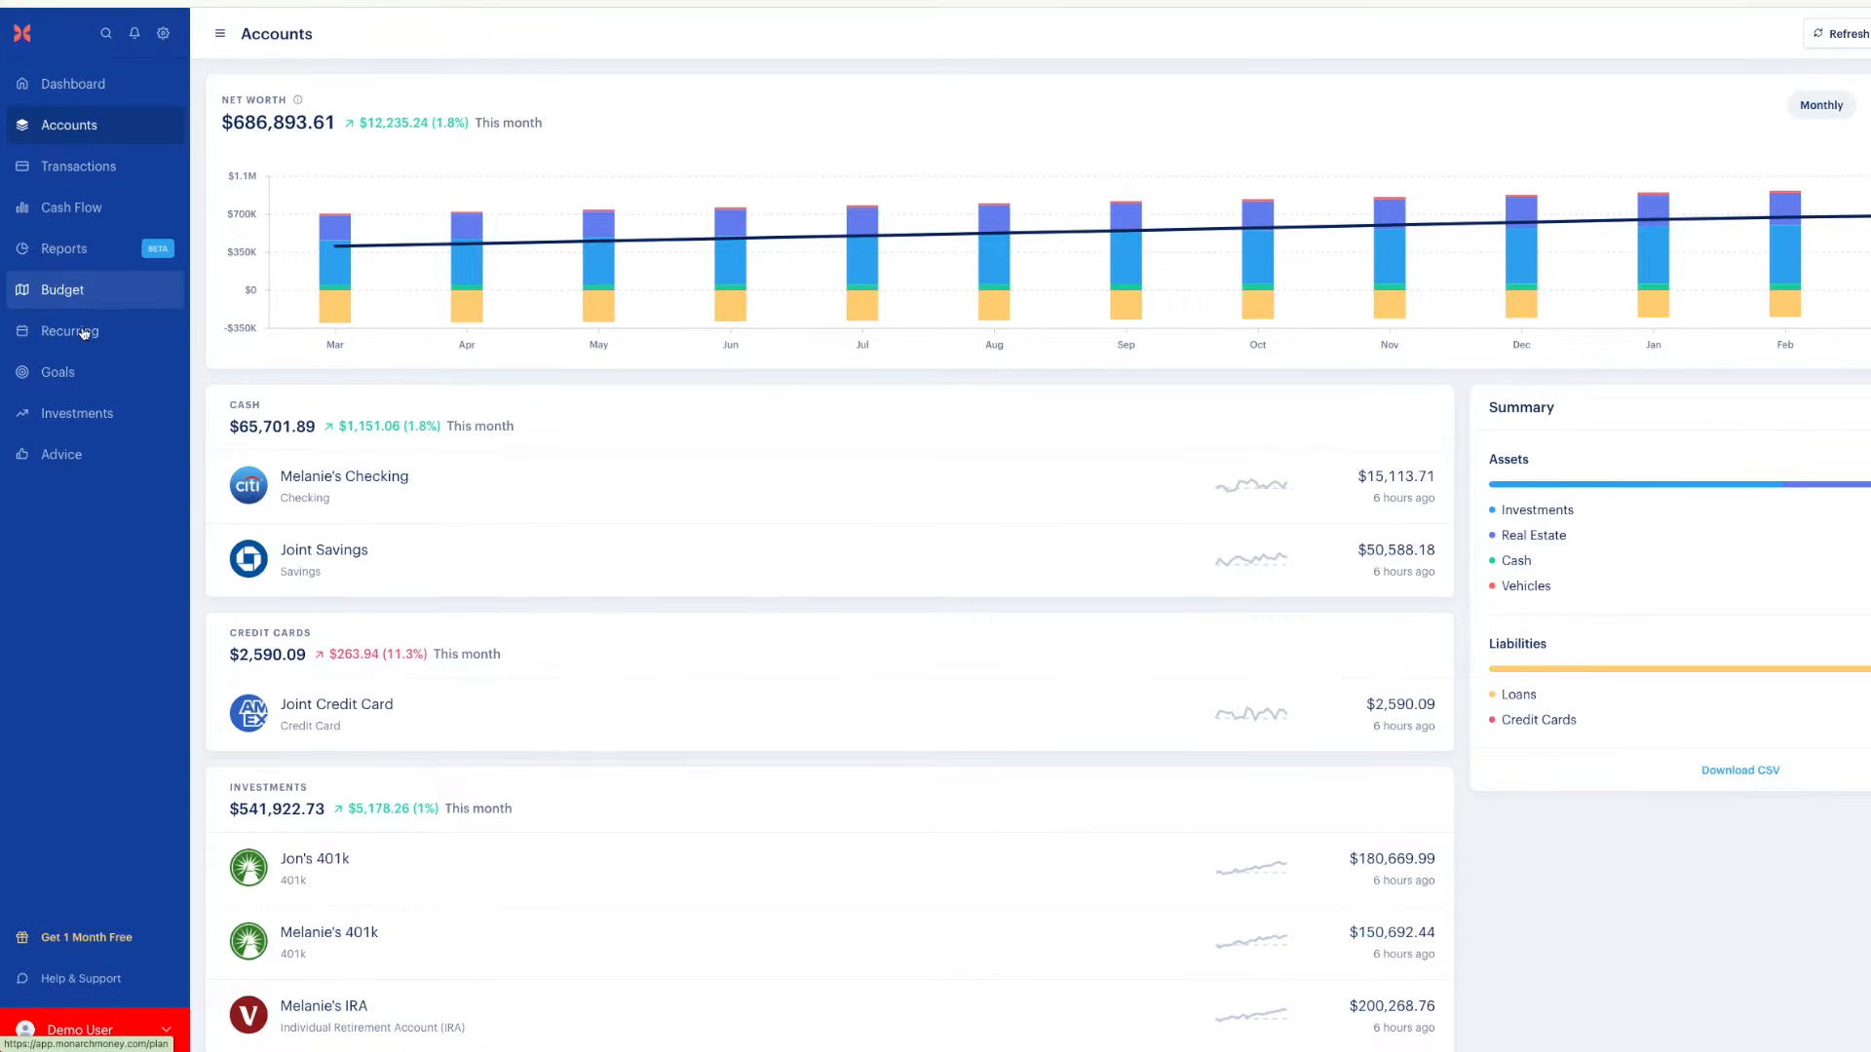
# Open the household category settings and go through the introduction to income, expense and transfer categories
pyautogui.click(166, 1033)
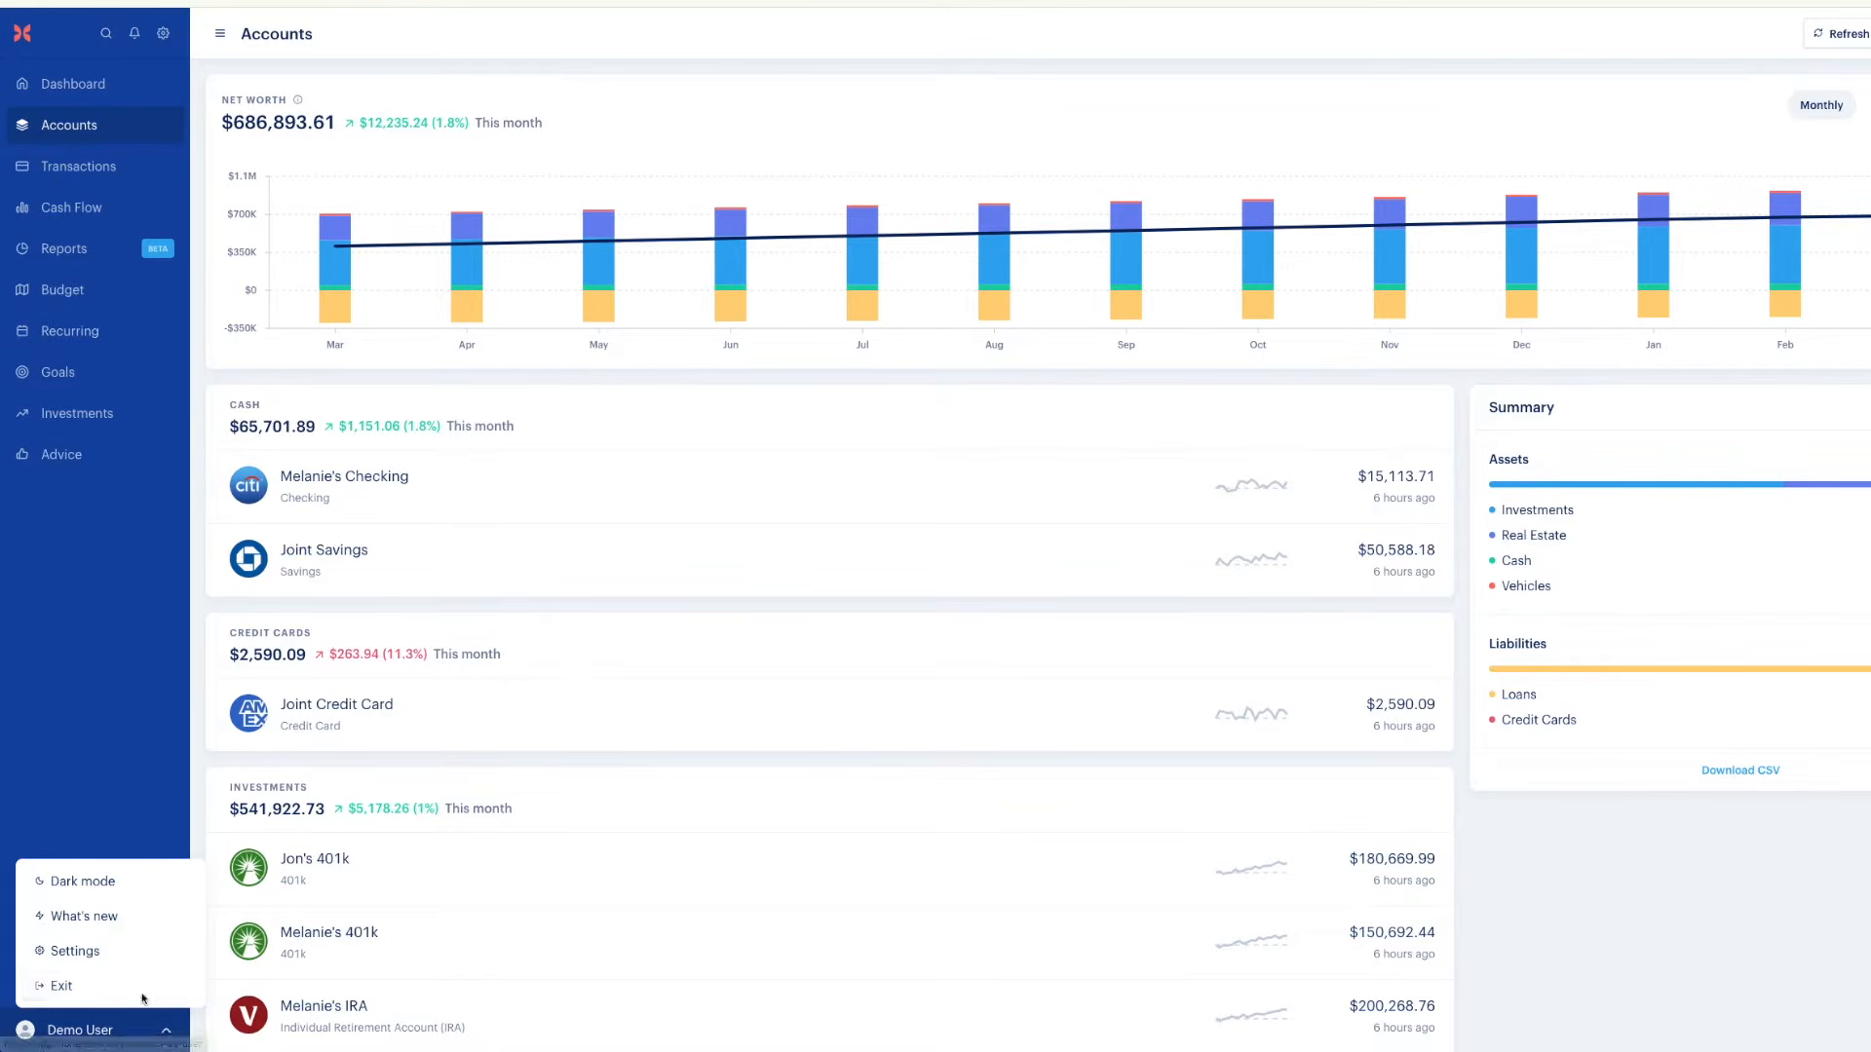
pyautogui.click(91, 954)
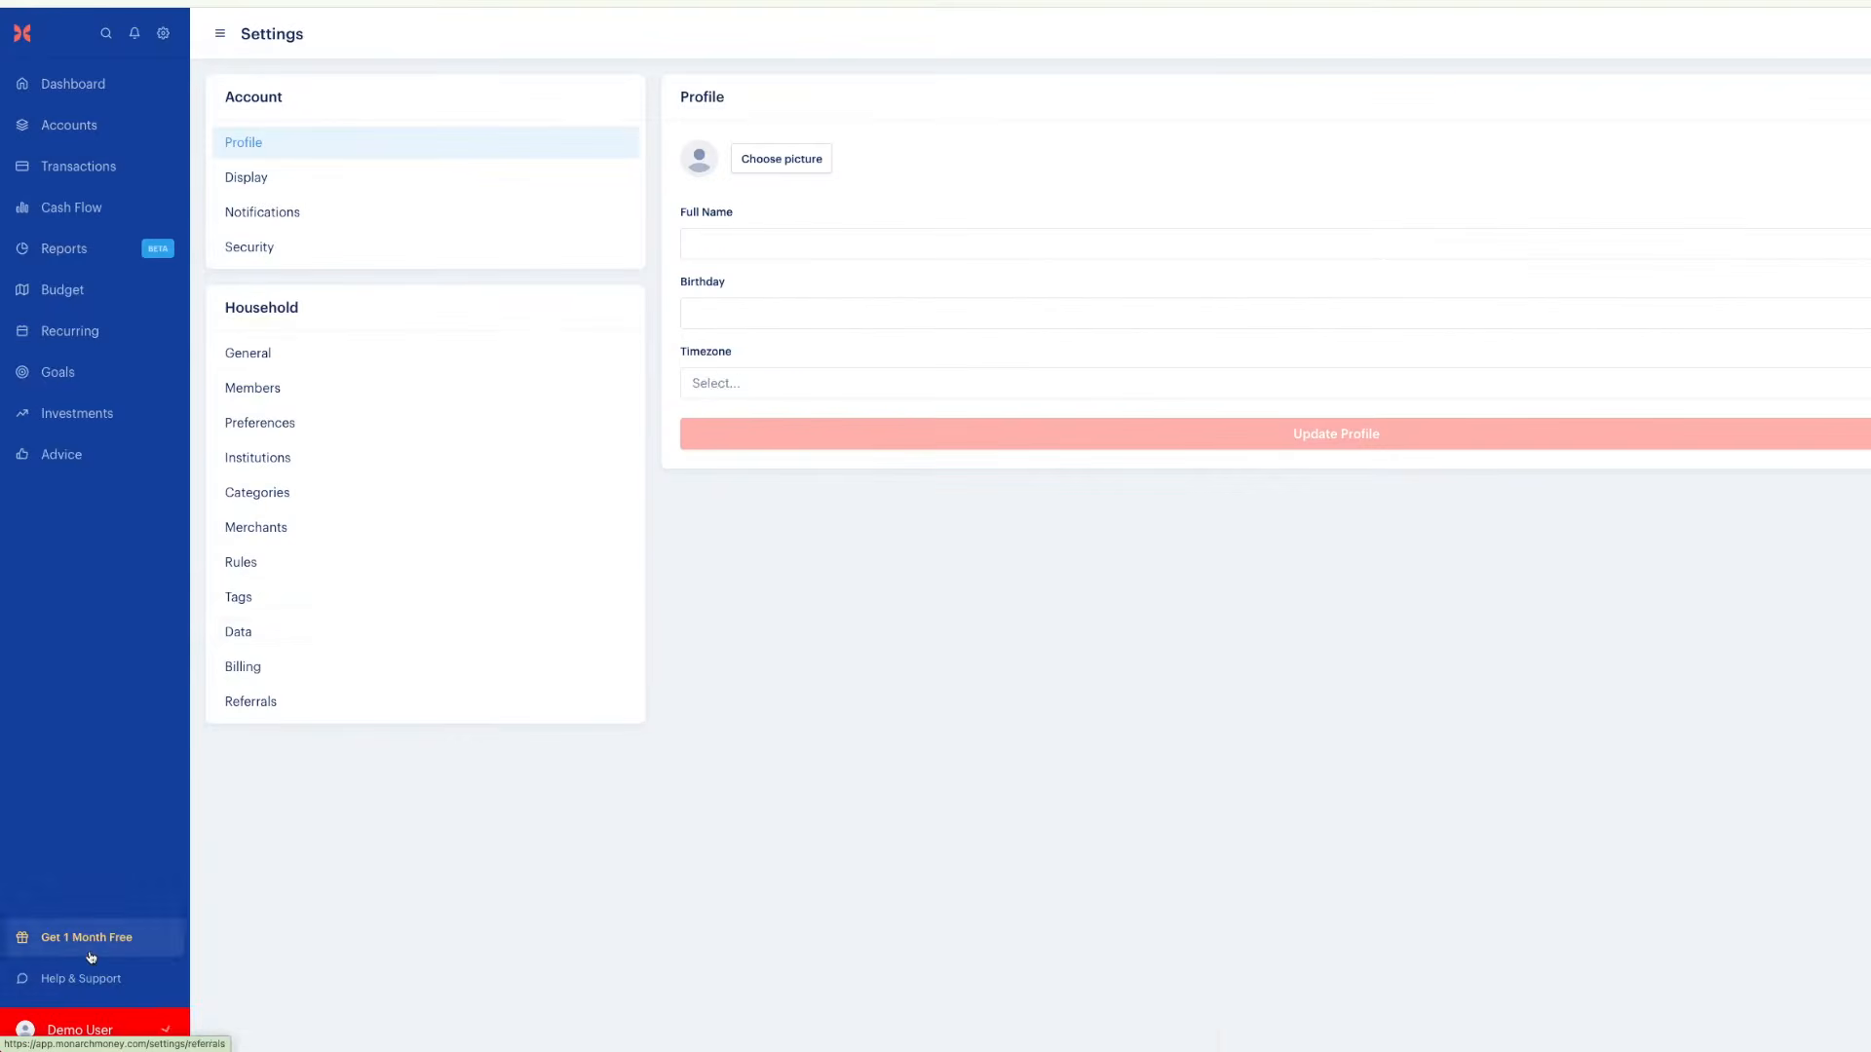
pyautogui.click(313, 496)
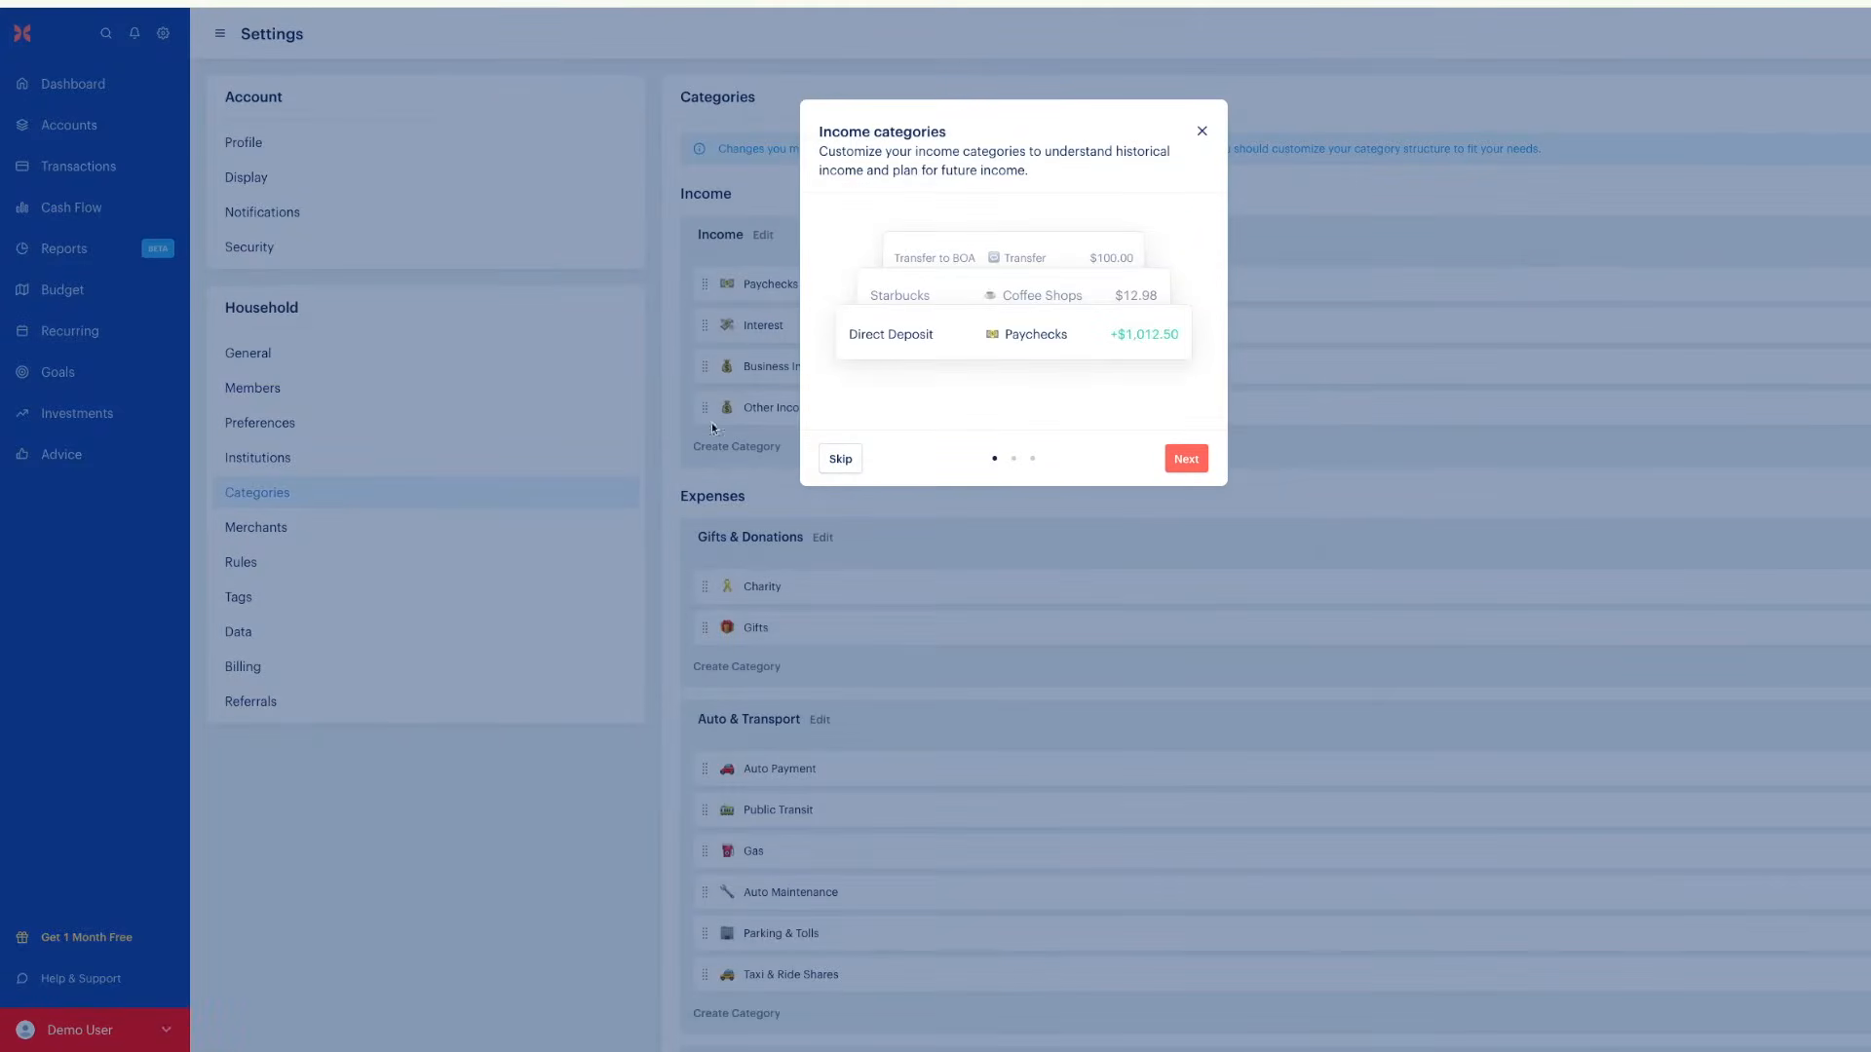
pyautogui.click(1180, 460)
pyautogui.click(1180, 460)
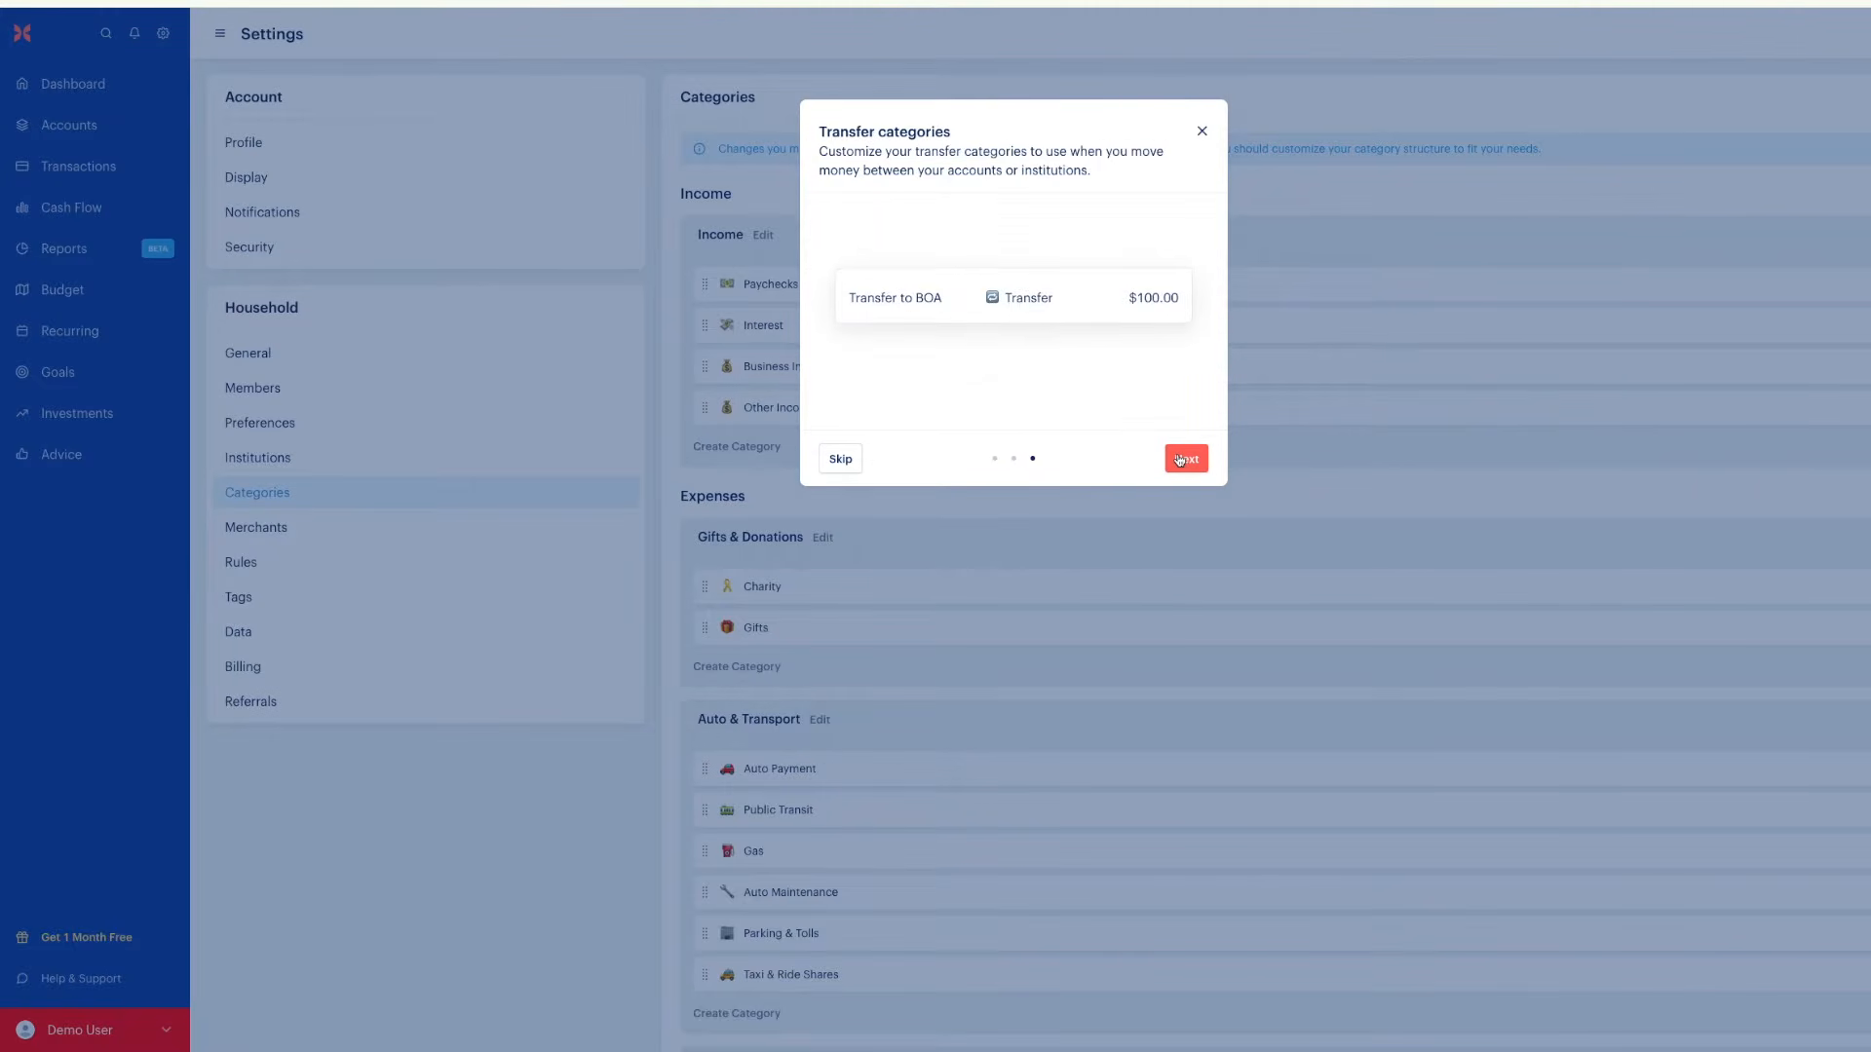
pyautogui.click(1180, 459)
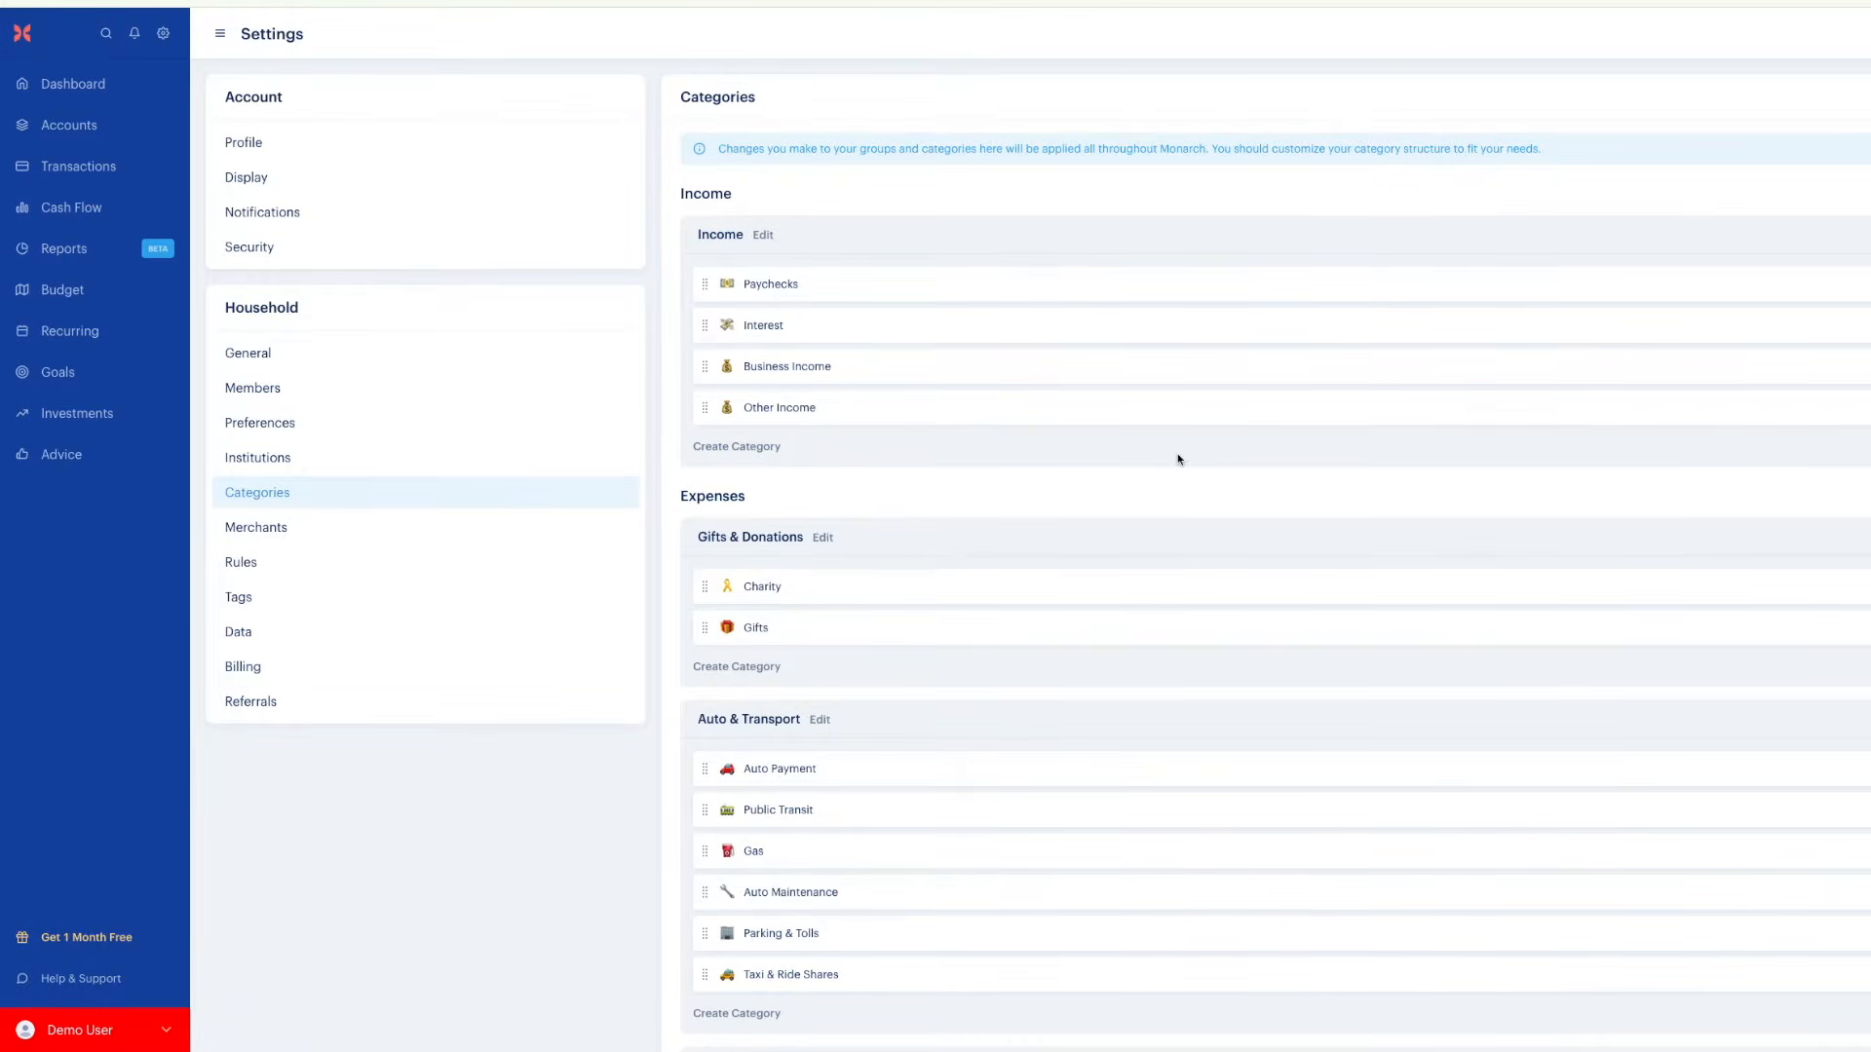
# Rename the Paychecks income category to the first earner's name followed by "Paycheck" and save it
pyautogui.scroll(-5, 1177, 454)
pyautogui.scroll(-1, 1179, 460)
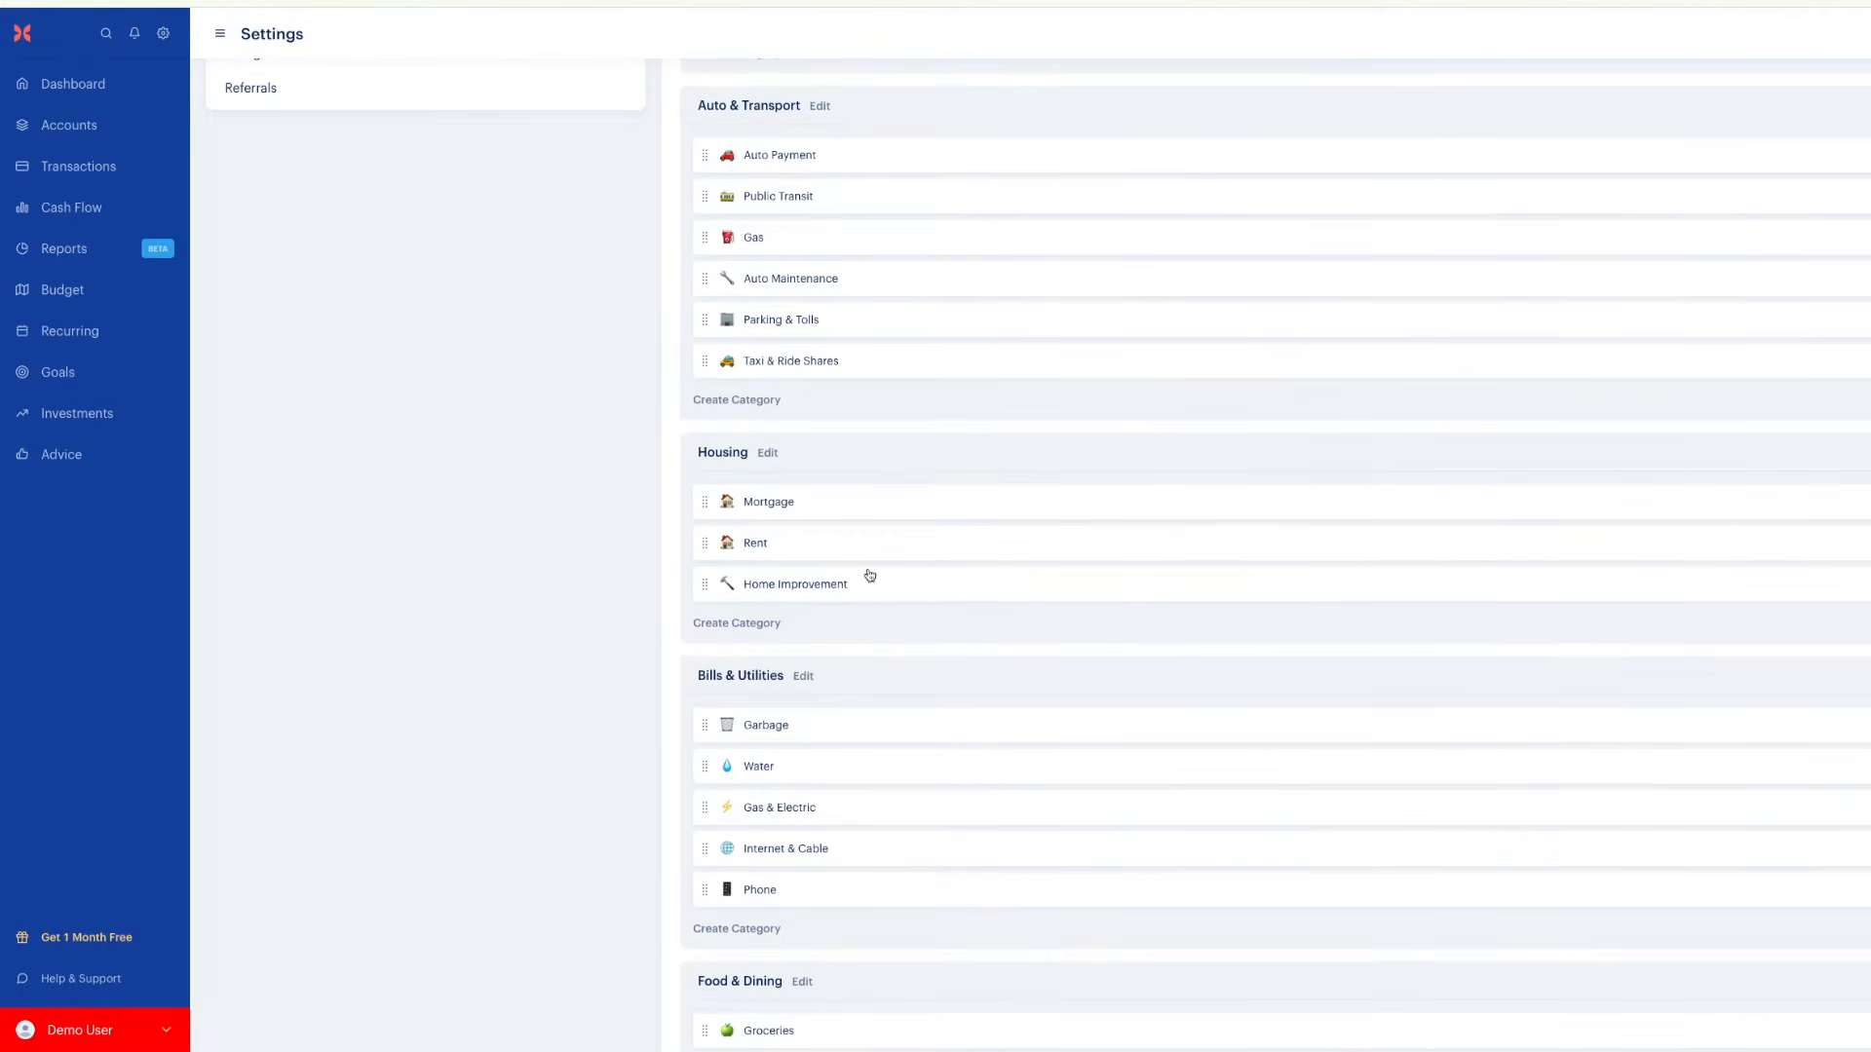
pyautogui.scroll(-4, 989, 760)
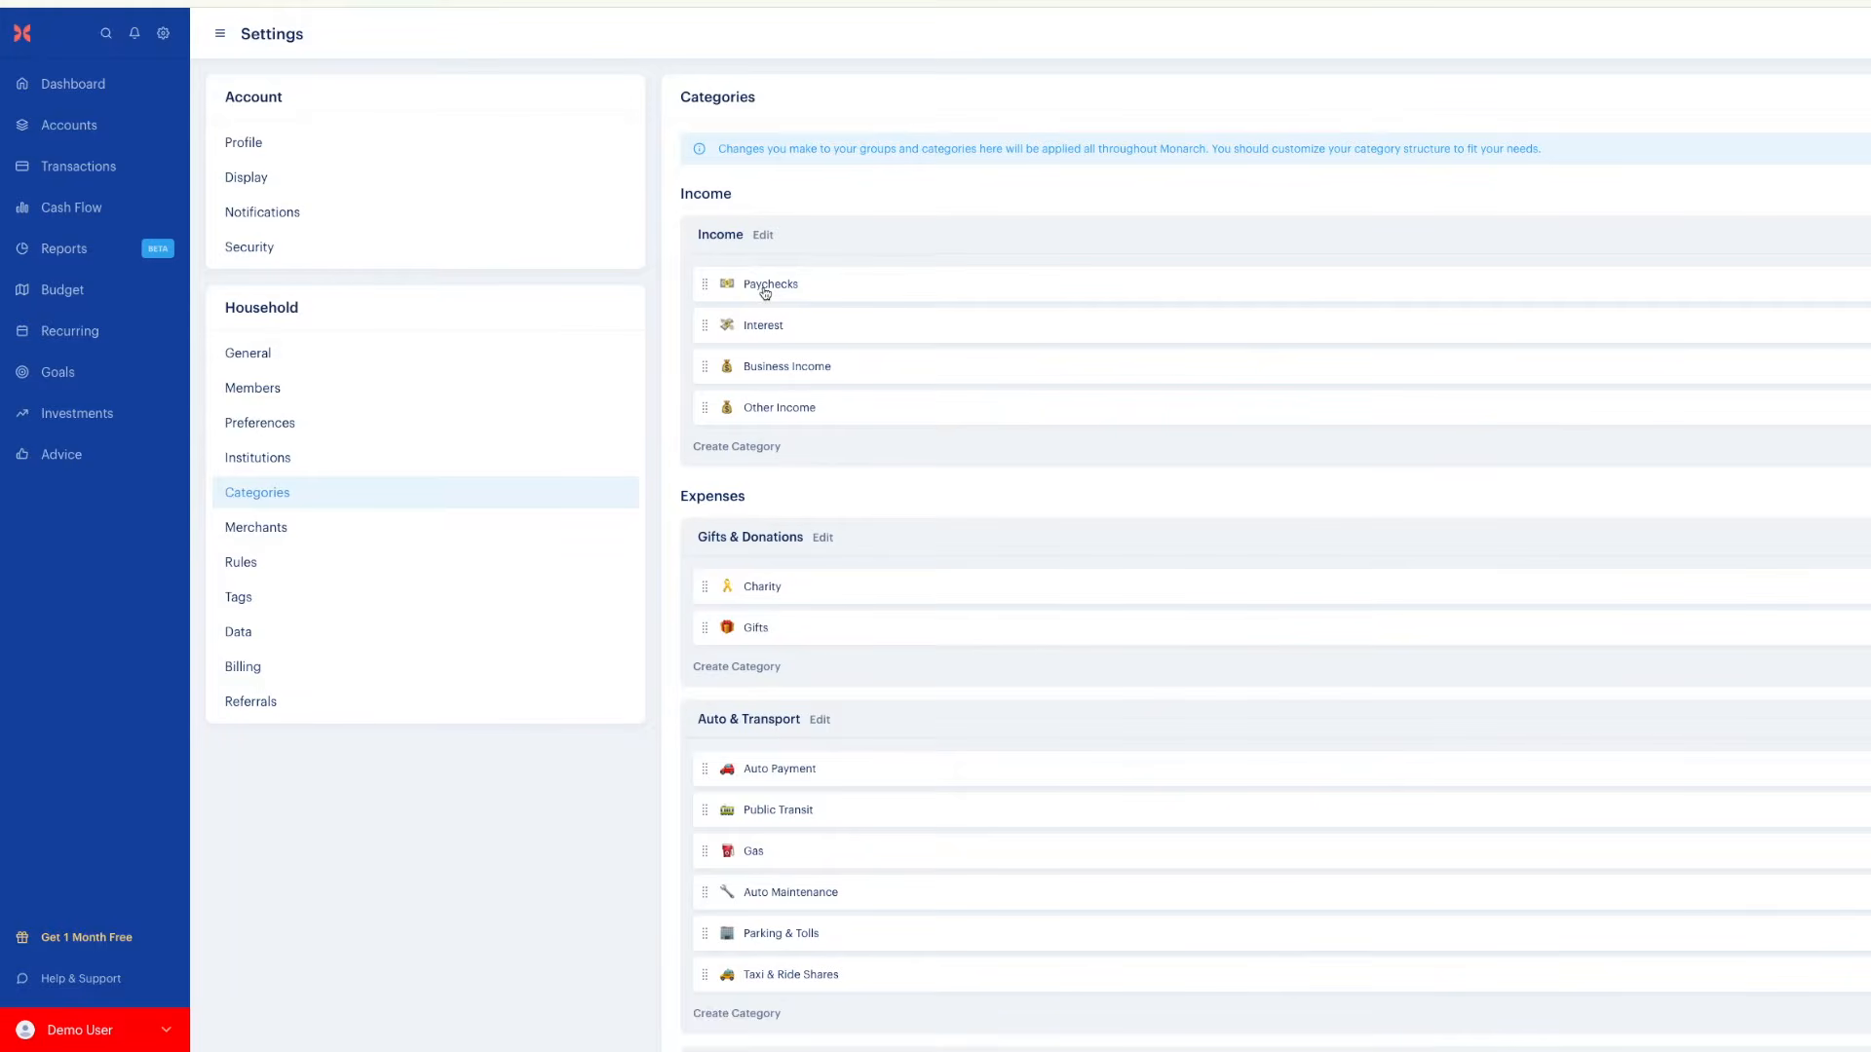
pyautogui.click(765, 286)
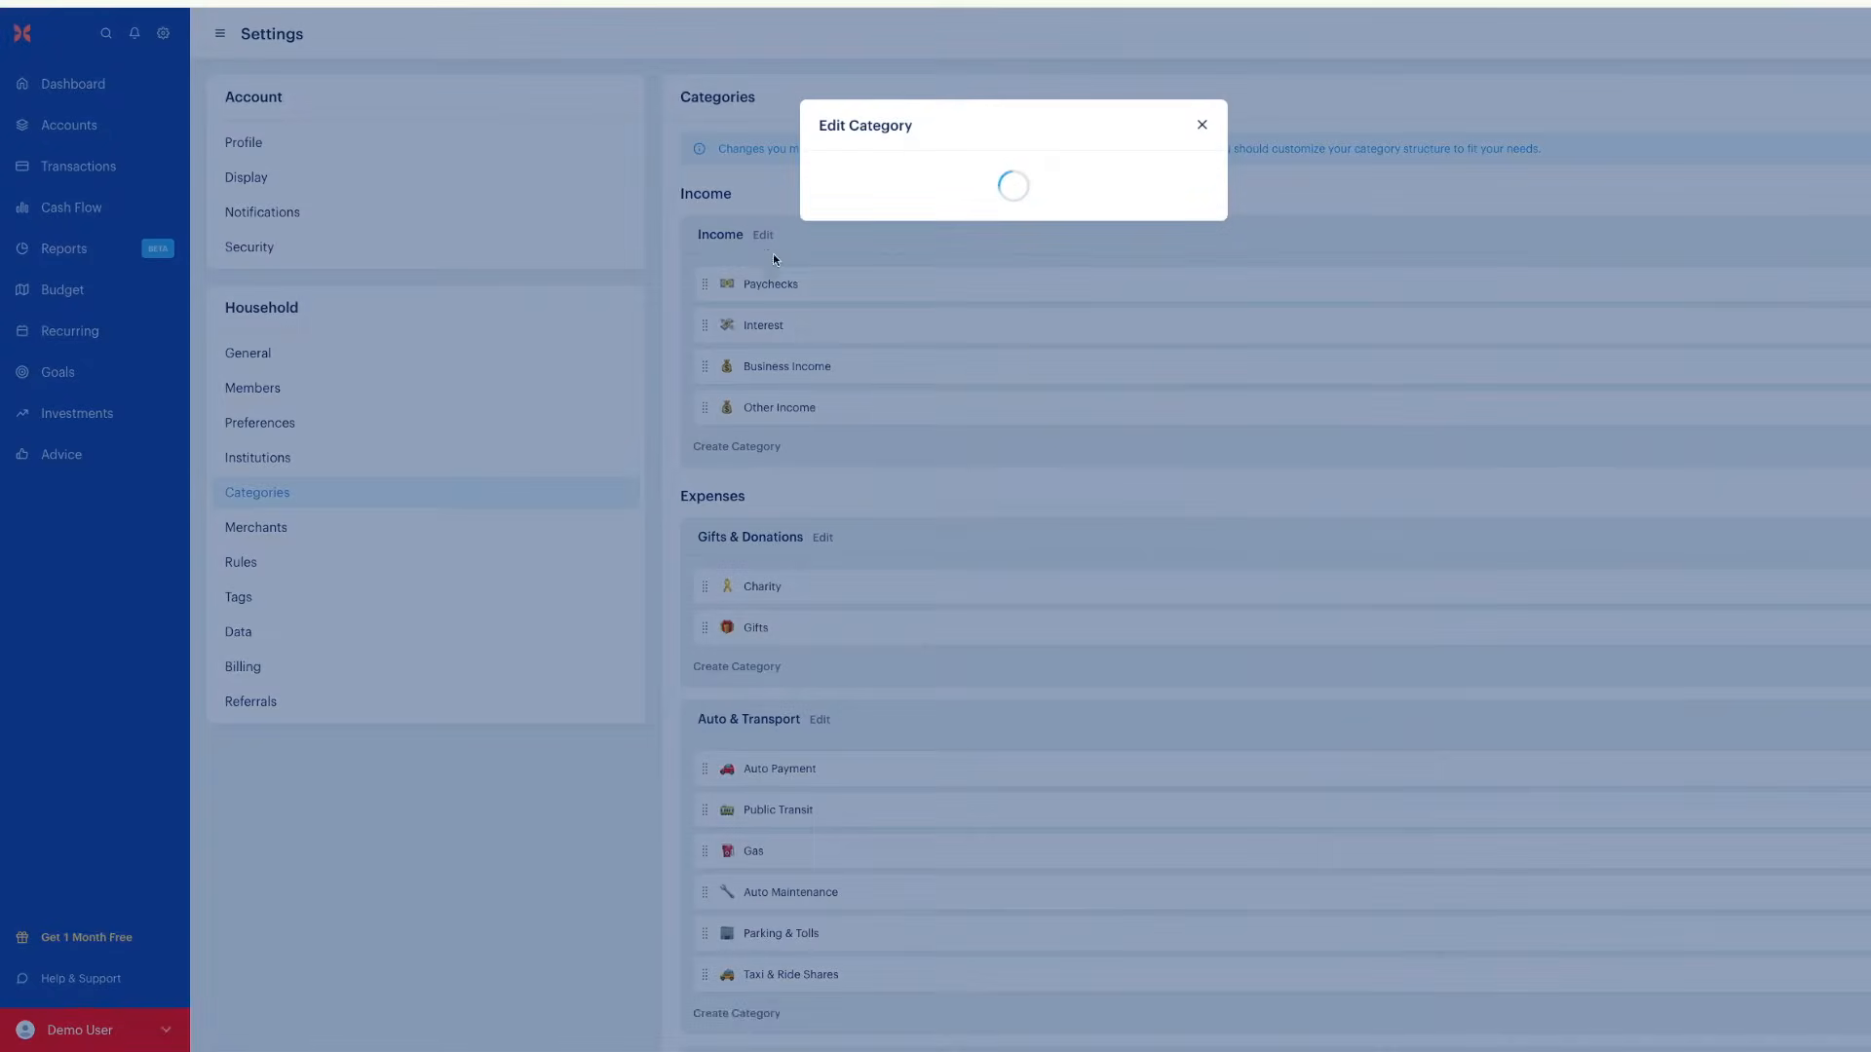
pyautogui.click(836, 220)
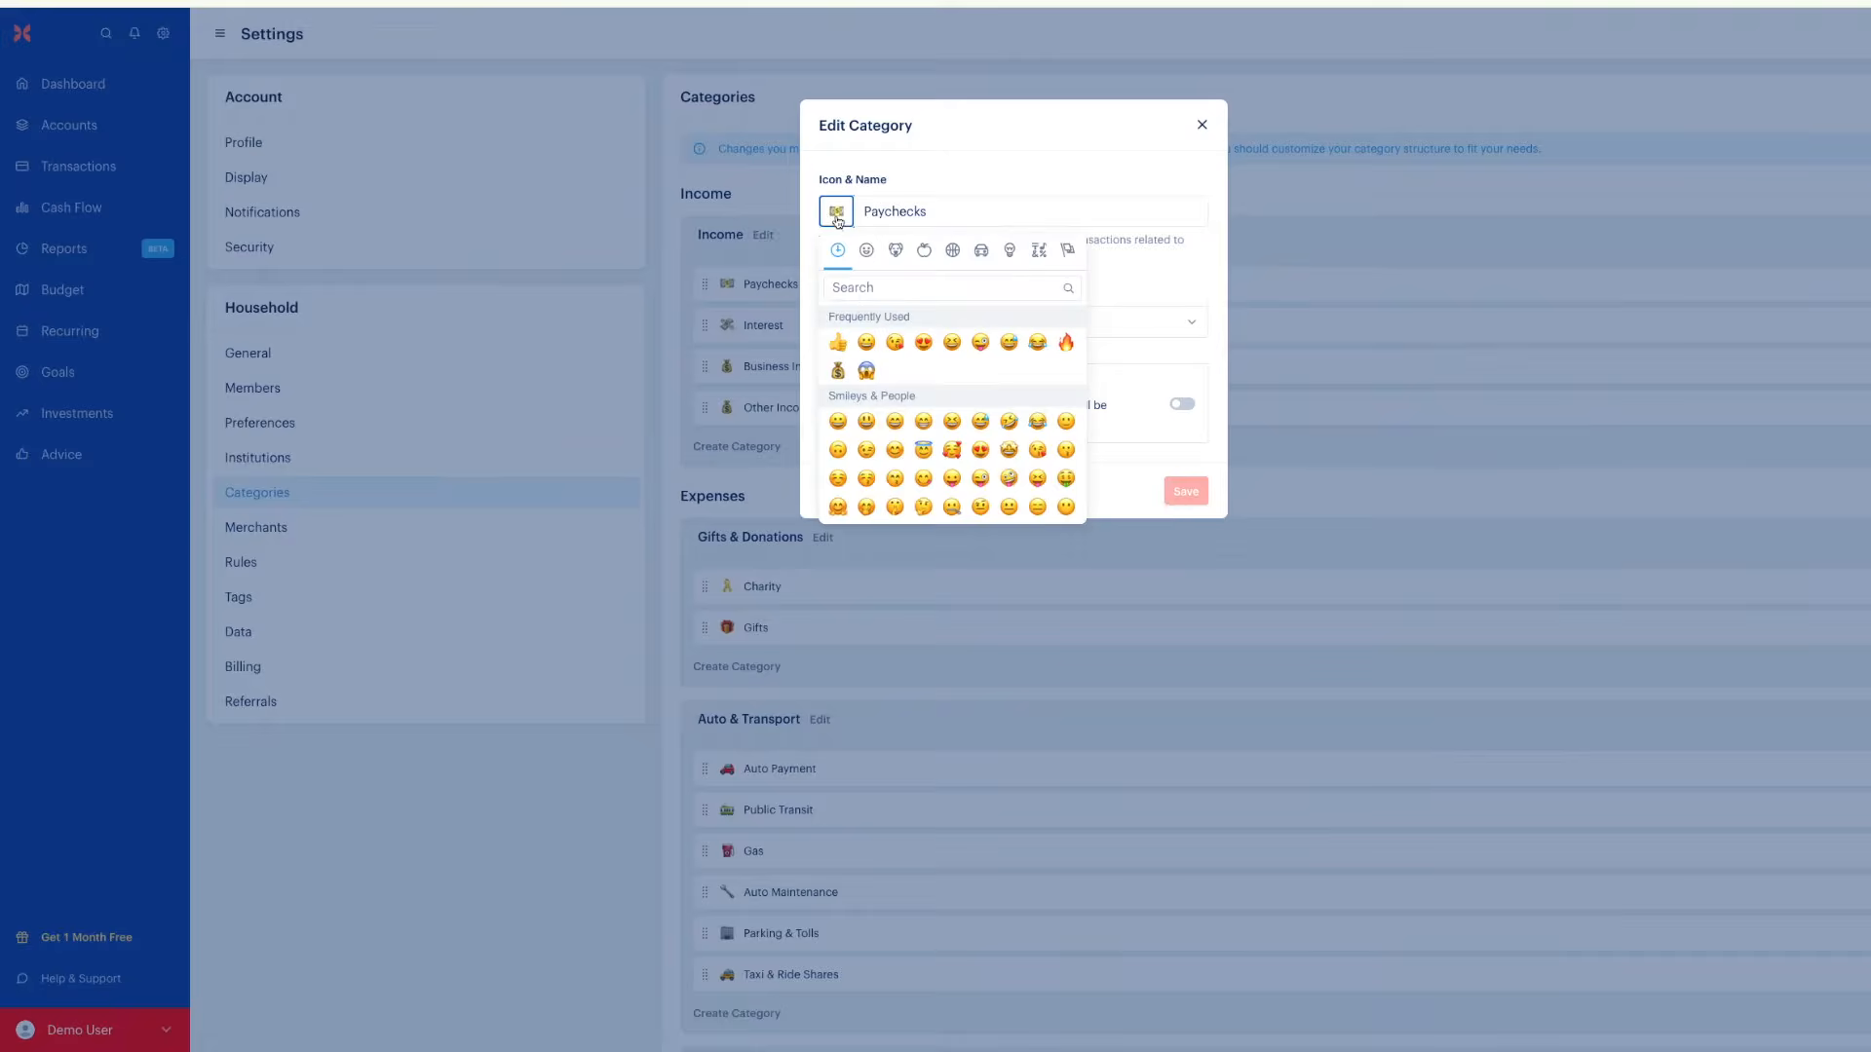
pyautogui.click(875, 211)
pyautogui.doubleClick(893, 211)
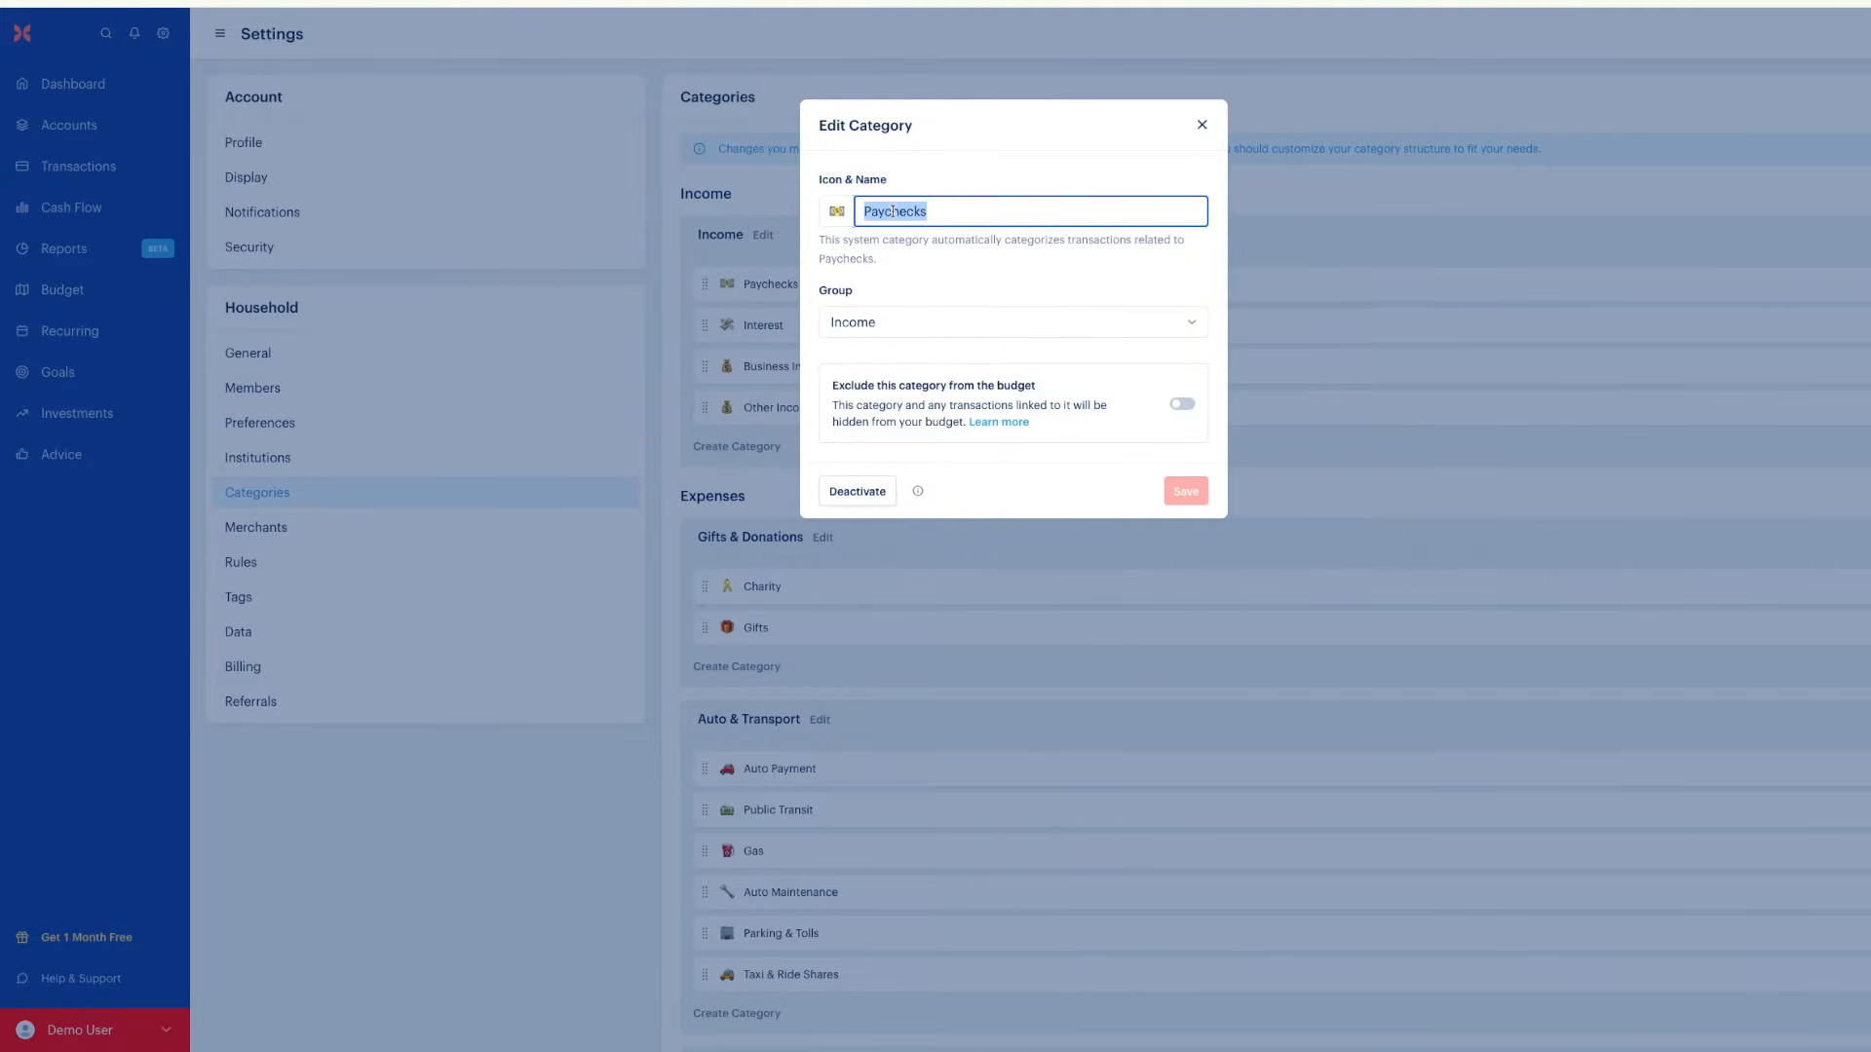
pyautogui.write('JAme')
pyautogui.write('am')
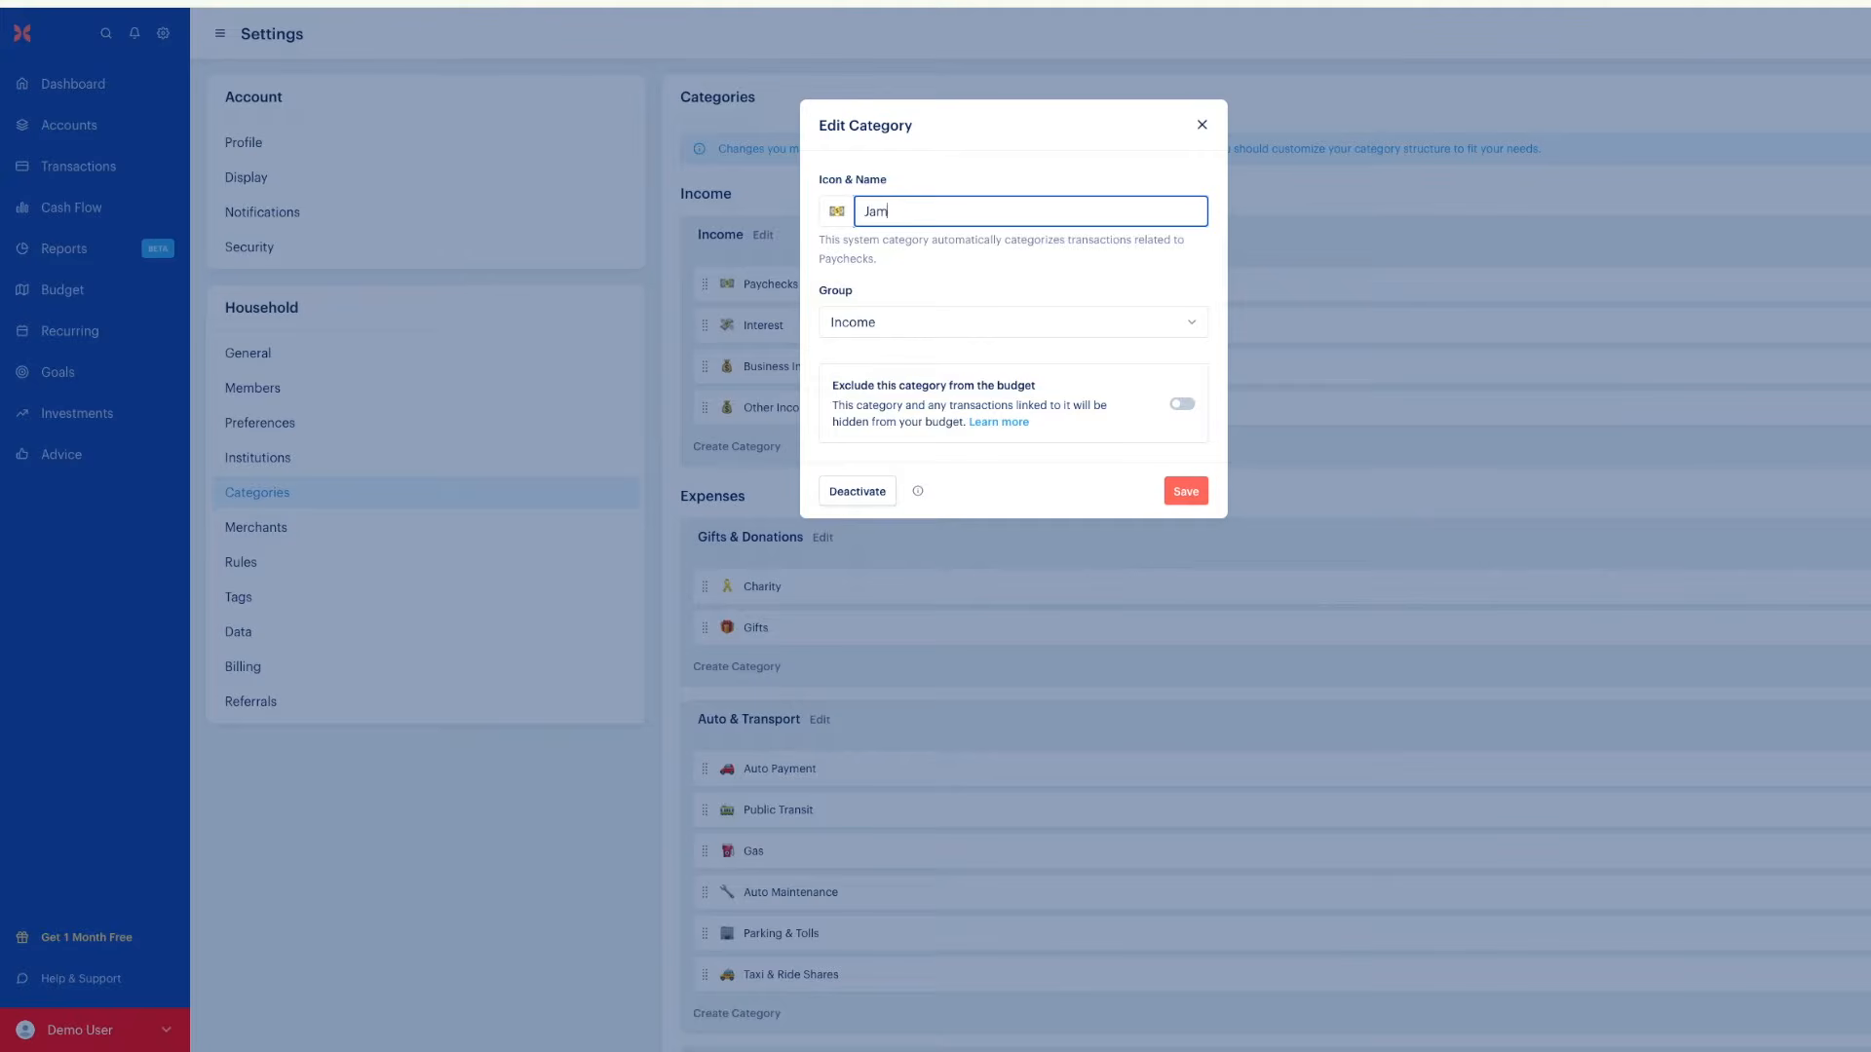
pyautogui.write('es Paycheck')
pyautogui.click(1188, 492)
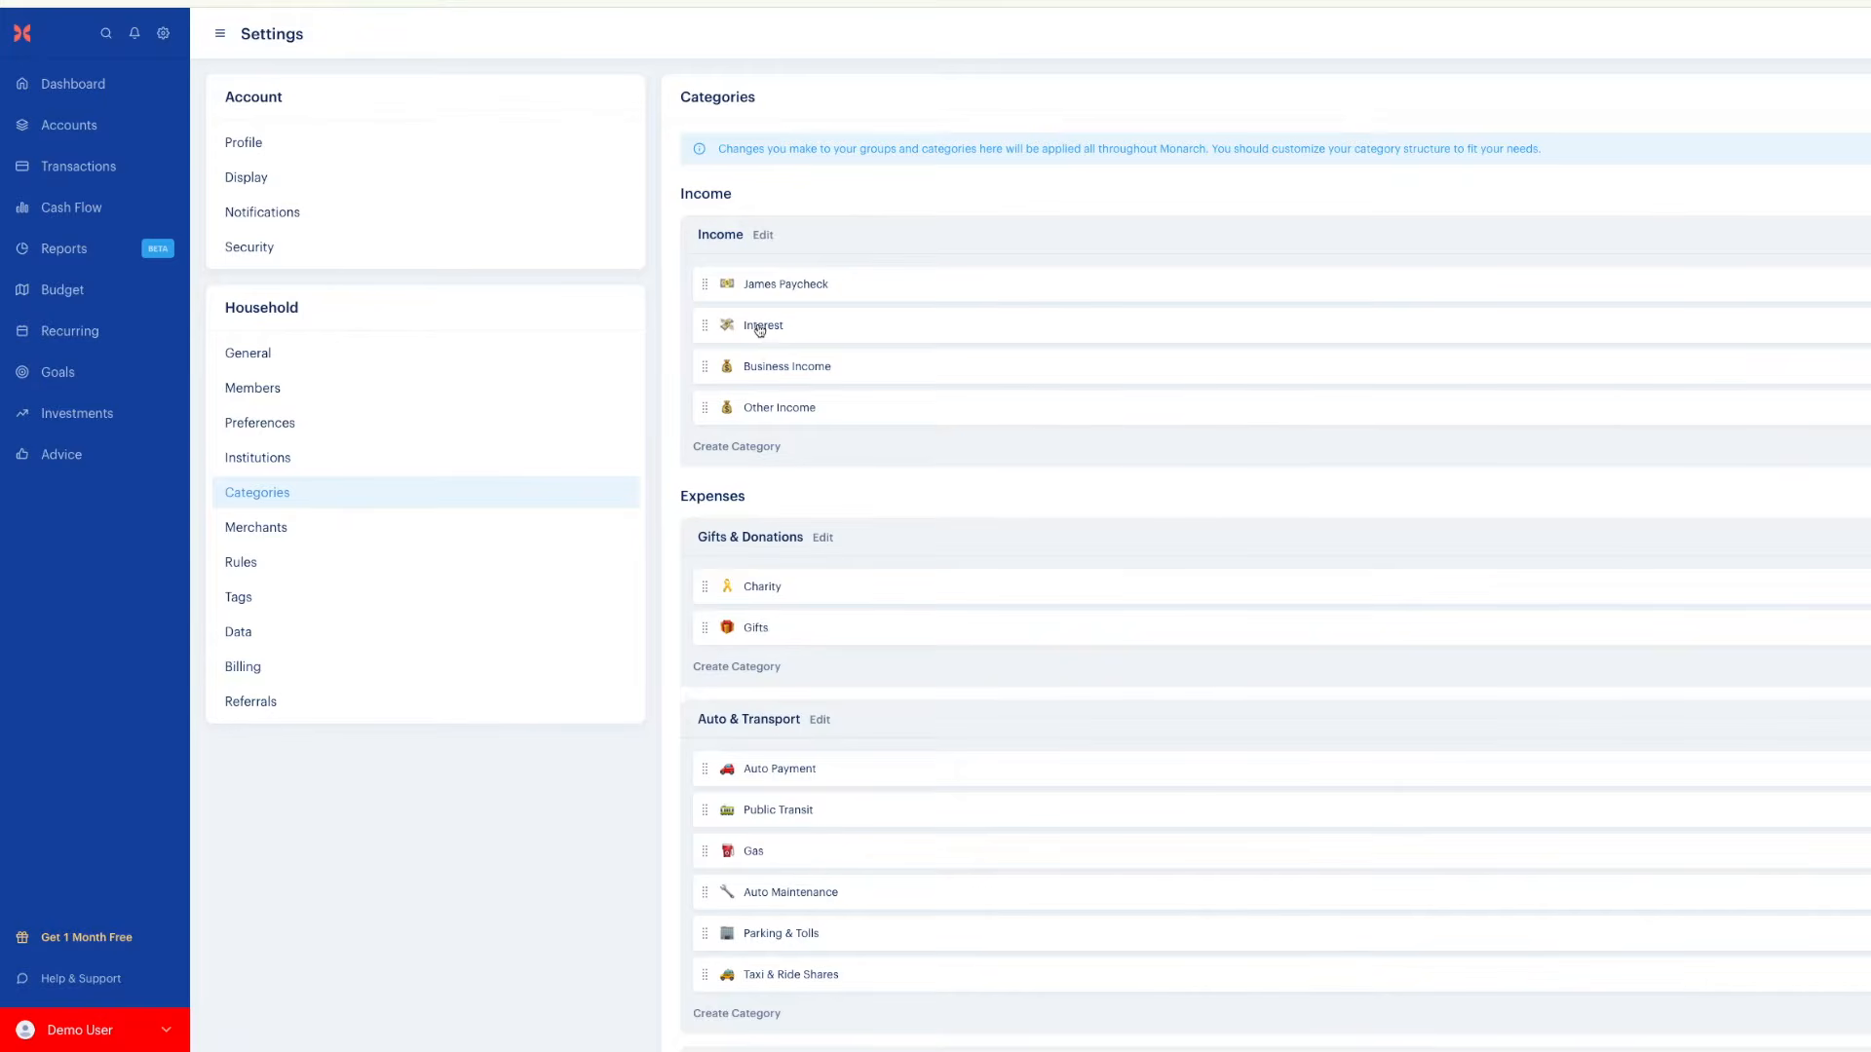
# Move Business Income above Interest and rename it with the second earner's first name
pyautogui.moveTo(759, 330); pyautogui.dragTo(763, 368)
pyautogui.click(771, 333)
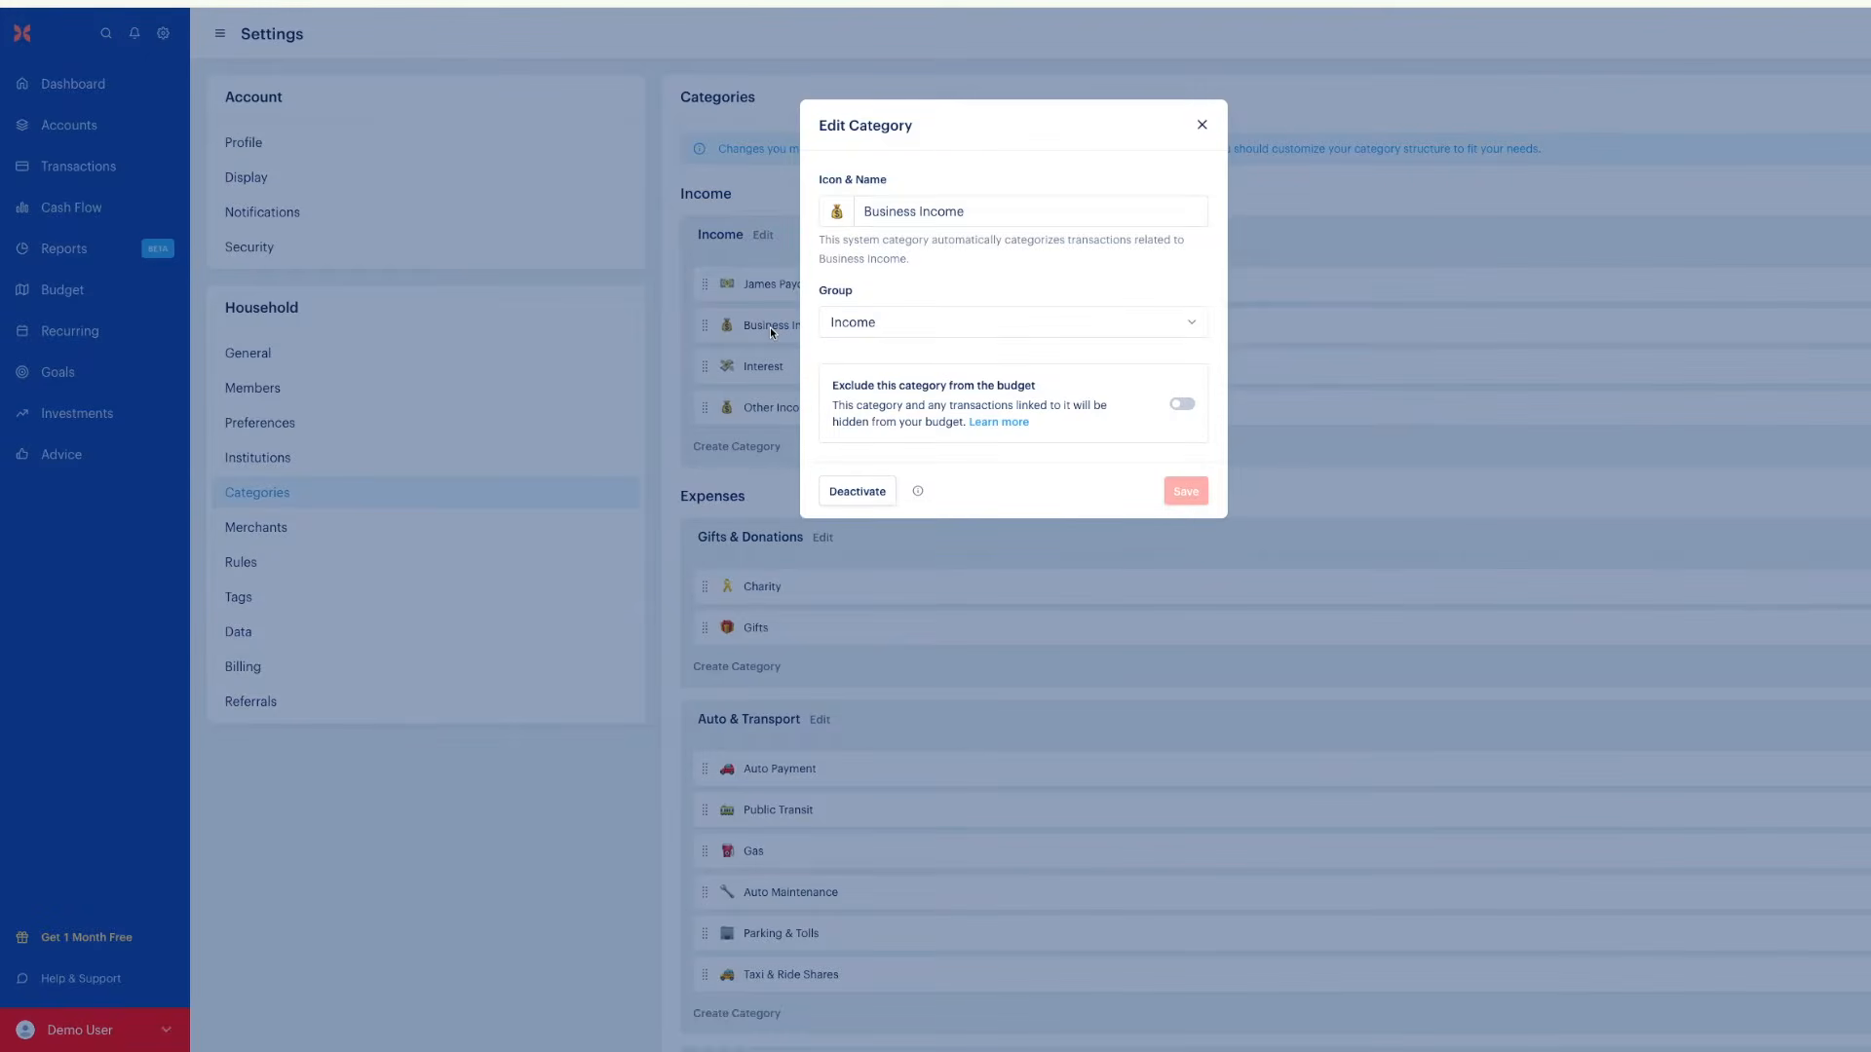
pyautogui.doubleClick(922, 212)
pyautogui.hotkey('ctrl', 'a')
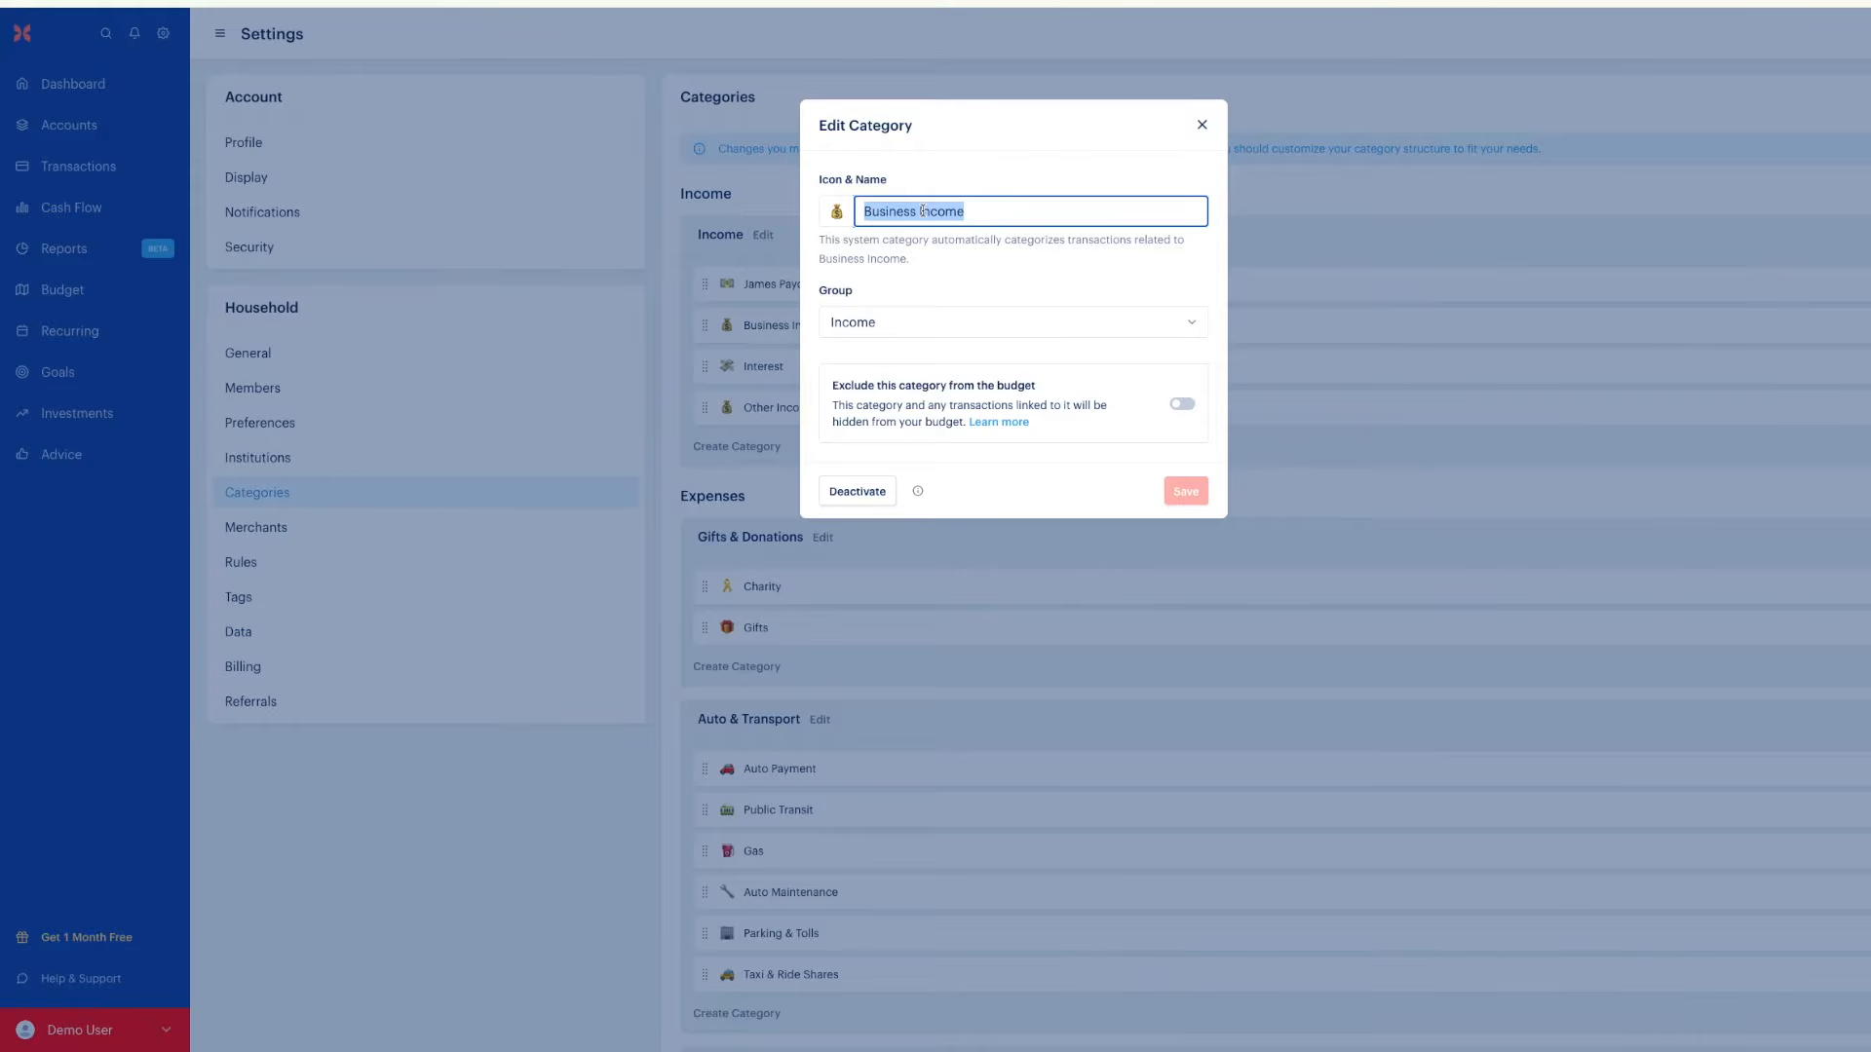
pyautogui.write('Brittany')
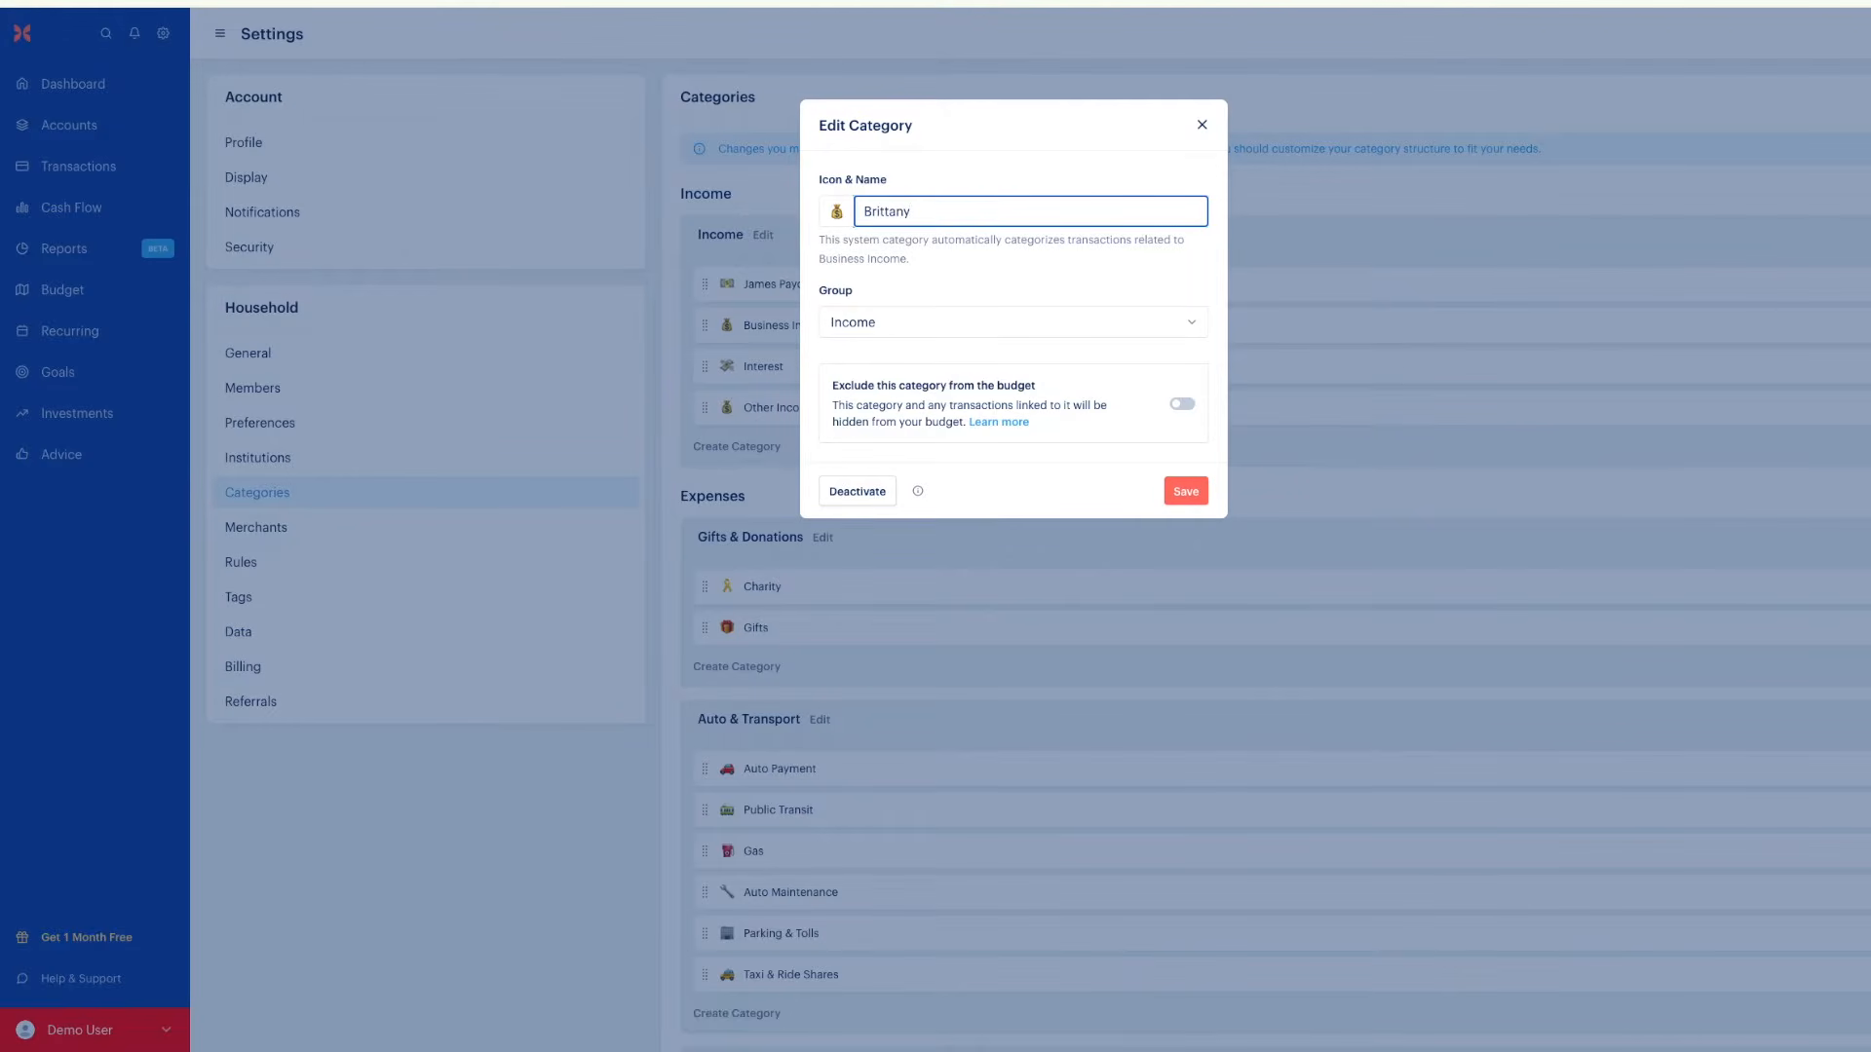
pyautogui.click(1185, 491)
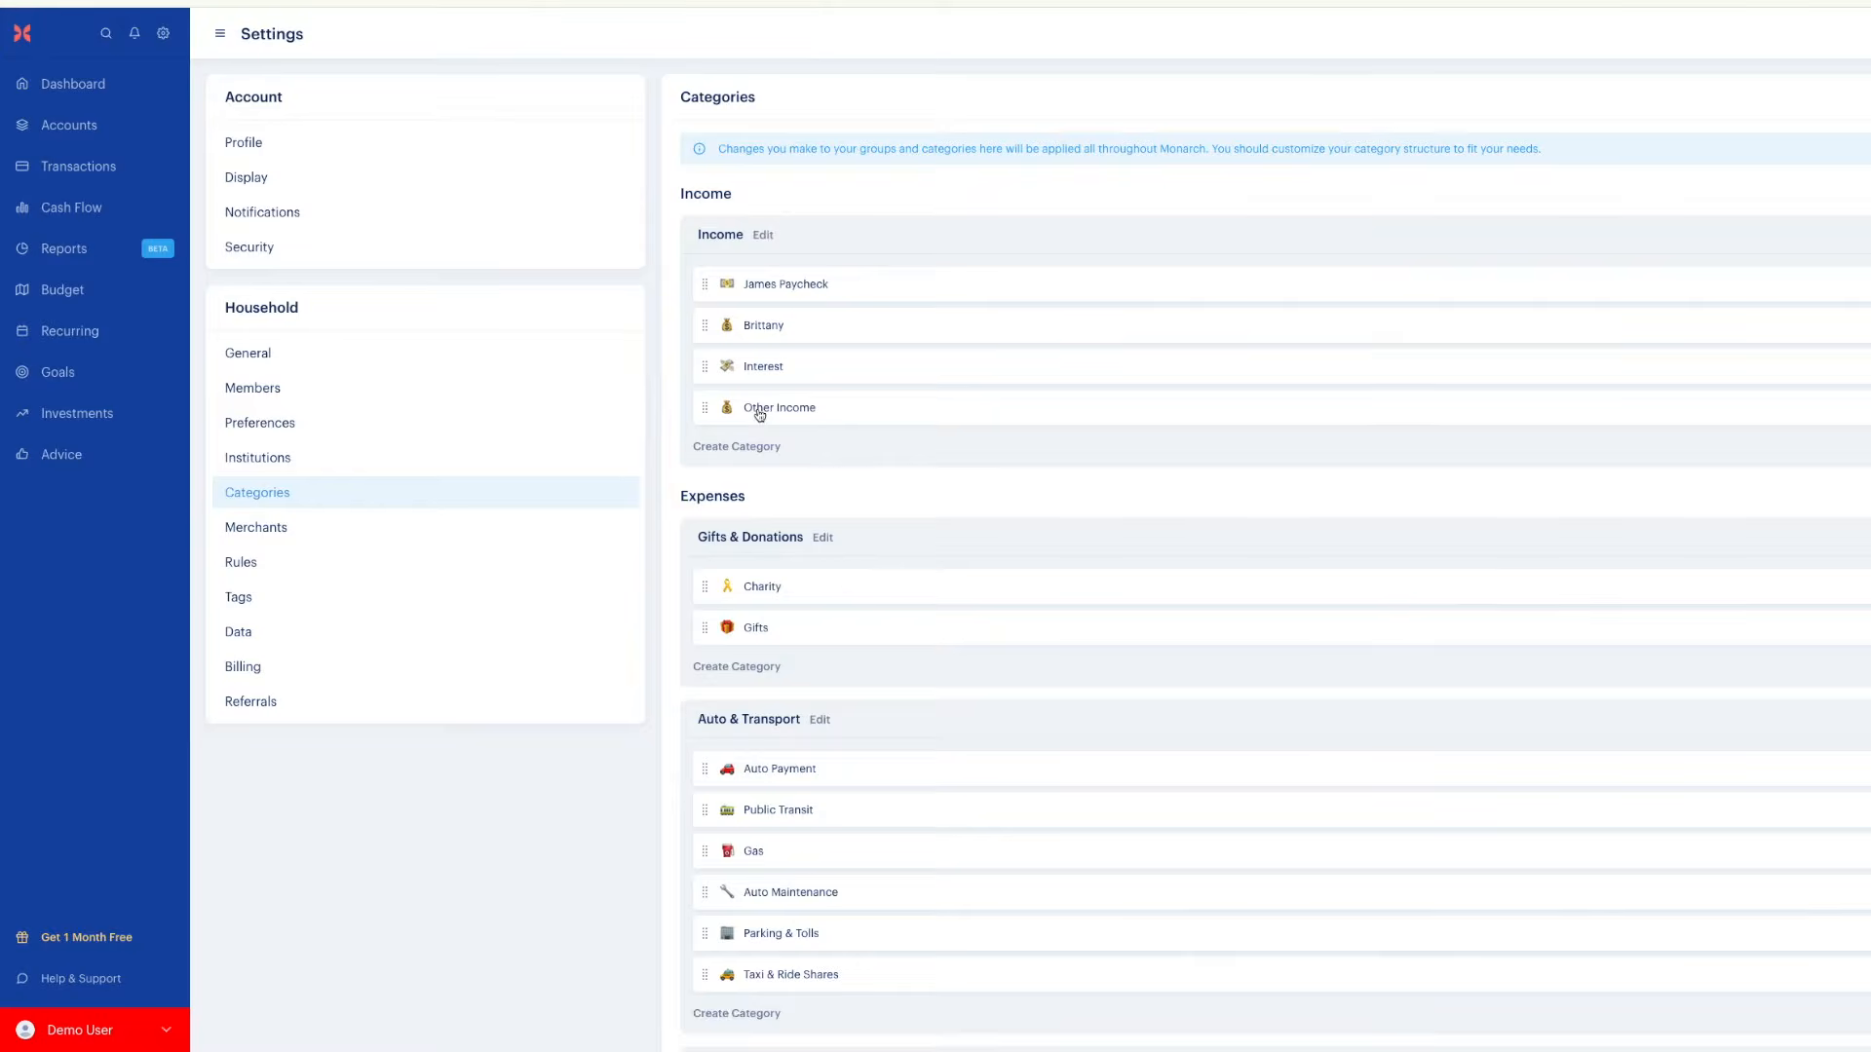
# Deactivate the Other Income category in the Income group
pyautogui.click(757, 407)
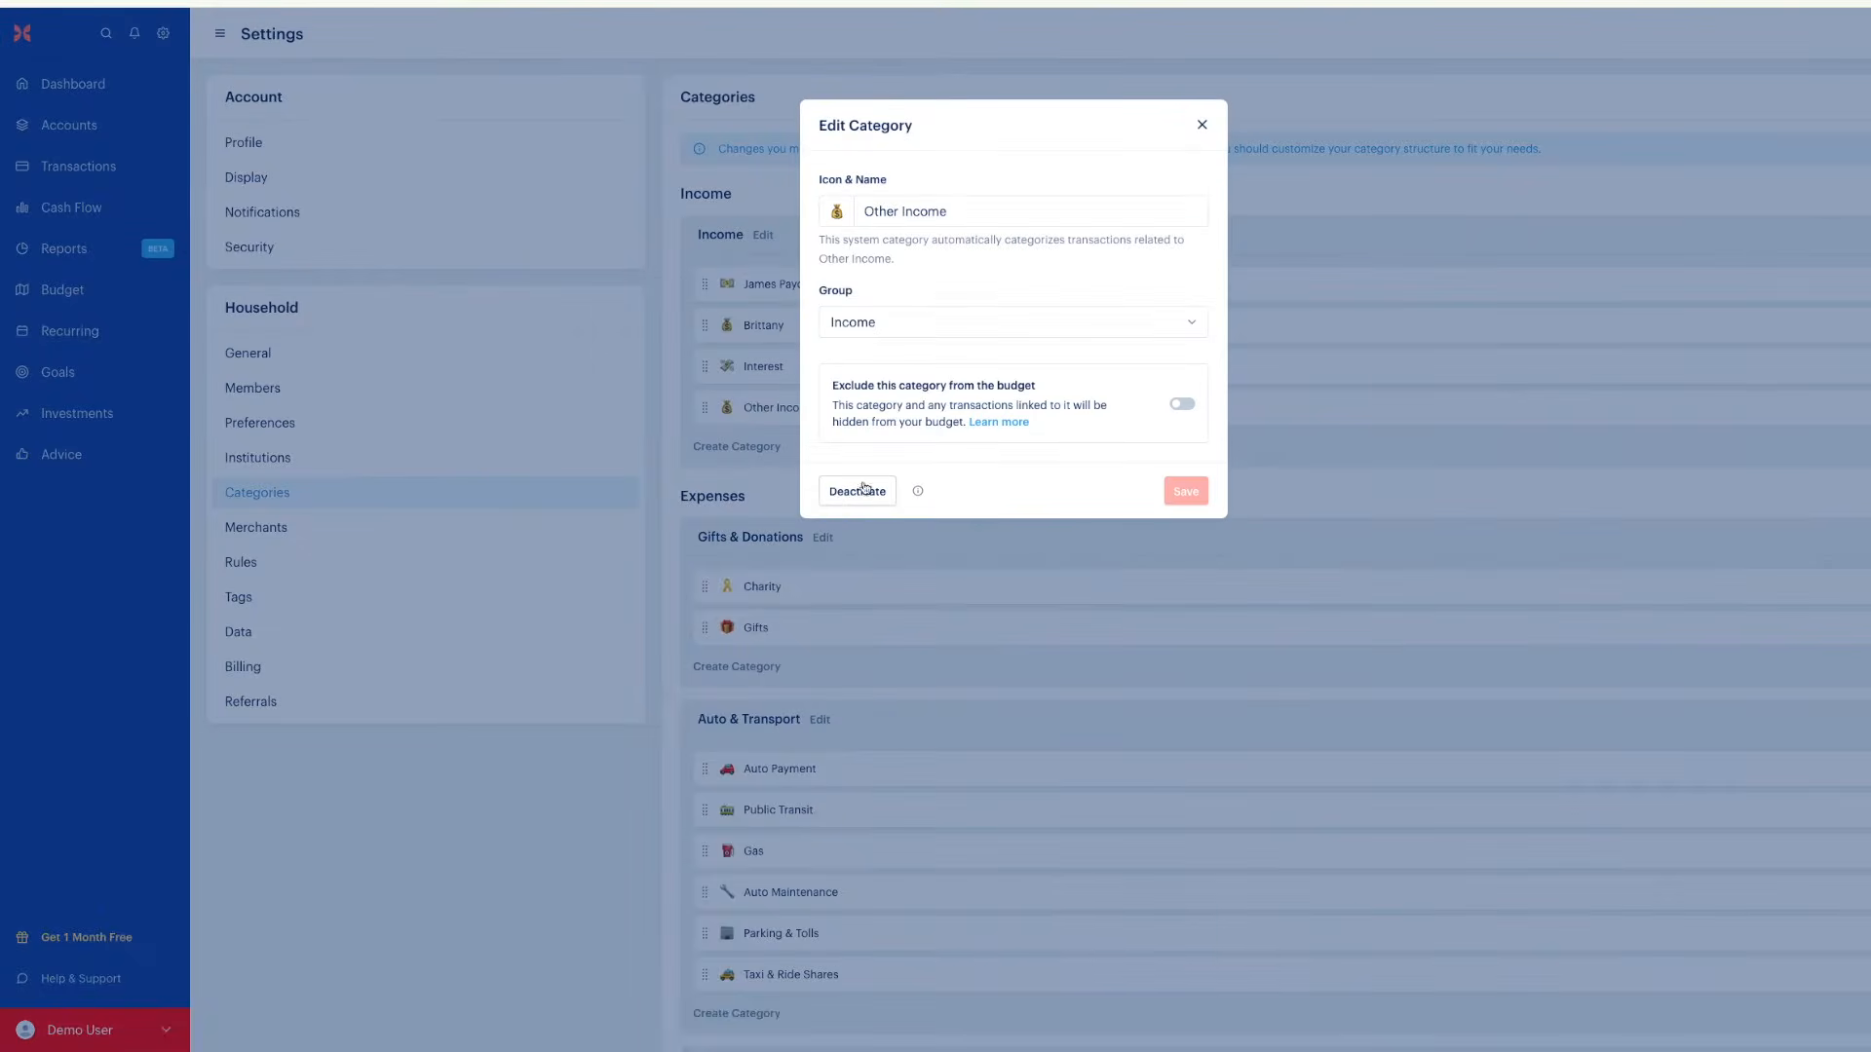
pyautogui.click(857, 491)
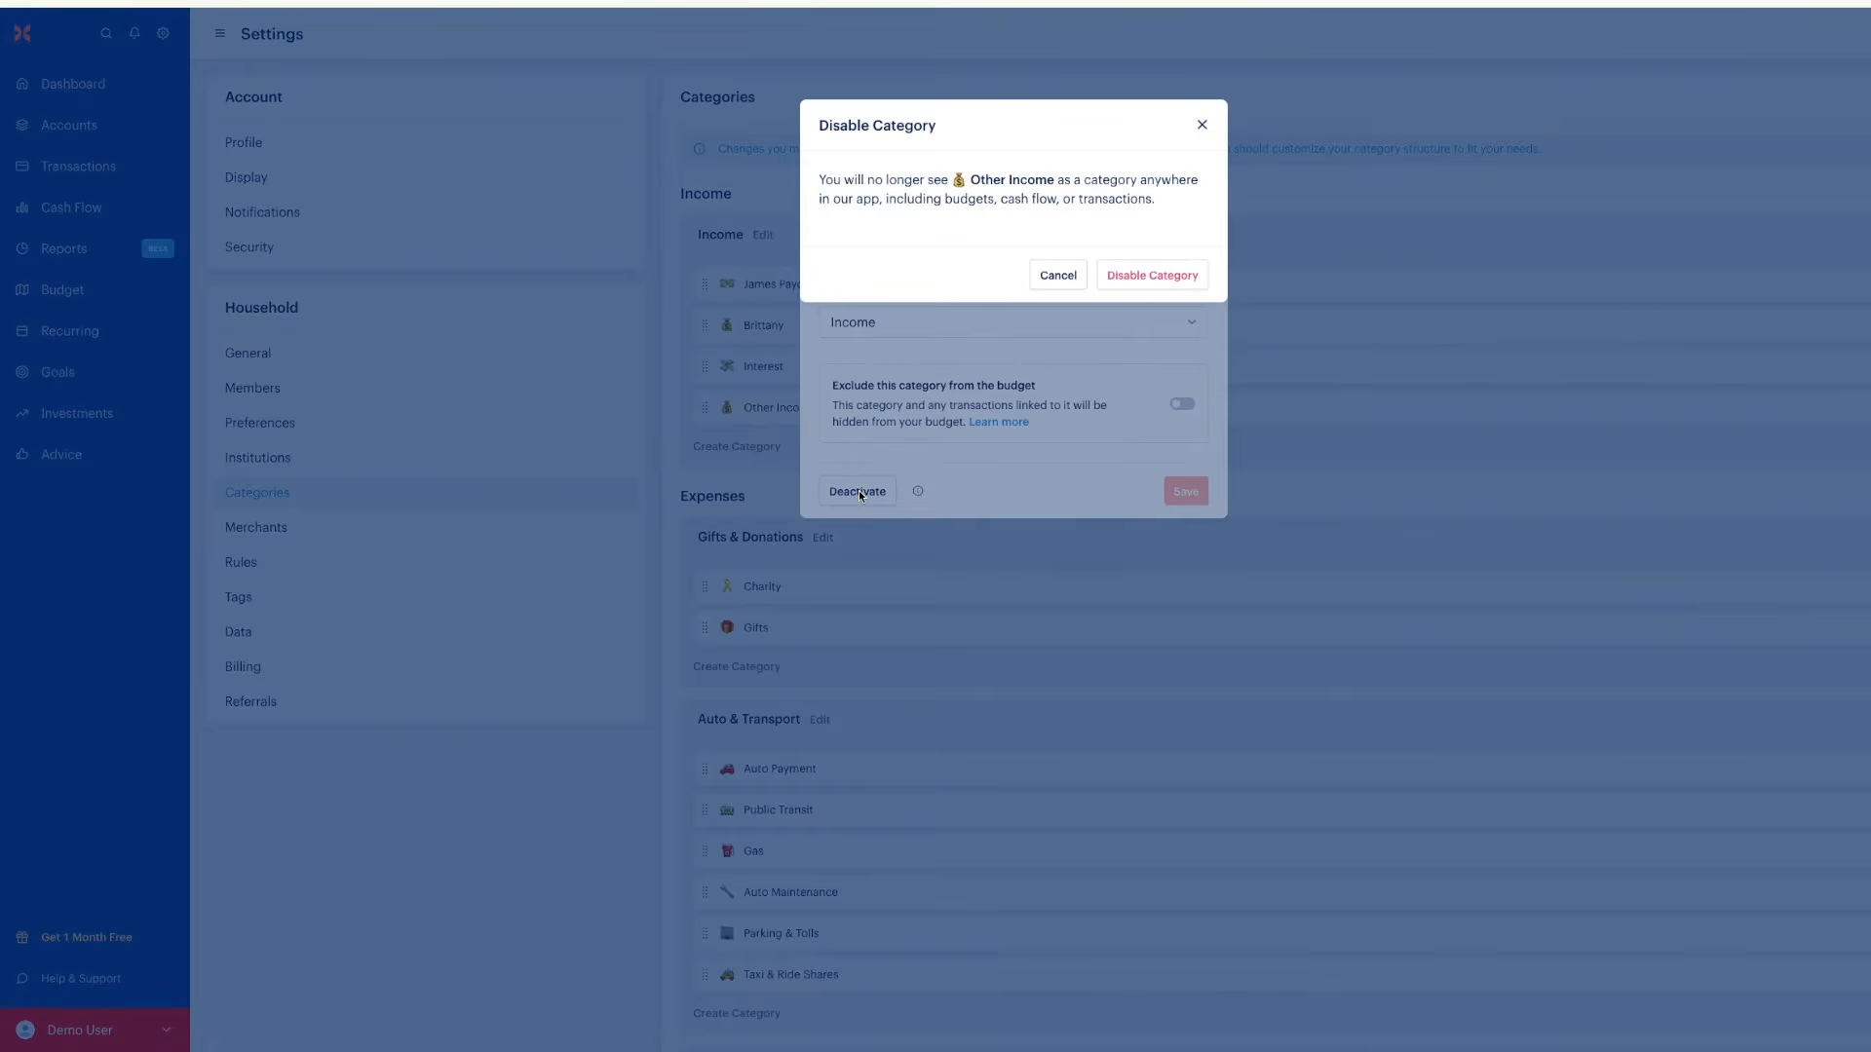
pyautogui.click(1153, 276)
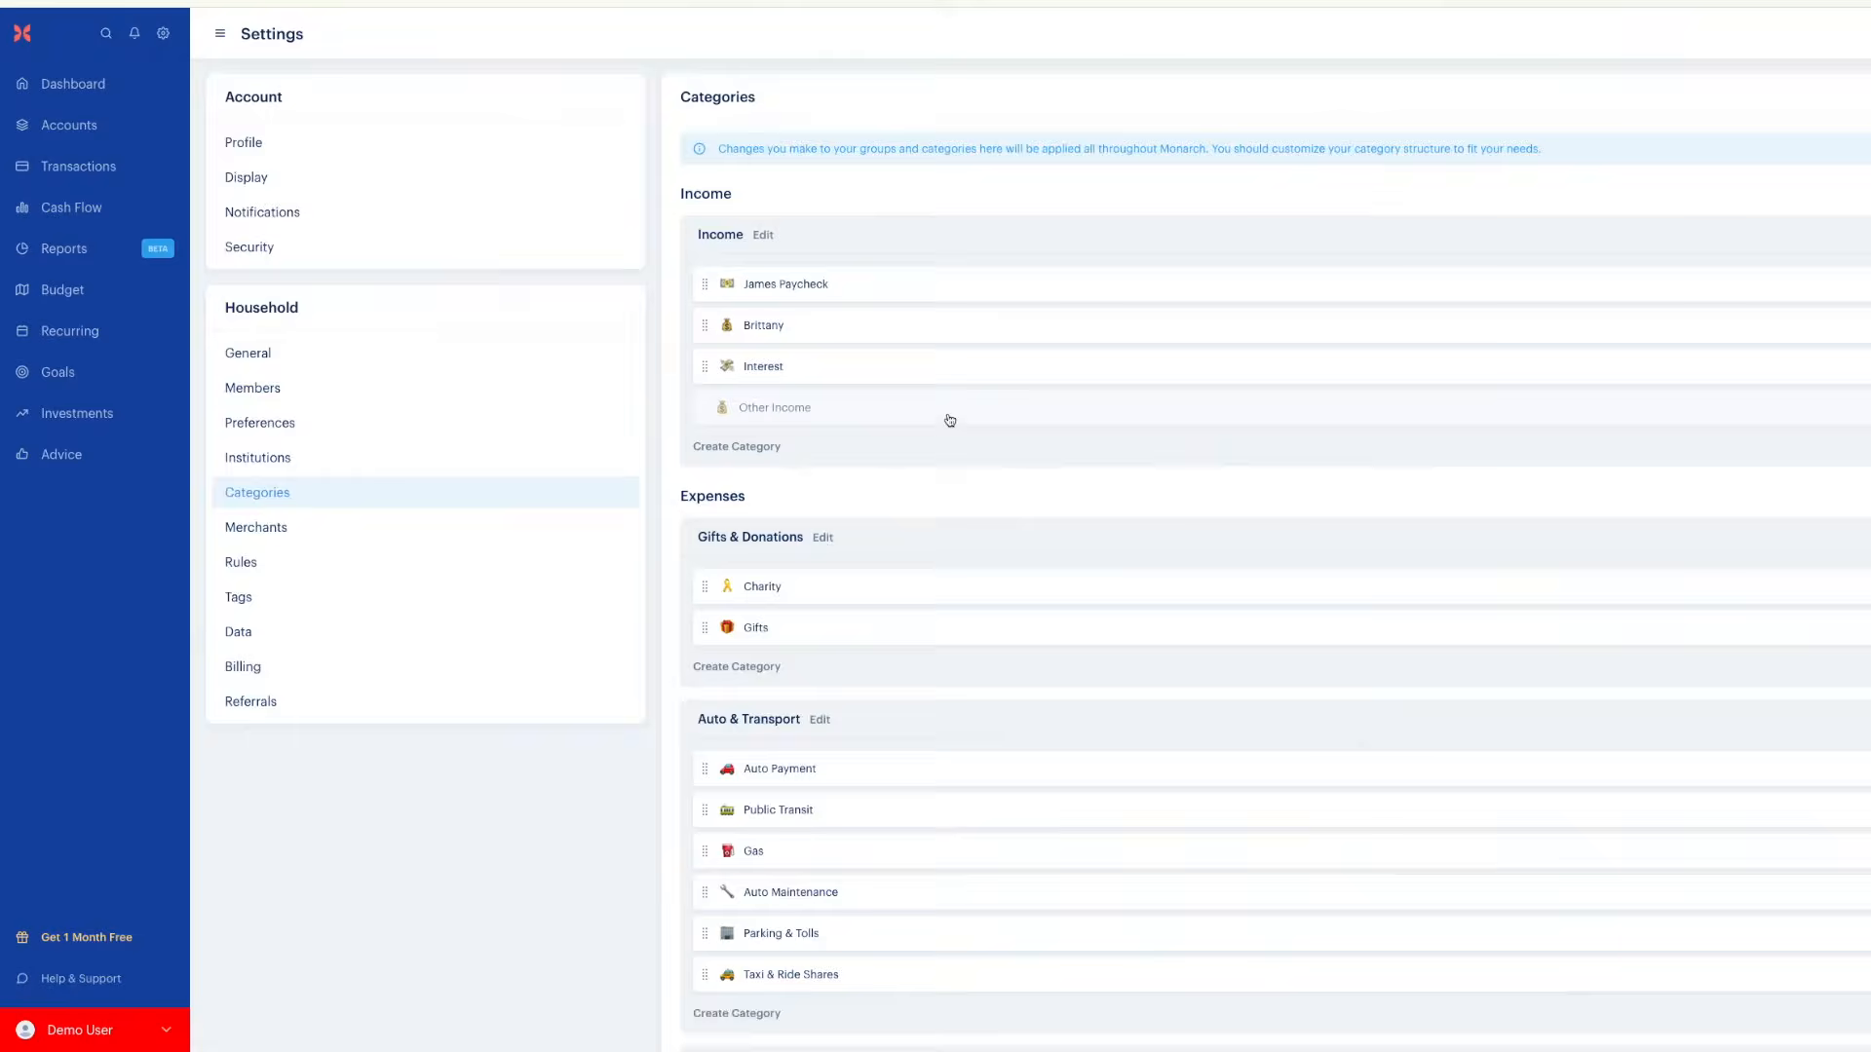
# Reorder the expense groups so Housing comes first, followed by Auto & Transport and Gifts & Donations
pyautogui.scroll(-2, 950, 420)
pyautogui.scroll(-1, 950, 420)
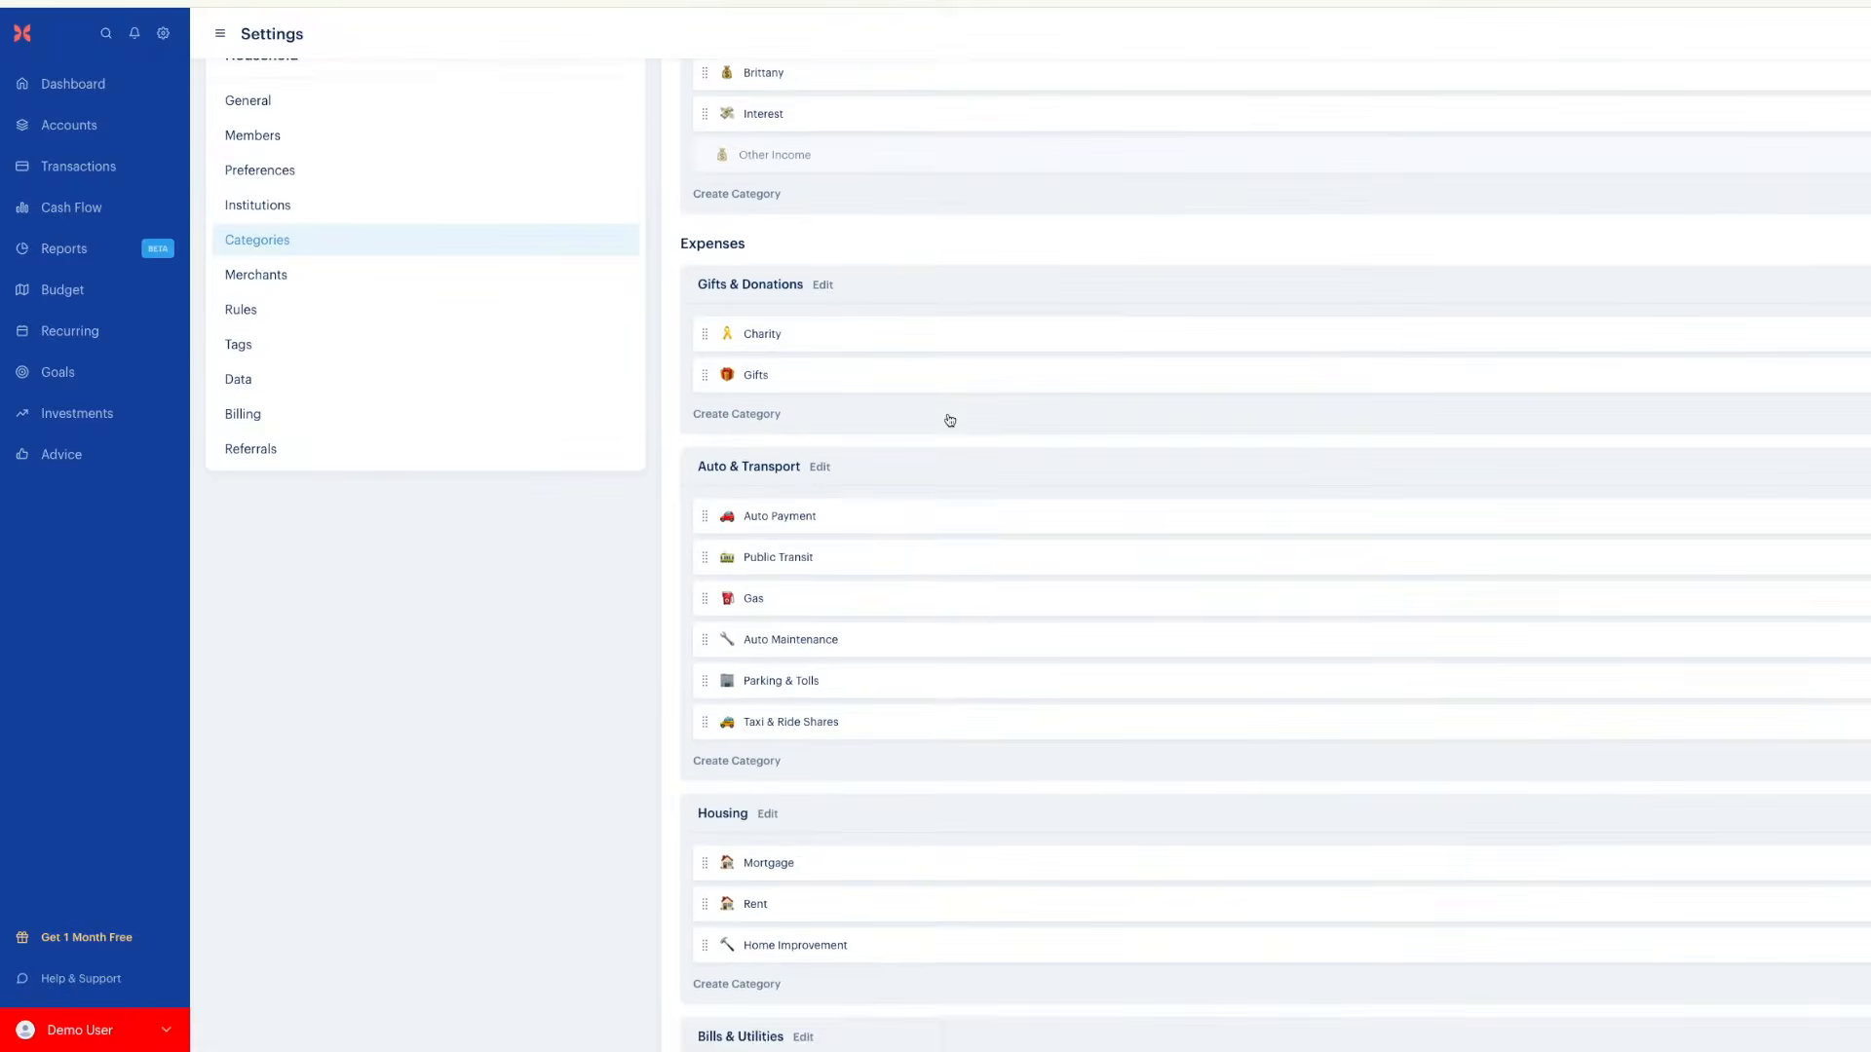
pyautogui.scroll(1, 950, 420)
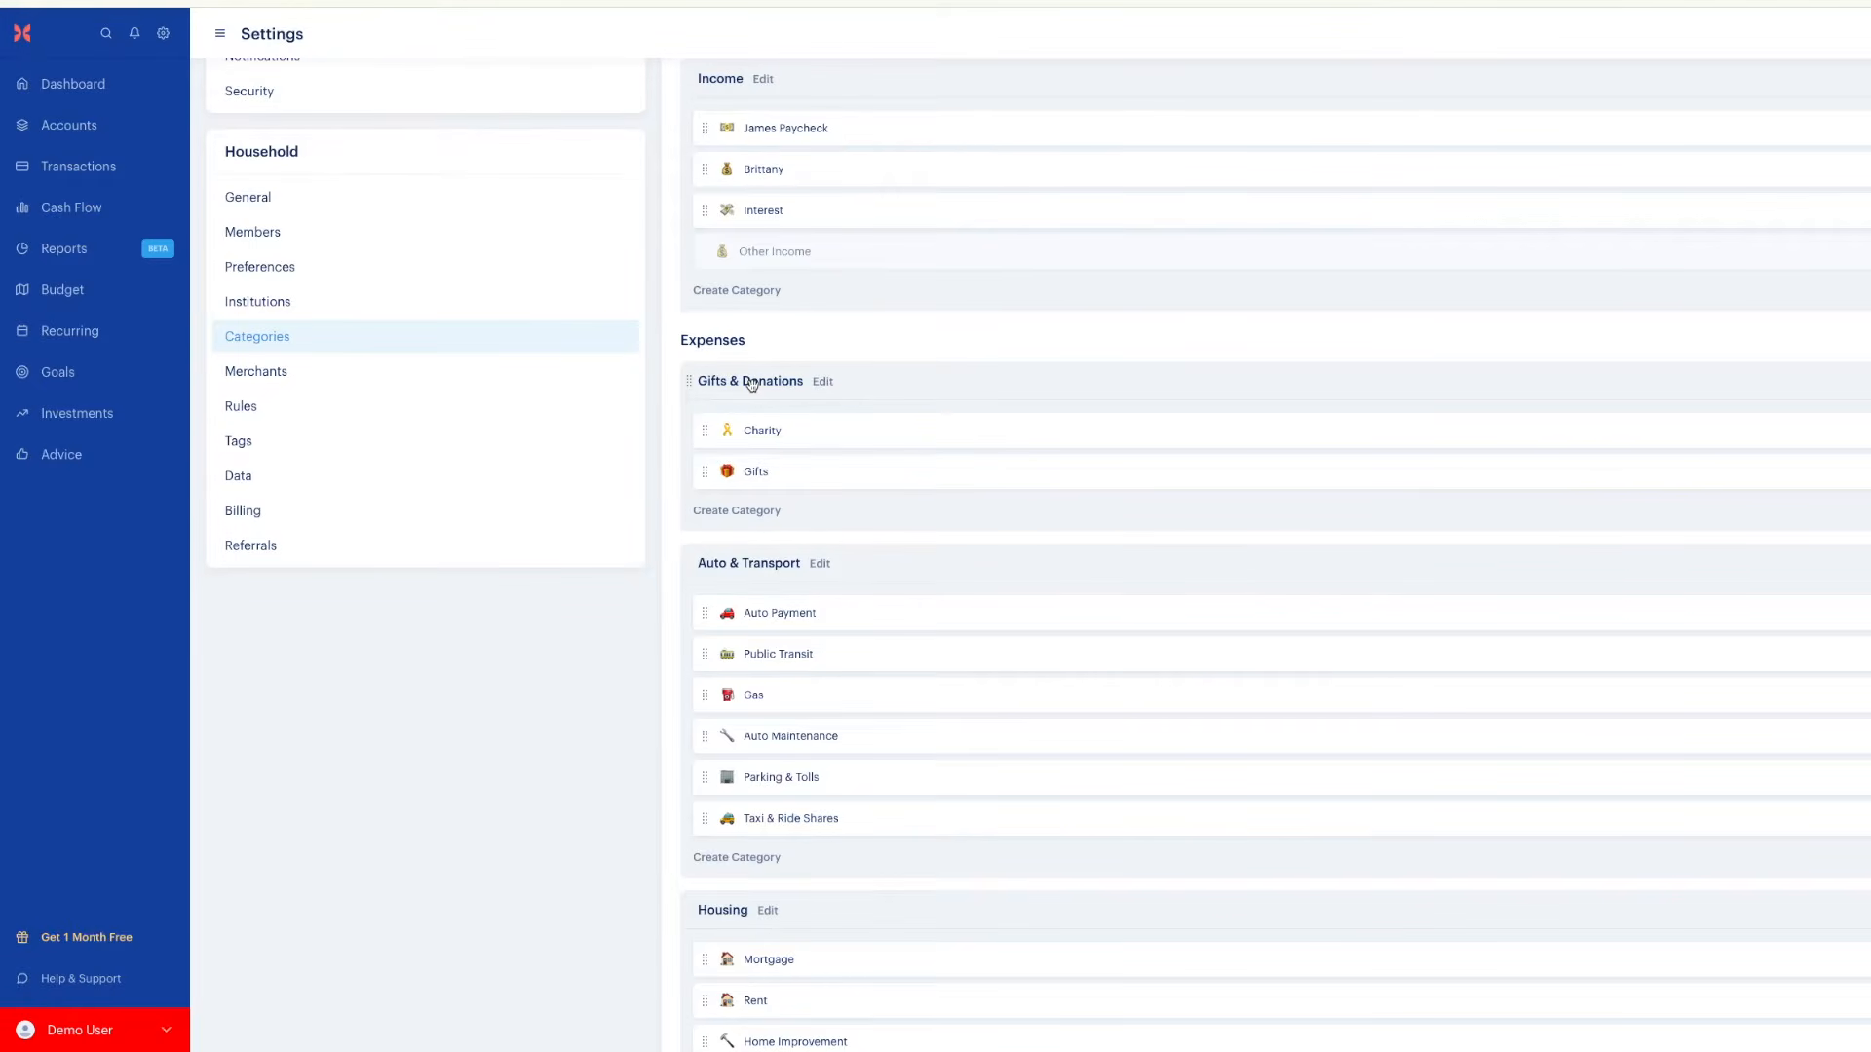
pyautogui.moveTo(689, 382); pyautogui.dragTo(700, 626)
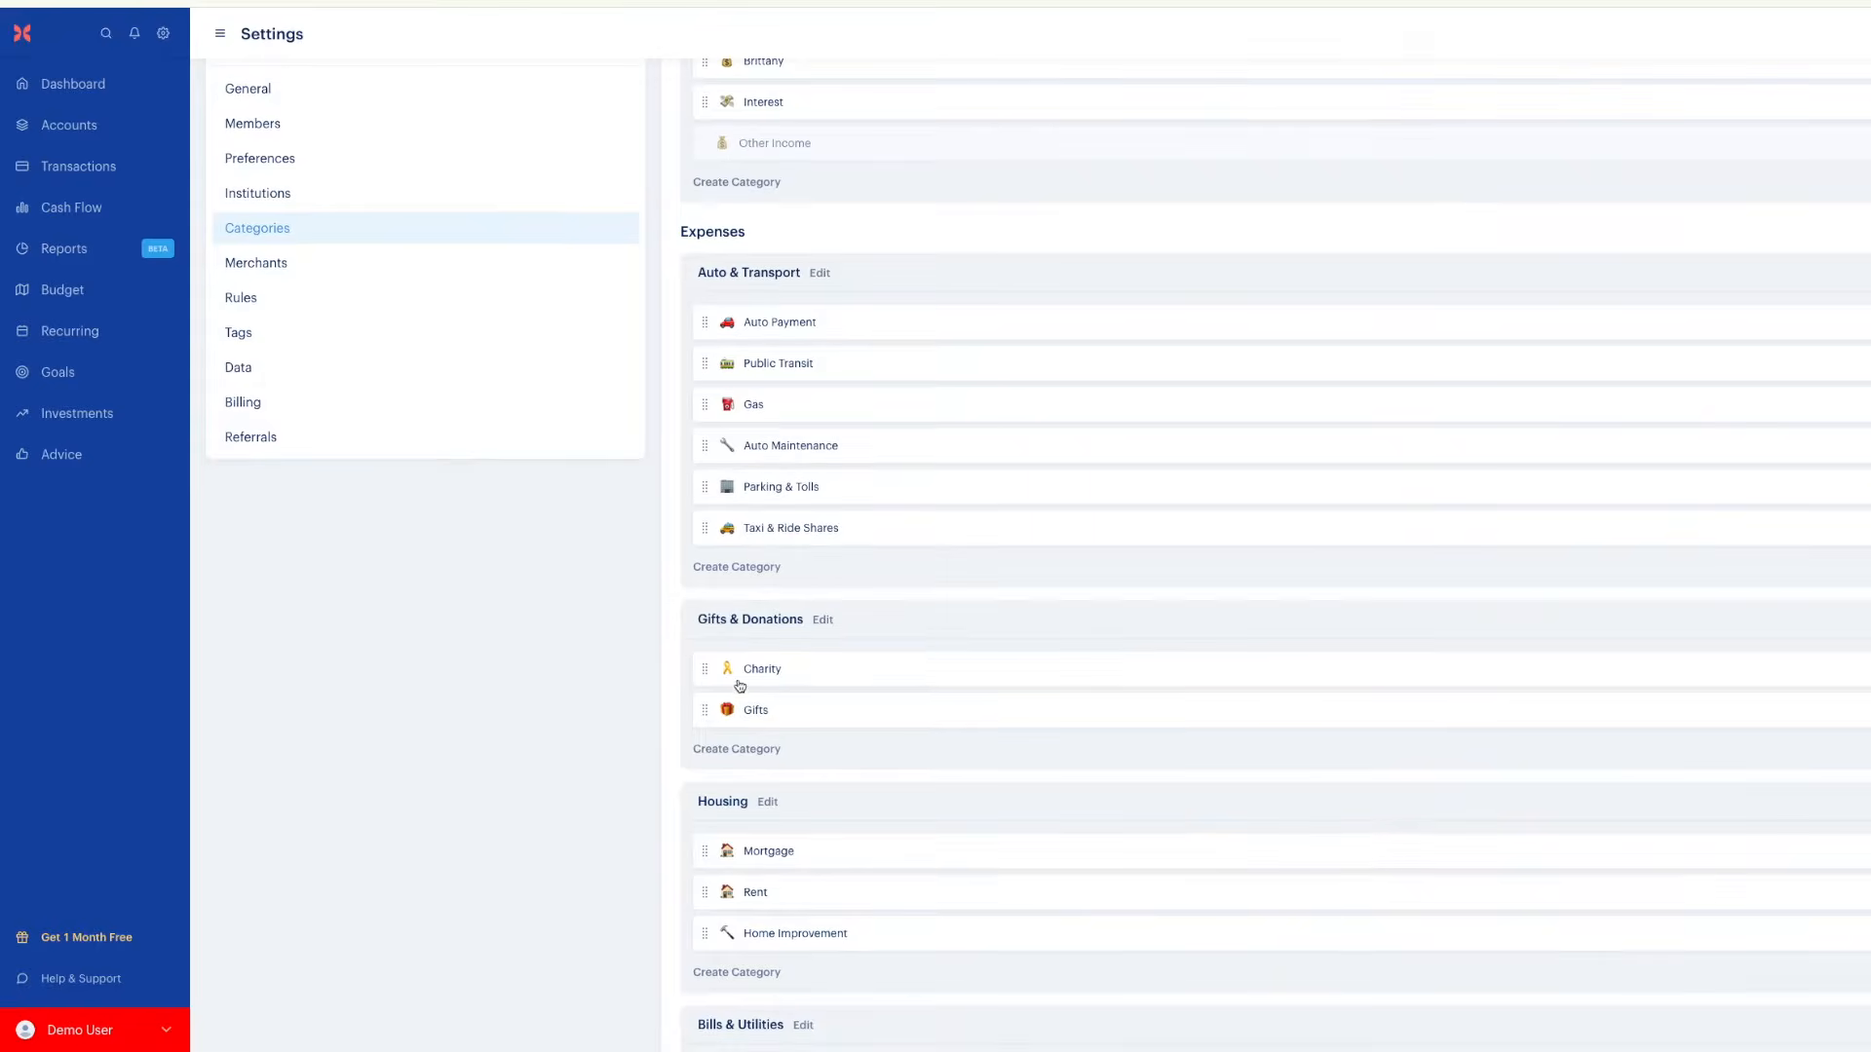
pyautogui.scroll(1, 756, 718)
pyautogui.scroll(-1, 751, 722)
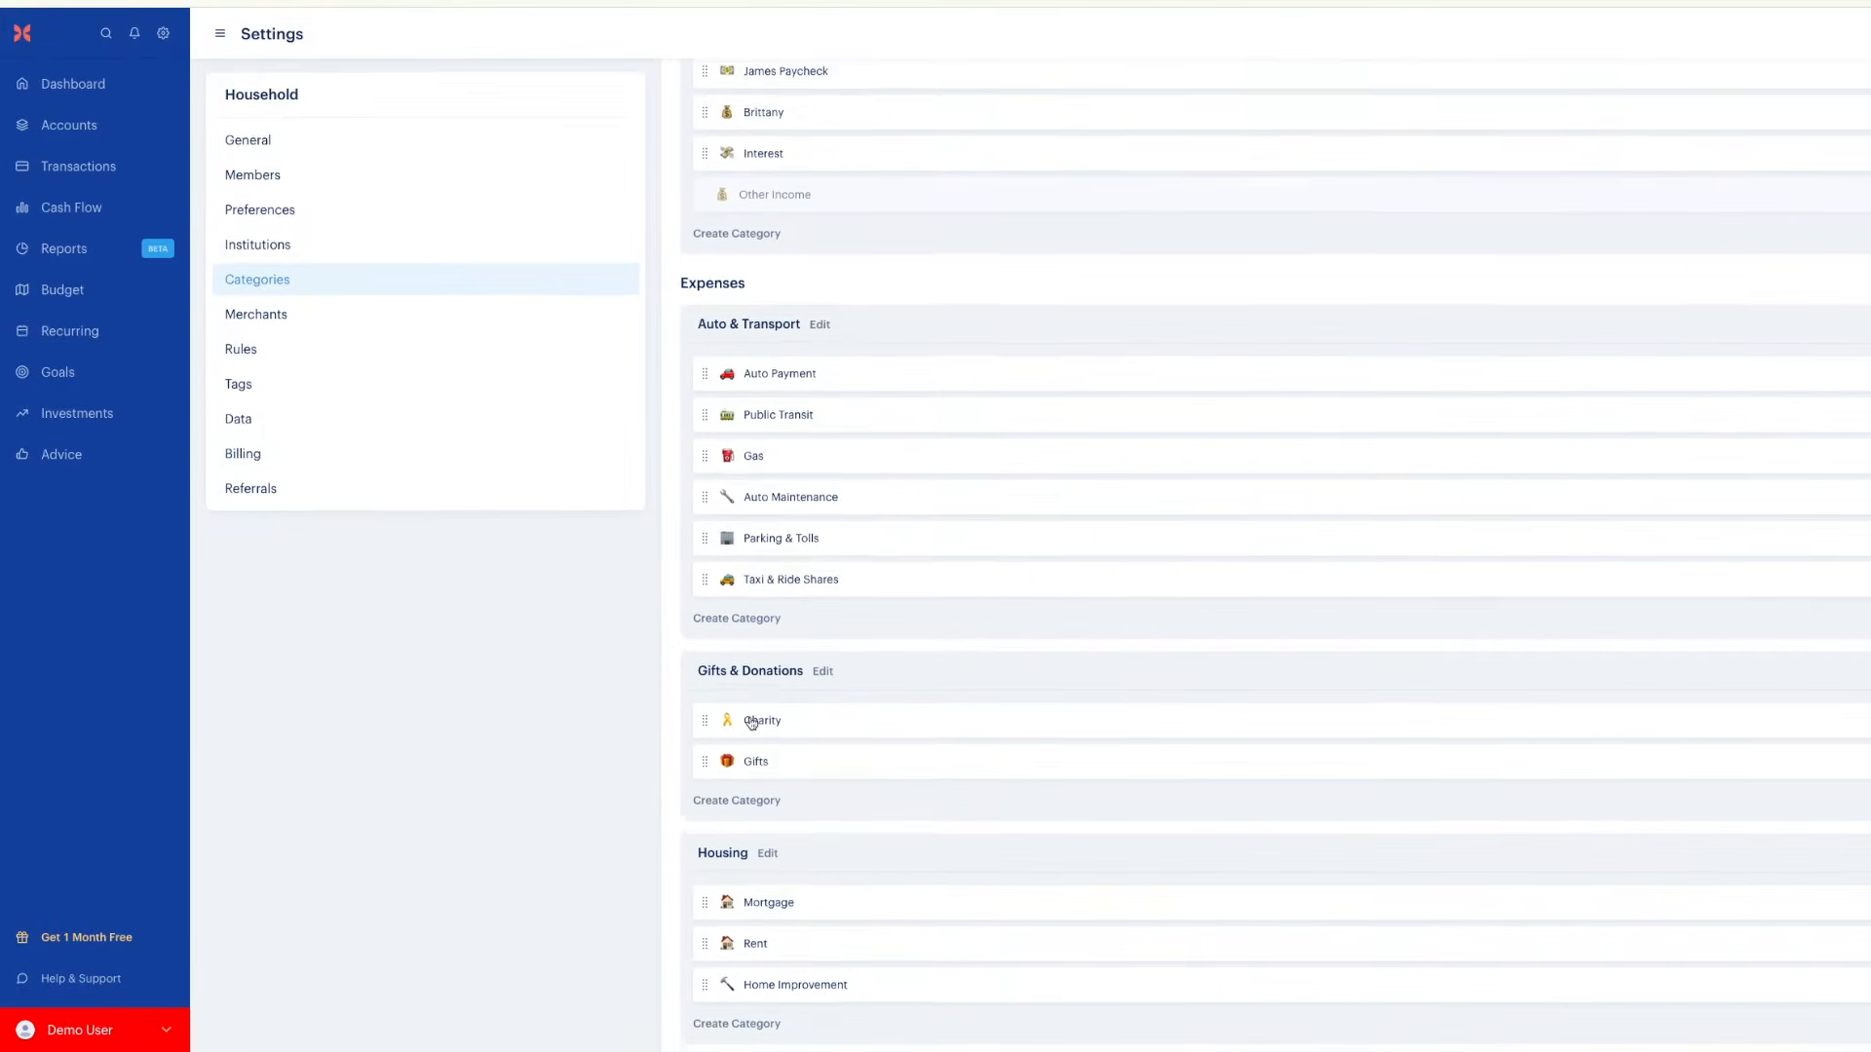
pyautogui.moveTo(734, 849); pyautogui.dragTo(710, 318)
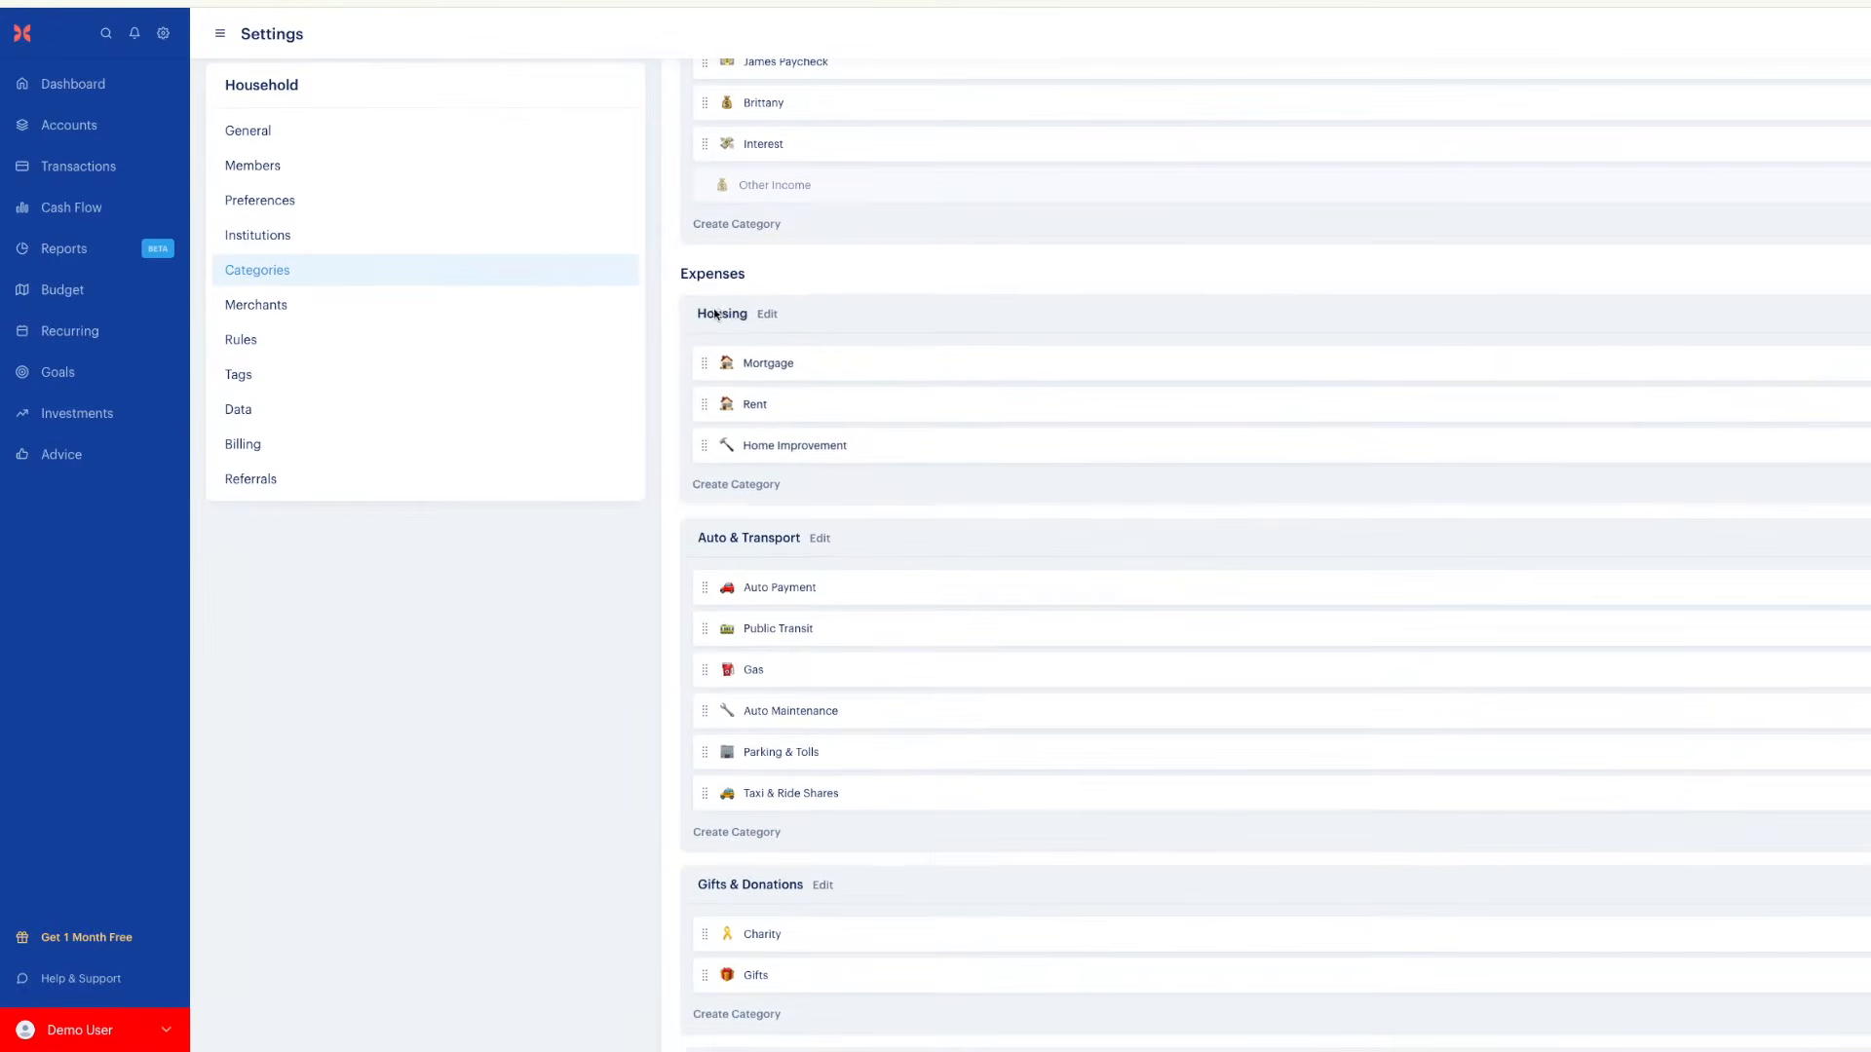
# Rename the Housing group to Fixed Bills, keeping its budget set by category, and save it
pyautogui.click(765, 315)
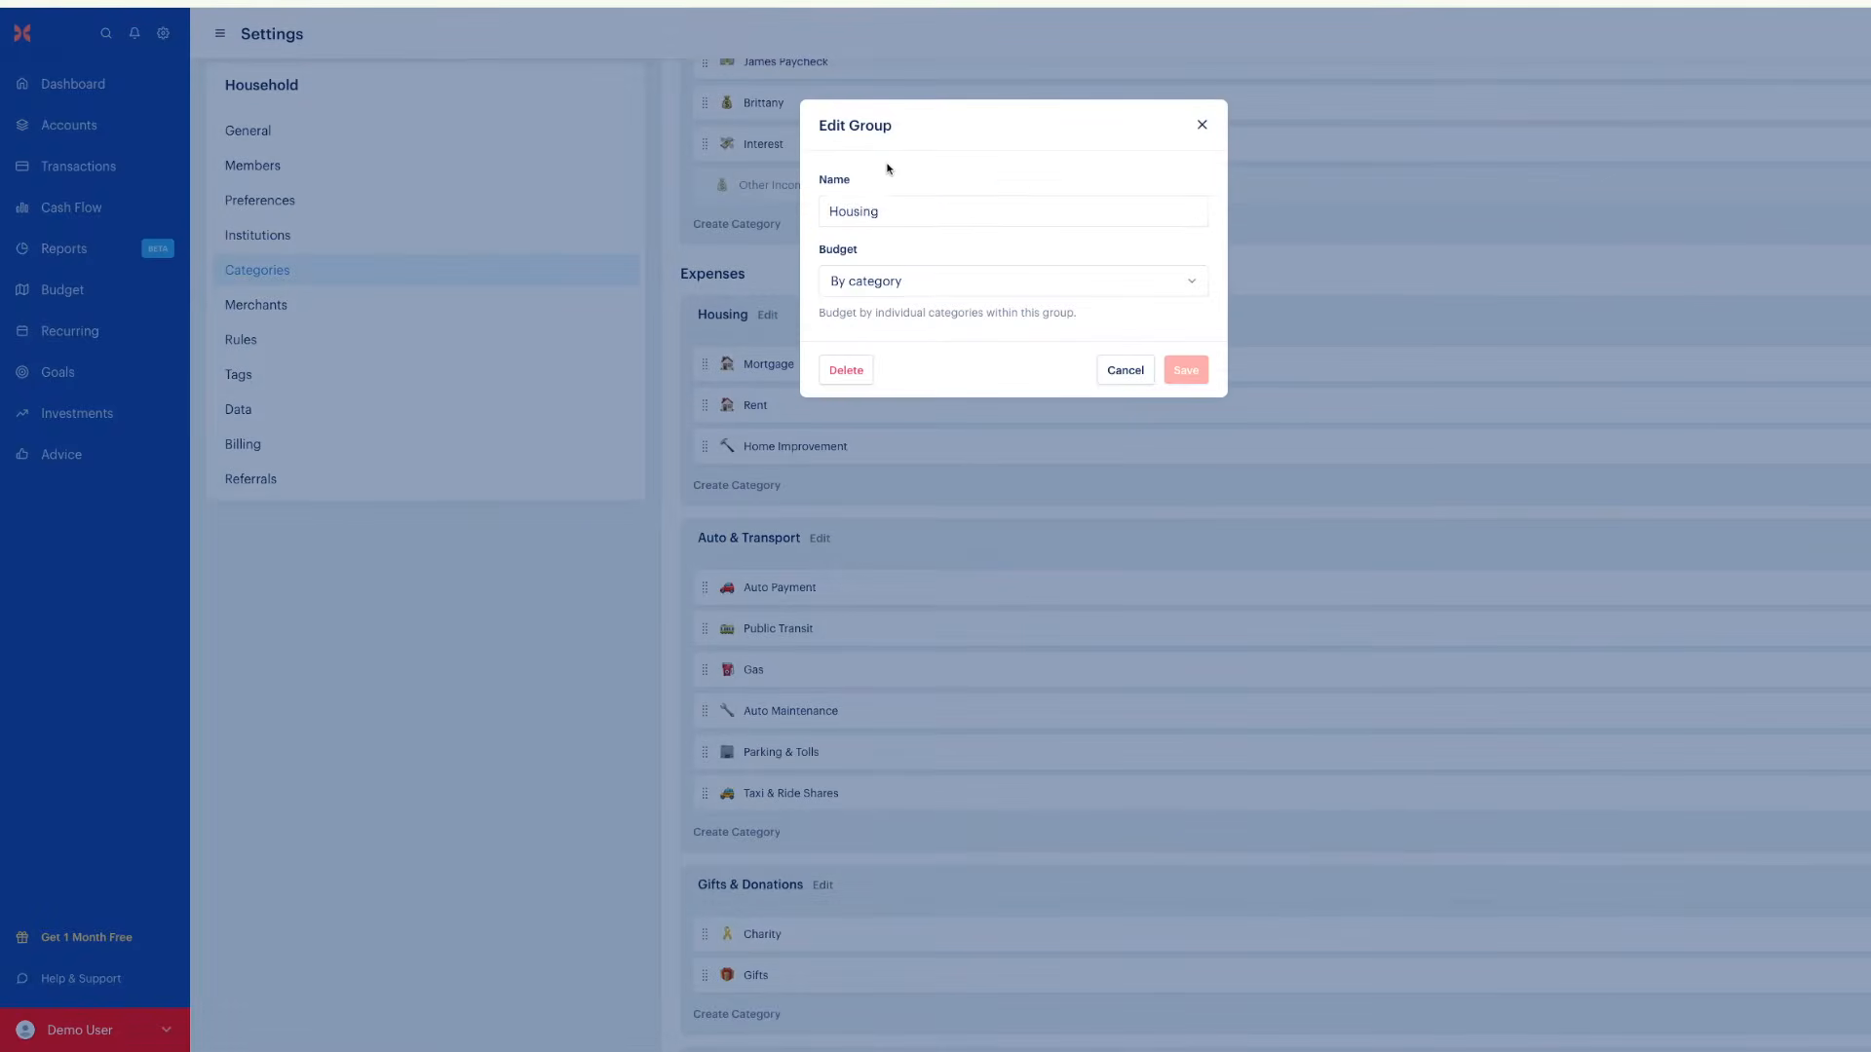
pyautogui.doubleClick(874, 209)
pyautogui.write('Fixed Bills')
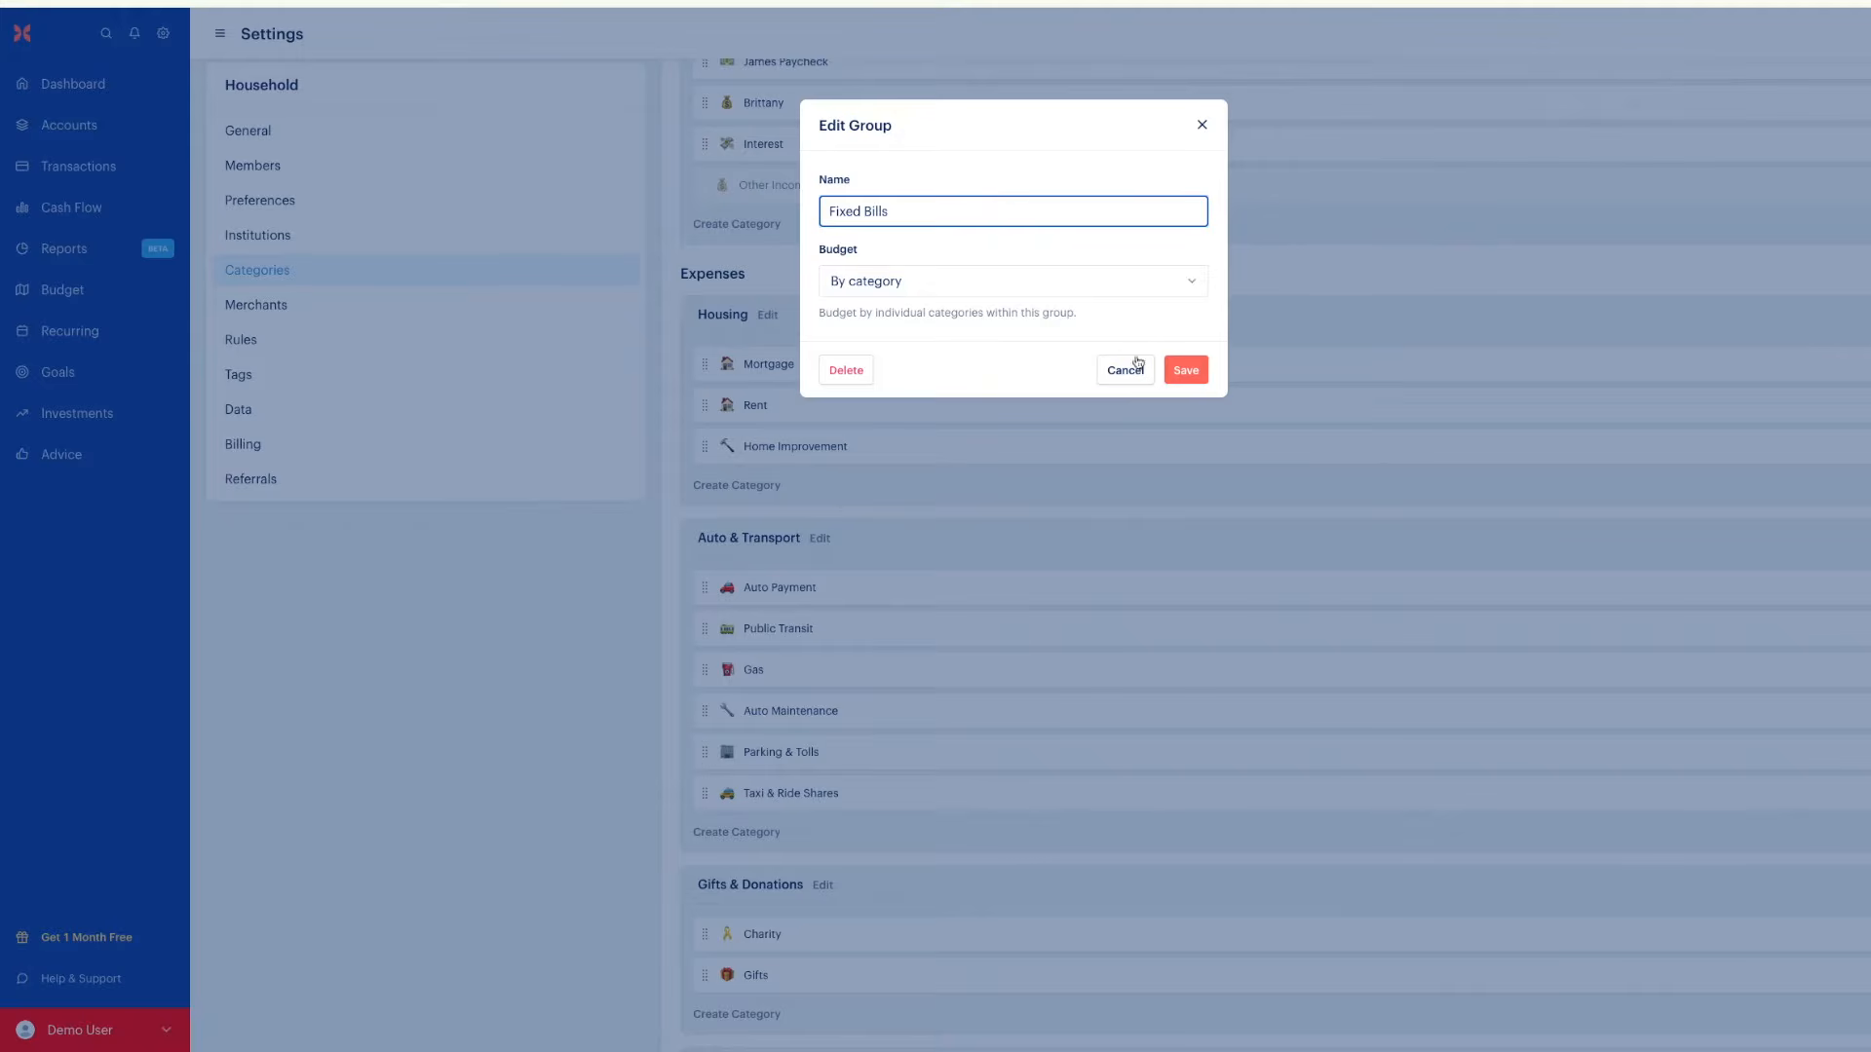
pyautogui.click(1194, 285)
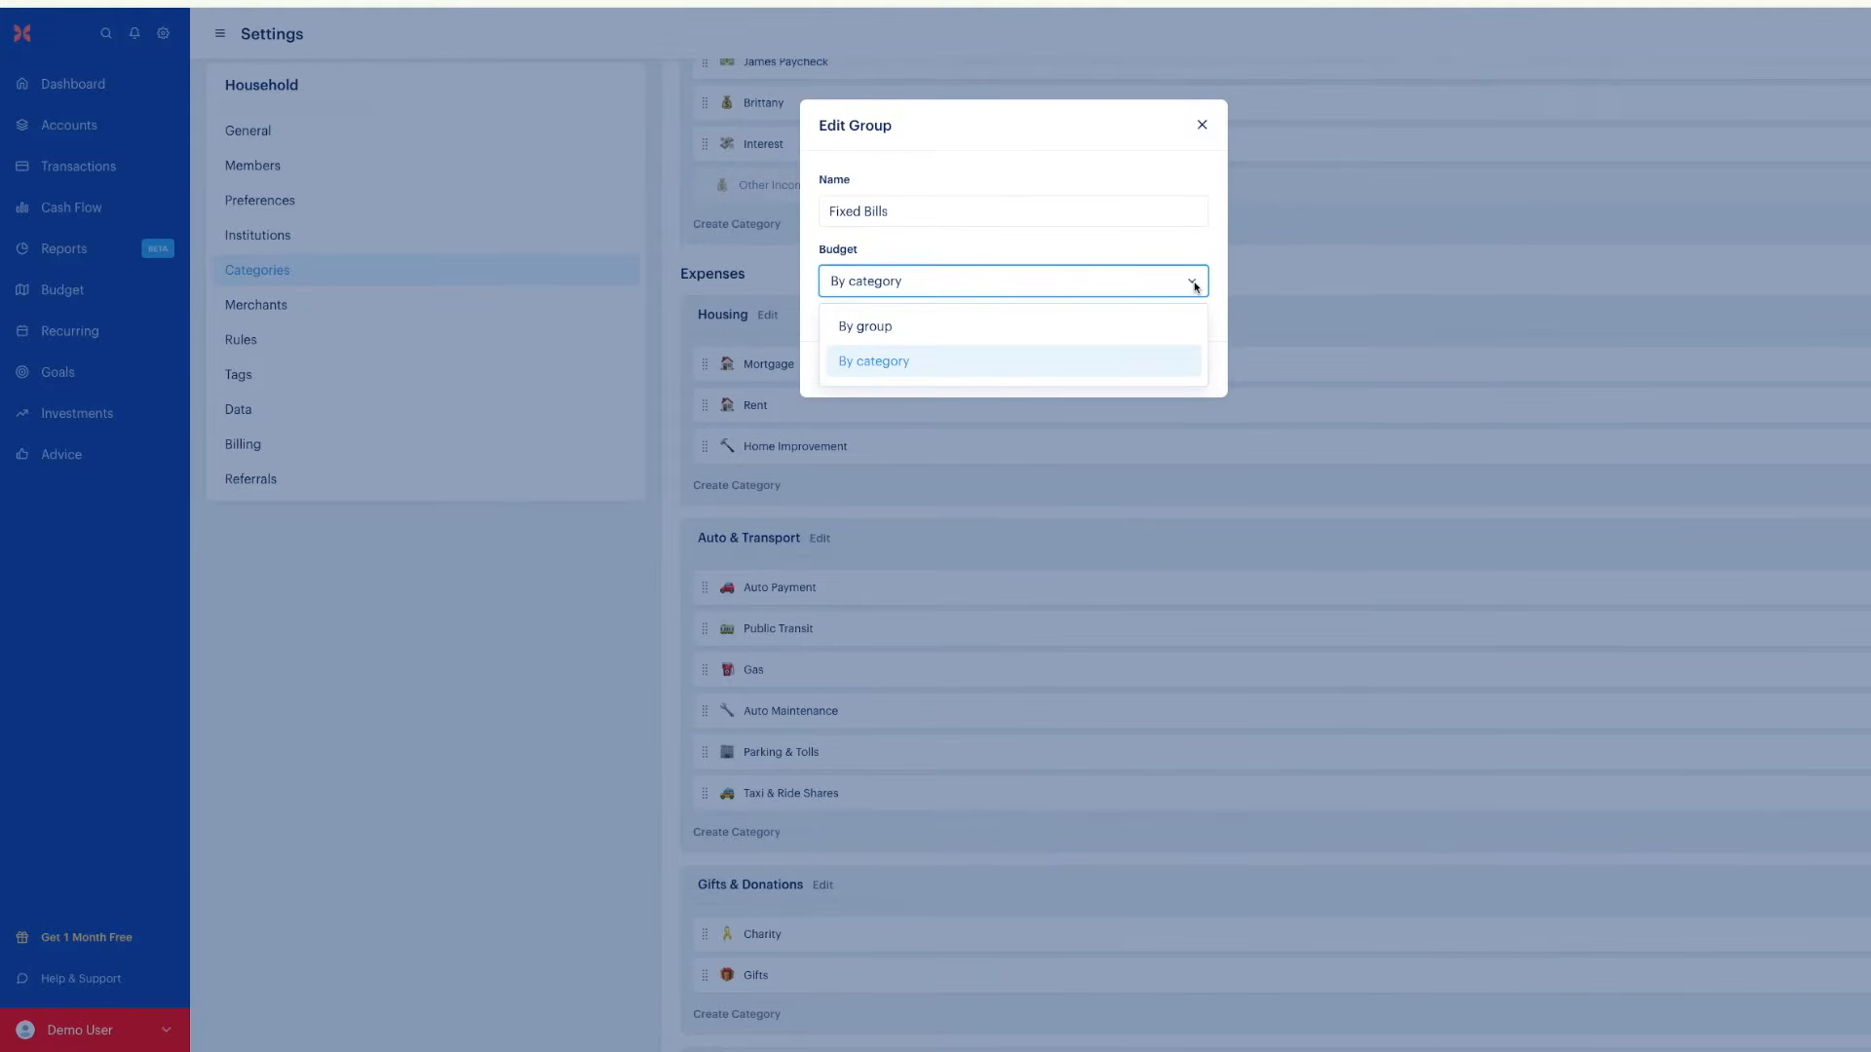
pyautogui.click(975, 363)
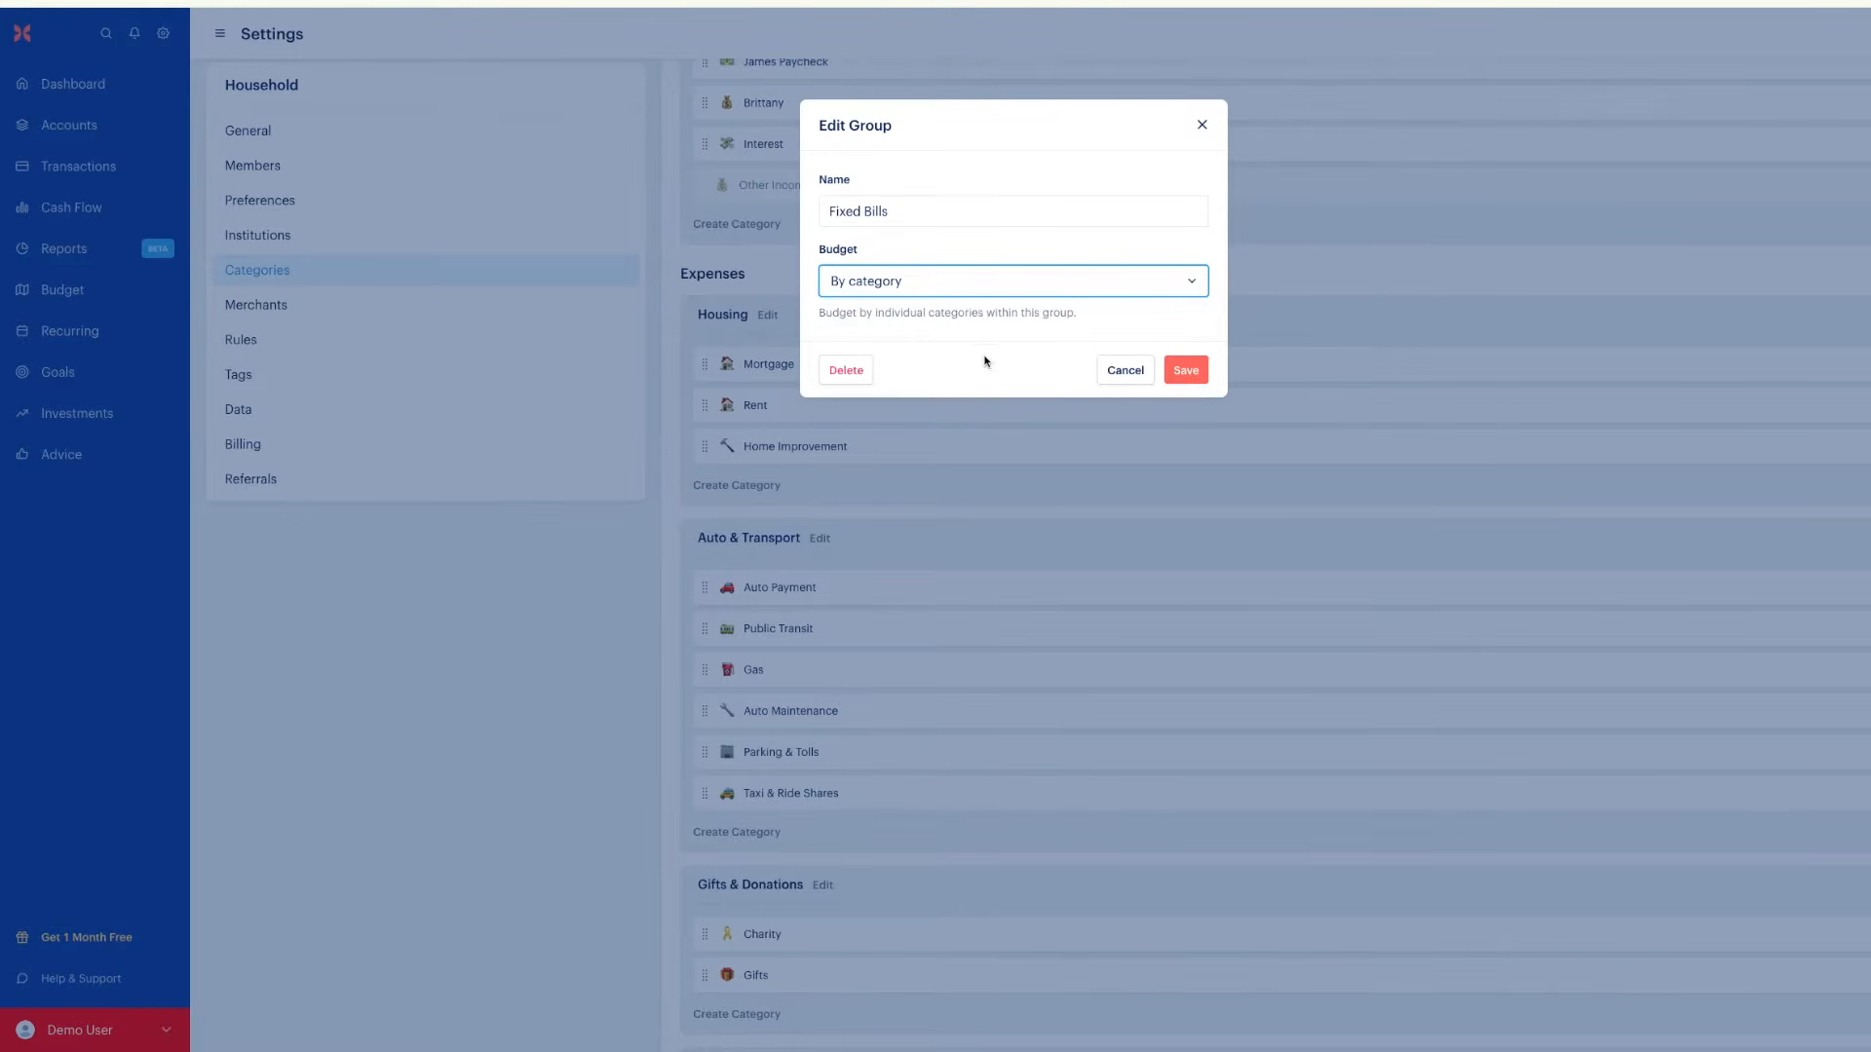
pyautogui.click(1185, 370)
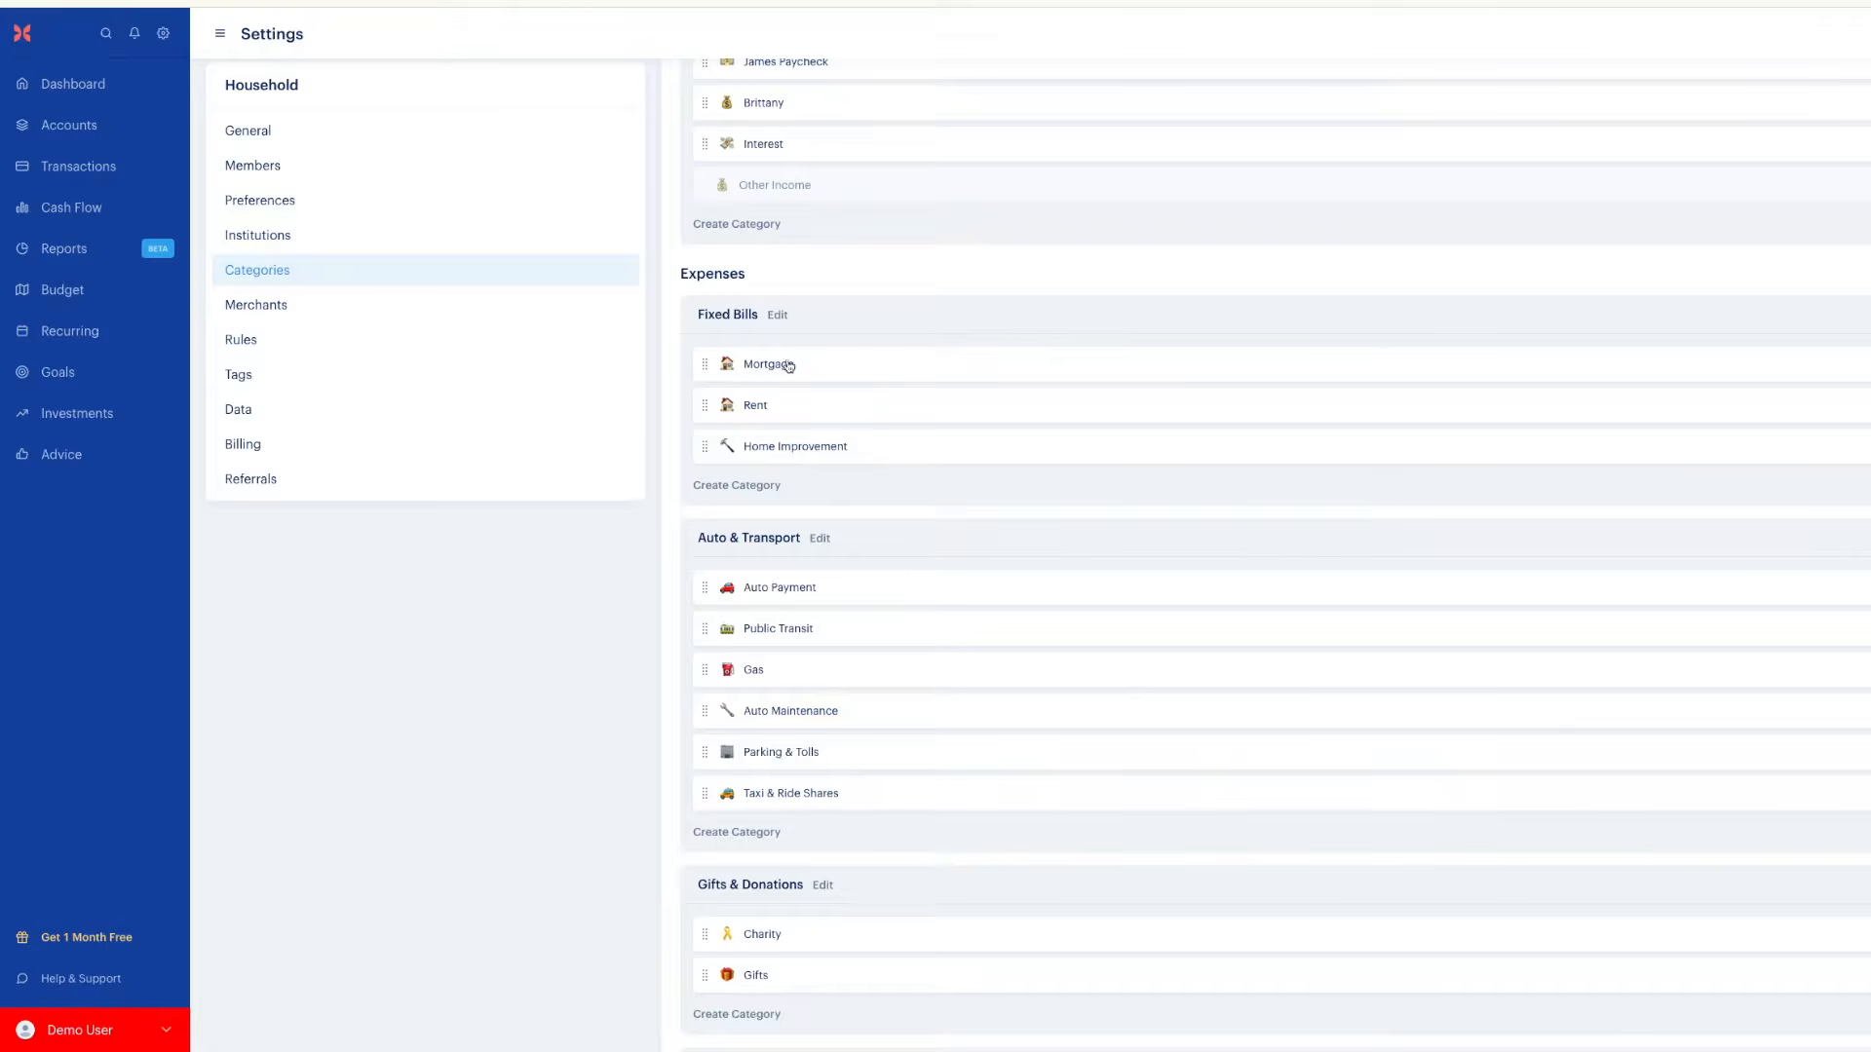
# Check the Mortgage category's settings without changes and deactivate the Rent category in the Fixed Bills group
pyautogui.click(769, 364)
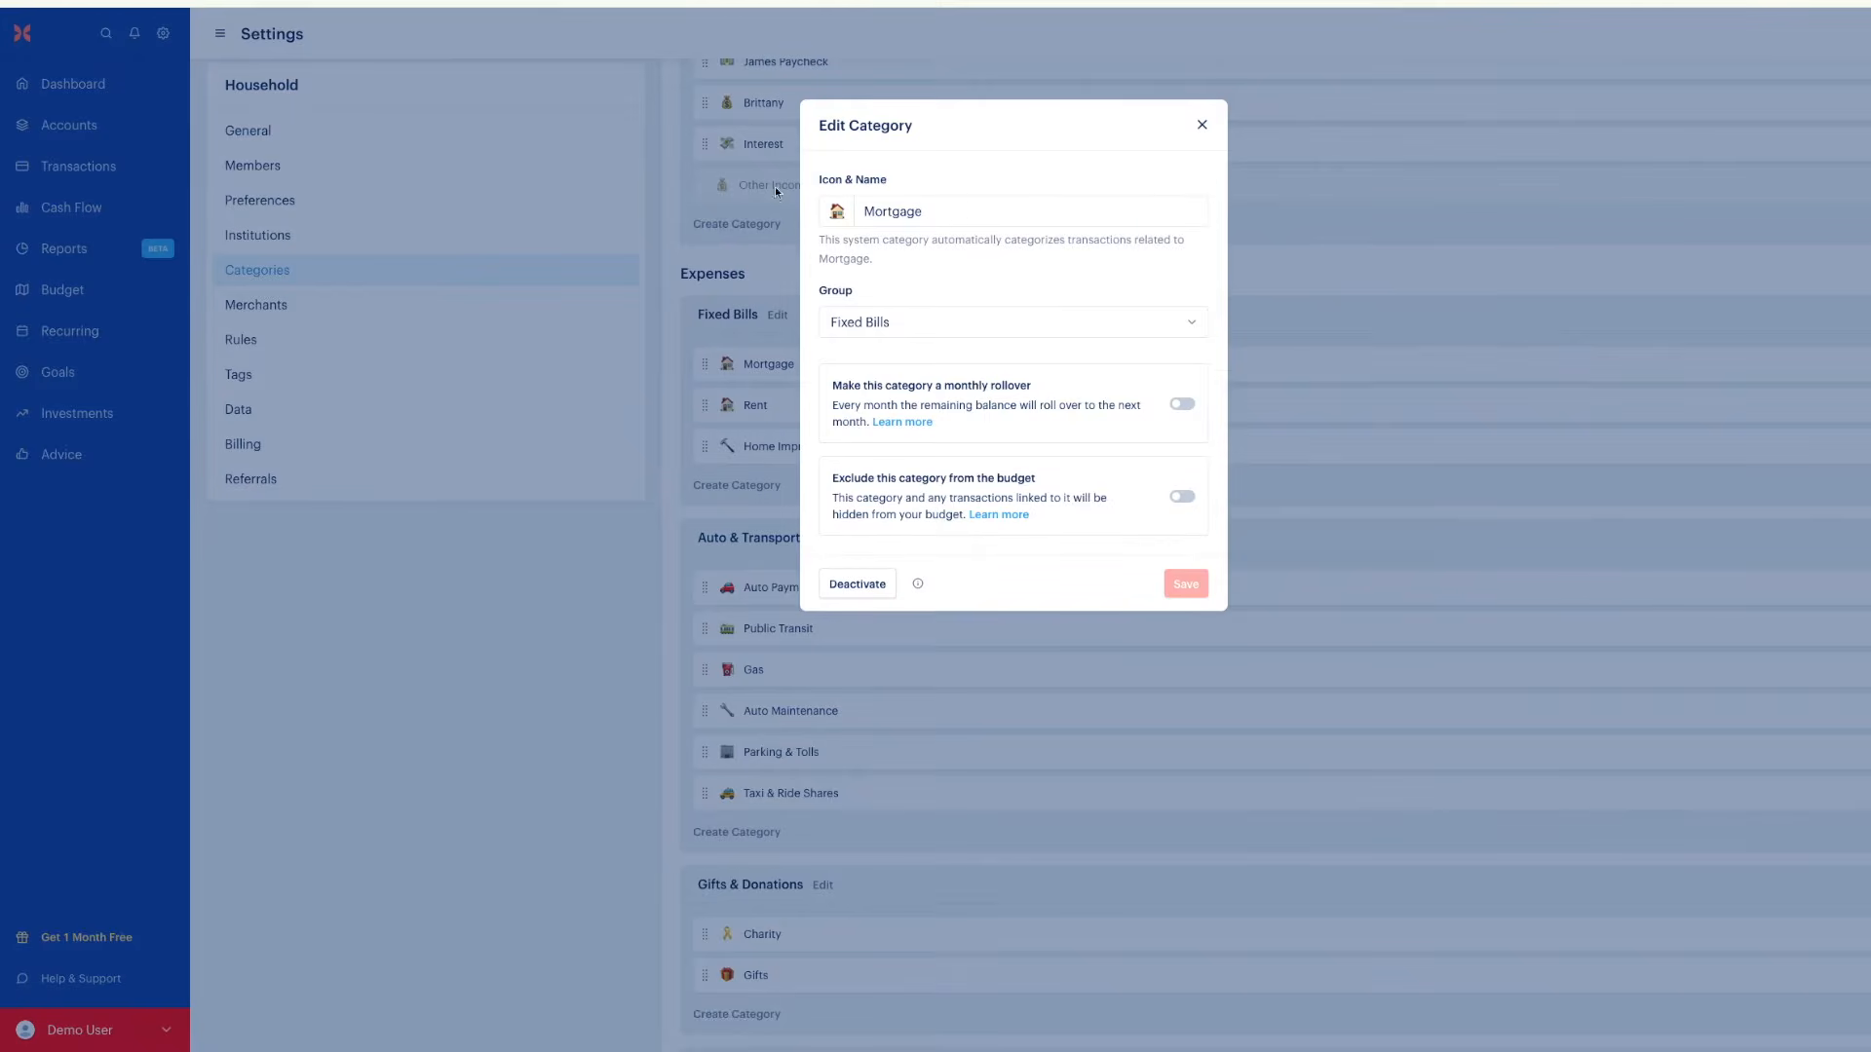
pyautogui.click(1202, 125)
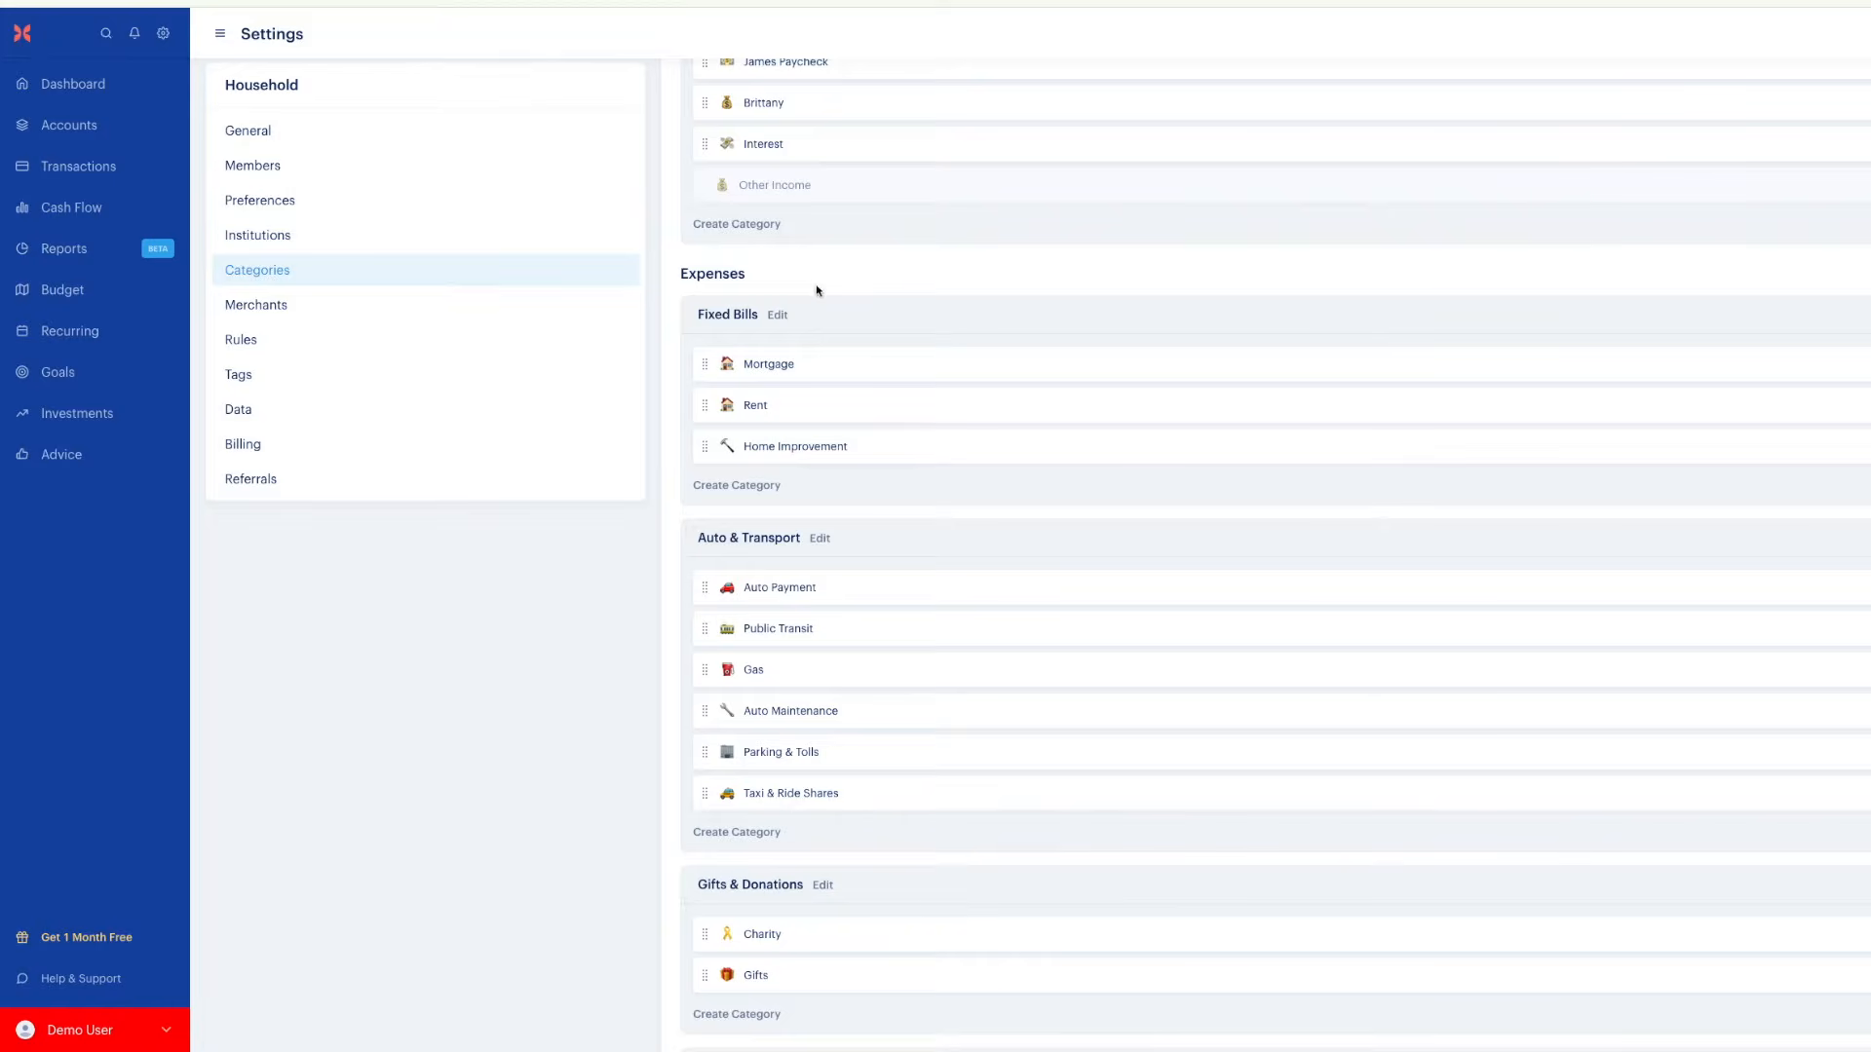
pyautogui.click(747, 409)
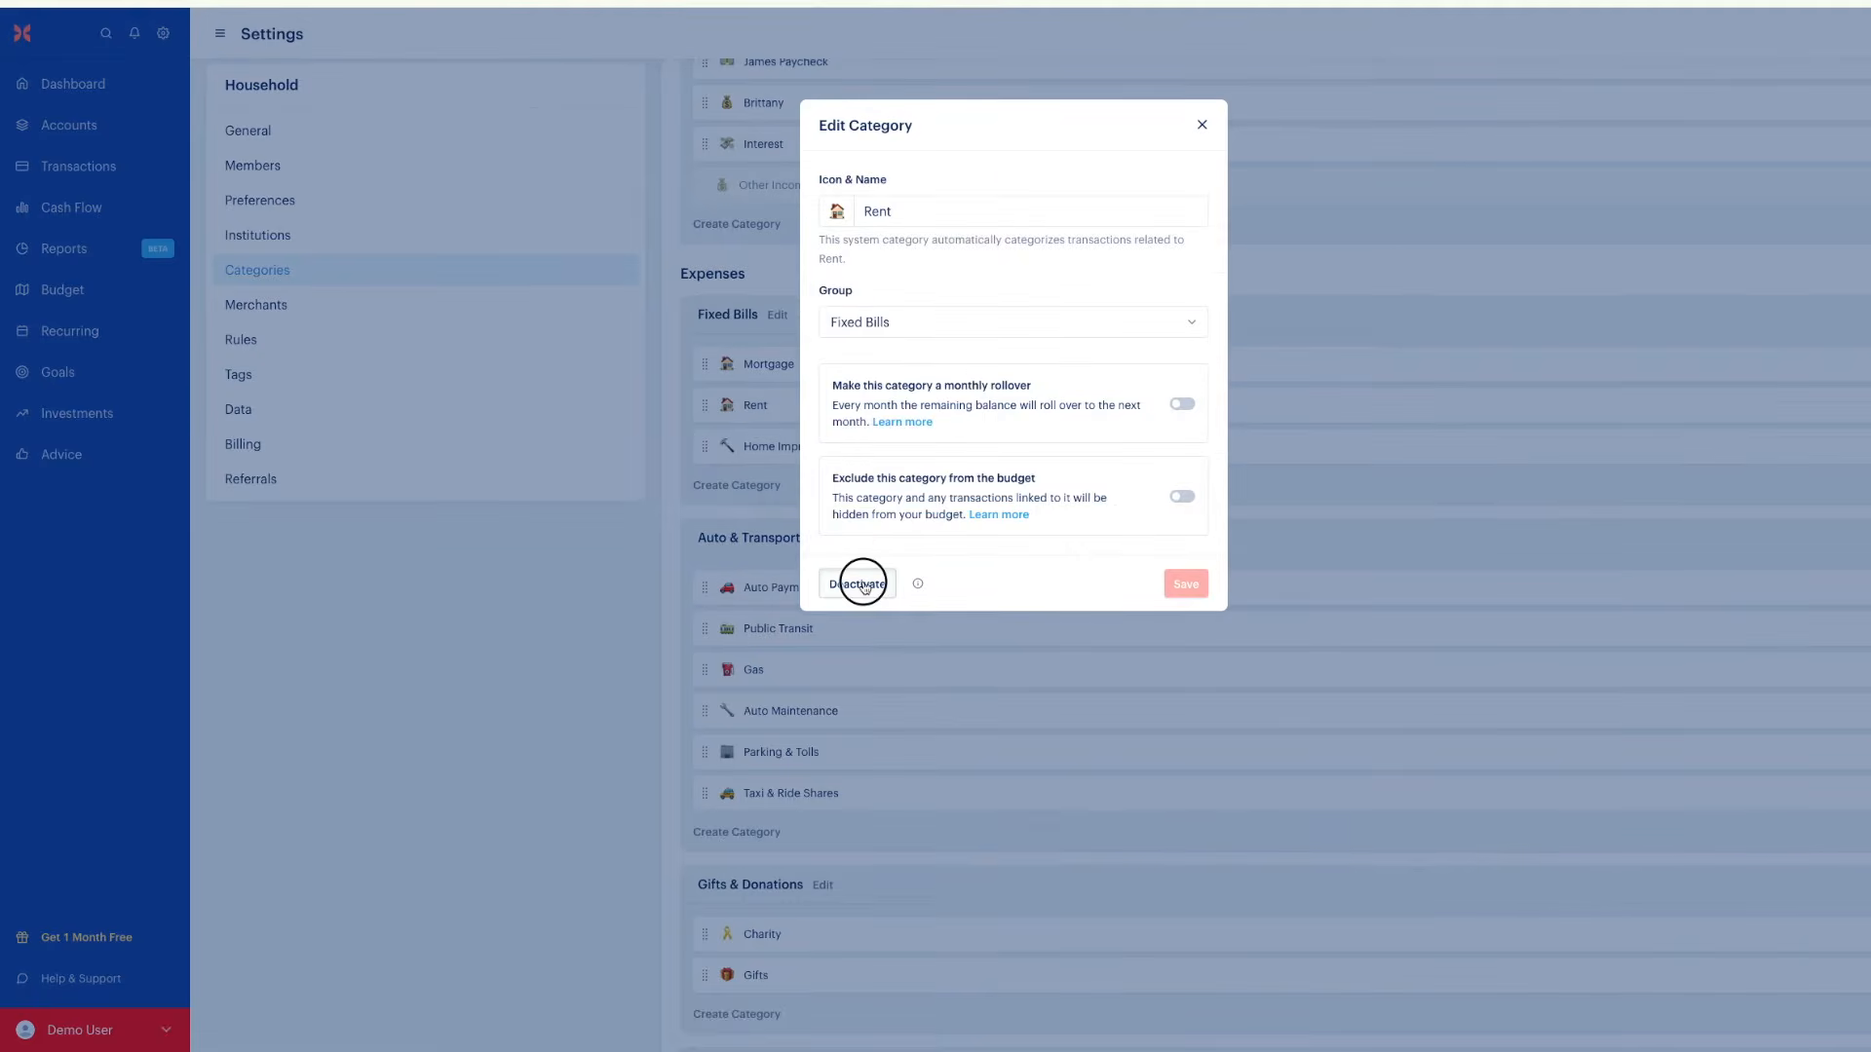
pyautogui.click(864, 586)
pyautogui.click(1140, 280)
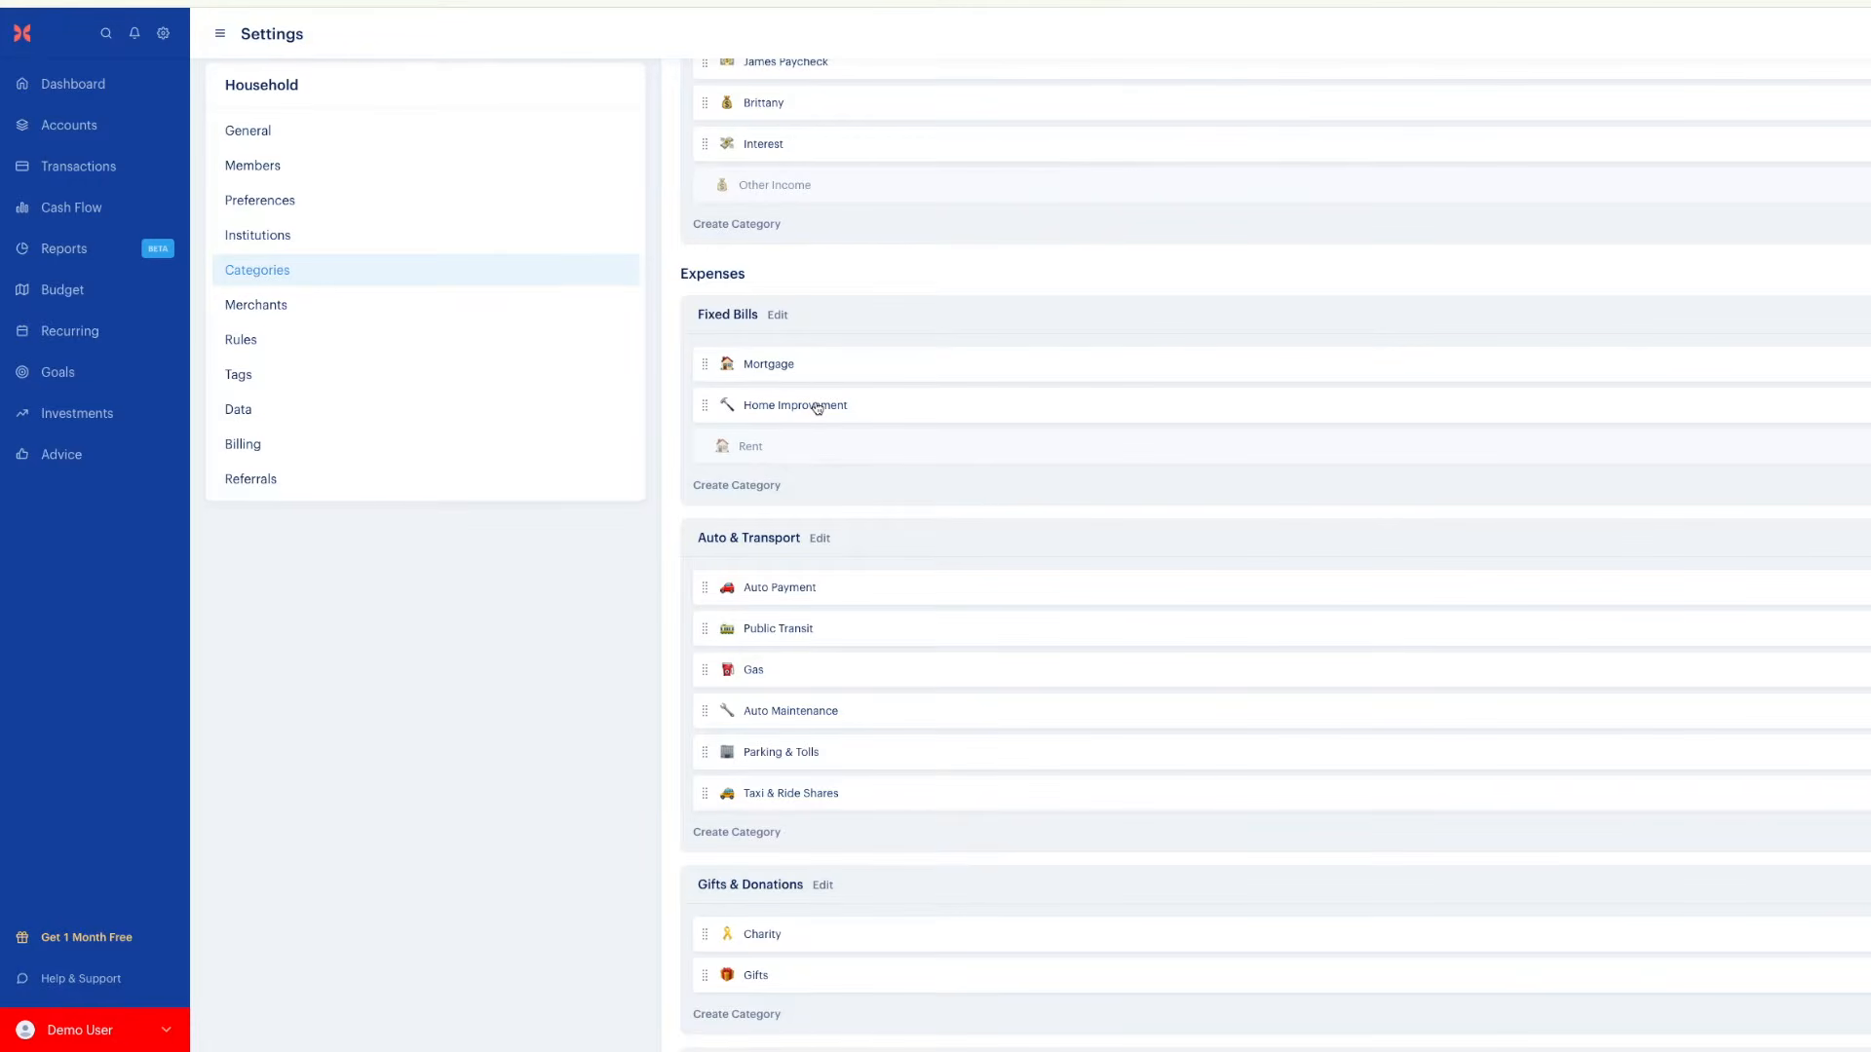
# Move the Home Improvement category out of the Fixed Bills group into another expense group further down
pyautogui.scroll(-3, 816, 407)
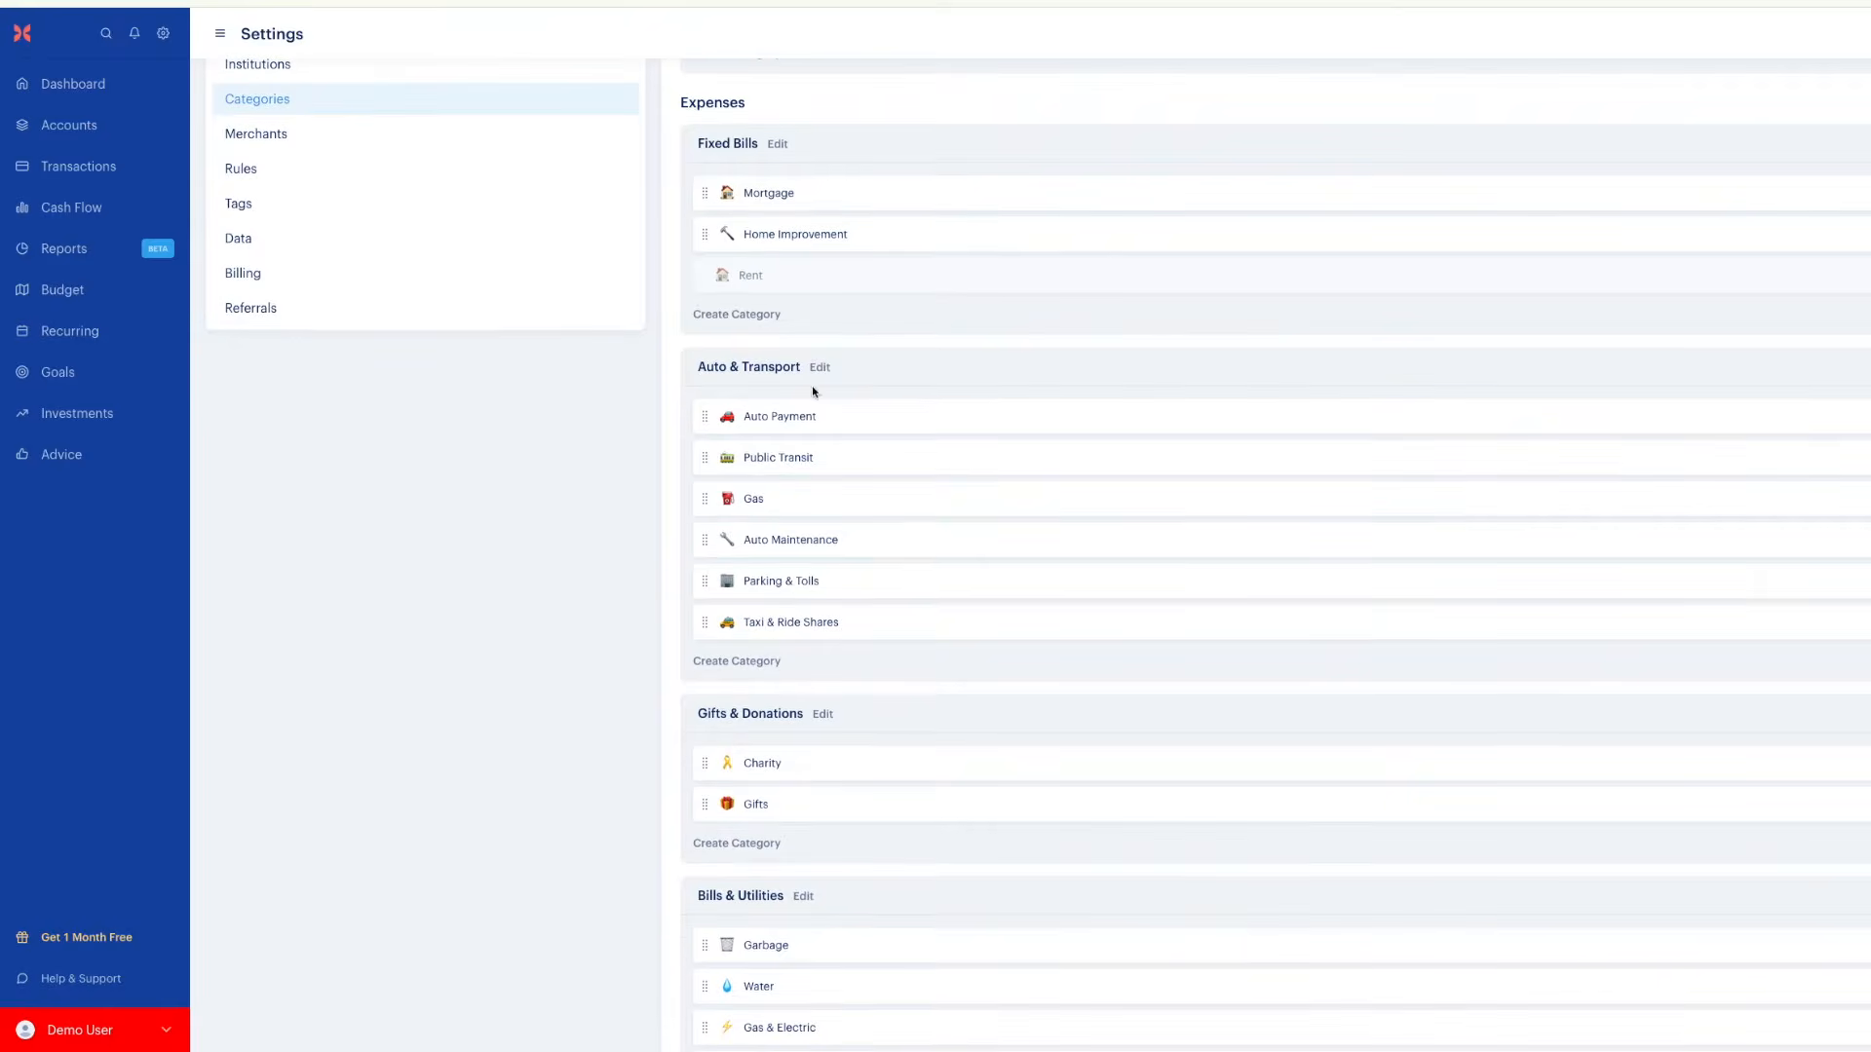
pyautogui.moveTo(738, 269); pyautogui.dragTo(758, 762)
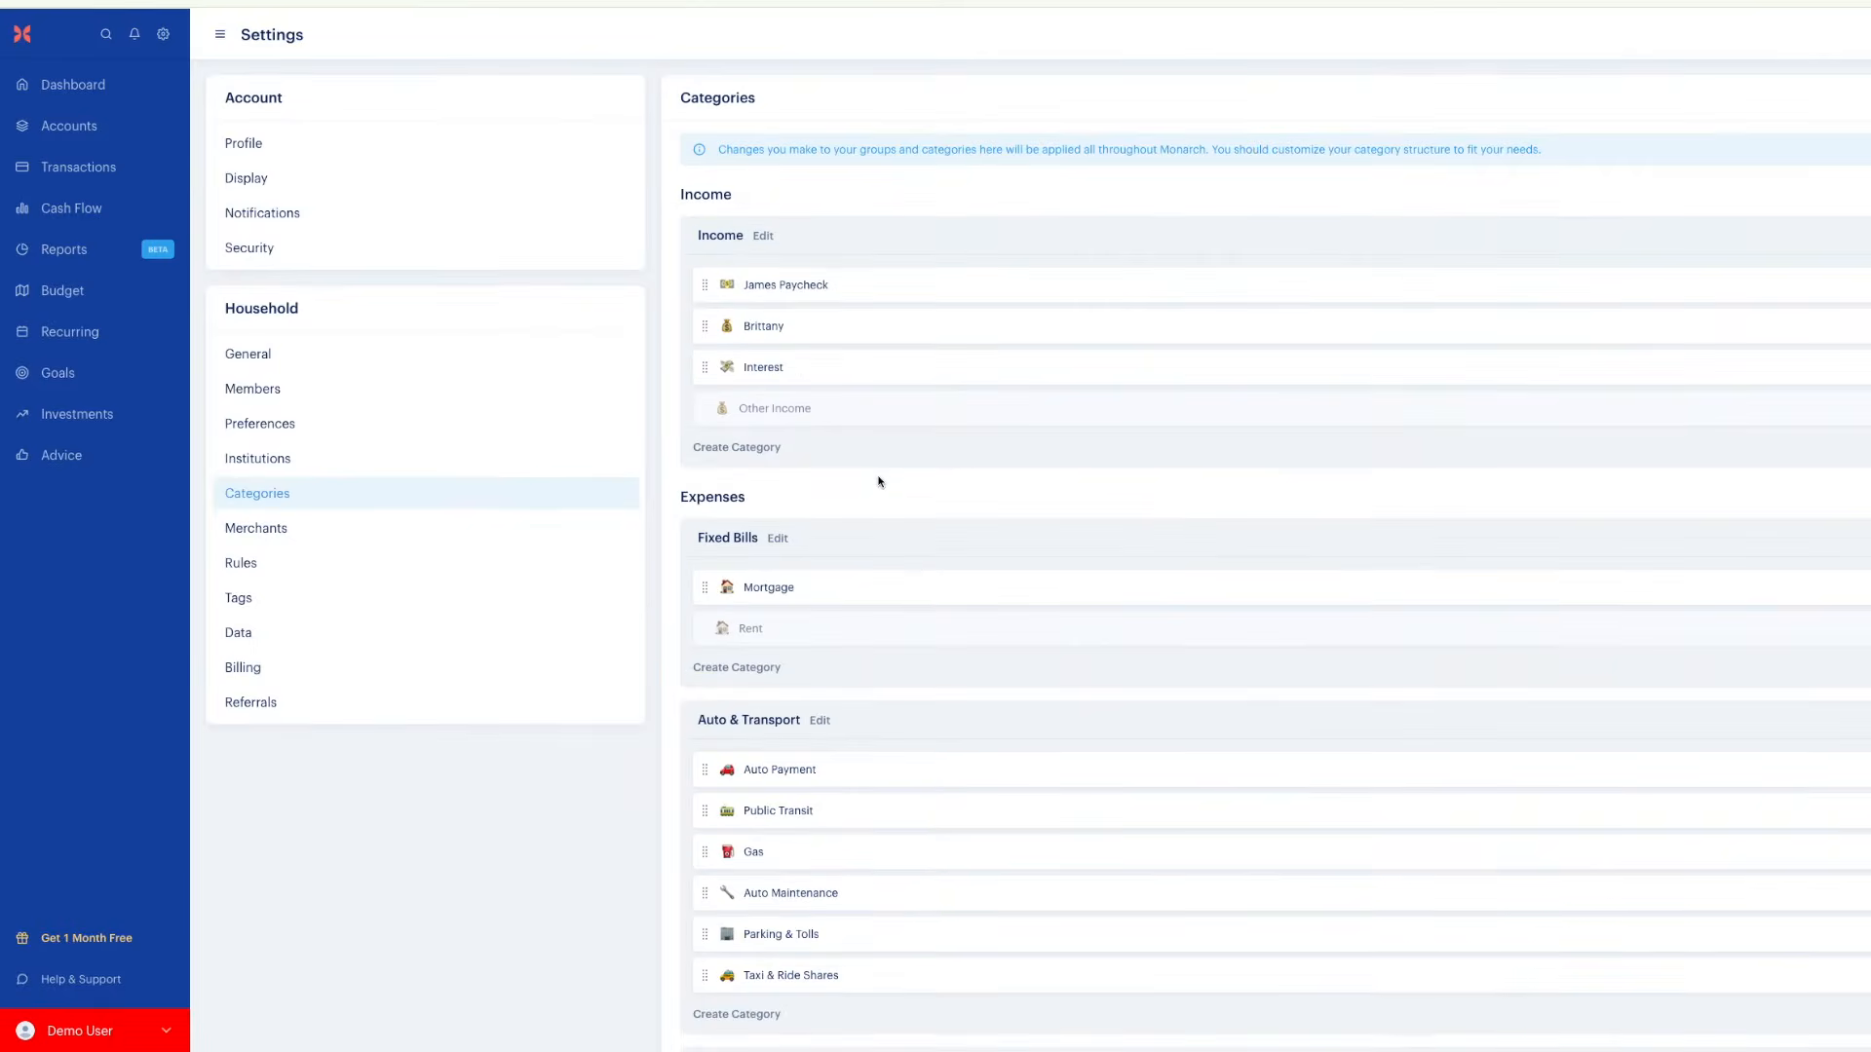
# Move the Auto Payment and Gas categories from Auto & Transport into the Fixed Bills group
pyautogui.scroll(-1, 839, 624)
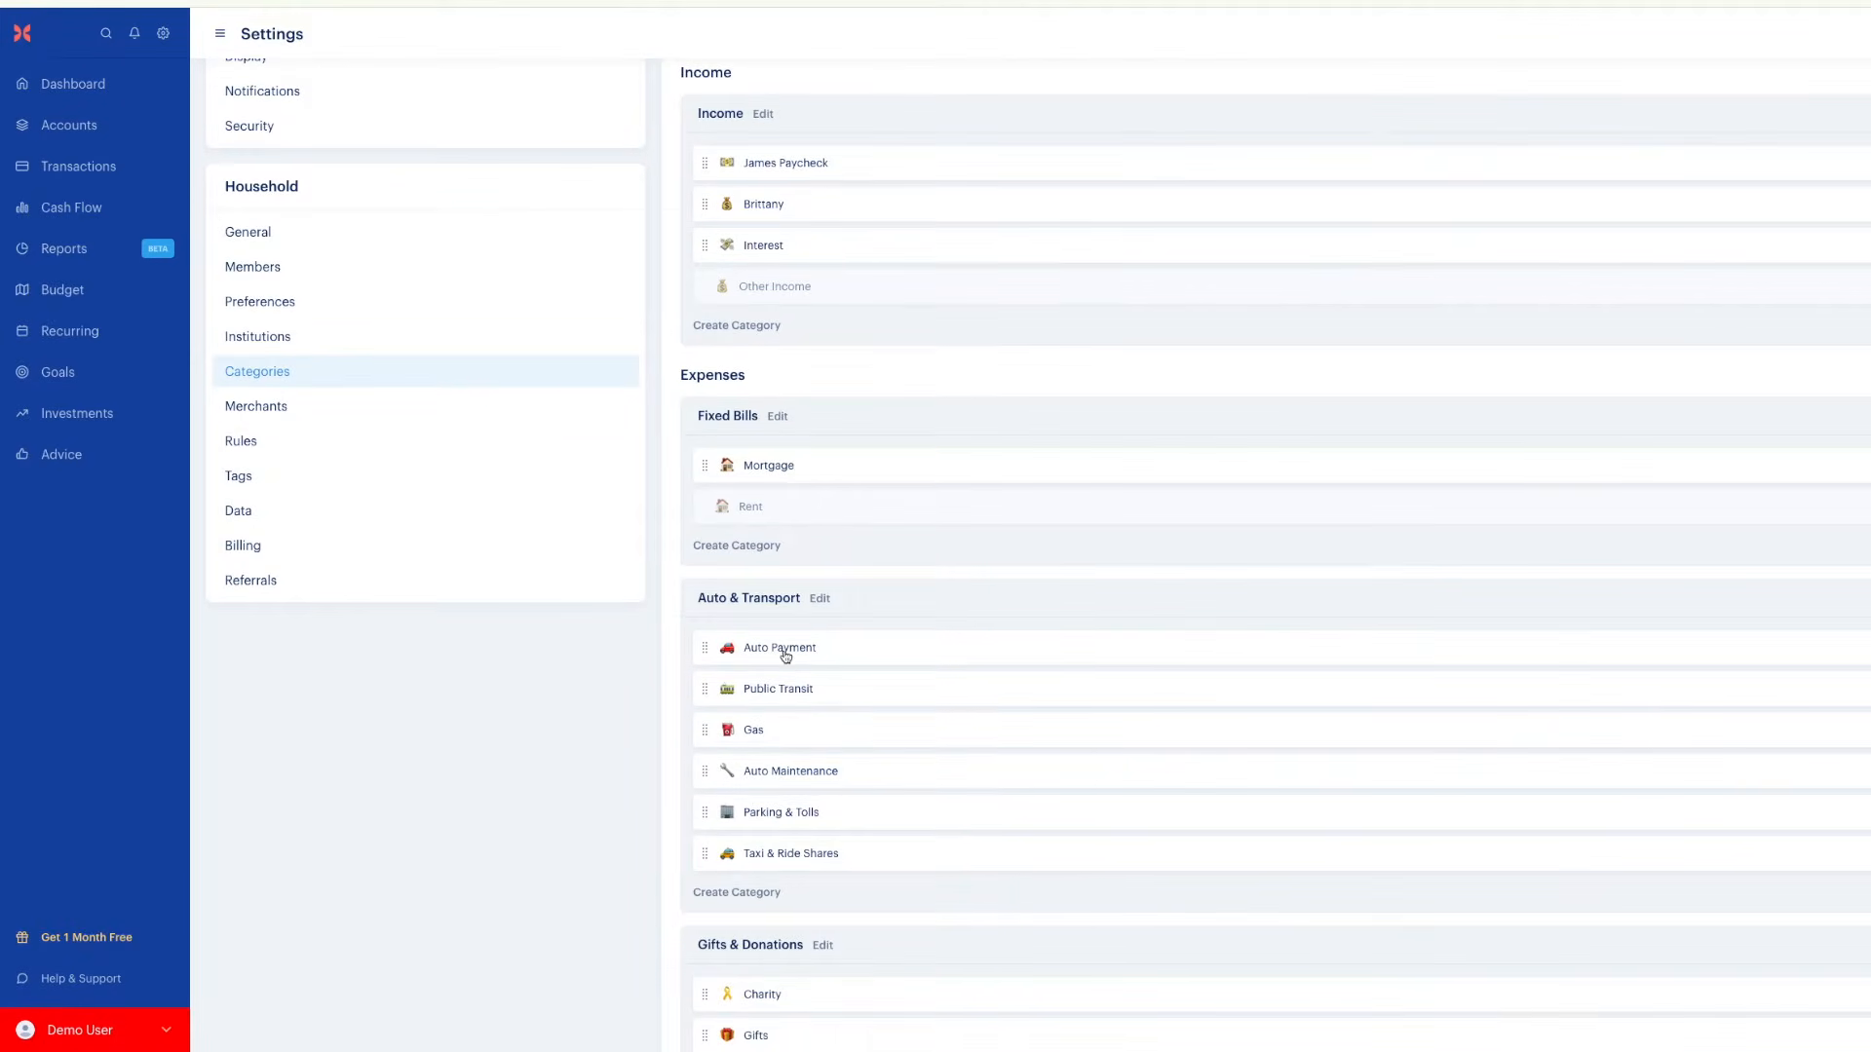
pyautogui.moveTo(764, 654); pyautogui.dragTo(773, 507)
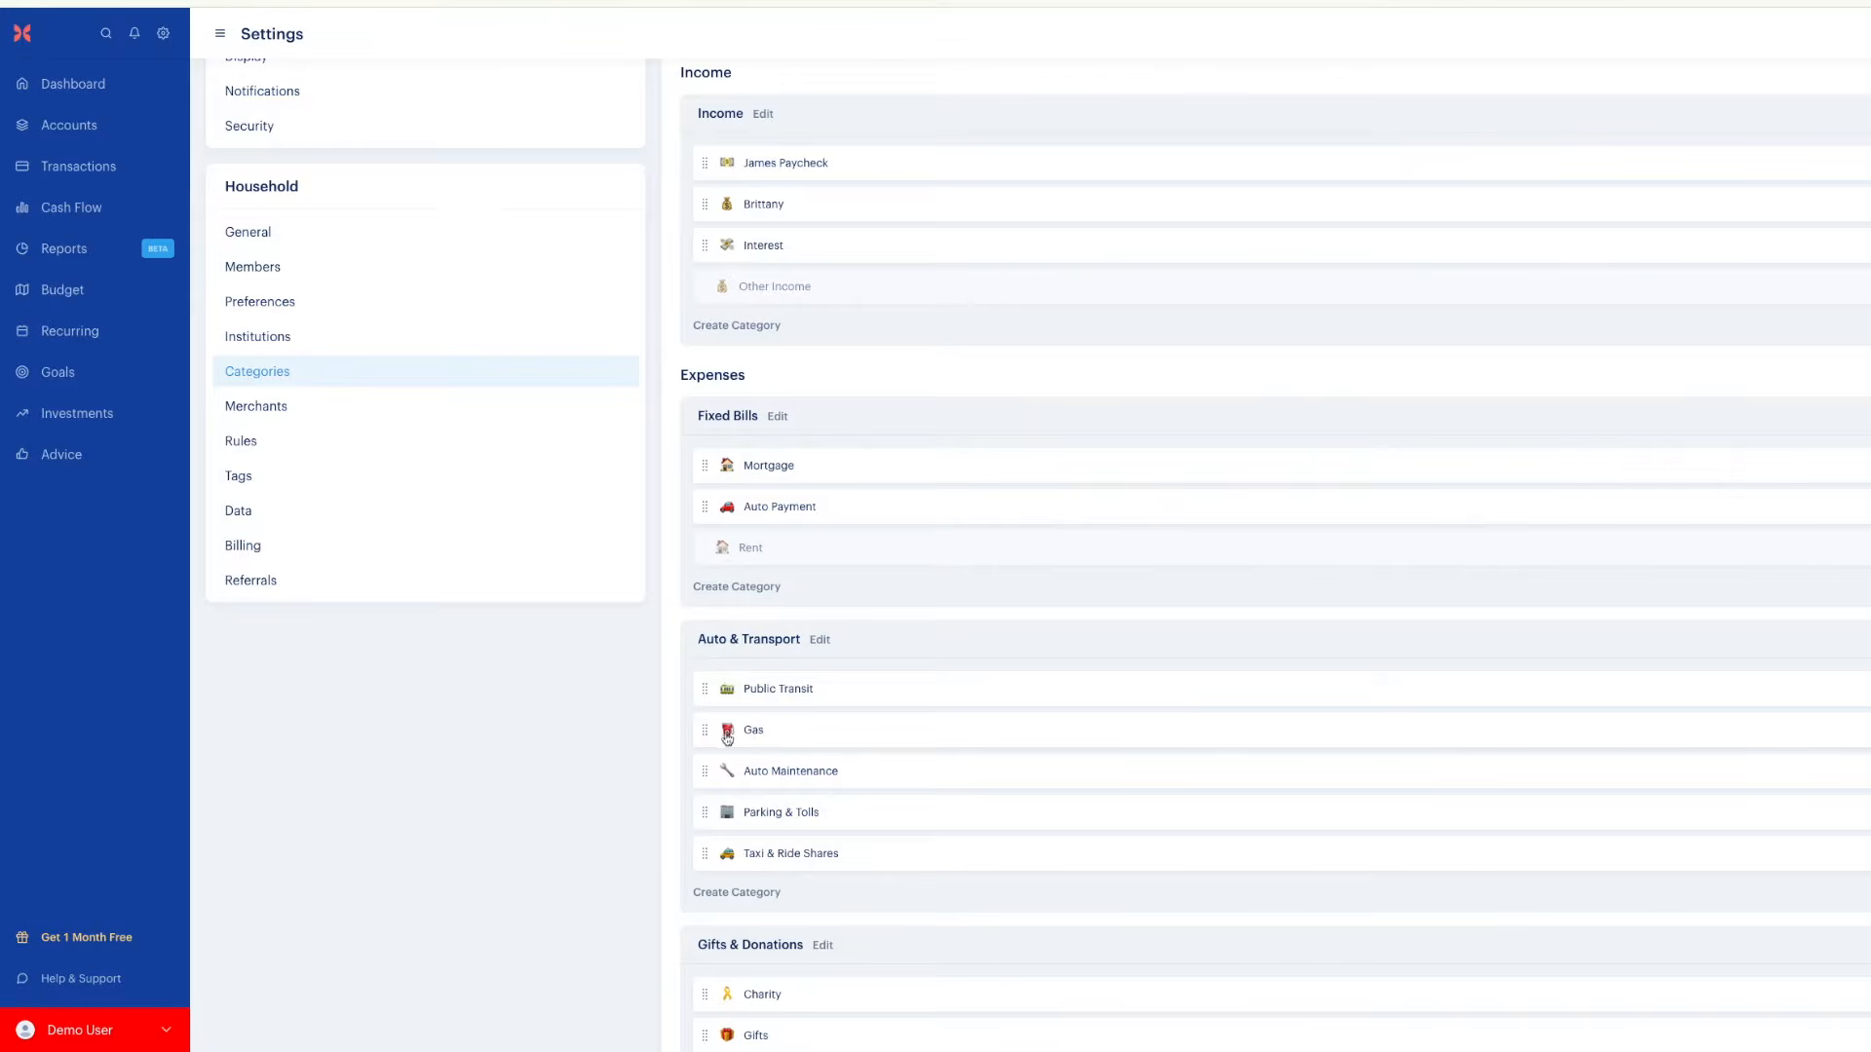
pyautogui.moveTo(719, 741); pyautogui.dragTo(715, 544)
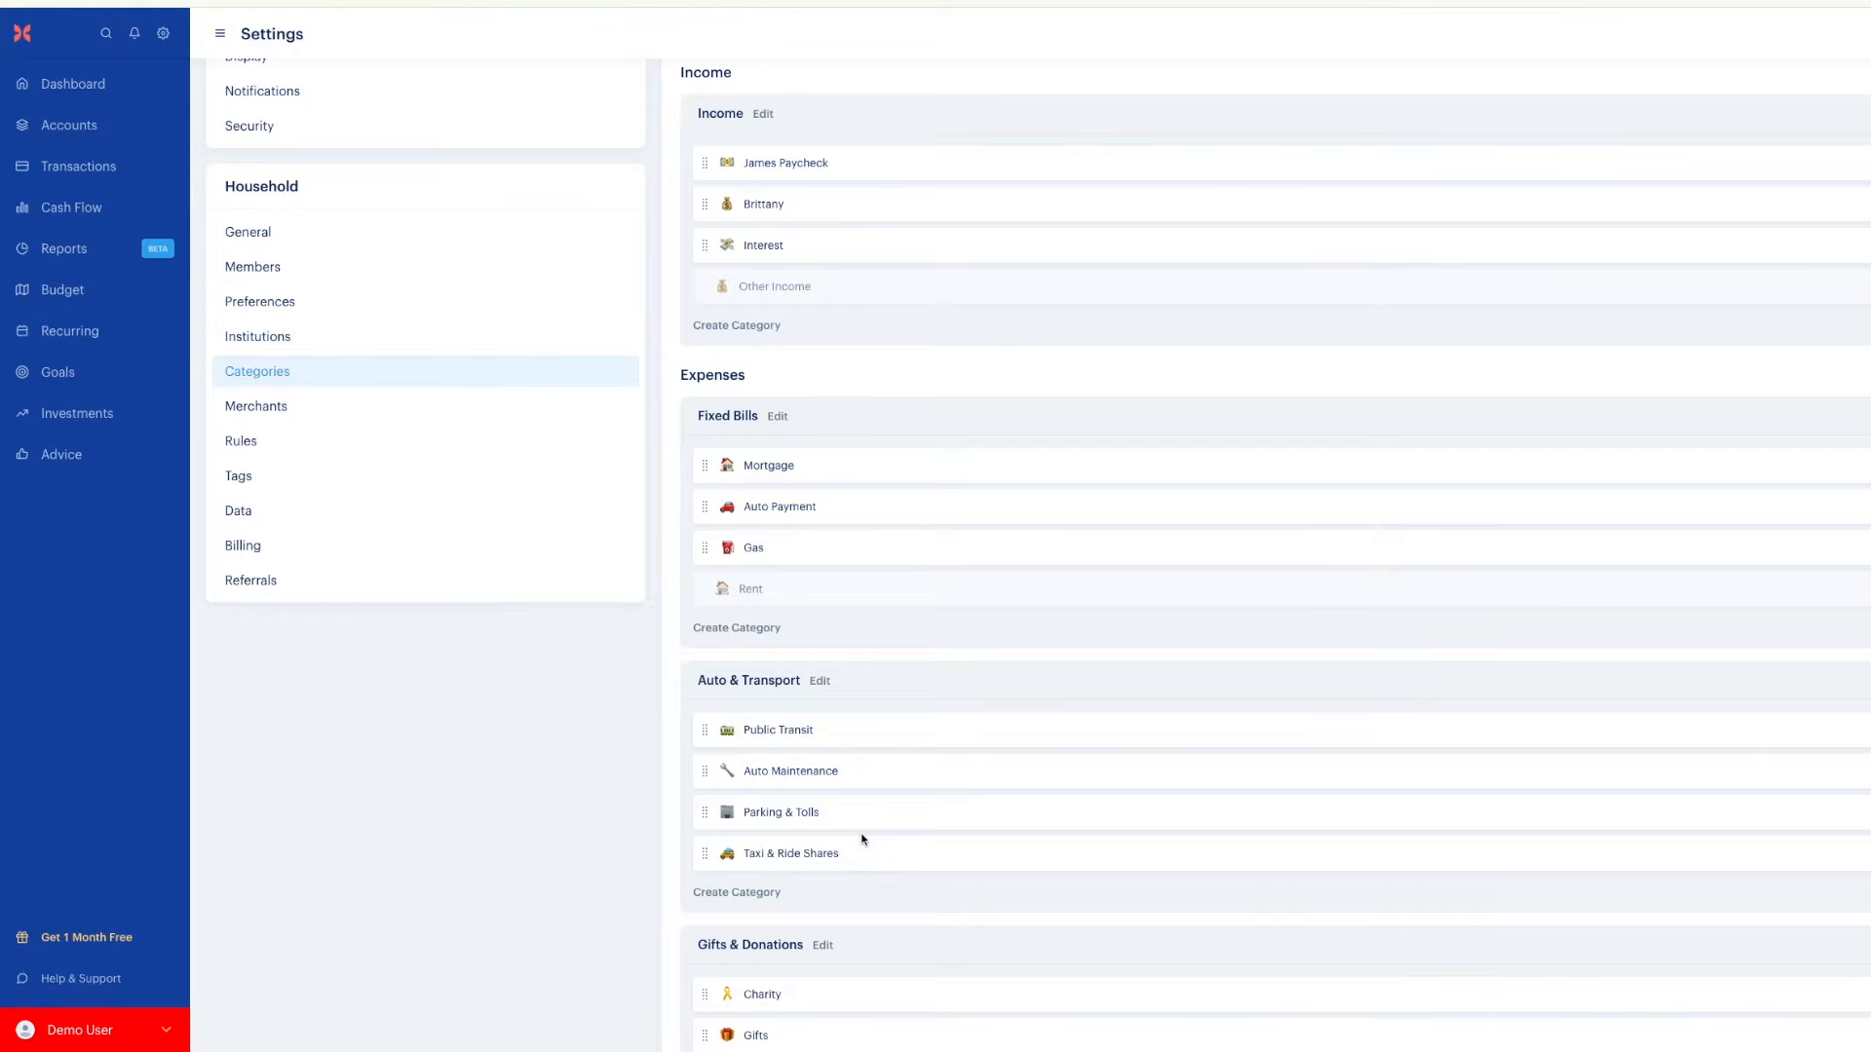
# Move the Garbage category from Bills & Utilities into the Fixed Bills group below Gas
pyautogui.scroll(-1, 861, 840)
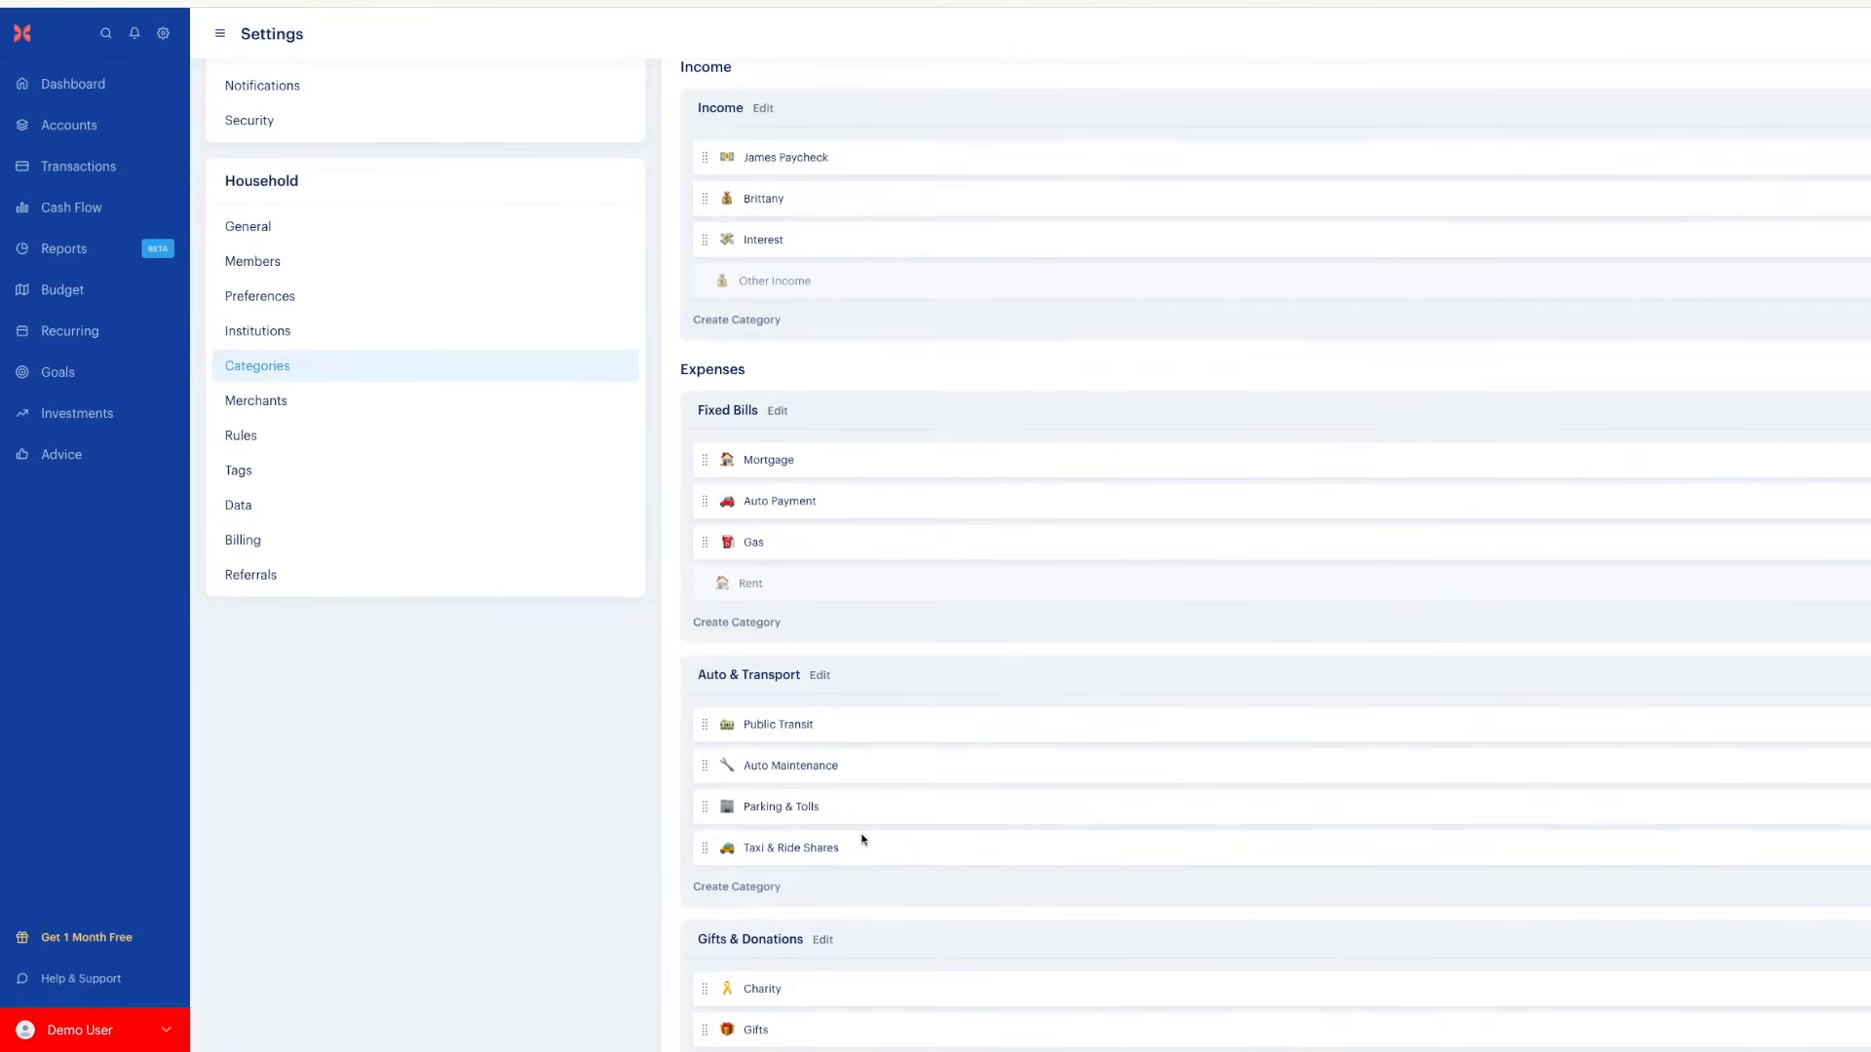
pyautogui.scroll(-3, 862, 840)
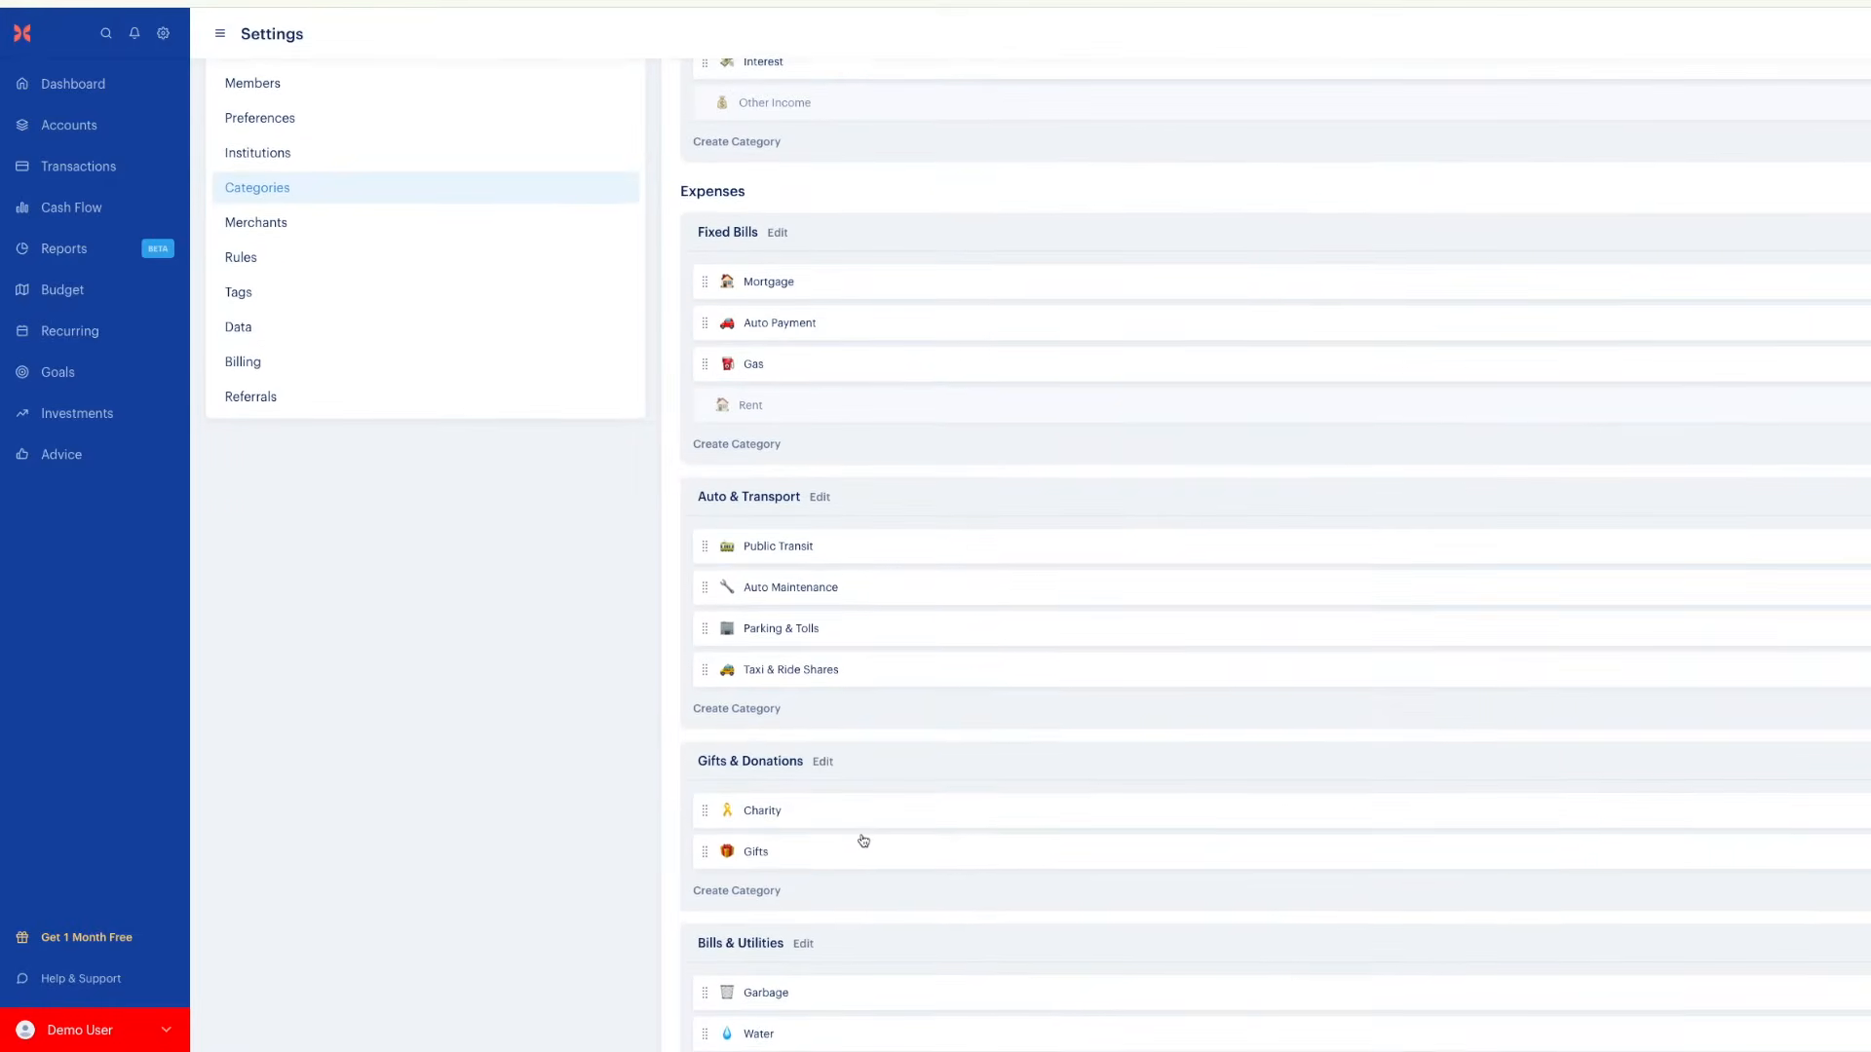
pyautogui.scroll(-2, 863, 840)
pyautogui.moveTo(760, 887); pyautogui.dragTo(779, 308)
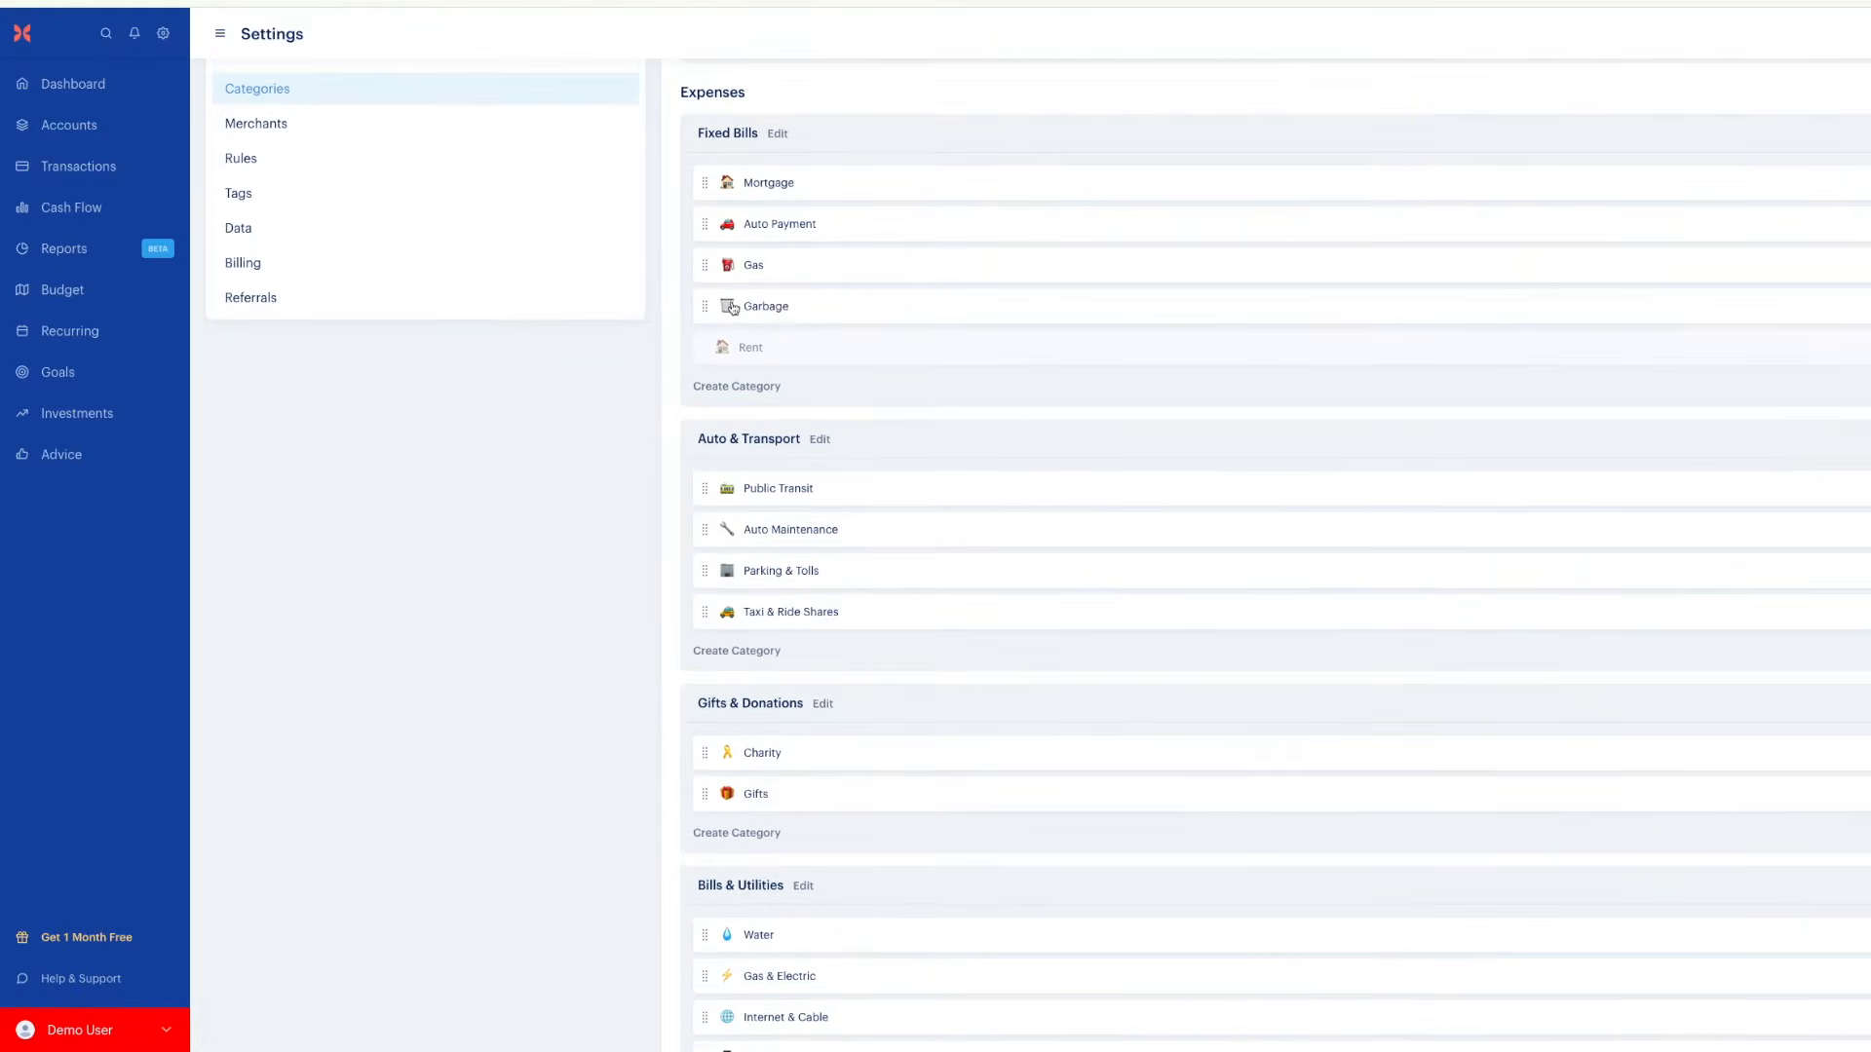
# Rename the Garbage category to City Bill and save it
pyautogui.click(757, 309)
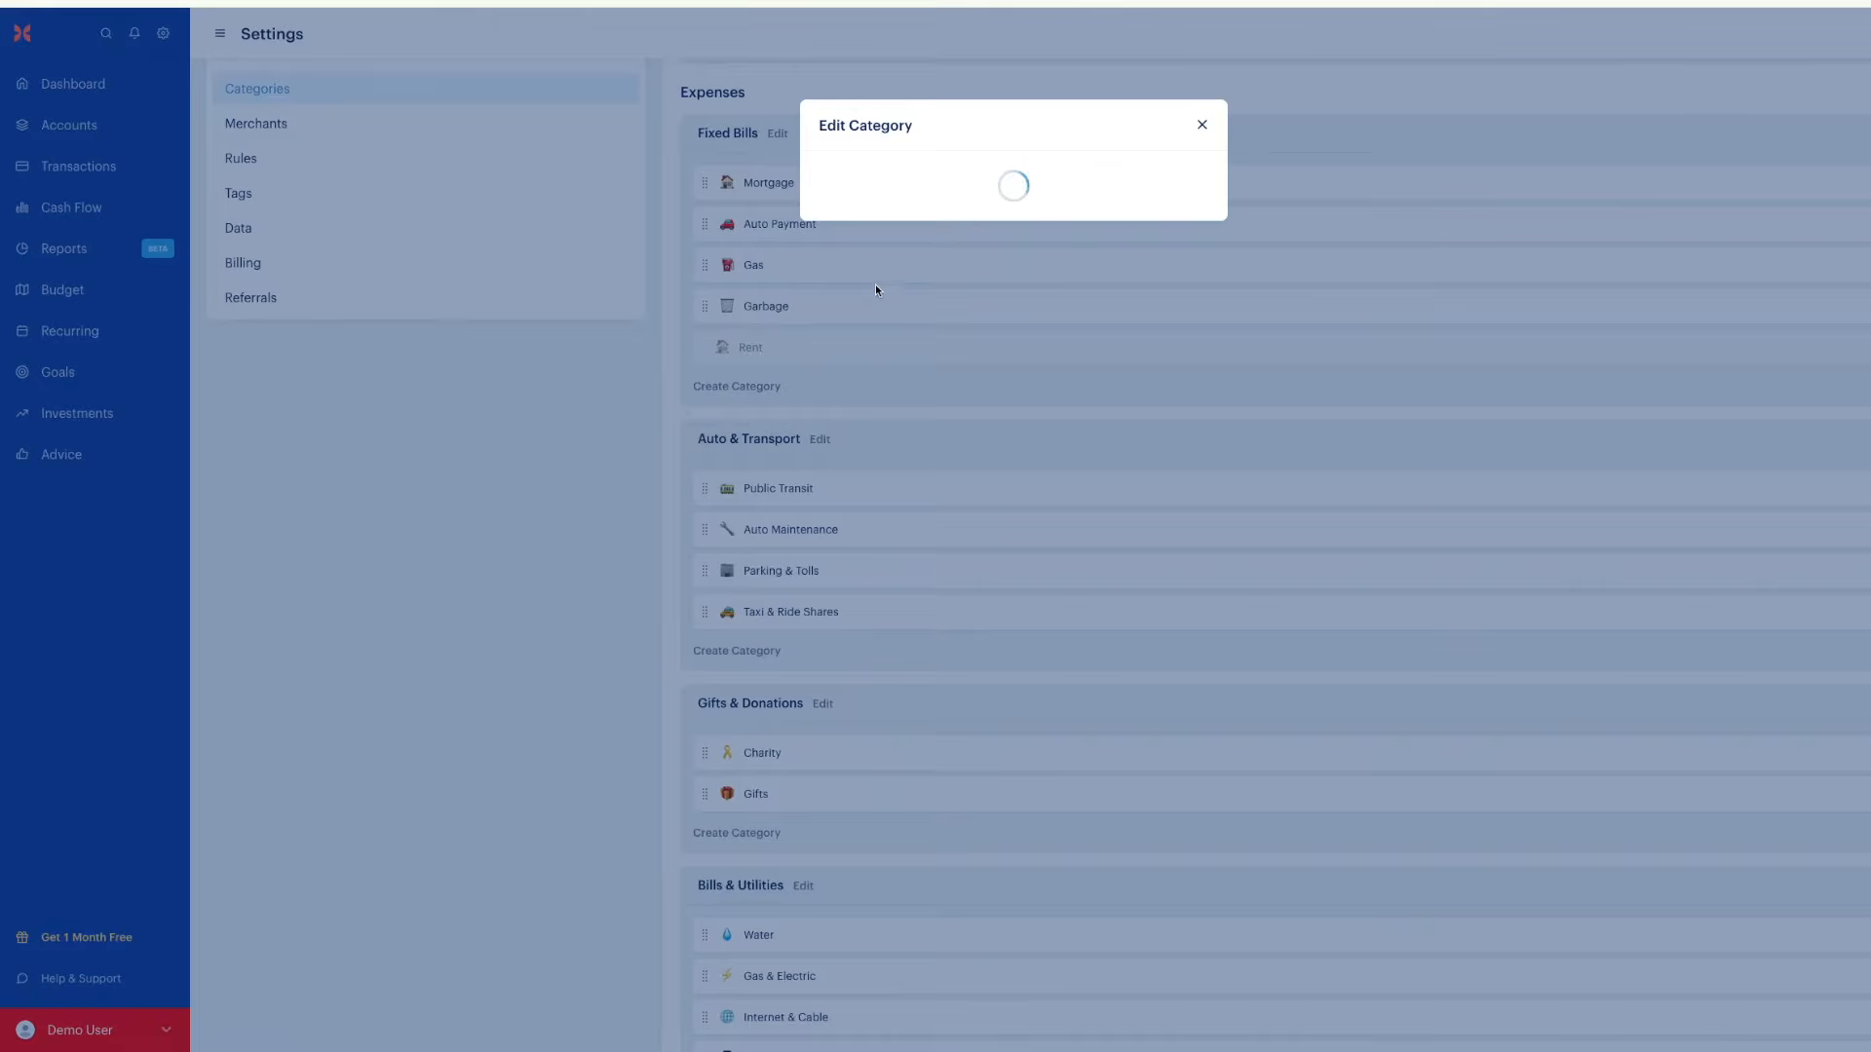
pyautogui.doubleClick(911, 212)
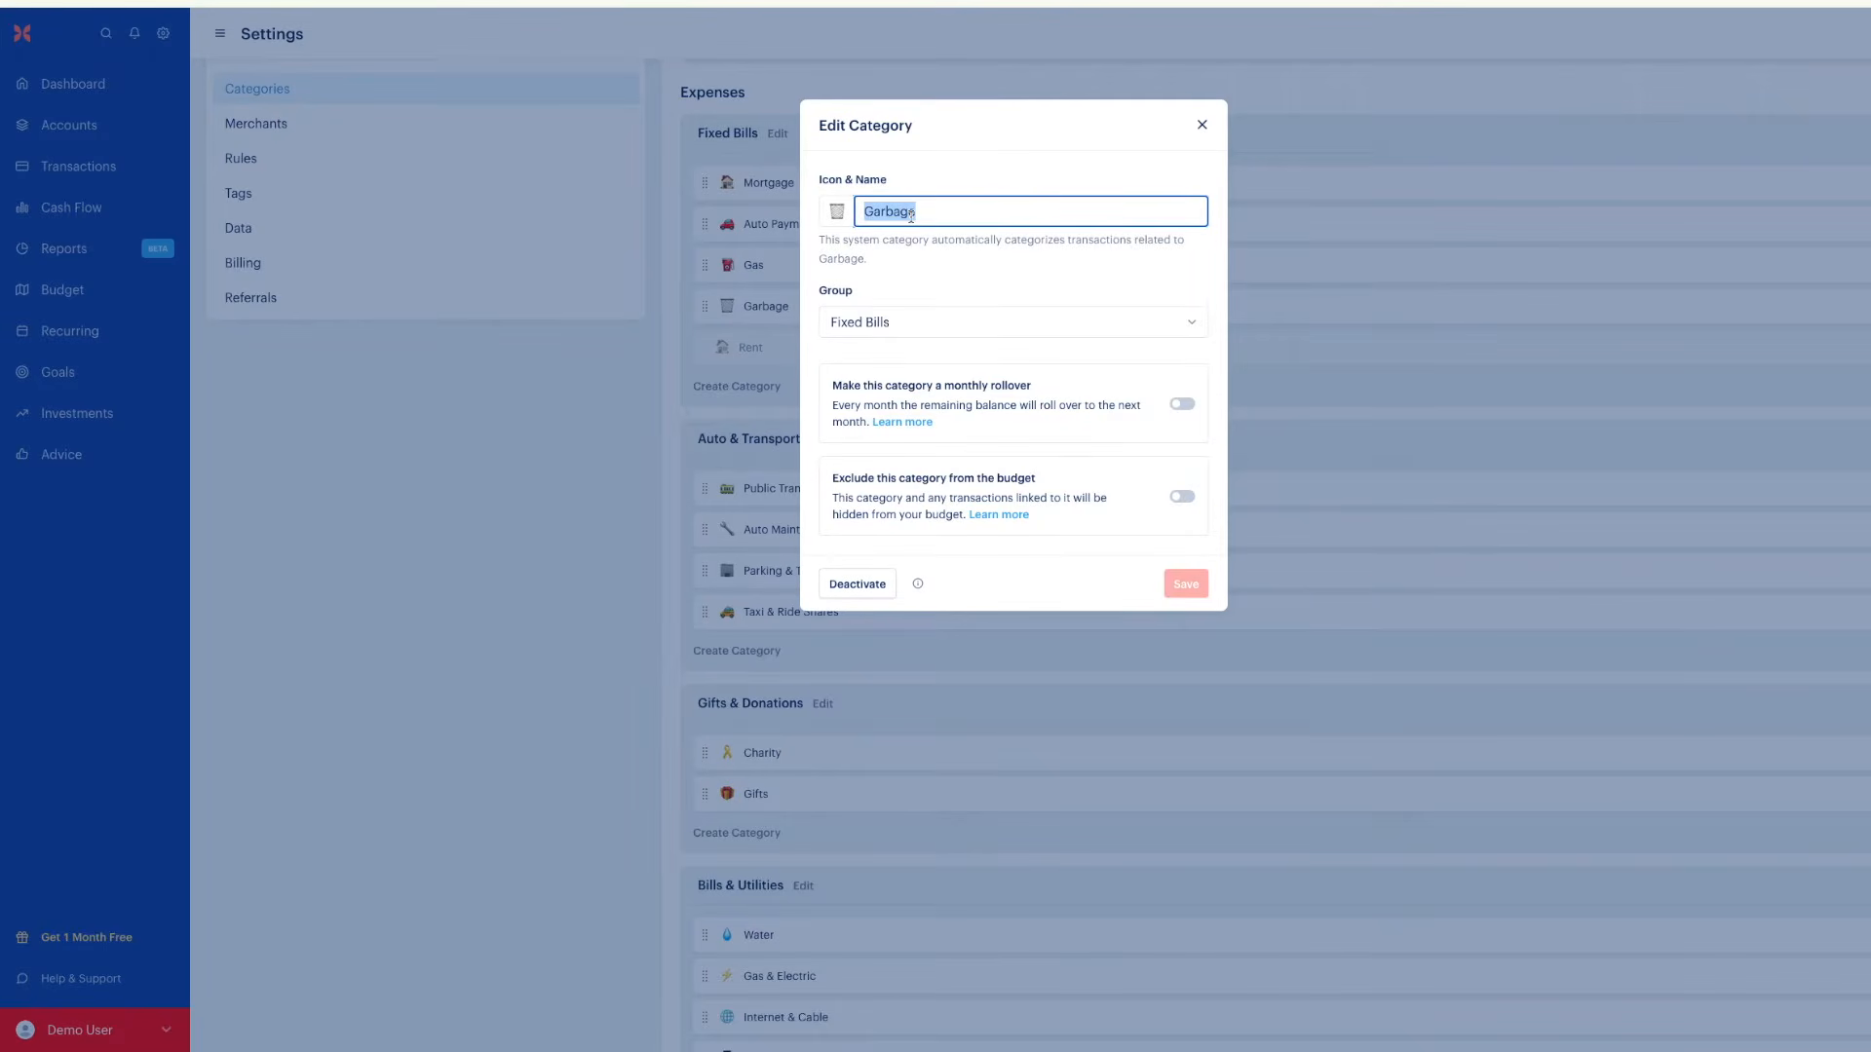
pyautogui.write('City Bill')
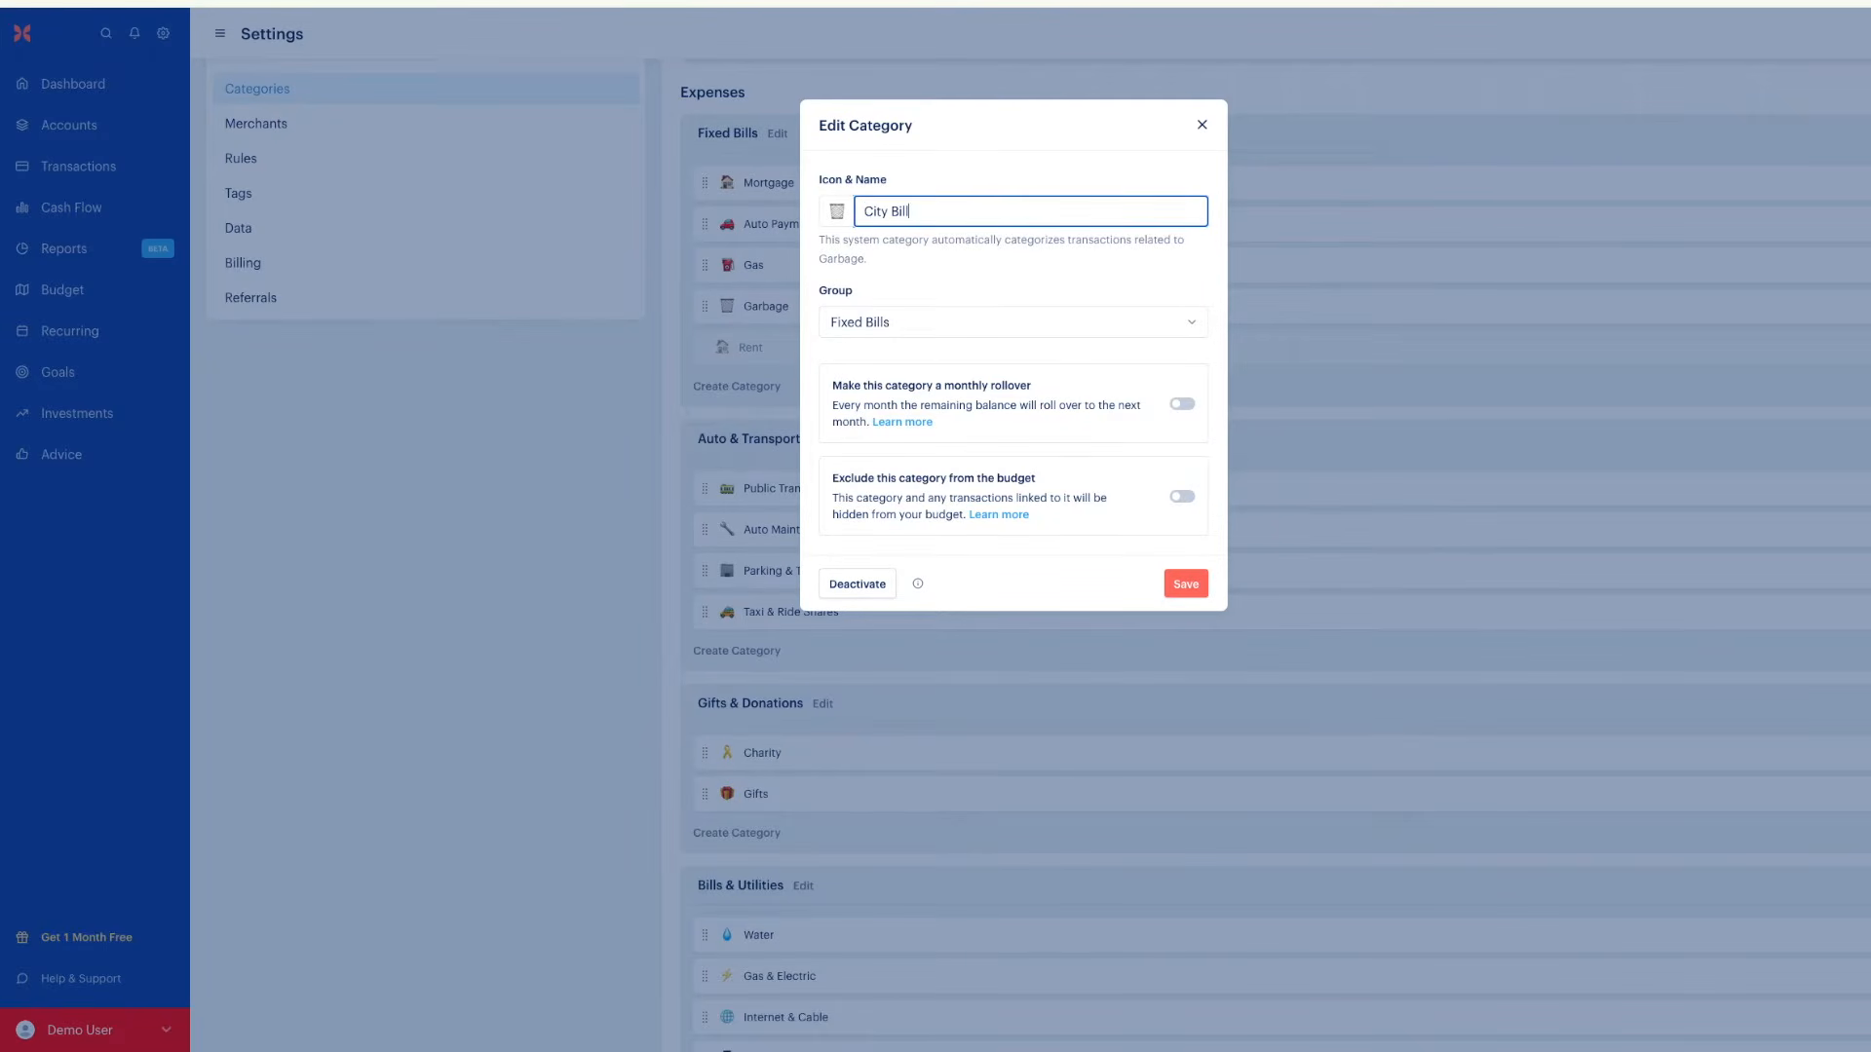
pyautogui.click(1186, 584)
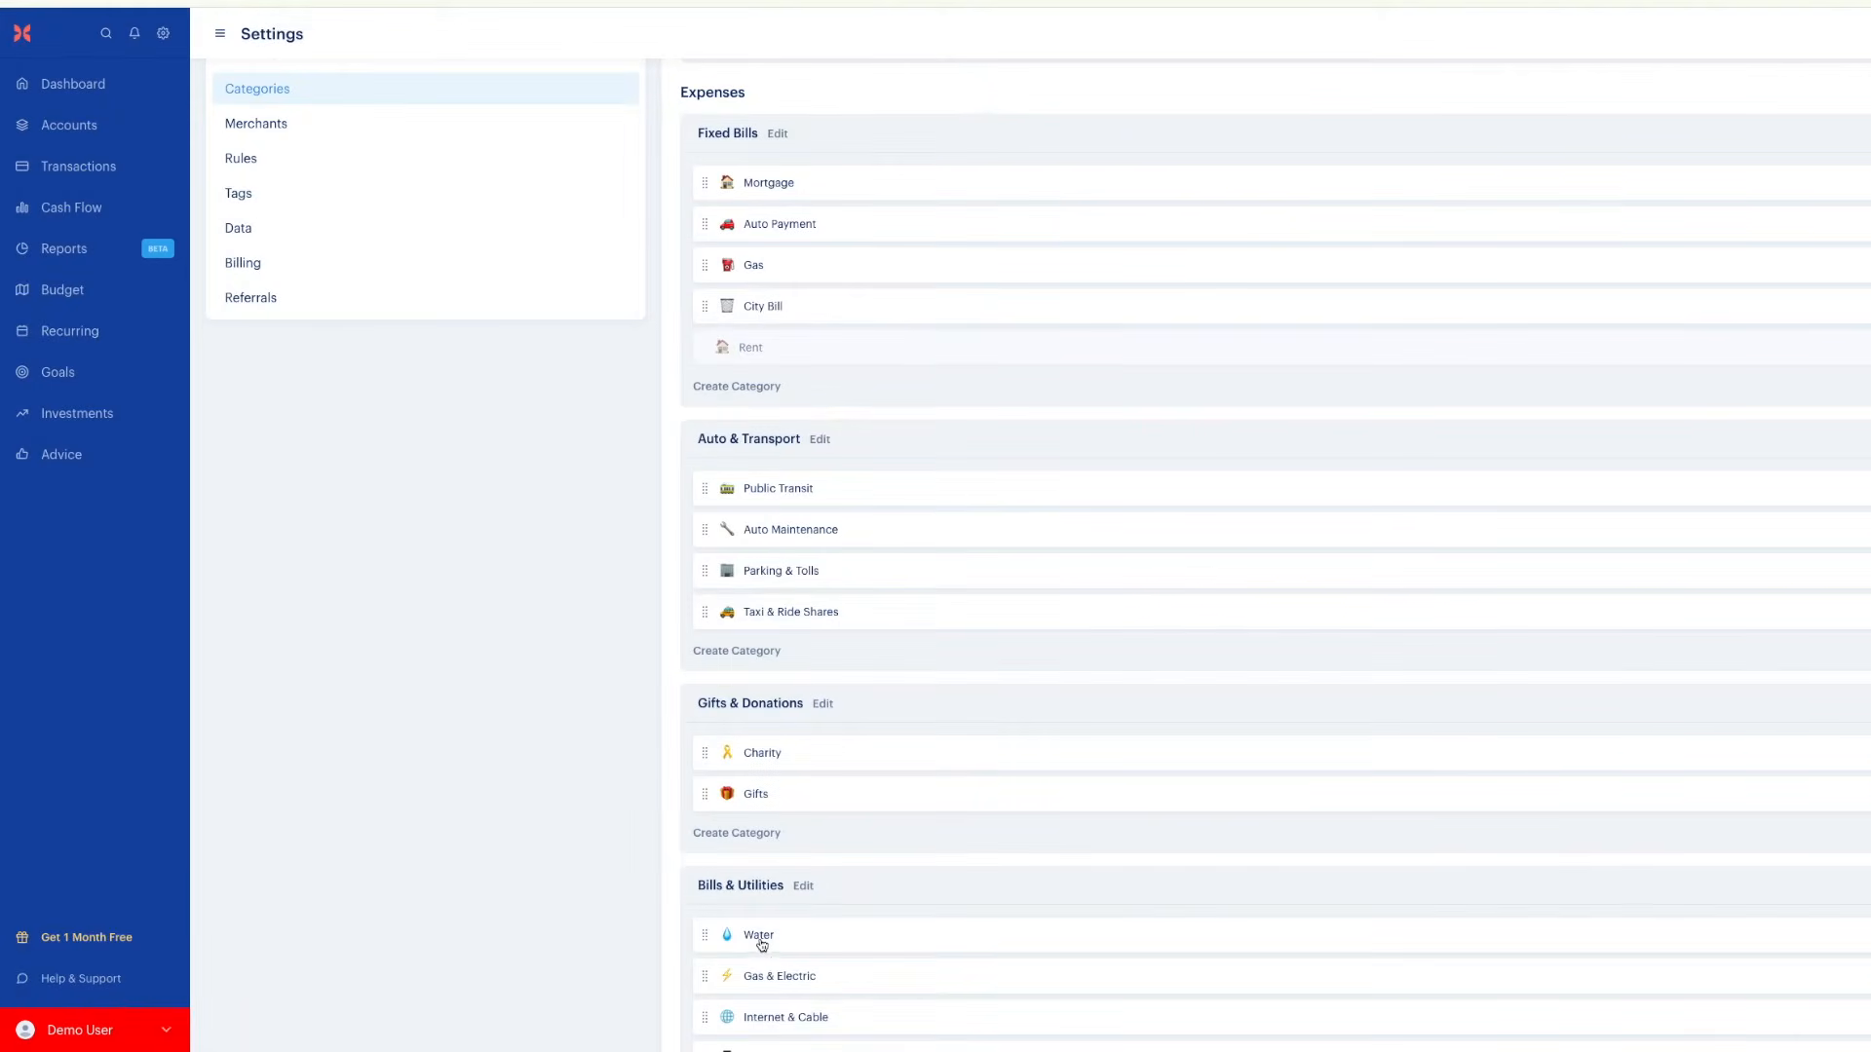
# Deactivate the Water category in the Bills & Utilities group
pyautogui.click(760, 937)
pyautogui.click(840, 583)
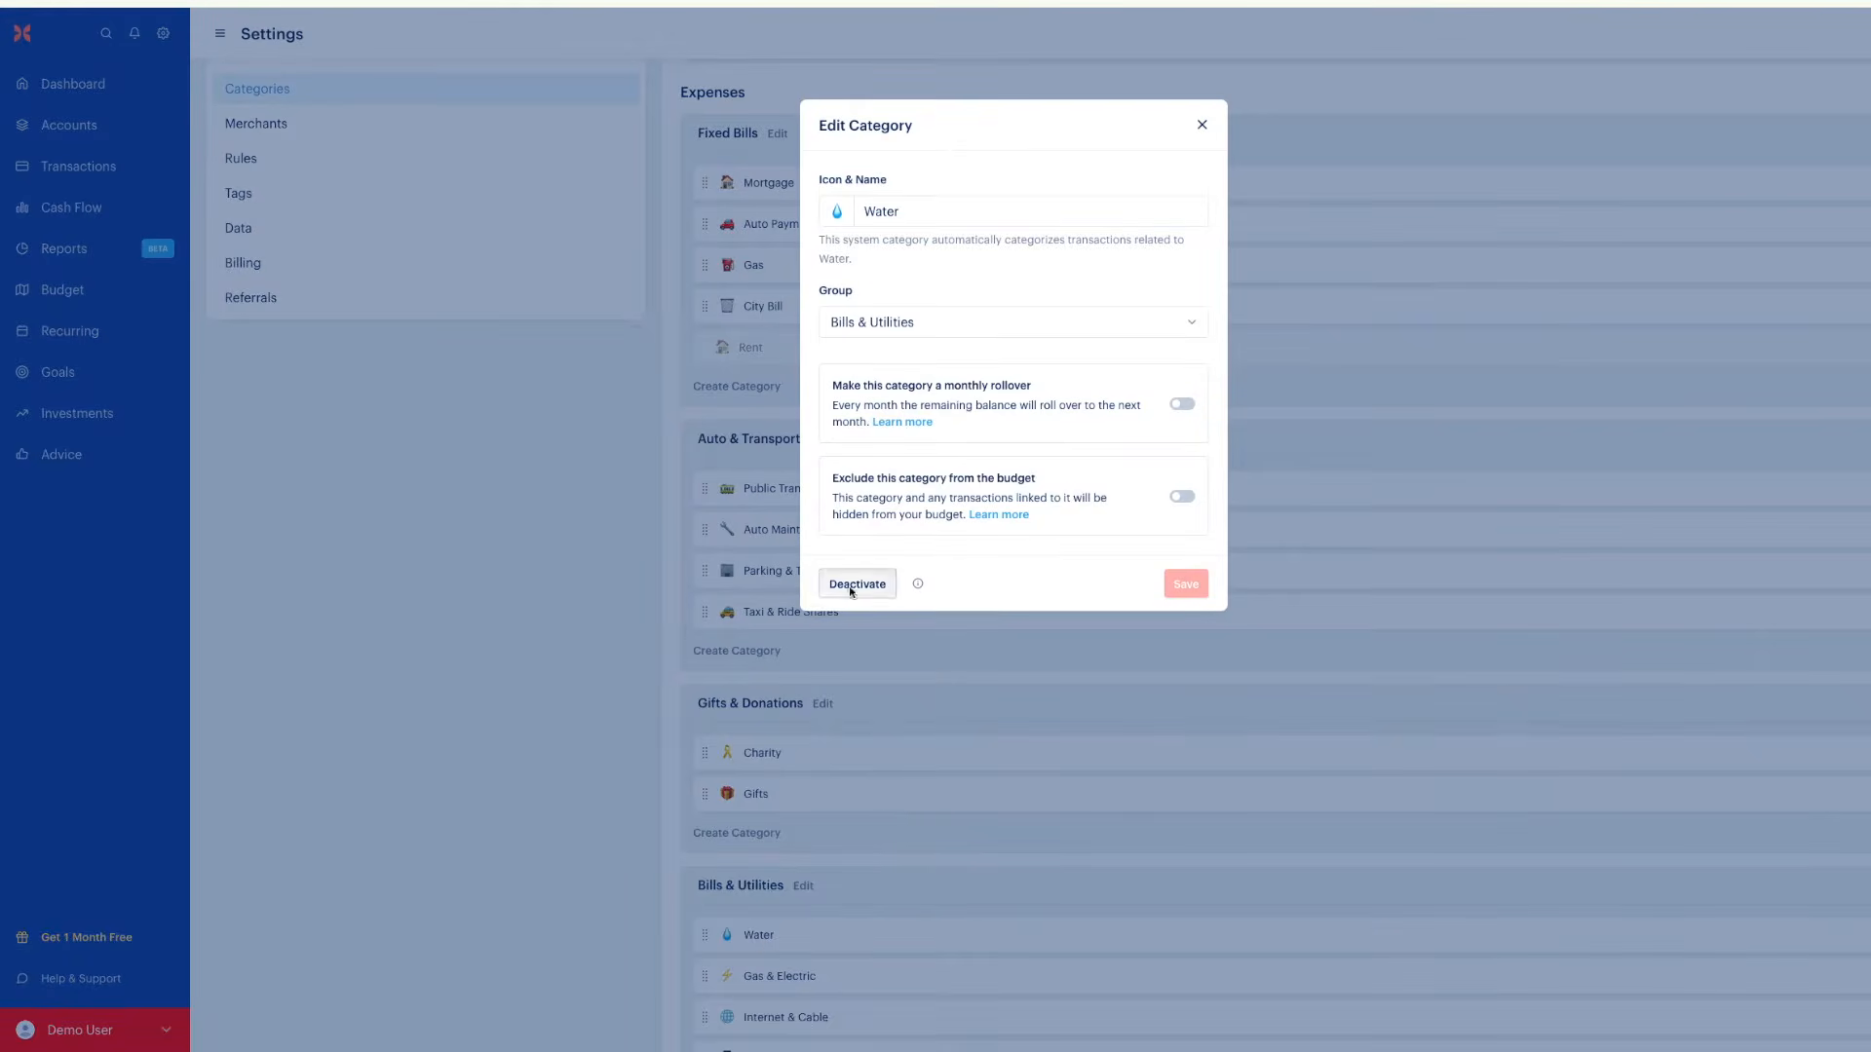
pyautogui.click(1157, 280)
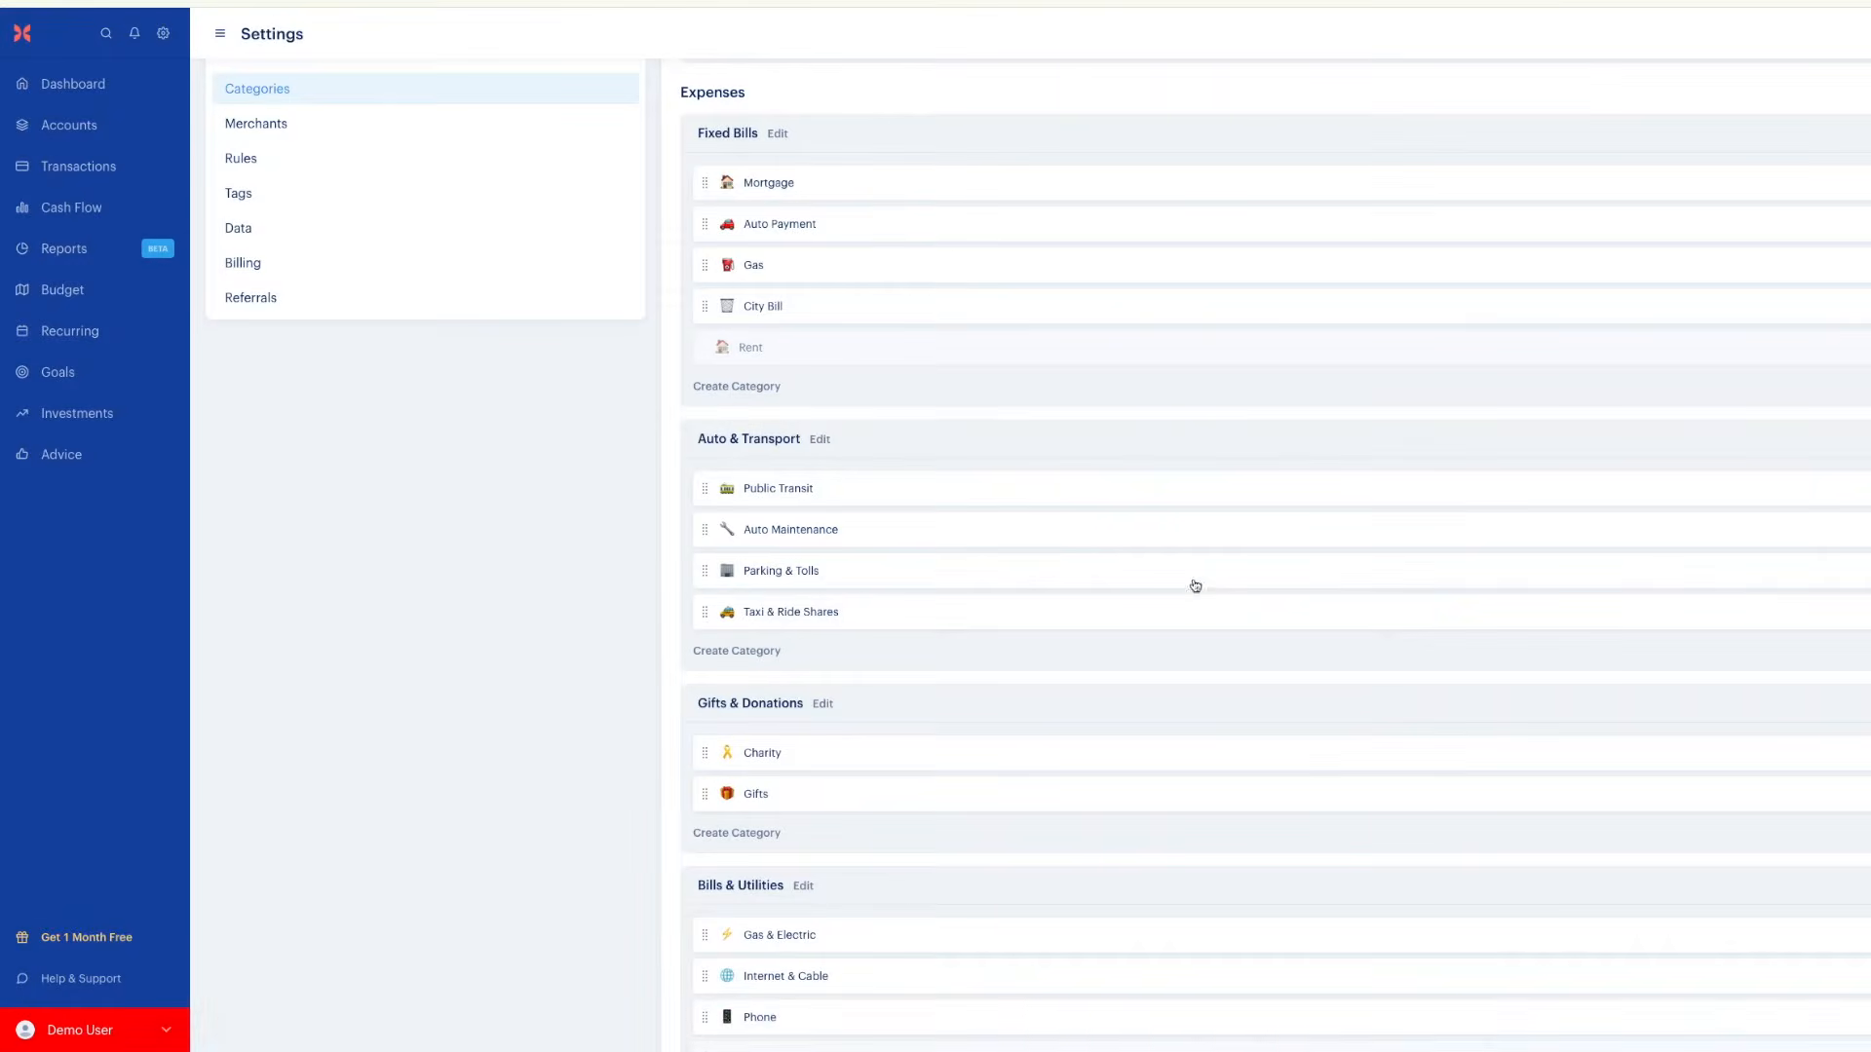
# Move the Gas & Electric and Internet & Cable categories from Bills & Utilities into Fixed Bills
pyautogui.moveTo(794, 934); pyautogui.dragTo(799, 336)
pyautogui.moveTo(787, 979); pyautogui.dragTo(791, 357)
# Move the Student Loans category from the Education group up into Auto & Transport
pyautogui.scroll(-2, 838, 692)
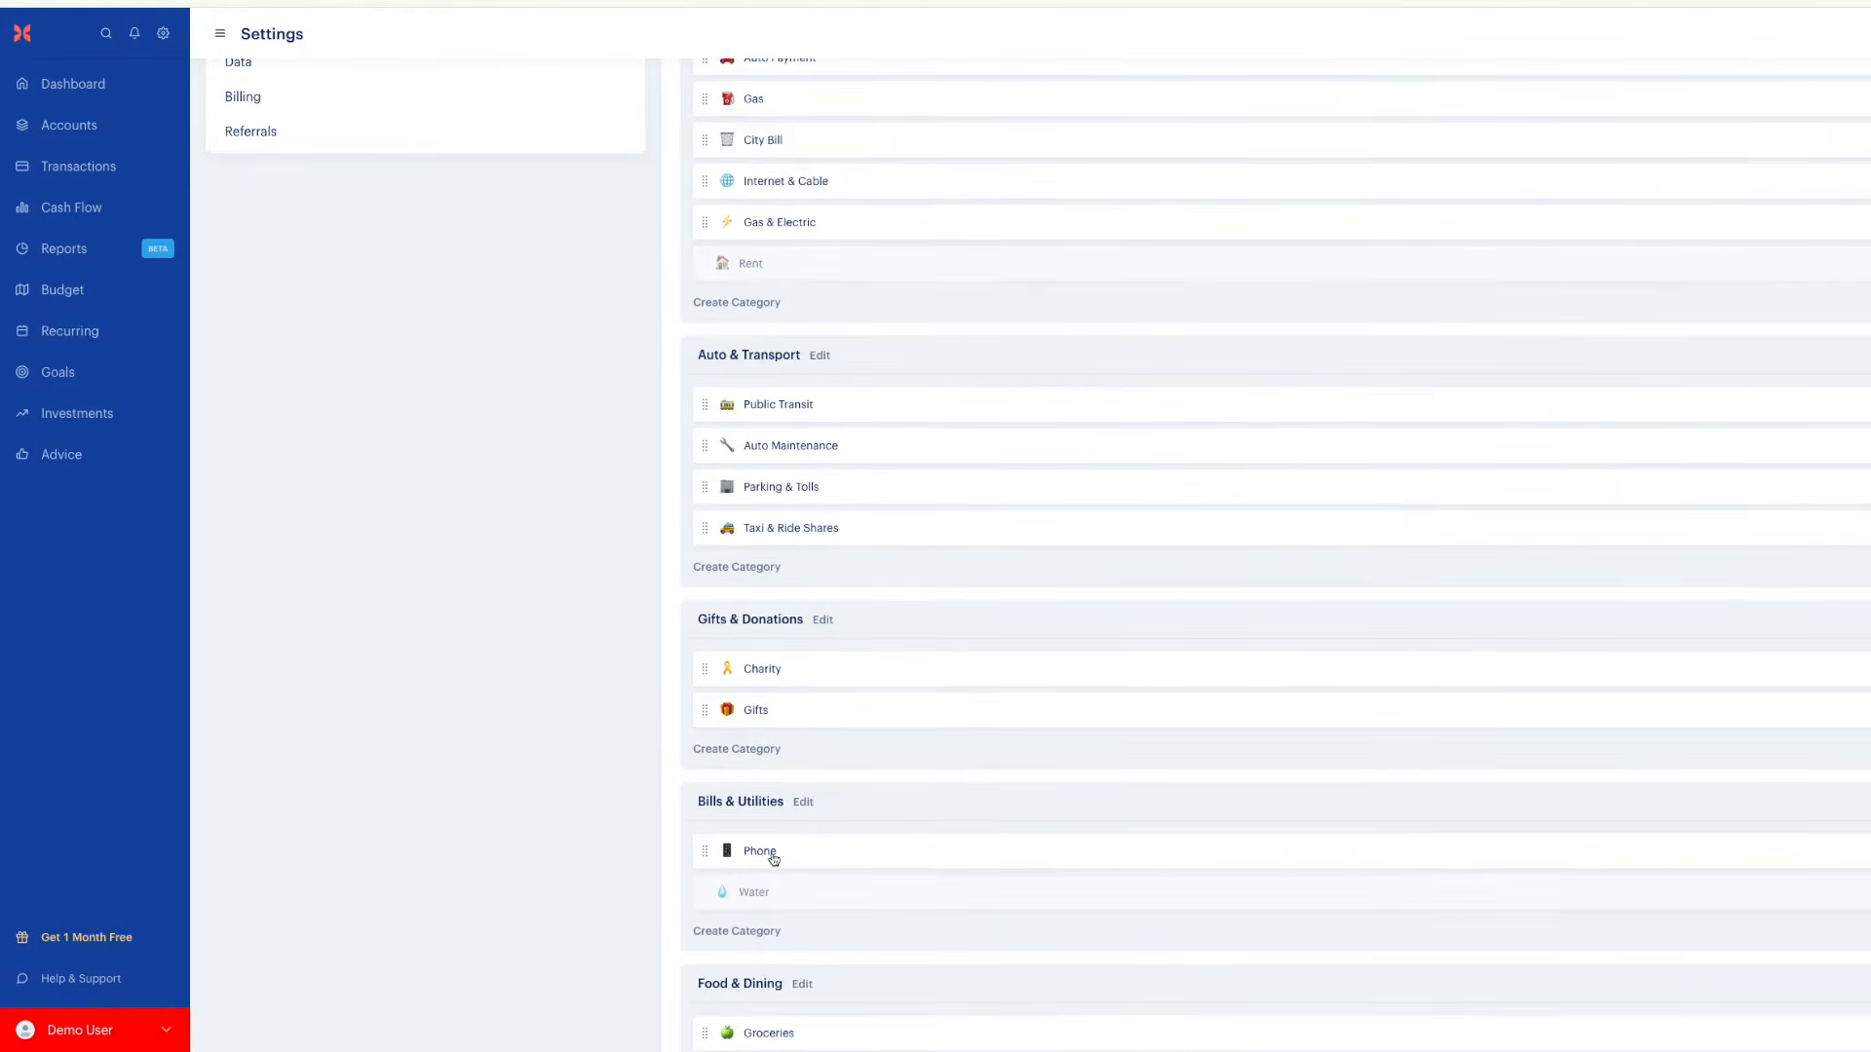
pyautogui.scroll(-5, 787, 867)
pyautogui.scroll(-4, 805, 874)
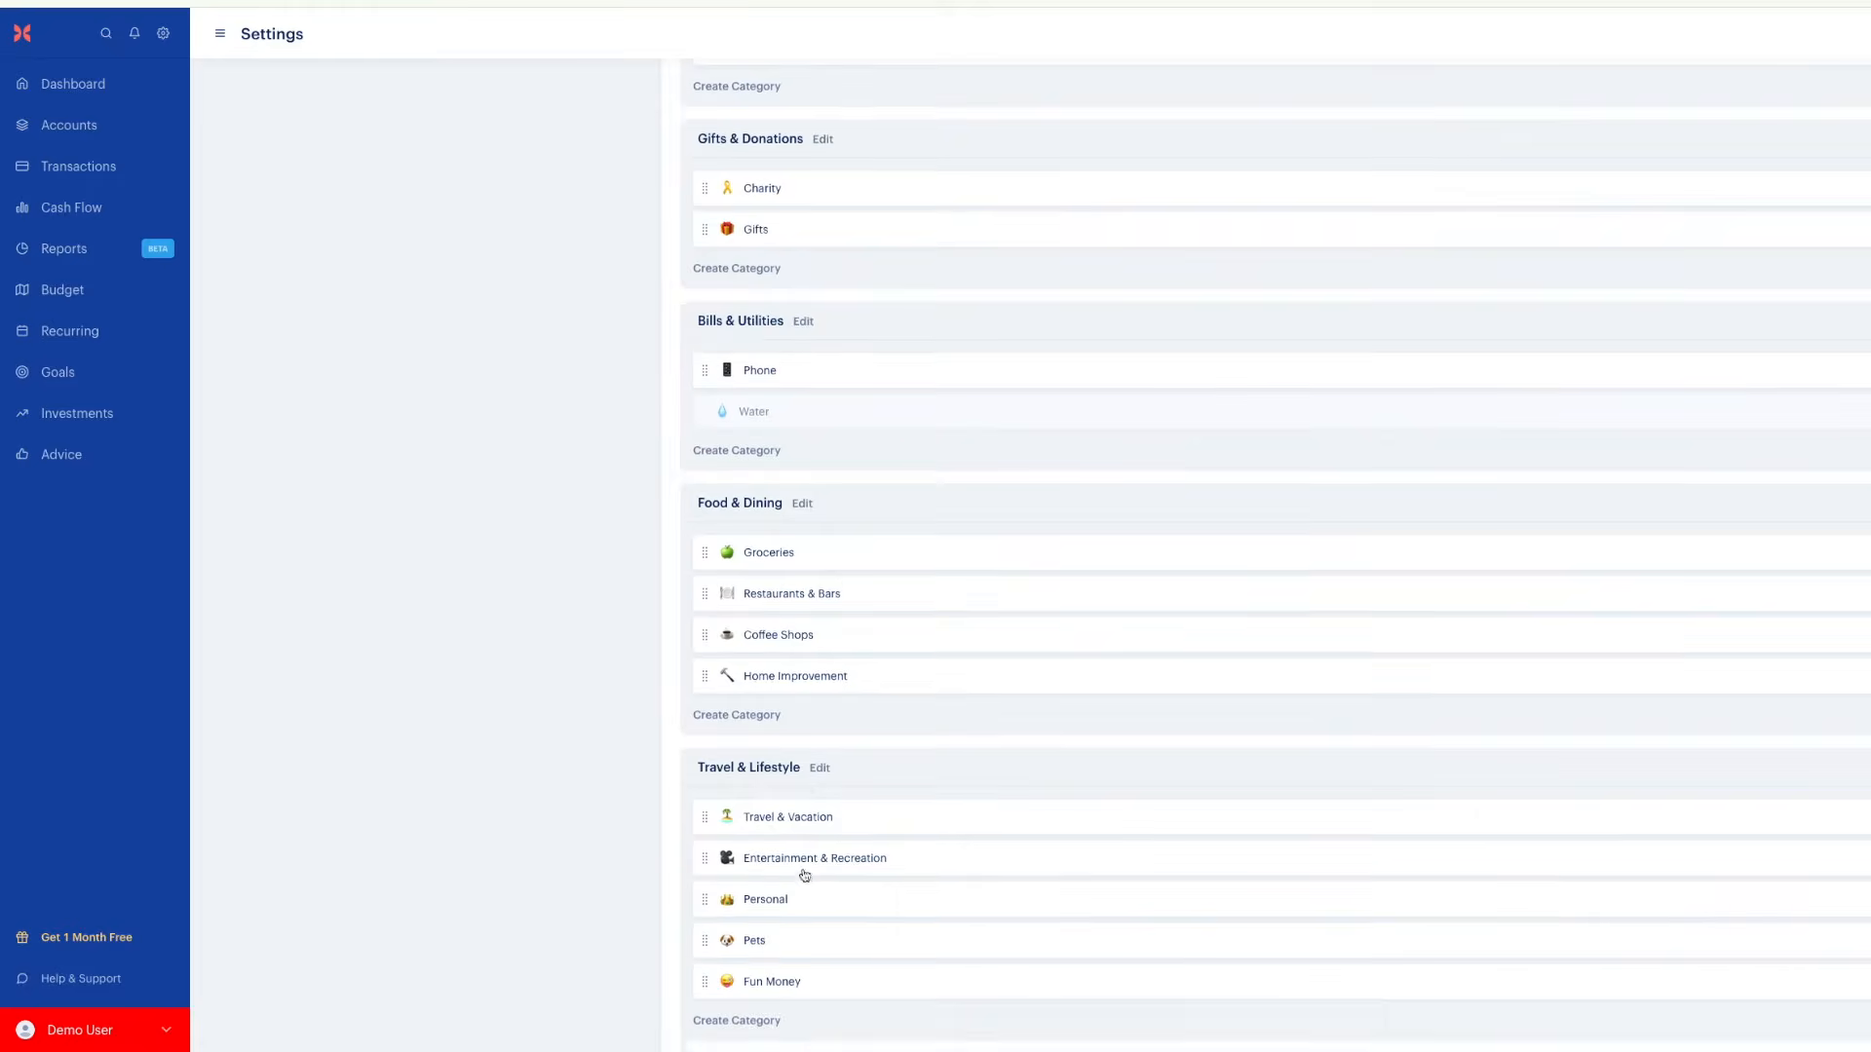
pyautogui.scroll(-5, 812, 887)
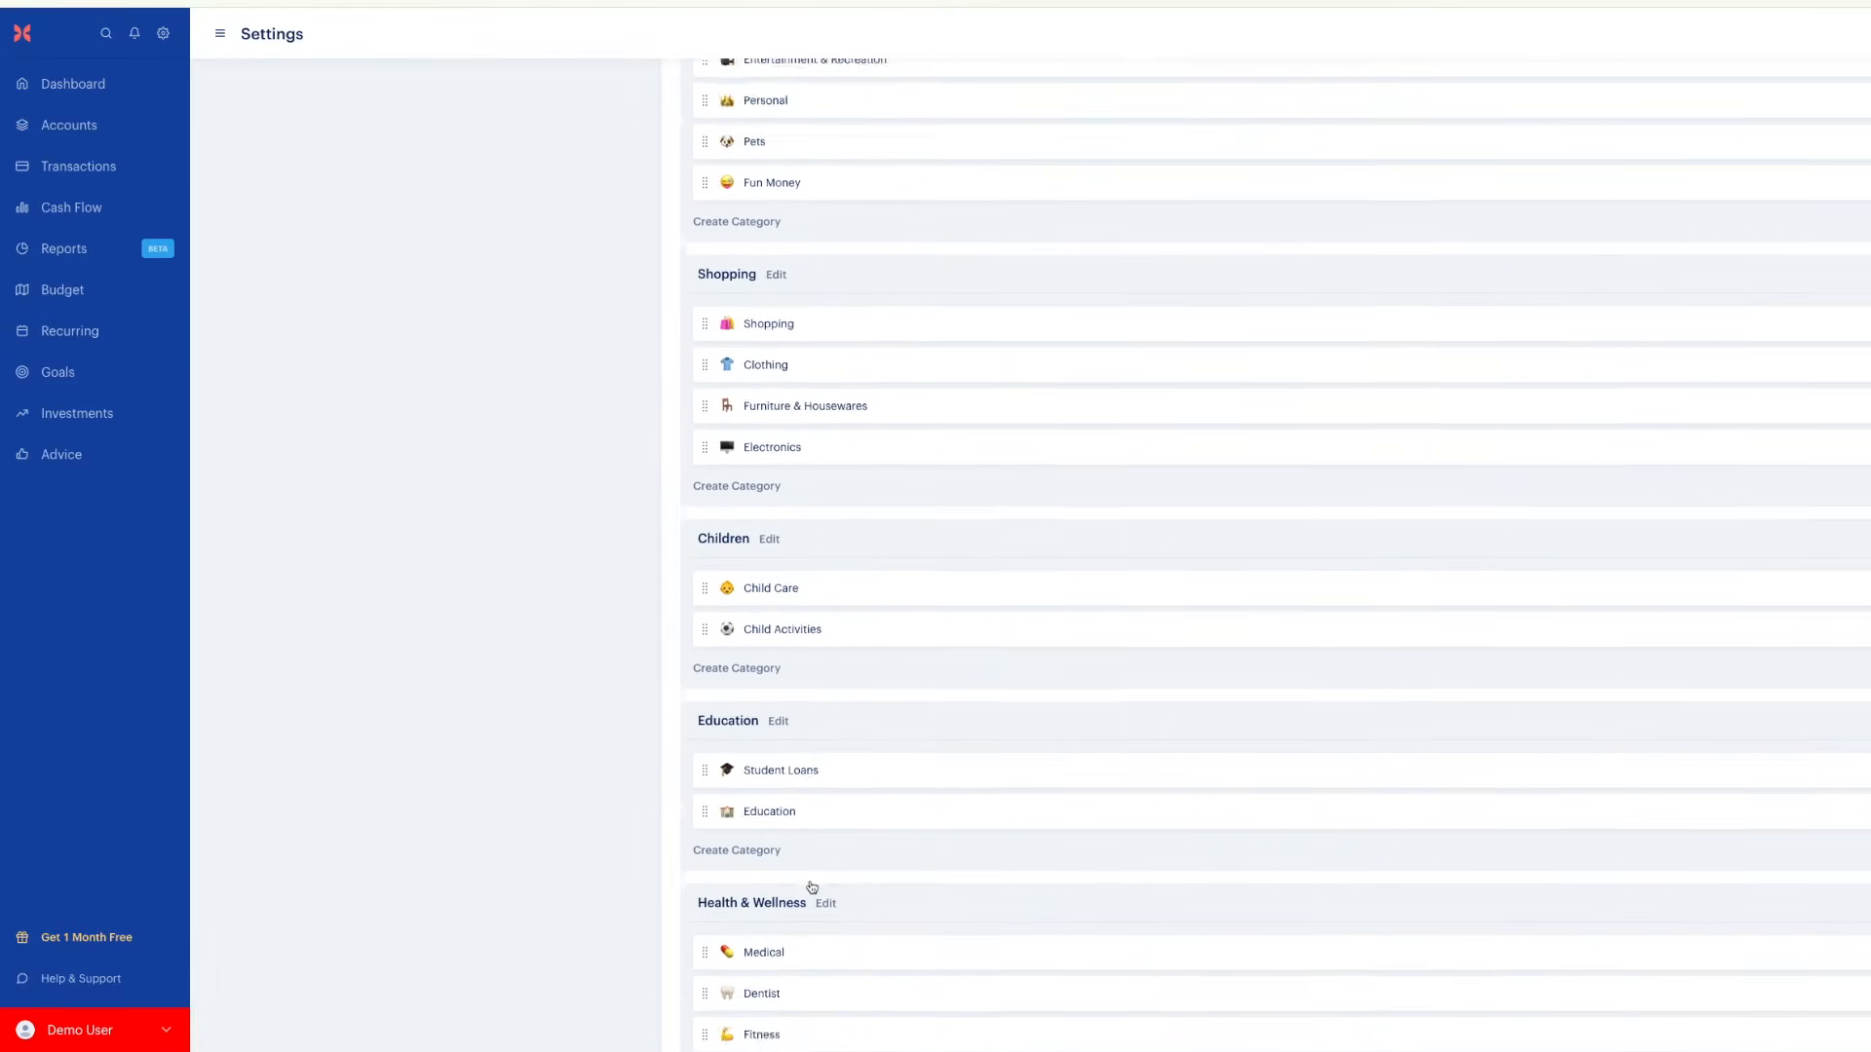
pyautogui.moveTo(780, 696); pyautogui.dragTo(760, 292)
# Create a Natural Gas category in the Auto & Transport group with a fire emoji as its icon
pyautogui.click(746, 324)
pyautogui.click(890, 211)
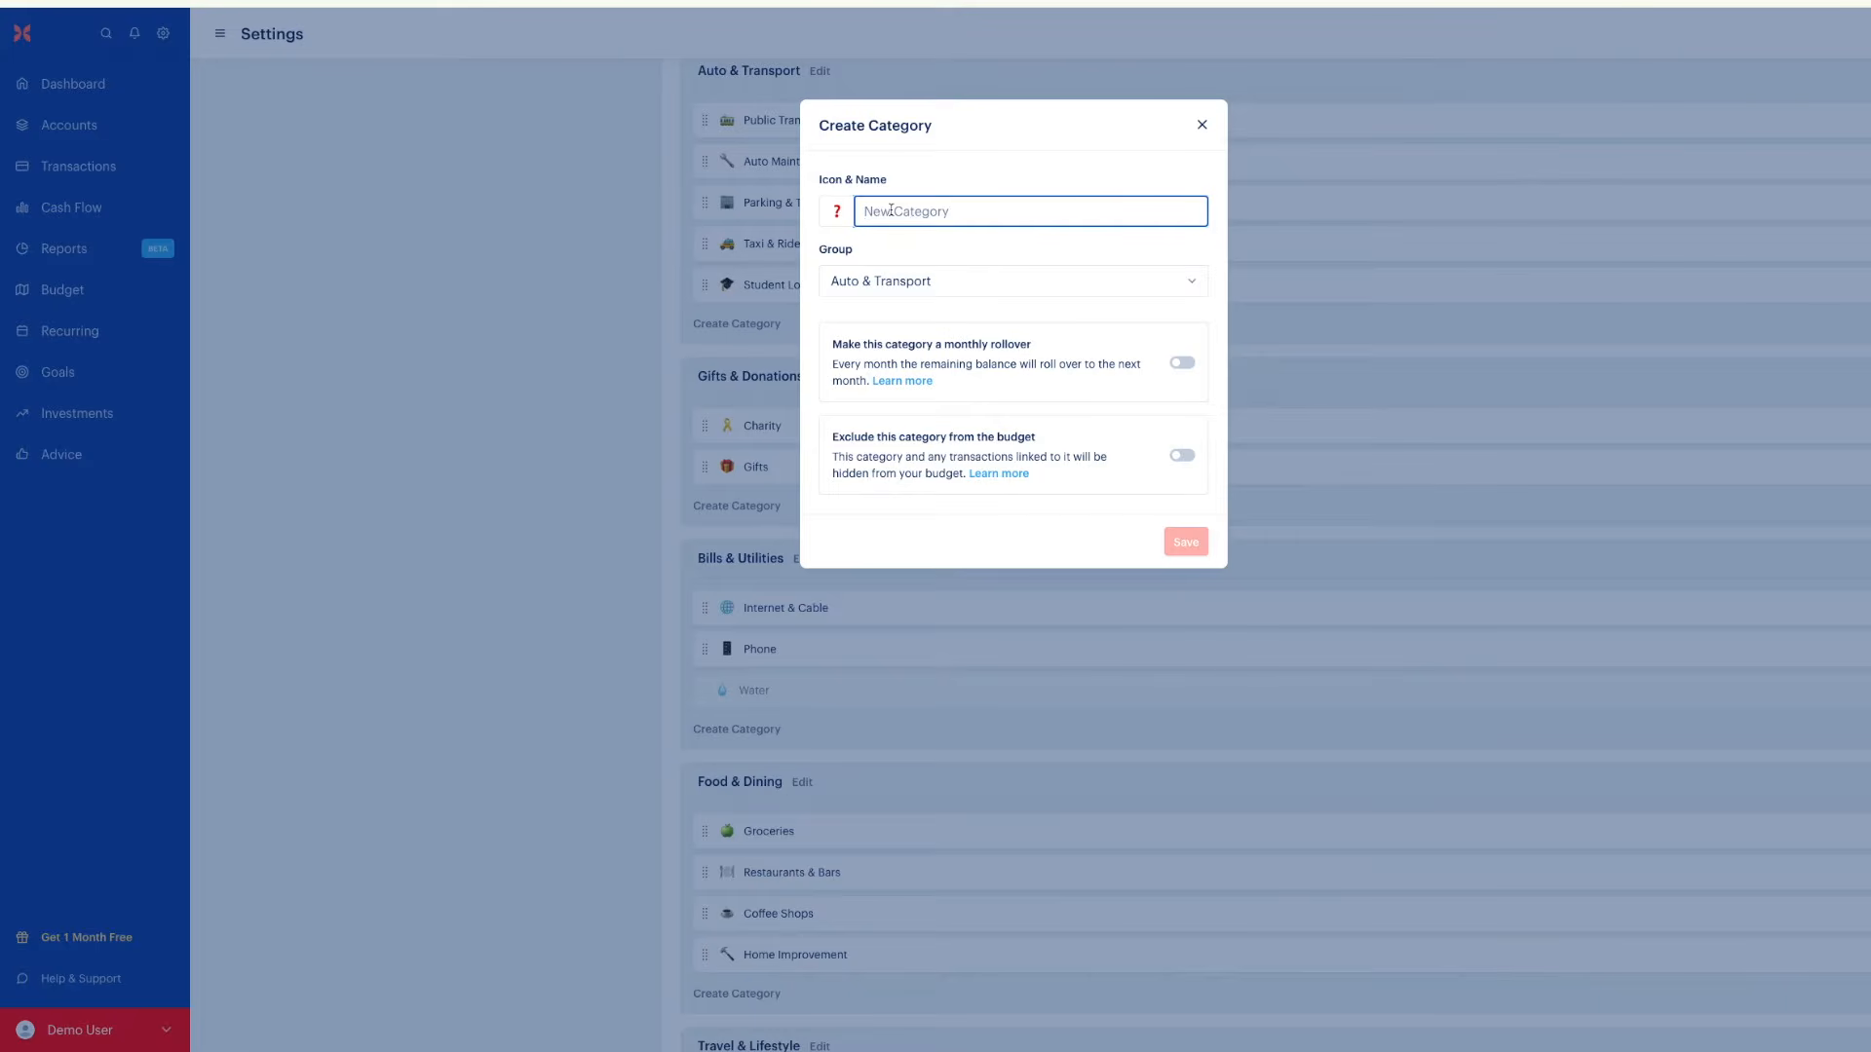
pyautogui.write('Natural Gas')
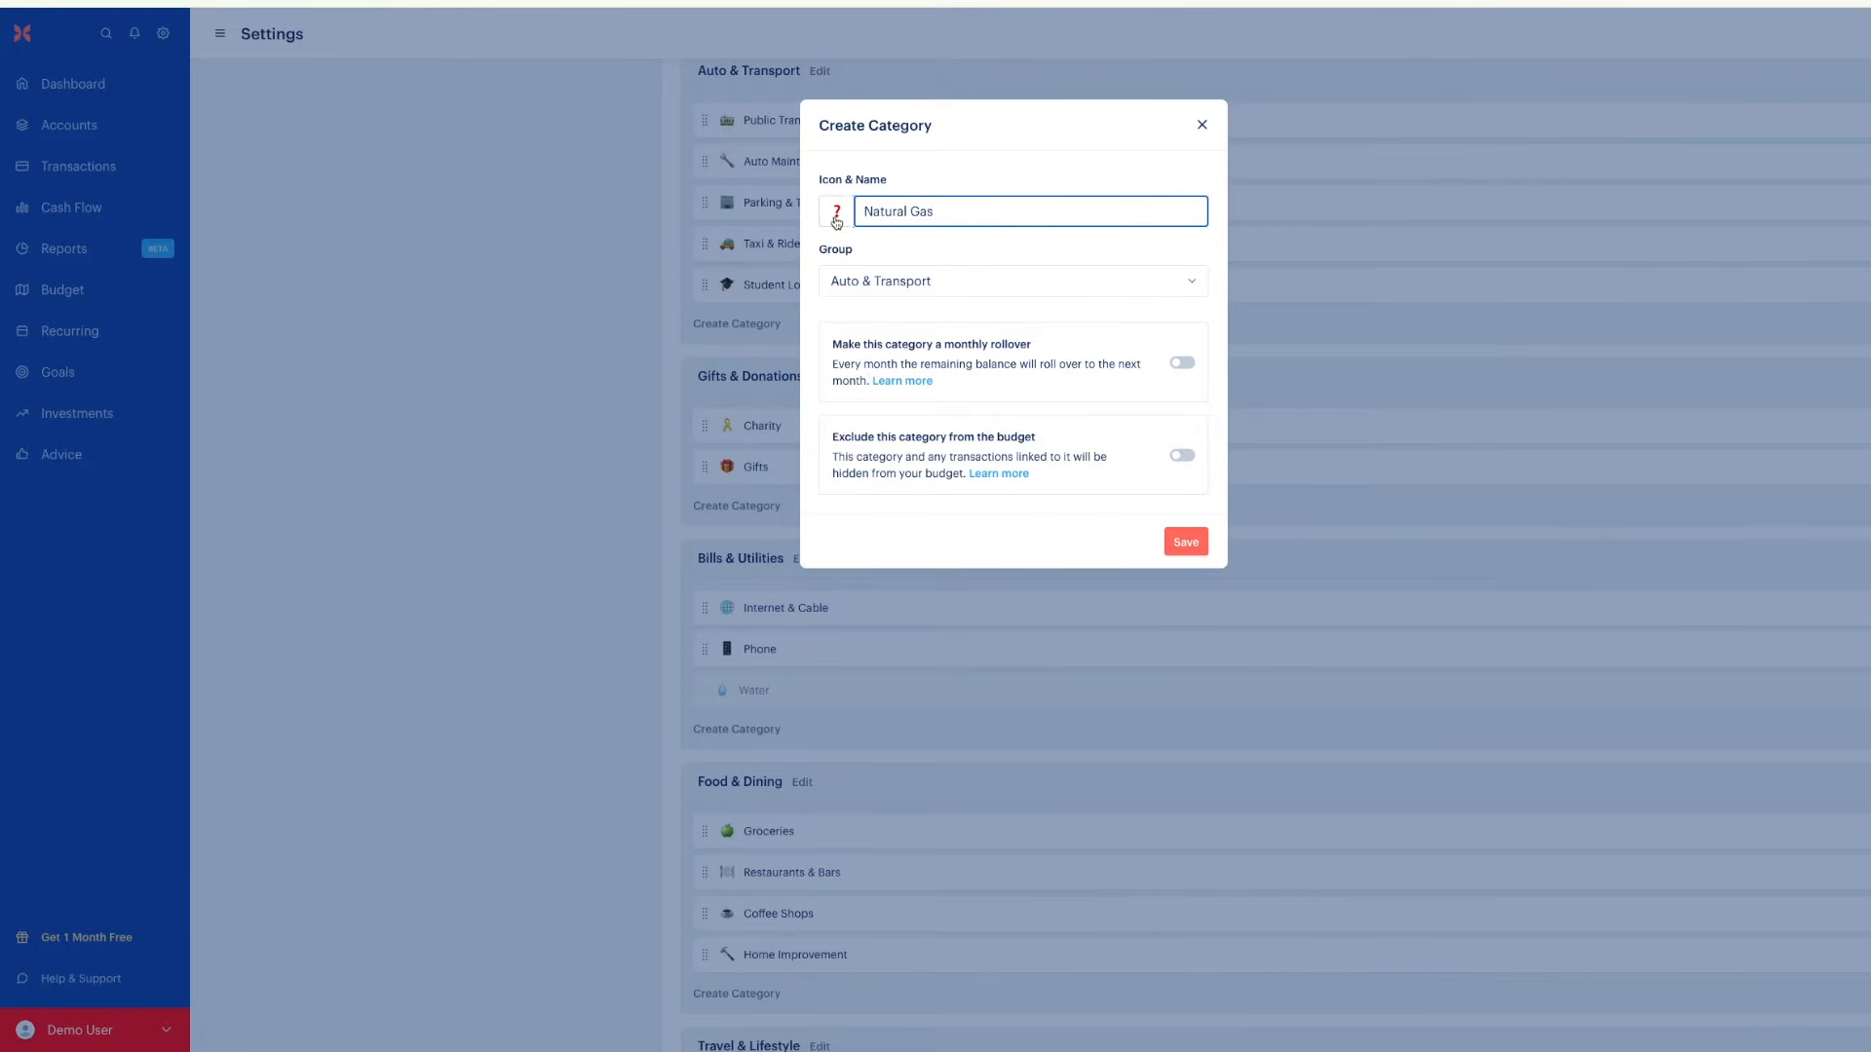
pyautogui.click(836, 214)
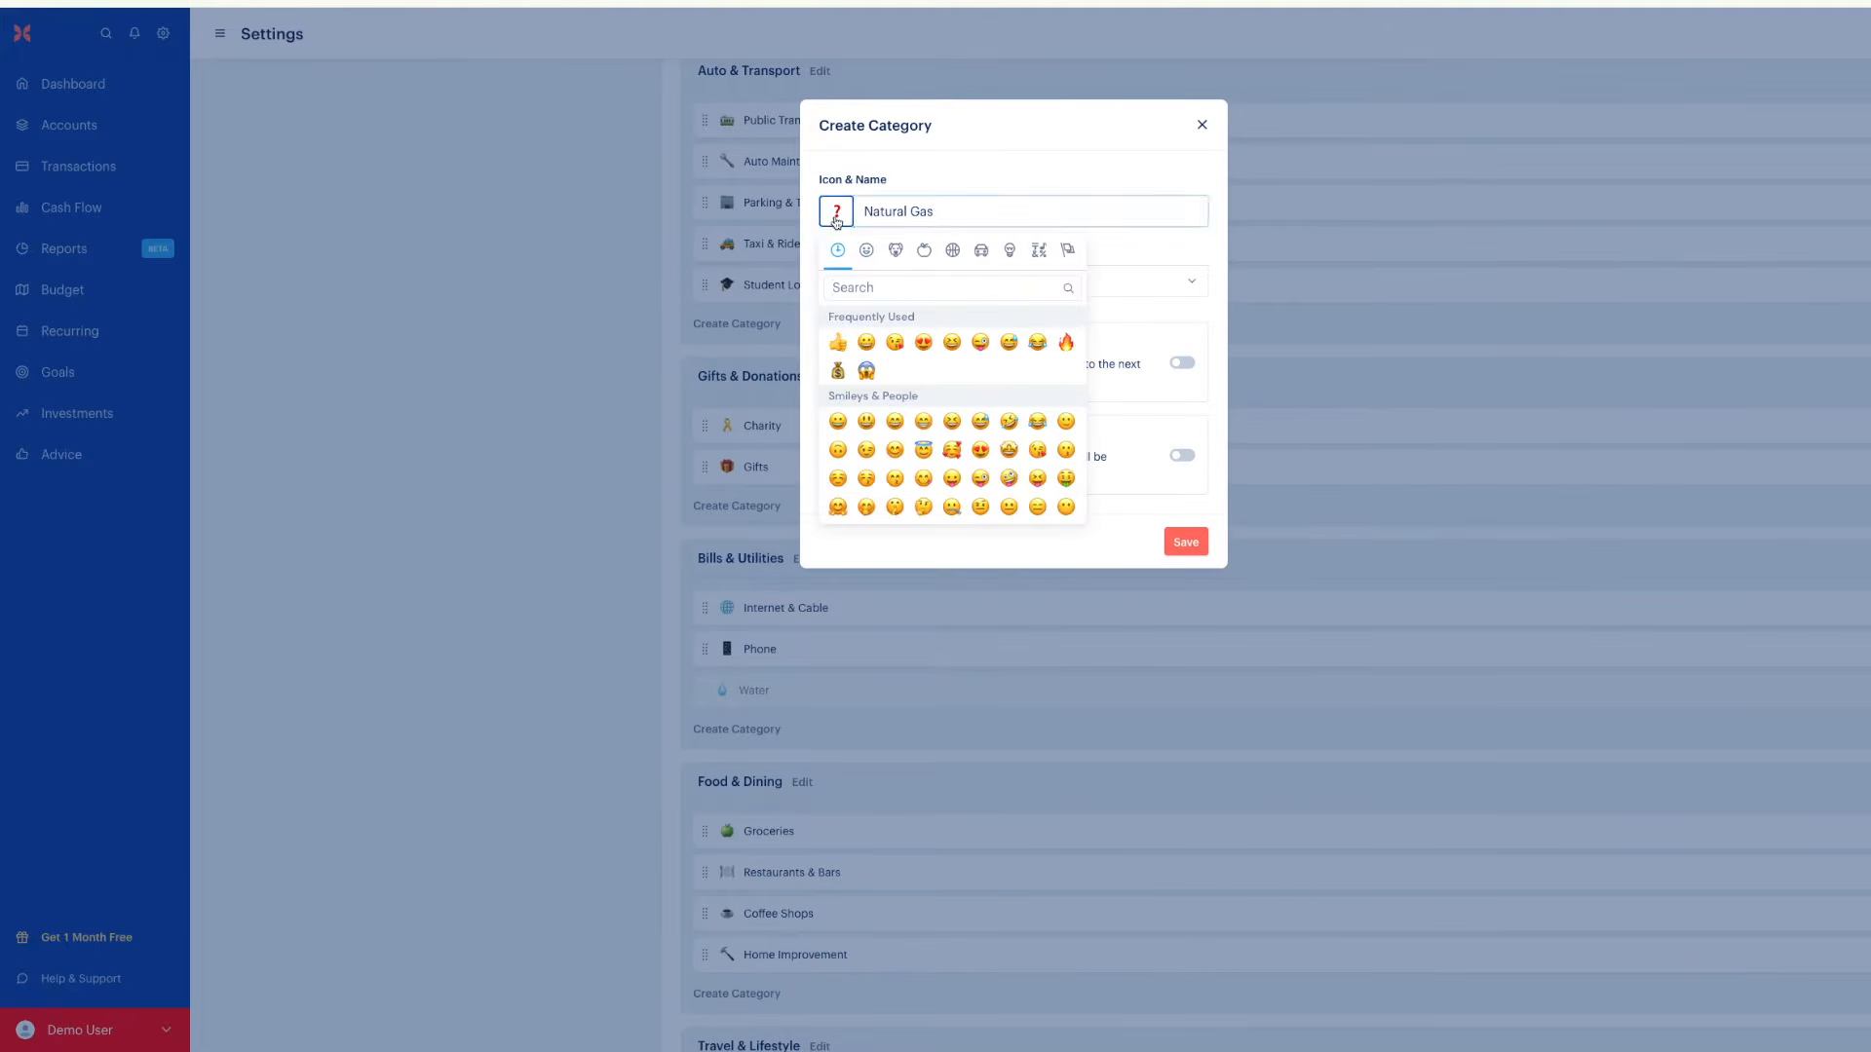
pyautogui.write('gas')
pyautogui.doubleClick(854, 289)
pyautogui.write('fire')
pyautogui.click(837, 341)
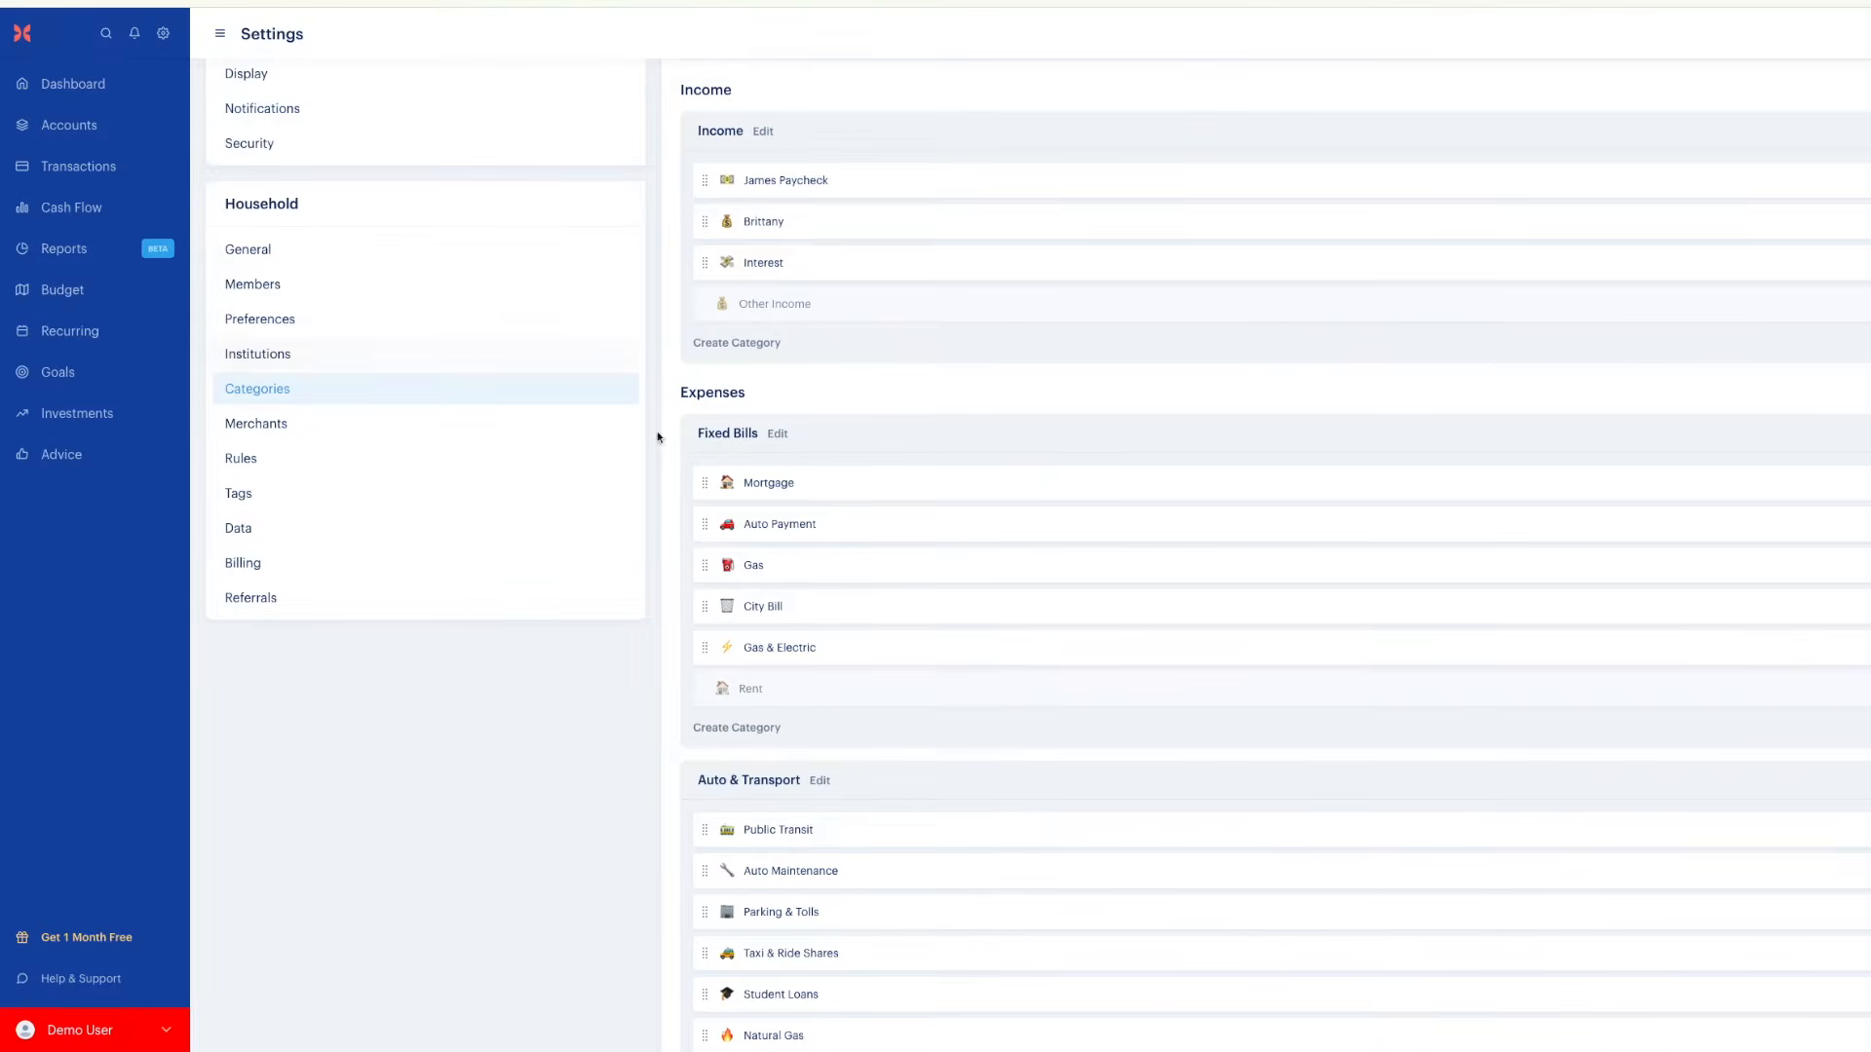
# Deactivate the Public Transit category in the Auto & Transport group
pyautogui.scroll(-4, 738, 531)
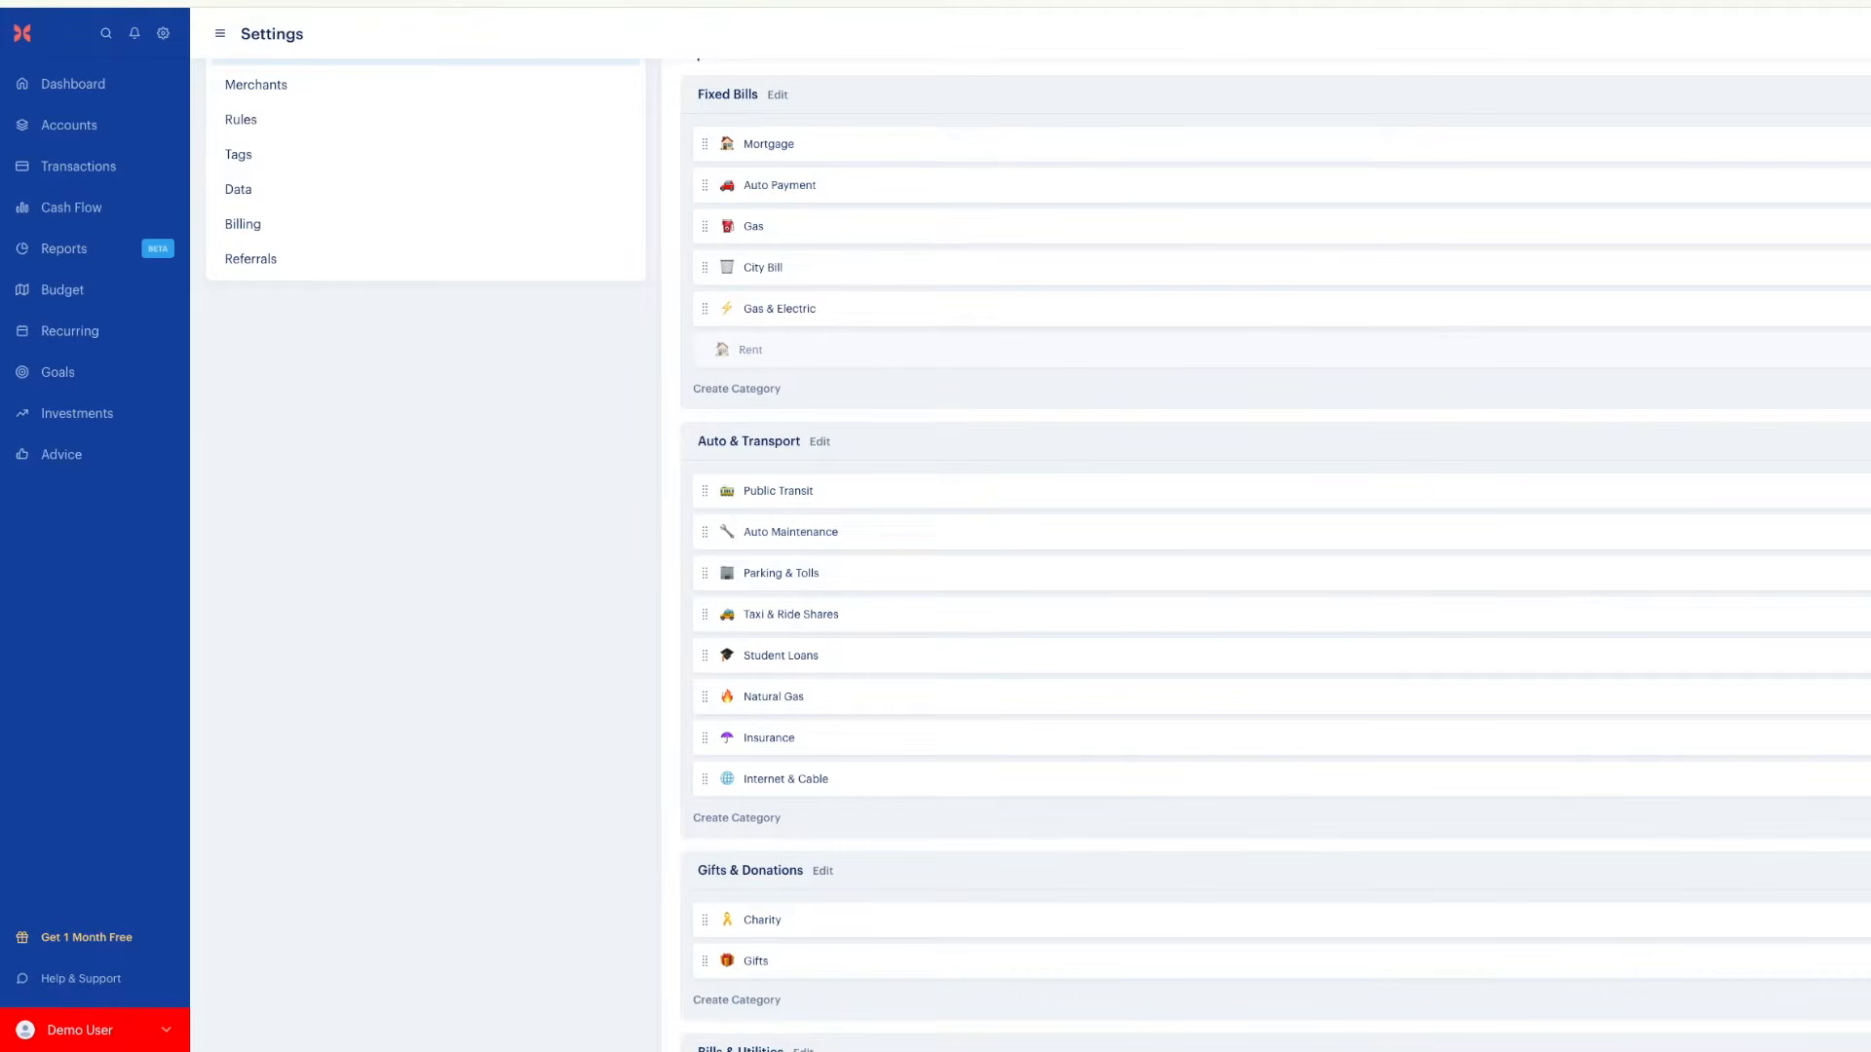
pyautogui.click(769, 493)
pyautogui.click(847, 591)
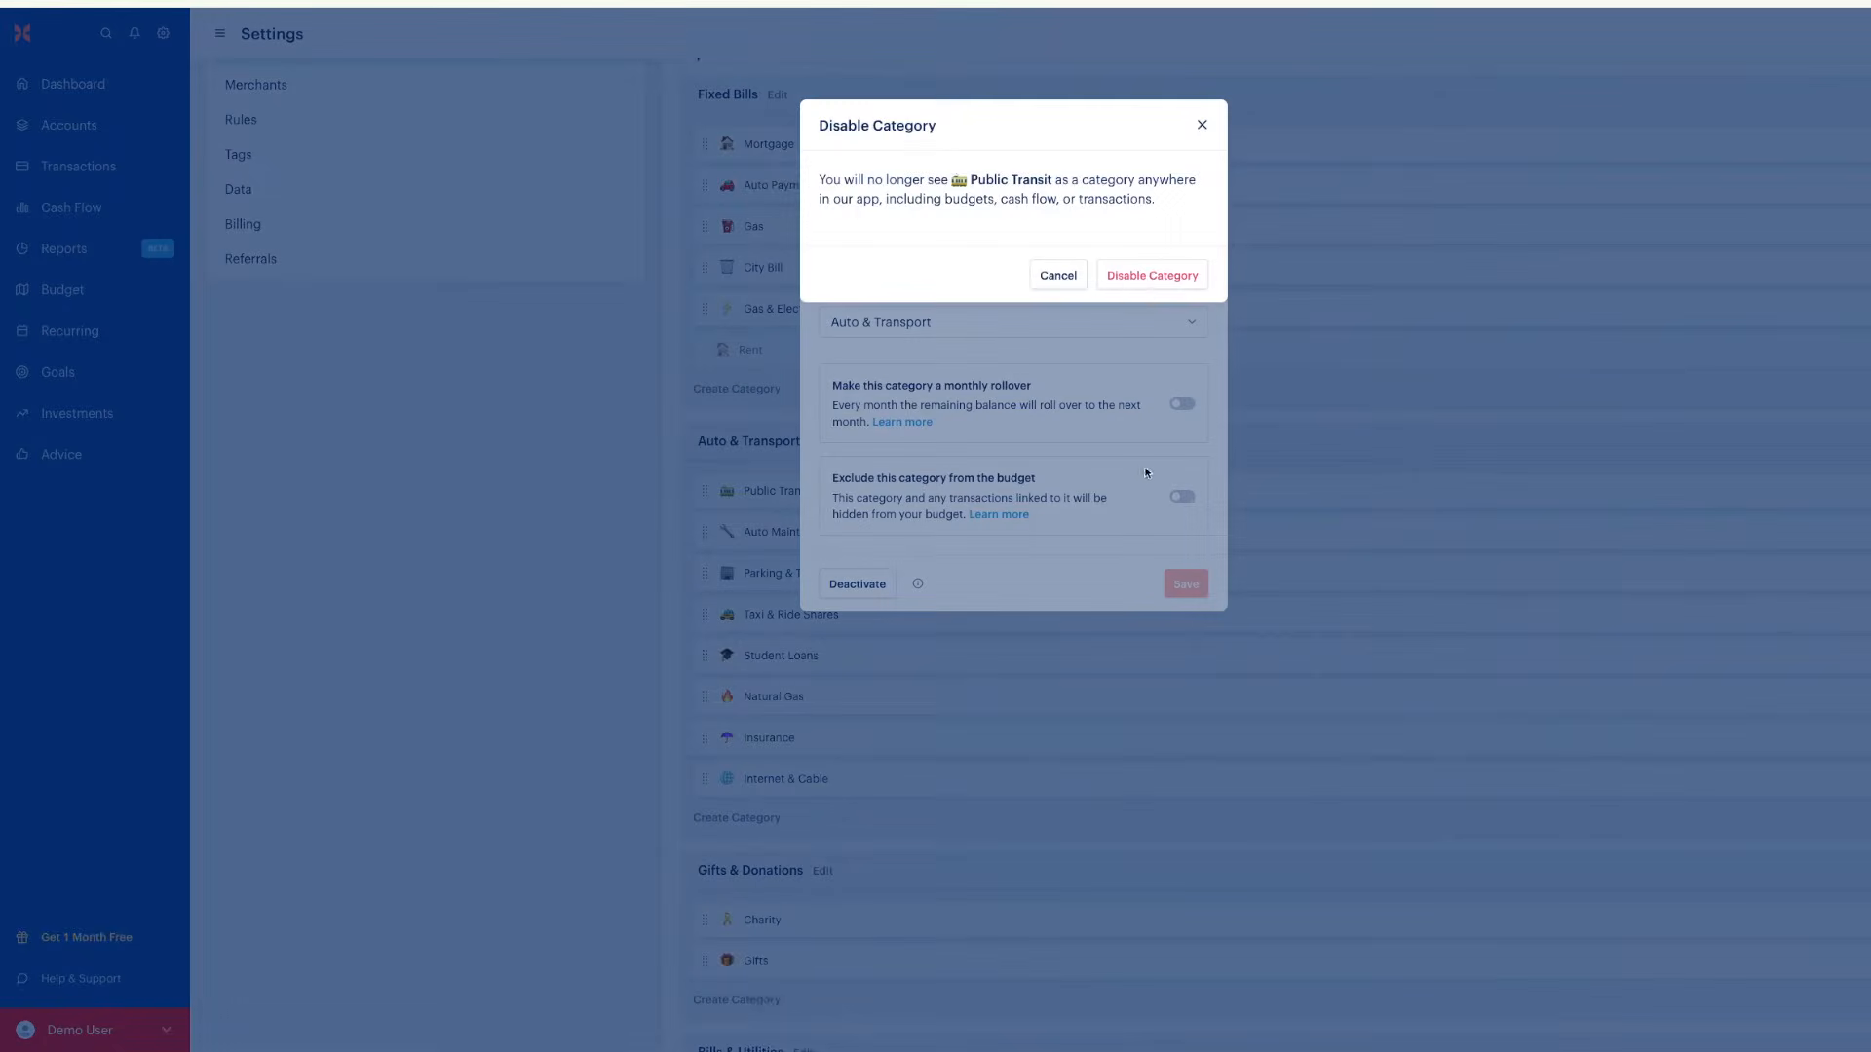
pyautogui.click(1138, 282)
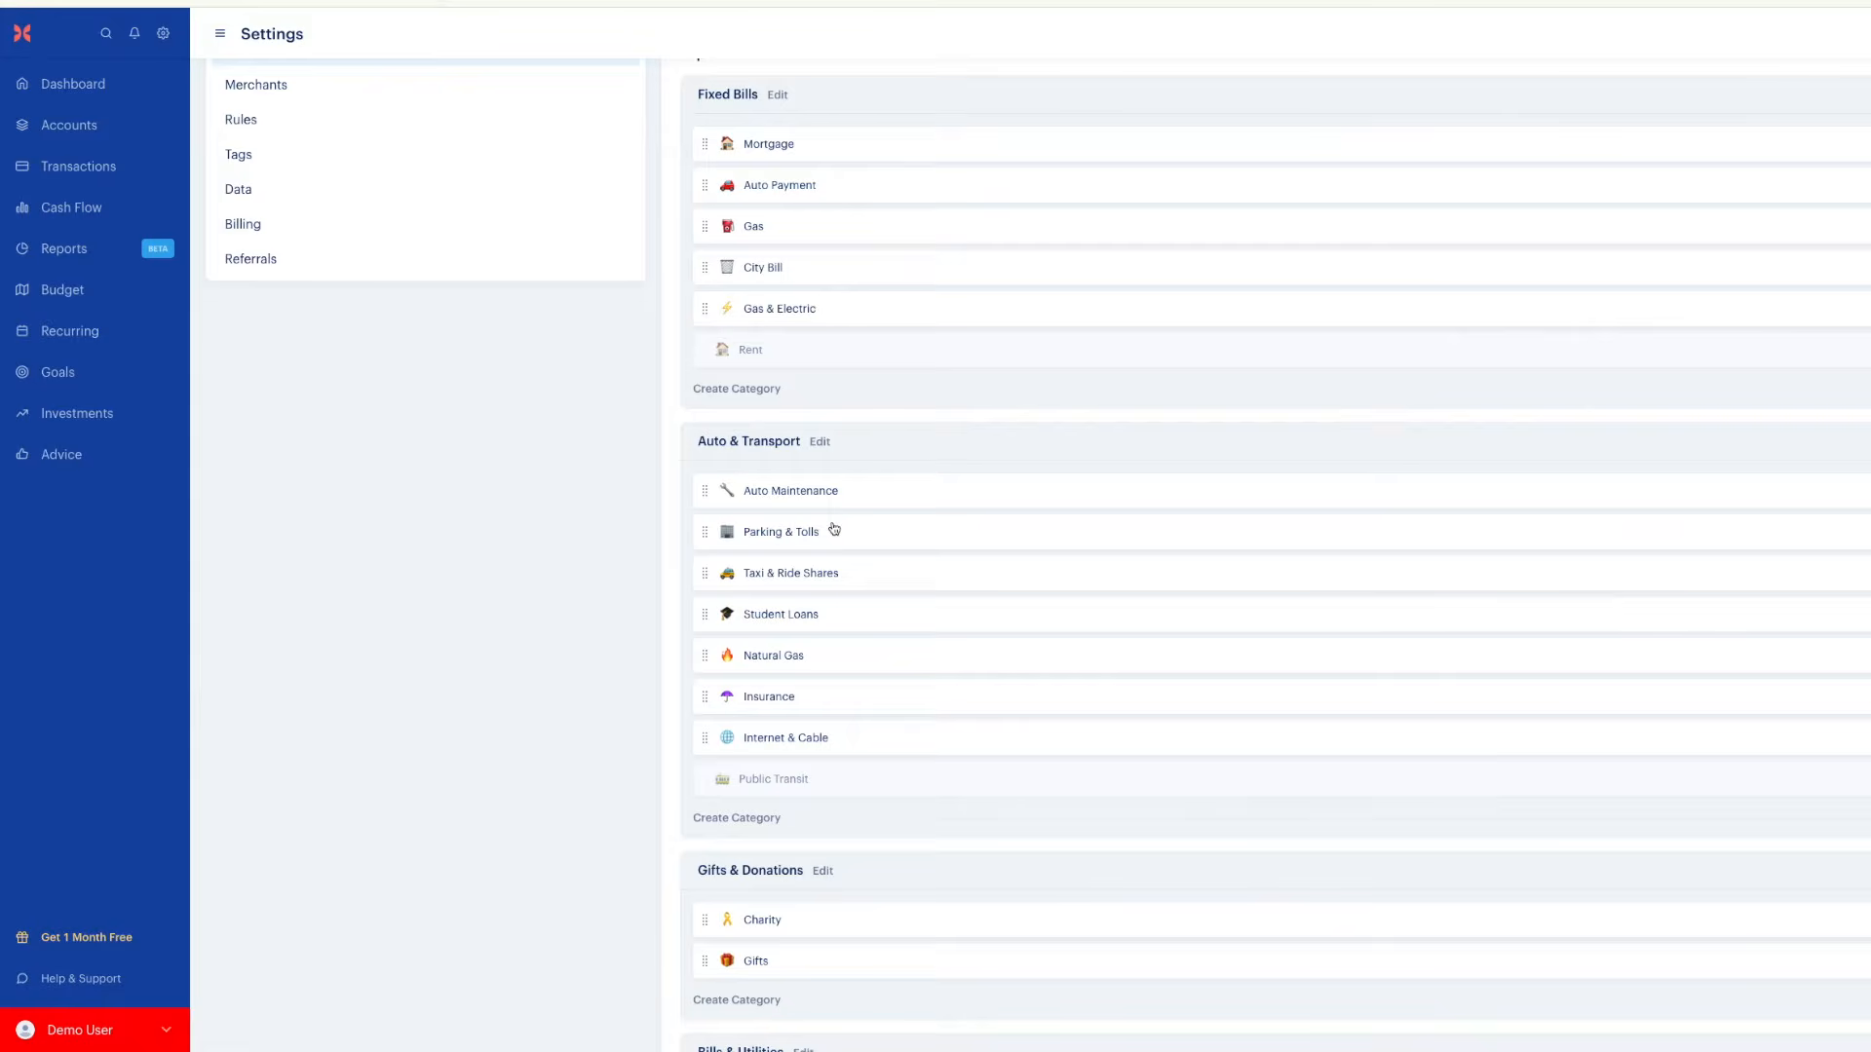
# Move the Auto Maintenance category from Auto & Transport down into the Travel & Lifestyle group
pyautogui.scroll(-3, 834, 529)
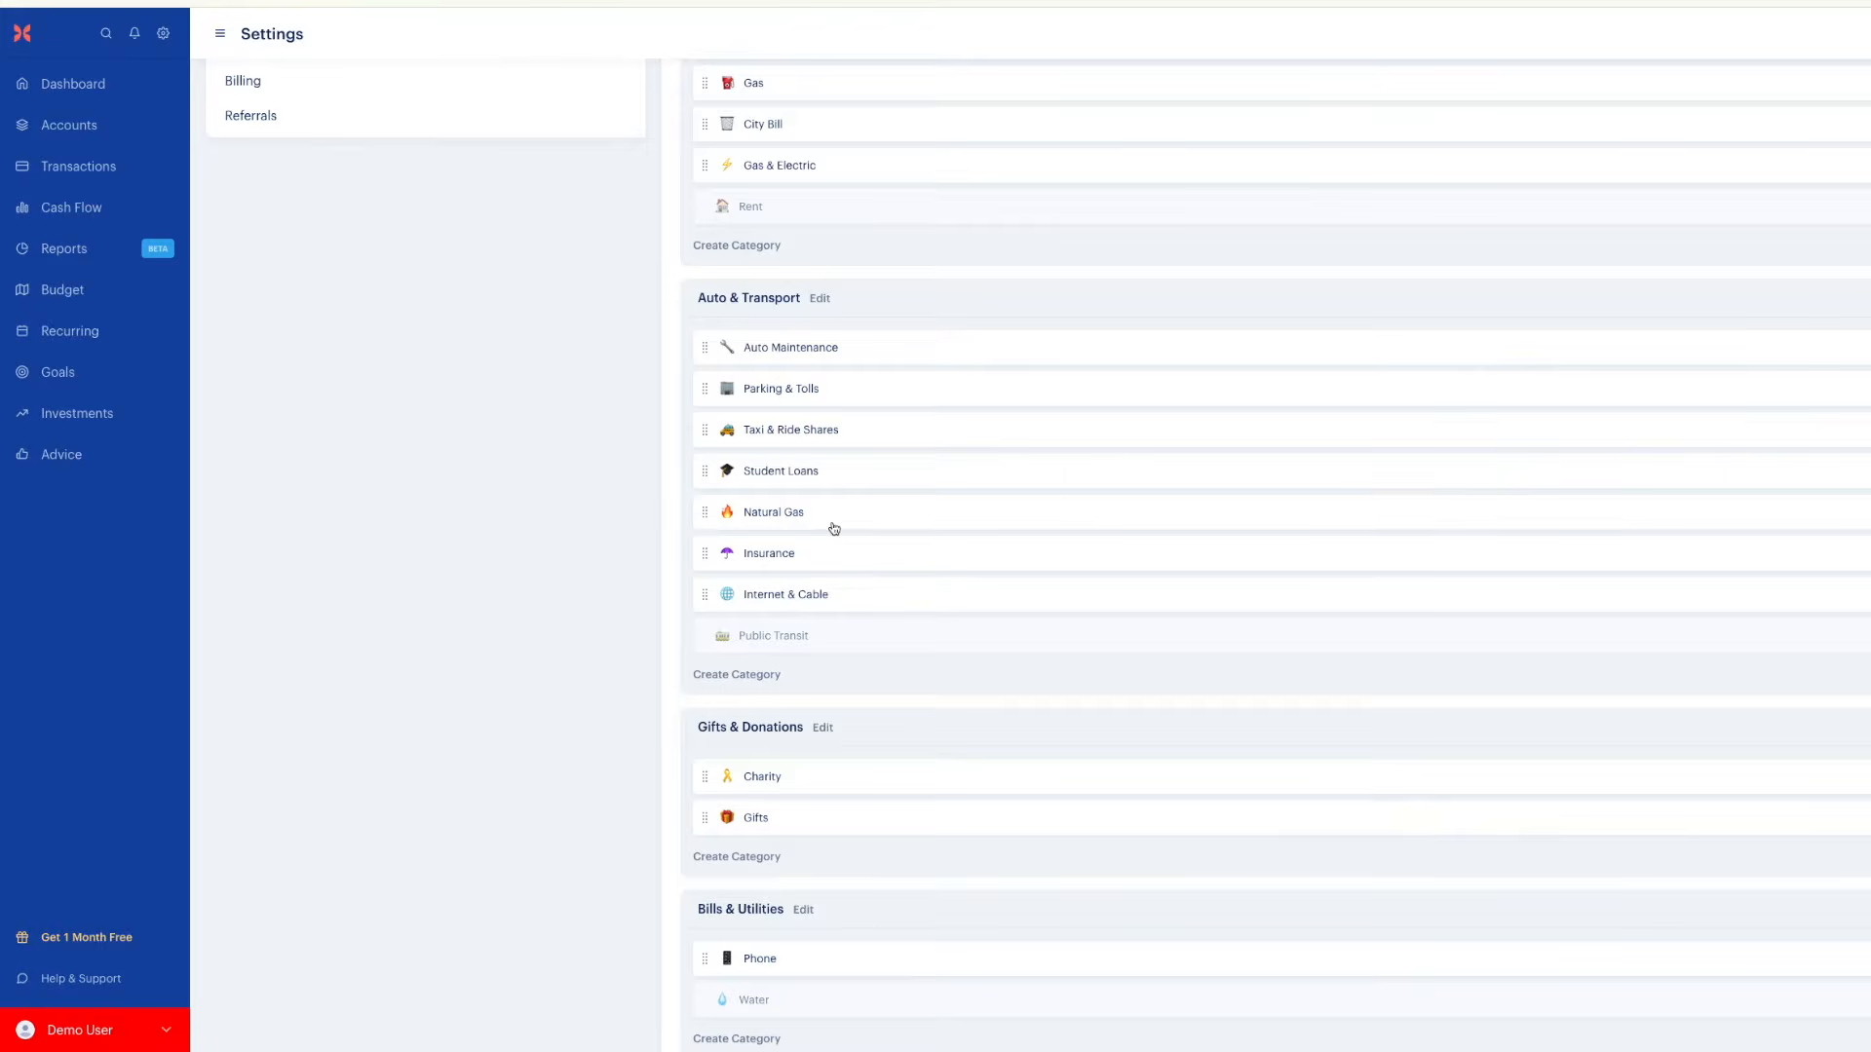
pyautogui.moveTo(789, 349); pyautogui.dragTo(805, 789)
pyautogui.scroll(10, 805, 663)
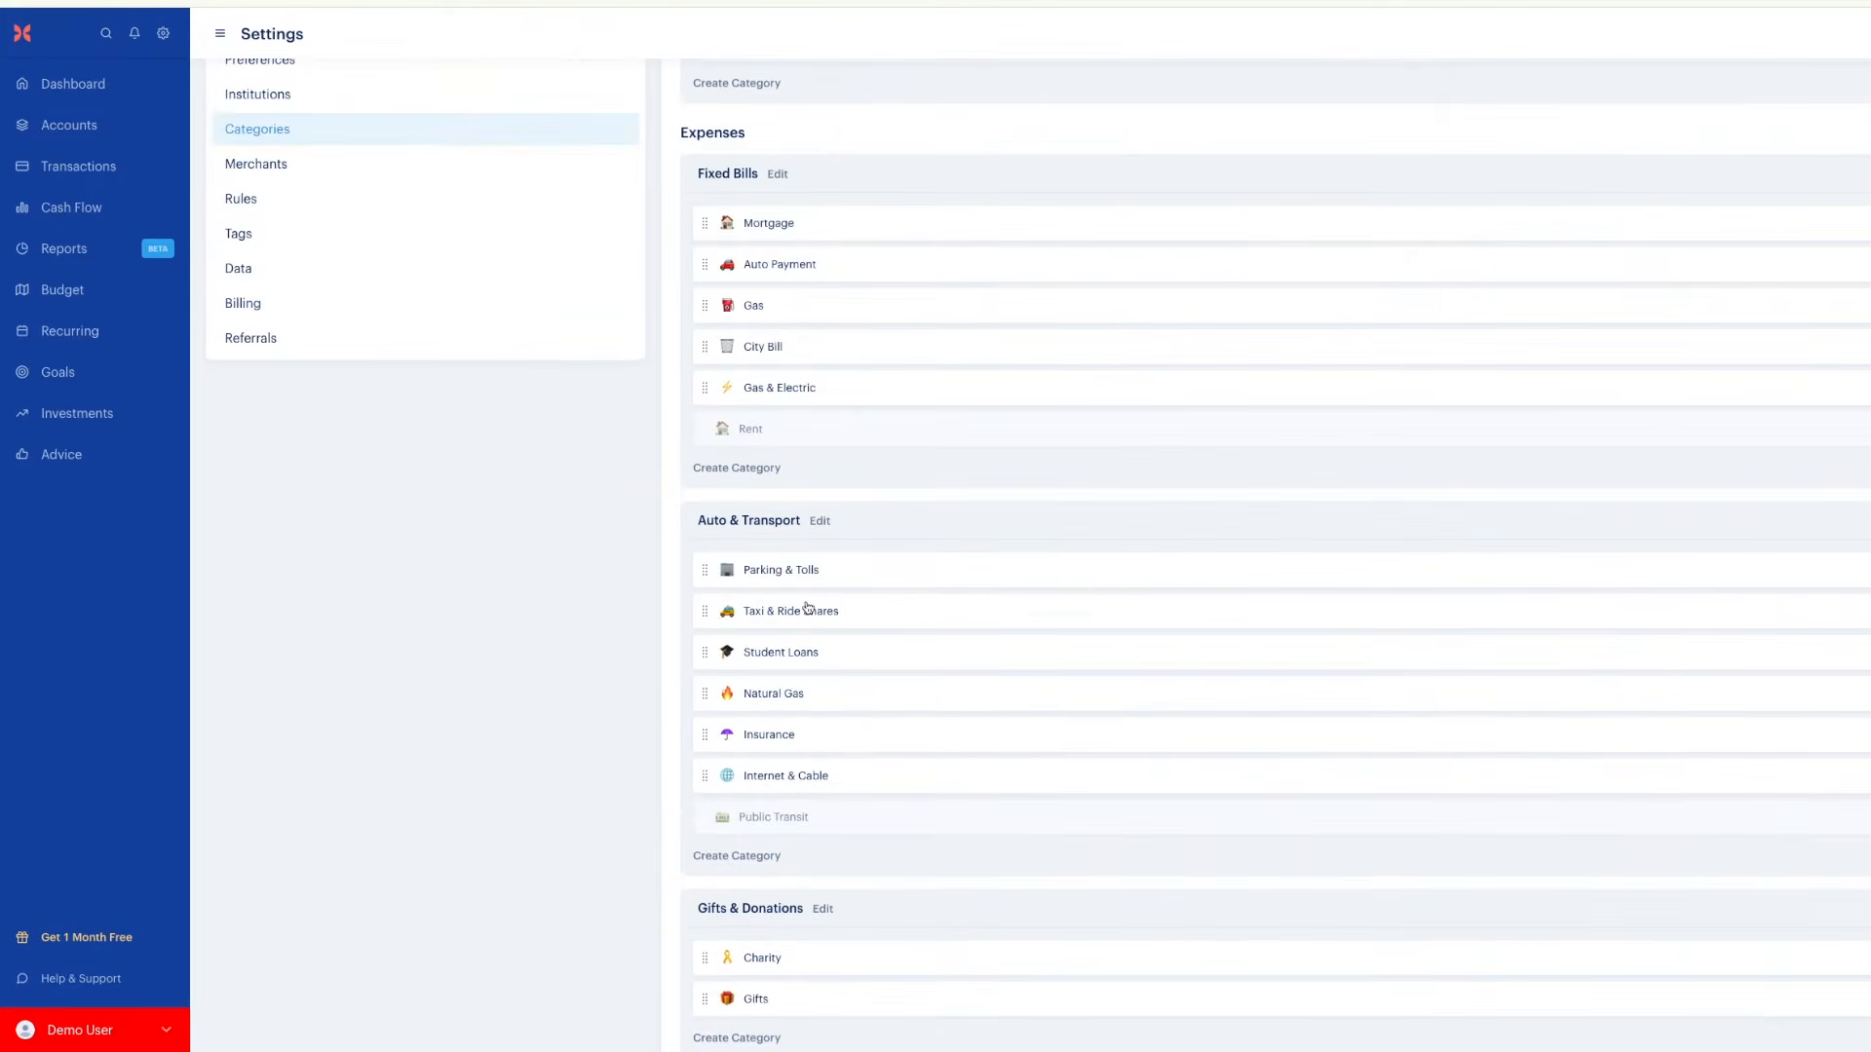
# Start deactivating Taxi & Ride Shares to view its linked transactions, and dismiss the income categories introduction back in the category settings
pyautogui.click(787, 615)
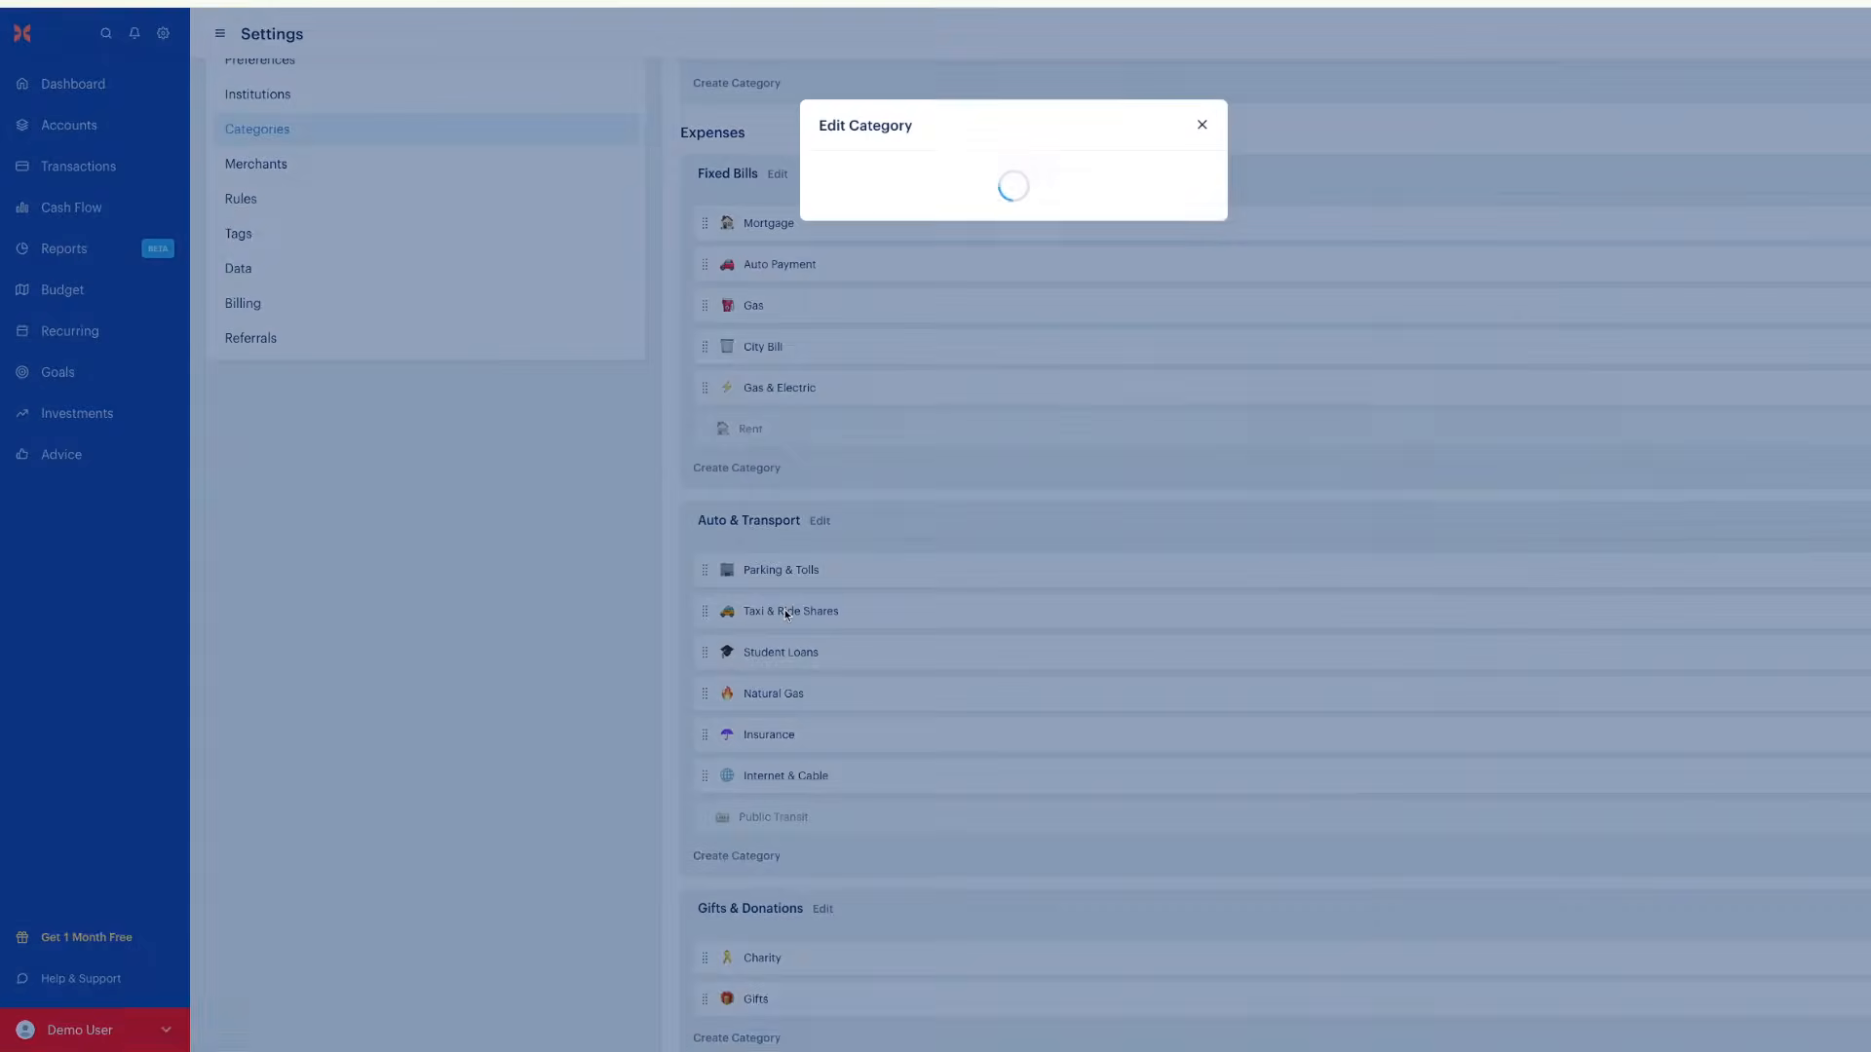
pyautogui.click(852, 586)
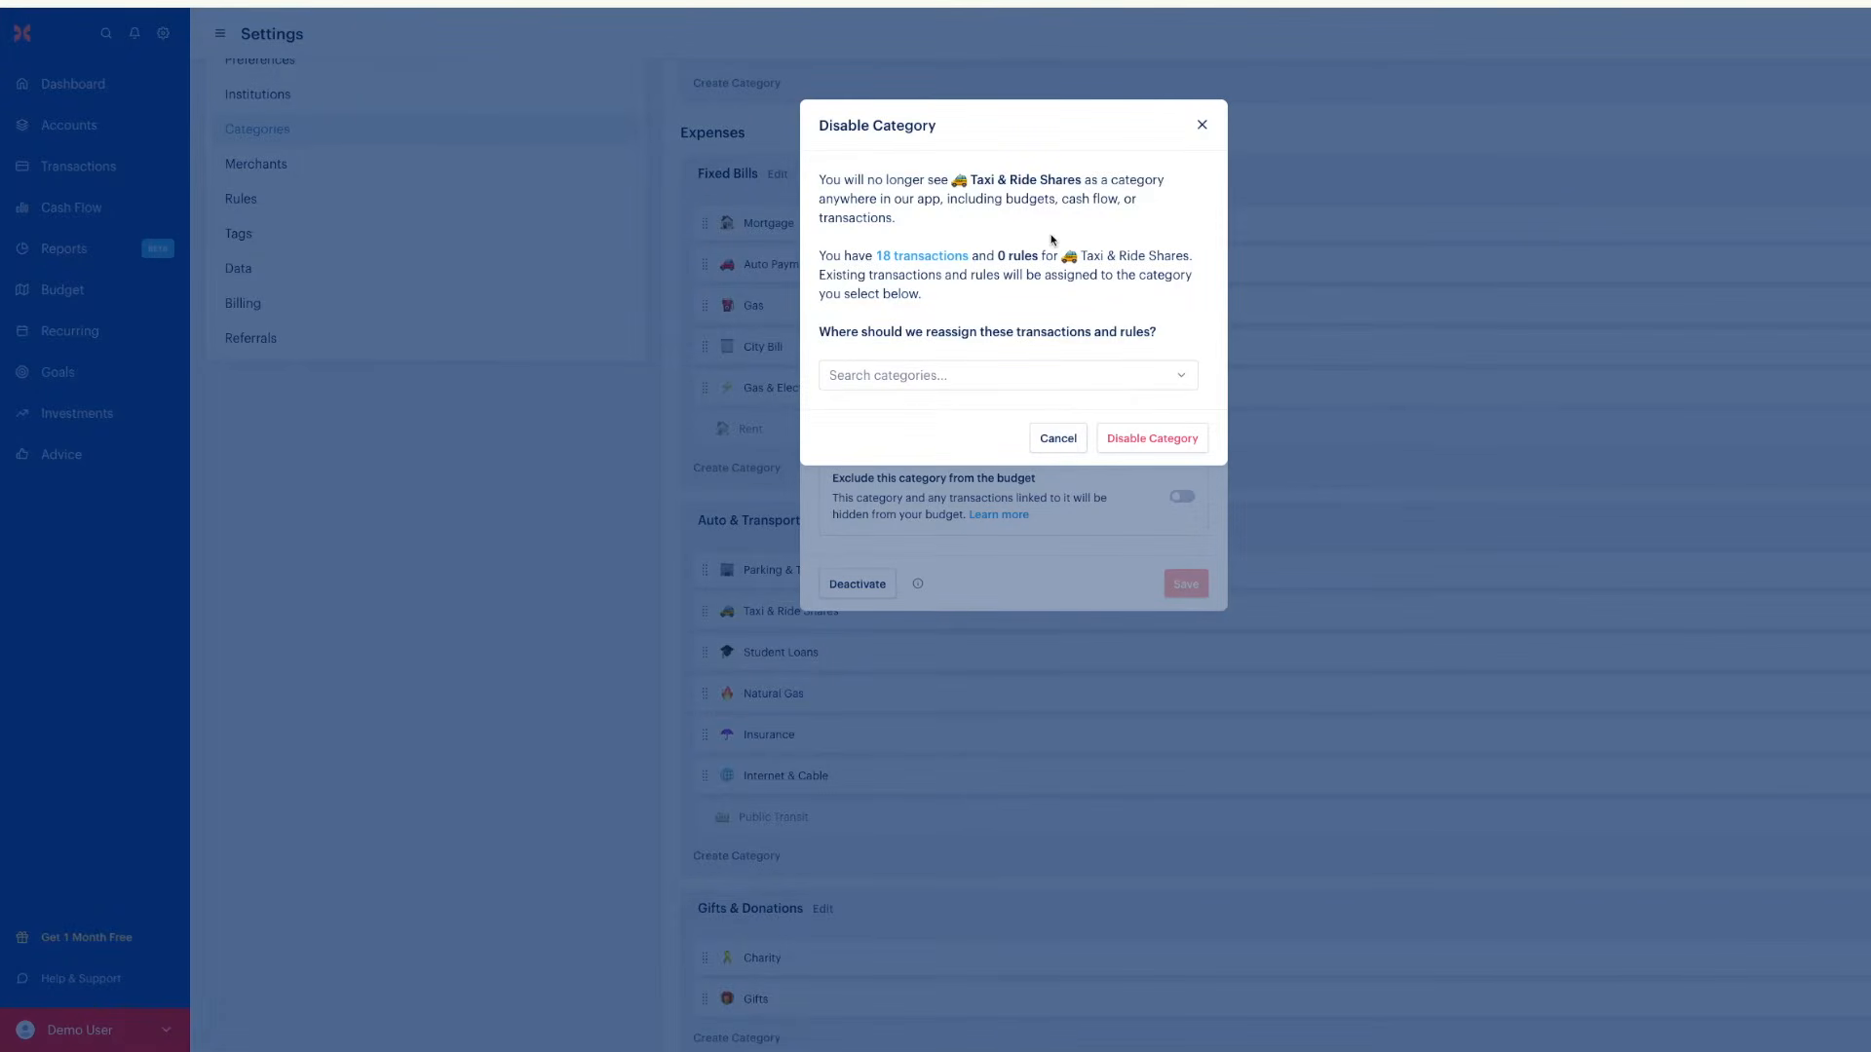
pyautogui.click(914, 258)
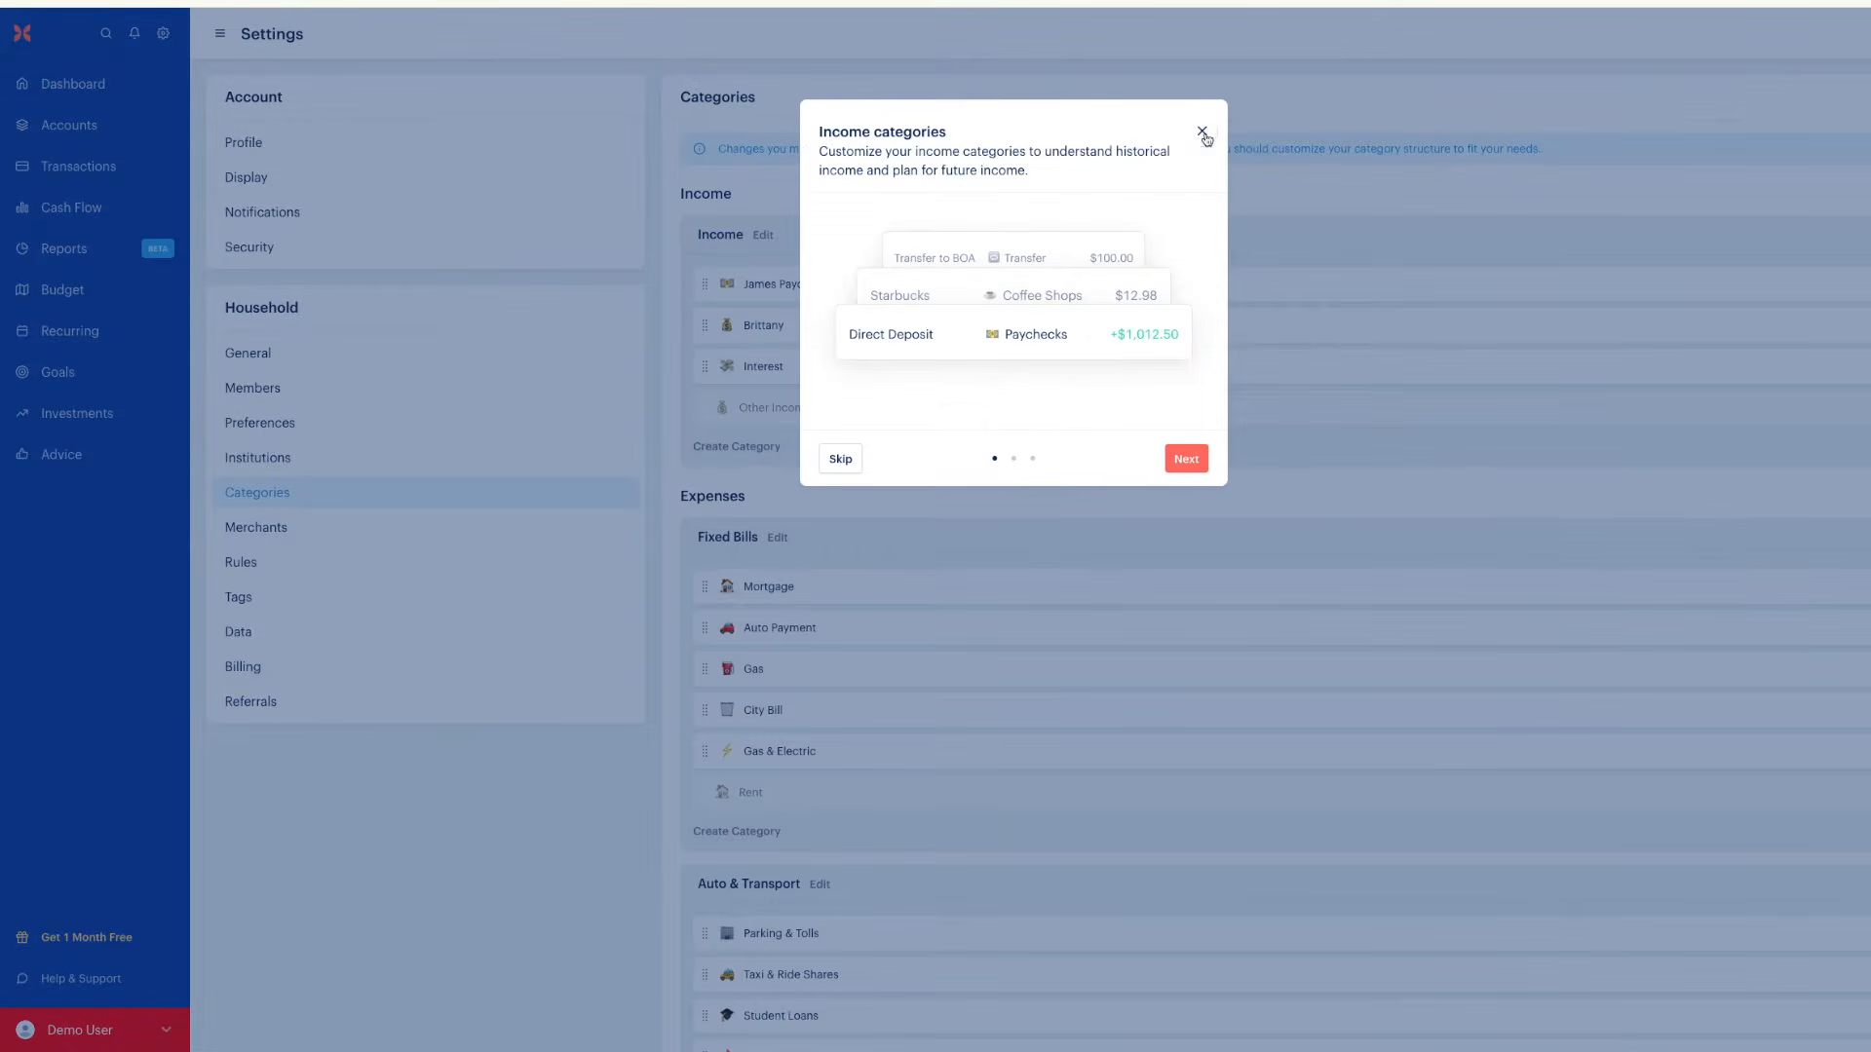
pyautogui.click(1203, 133)
# Deactivate the Taxi & Ride Shares category and reassign its existing transactions to Travel & Vacation
pyautogui.scroll(-1, 908, 648)
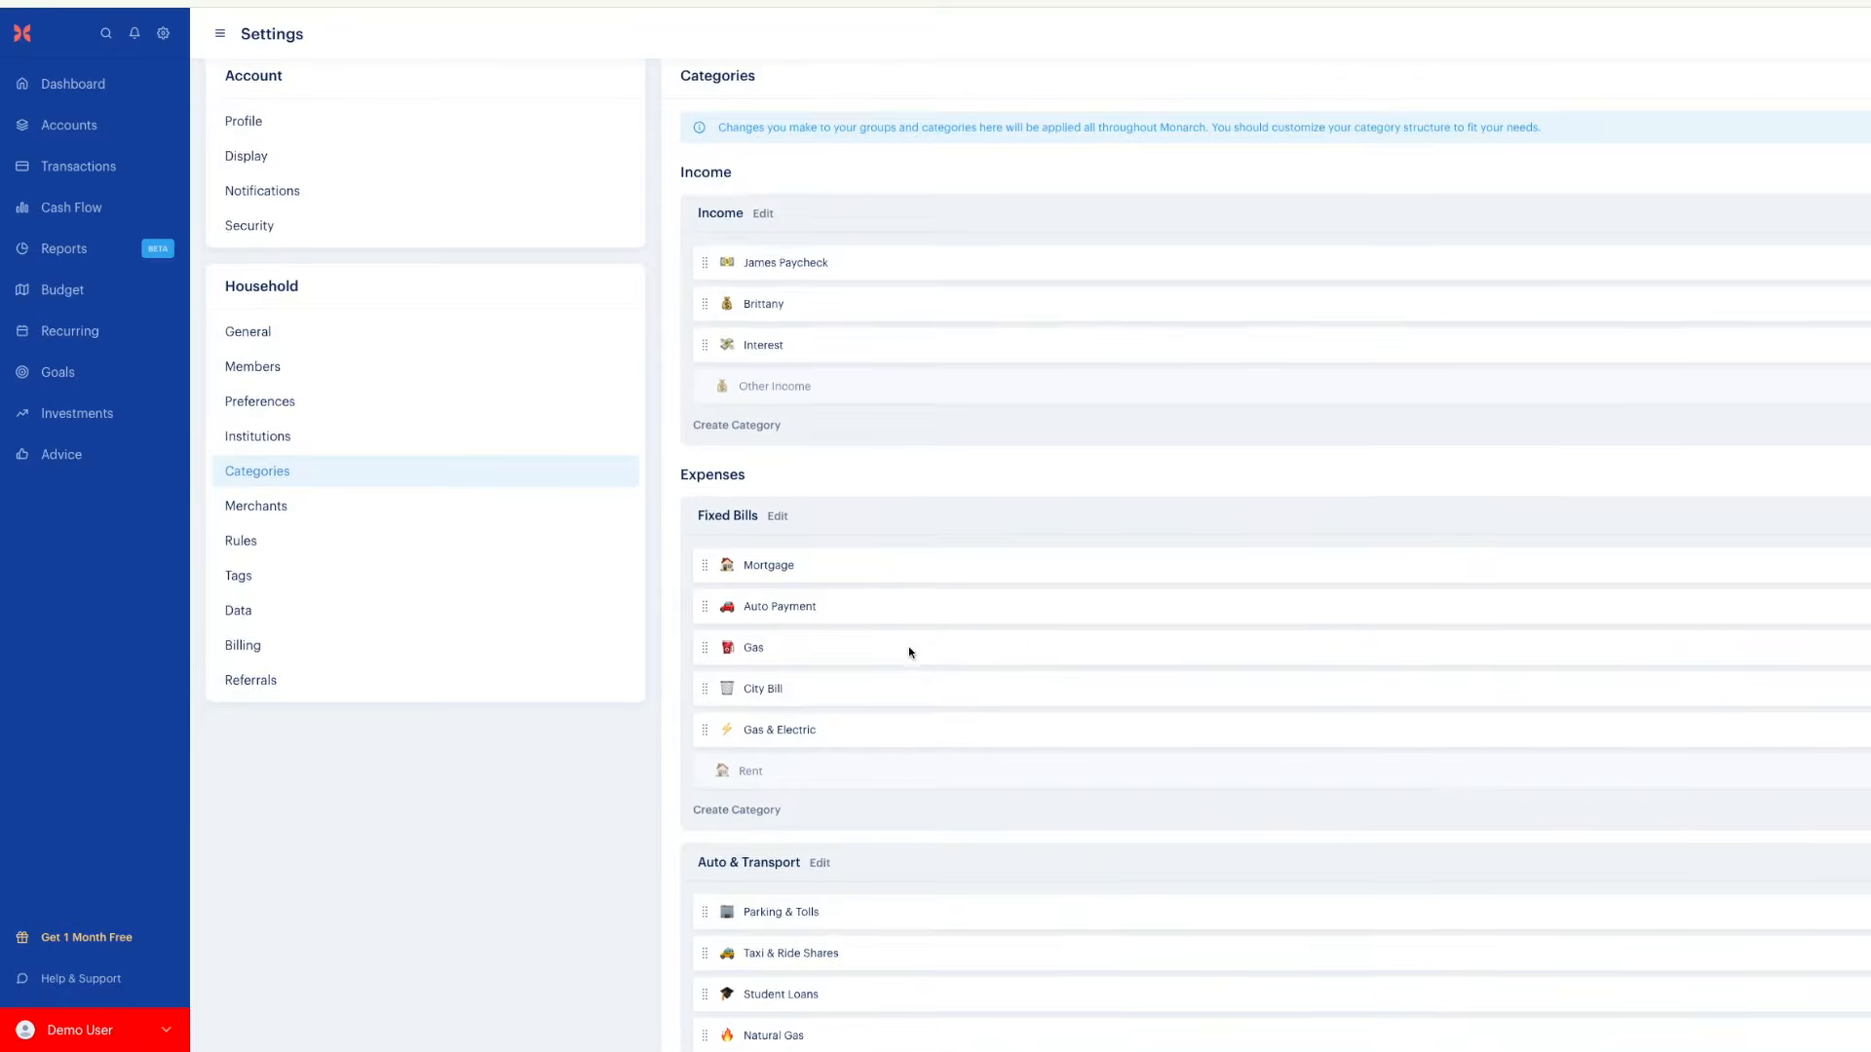
pyautogui.scroll(-5, 909, 652)
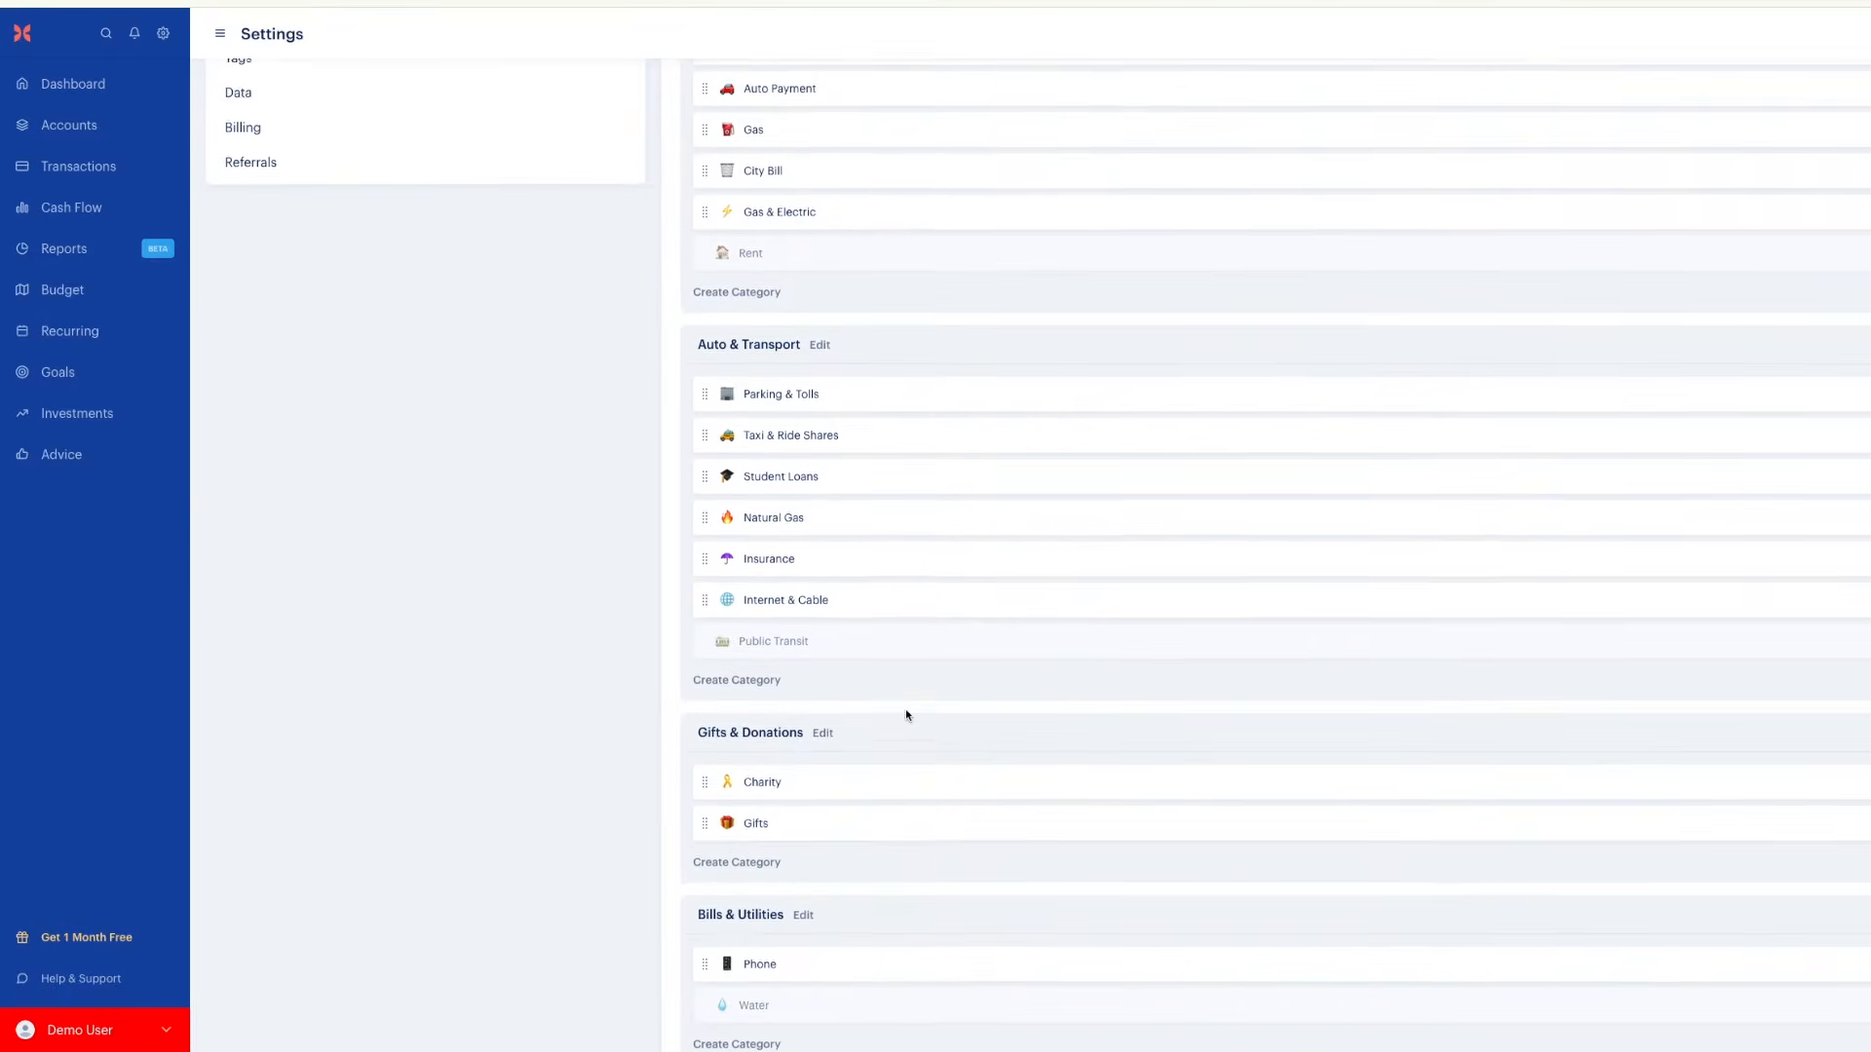
pyautogui.click(807, 429)
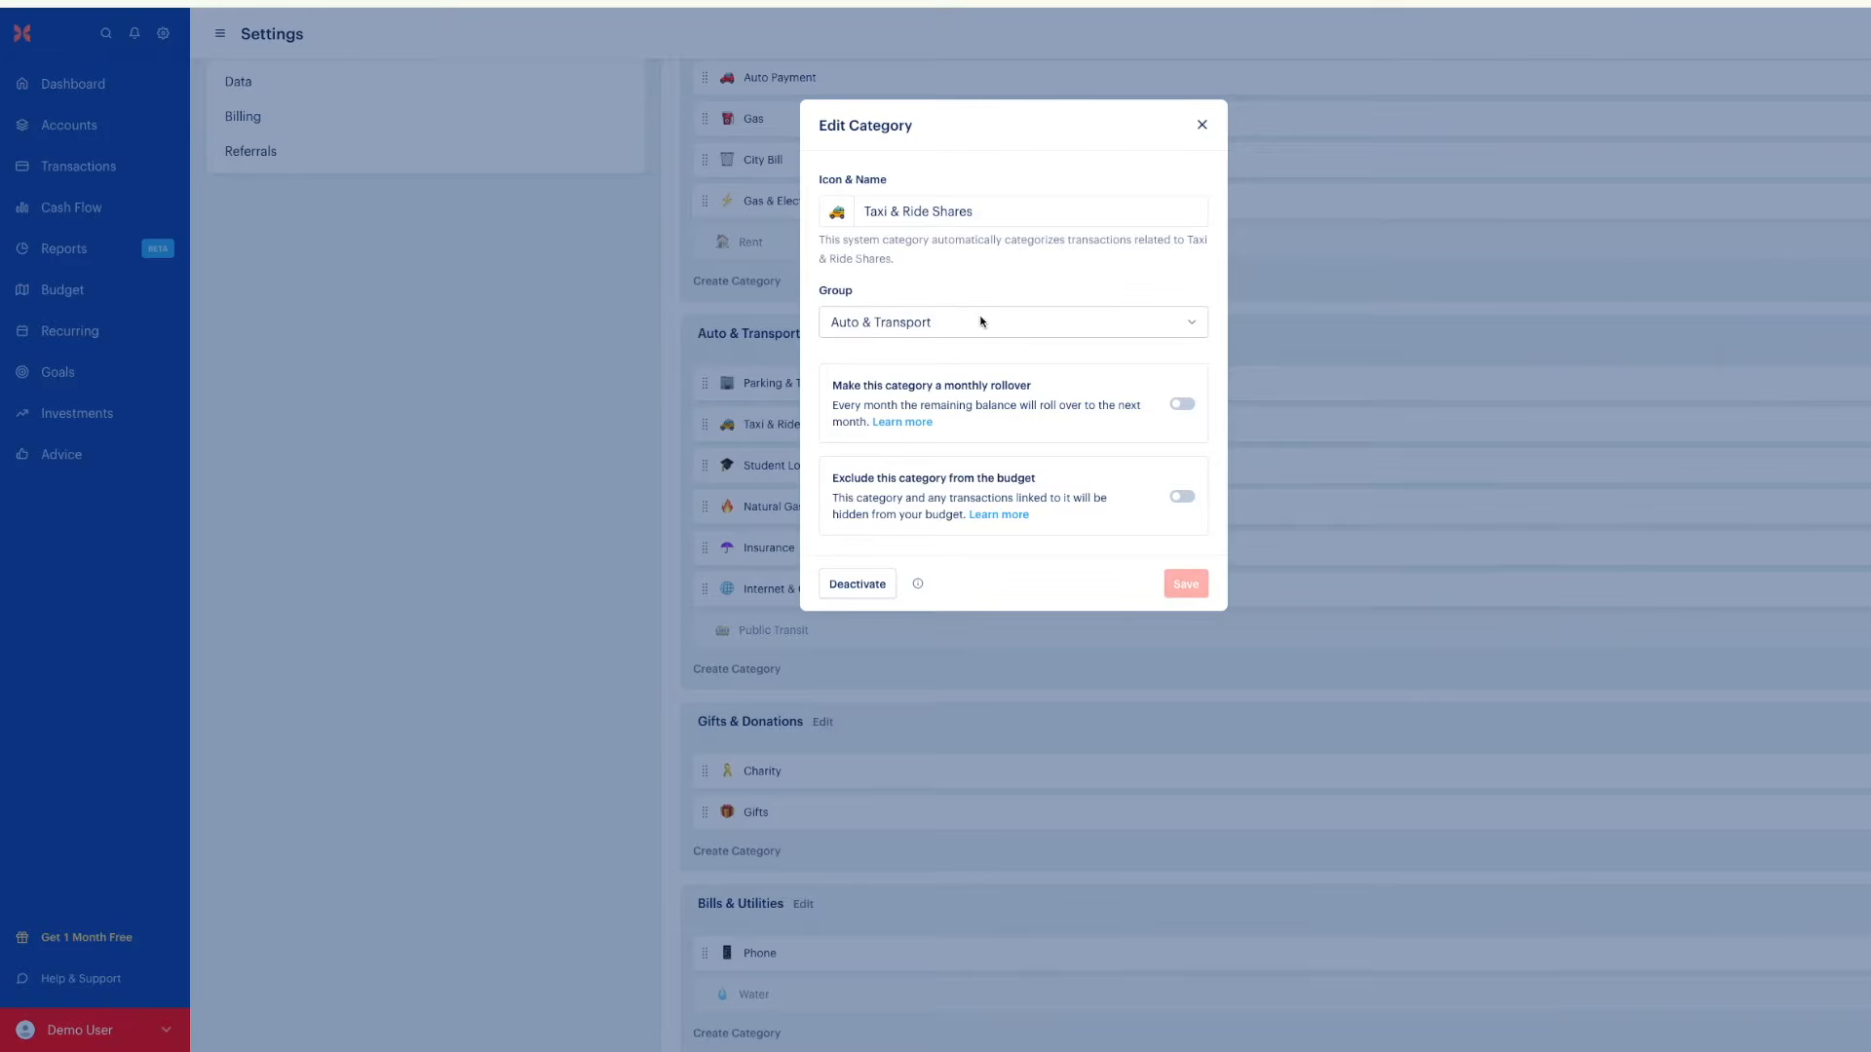
pyautogui.click(863, 588)
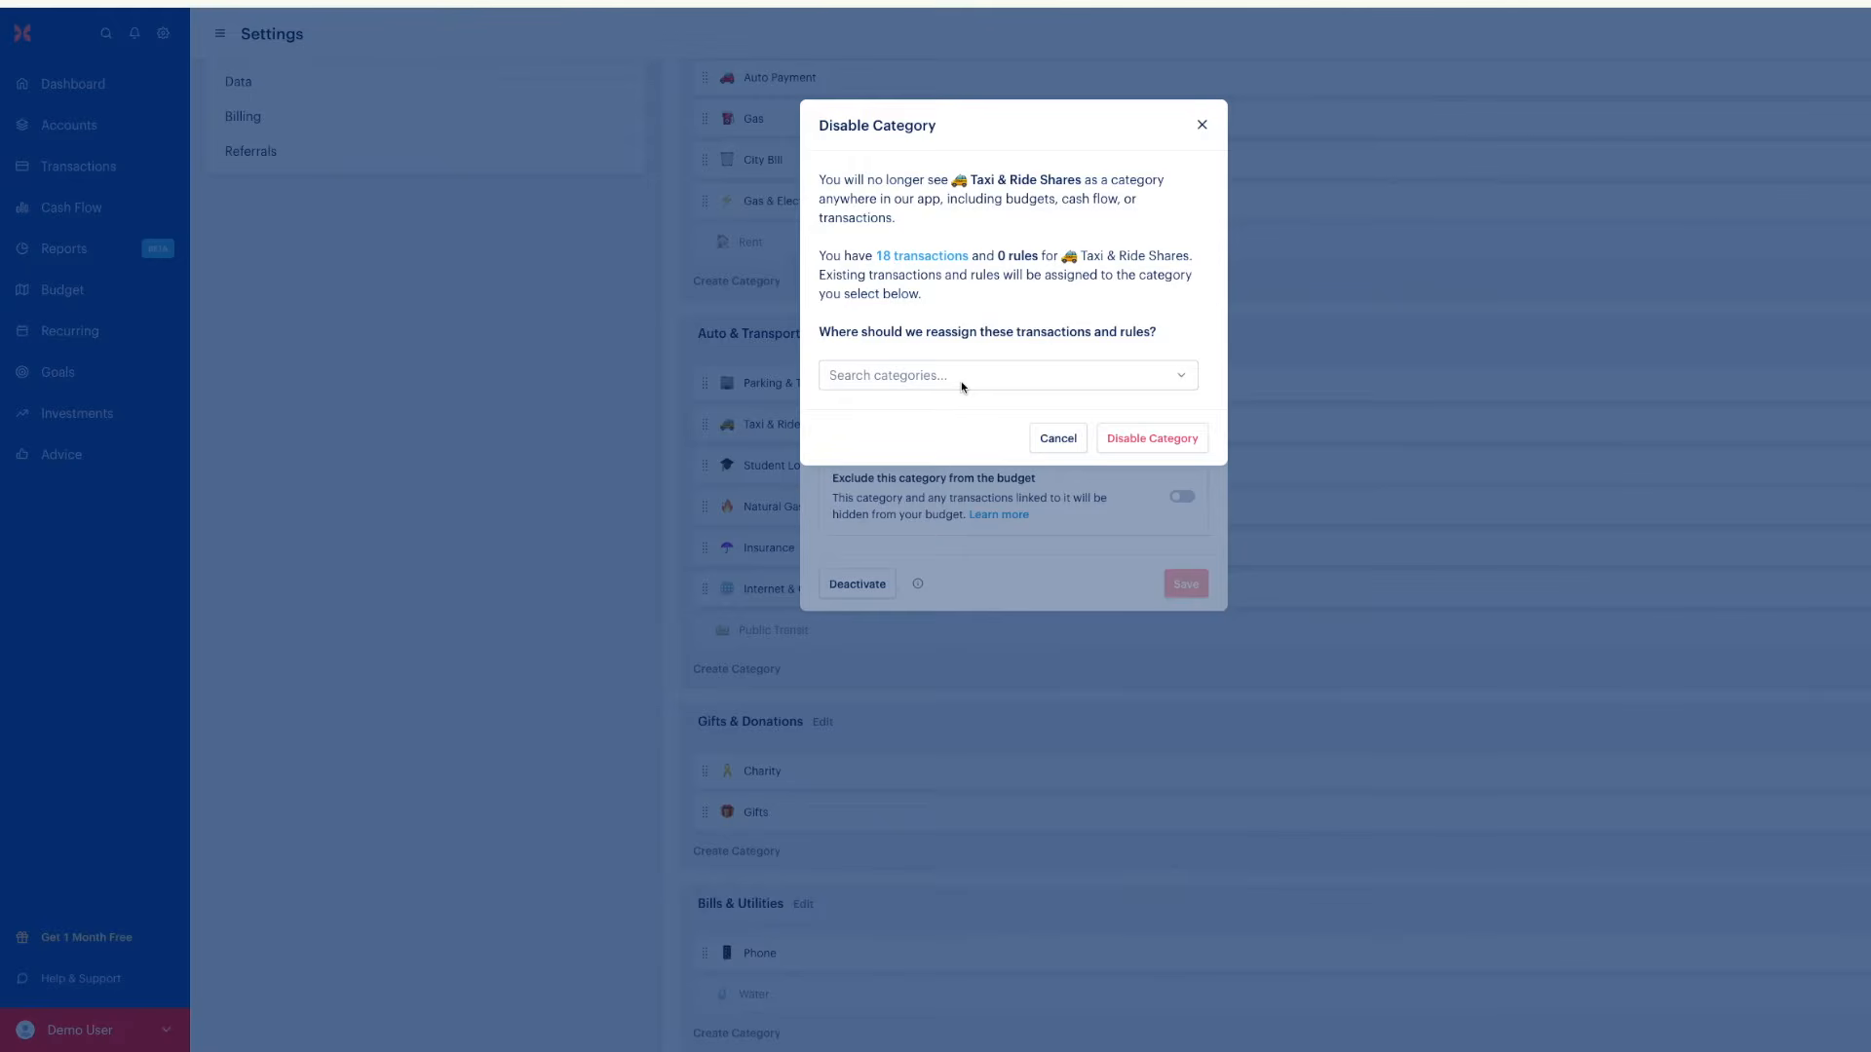
pyautogui.click(961, 382)
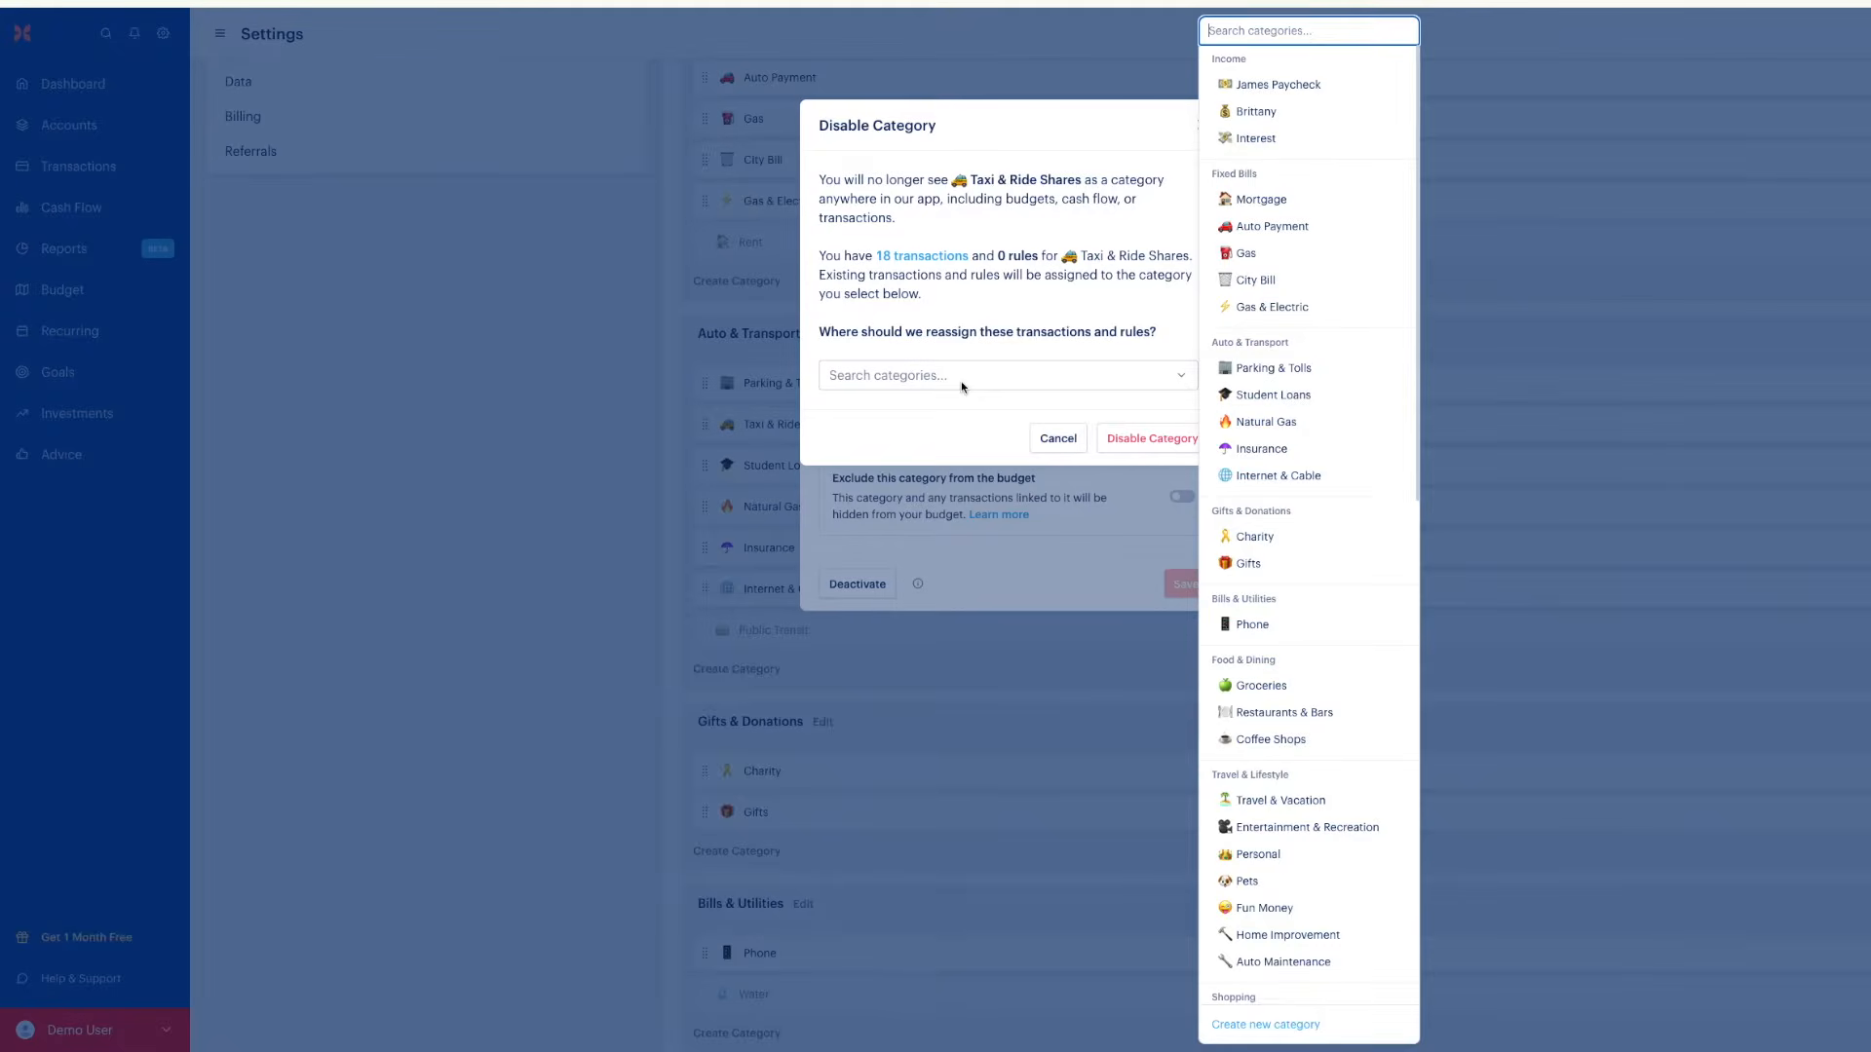
pyautogui.scroll(-2, 1266, 673)
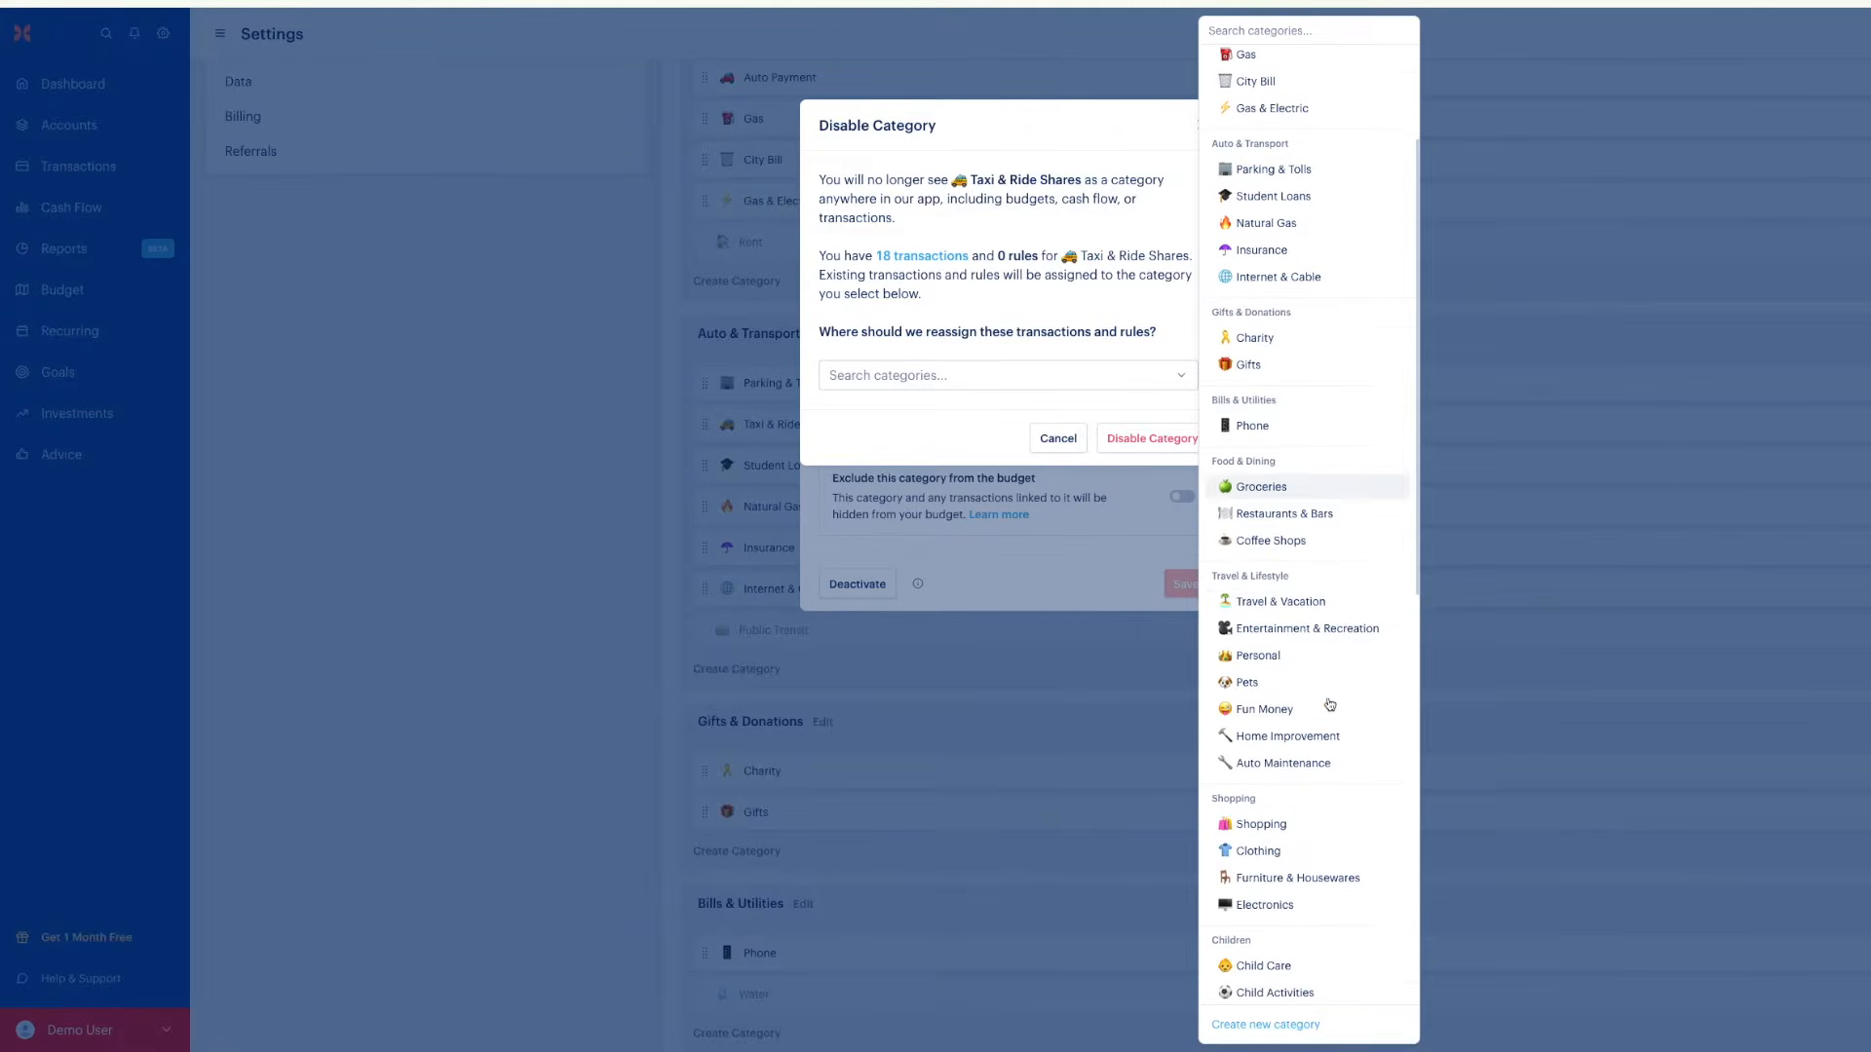
pyautogui.click(1293, 603)
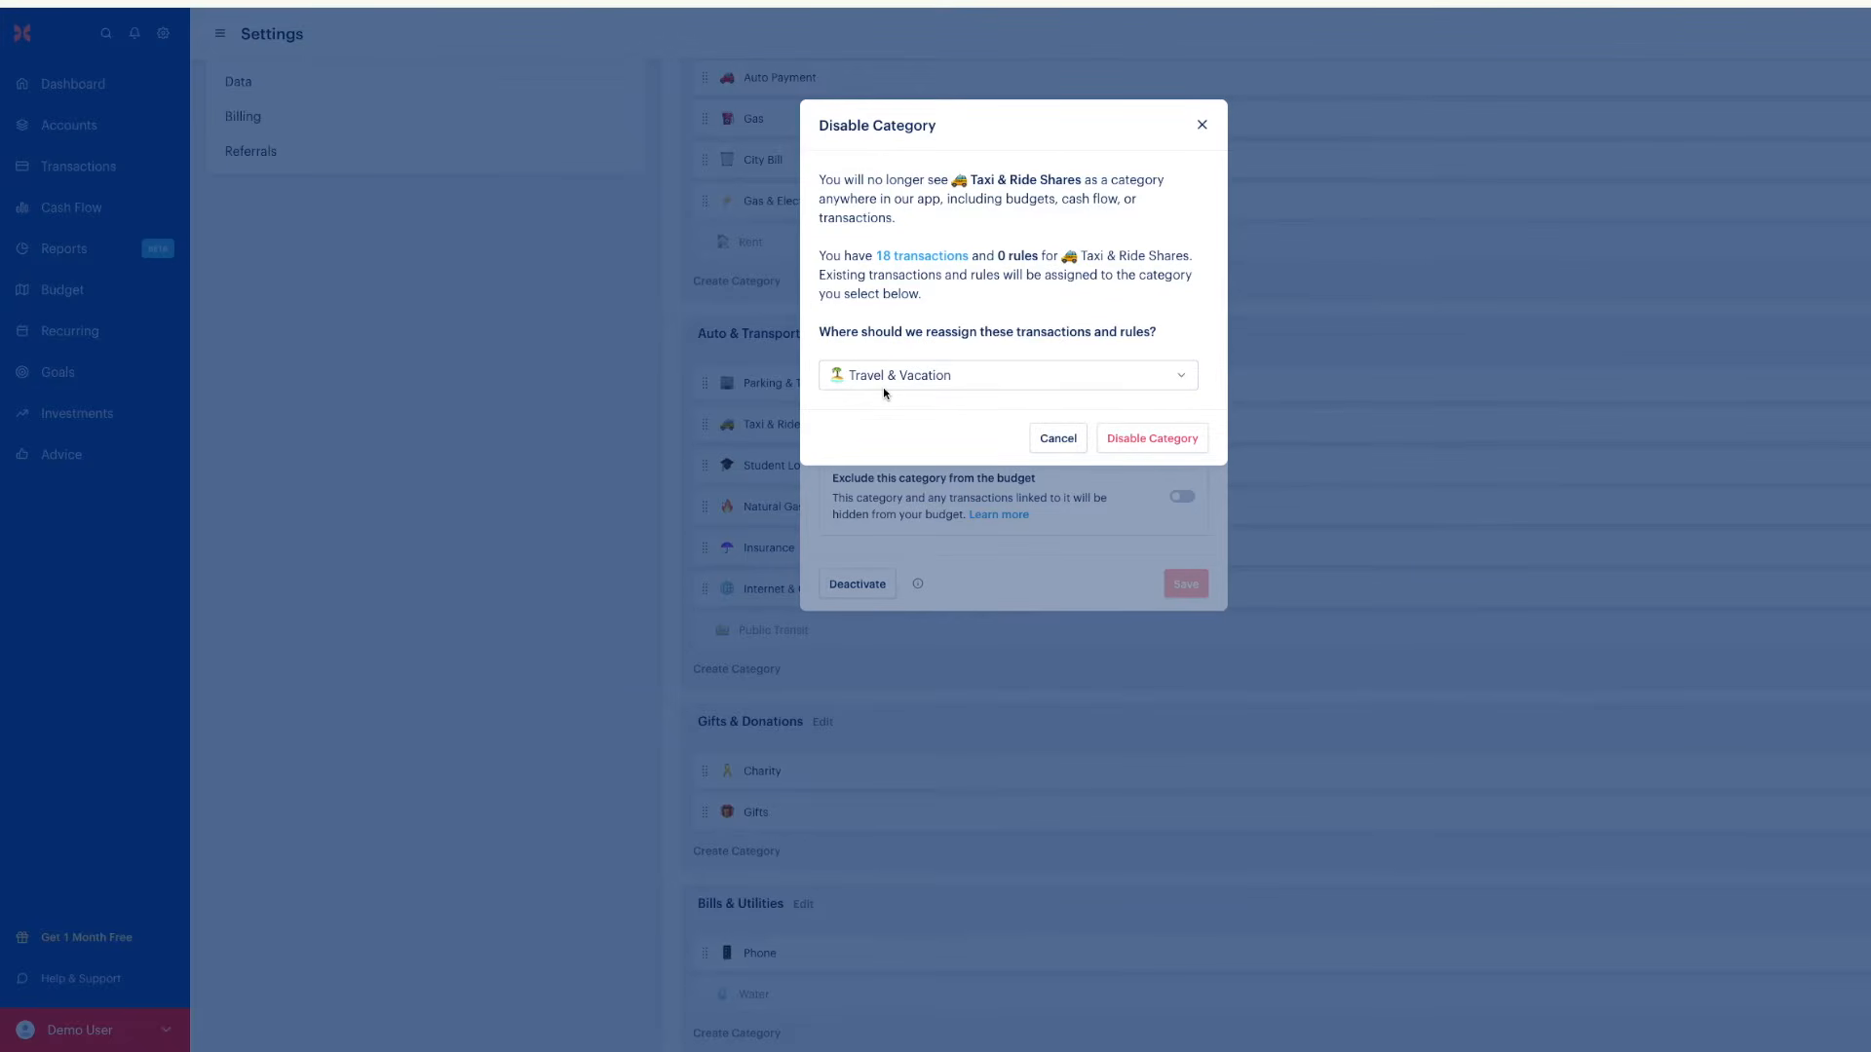
pyautogui.click(1153, 438)
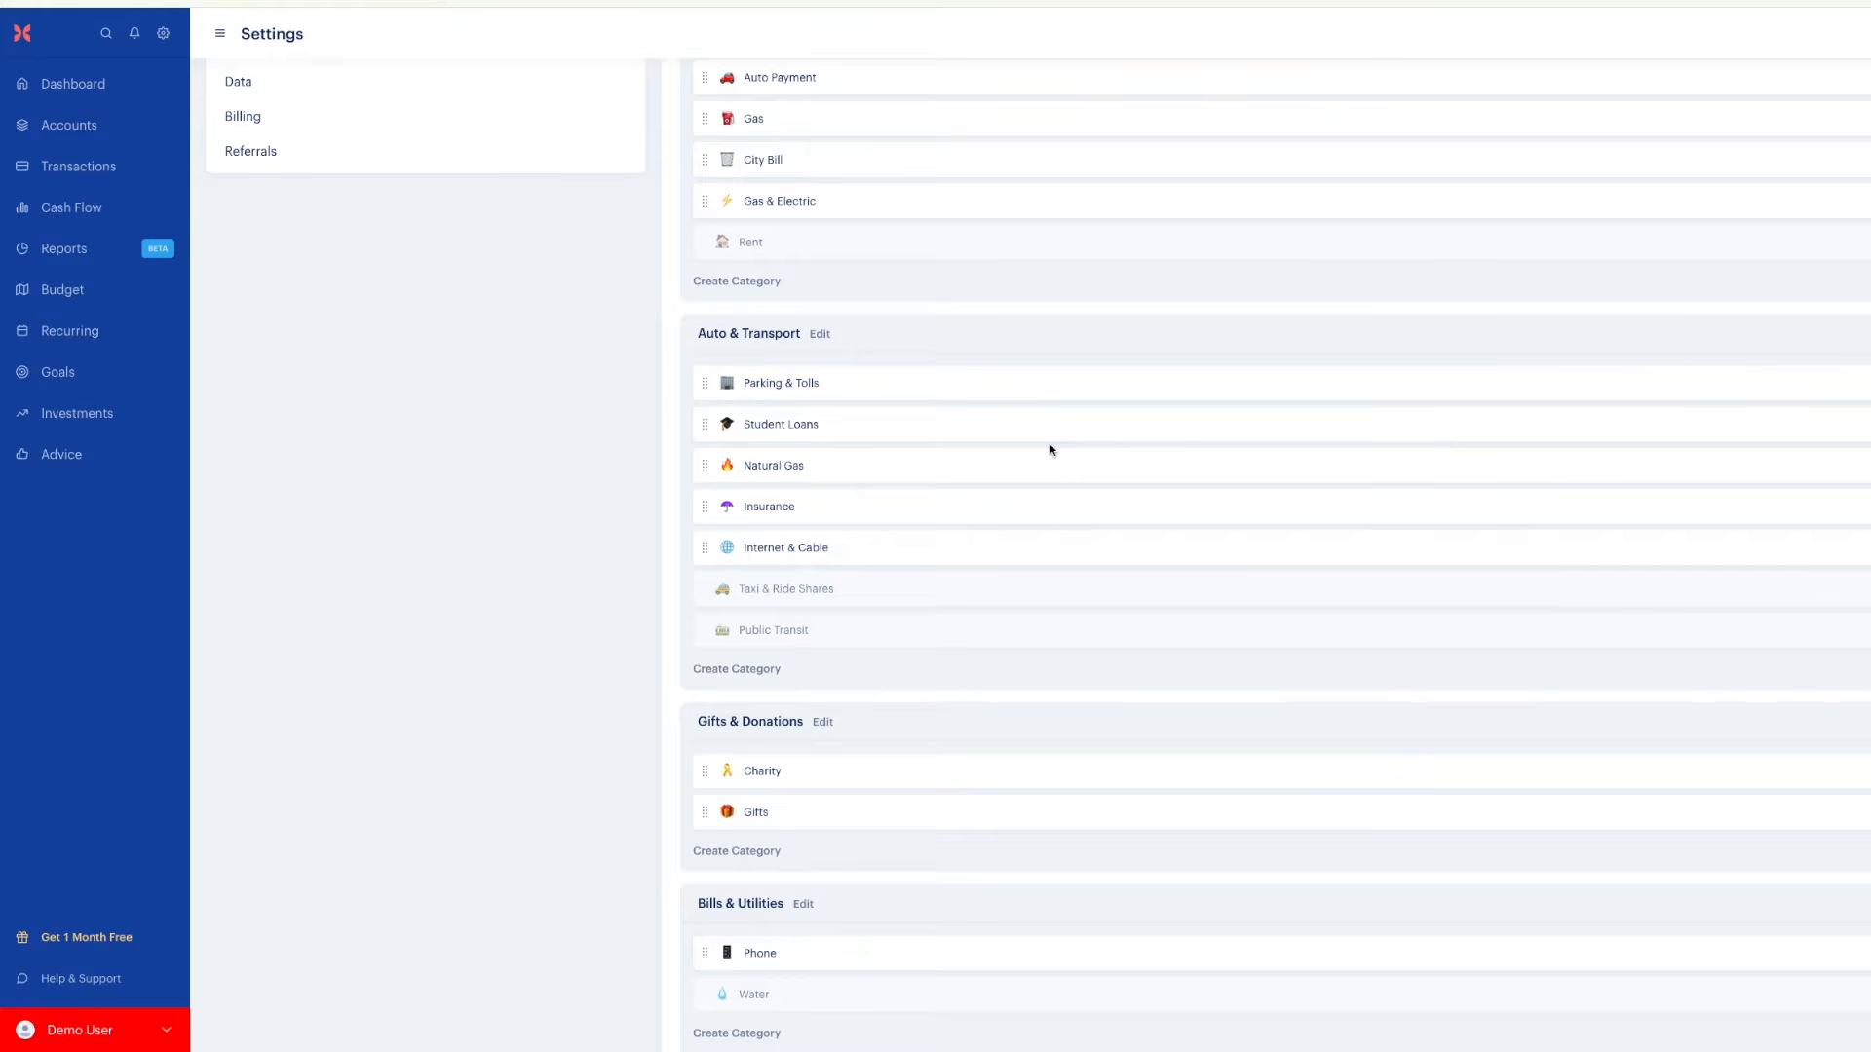
# Move the Charity category from Gifts & Donations up into the Fixed Bills group
pyautogui.scroll(-2, 1051, 449)
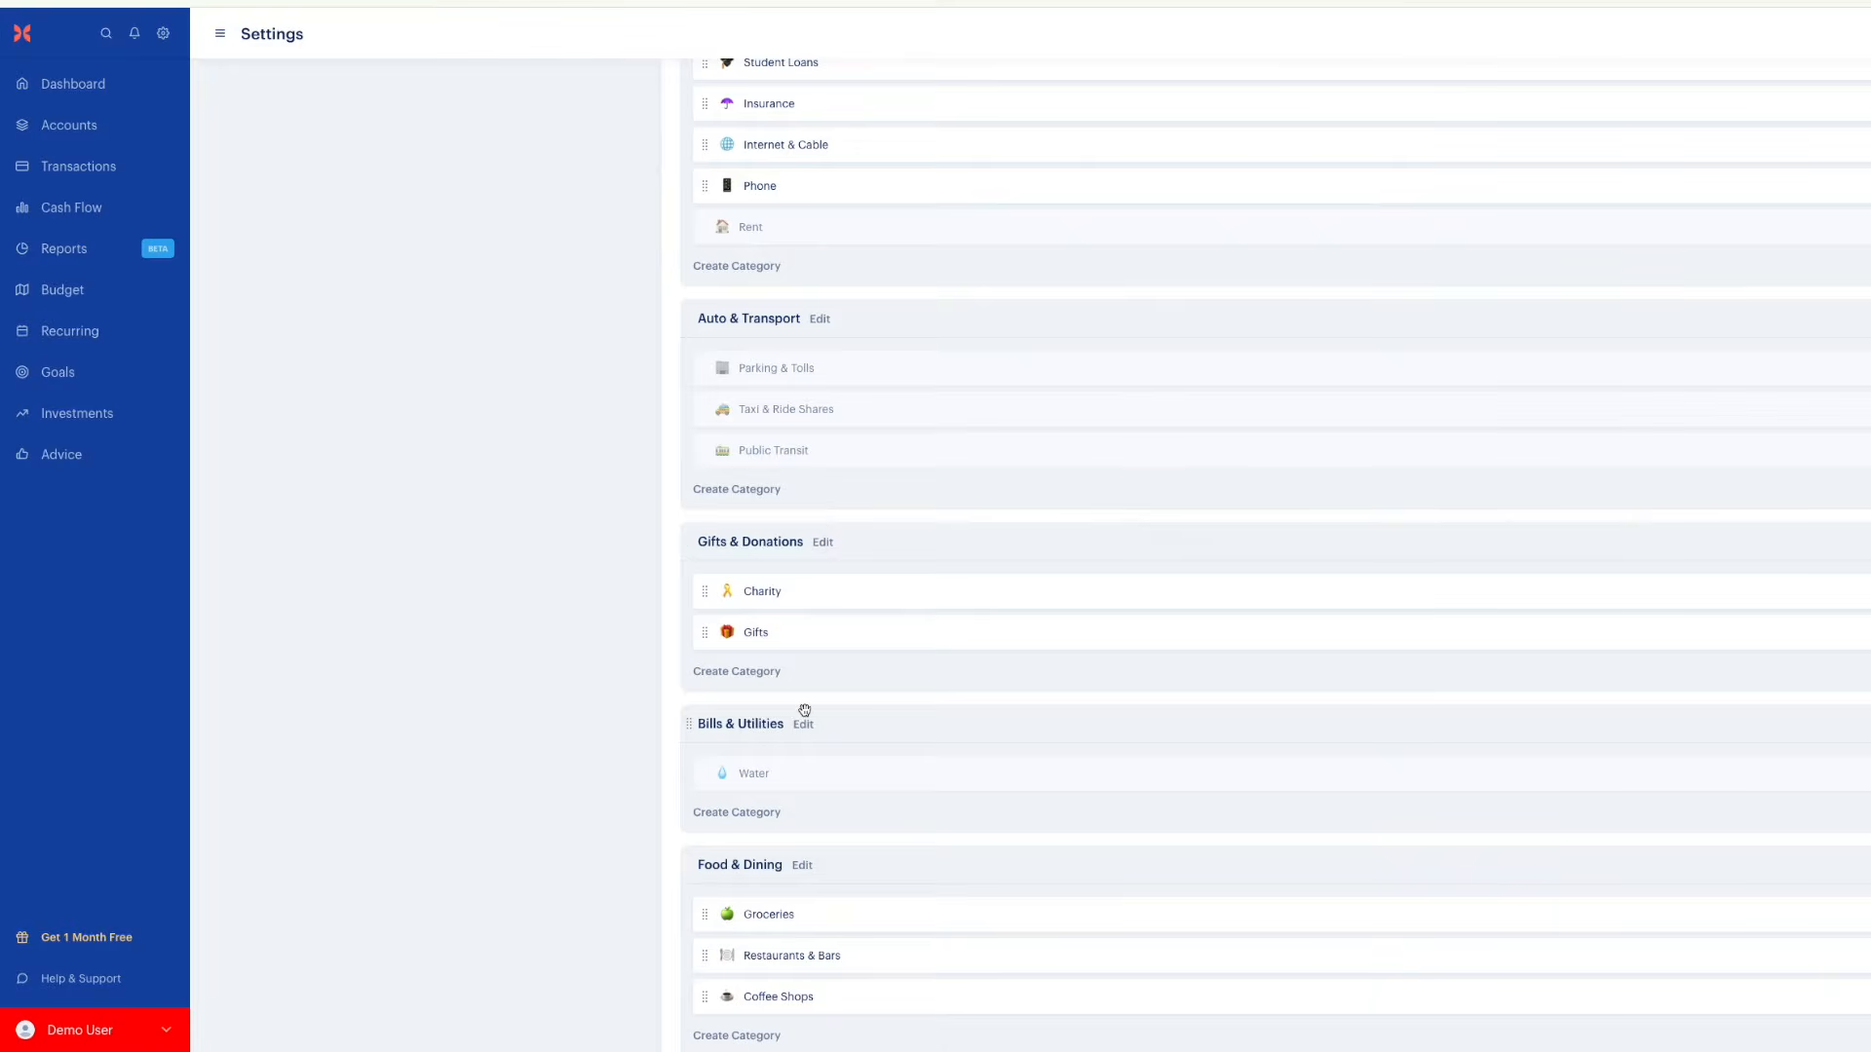
pyautogui.scroll(-2, 803, 713)
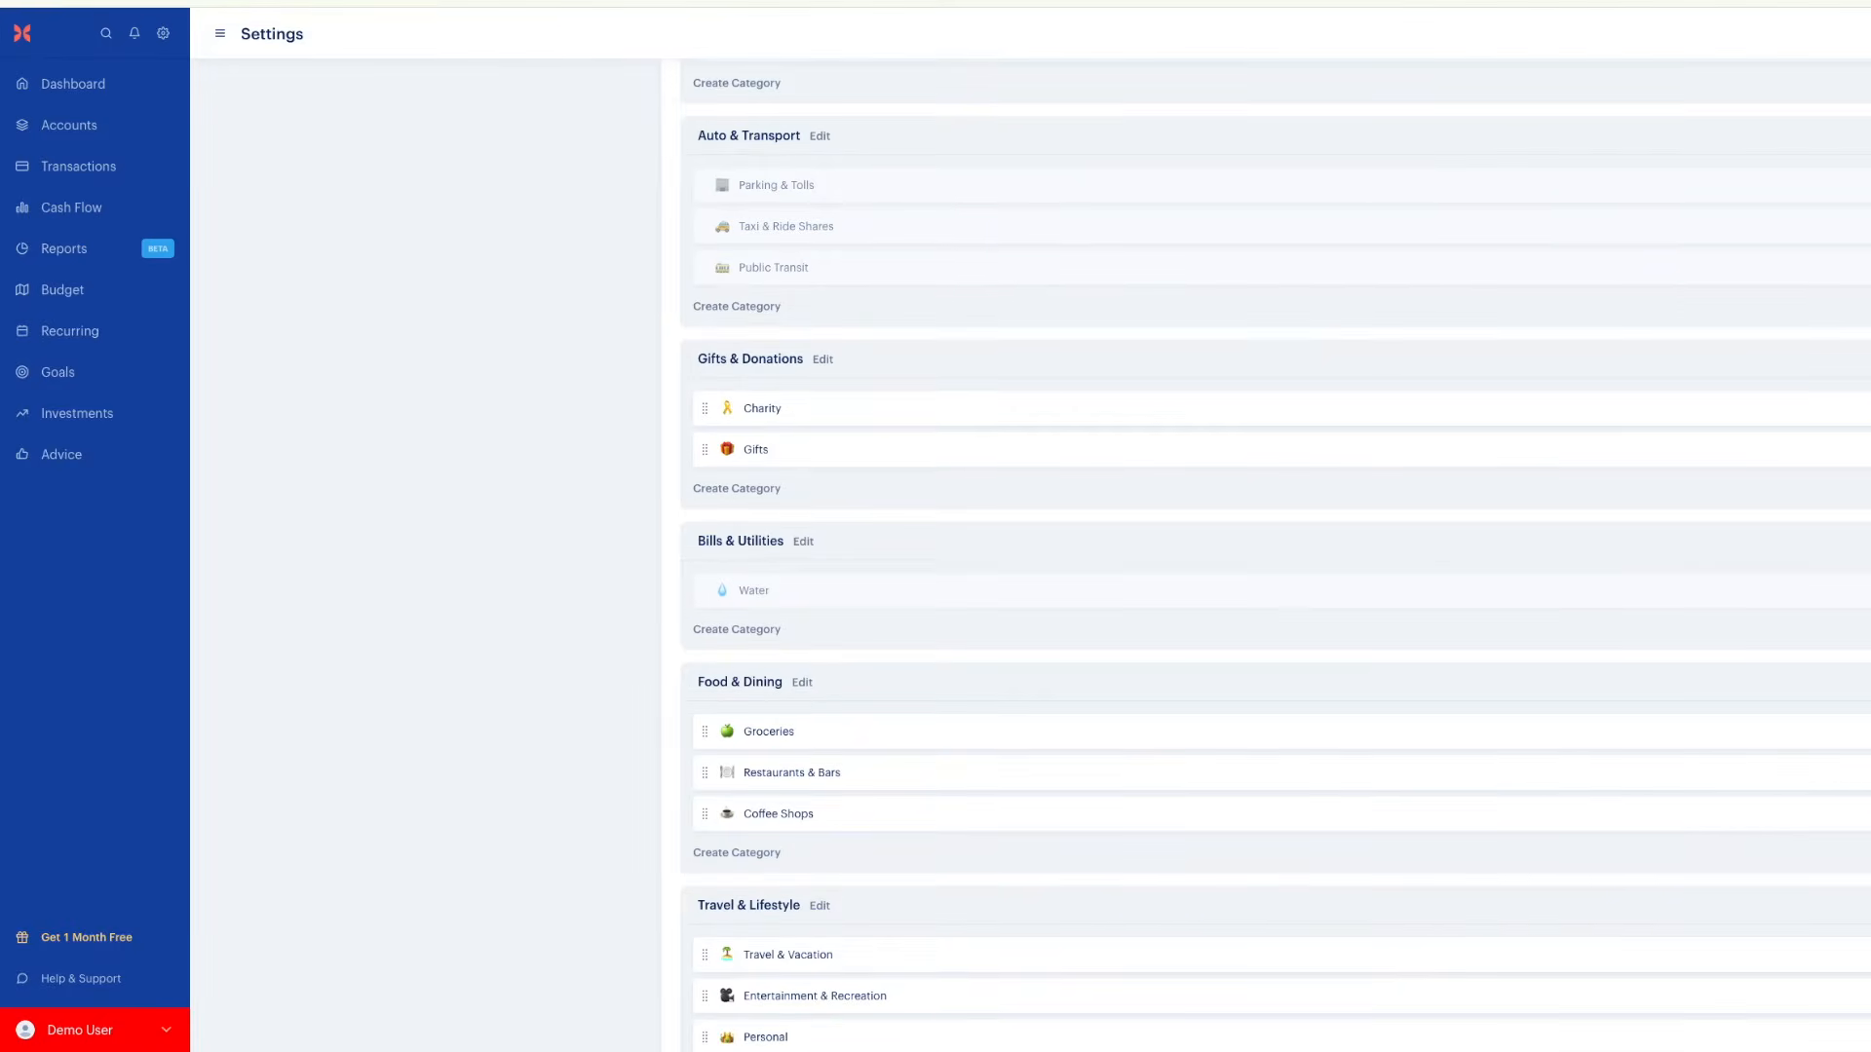
pyautogui.scroll(1, 1023, 400)
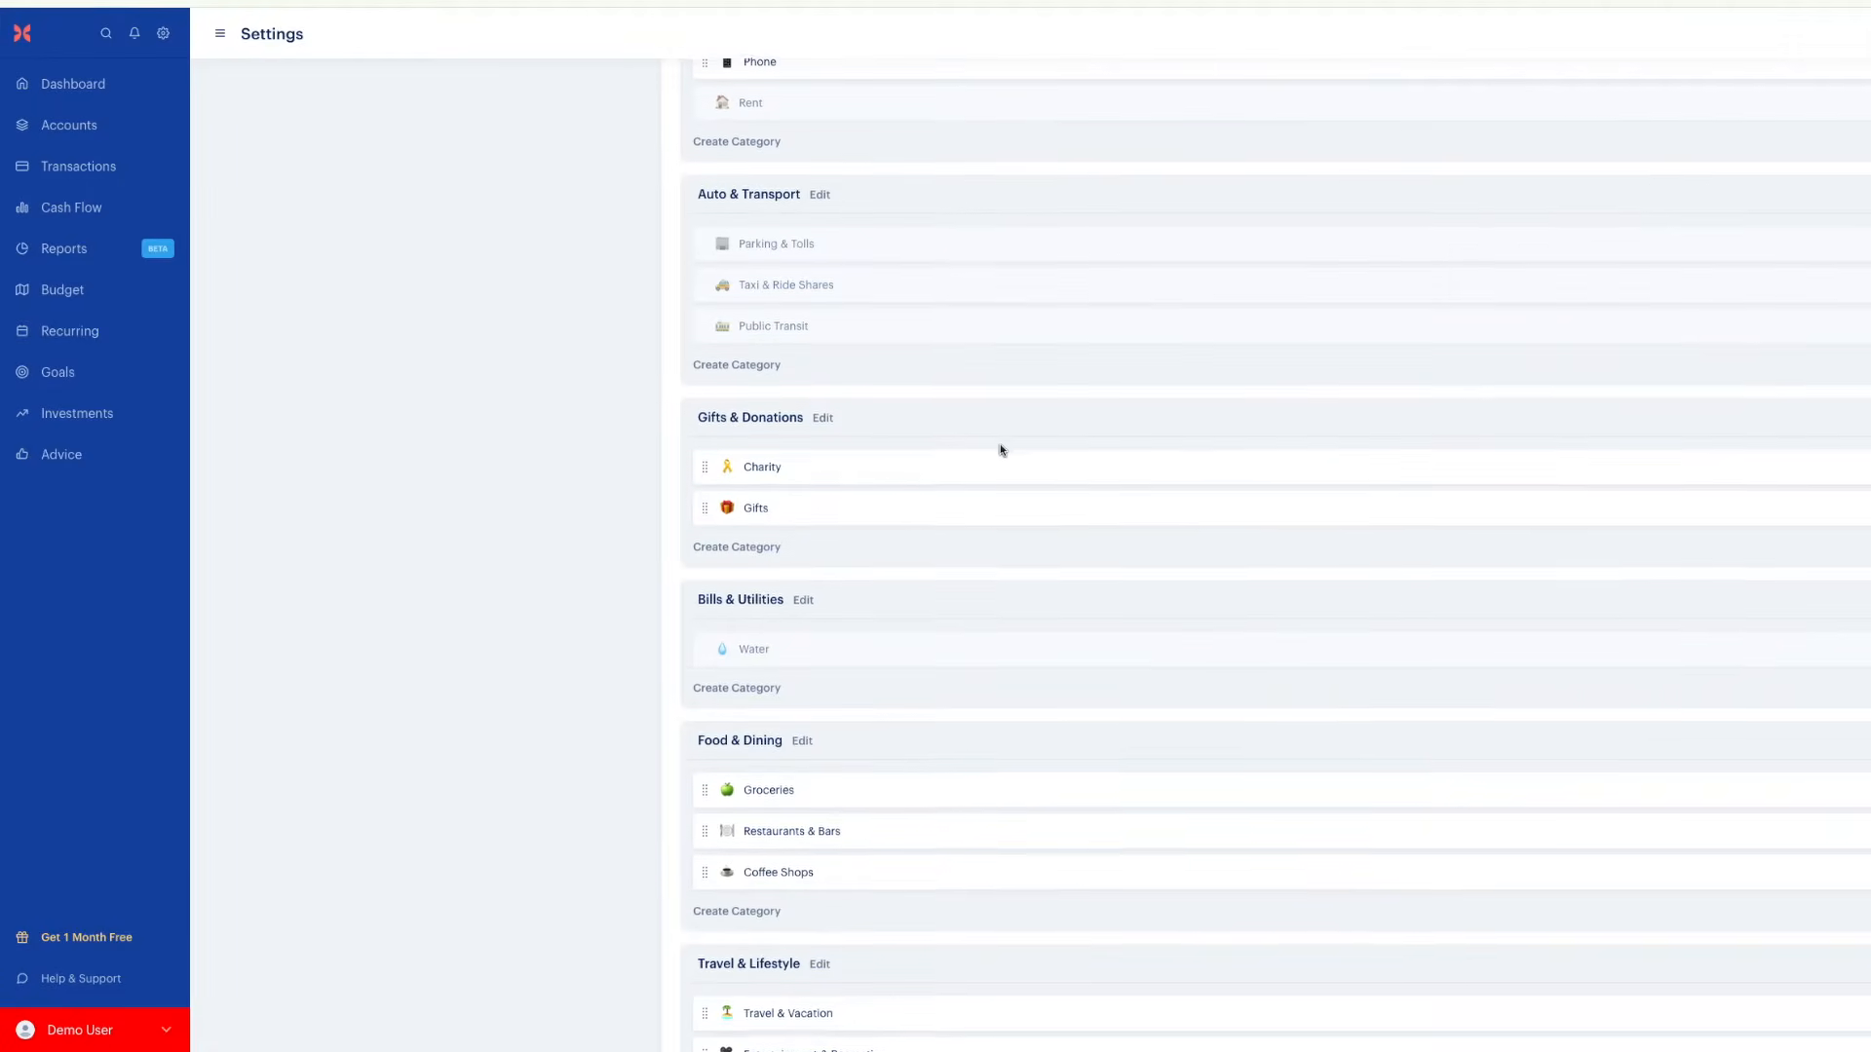
pyautogui.click(758, 468)
pyautogui.moveTo(761, 475); pyautogui.dragTo(770, 339)
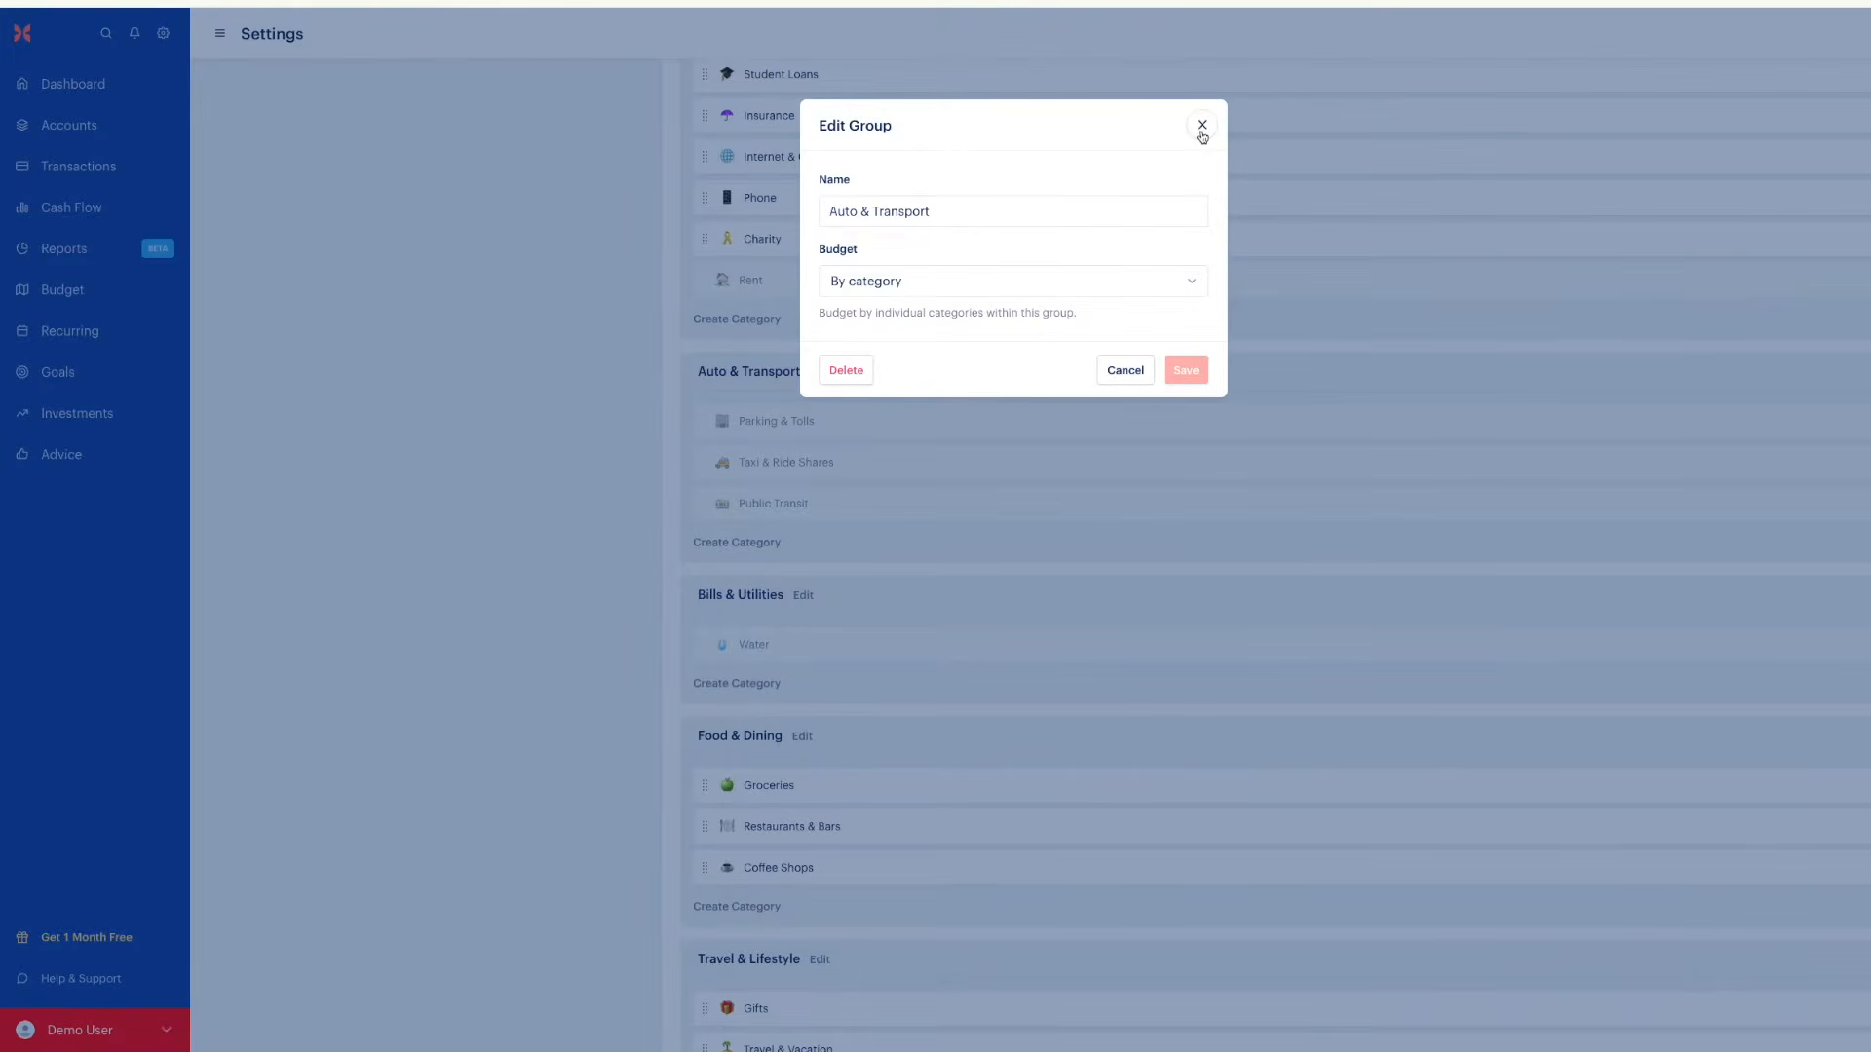
# Delete the Bills & Utilities group, moving its Water category to Other, and delete the Auto & Transport group
pyautogui.click(1202, 125)
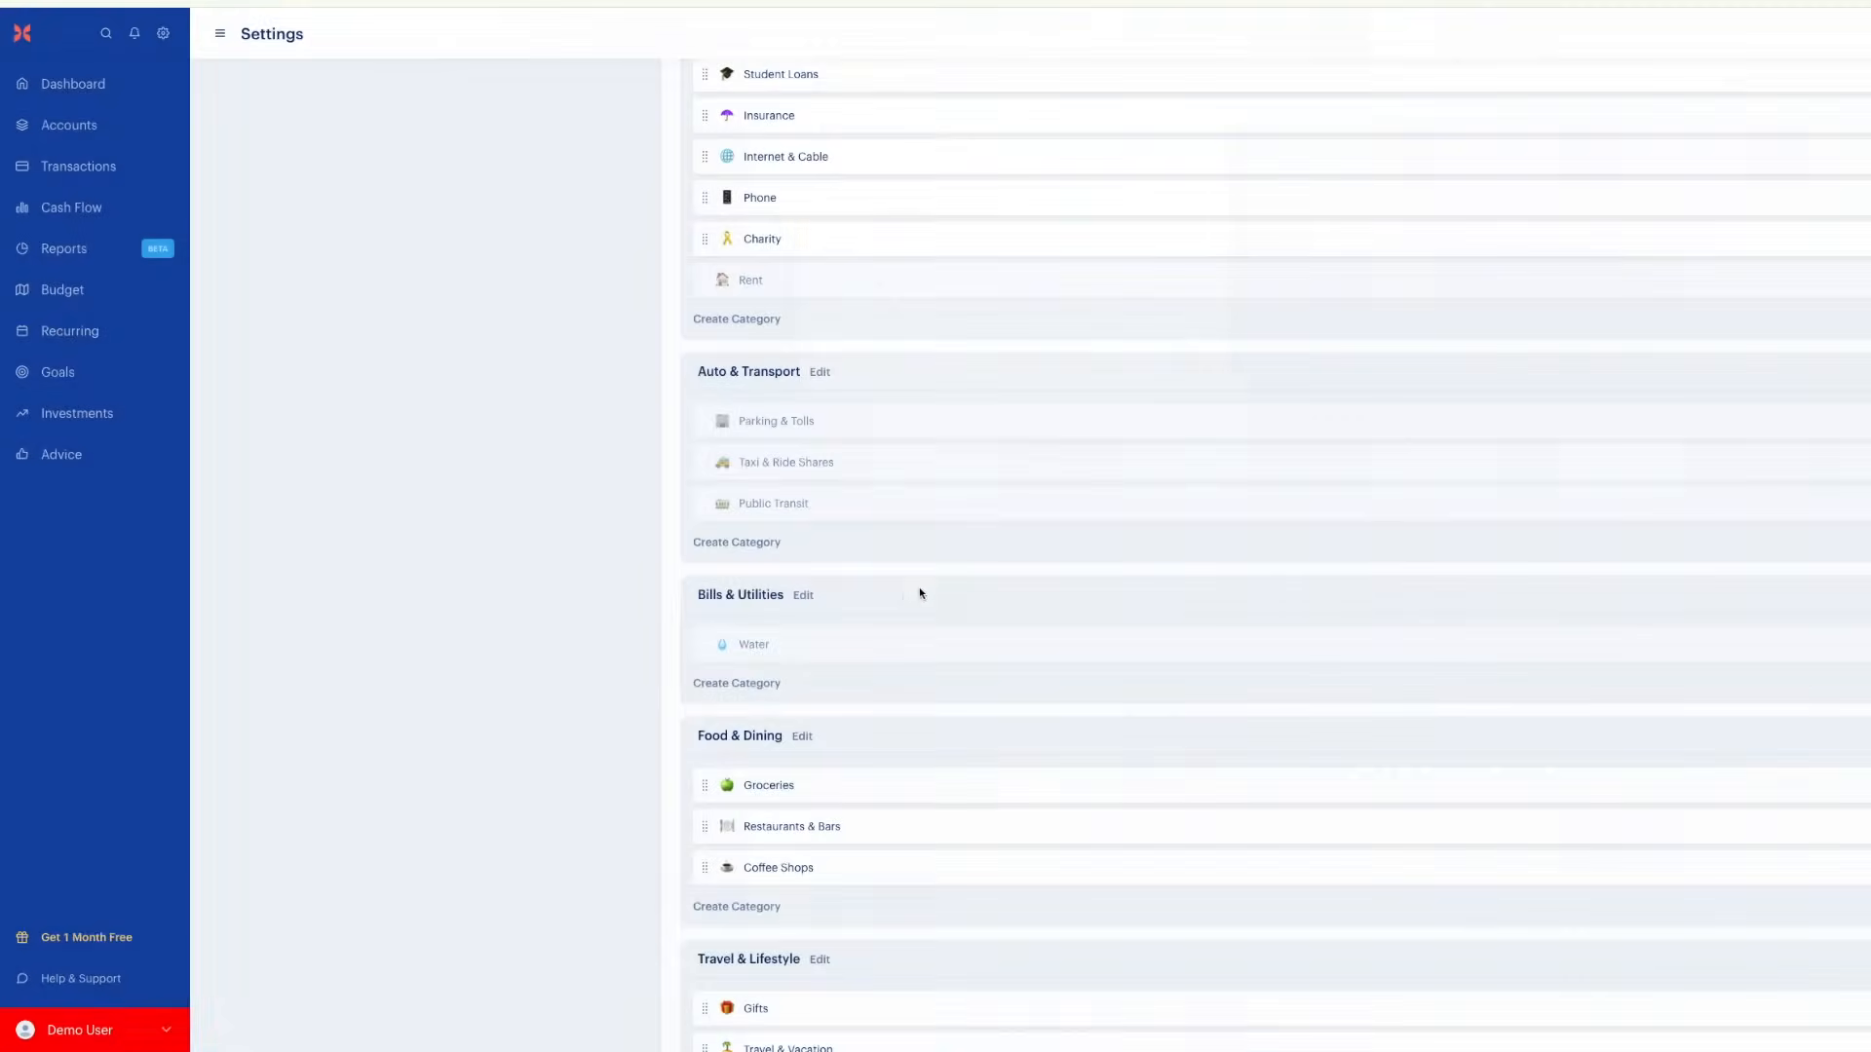
pyautogui.click(804, 596)
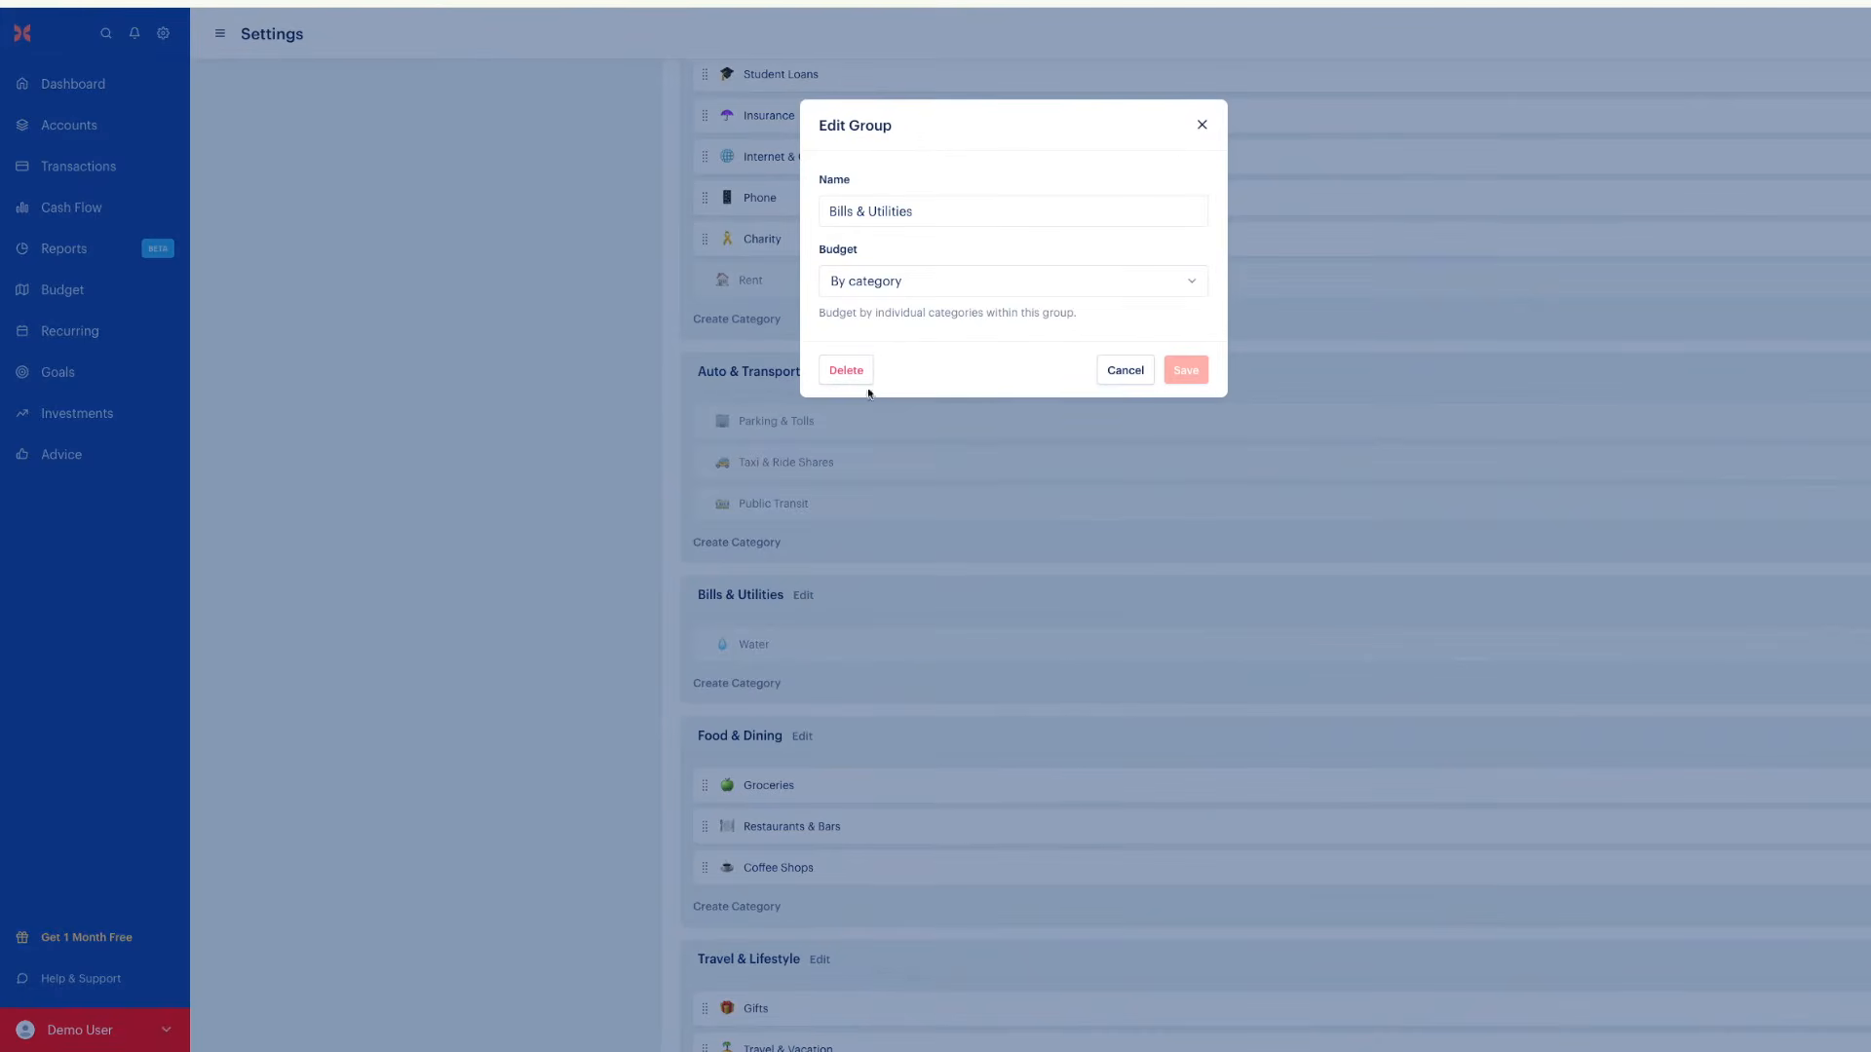
pyautogui.click(860, 372)
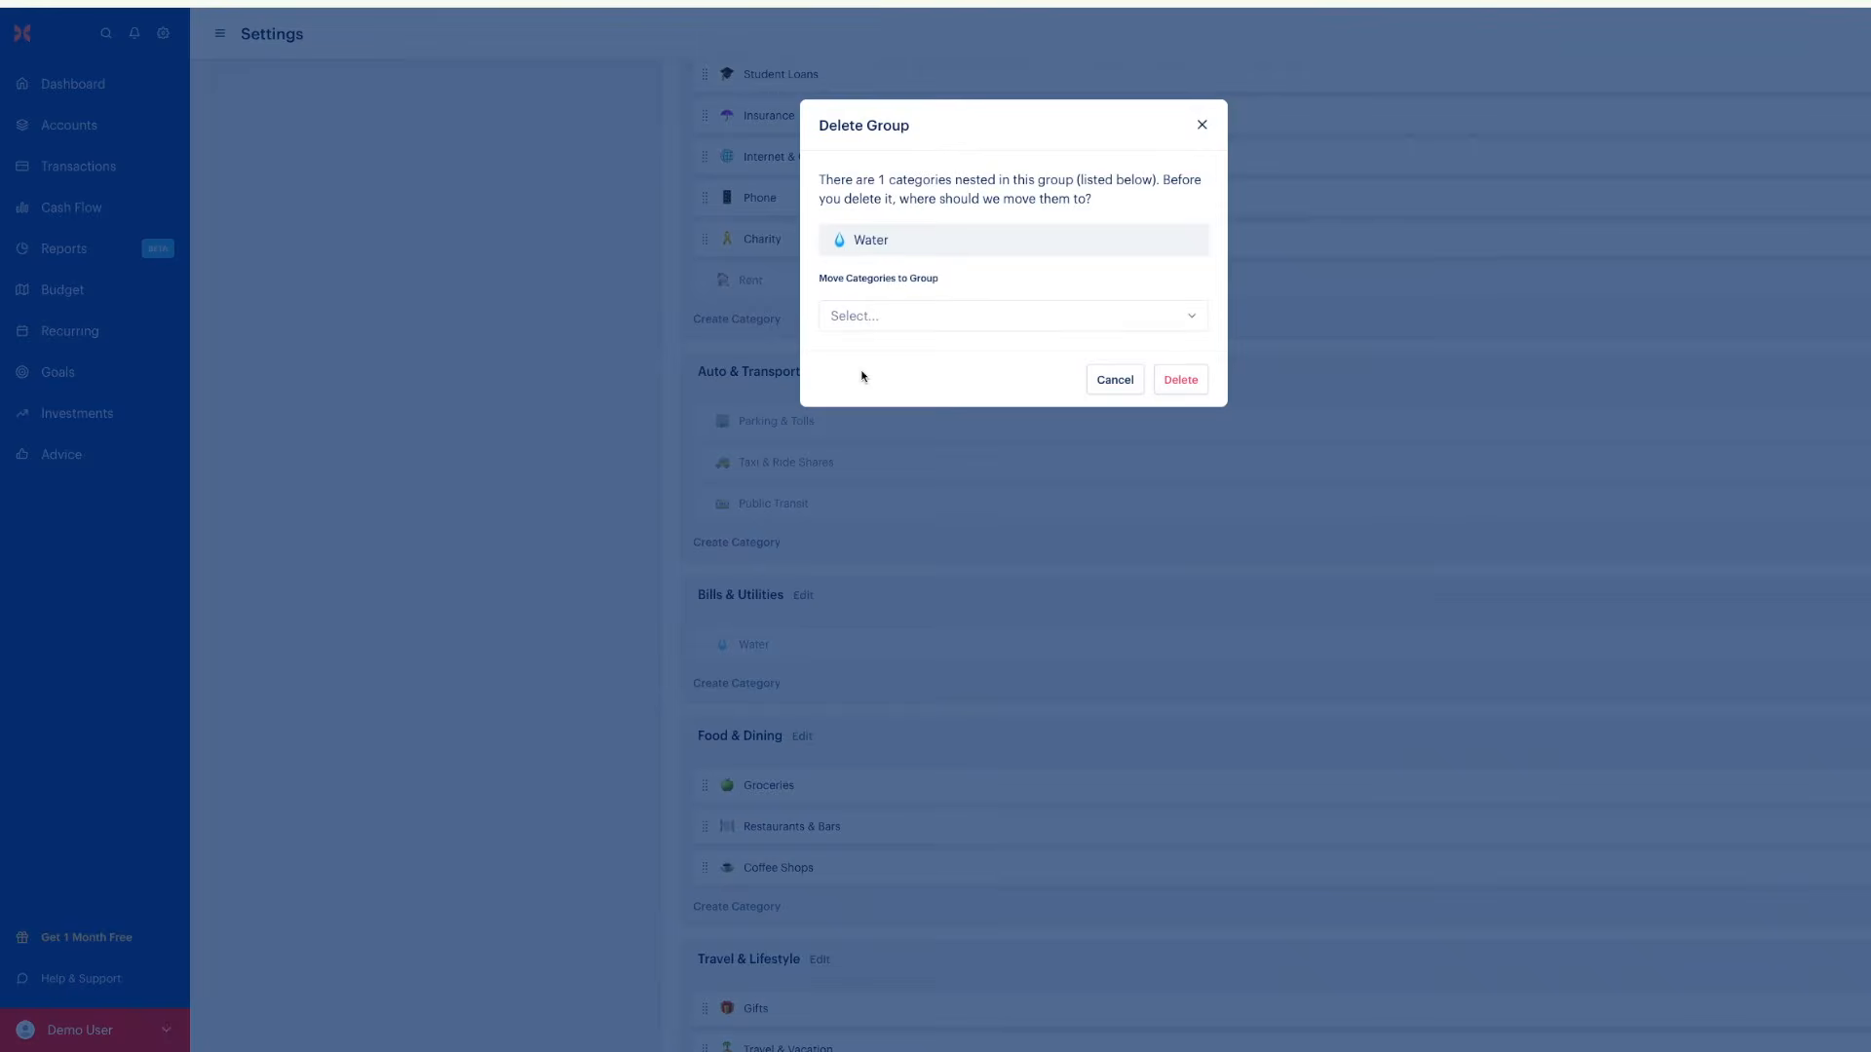
pyautogui.click(1091, 320)
pyautogui.scroll(-3, 1094, 453)
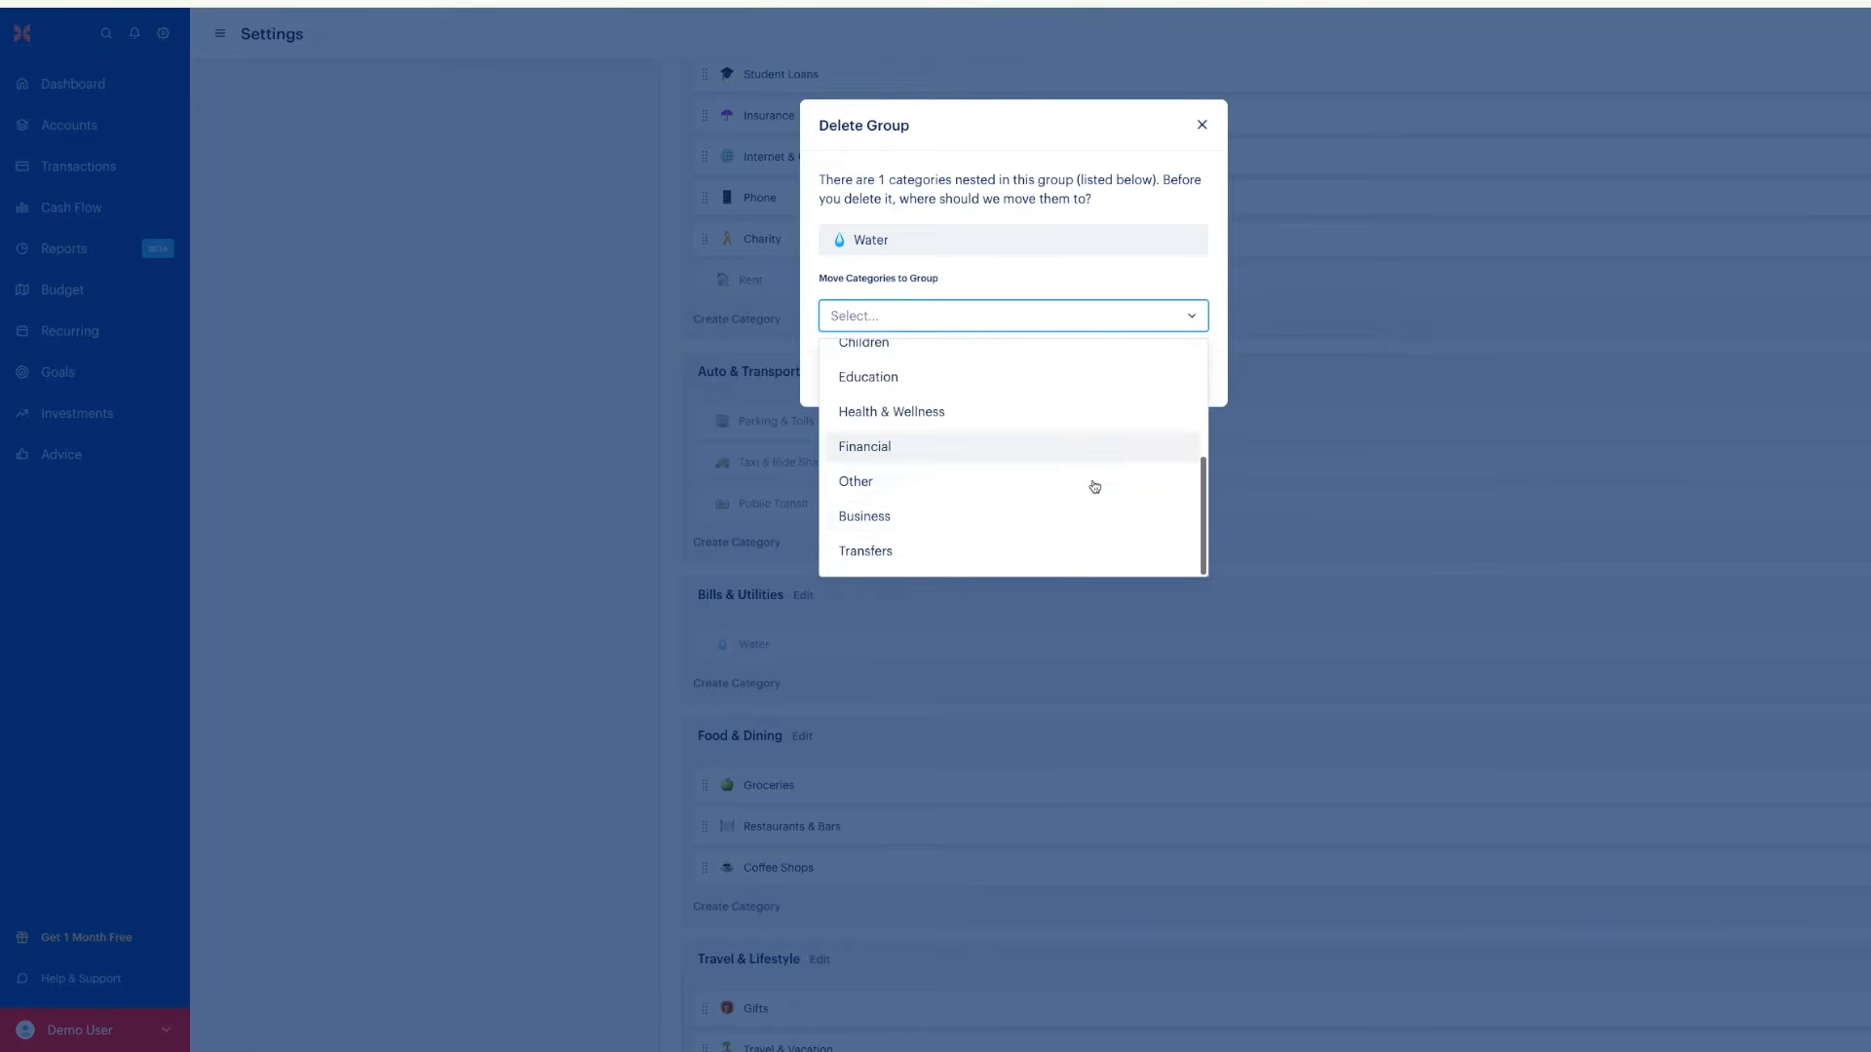
pyautogui.click(898, 492)
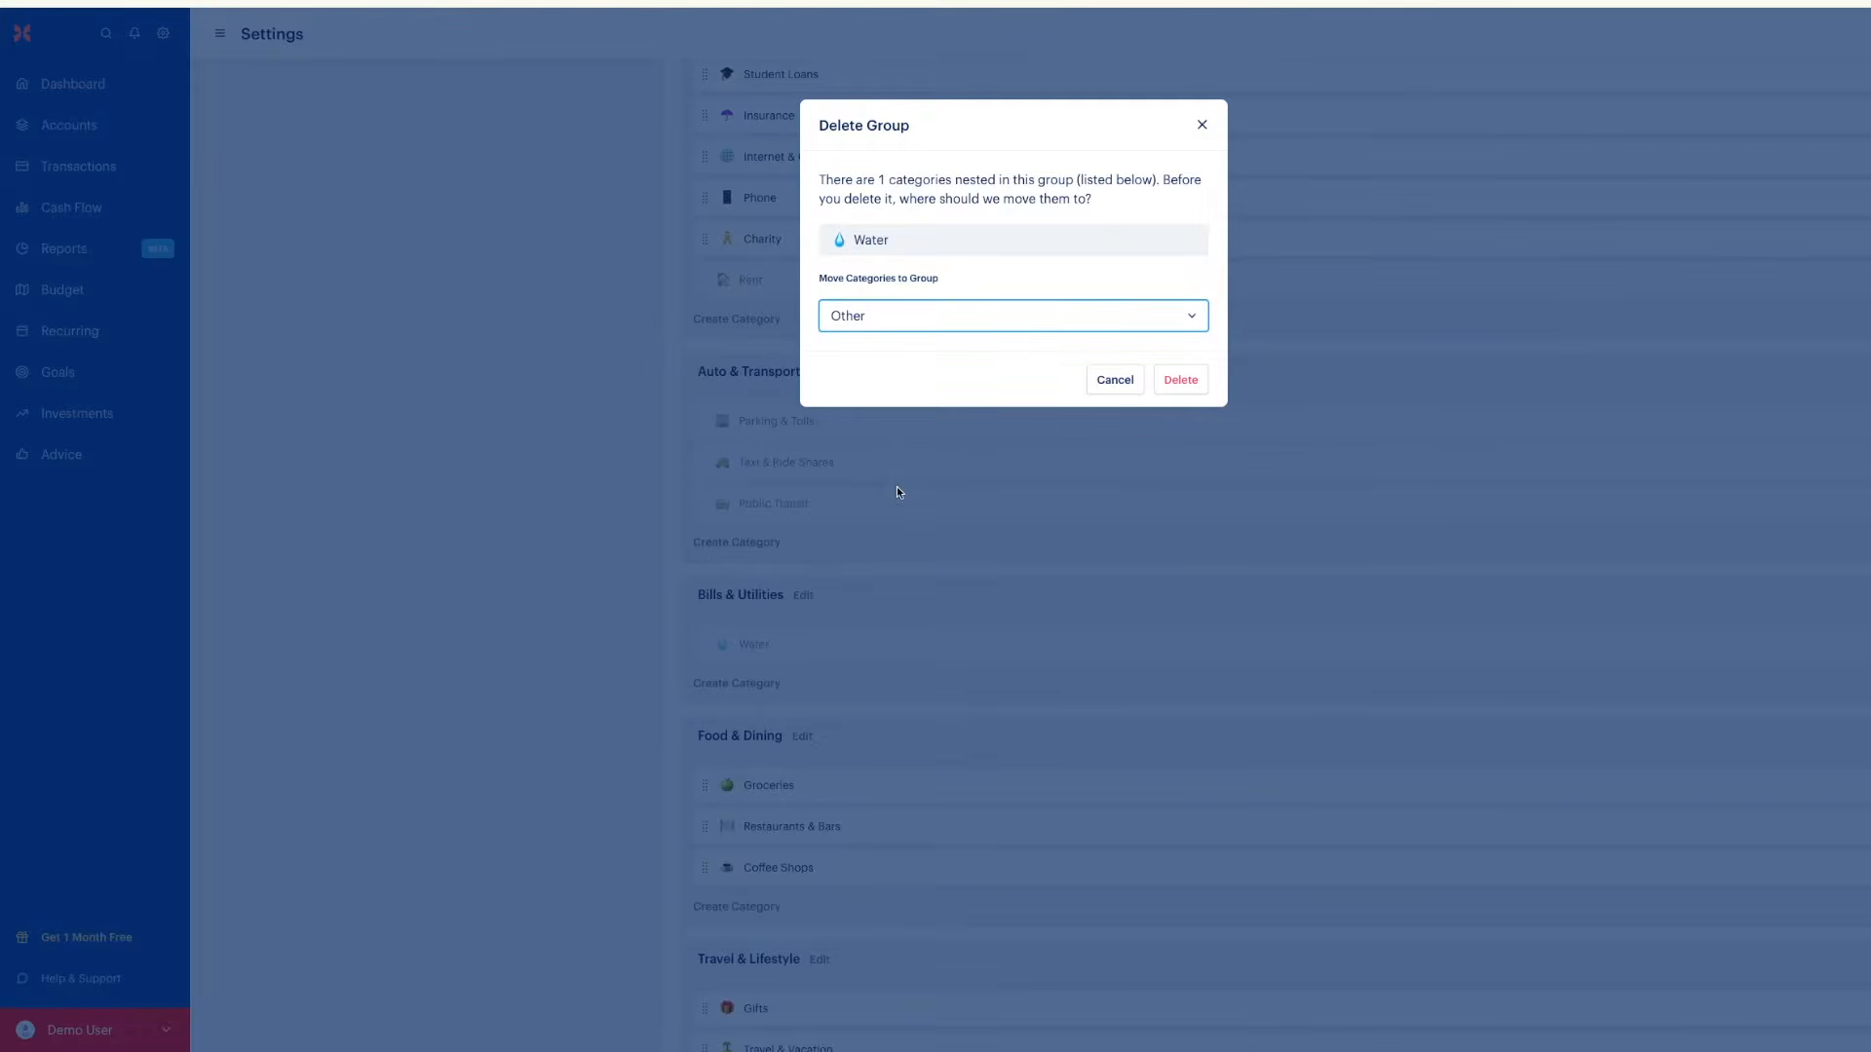
pyautogui.click(1181, 380)
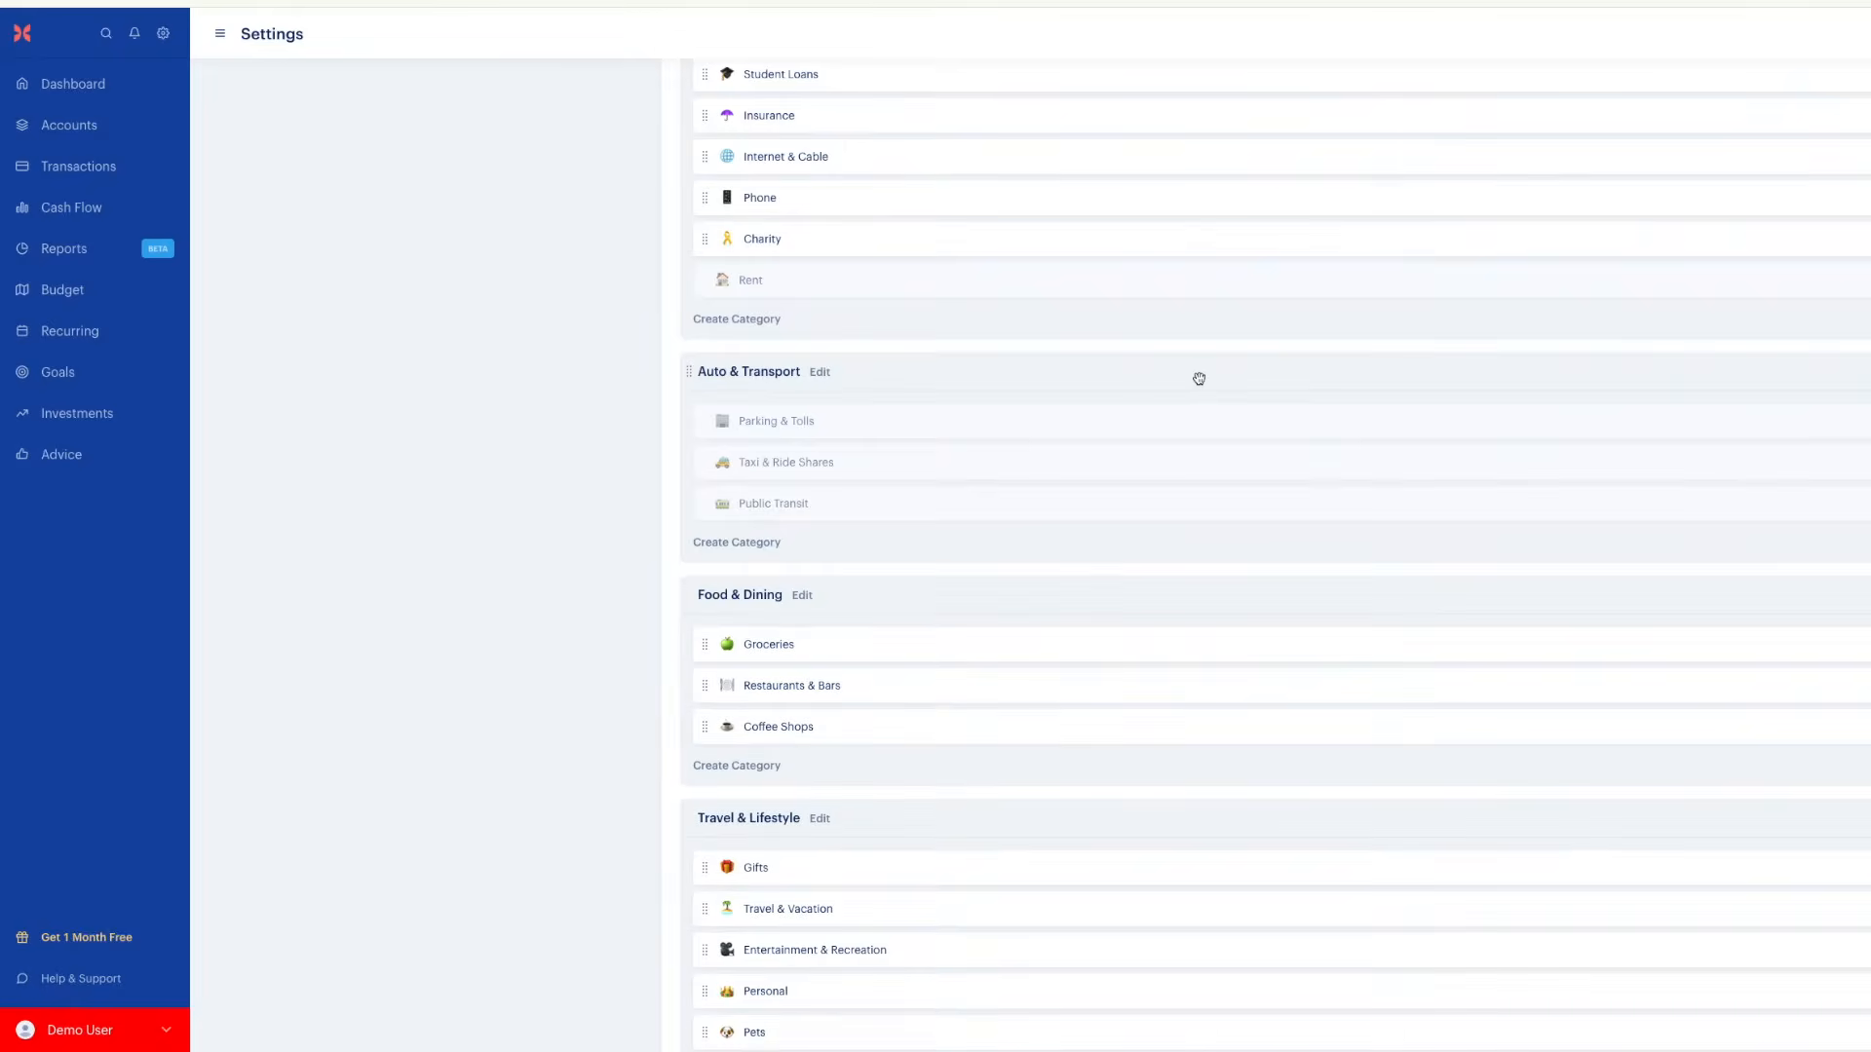
pyautogui.click(827, 374)
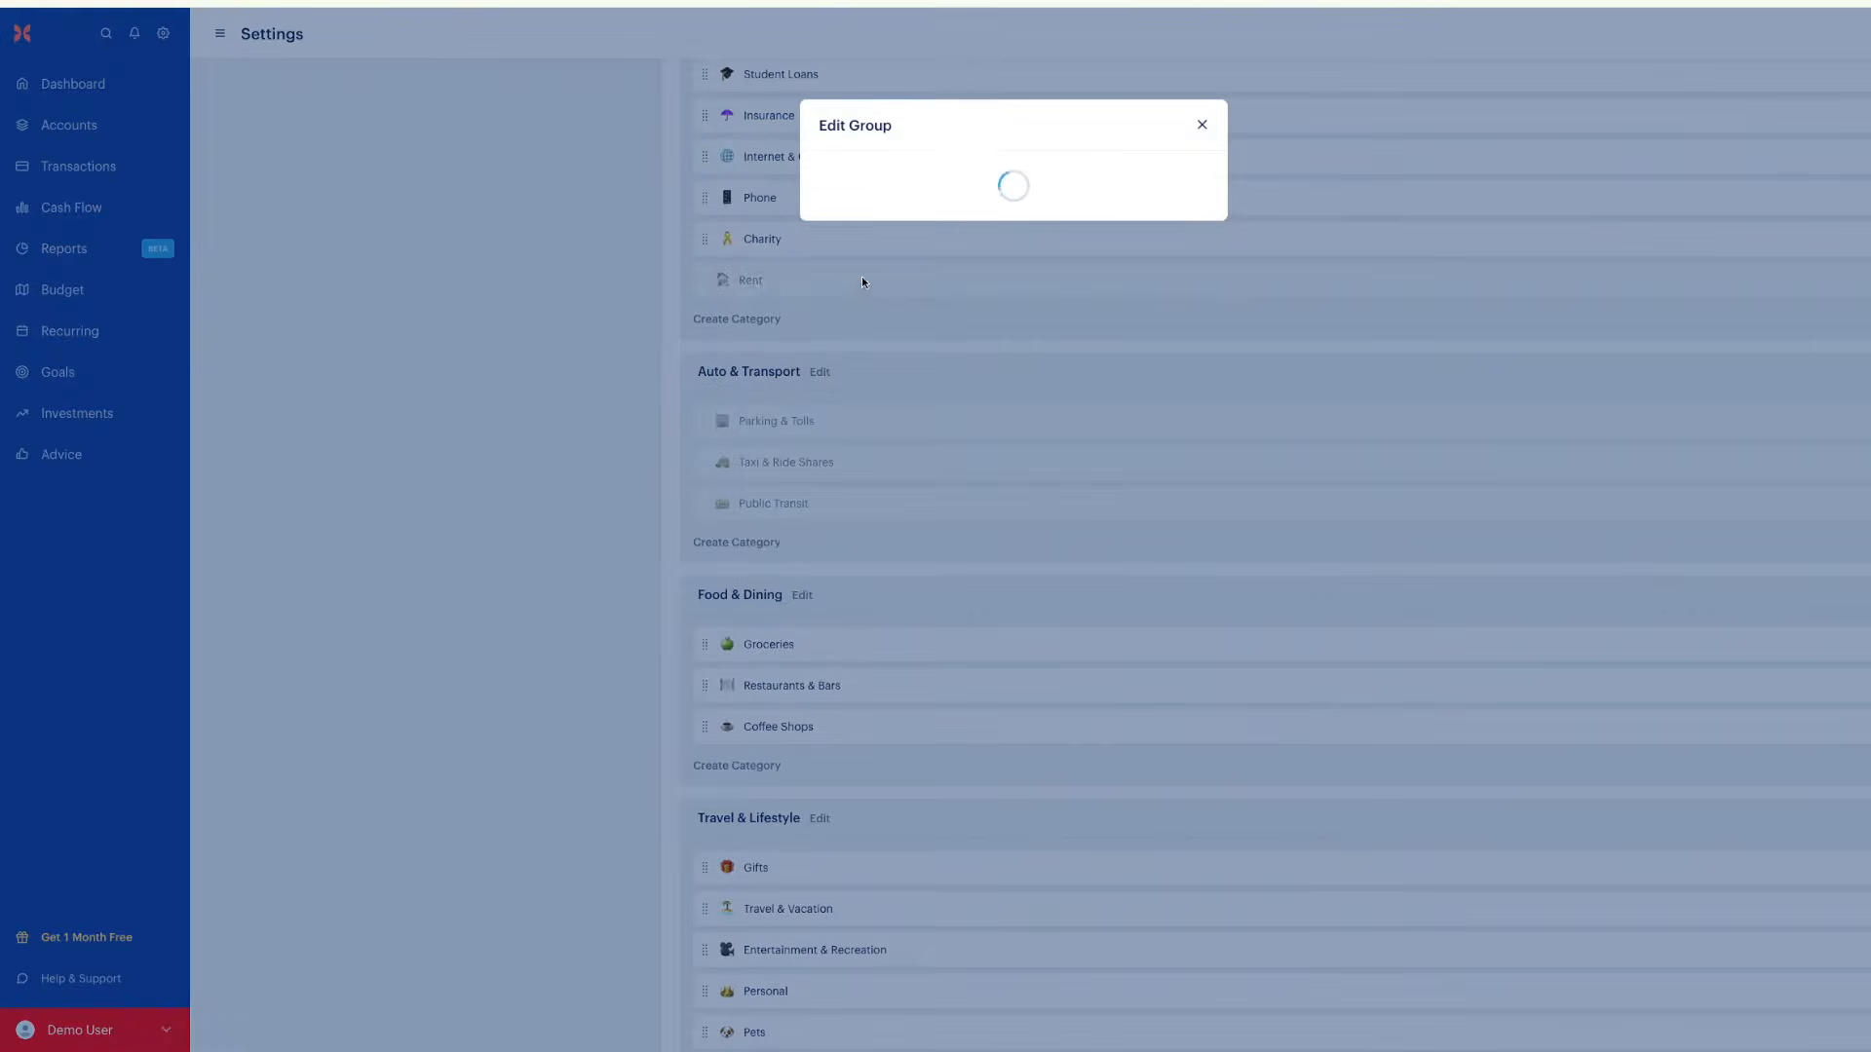
pyautogui.click(866, 375)
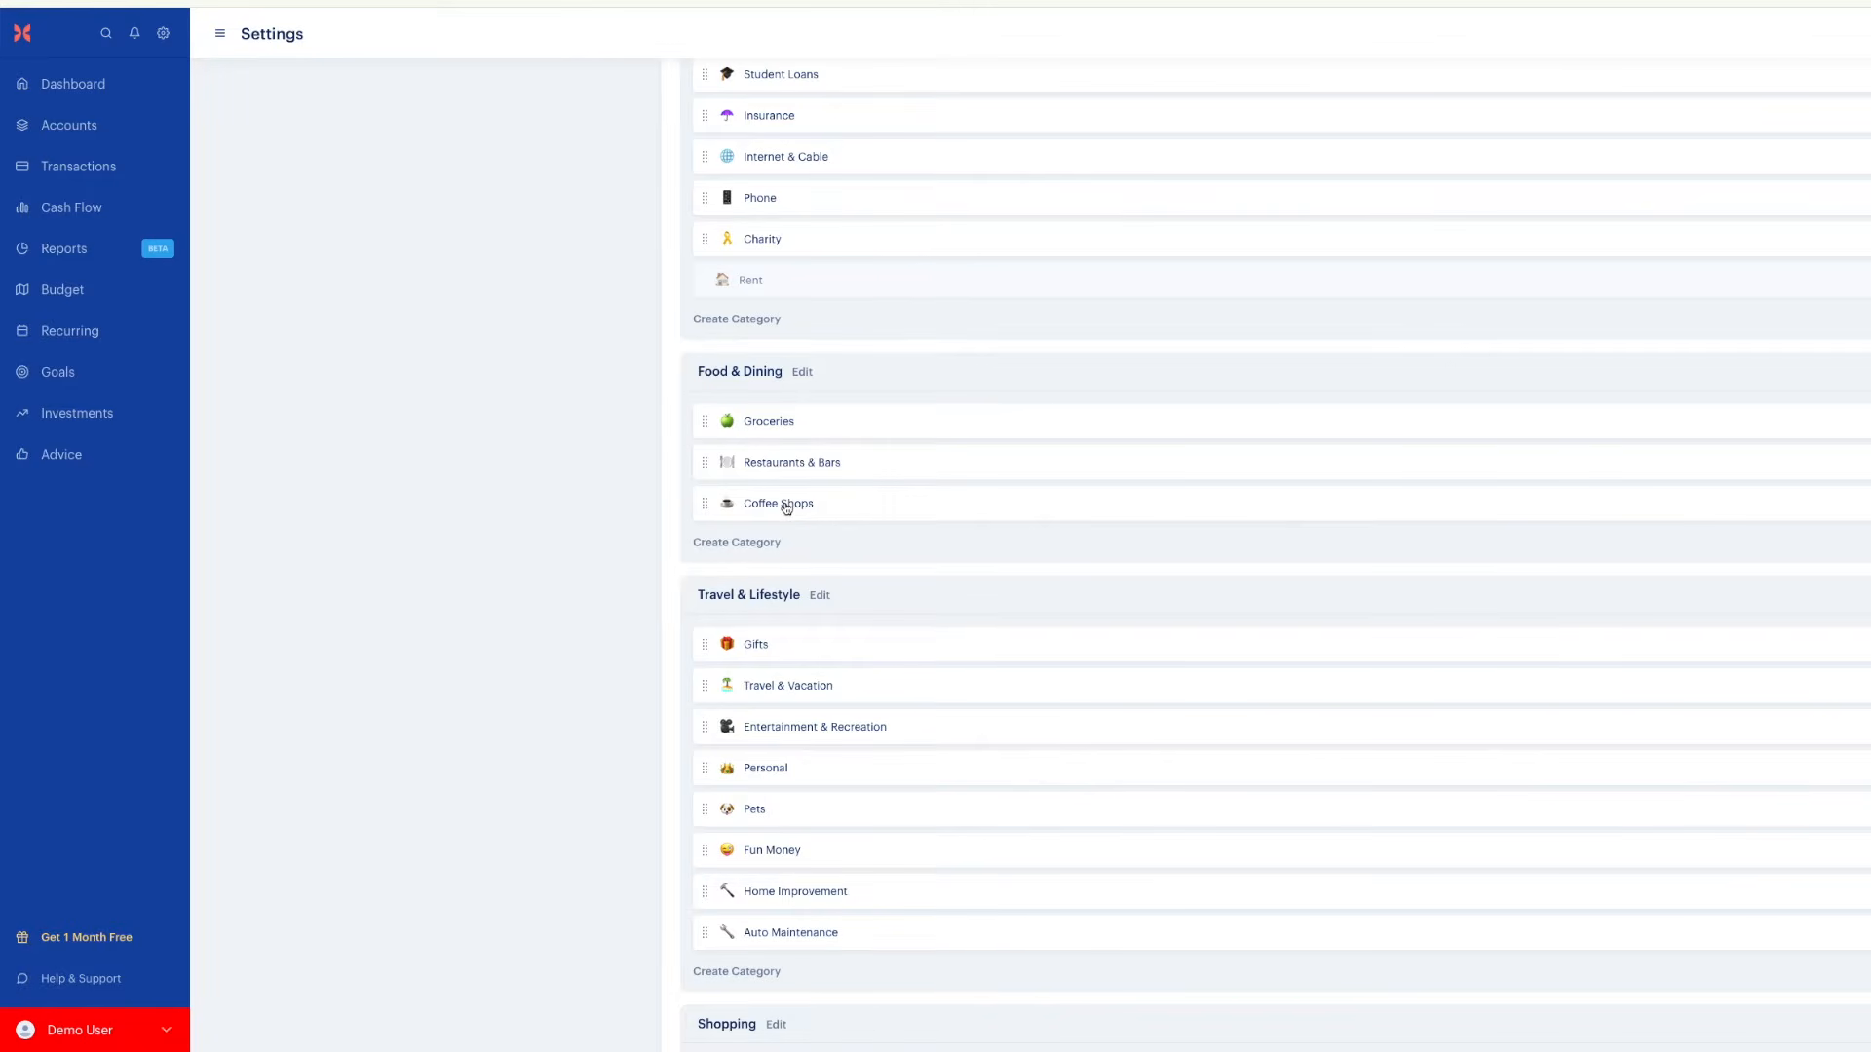
# Deactivate the Coffee Shops category and reassign its existing transactions to Restaurants & Bars
pyautogui.click(785, 504)
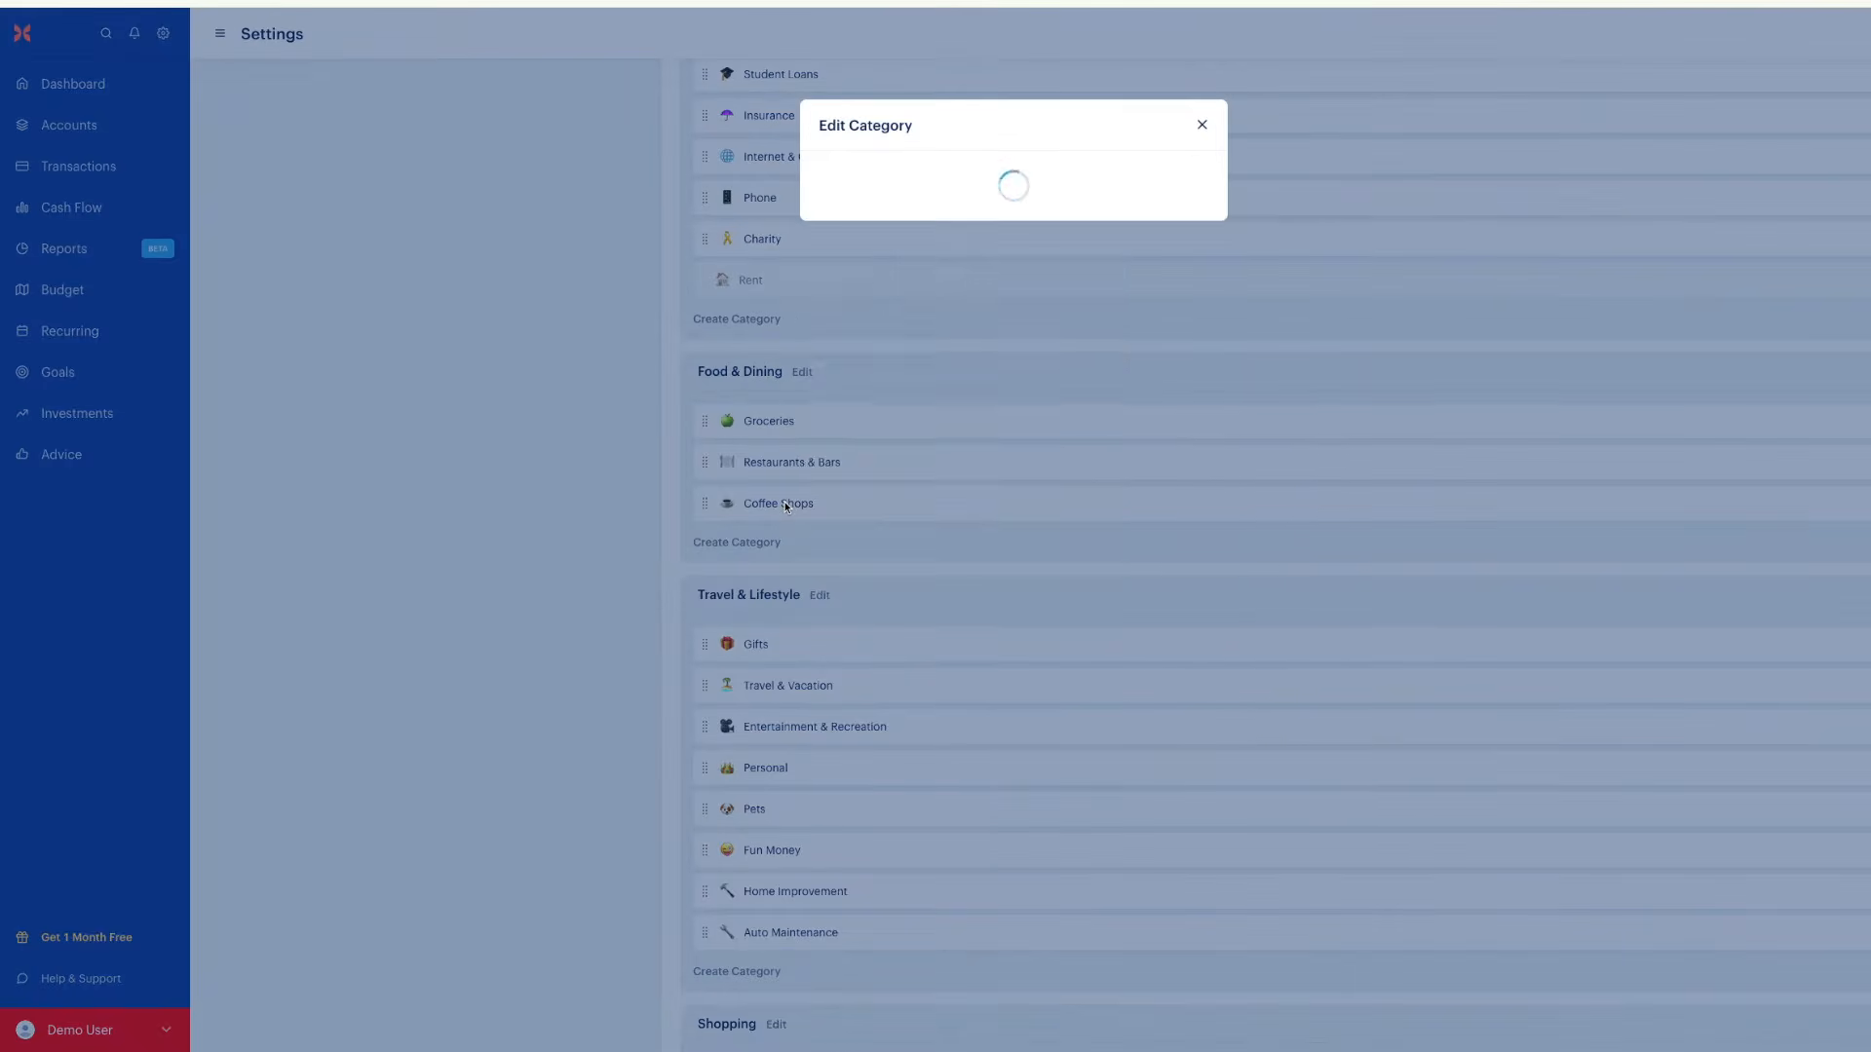
pyautogui.click(874, 584)
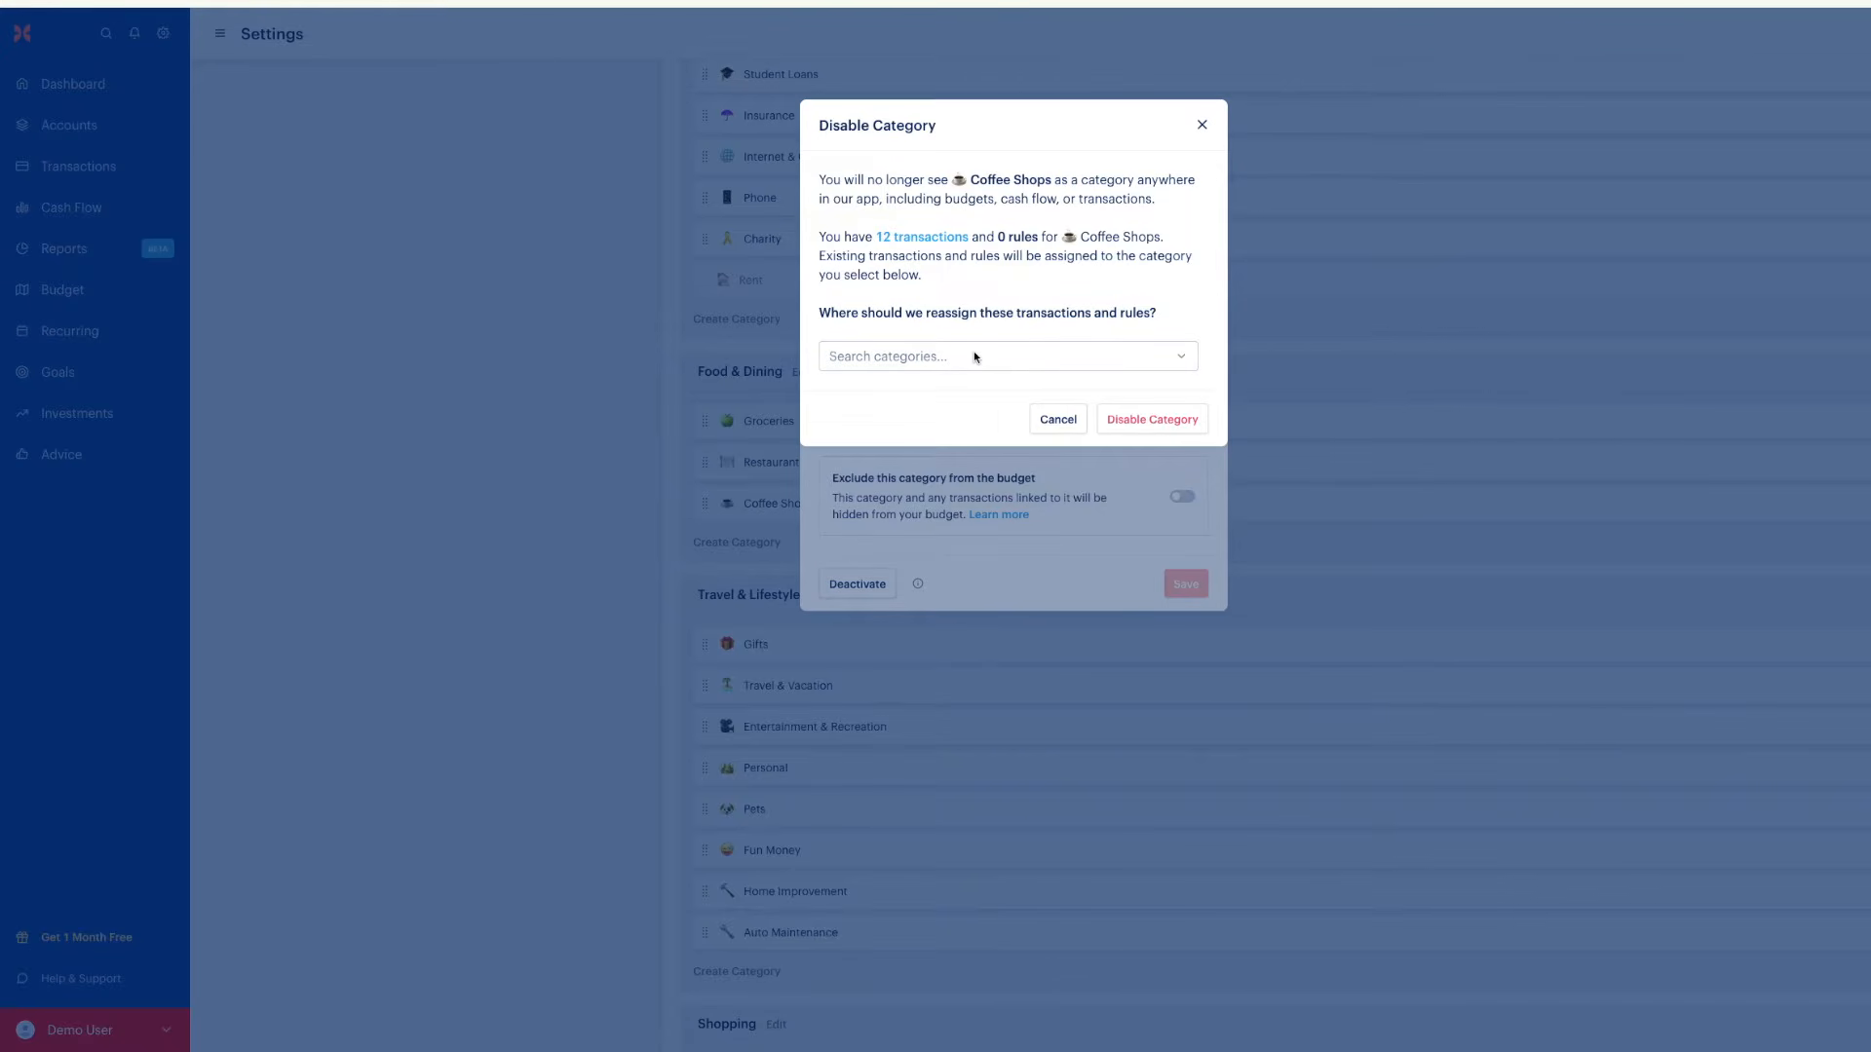
pyautogui.click(976, 359)
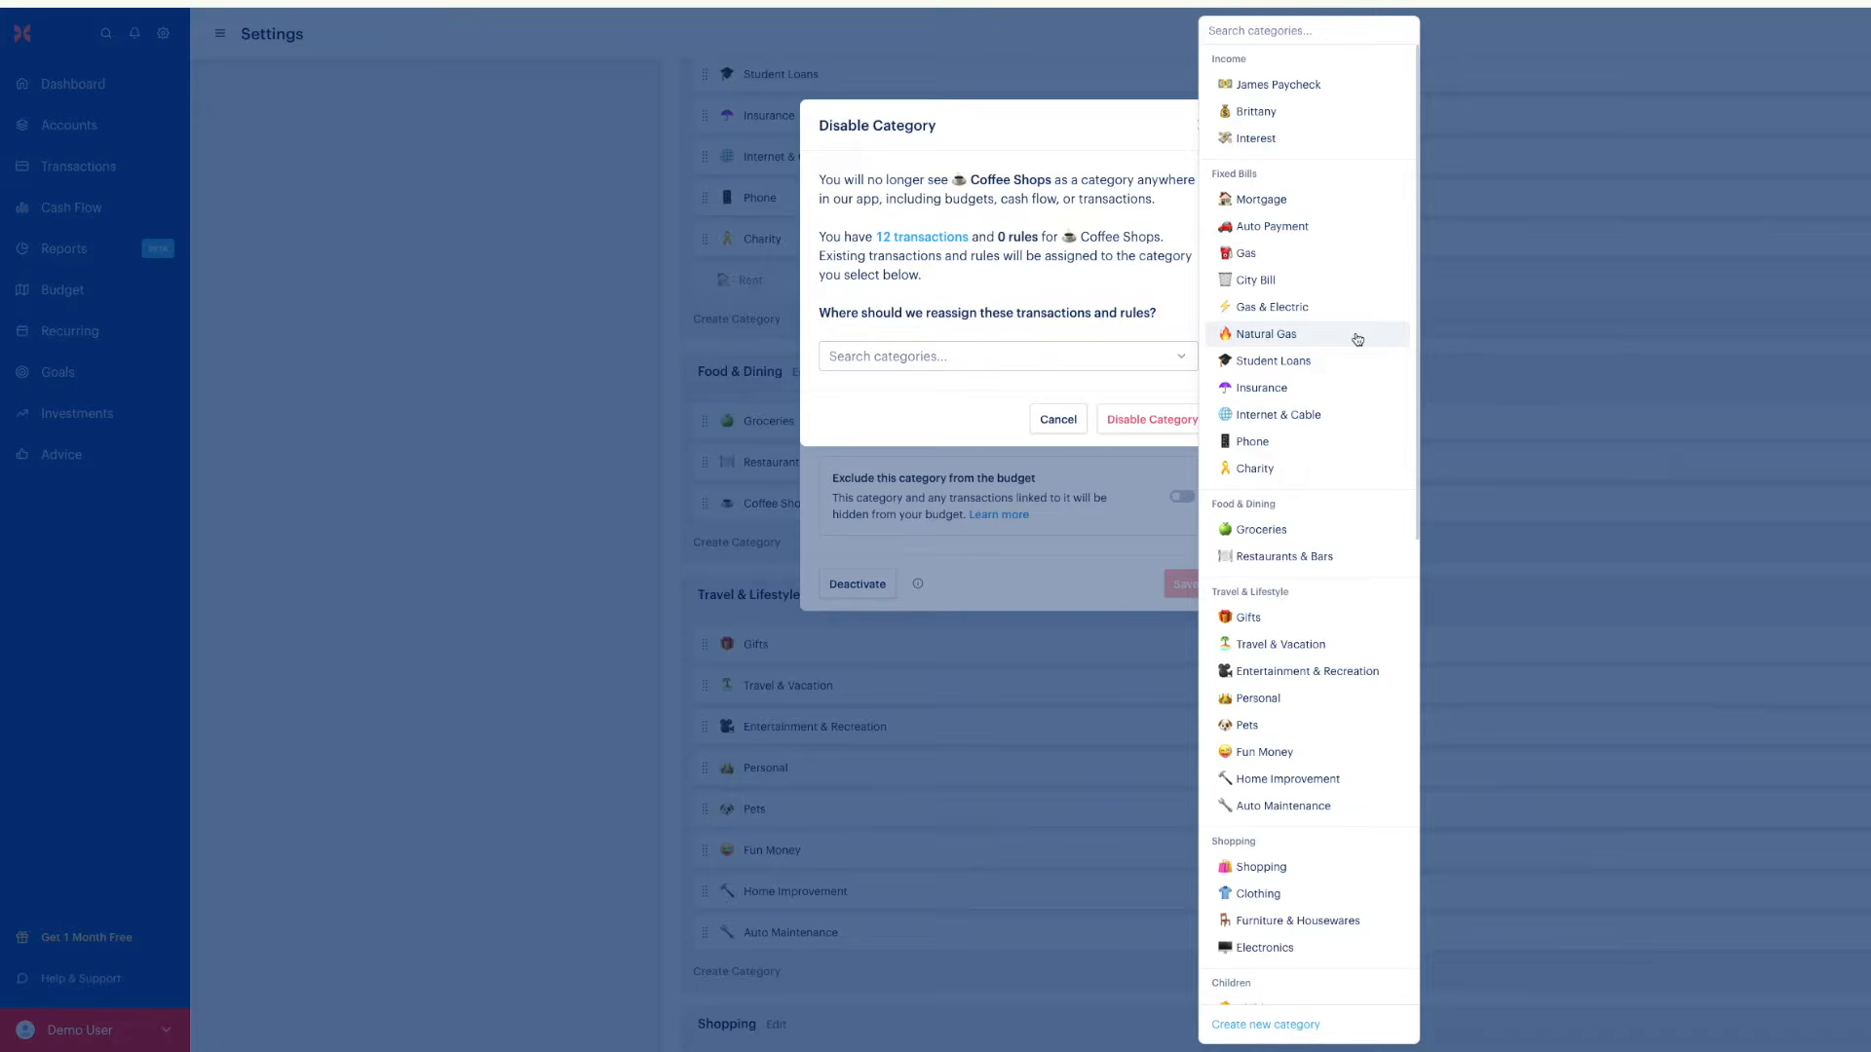
pyautogui.click(1284, 566)
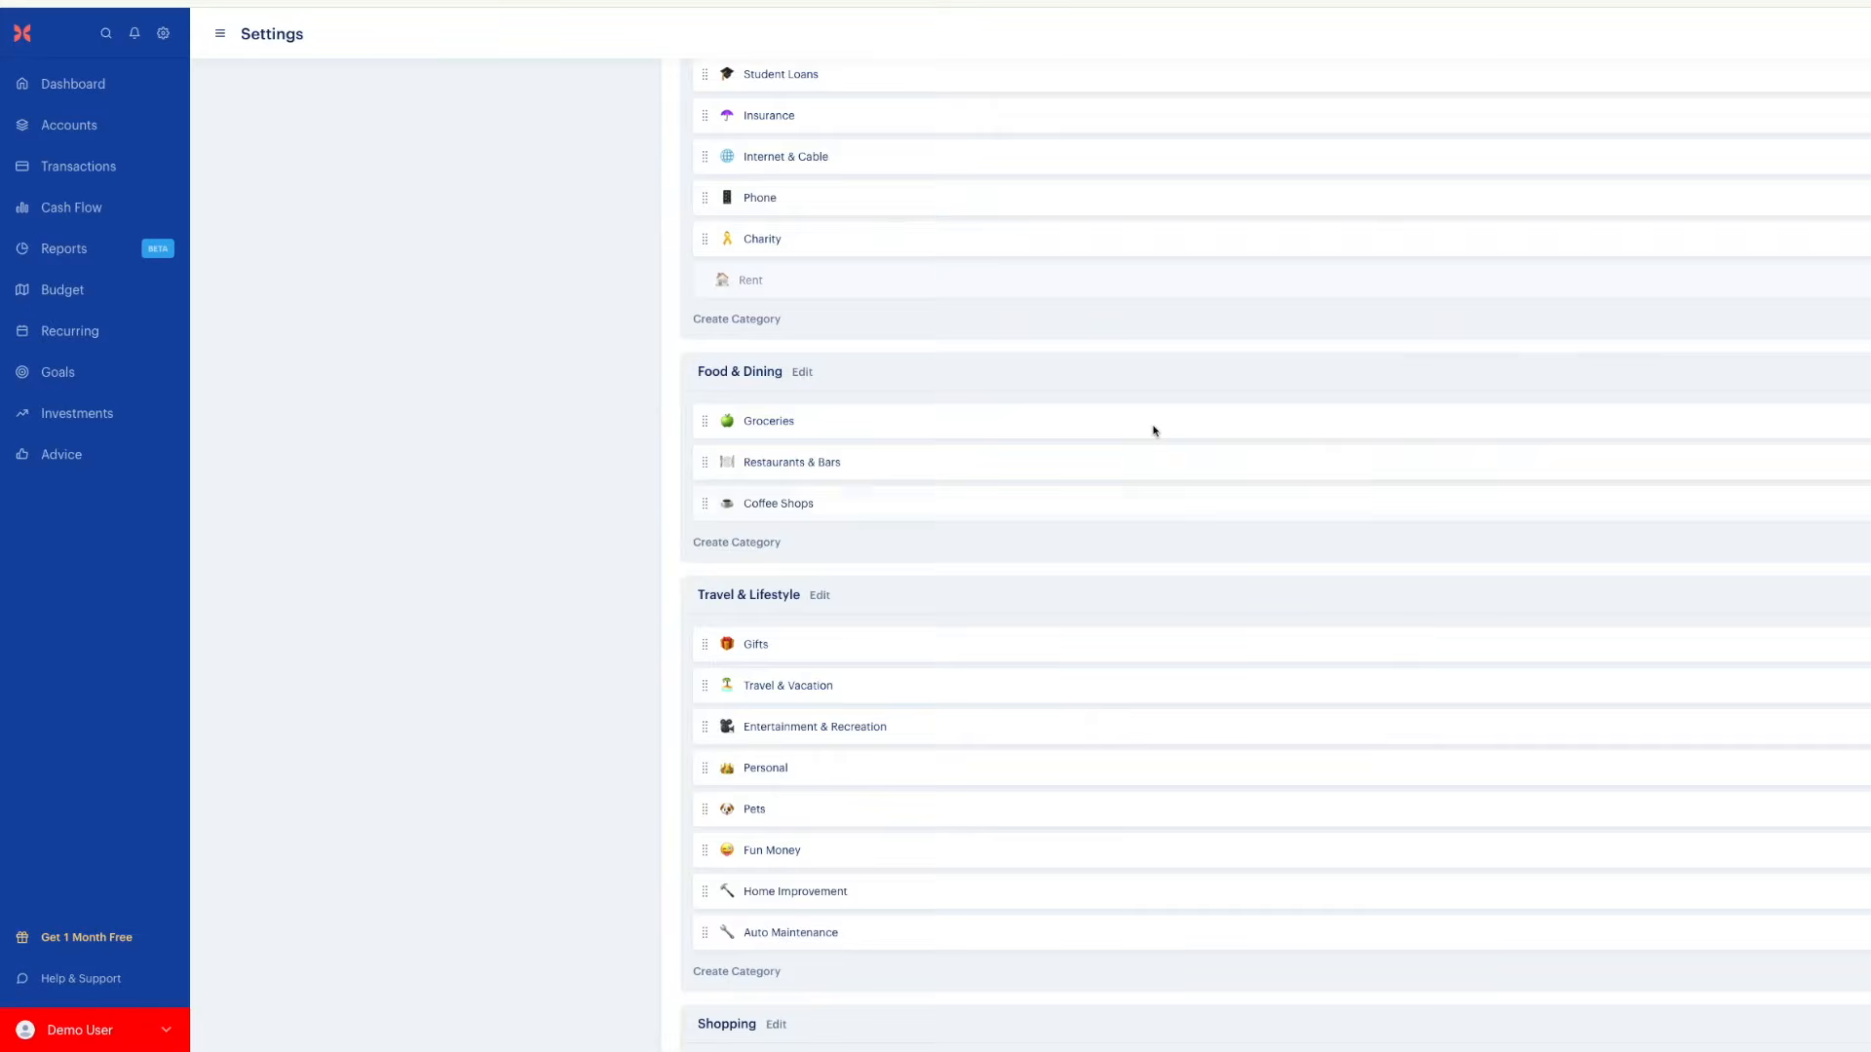
# Rename the Travel & Lifestyle group to Fun Bills {Lifestyle} and save it
pyautogui.scroll(-2, 1153, 426)
pyautogui.scroll(2, 756, 656)
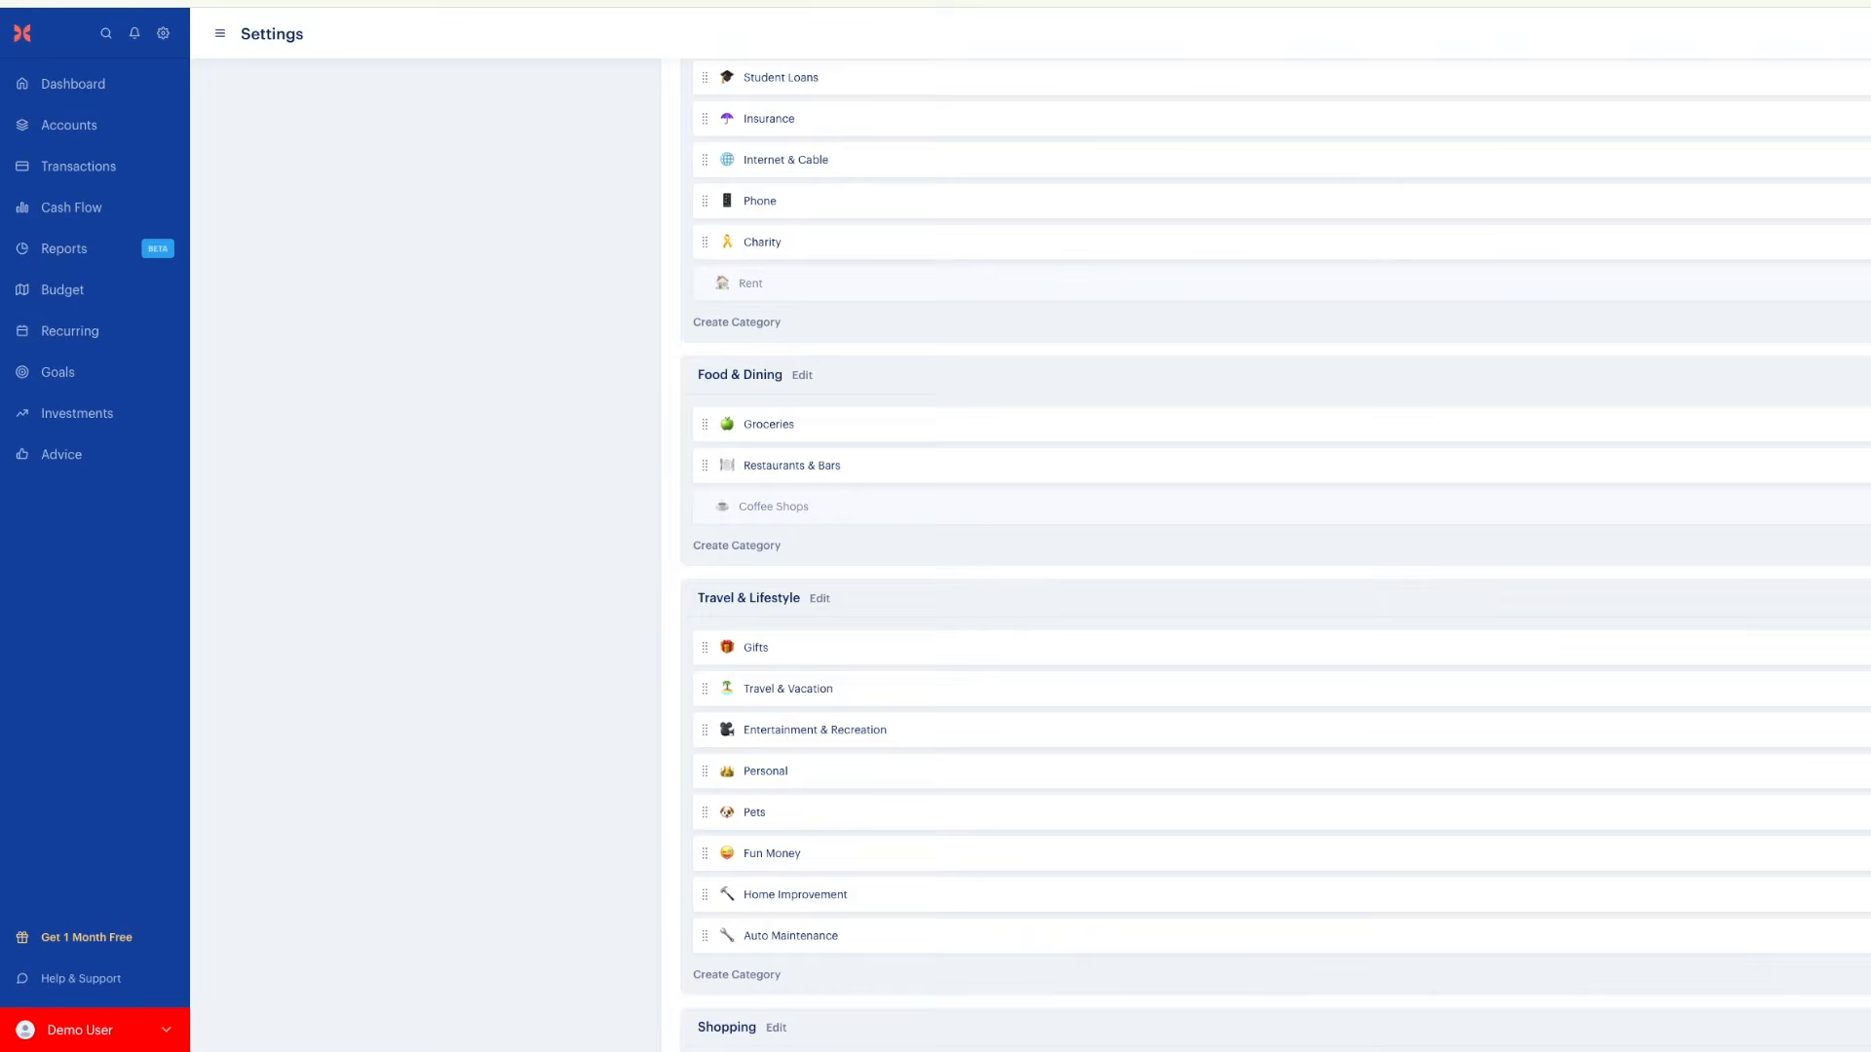
pyautogui.scroll(-2, 822, 422)
pyautogui.click(821, 422)
pyautogui.write('Fun Bil')
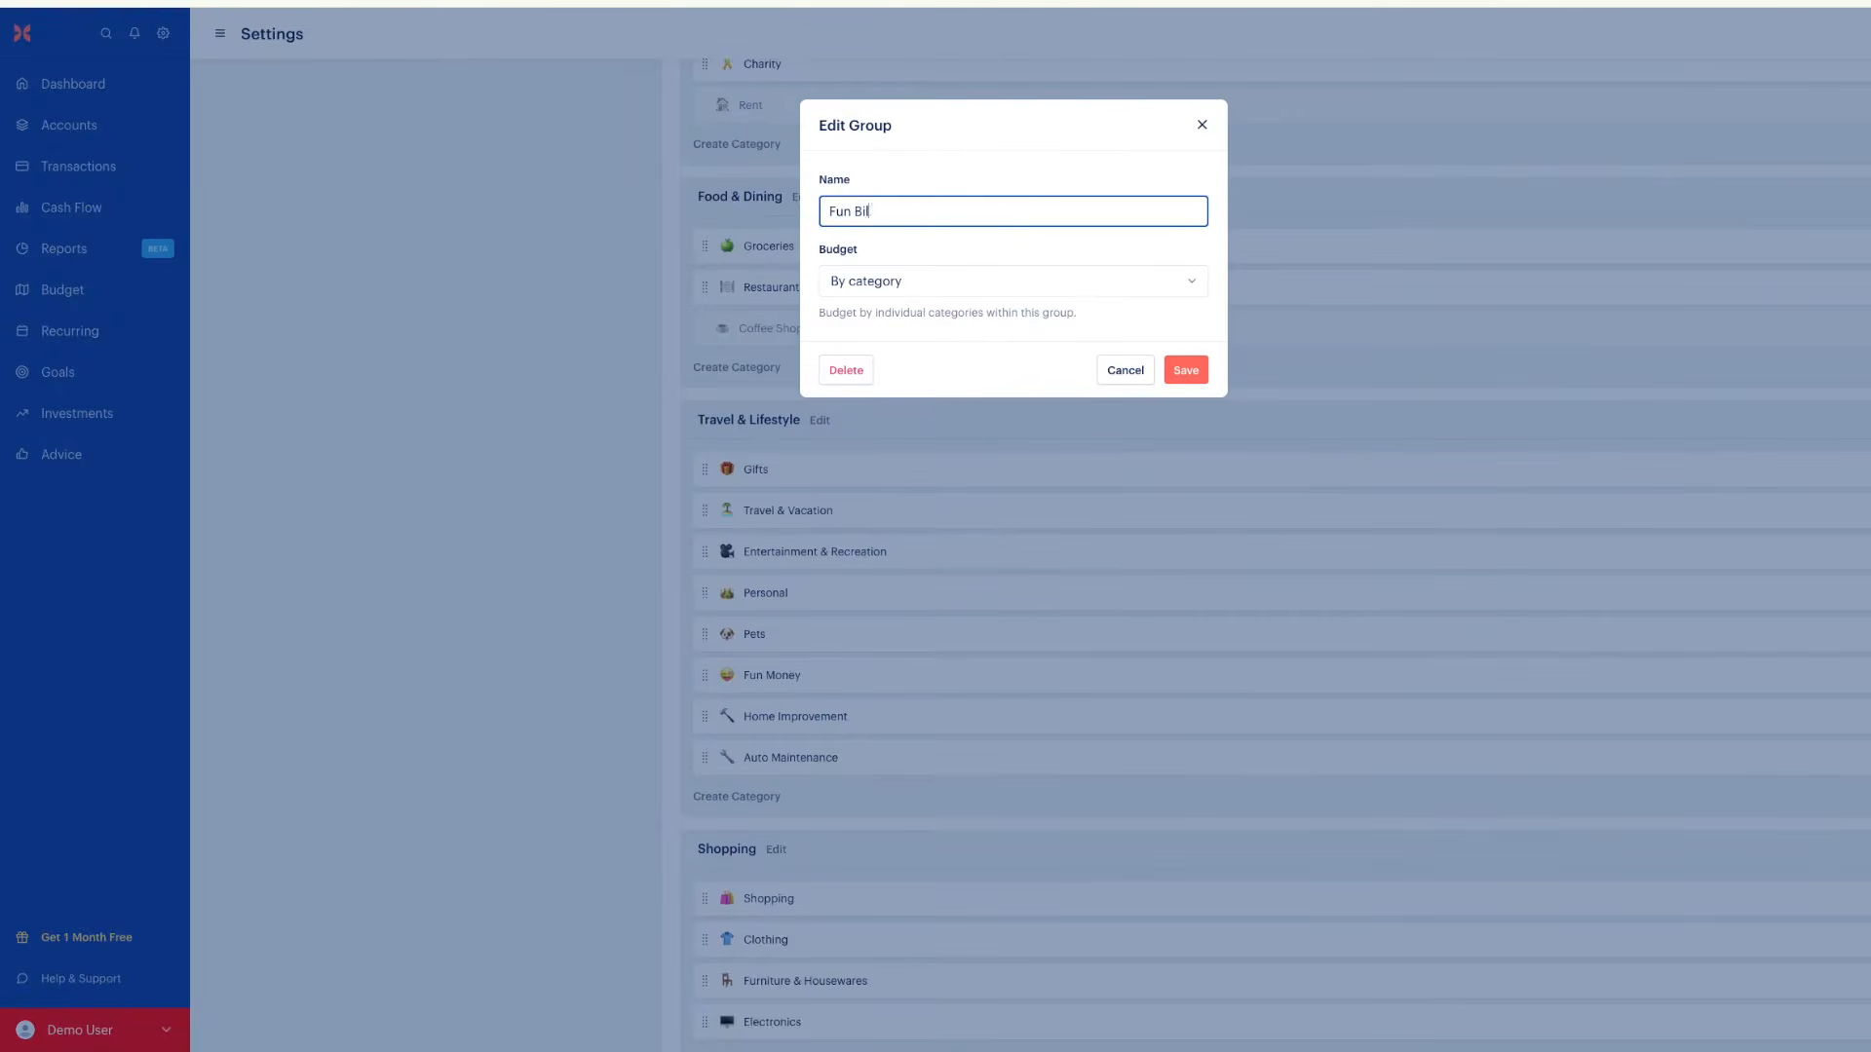
pyautogui.write('ls {Lifestyle}')
pyautogui.click(1186, 371)
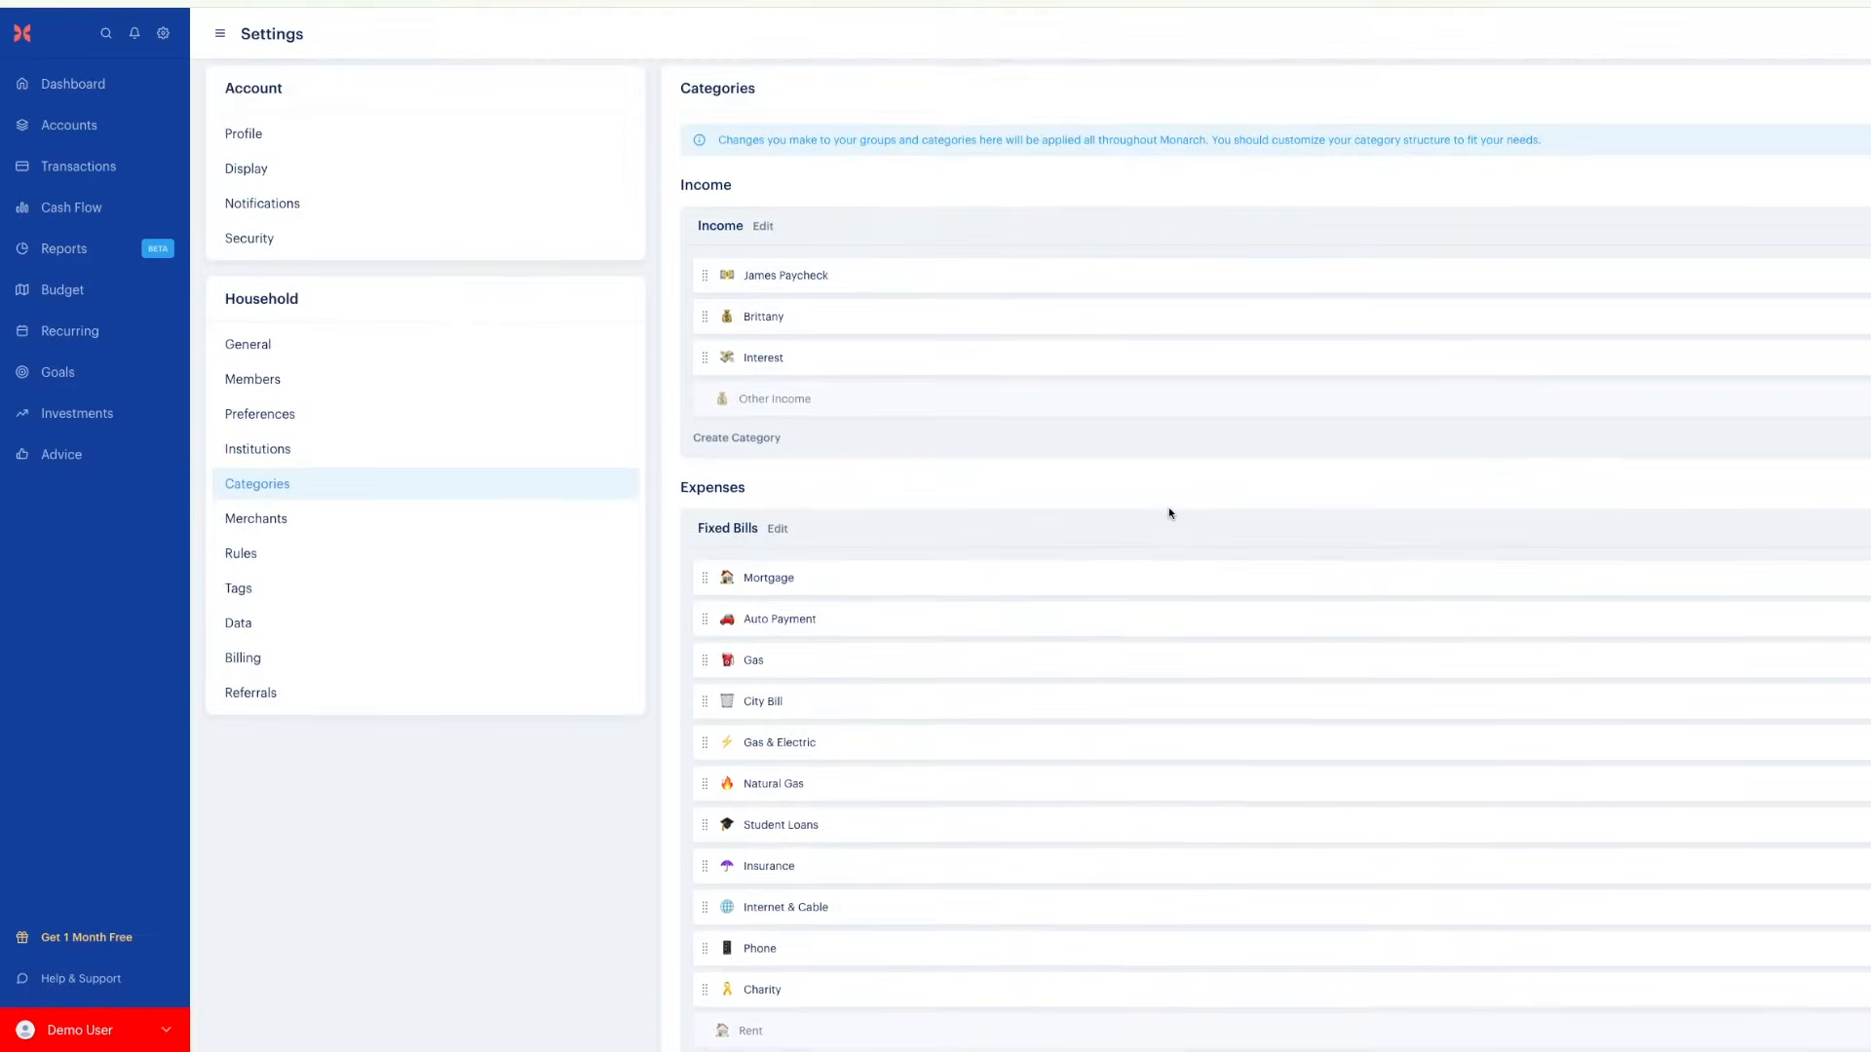
# Review the customized income and Fixed Bills groups in the category settings, and open the budget
pyautogui.scroll(-3, 1168, 507)
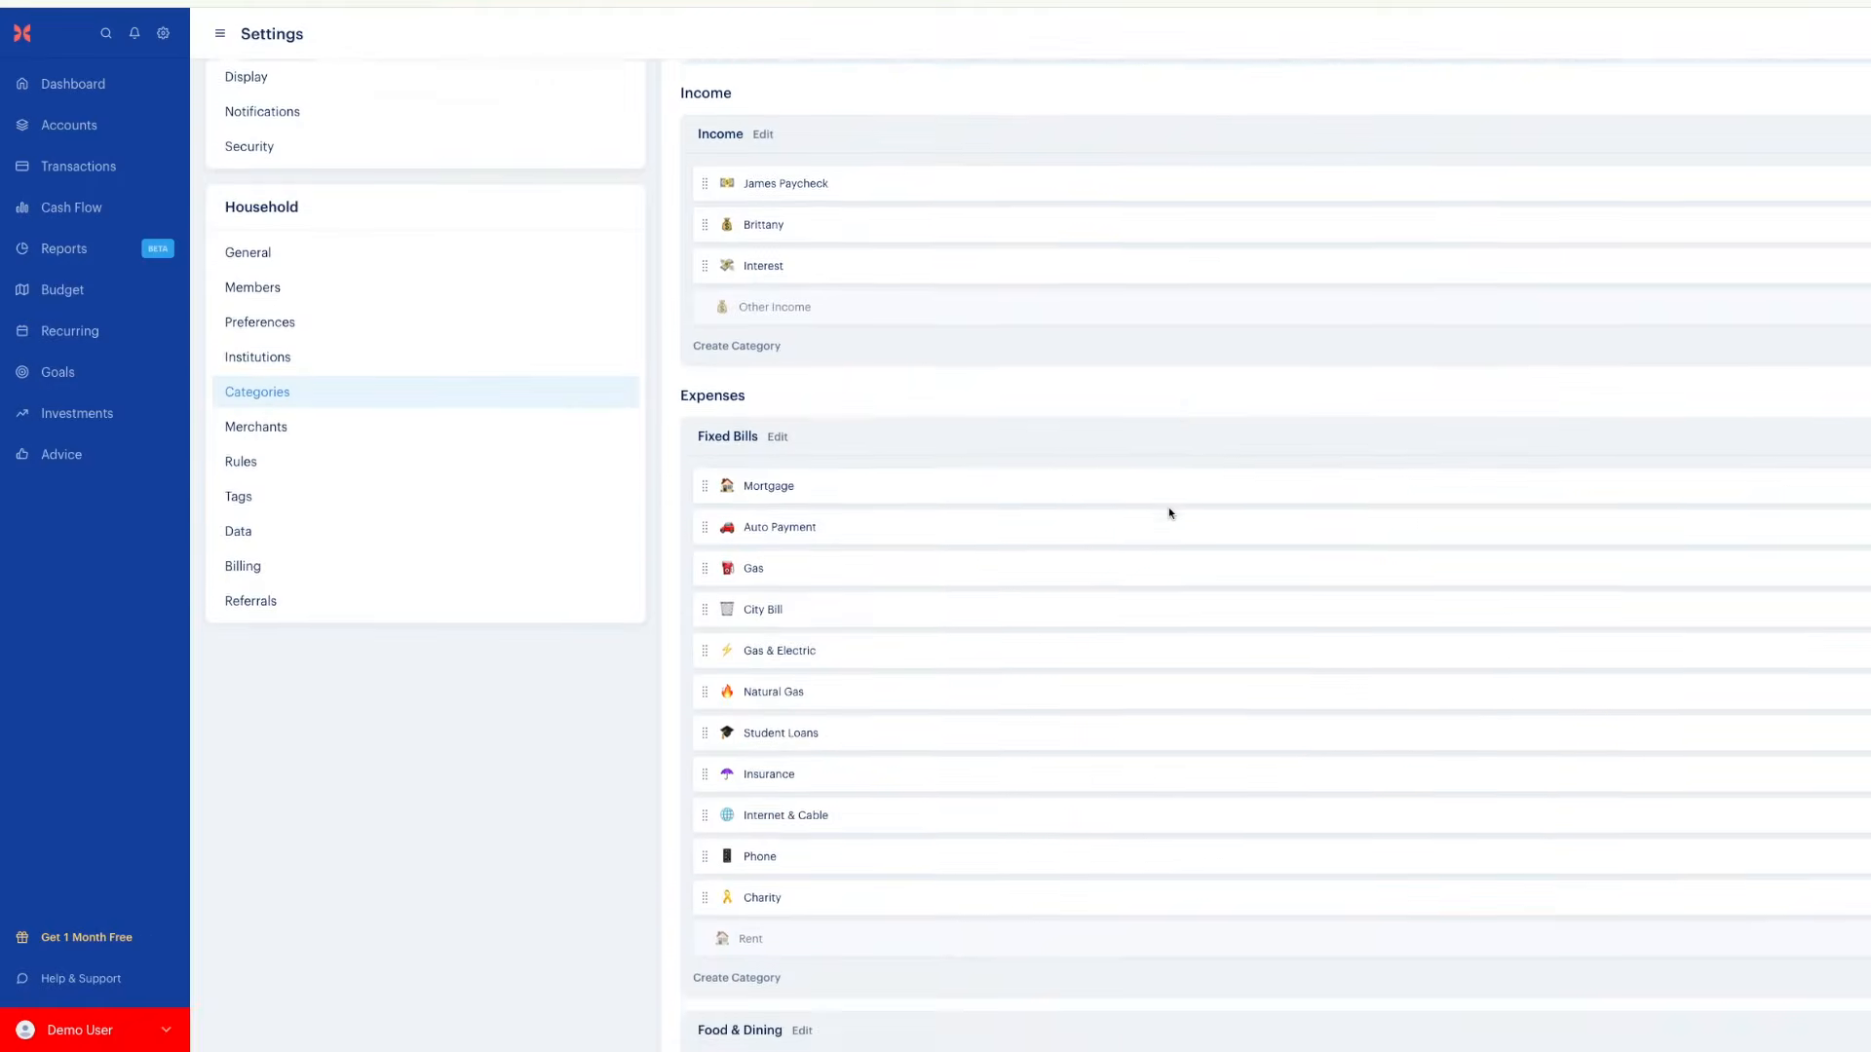
pyautogui.scroll(-2, 1169, 507)
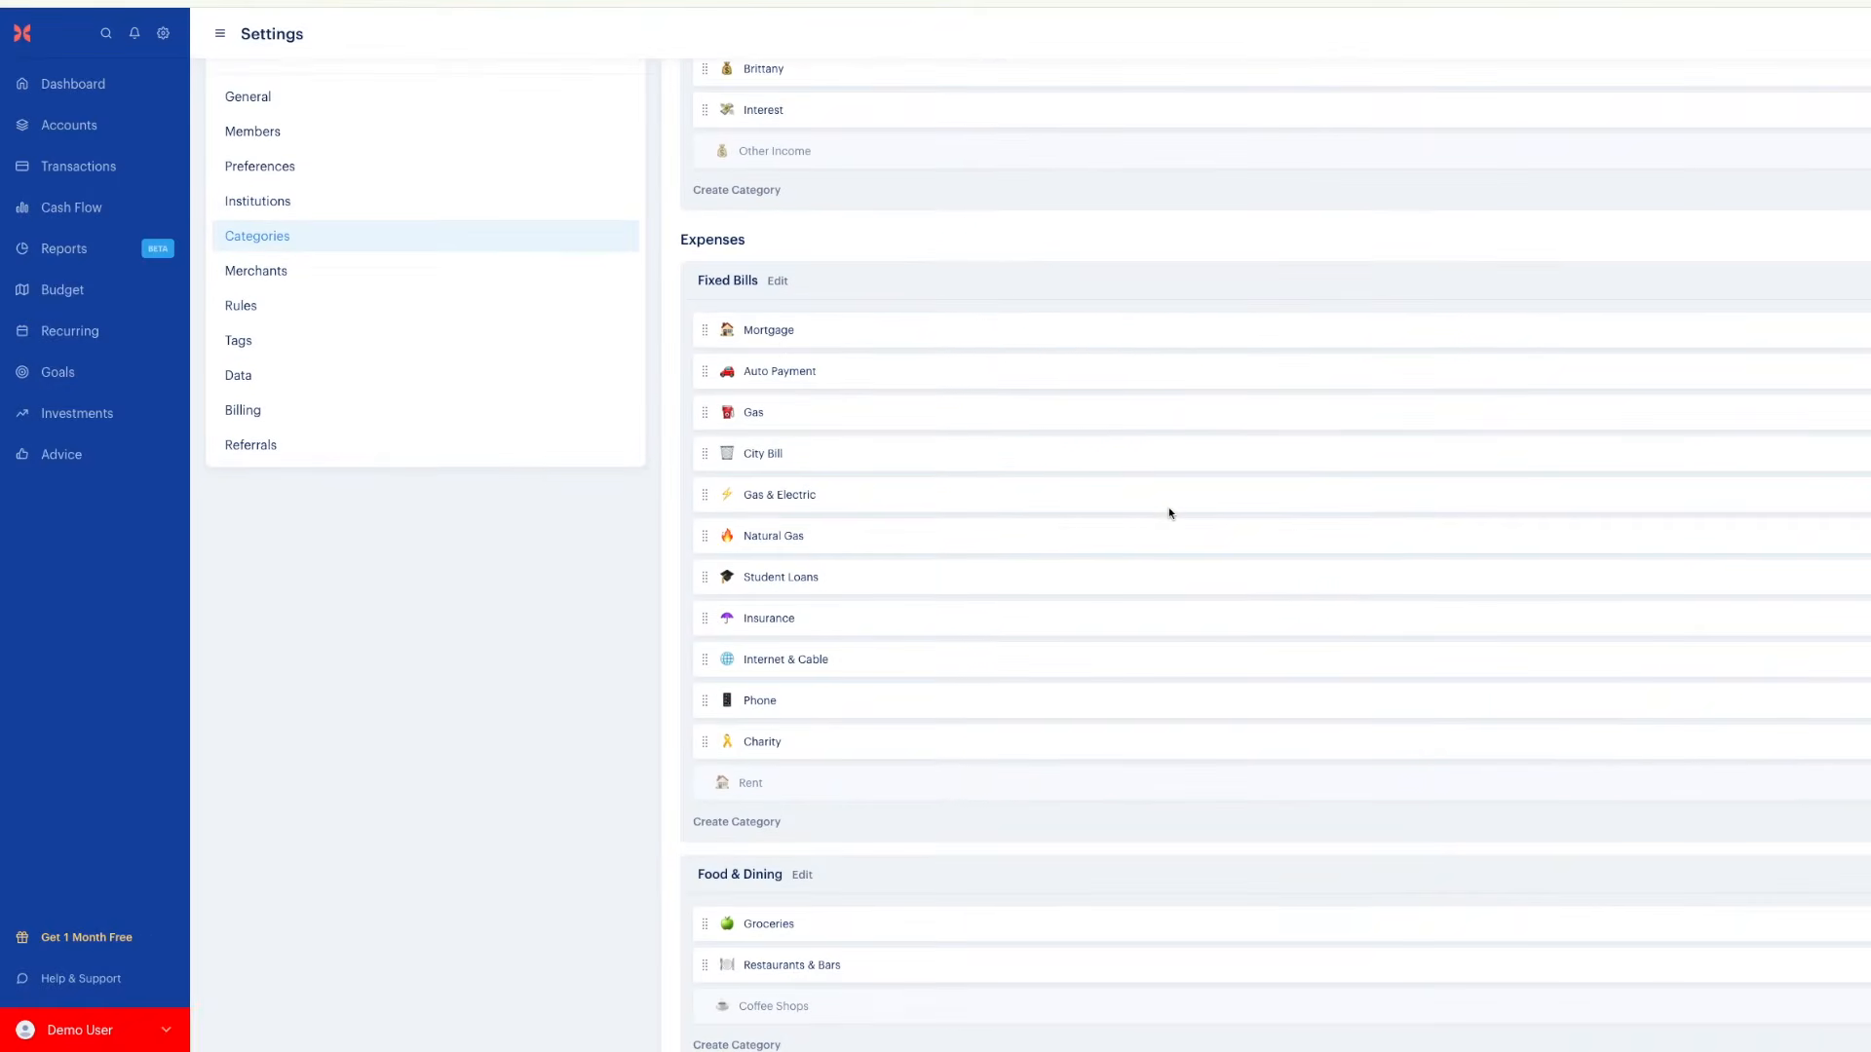
pyautogui.scroll(4, 1168, 508)
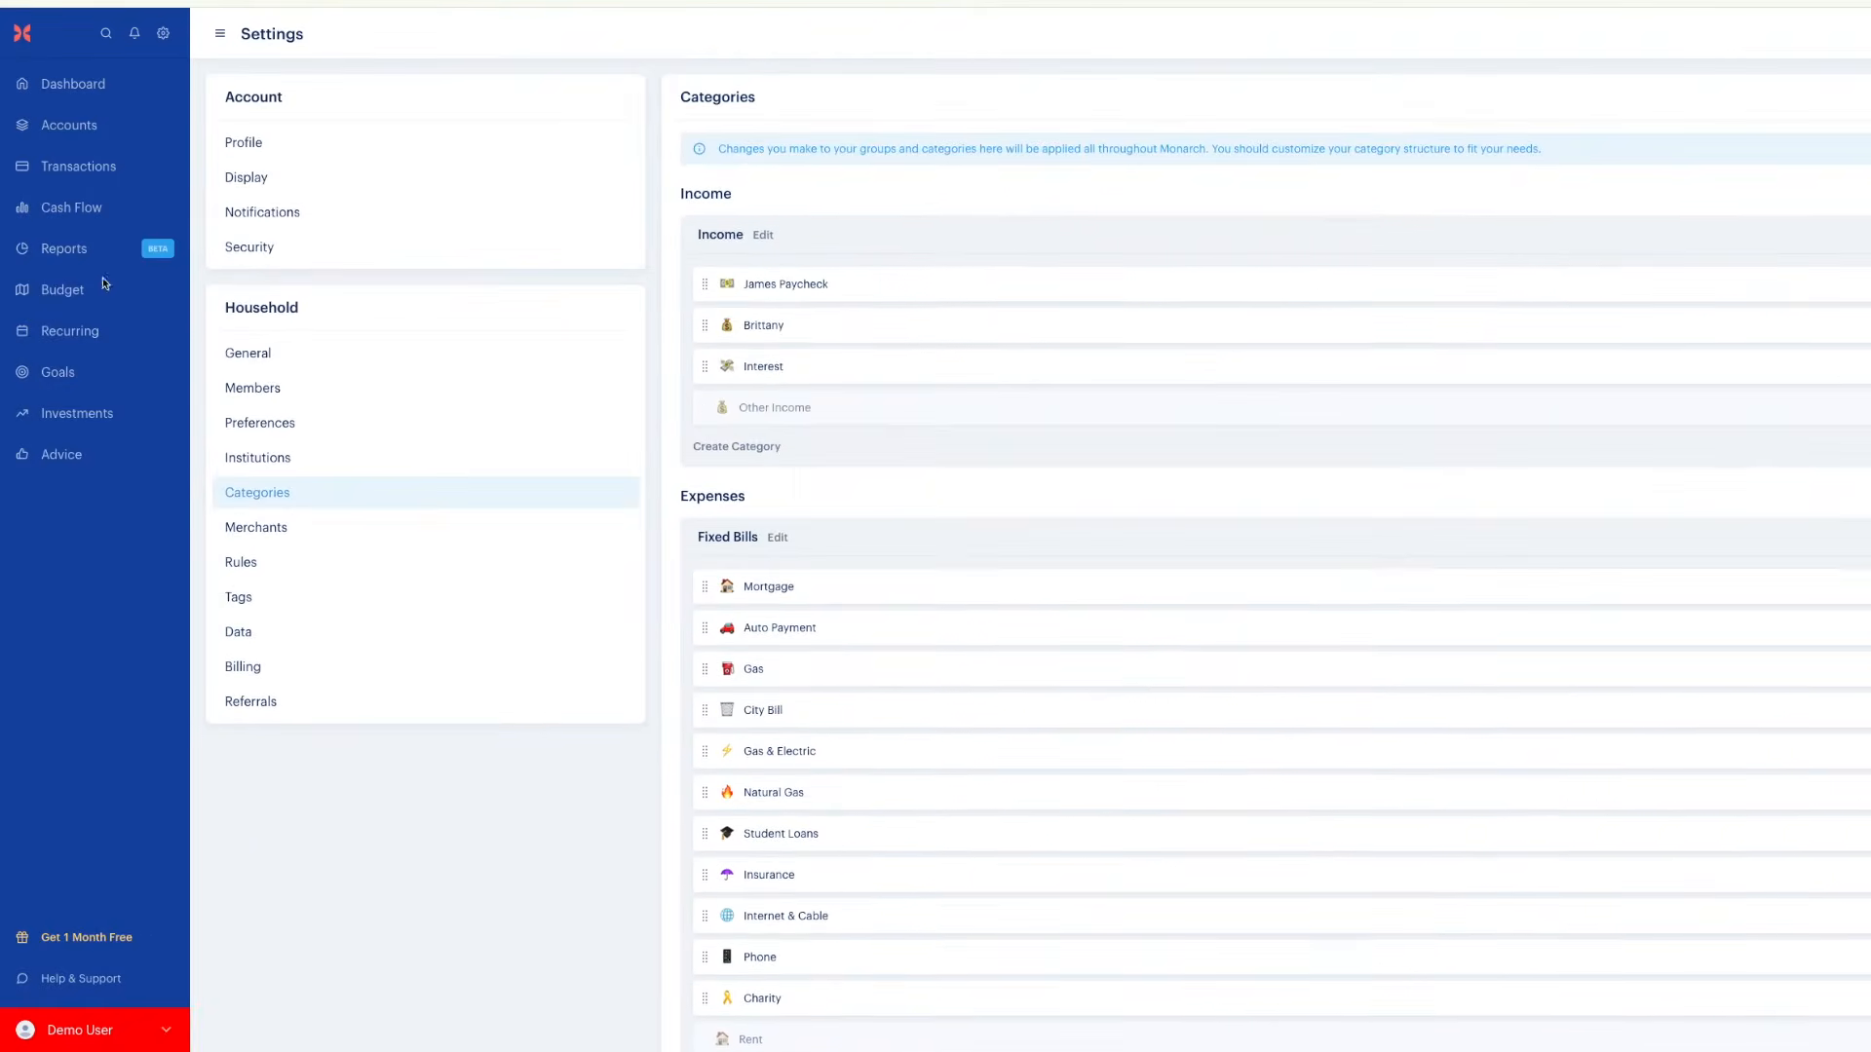
pyautogui.click(67, 292)
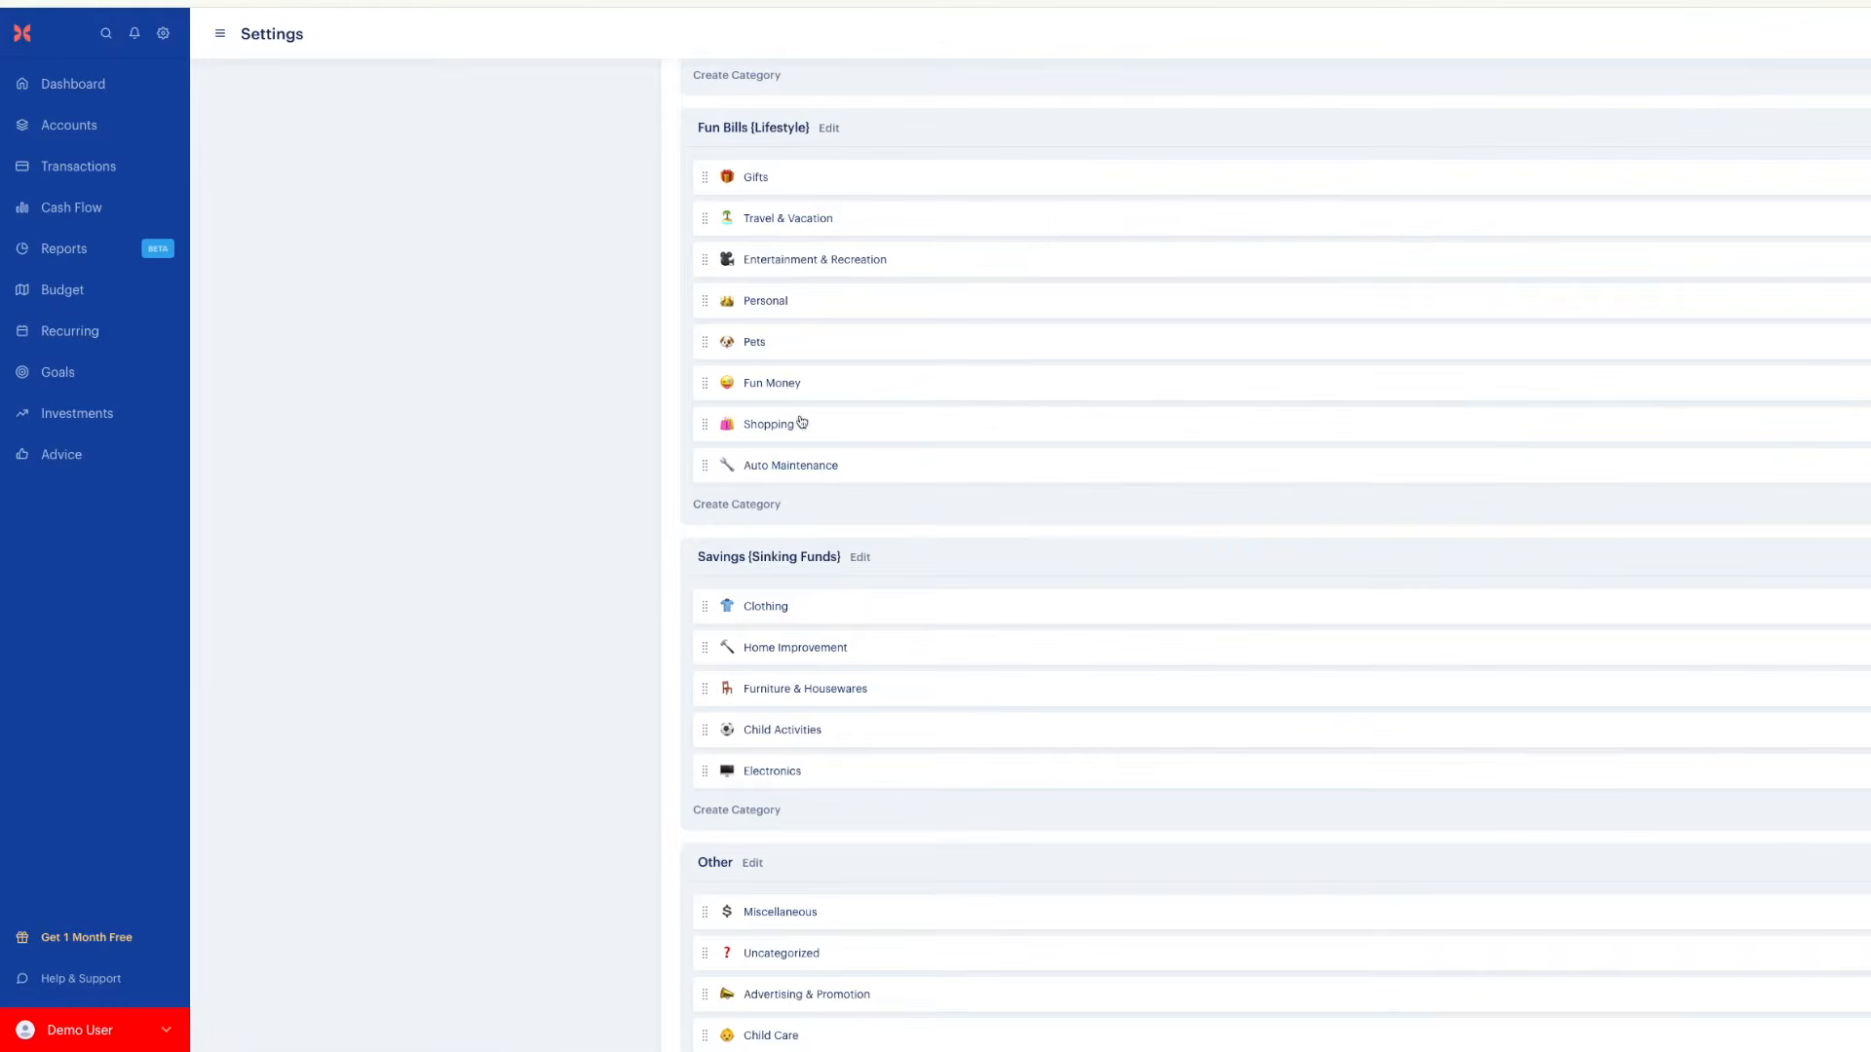
# Move Travel & Vacation into the Savings {Sinking Funds} group and make it a monthly rollover with a starting balance of $500
pyautogui.click(761, 248)
pyautogui.moveTo(762, 248); pyautogui.dragTo(757, 612)
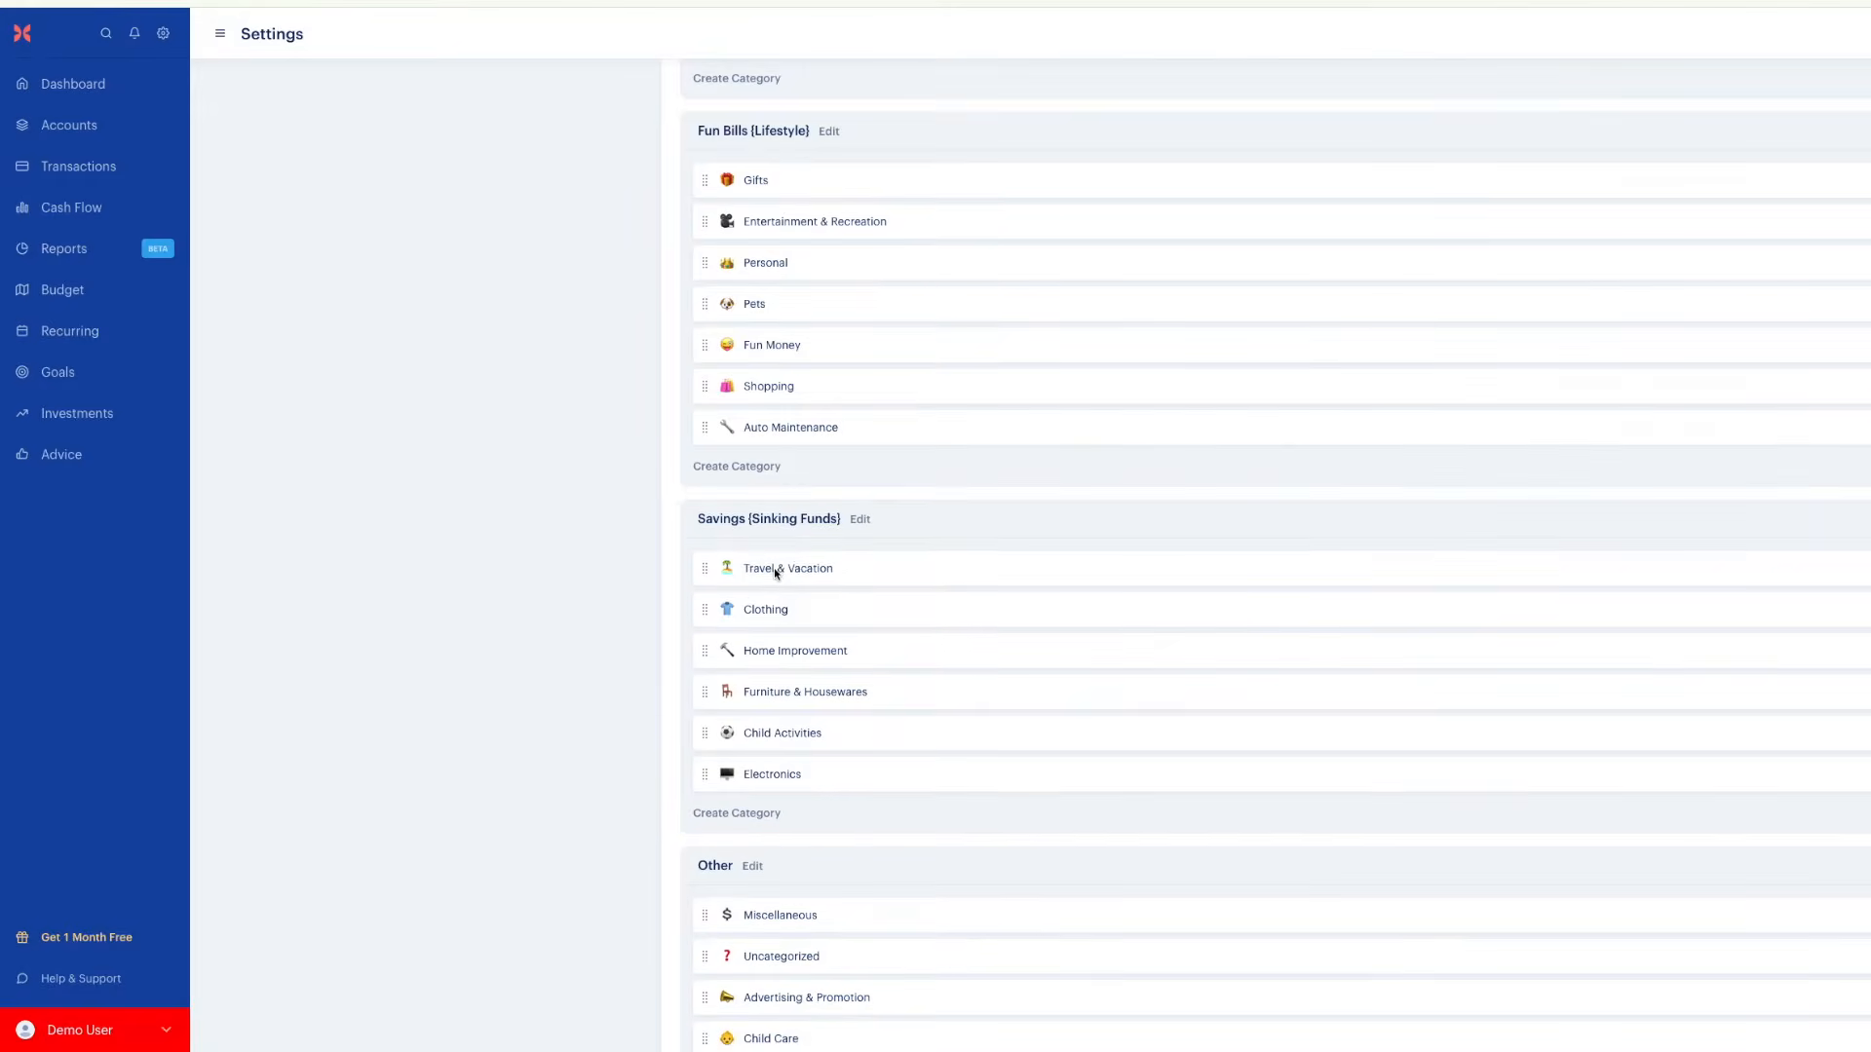
pyautogui.click(775, 573)
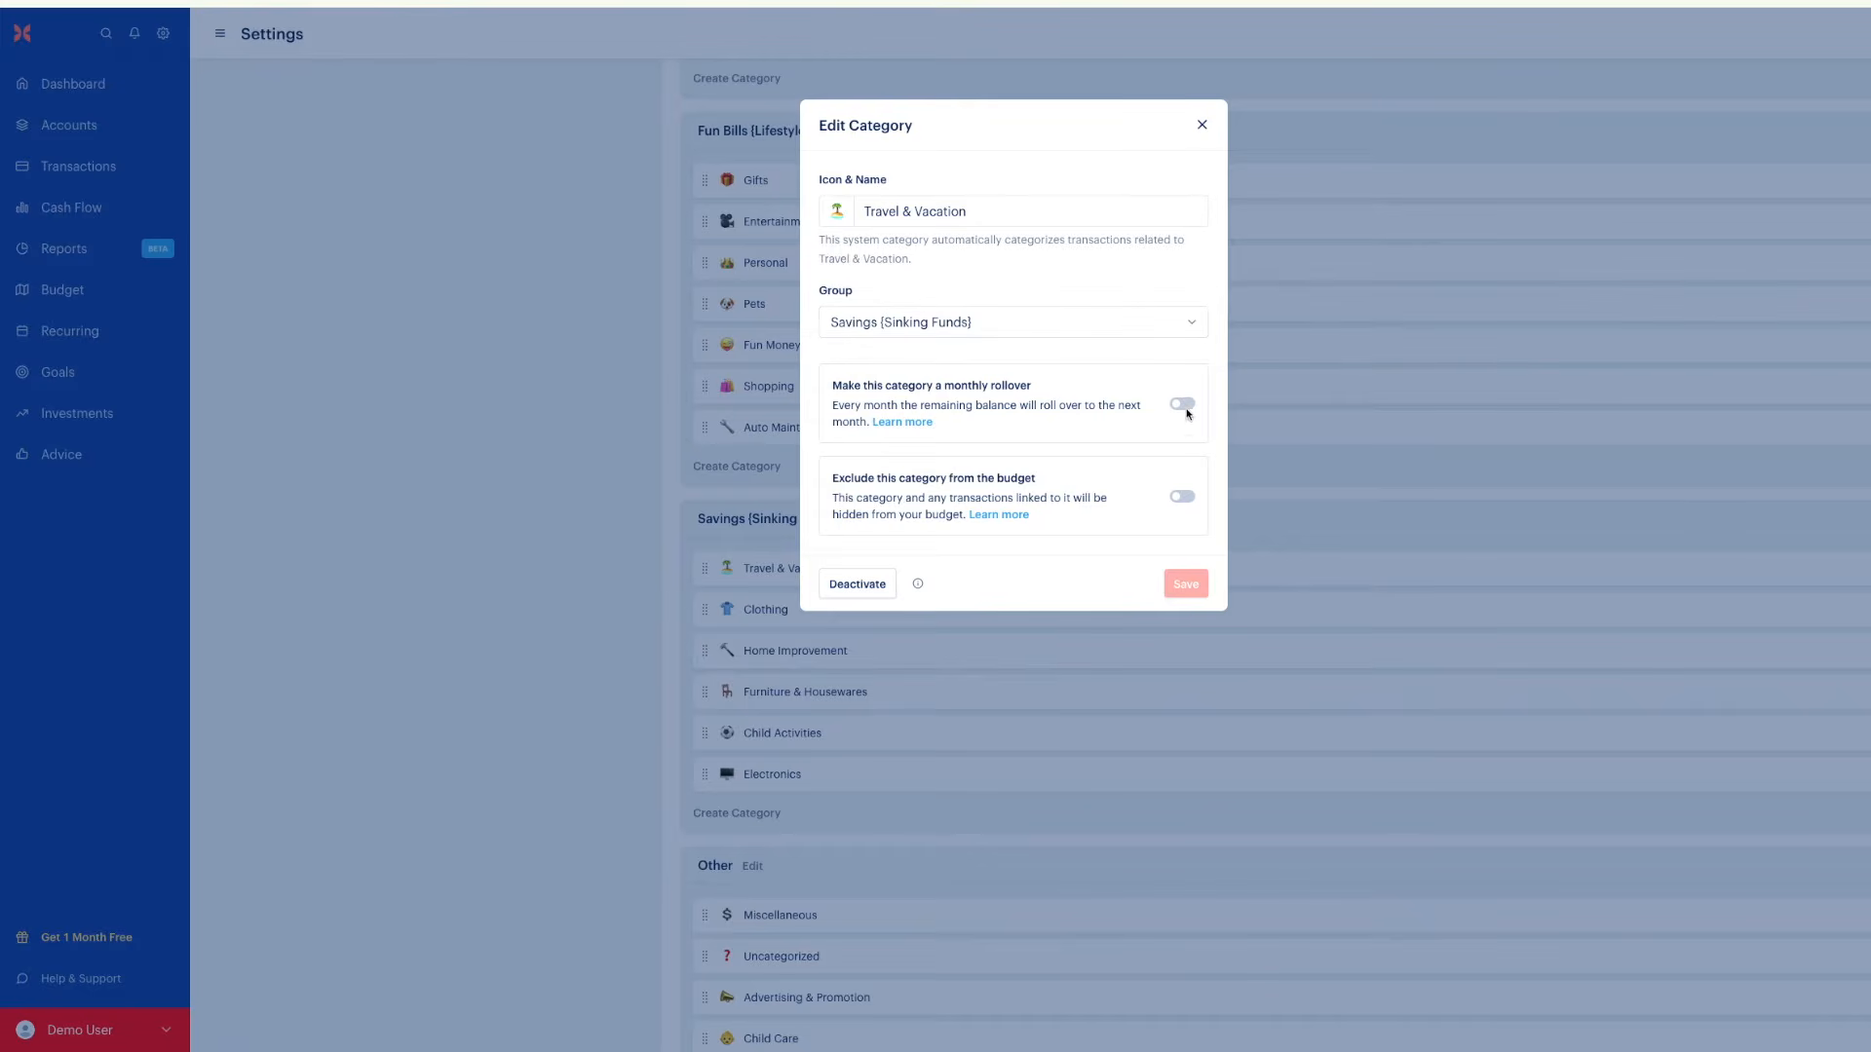
pyautogui.click(1185, 409)
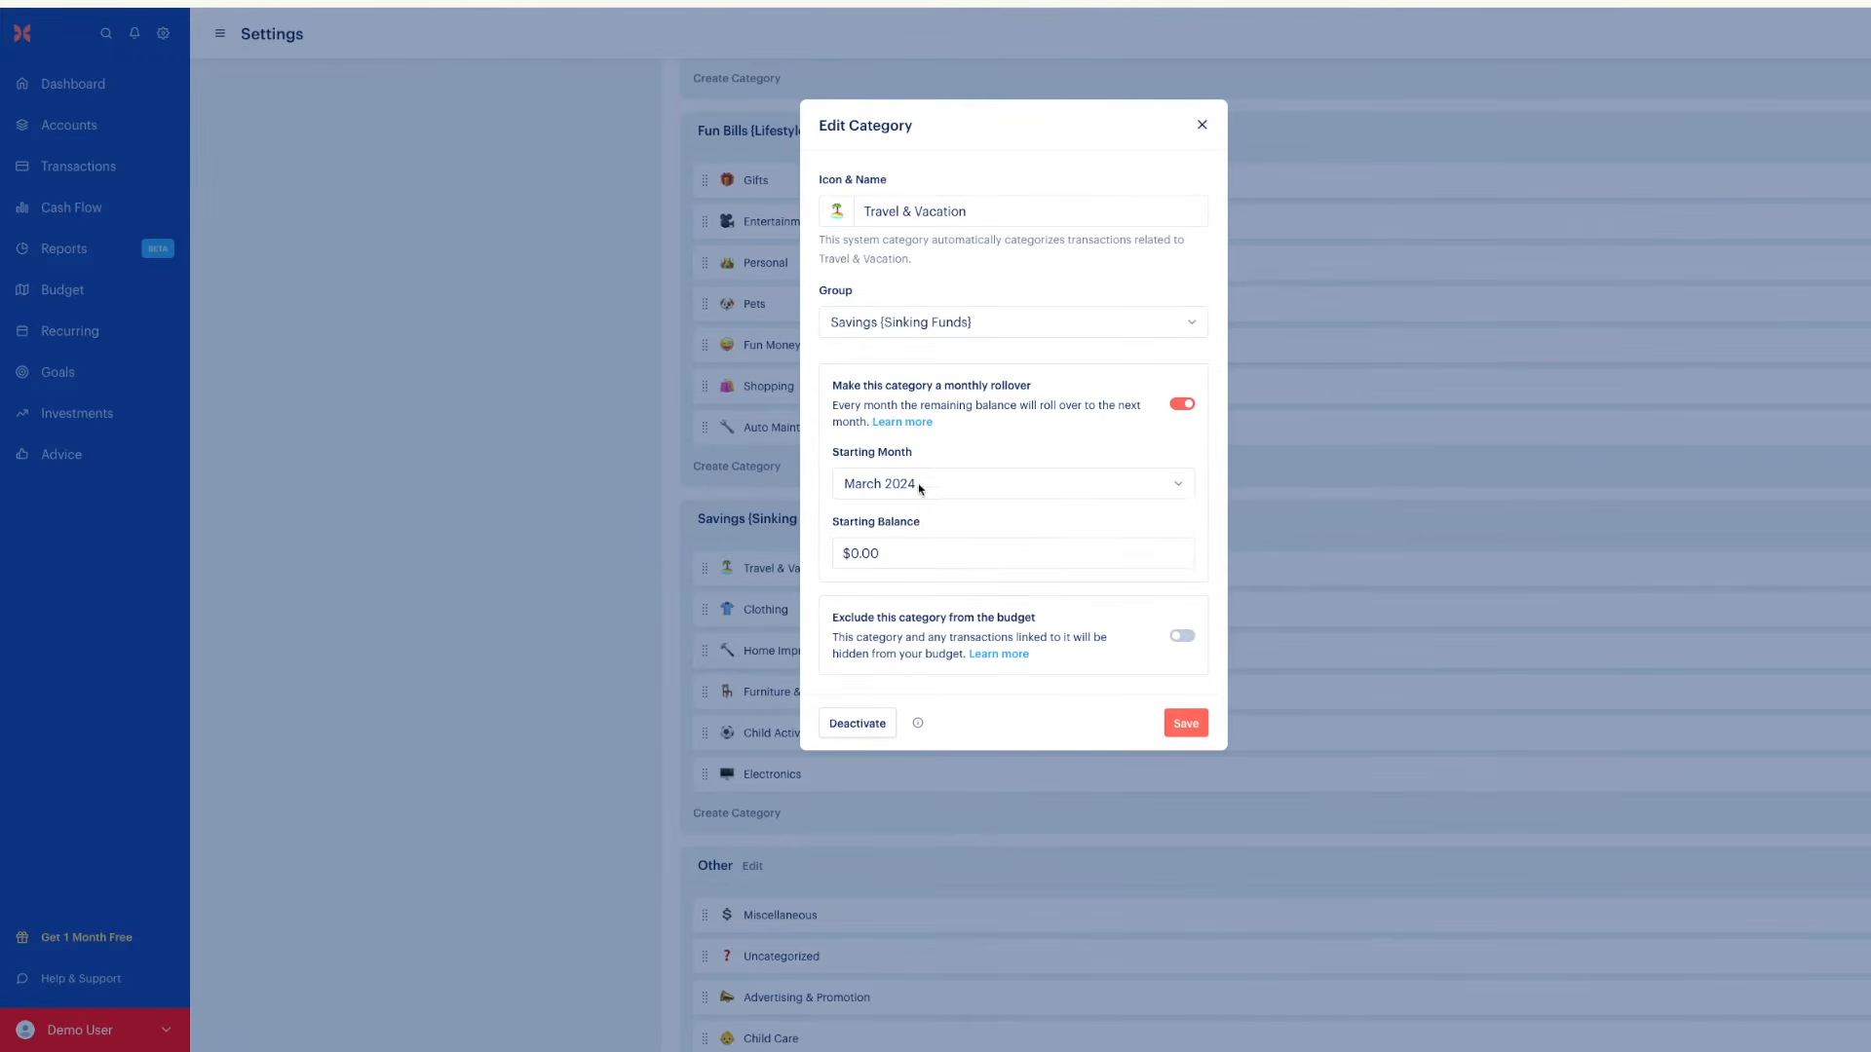
pyautogui.doubleClick(866, 552)
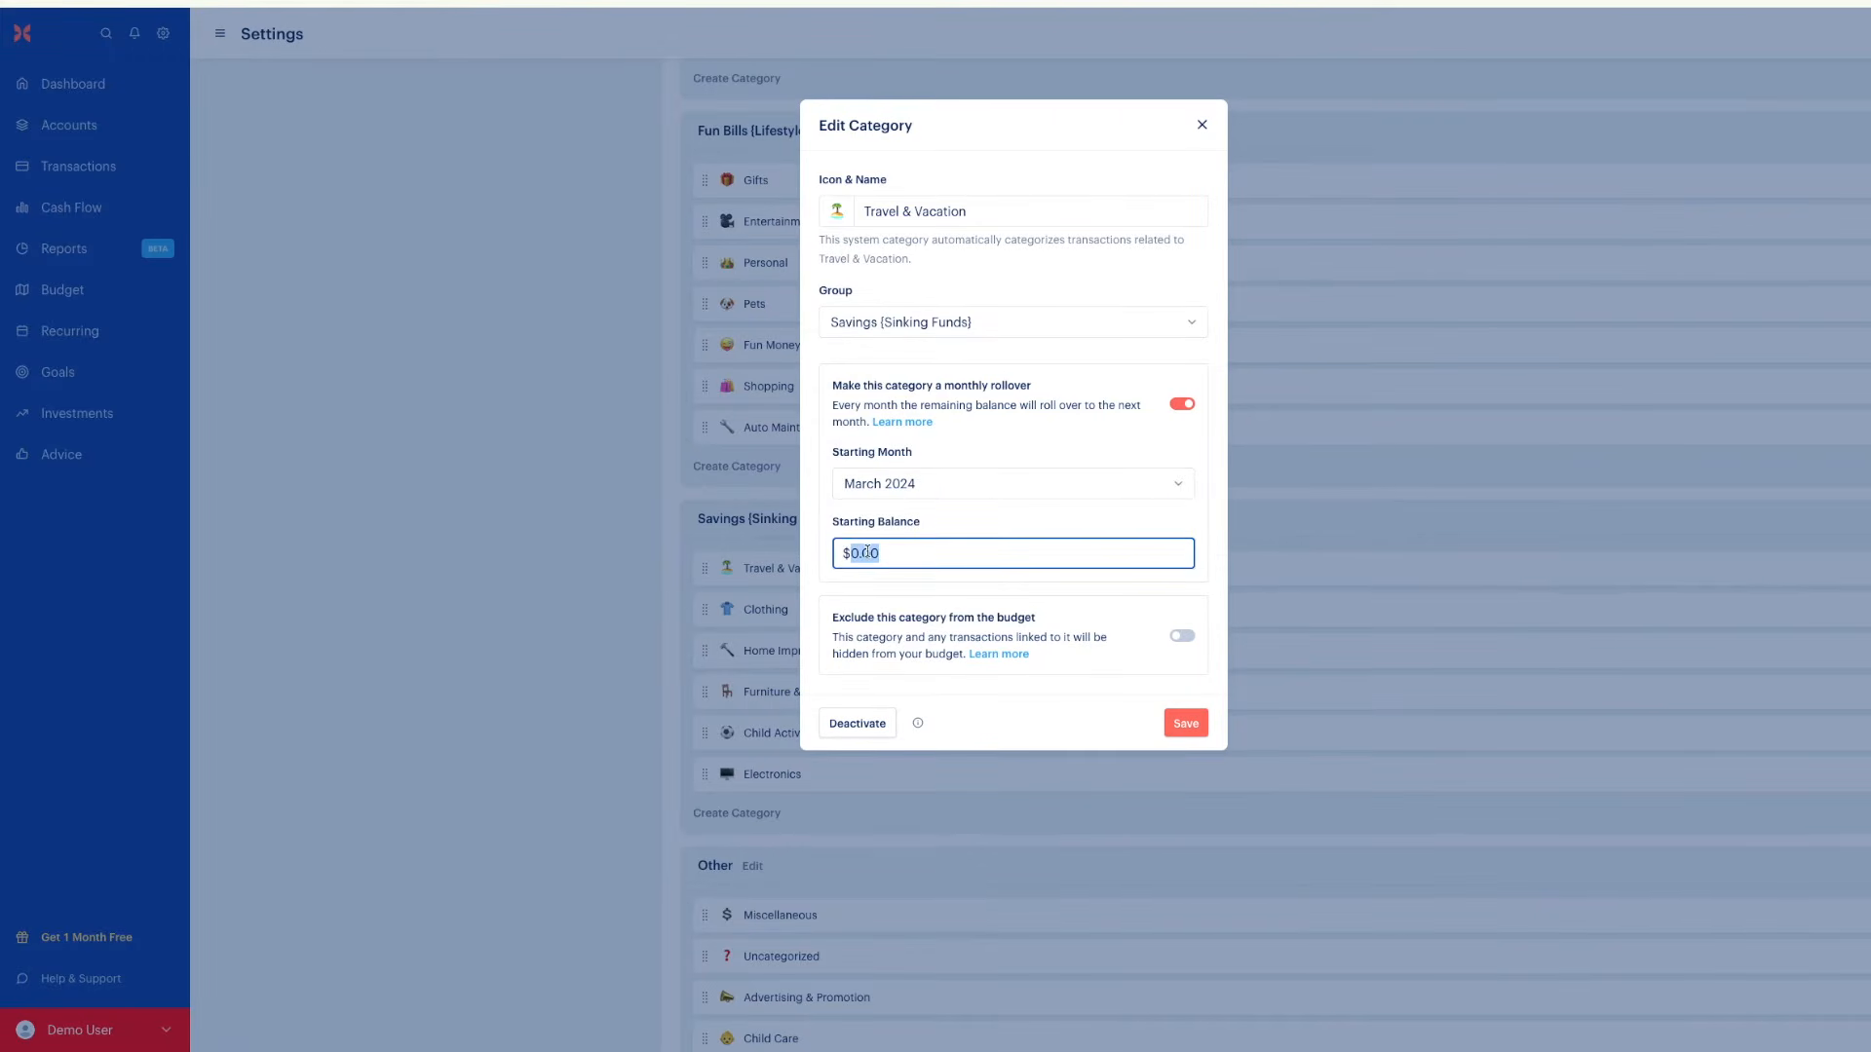
pyautogui.write('500')
pyautogui.press('Return')
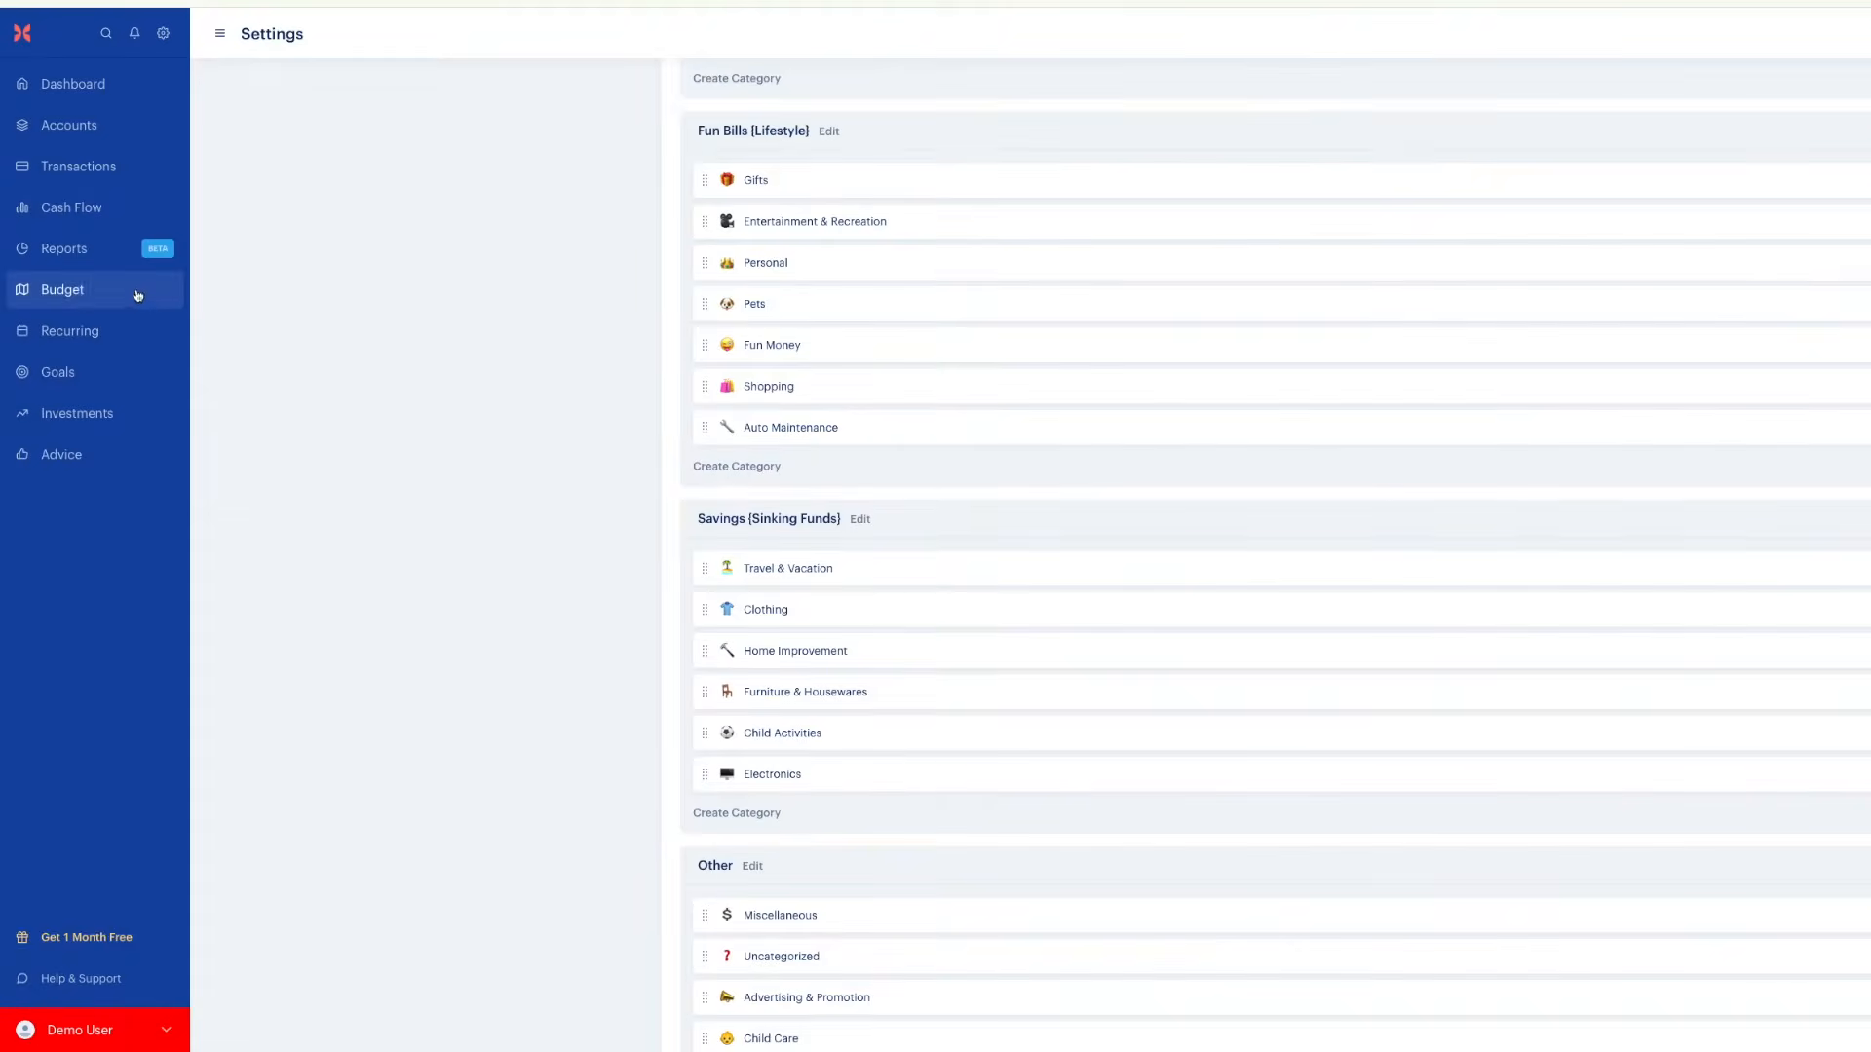
# Open the March 2024 budget and examine the paycheck income category's budget amount and its history for recent months
pyautogui.click(83, 291)
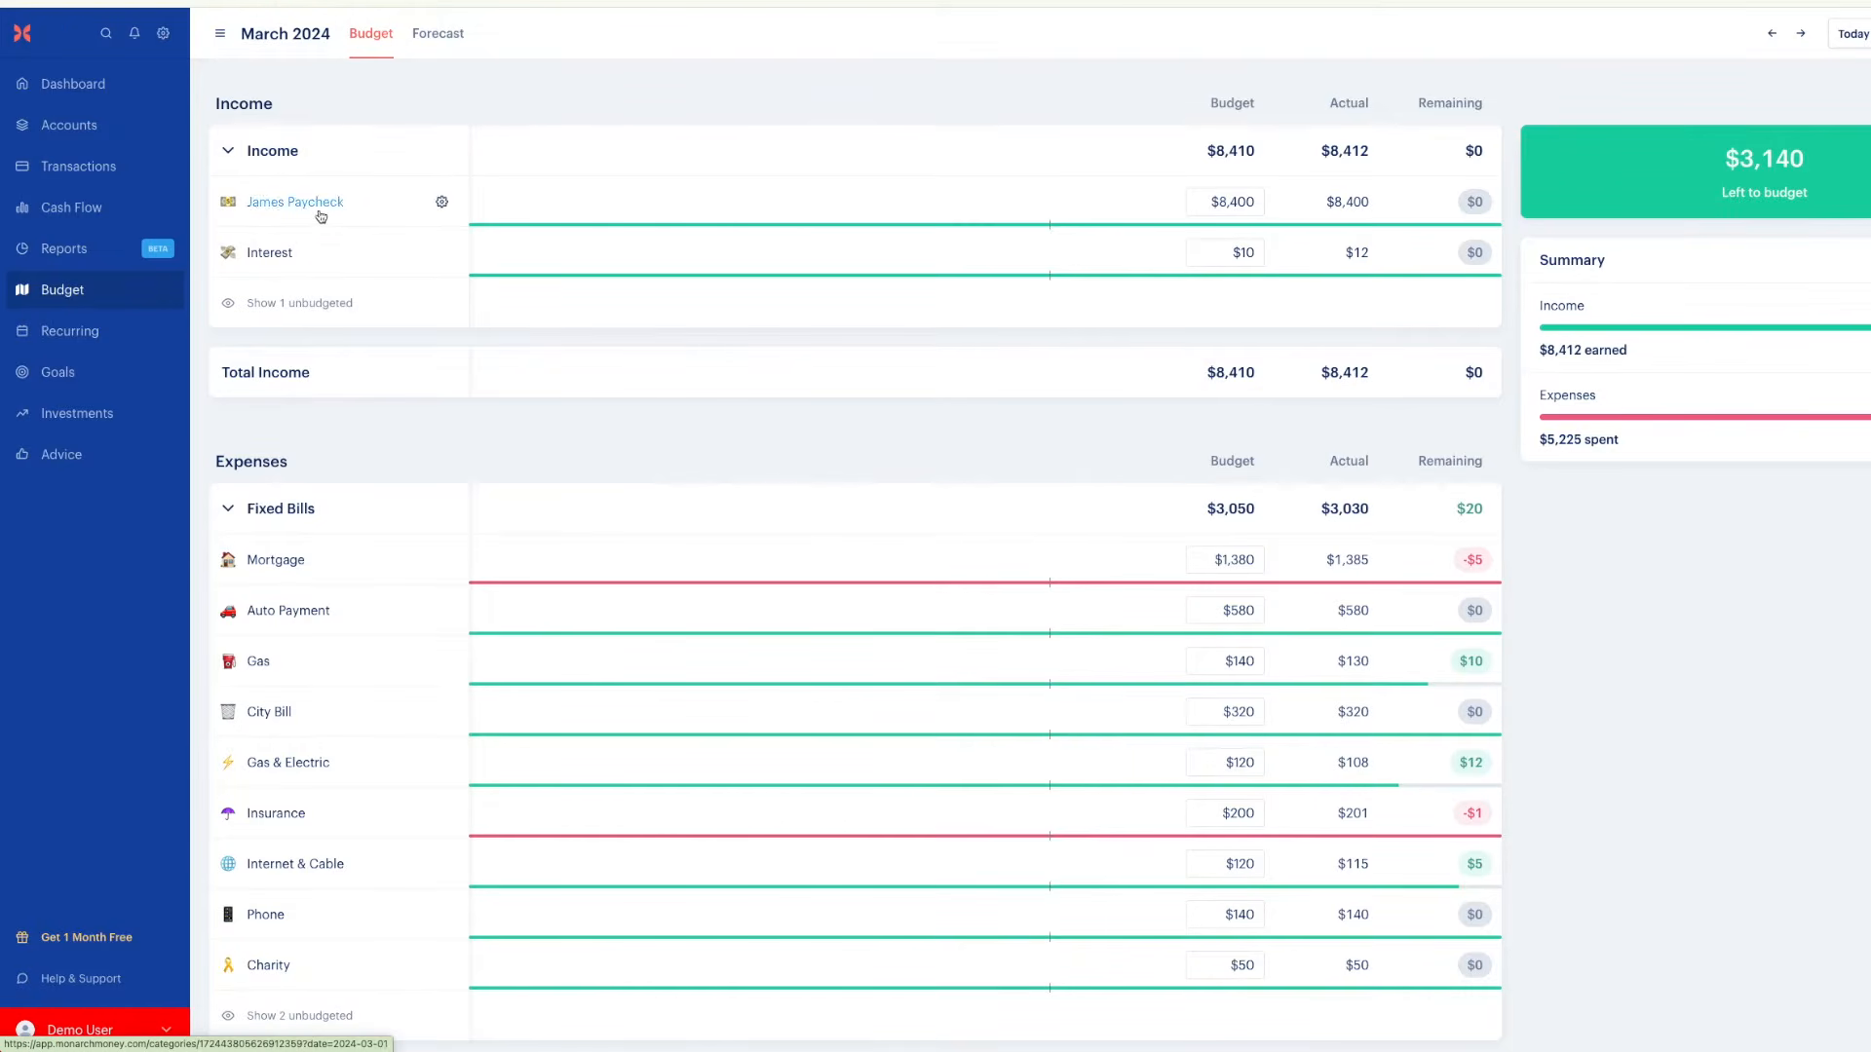
pyautogui.click(1237, 201)
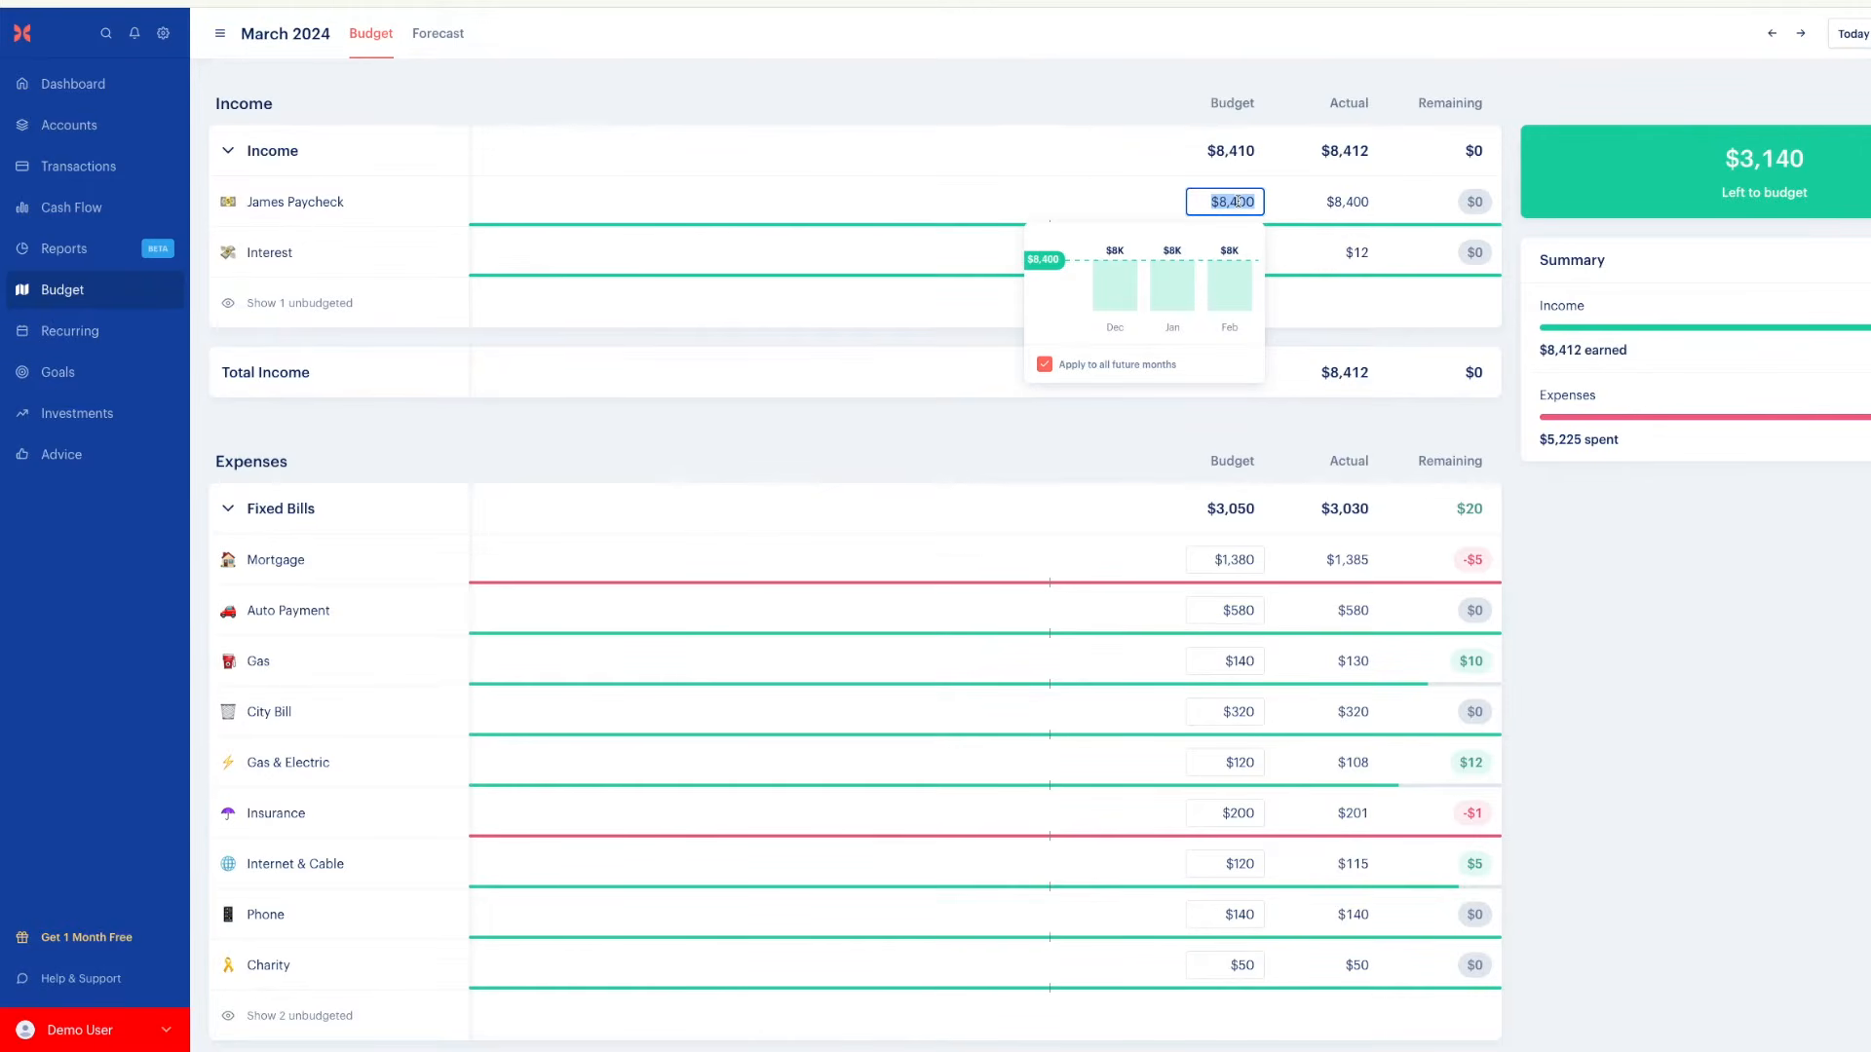
pyautogui.click(1224, 284)
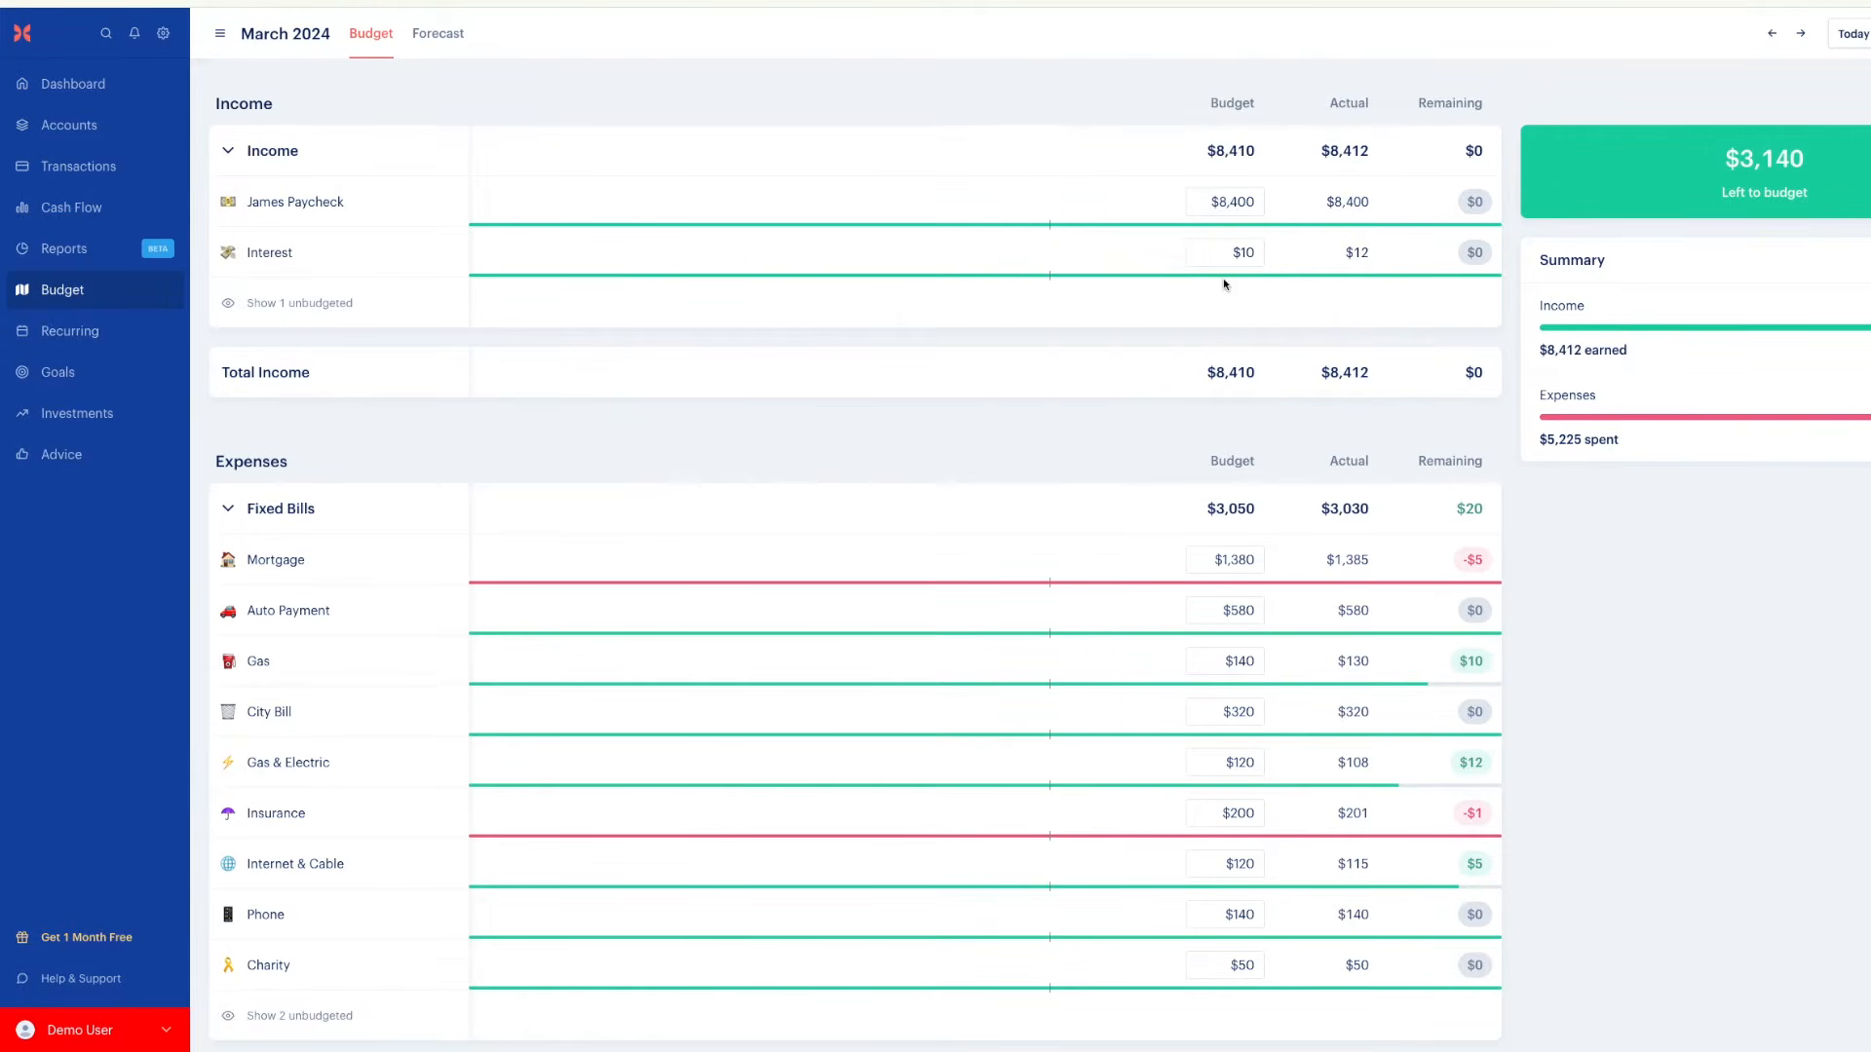
pyautogui.click(1233, 197)
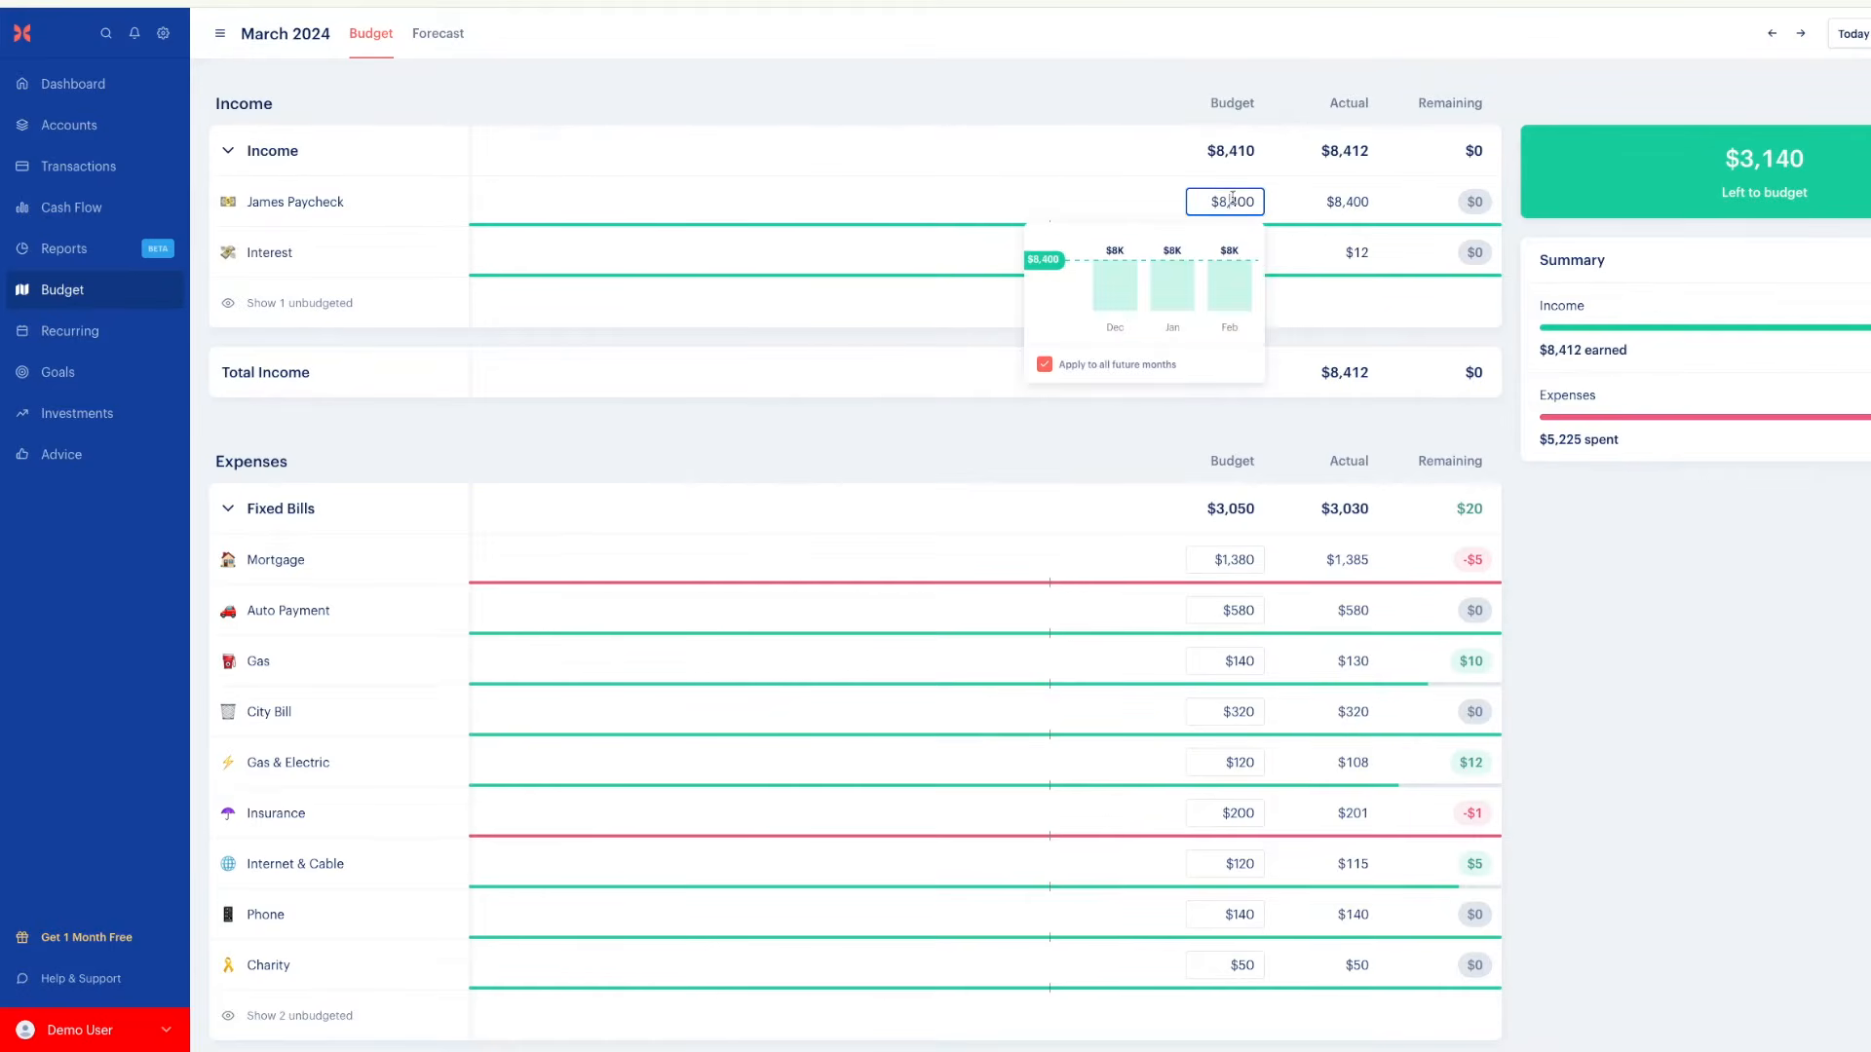
pyautogui.click(1047, 265)
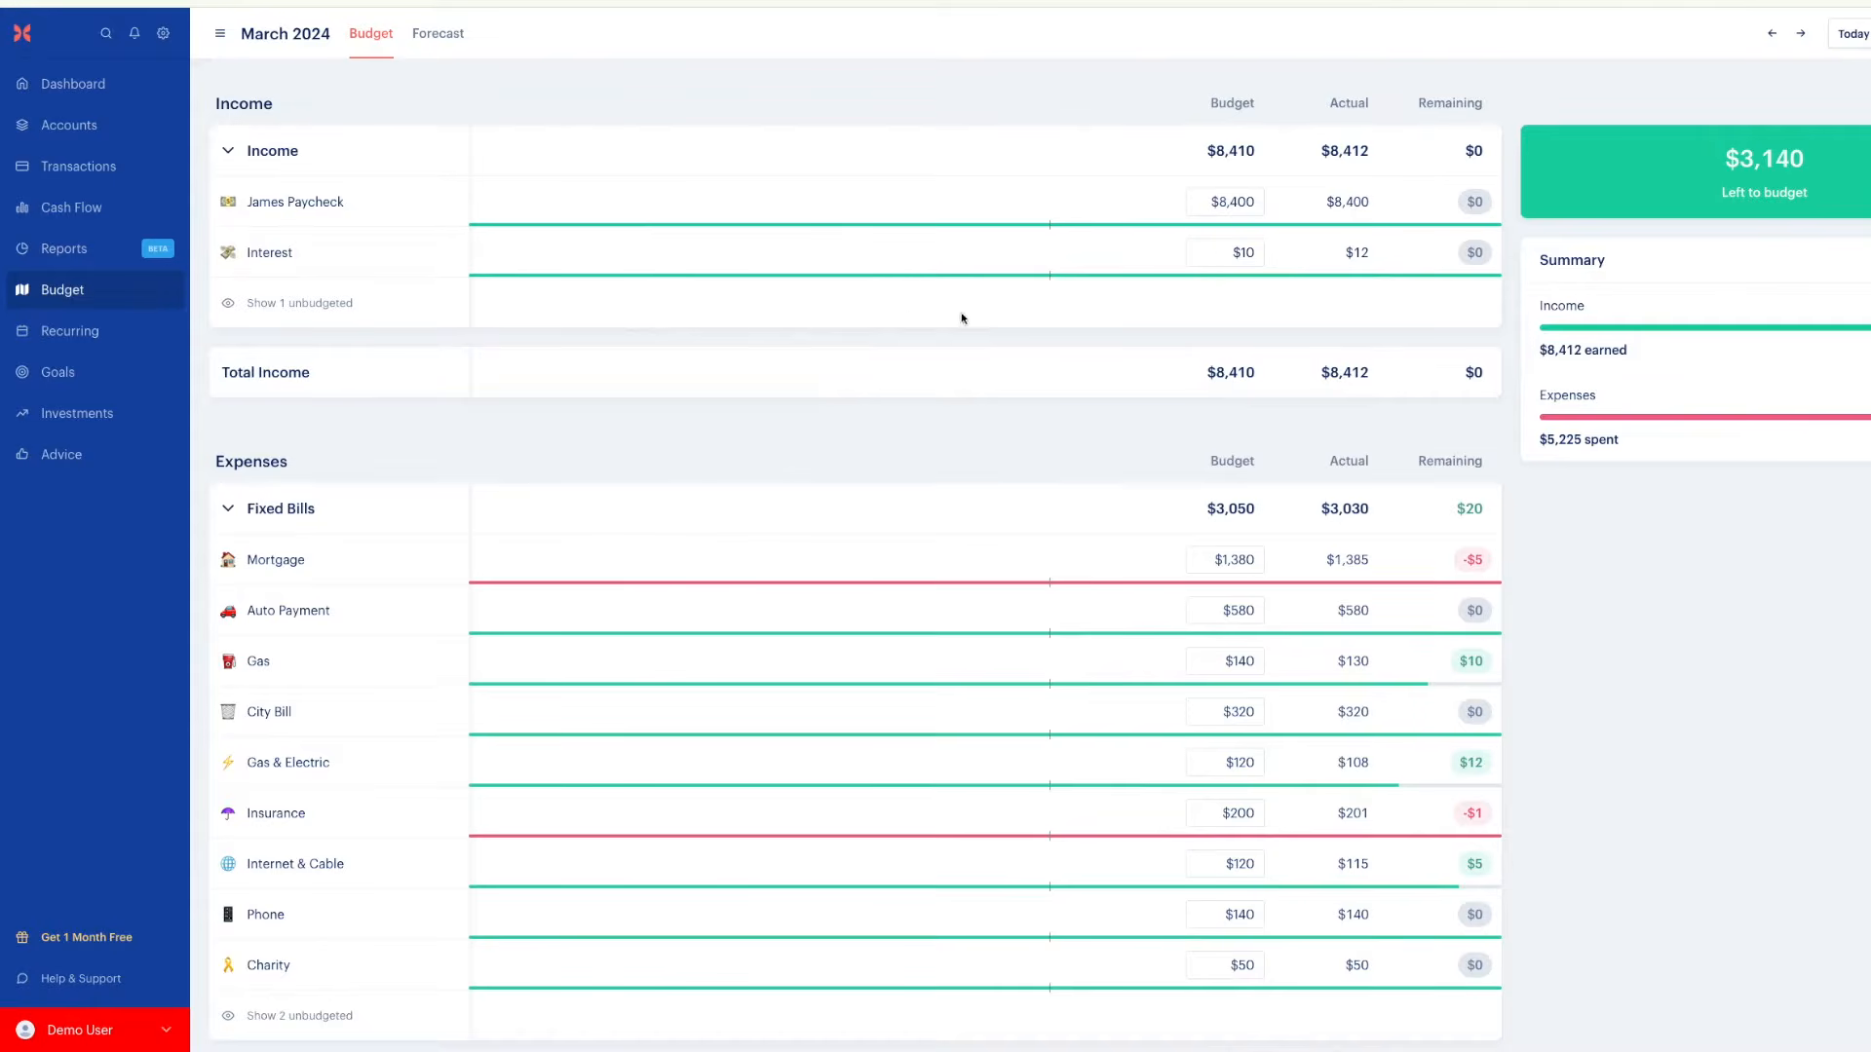
# Reveal the unbudgeted income category and set the second household member's income budget to $300
pyautogui.click(314, 303)
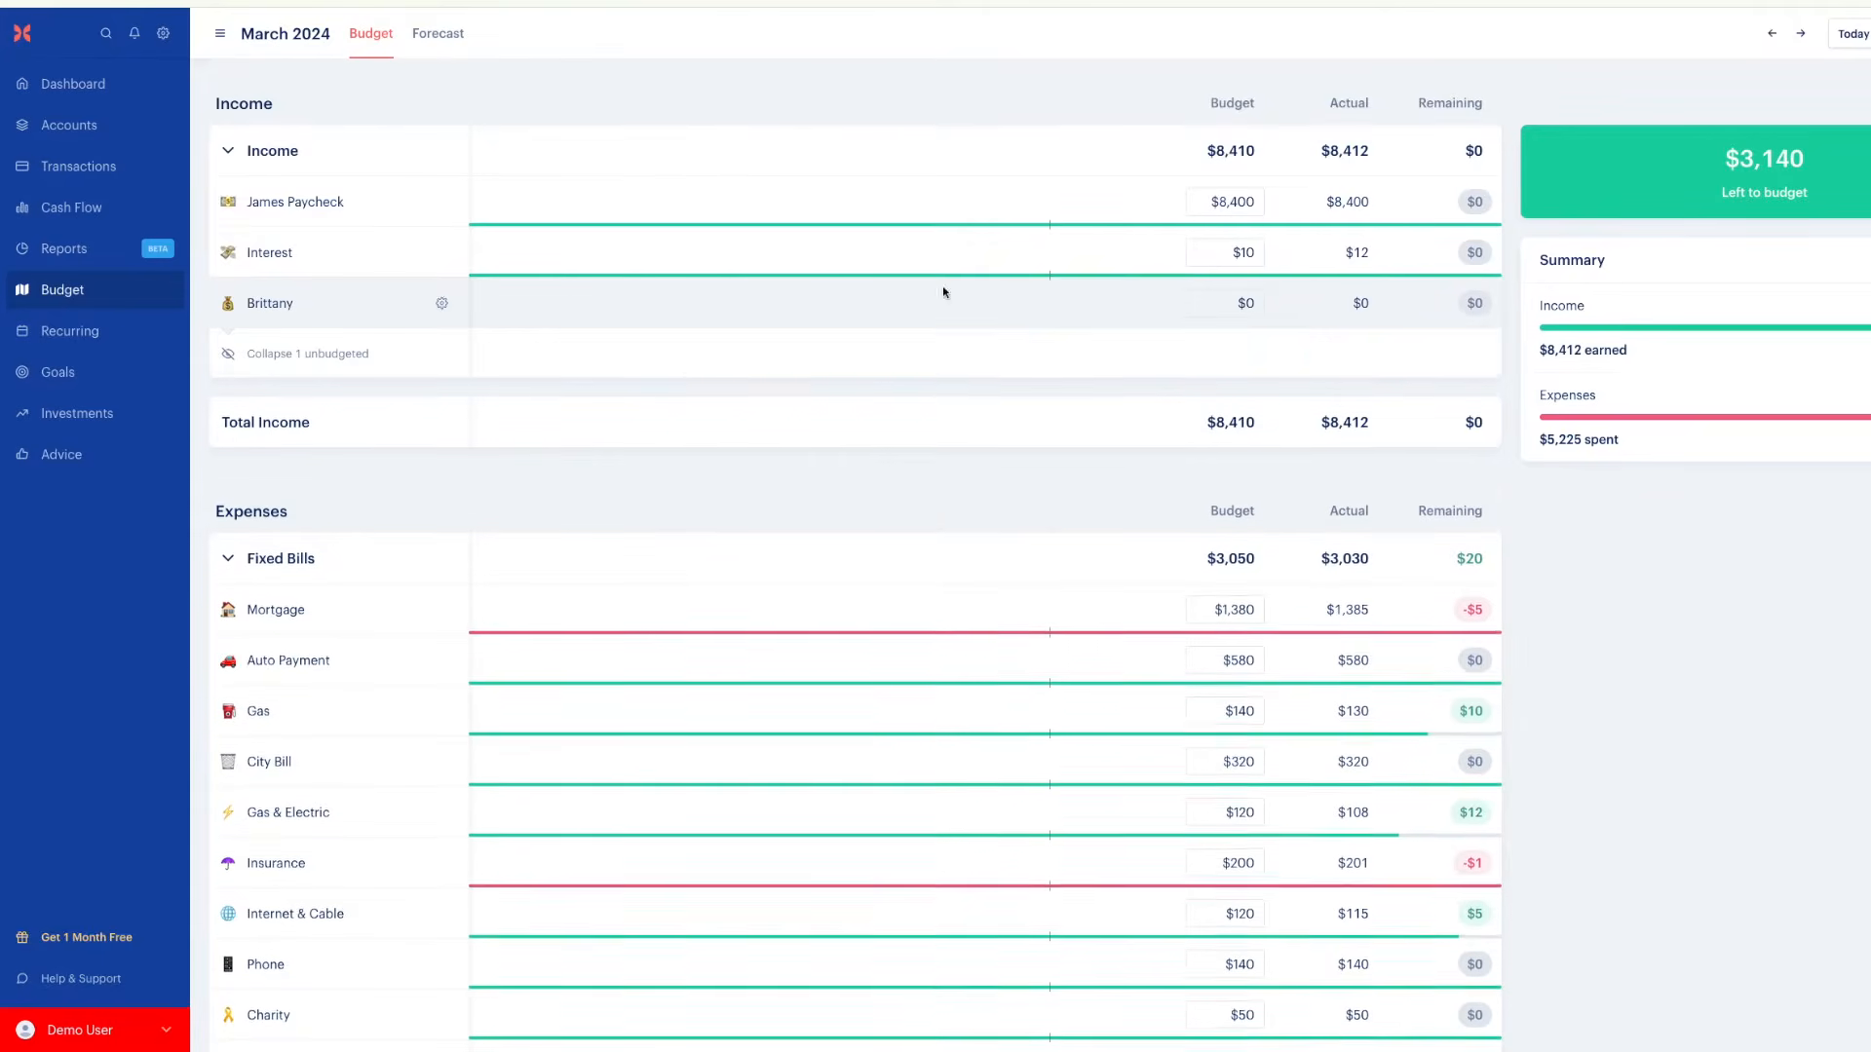
pyautogui.click(1255, 302)
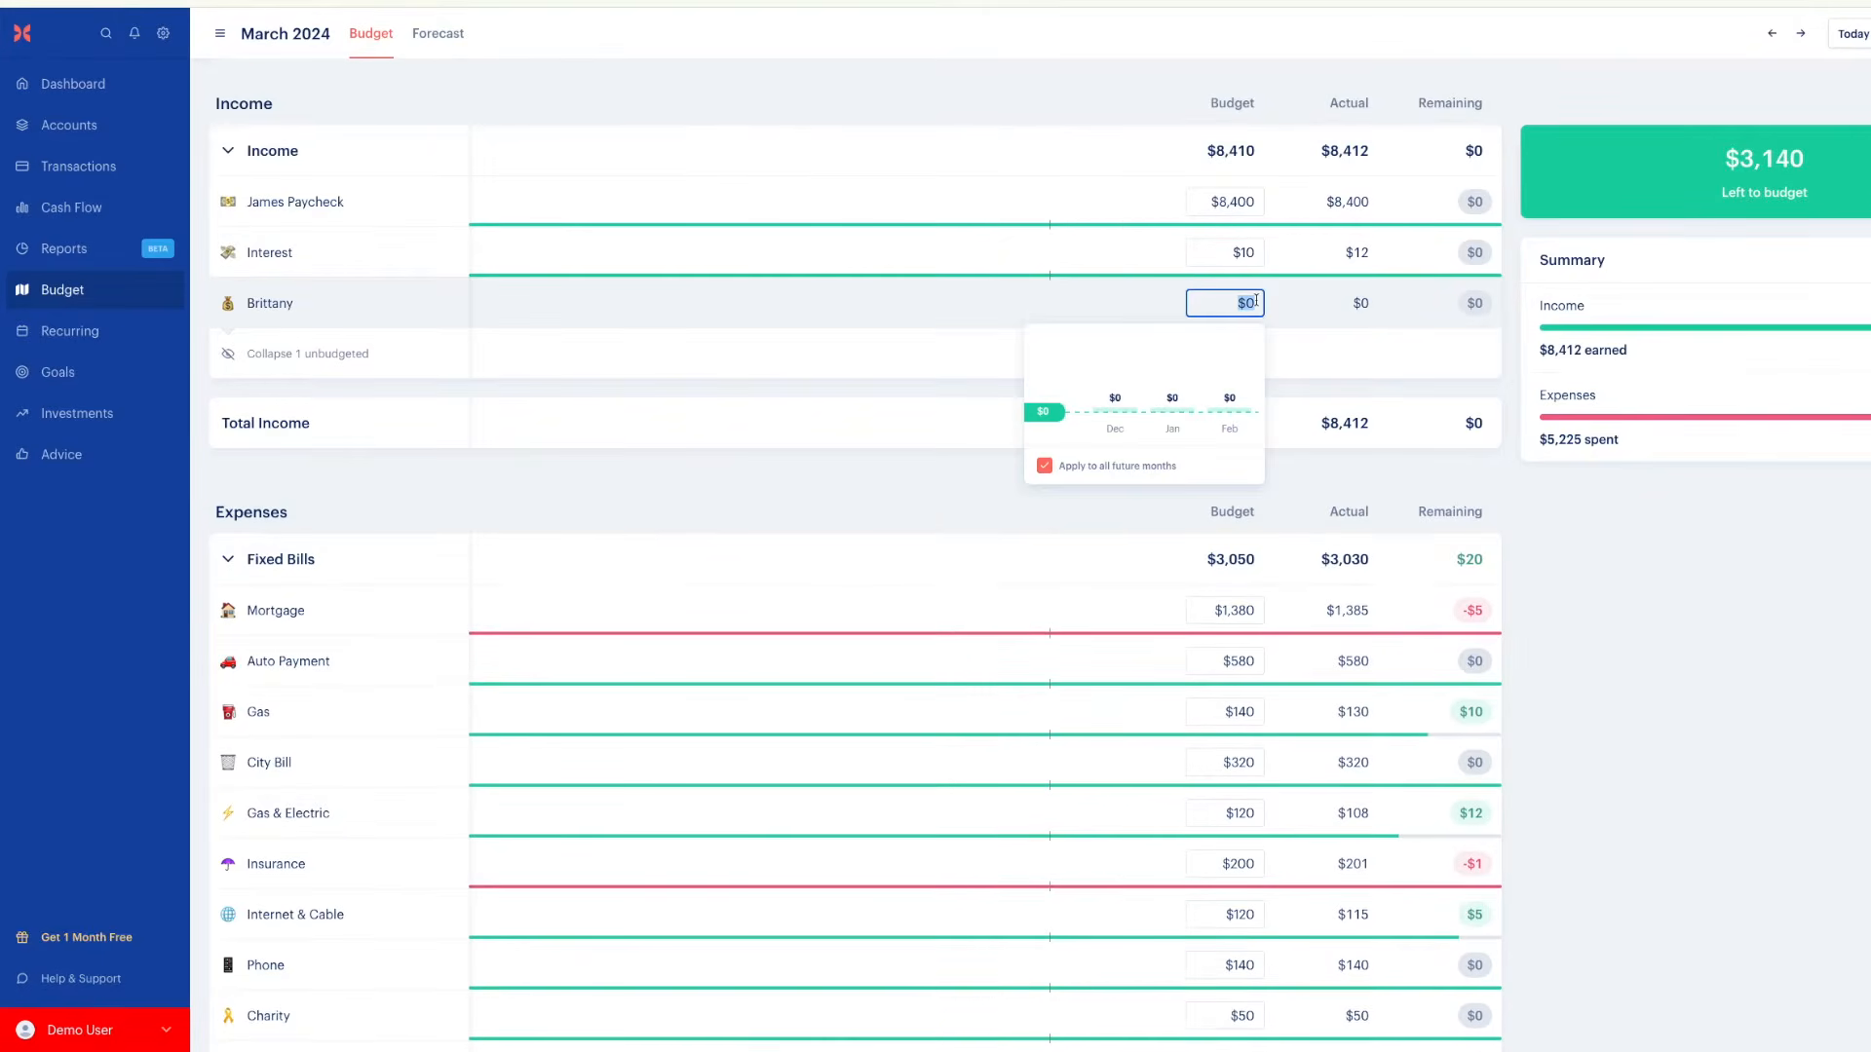
pyautogui.write('300')
pyautogui.press('Return')
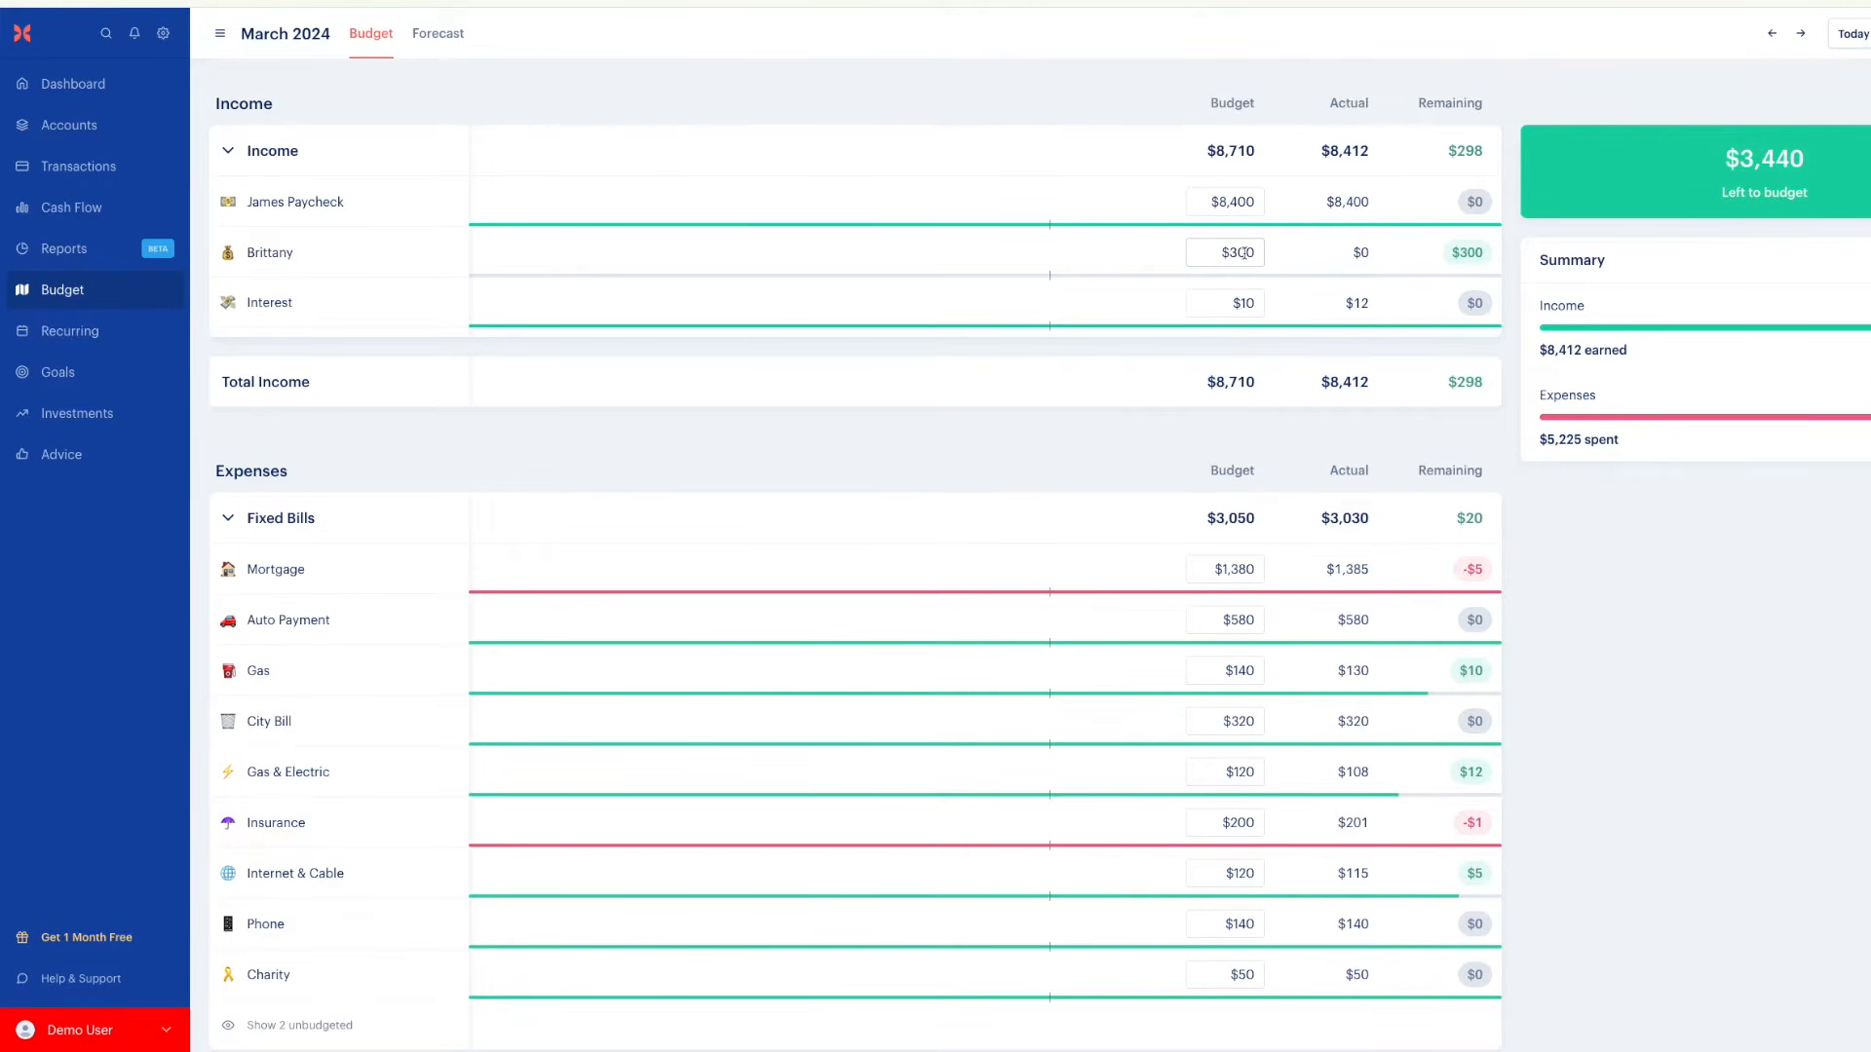
pyautogui.moveTo(1721, 164)
# Reveal the unbudgeted Fixed Bills categories and delete the Natural Gas category
pyautogui.scroll(-1, 1171, 563)
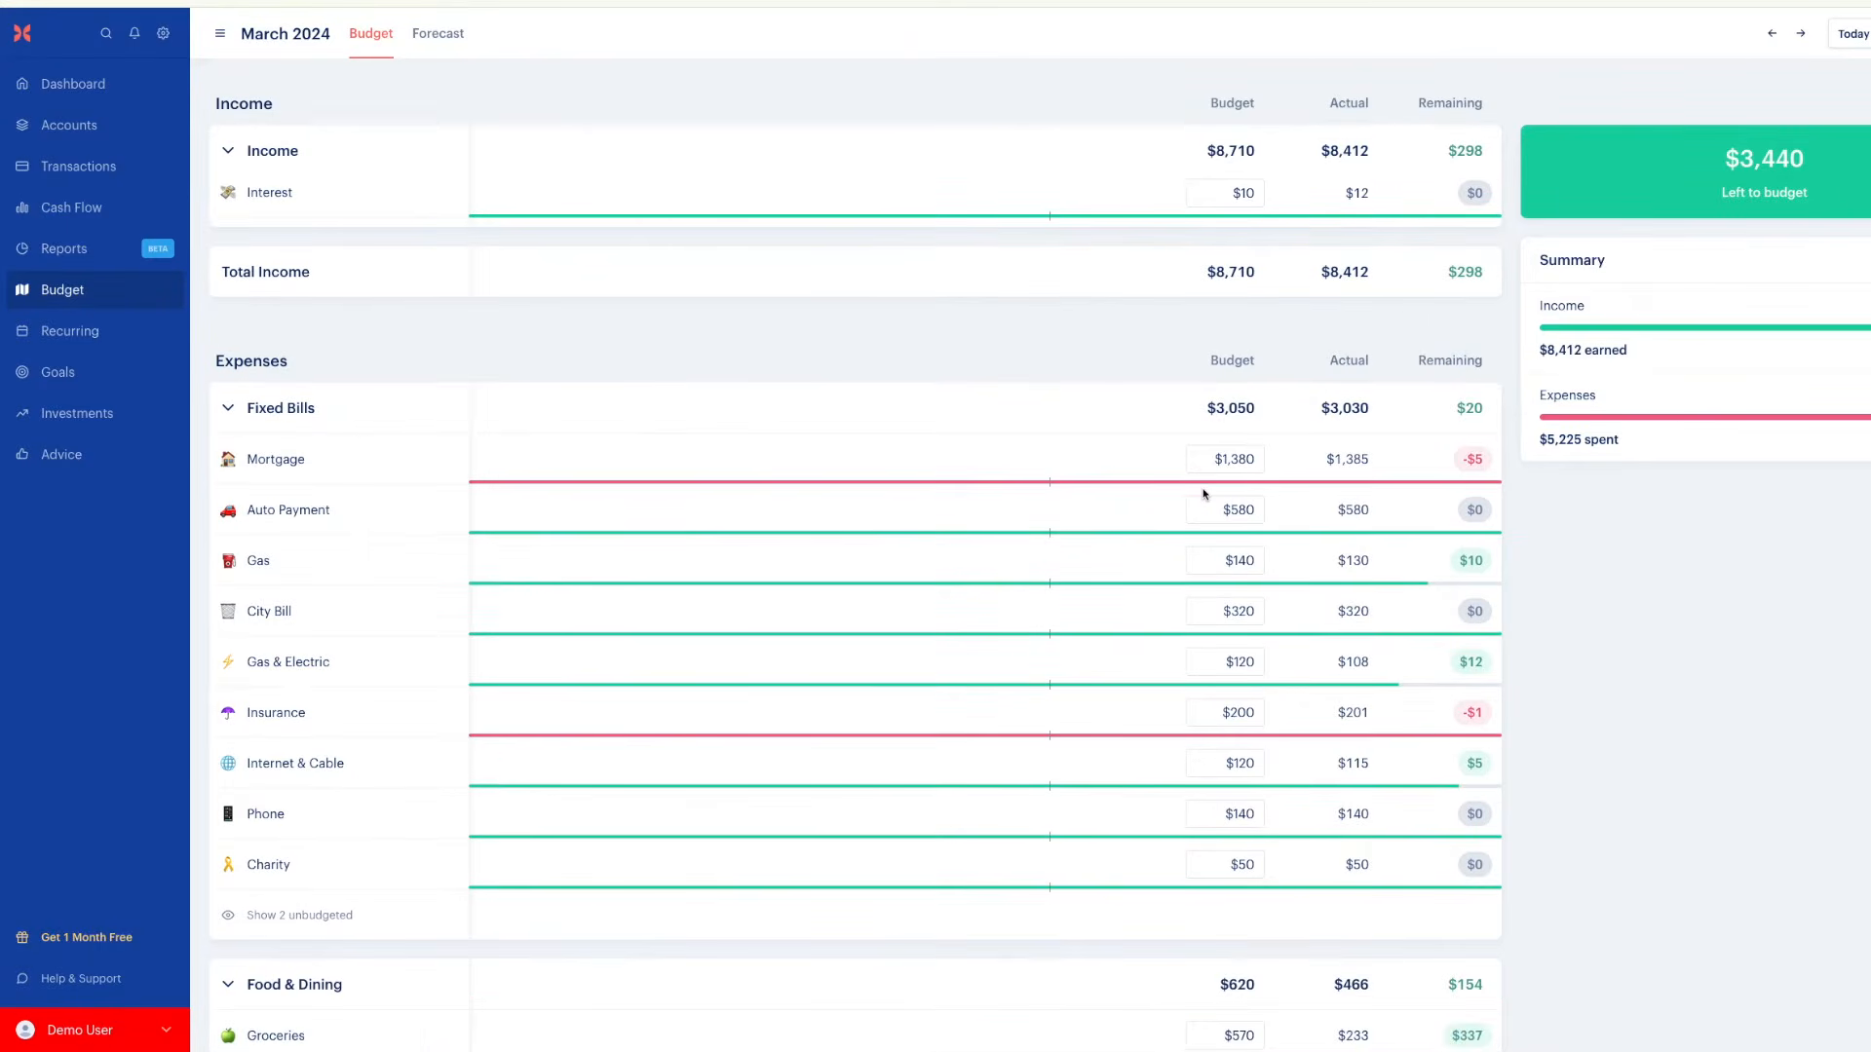
pyautogui.scroll(-1, 1224, 739)
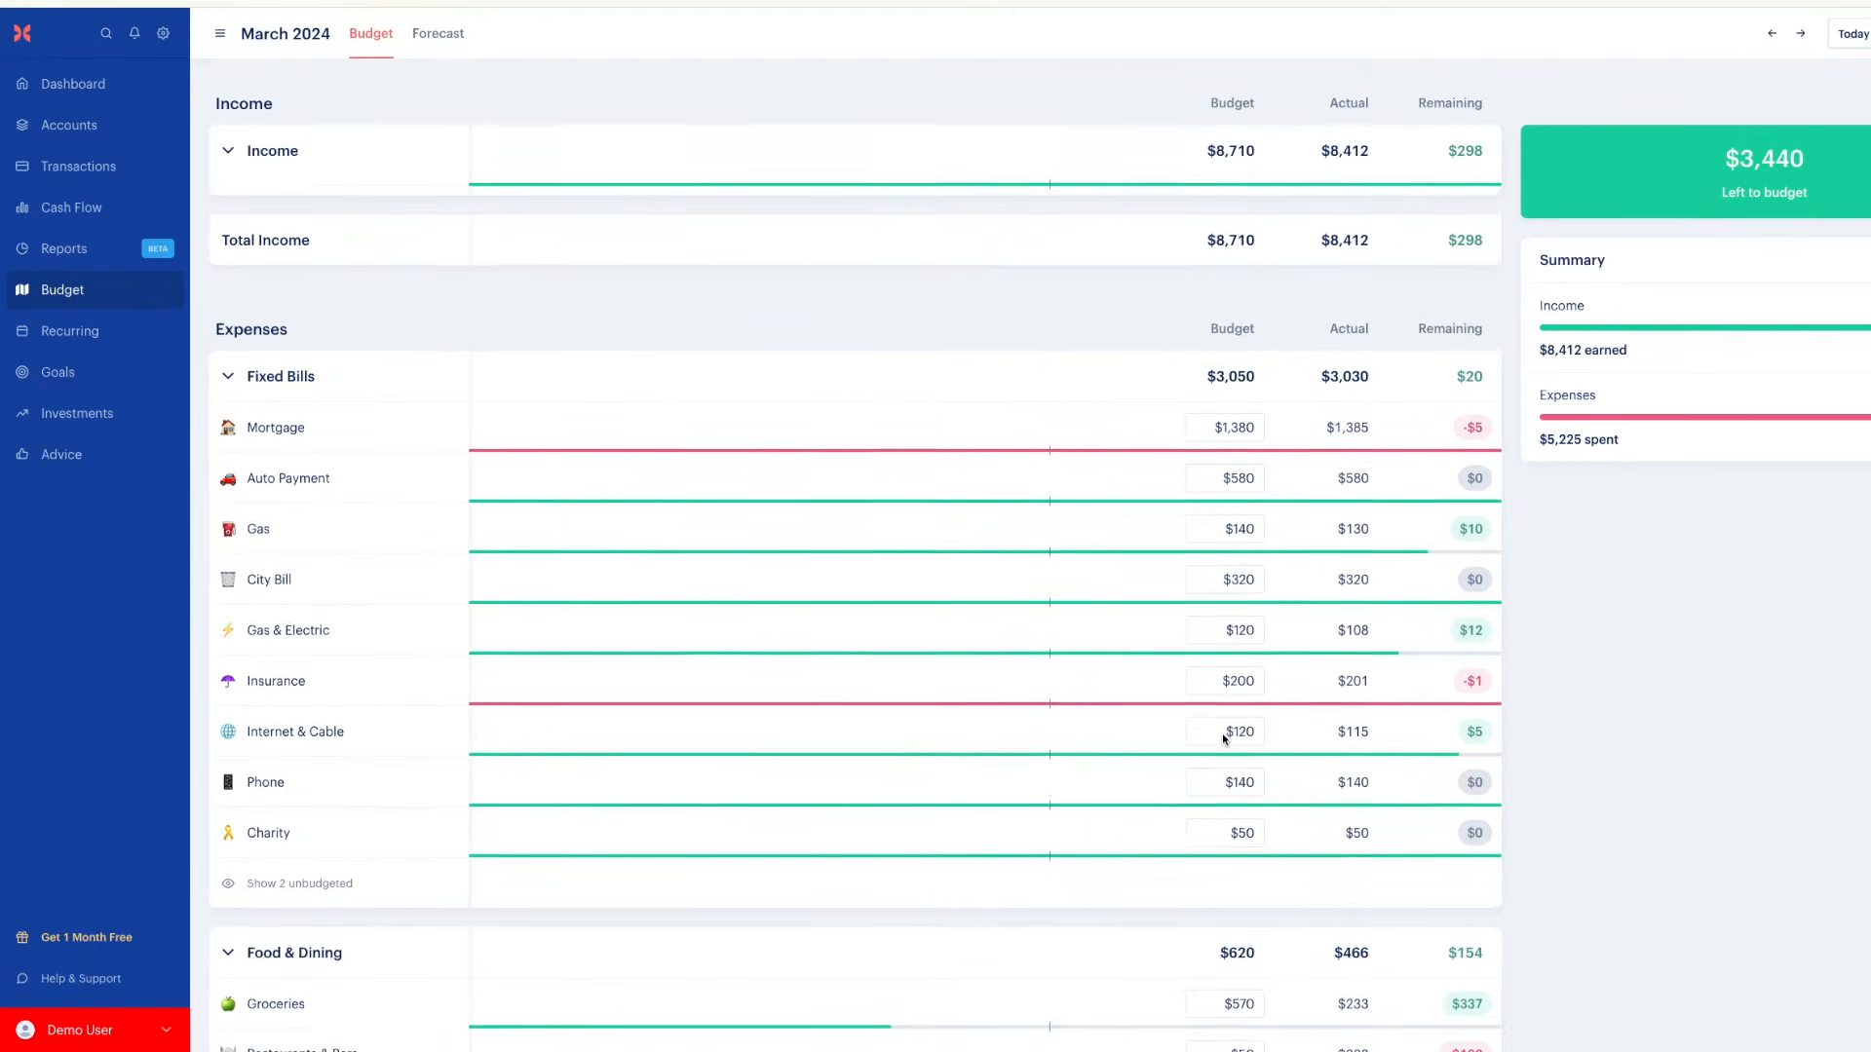
pyautogui.scroll(-1, 1223, 740)
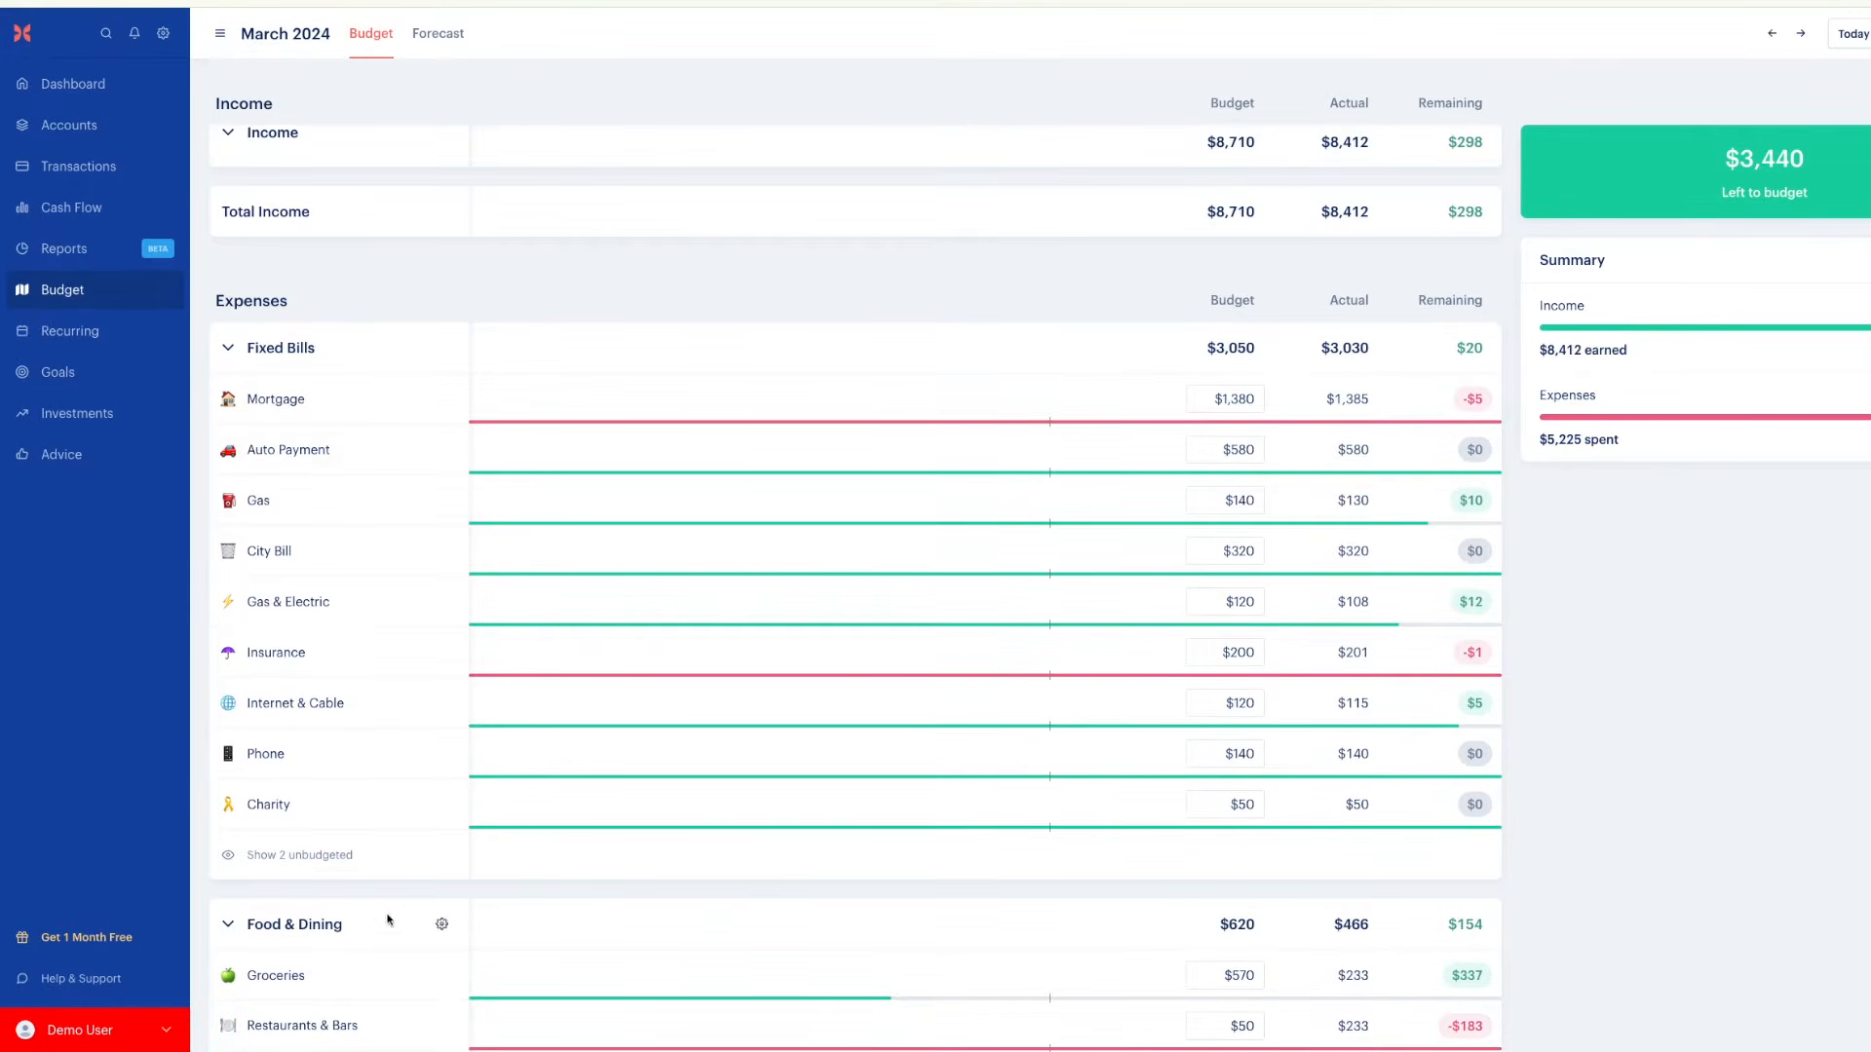
pyautogui.click(324, 855)
pyautogui.click(443, 855)
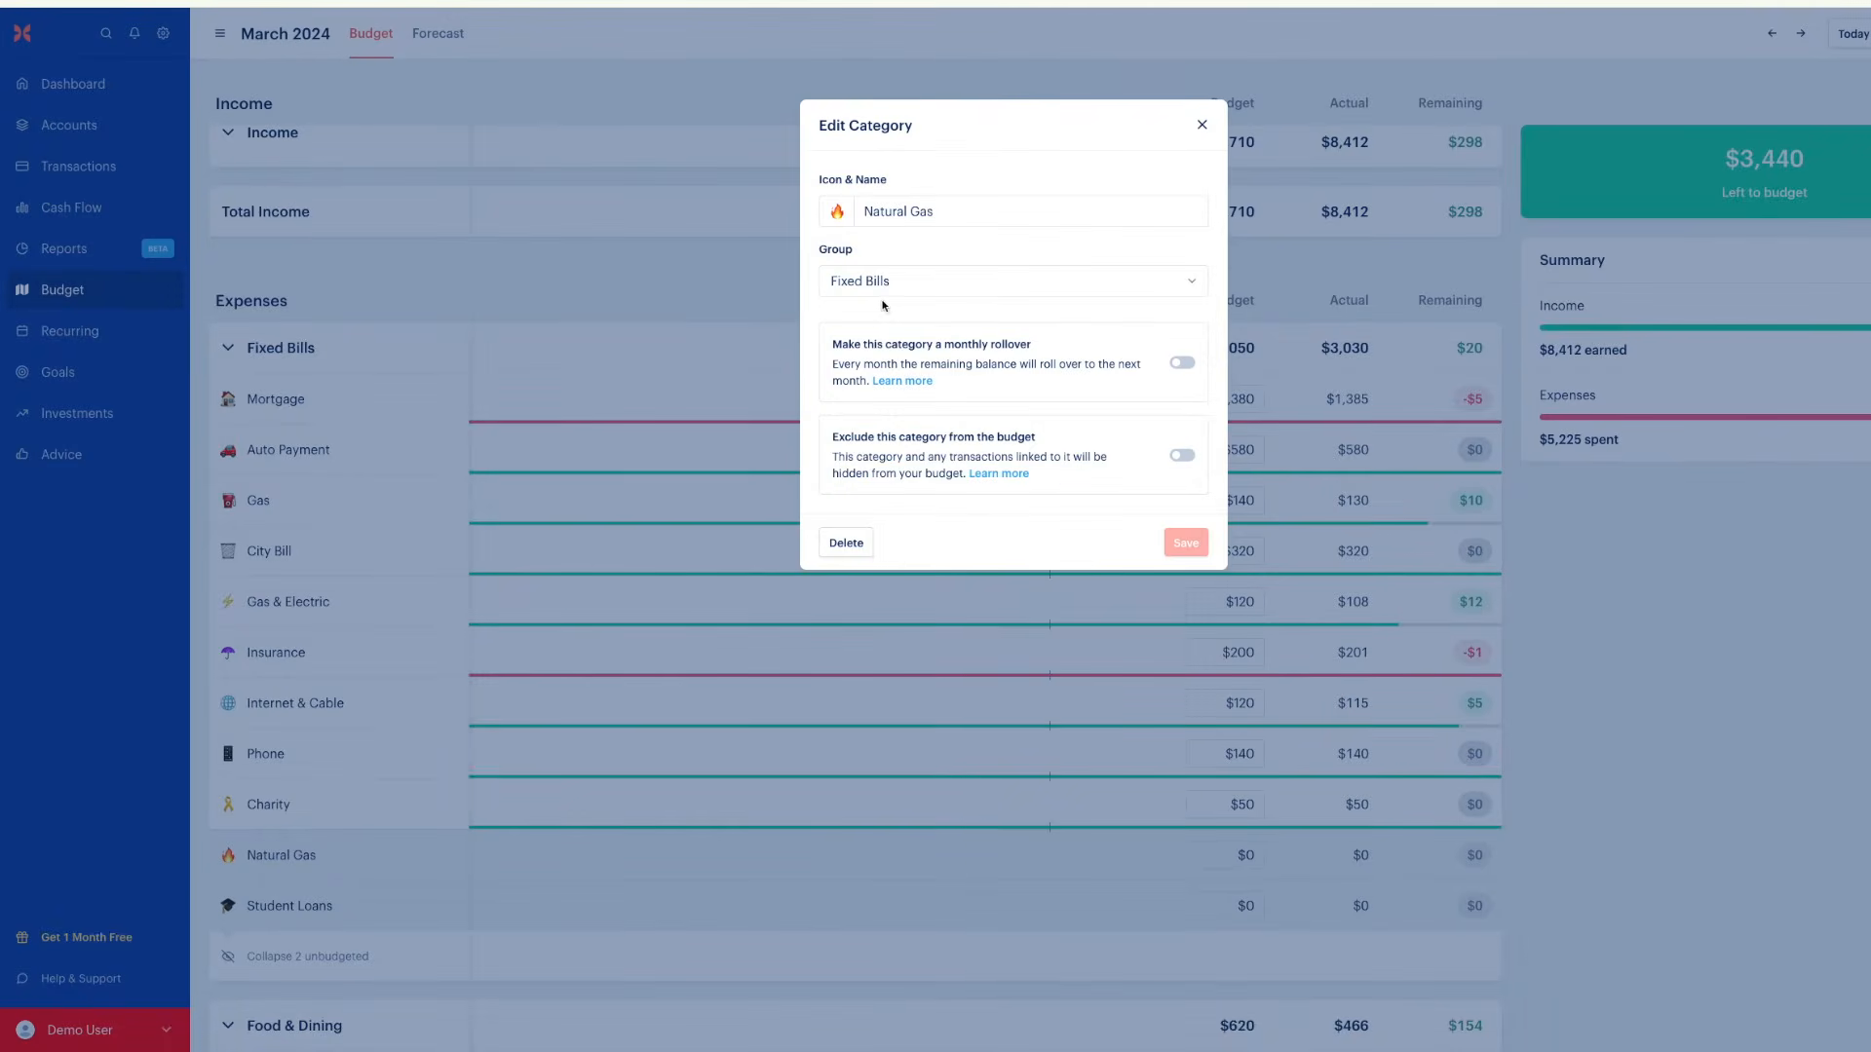
pyautogui.click(853, 542)
pyautogui.click(1156, 279)
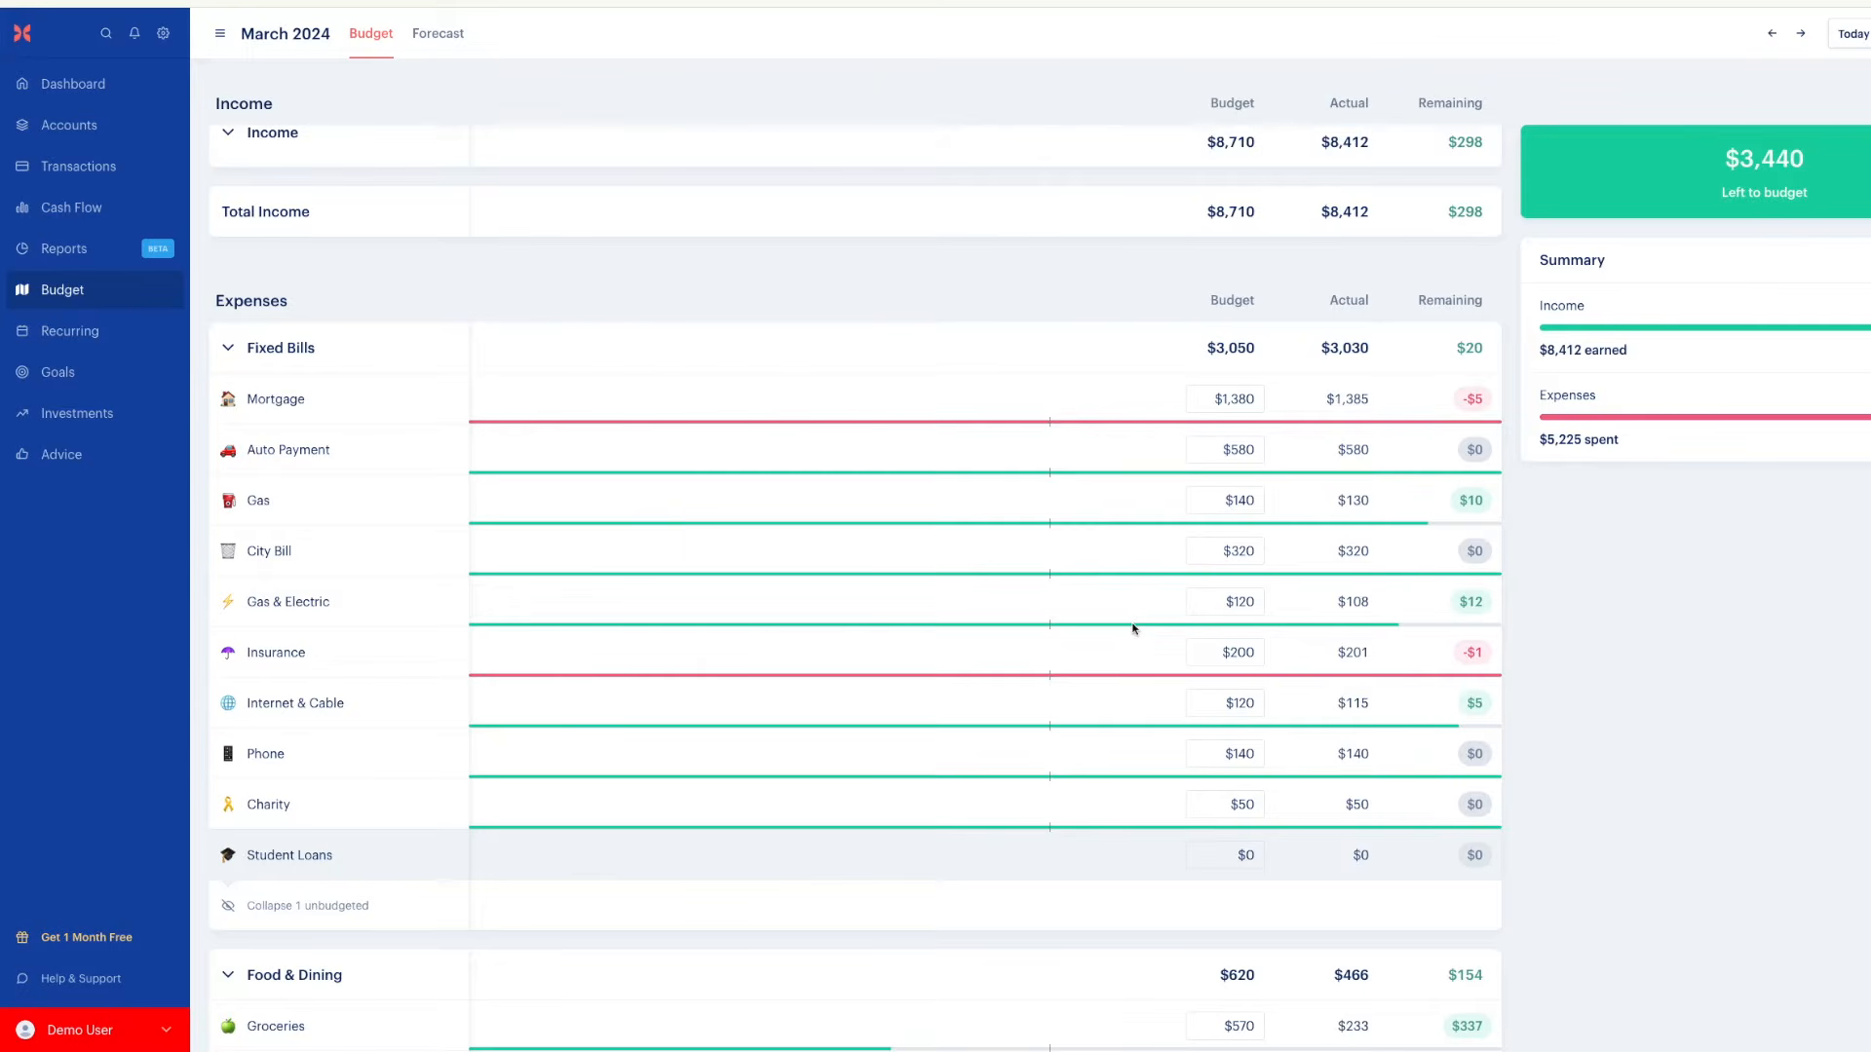
# Reveal the unbudgeted categories in Fun Bills {Lifestyle} and set the Fun Money budget to $50
pyautogui.scroll(-7, 1133, 628)
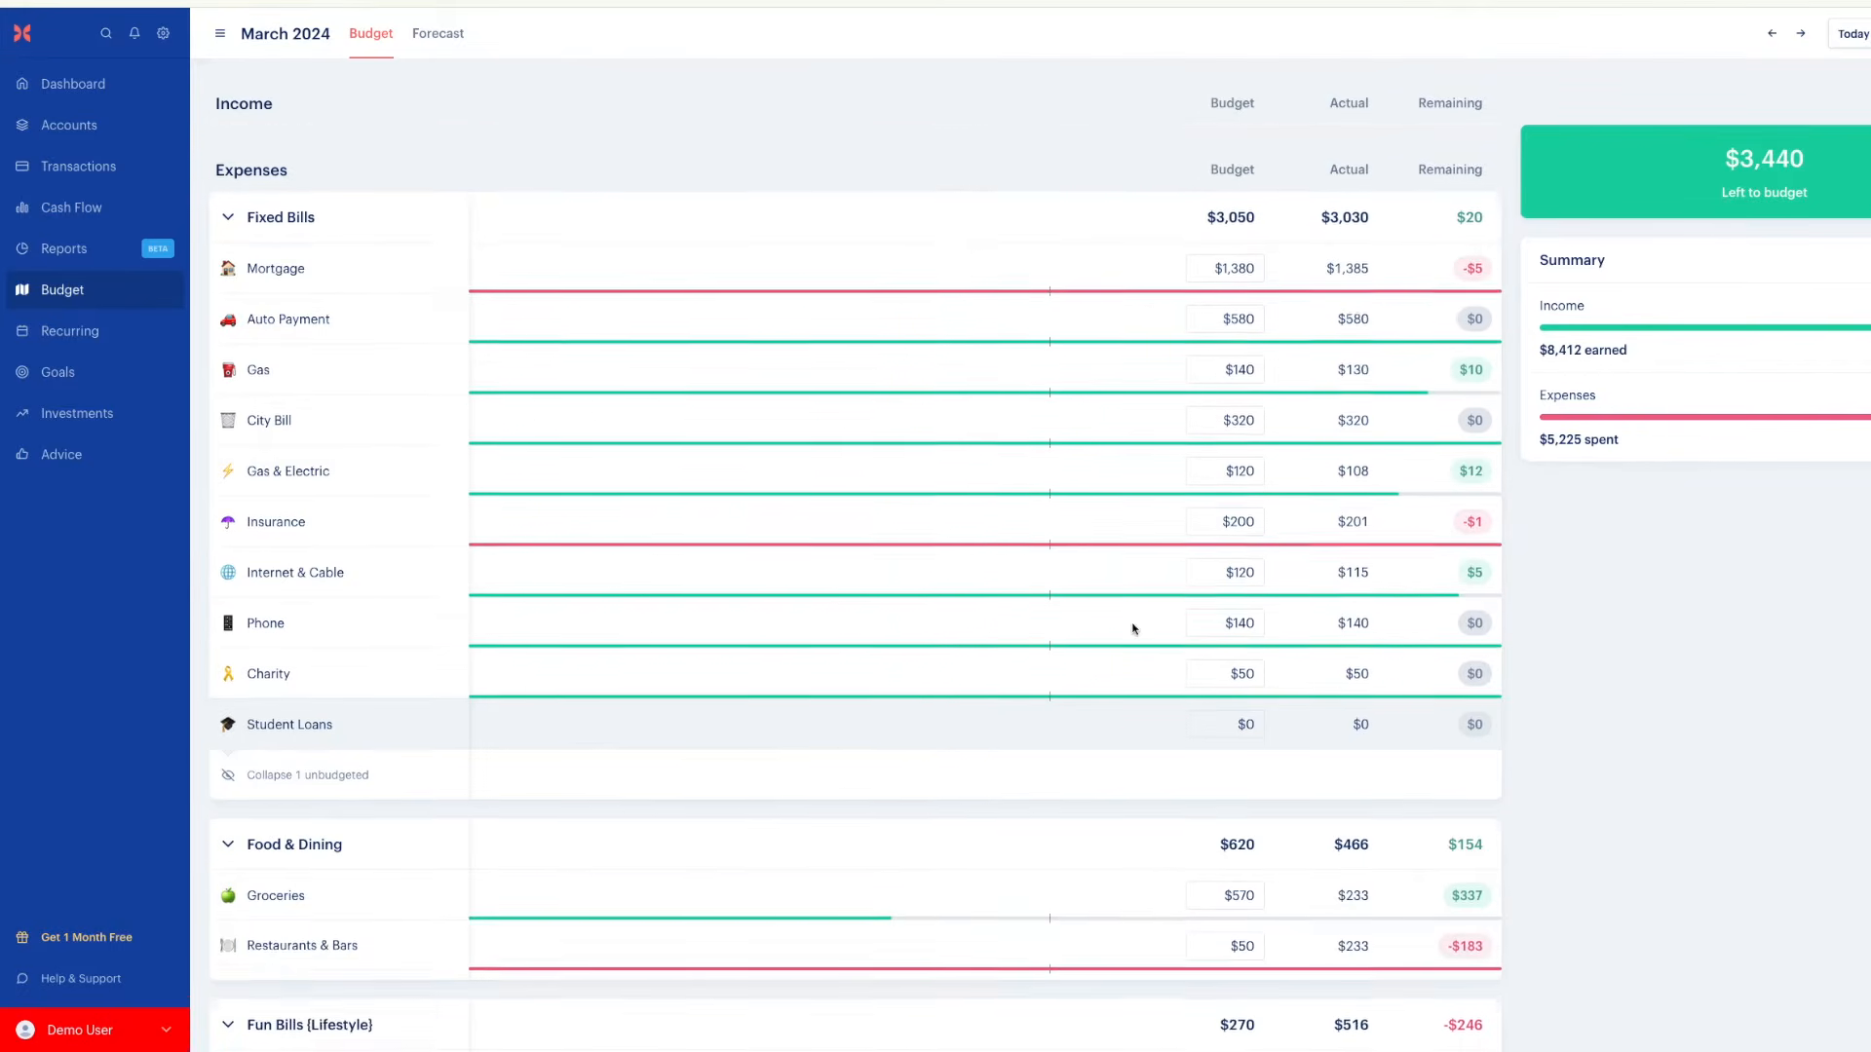
pyautogui.scroll(-3, 1133, 628)
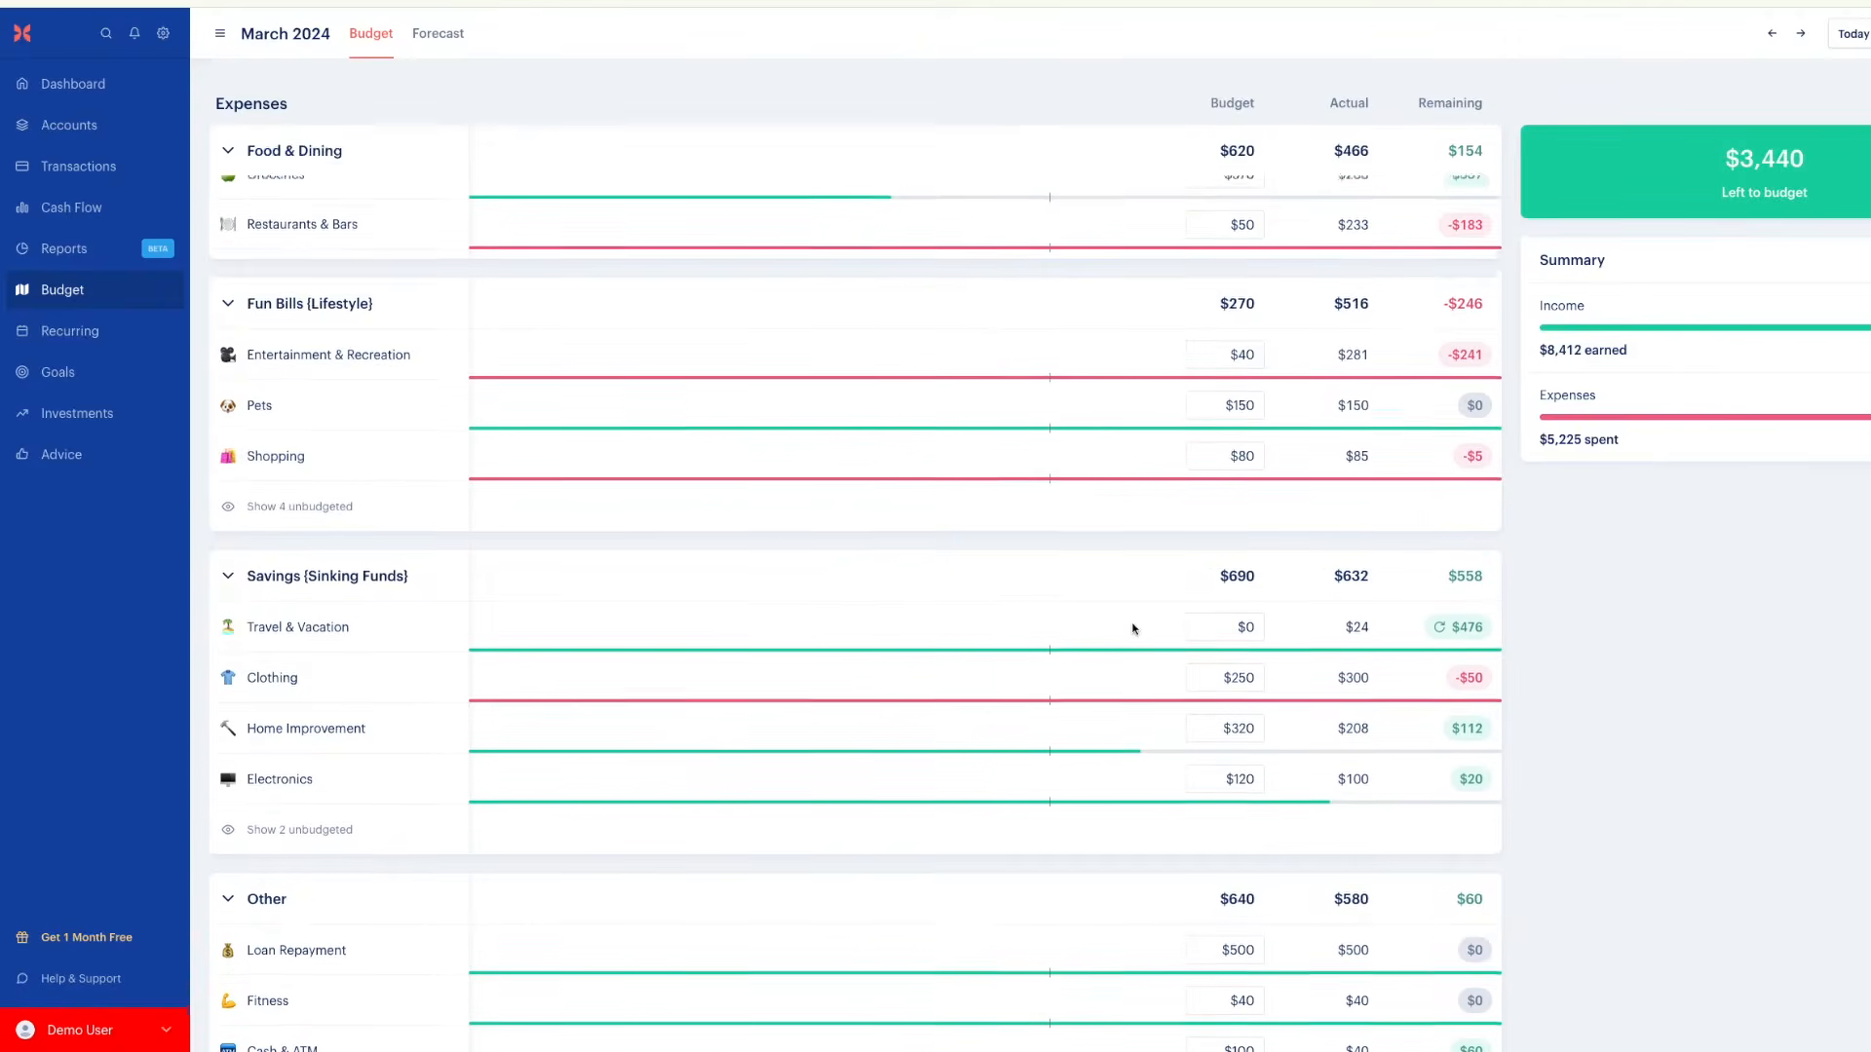
pyautogui.scroll(2, 1133, 628)
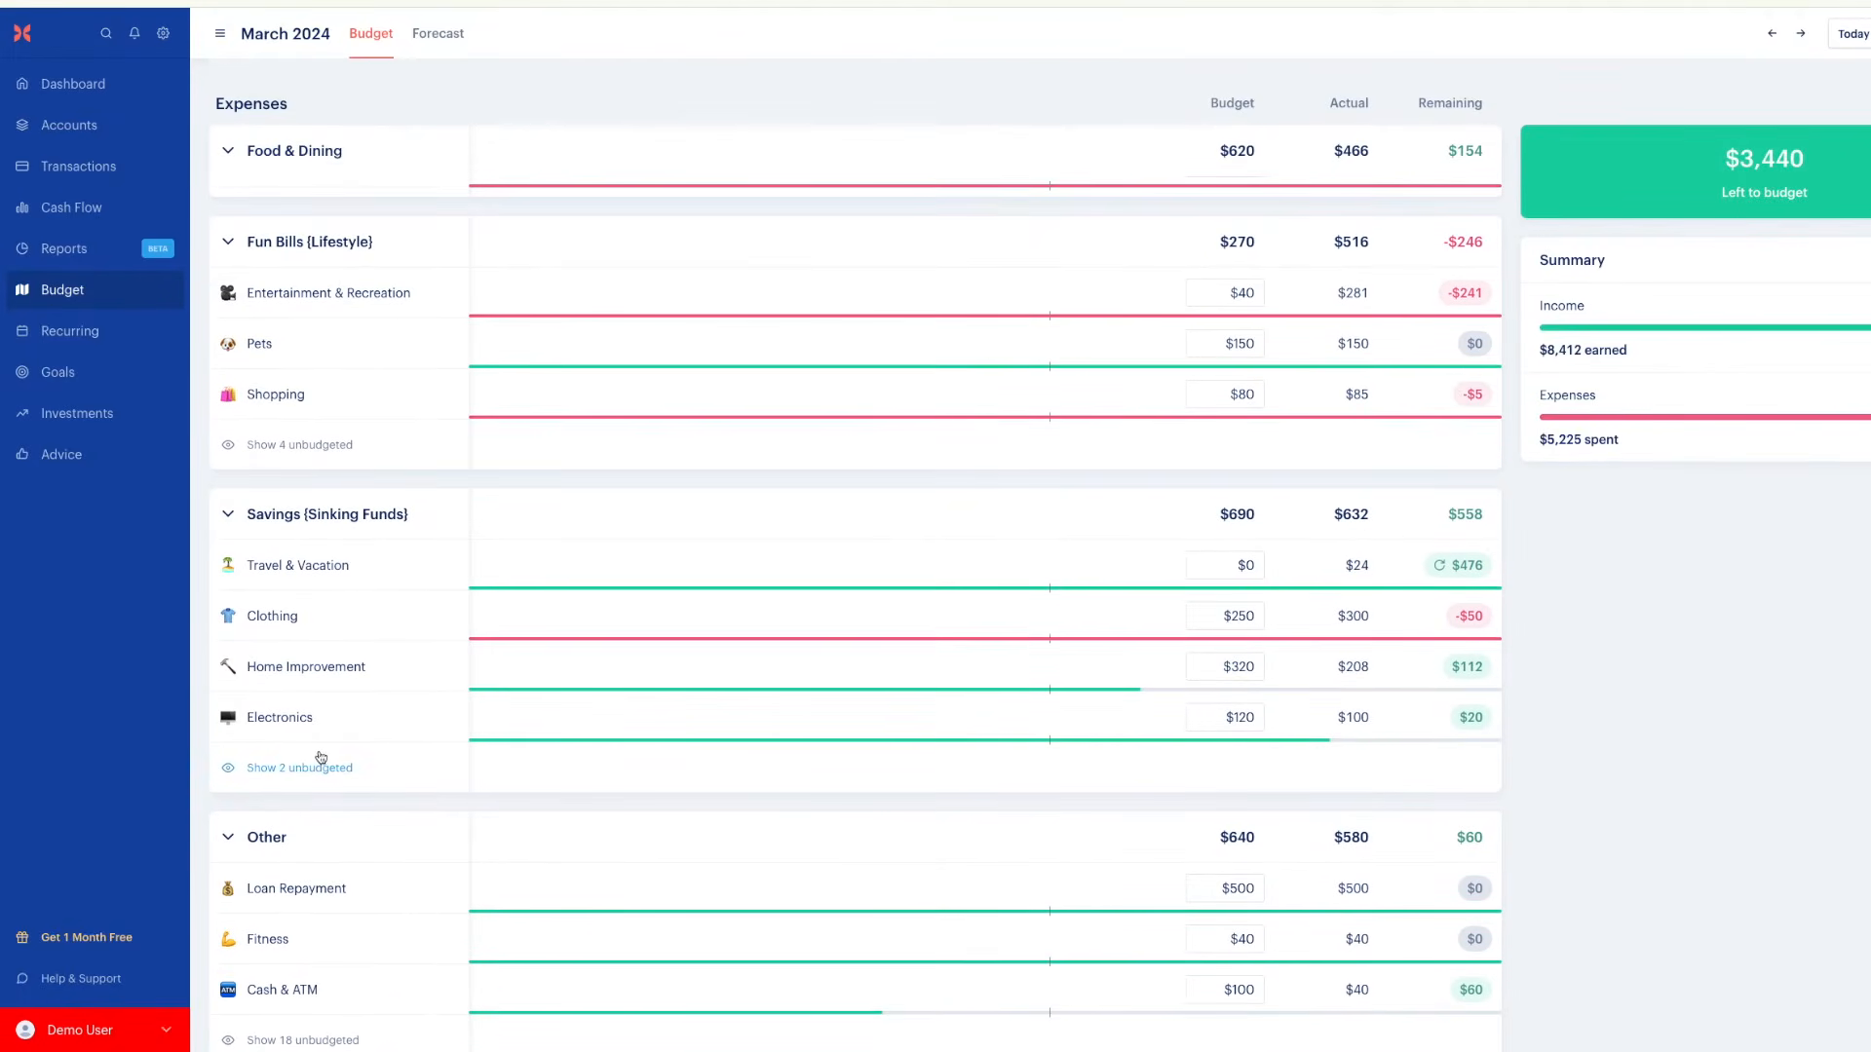
pyautogui.click(294, 446)
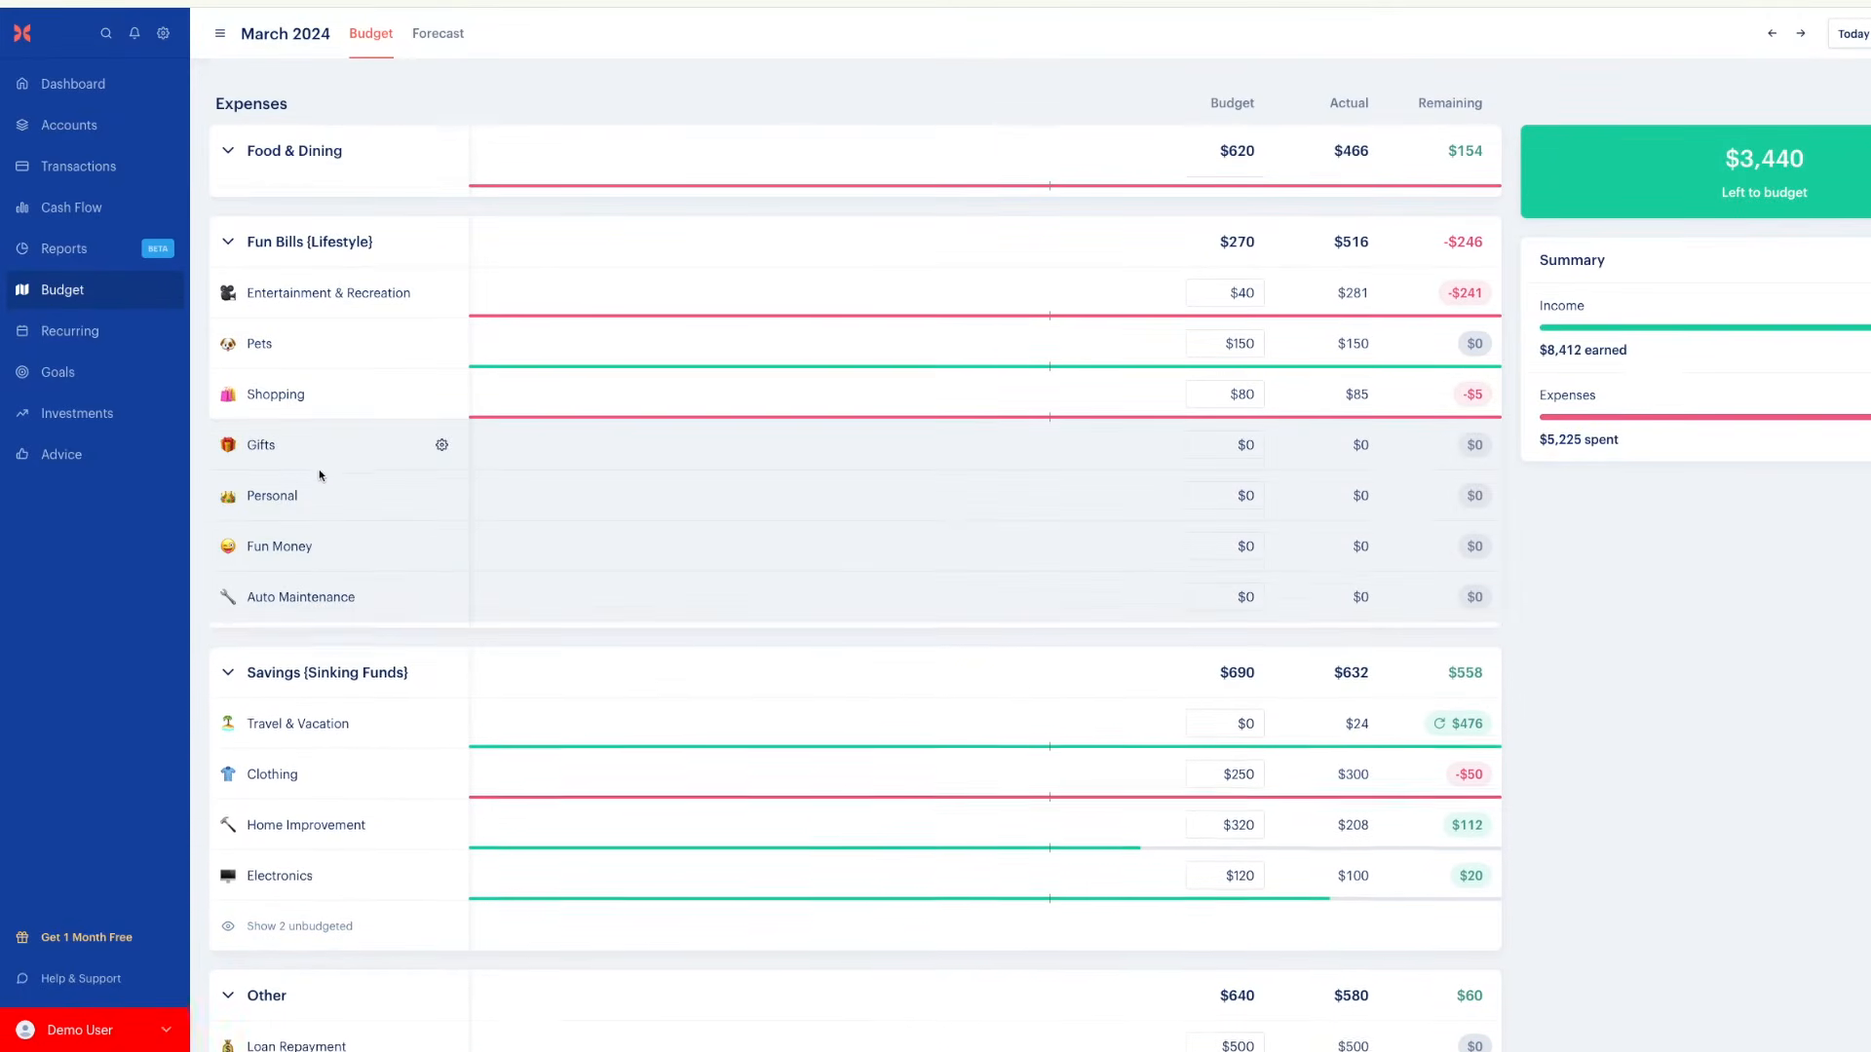
pyautogui.click(1252, 546)
pyautogui.write('50')
pyautogui.press('Return')
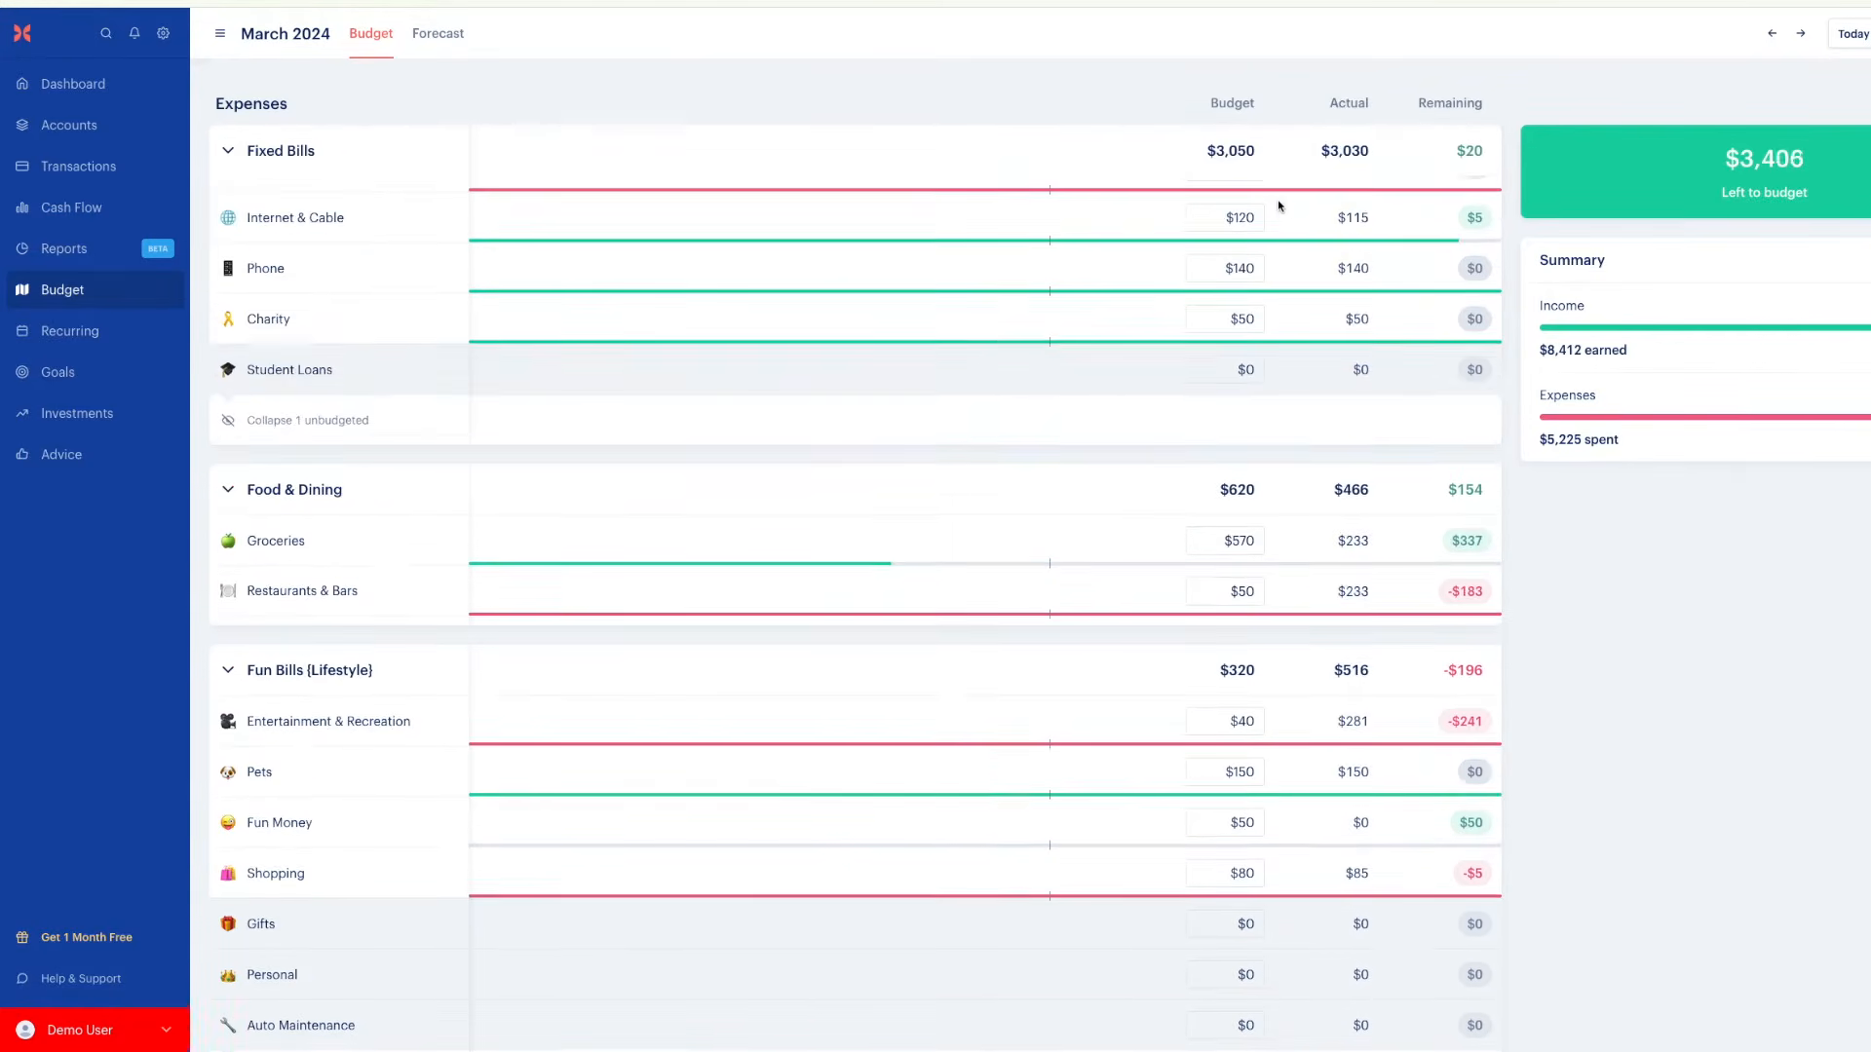
# Set the Mortgage budget to $1,385 and the Gas budget to $182, using the suggested averages of recent months
pyautogui.click(1234, 251)
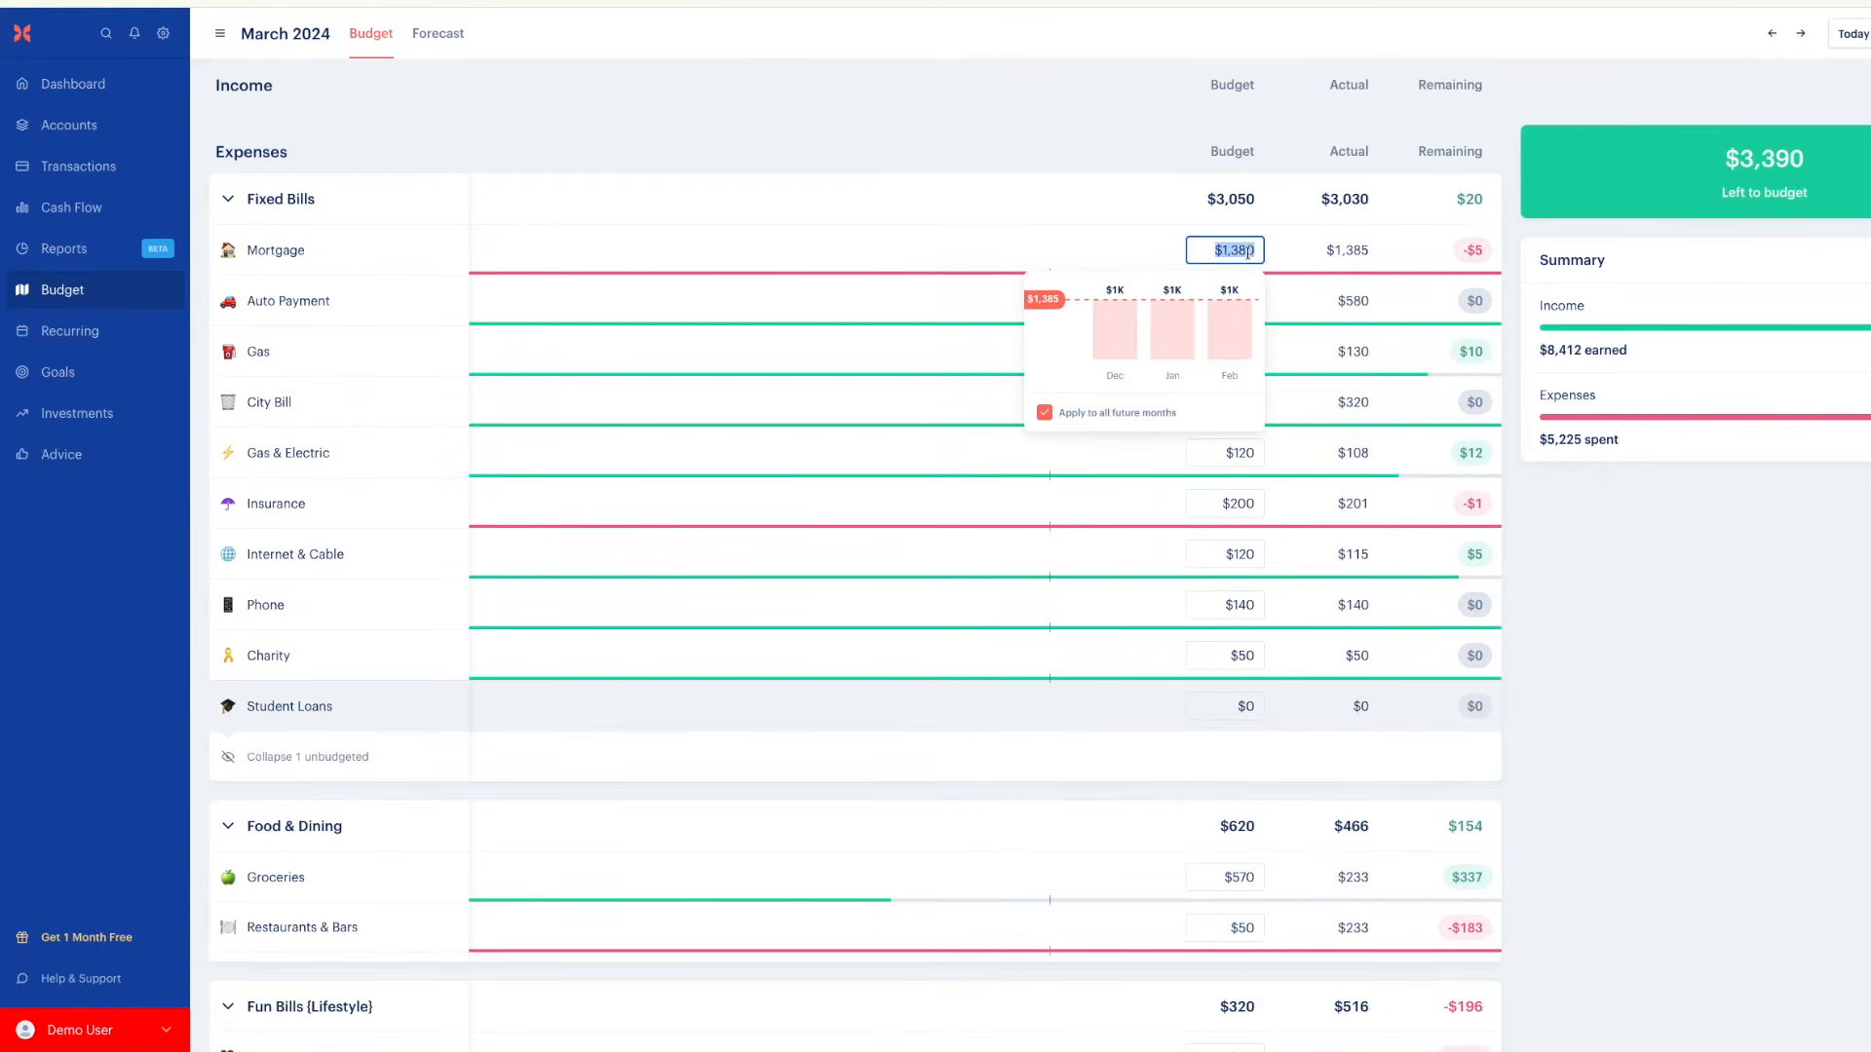
pyautogui.click(1048, 300)
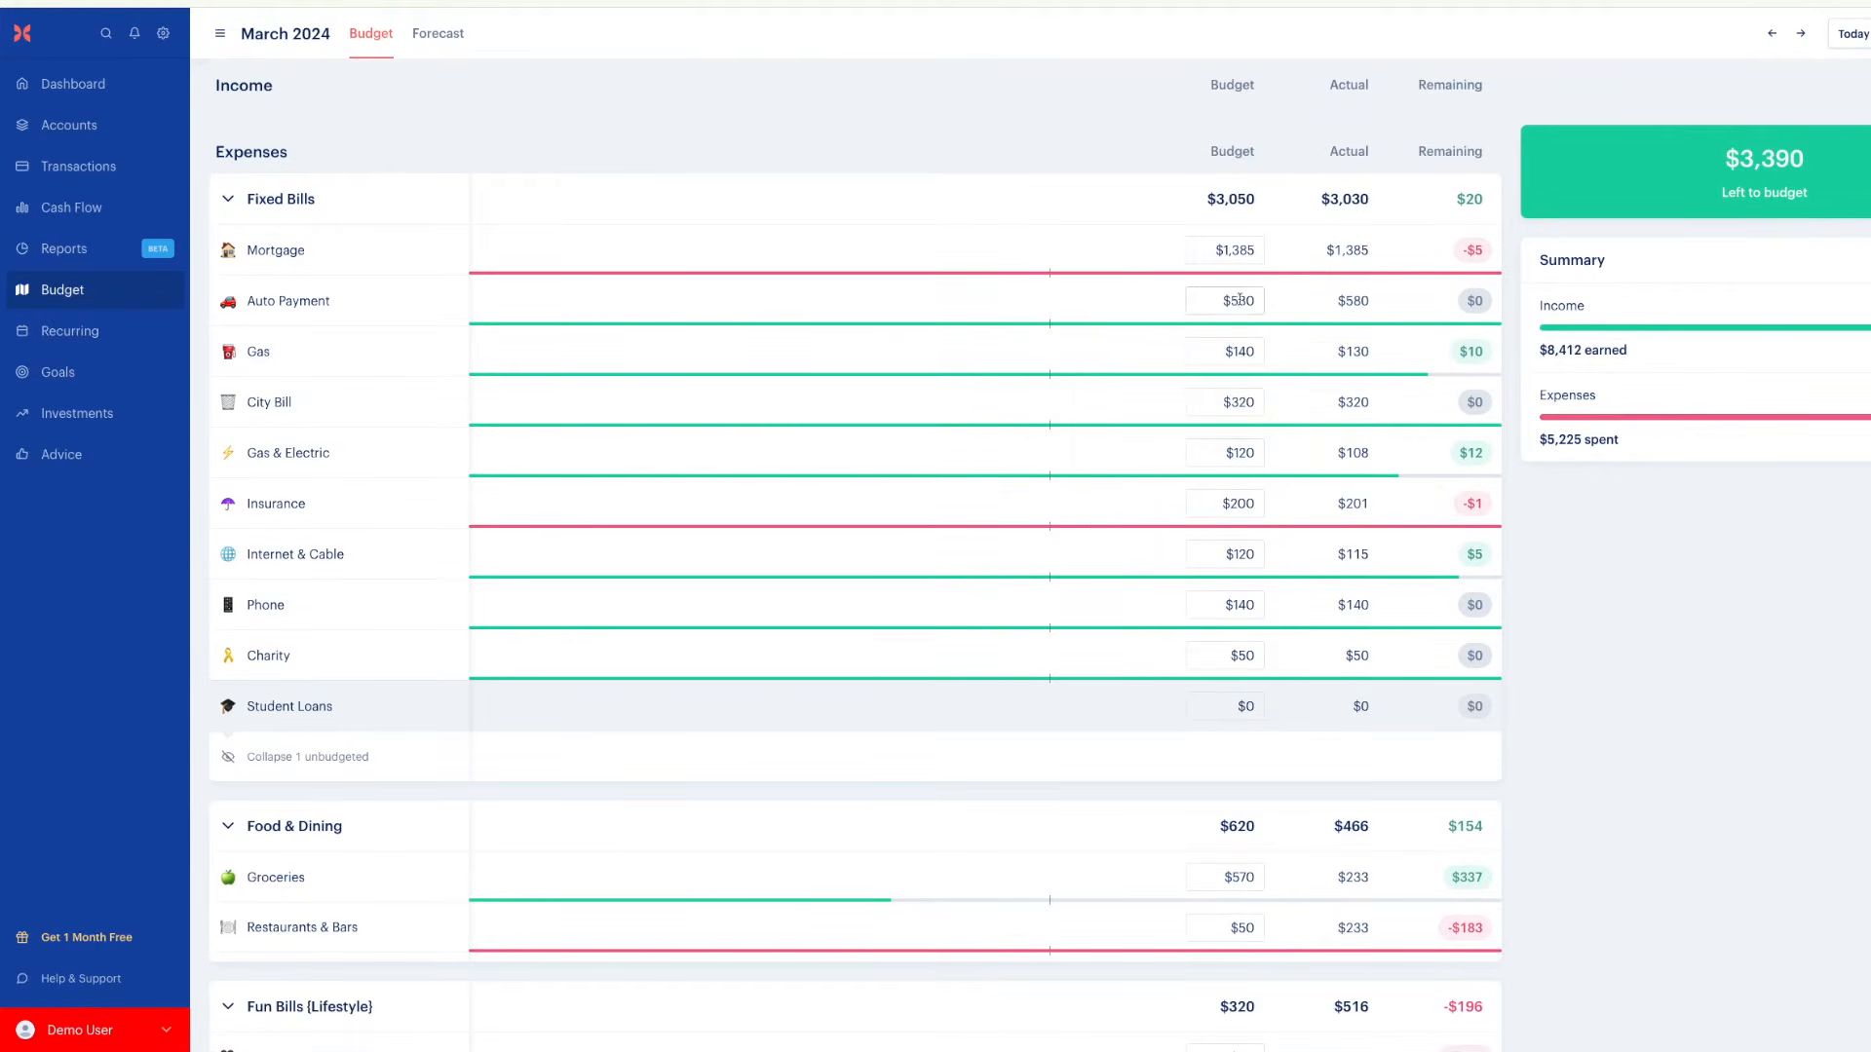
pyautogui.click(1189, 306)
pyautogui.click(1282, 360)
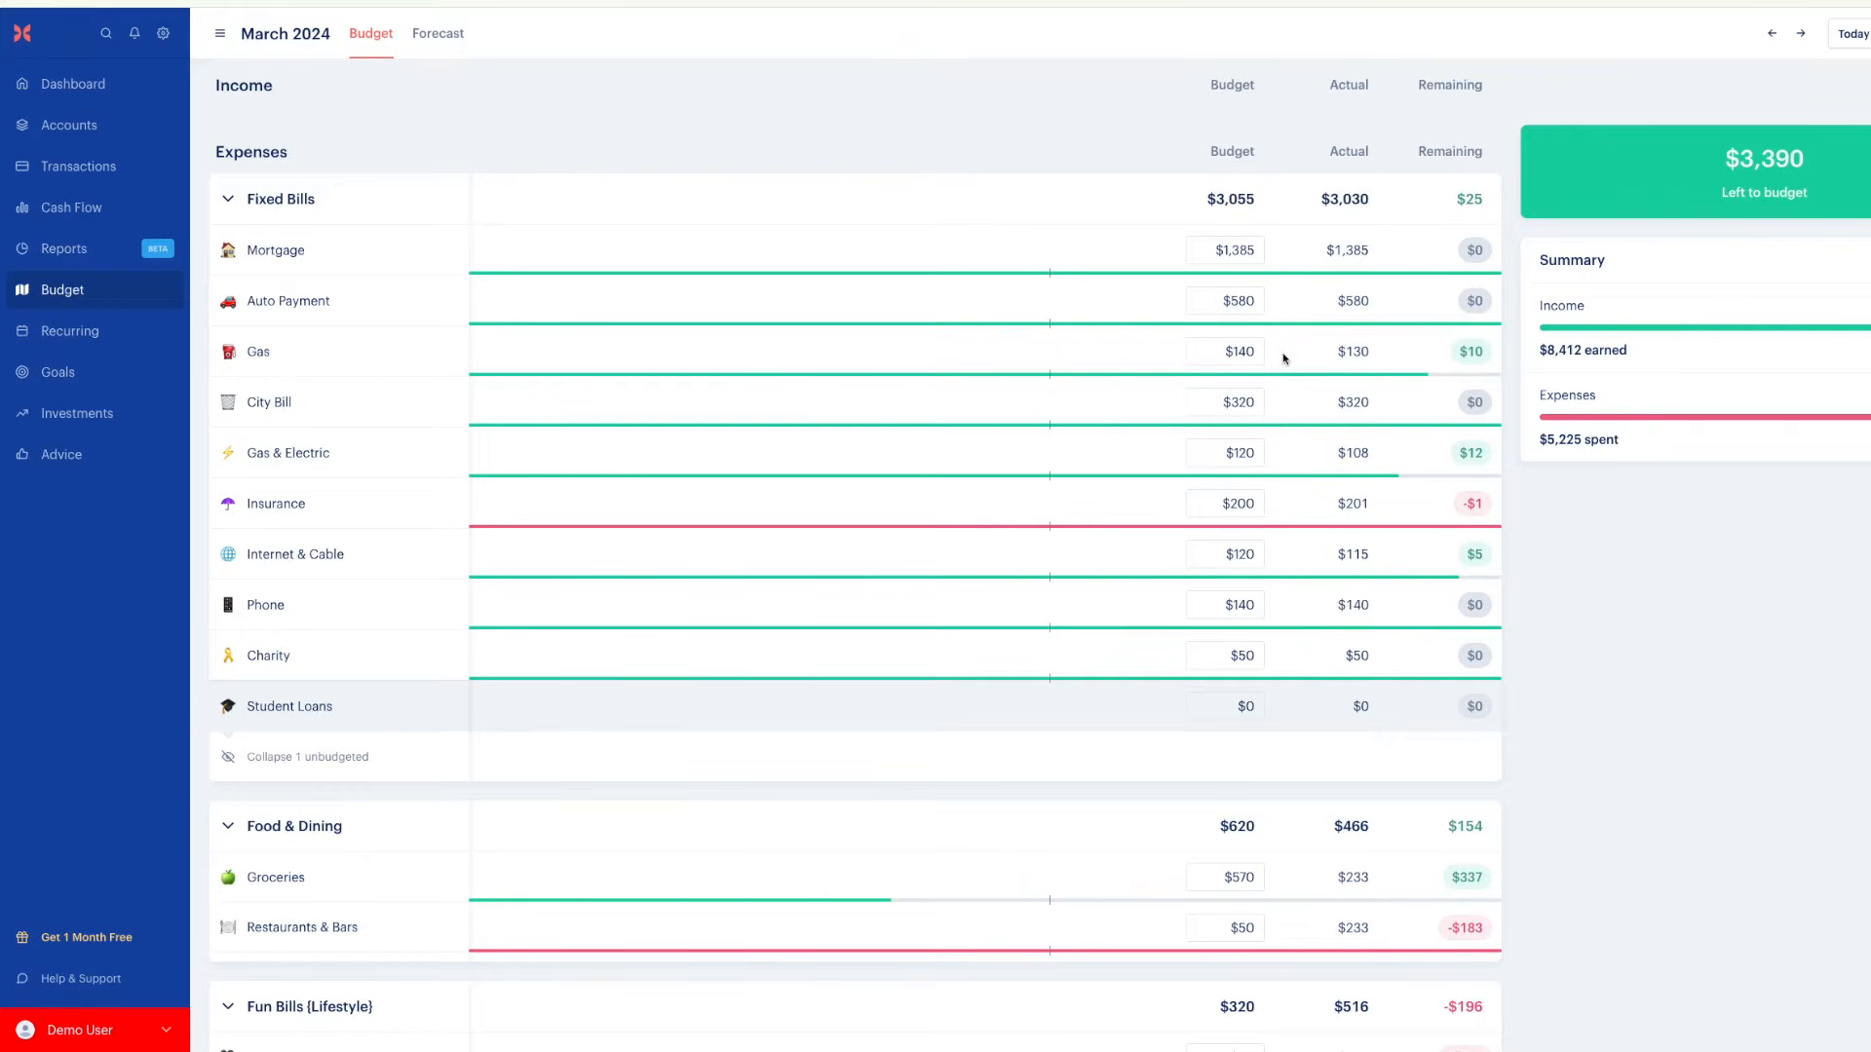
pyautogui.click(1245, 357)
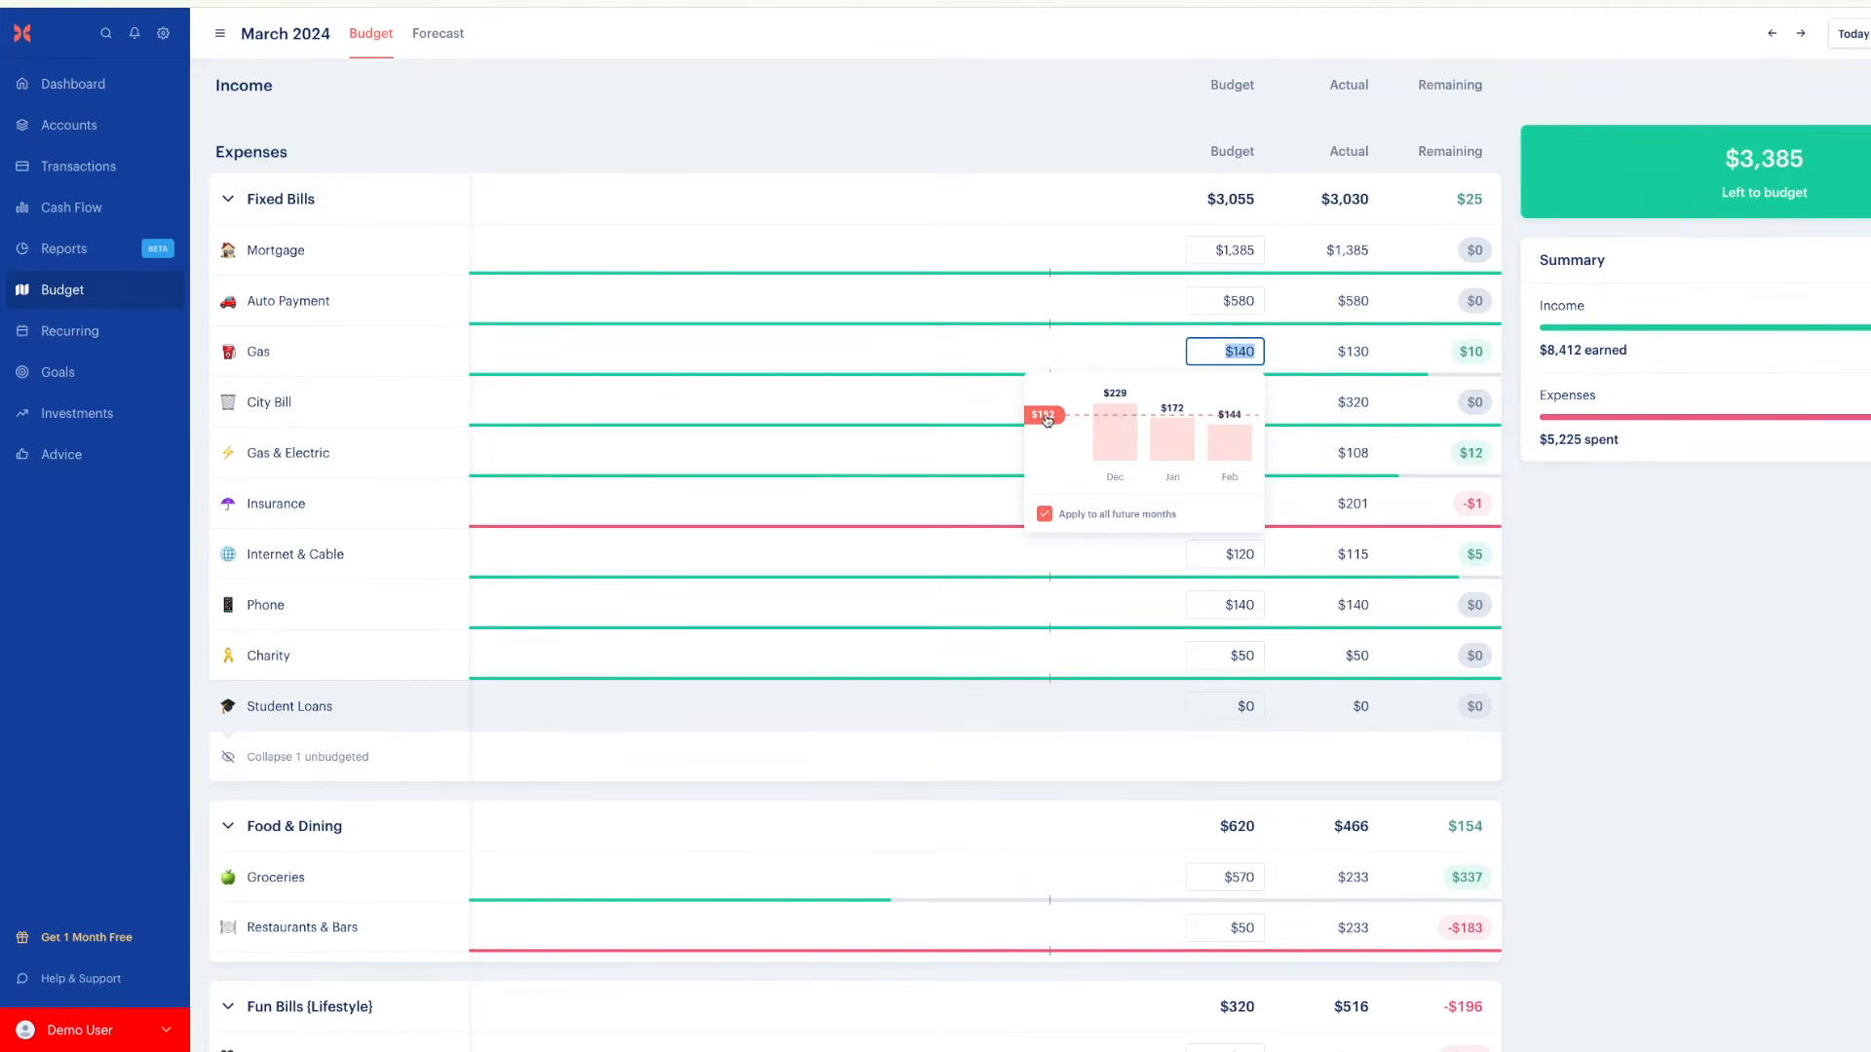
pyautogui.click(1242, 349)
pyautogui.click(1047, 425)
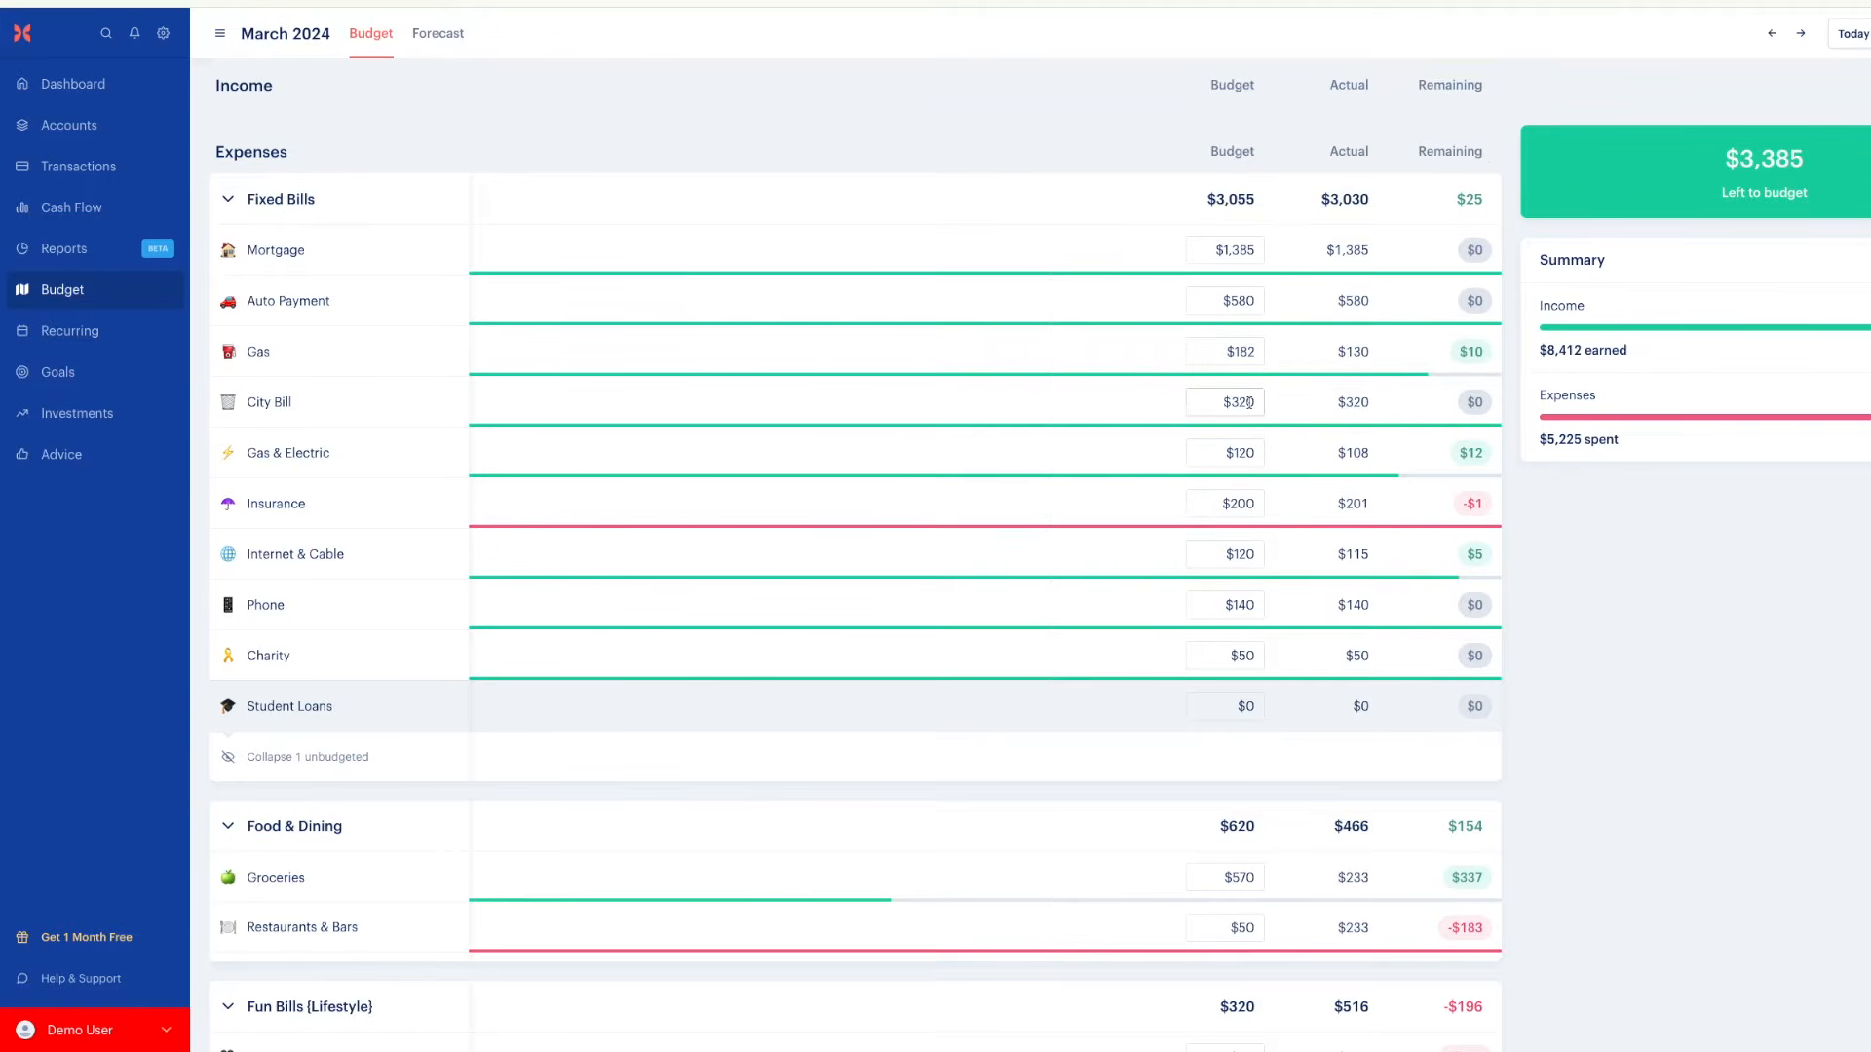
# Check the City Bill history, and apply the suggested averages to Insurance at $201 and Internet & Cable at $115
pyautogui.click(1249, 403)
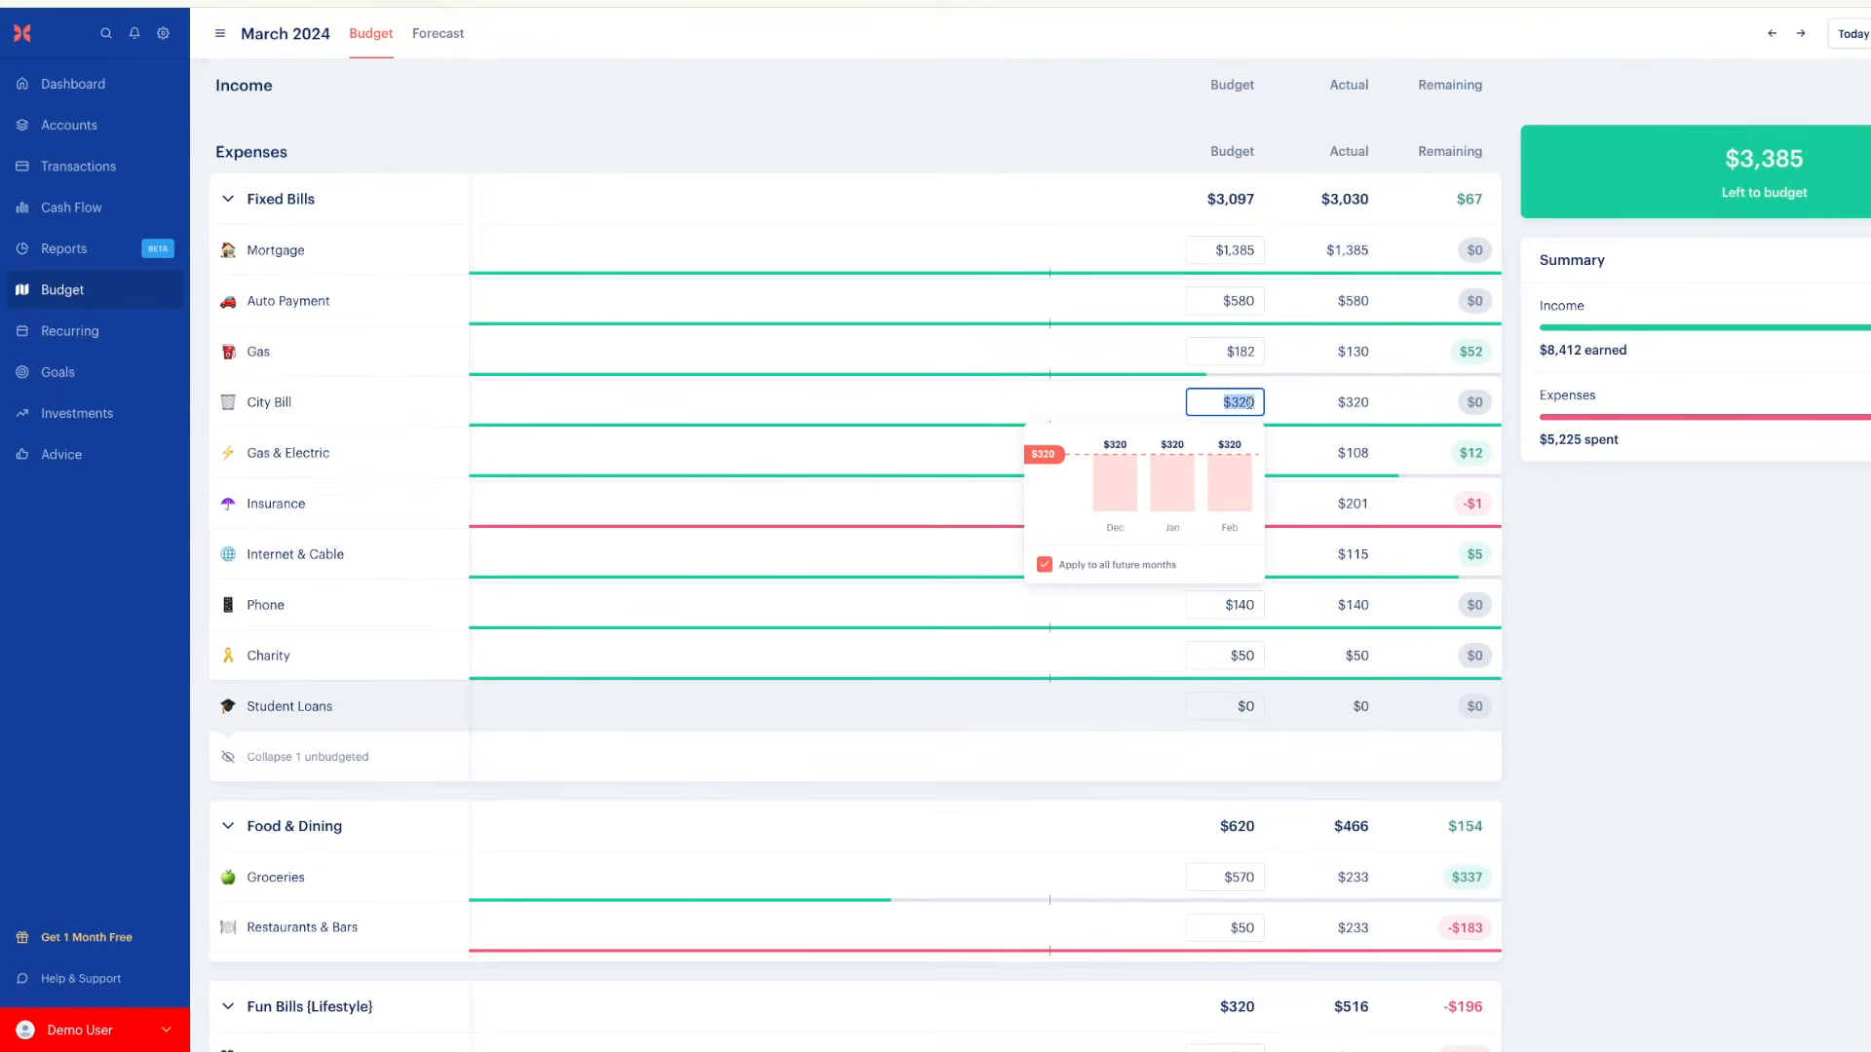
pyautogui.click(1236, 506)
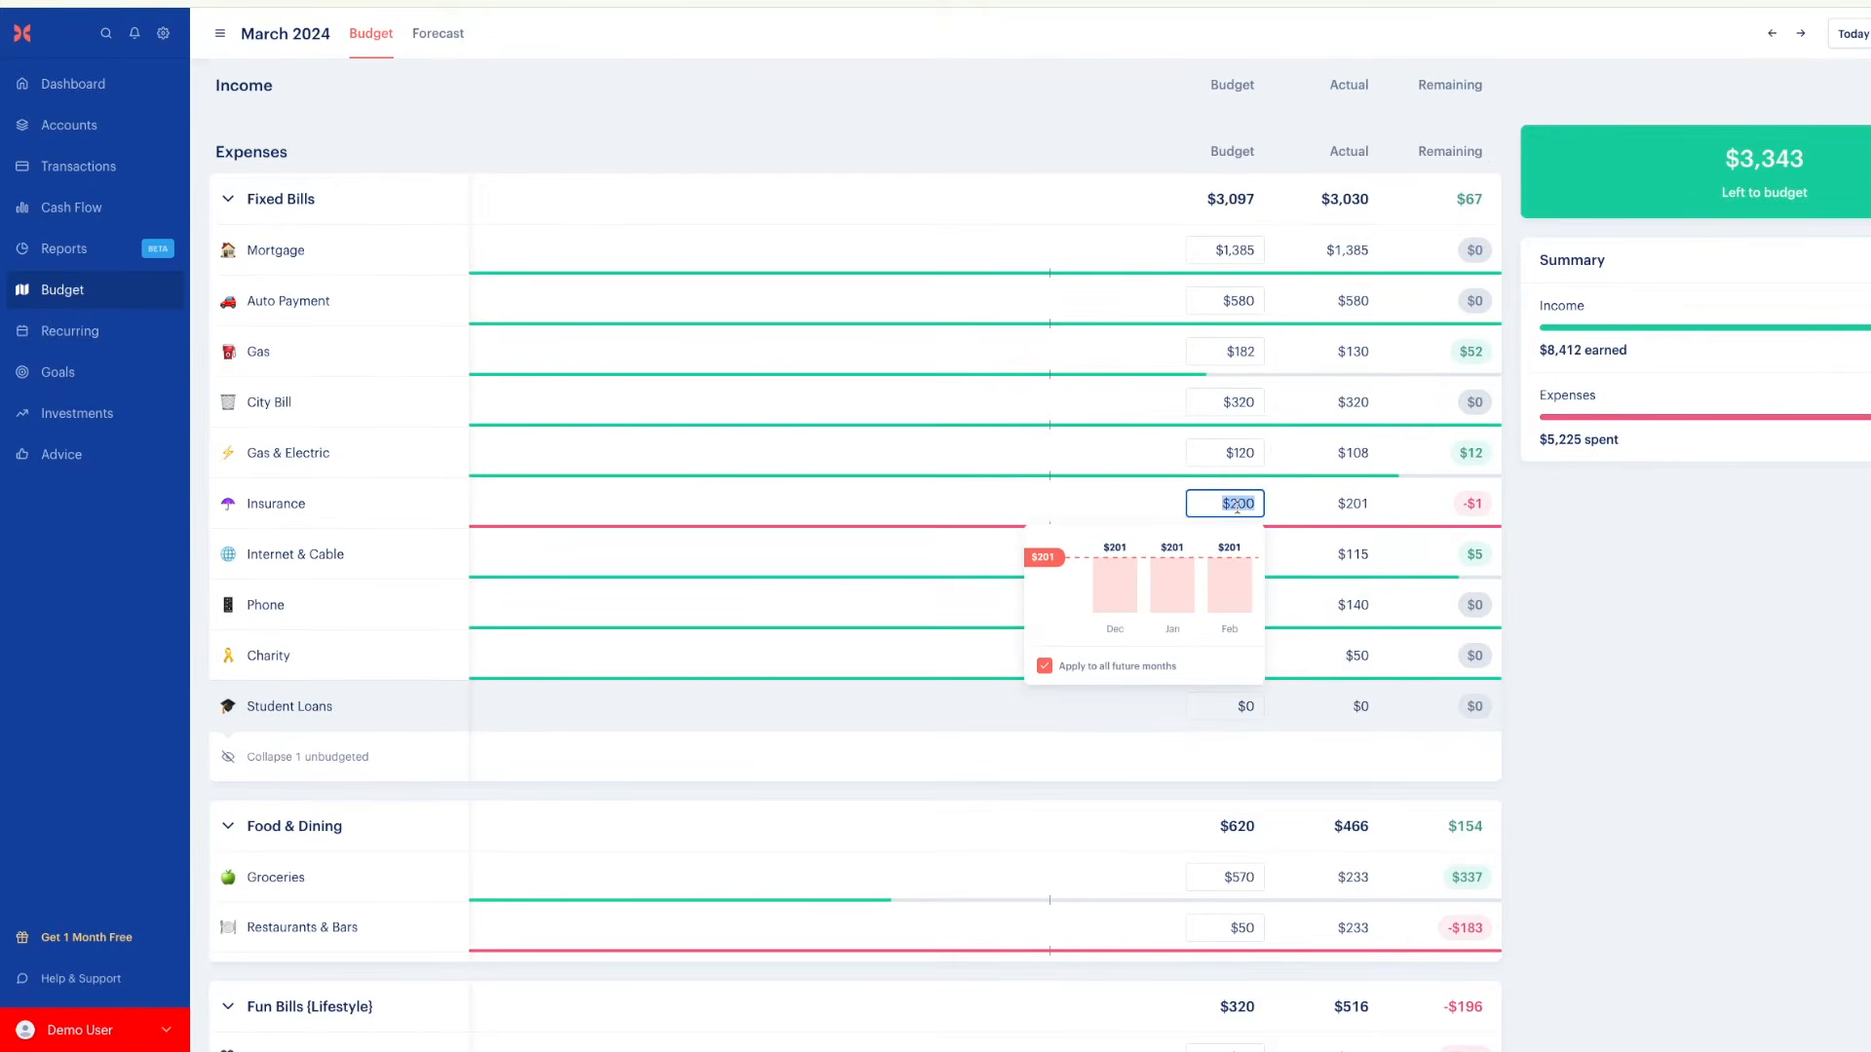
pyautogui.click(1050, 569)
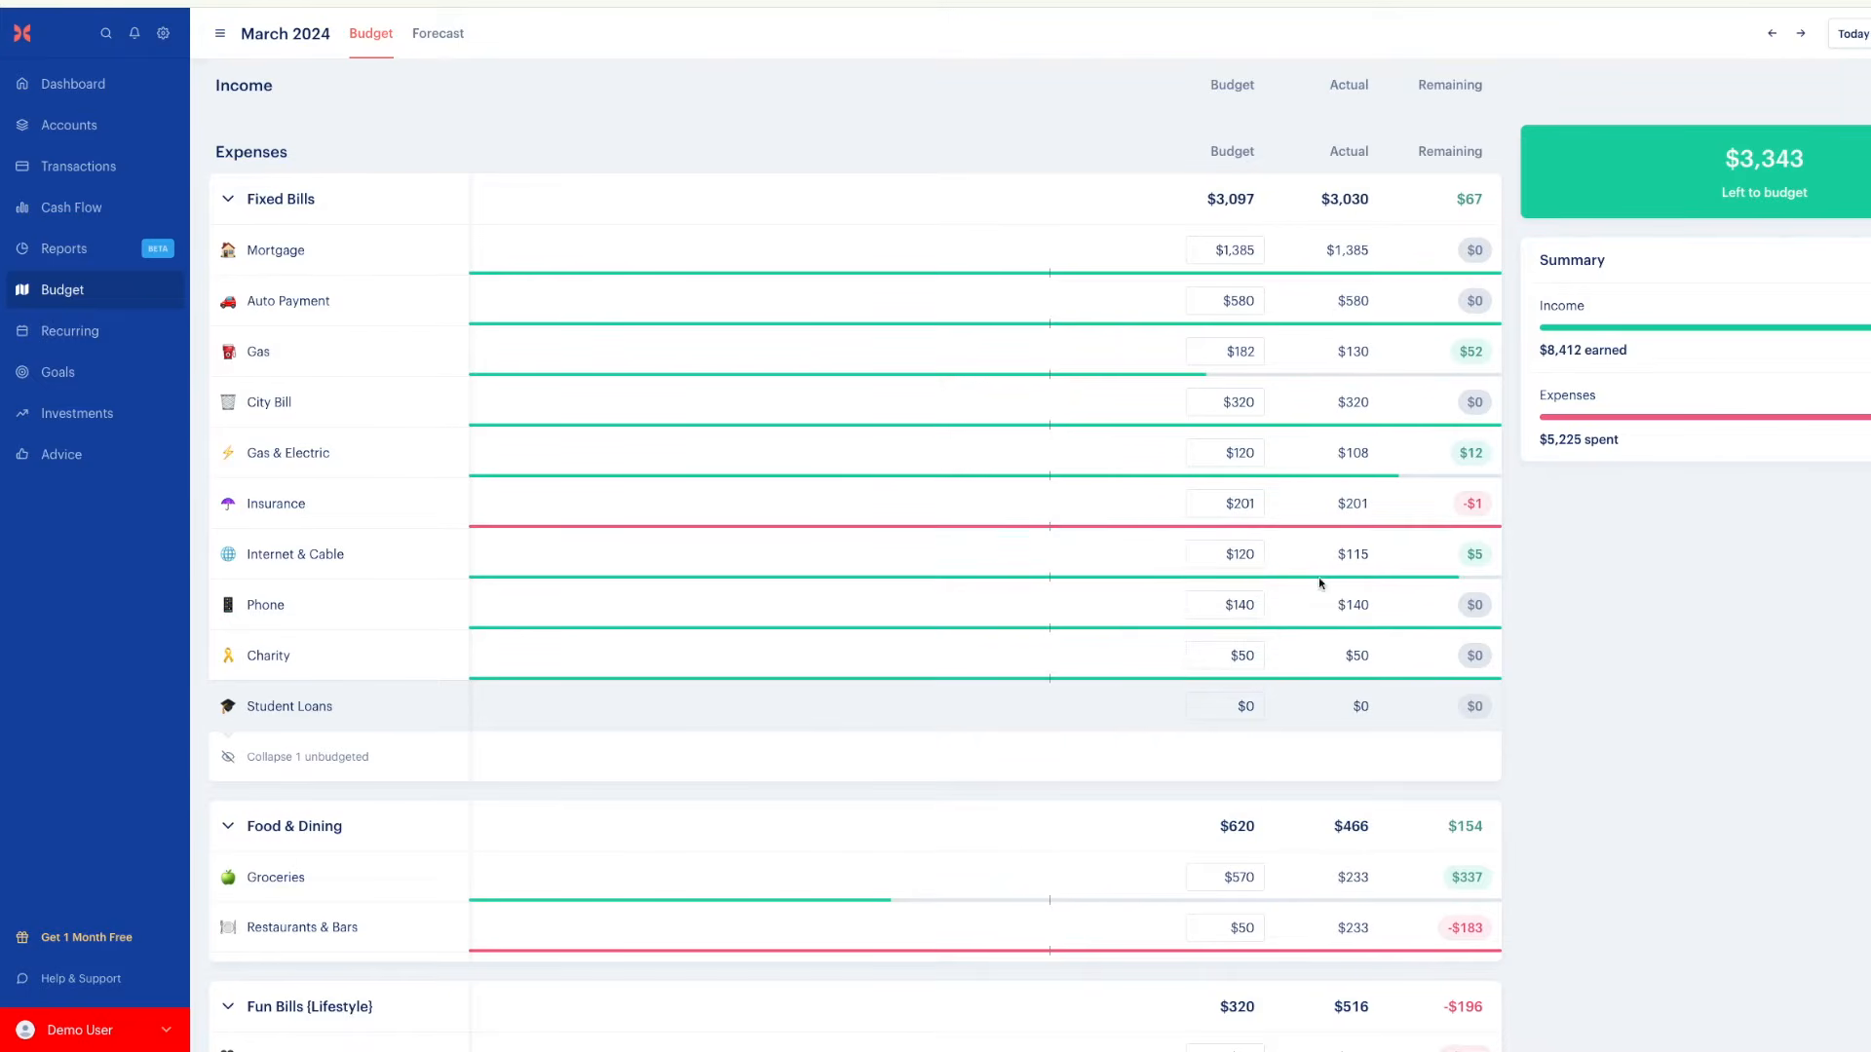
pyautogui.click(1230, 554)
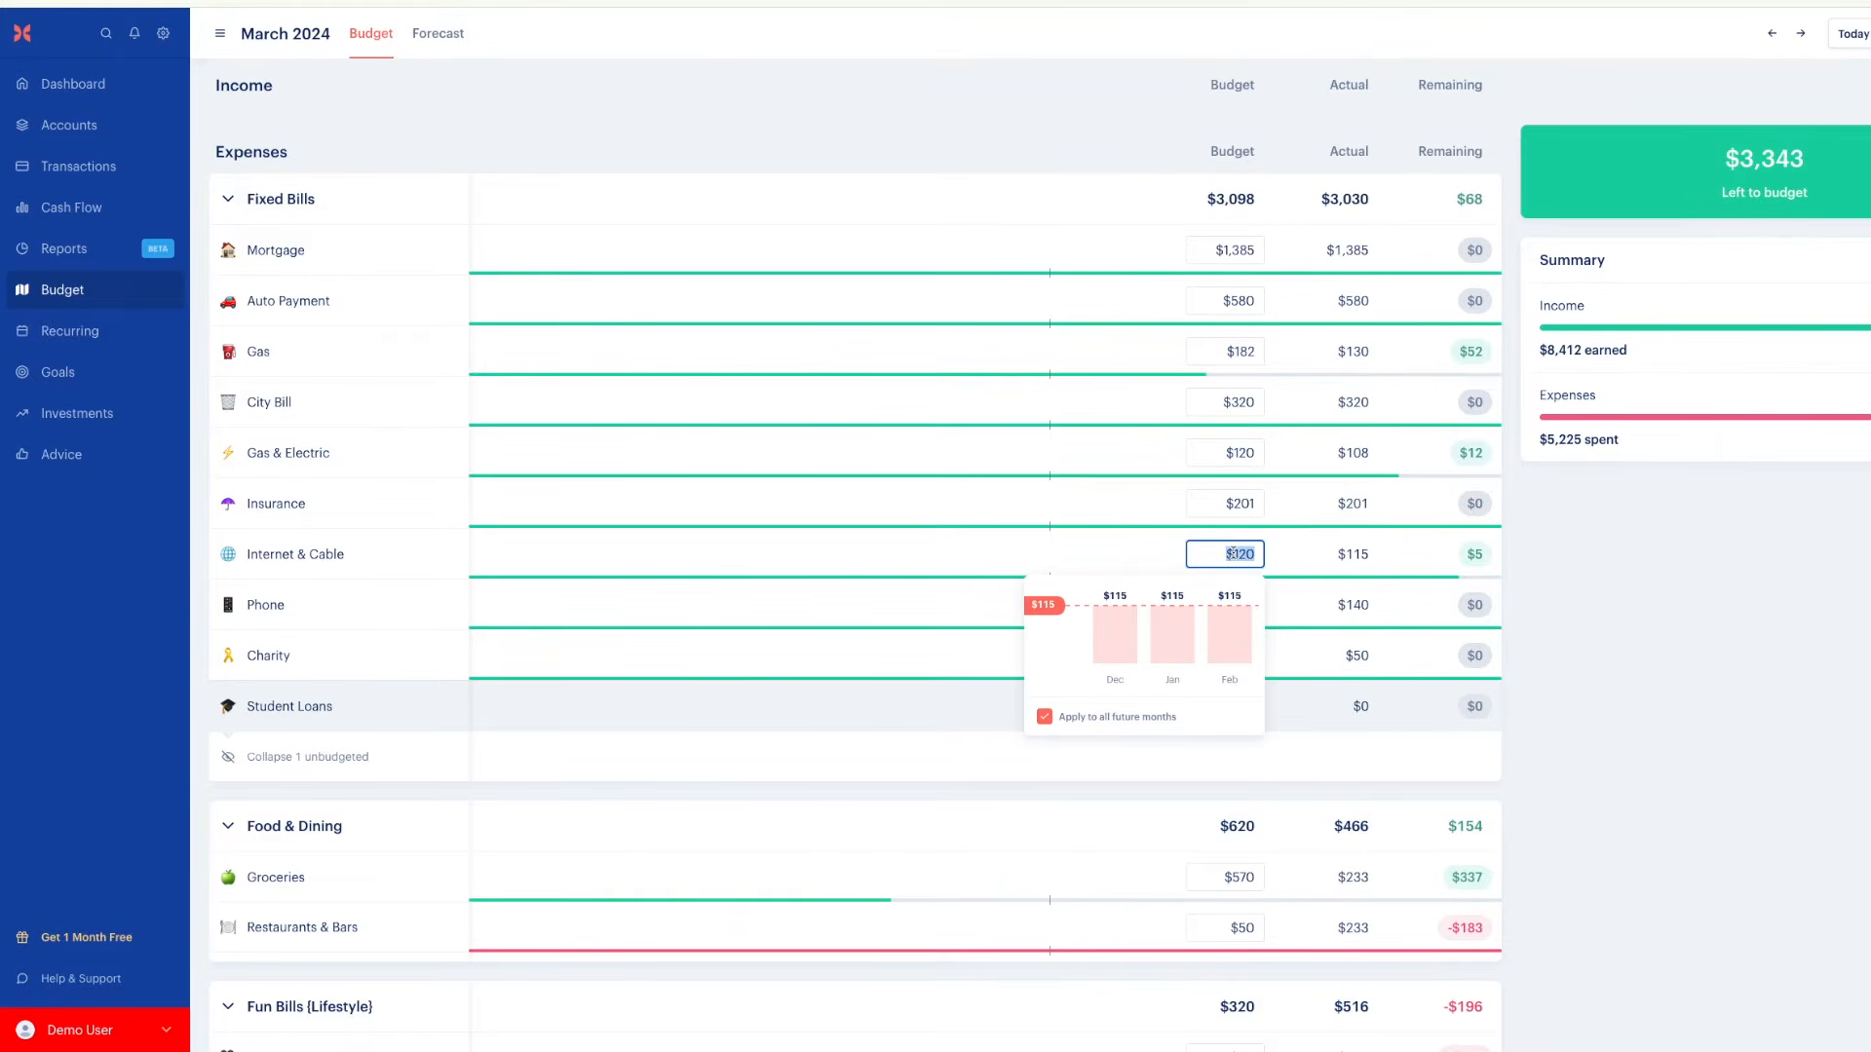
pyautogui.click(1055, 608)
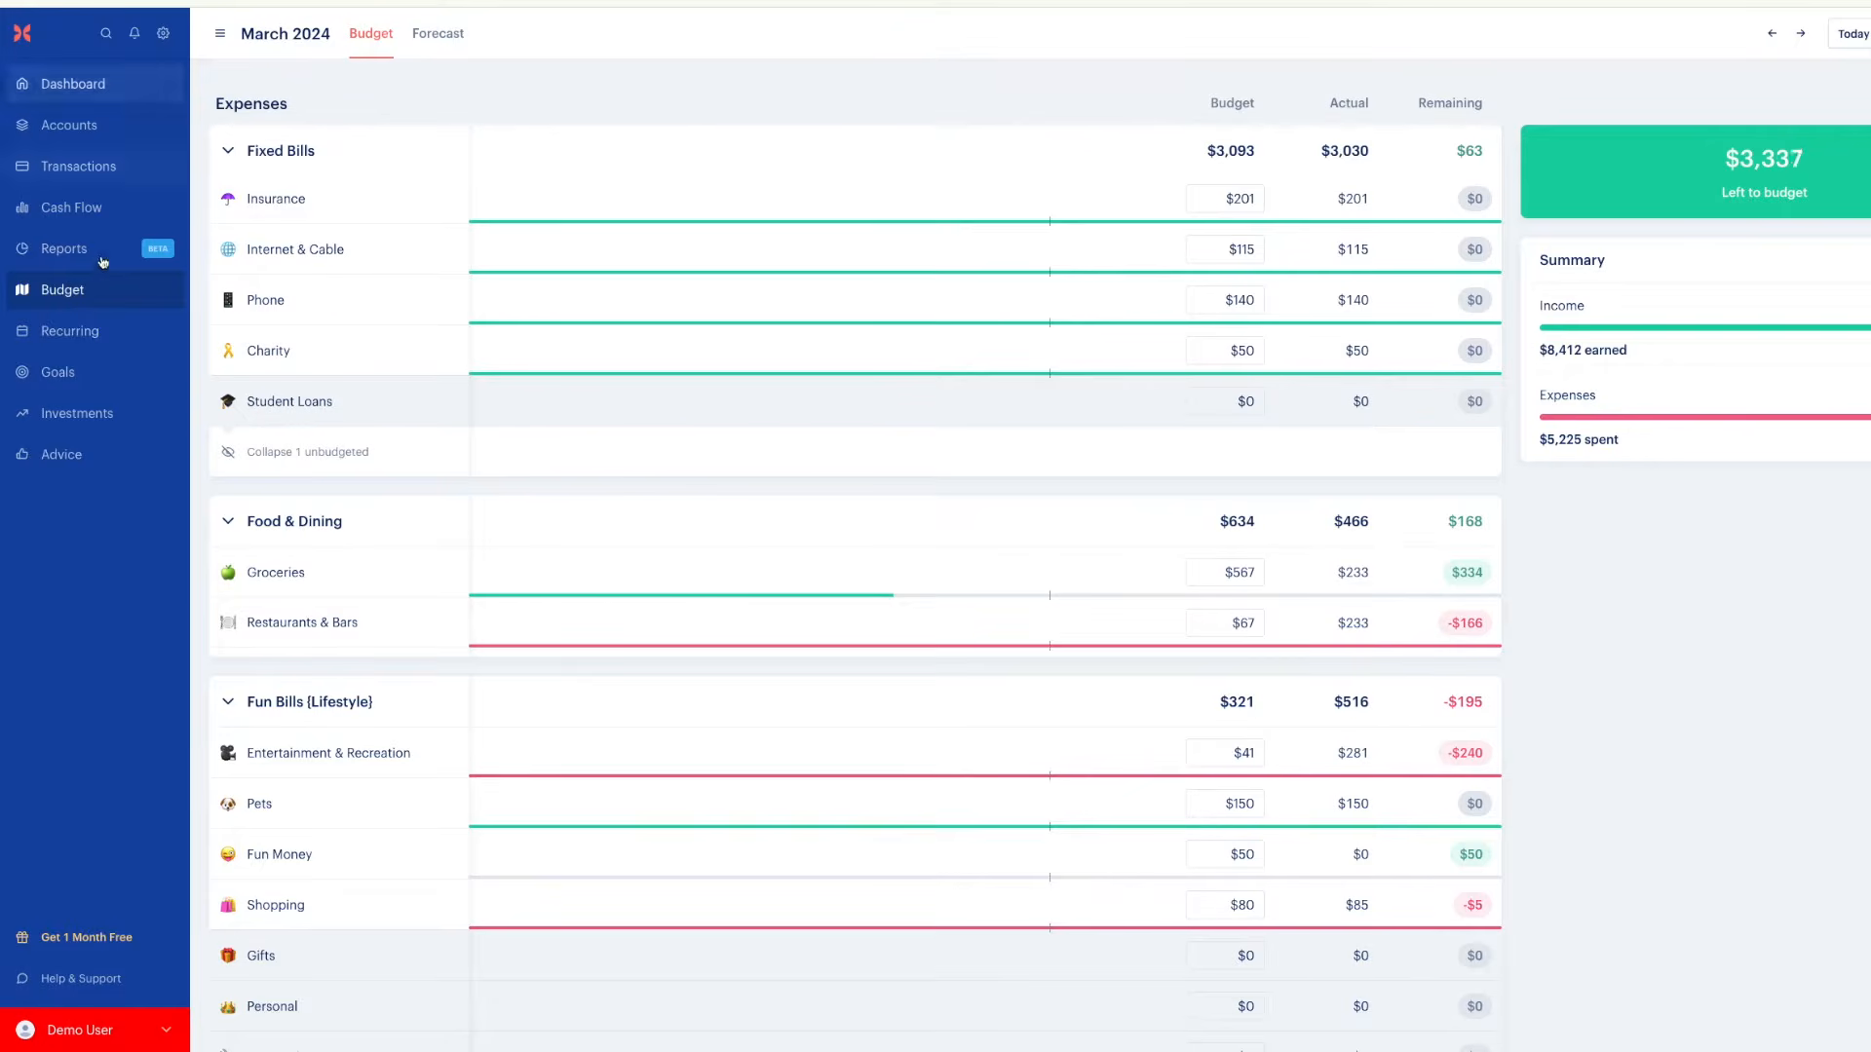
# Open the Cash Flow page and examine the monthly chart's income, expenses and savings for March 2024
pyautogui.click(72, 210)
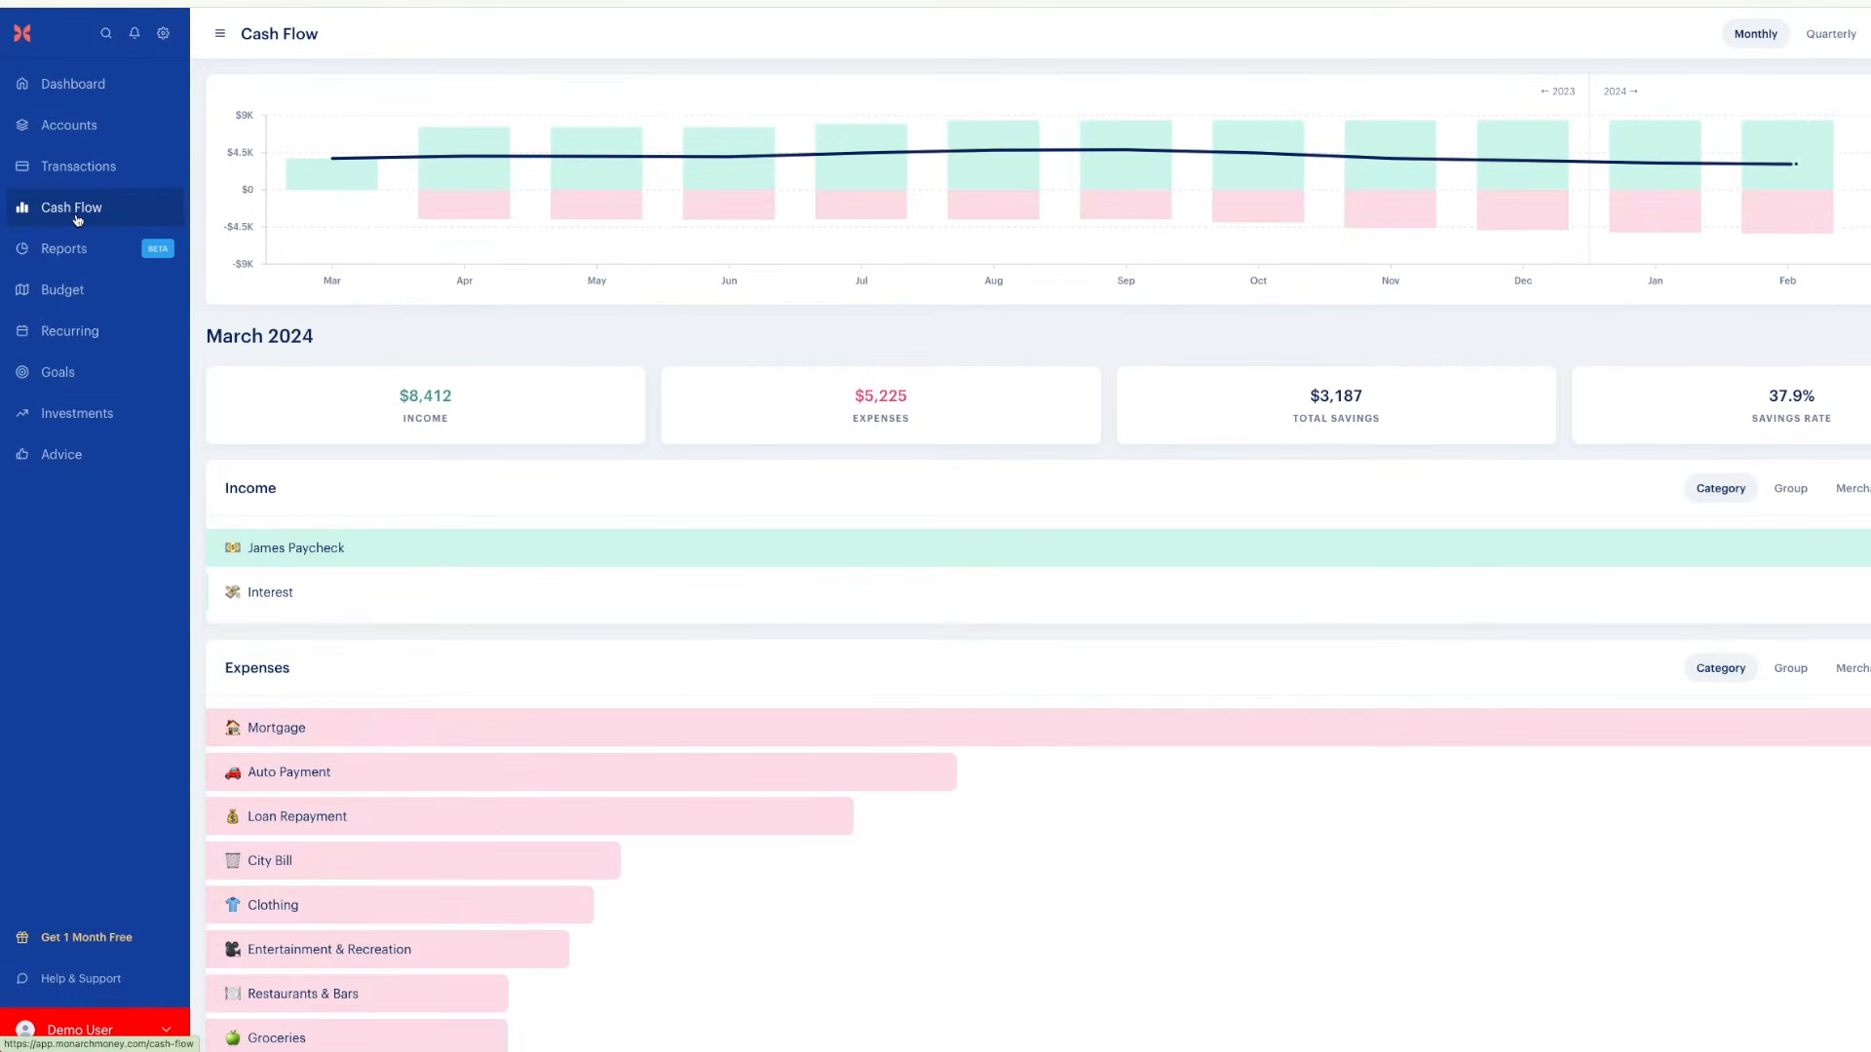
pyautogui.moveTo(590, 188)
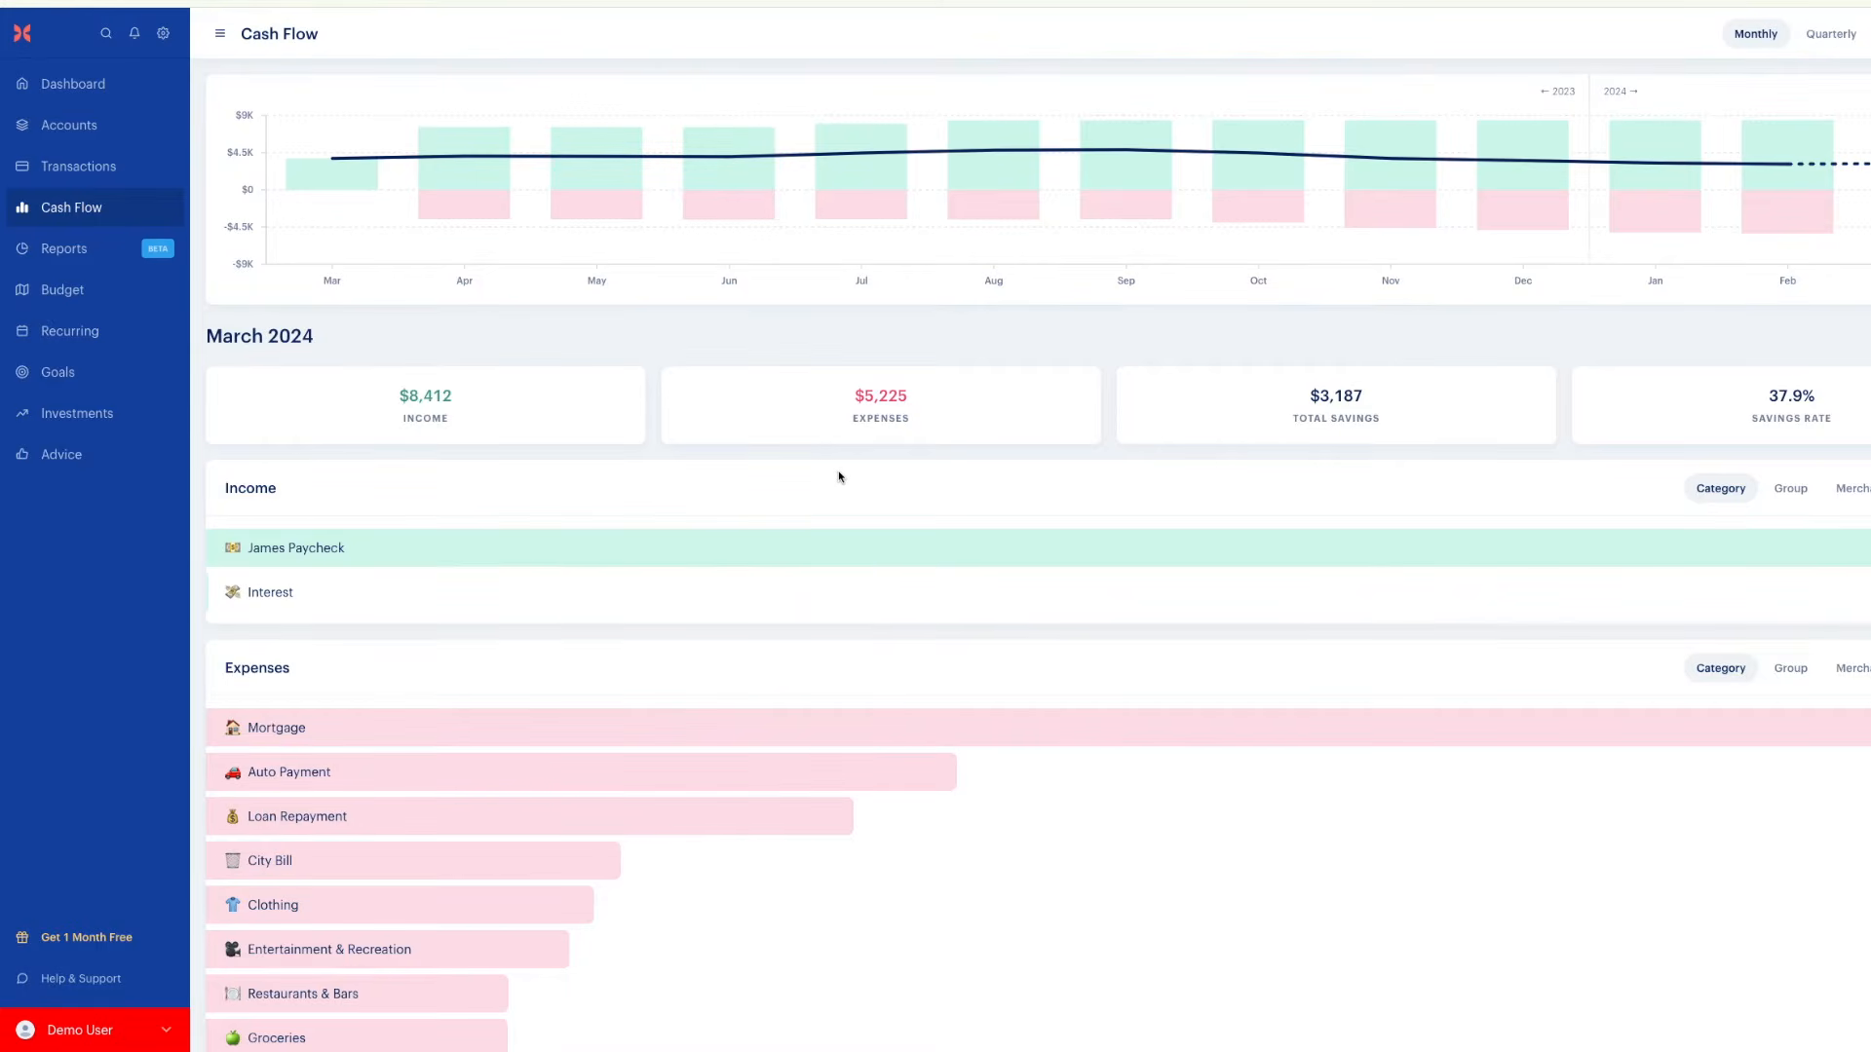
pyautogui.moveTo(1789, 175)
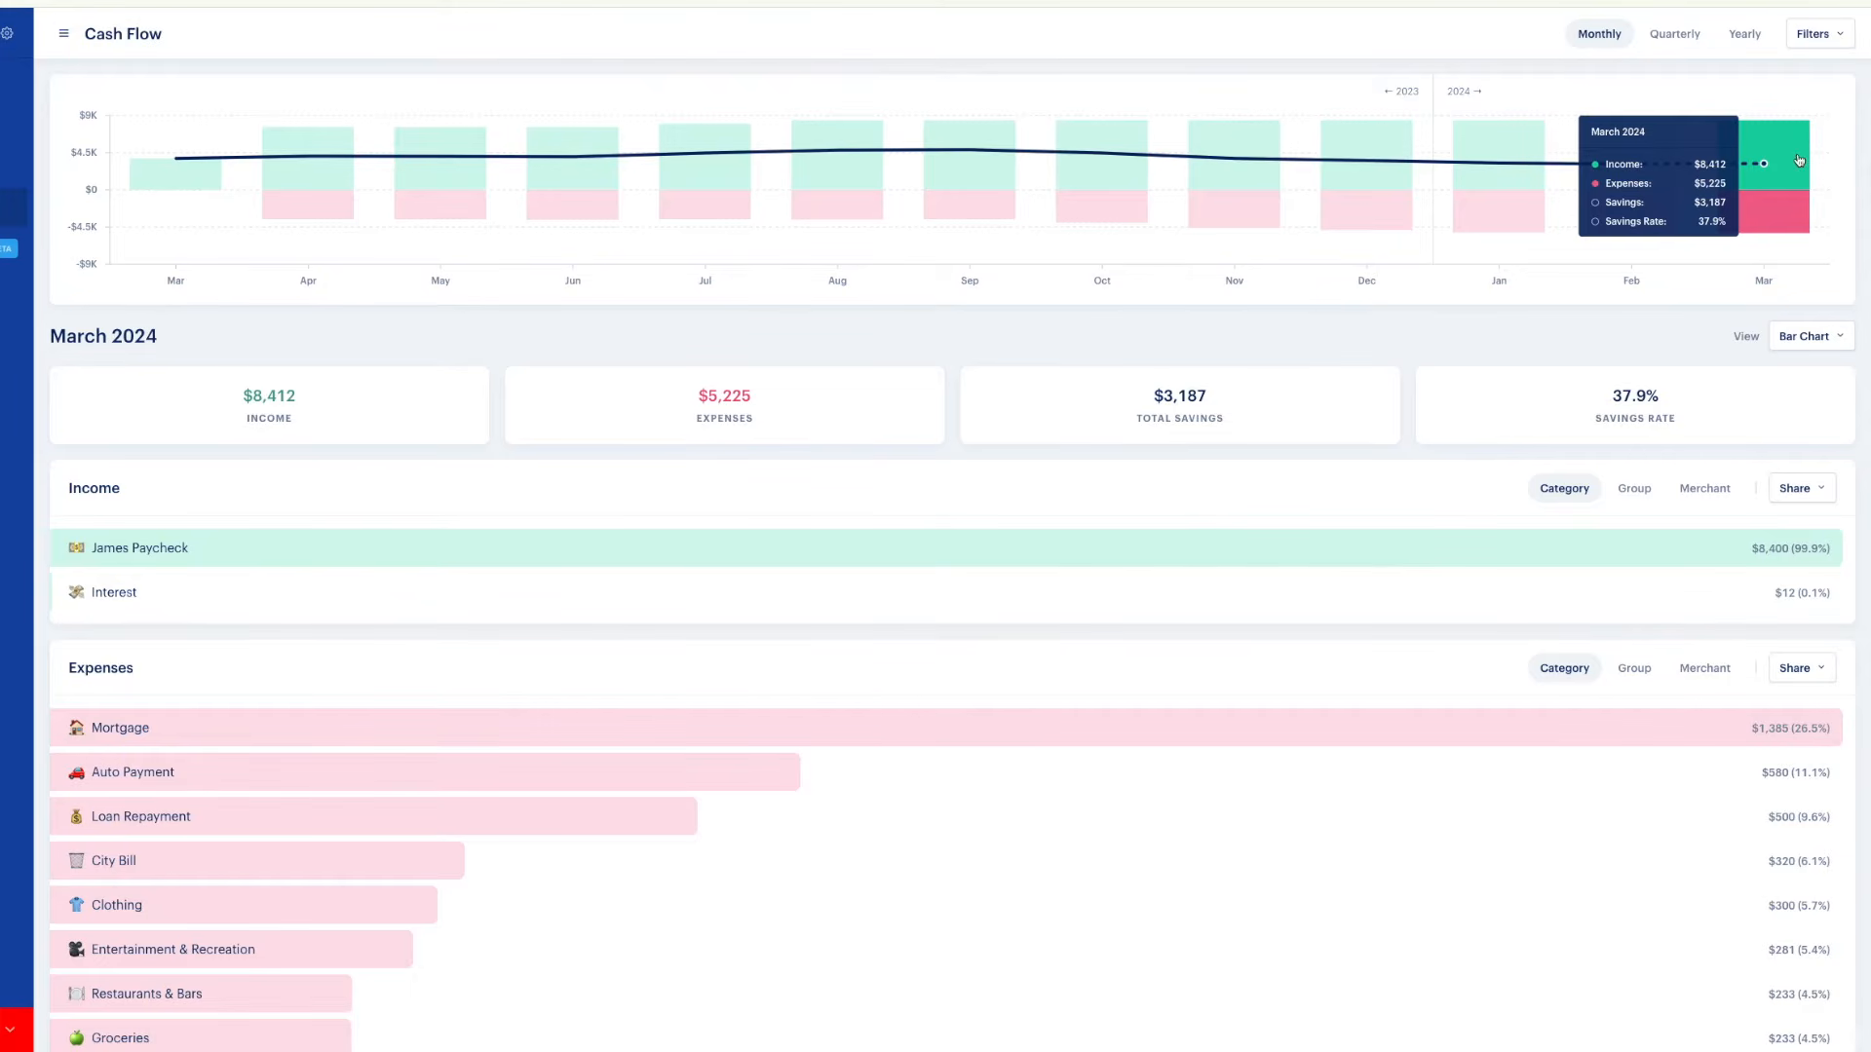
# View the March 2024 cash flow as a Sankey Diagram, and return to the Bar Chart view
pyautogui.click(1777, 338)
pyautogui.click(1758, 417)
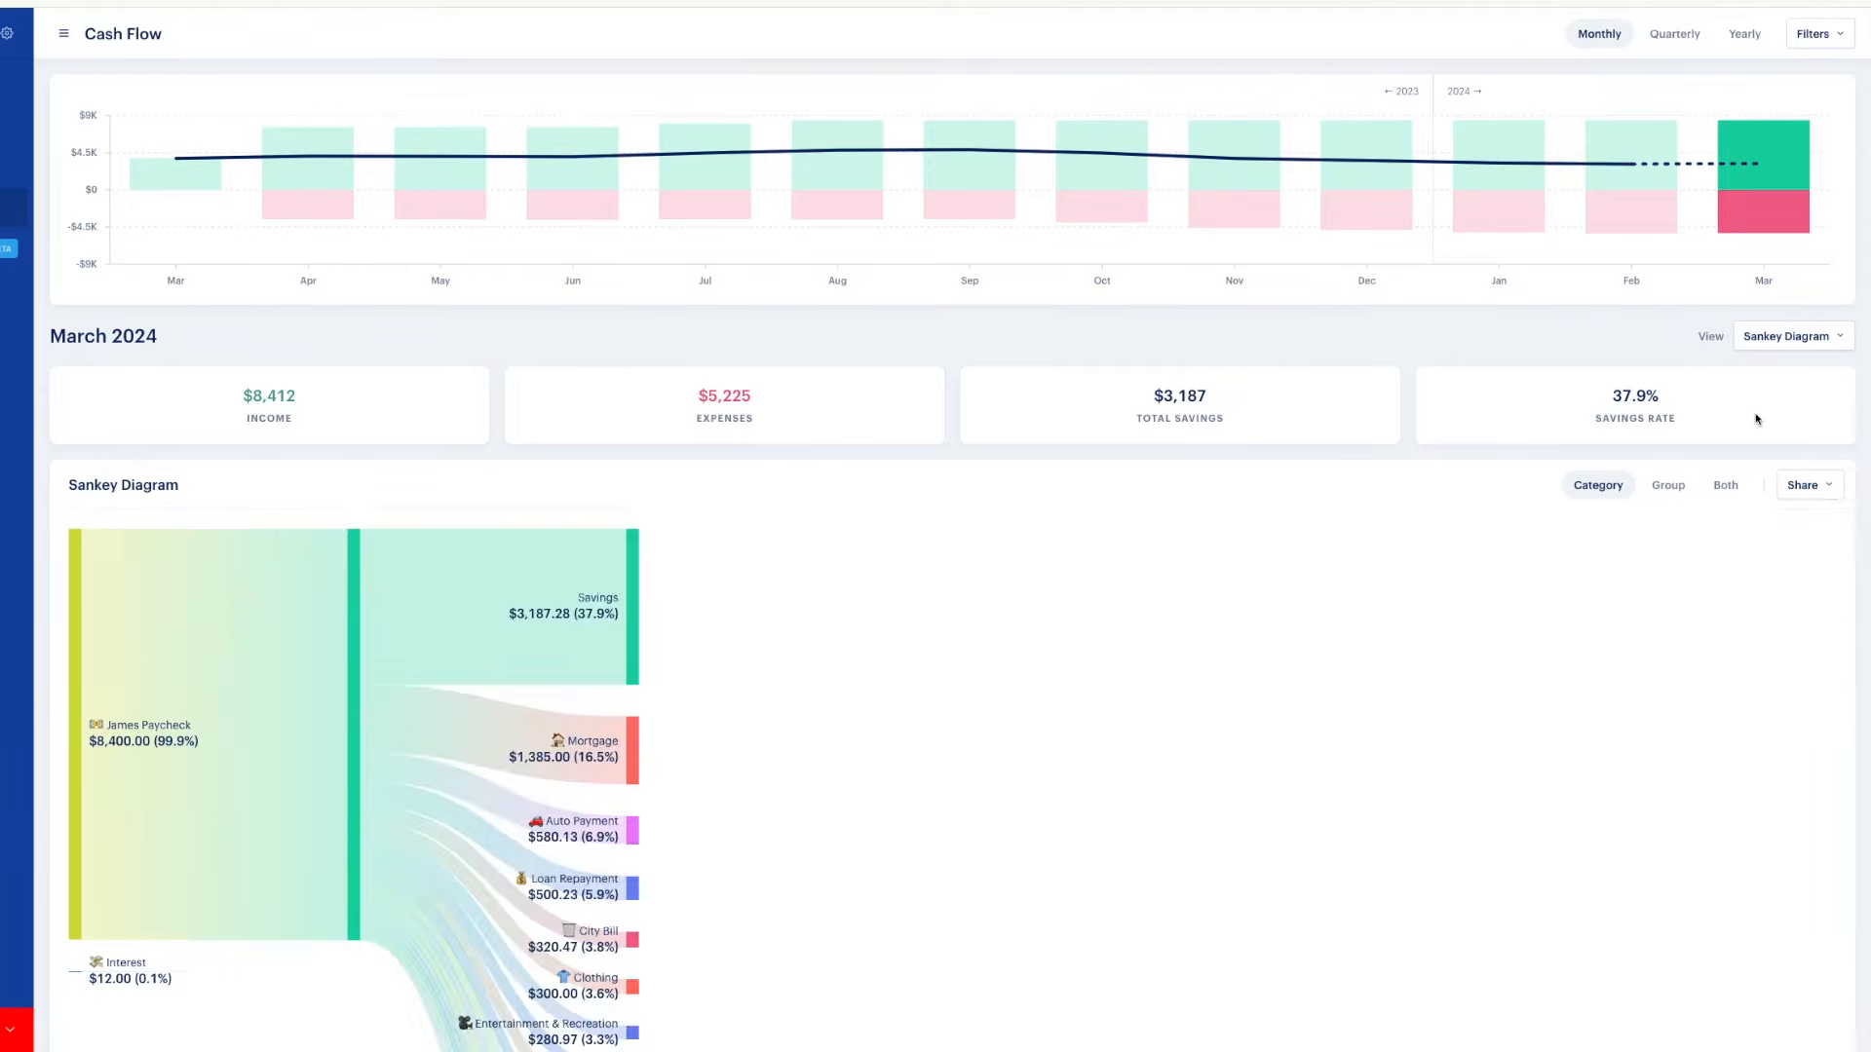
pyautogui.click(1814, 343)
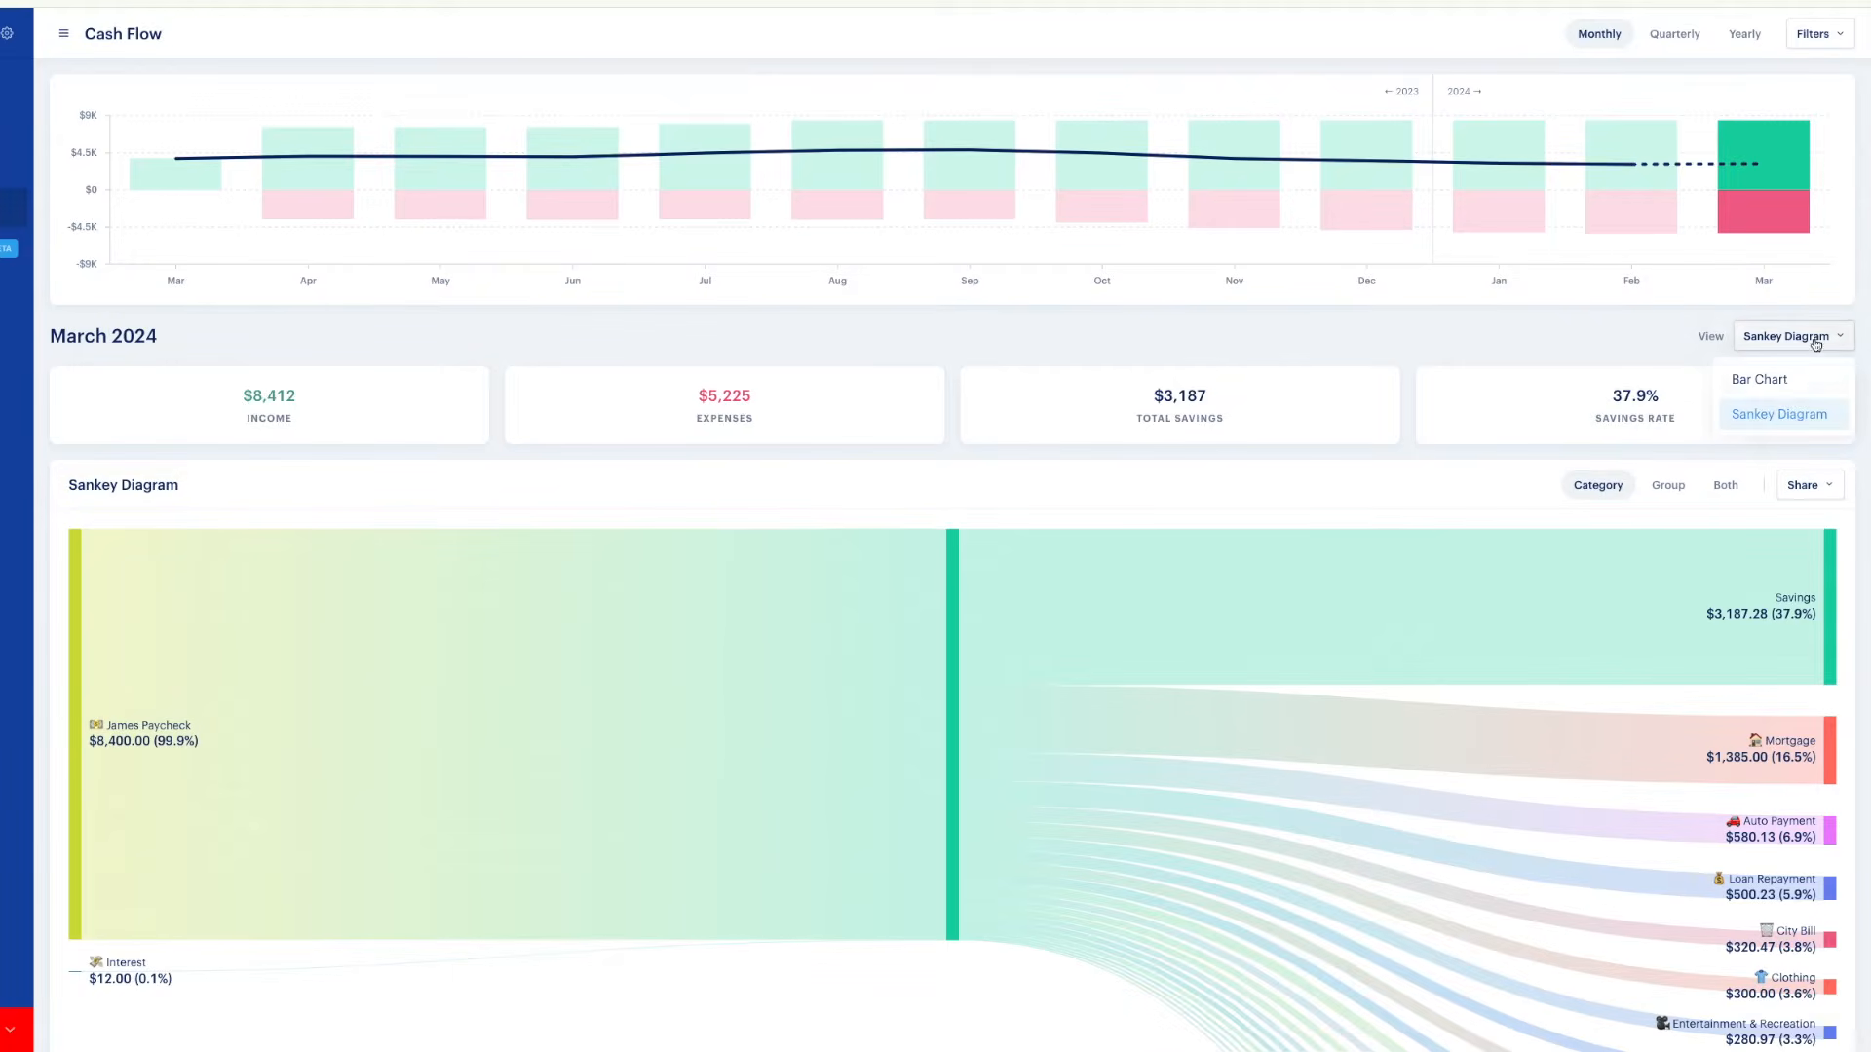
pyautogui.click(1796, 388)
# Review the March 2024 category breakdown, and select February 2024 in the chart to review its income and expenses
pyautogui.scroll(-2, 1654, 495)
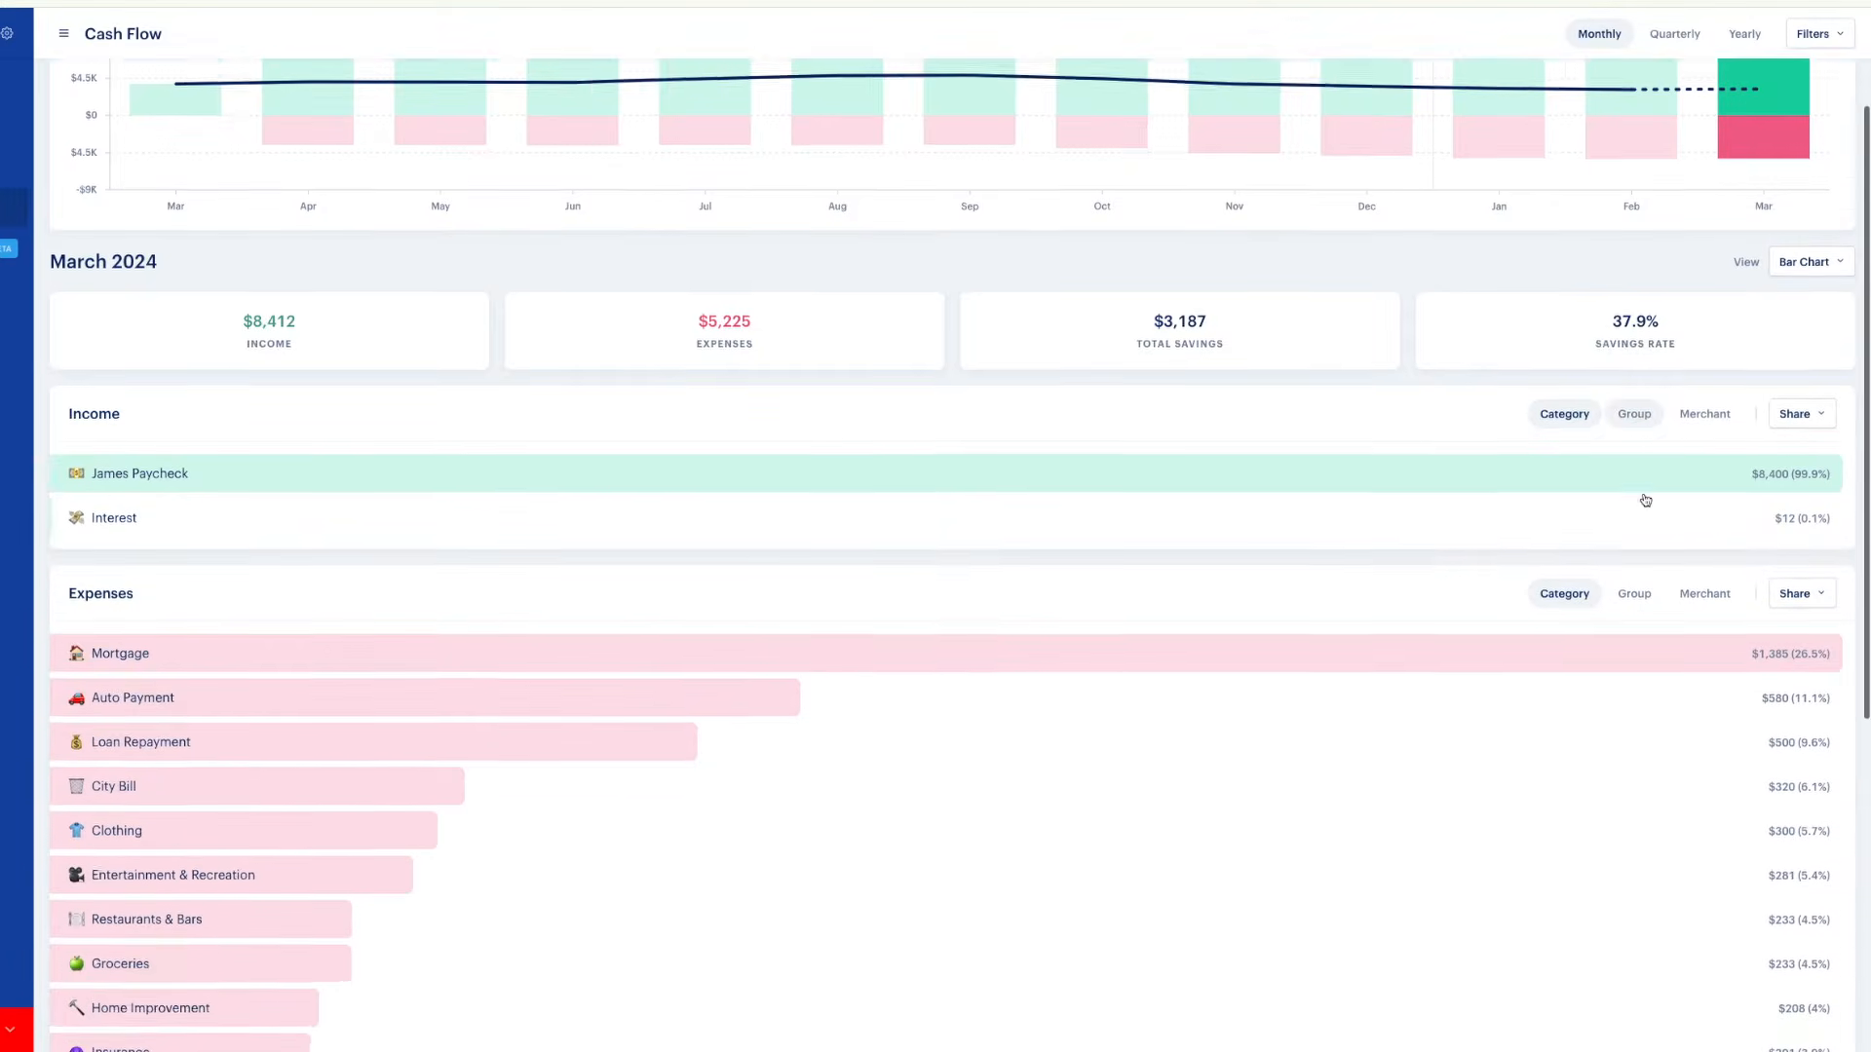
pyautogui.scroll(-1, 1598, 462)
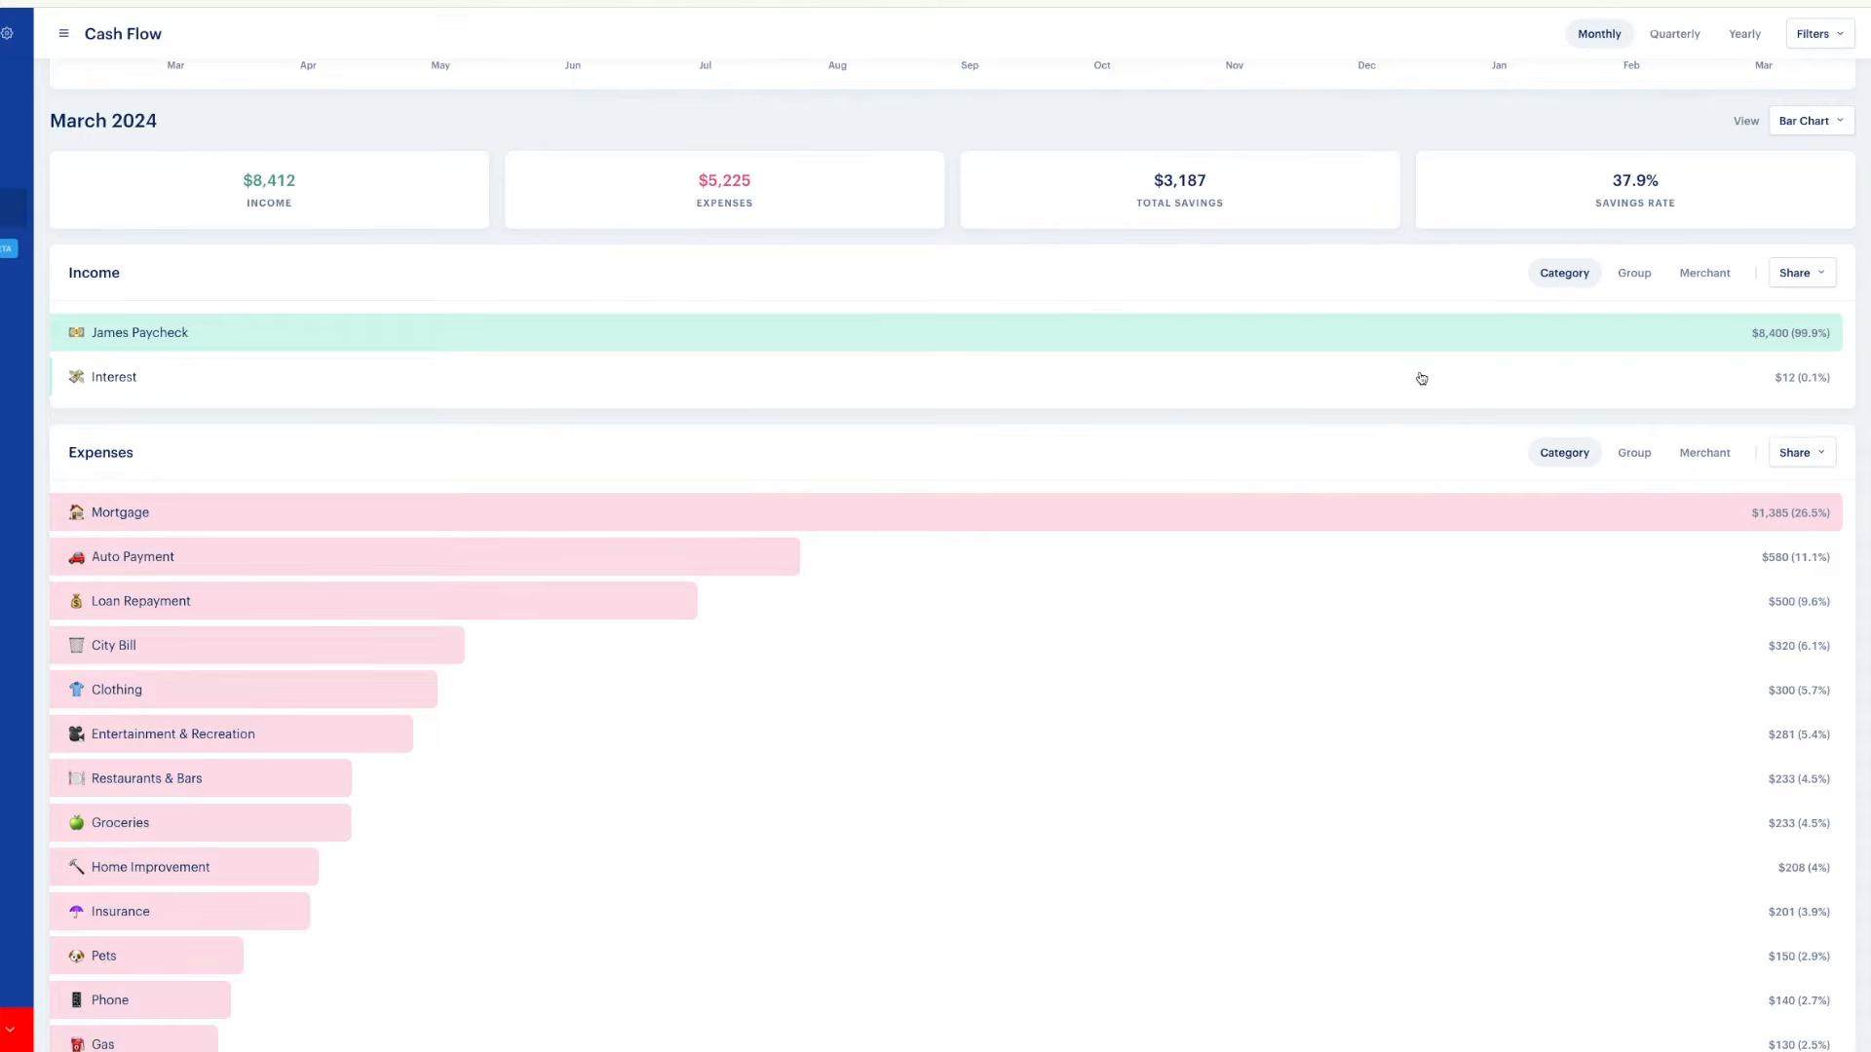
pyautogui.scroll(3, 1421, 378)
pyautogui.moveTo(1609, 137)
pyautogui.click(1609, 138)
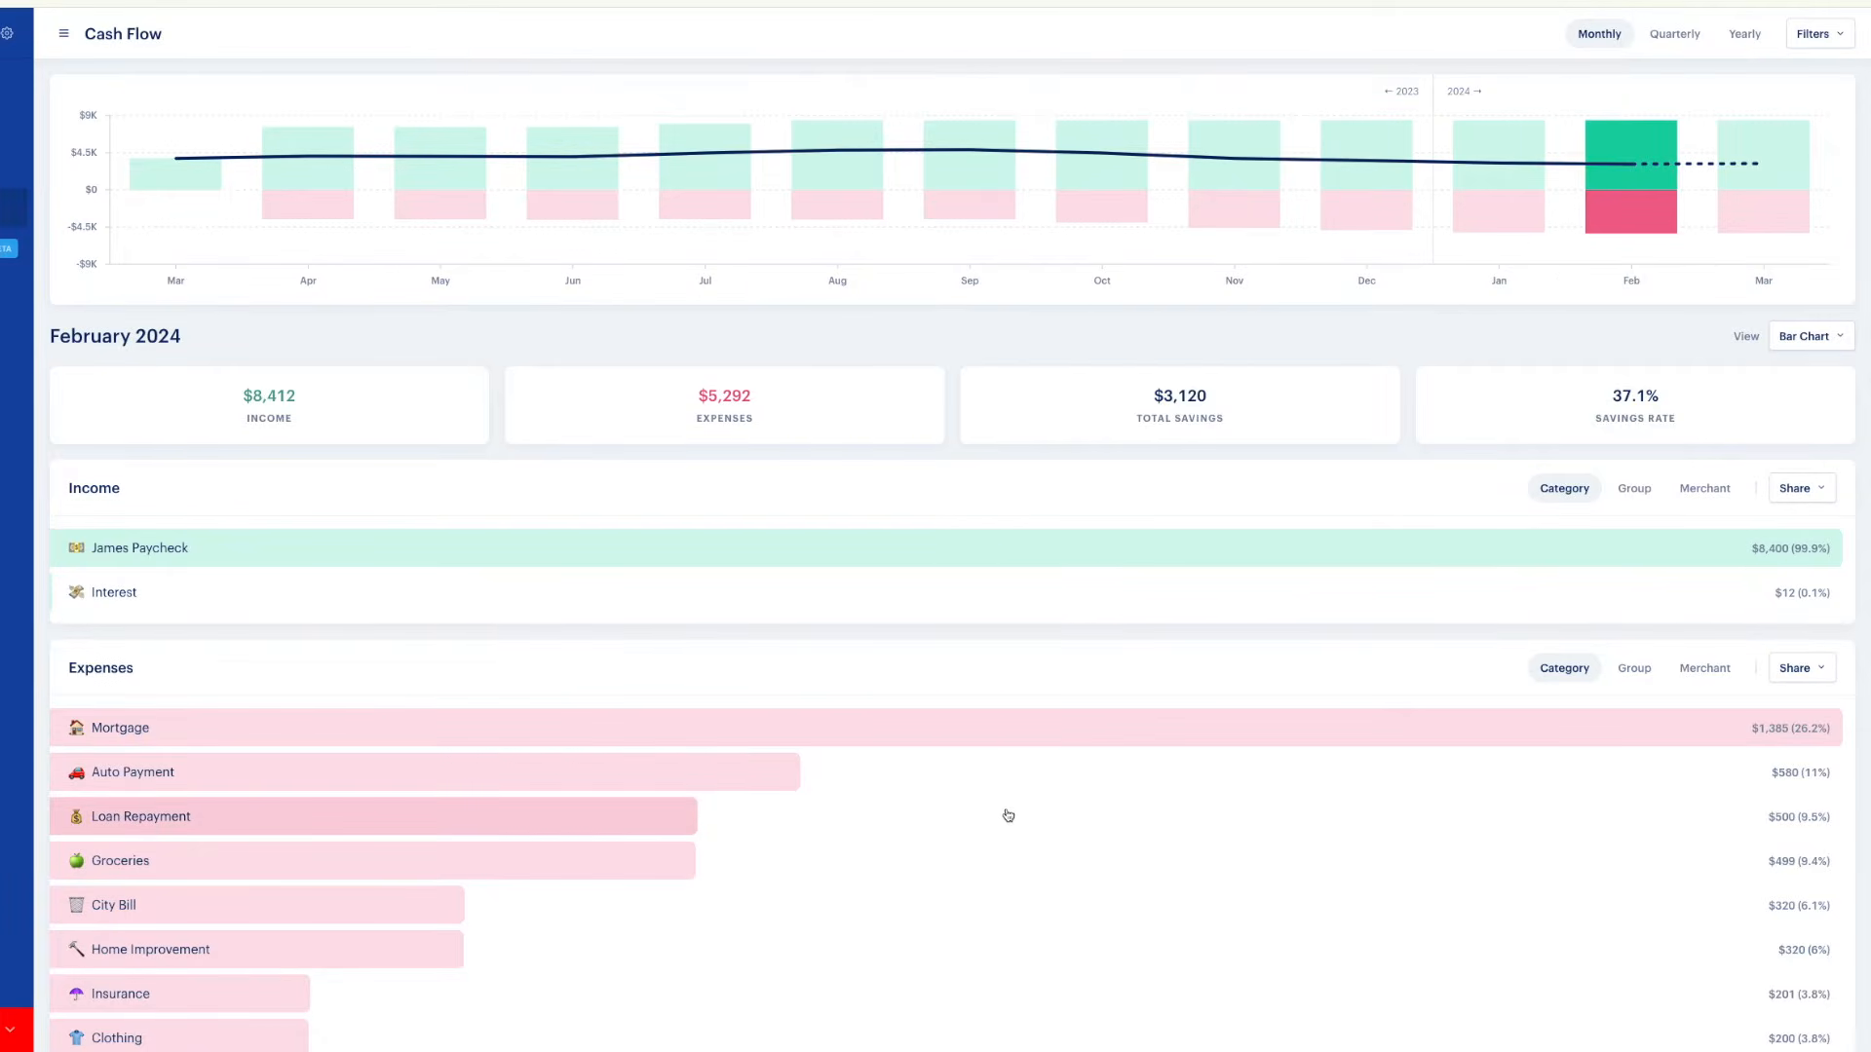
pyautogui.scroll(-2, 1008, 815)
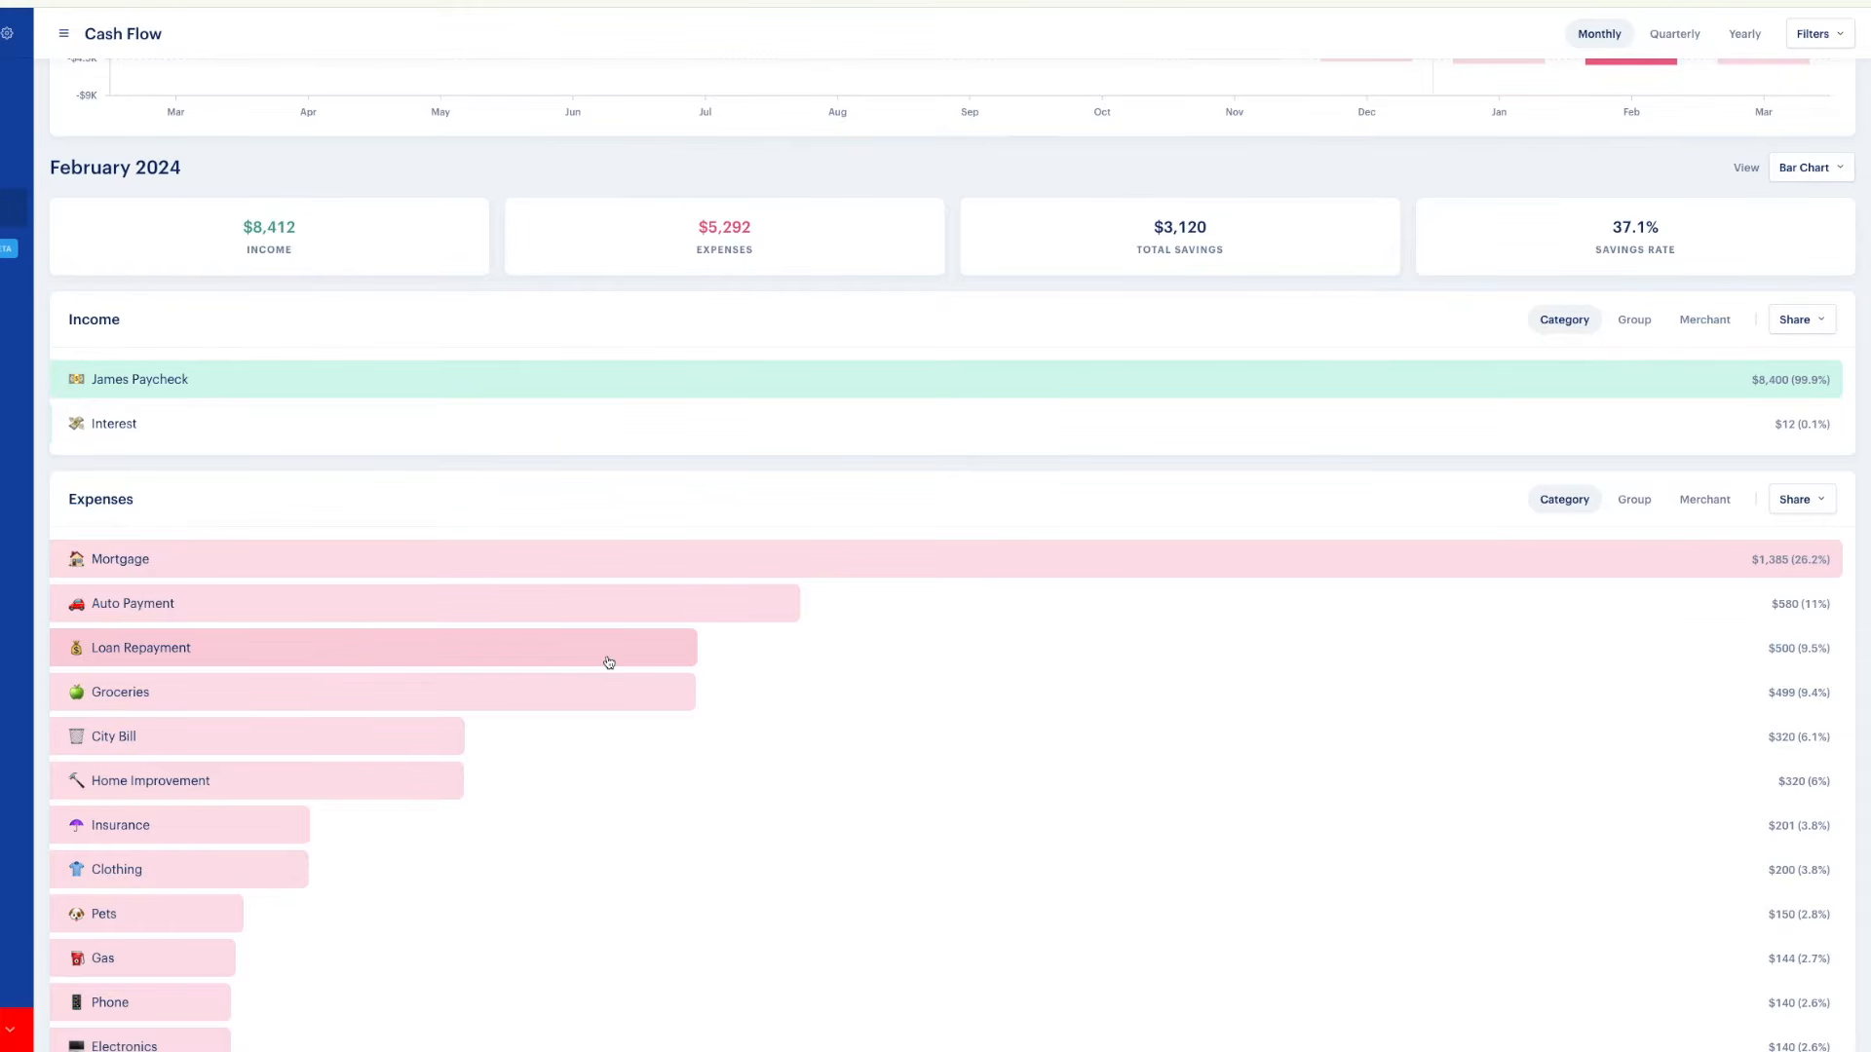
pyautogui.scroll(-3, 609, 662)
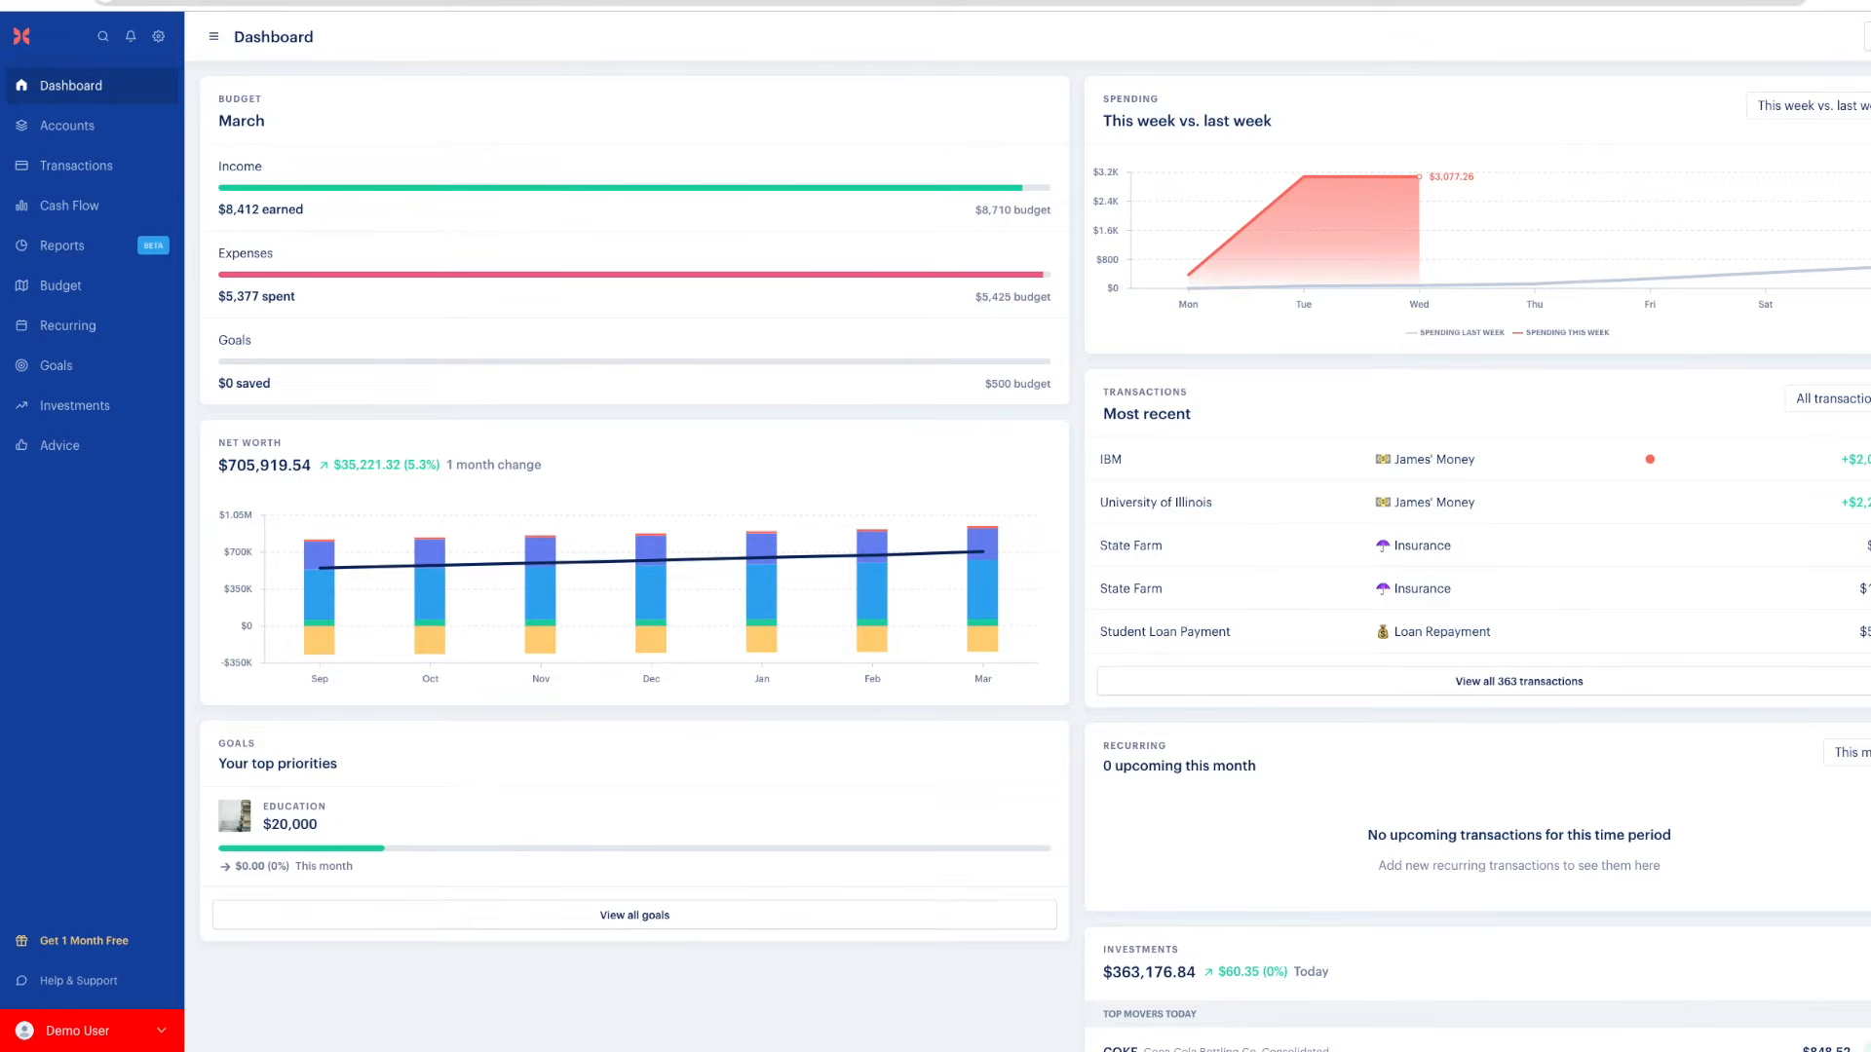
# Open the transactions list and view the details of the IBM transaction dated March 20, 2024
pyautogui.click(74, 173)
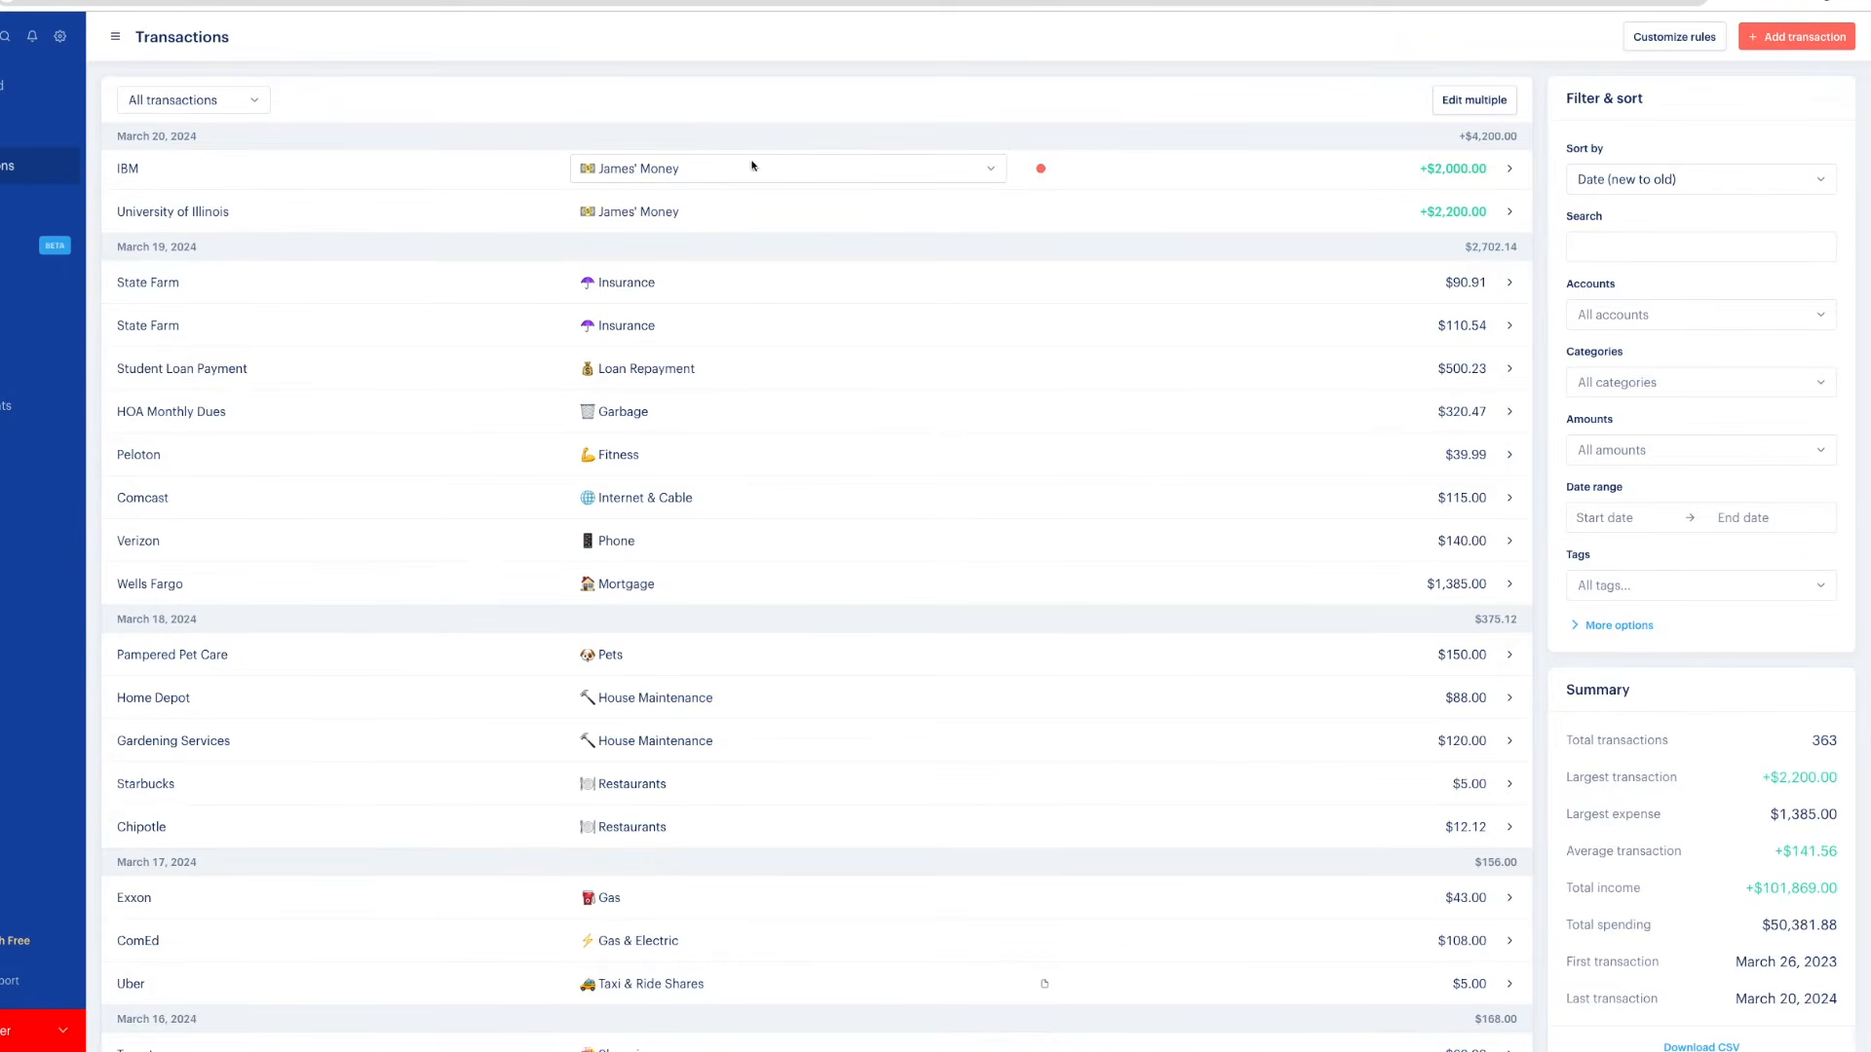
pyautogui.click(1510, 172)
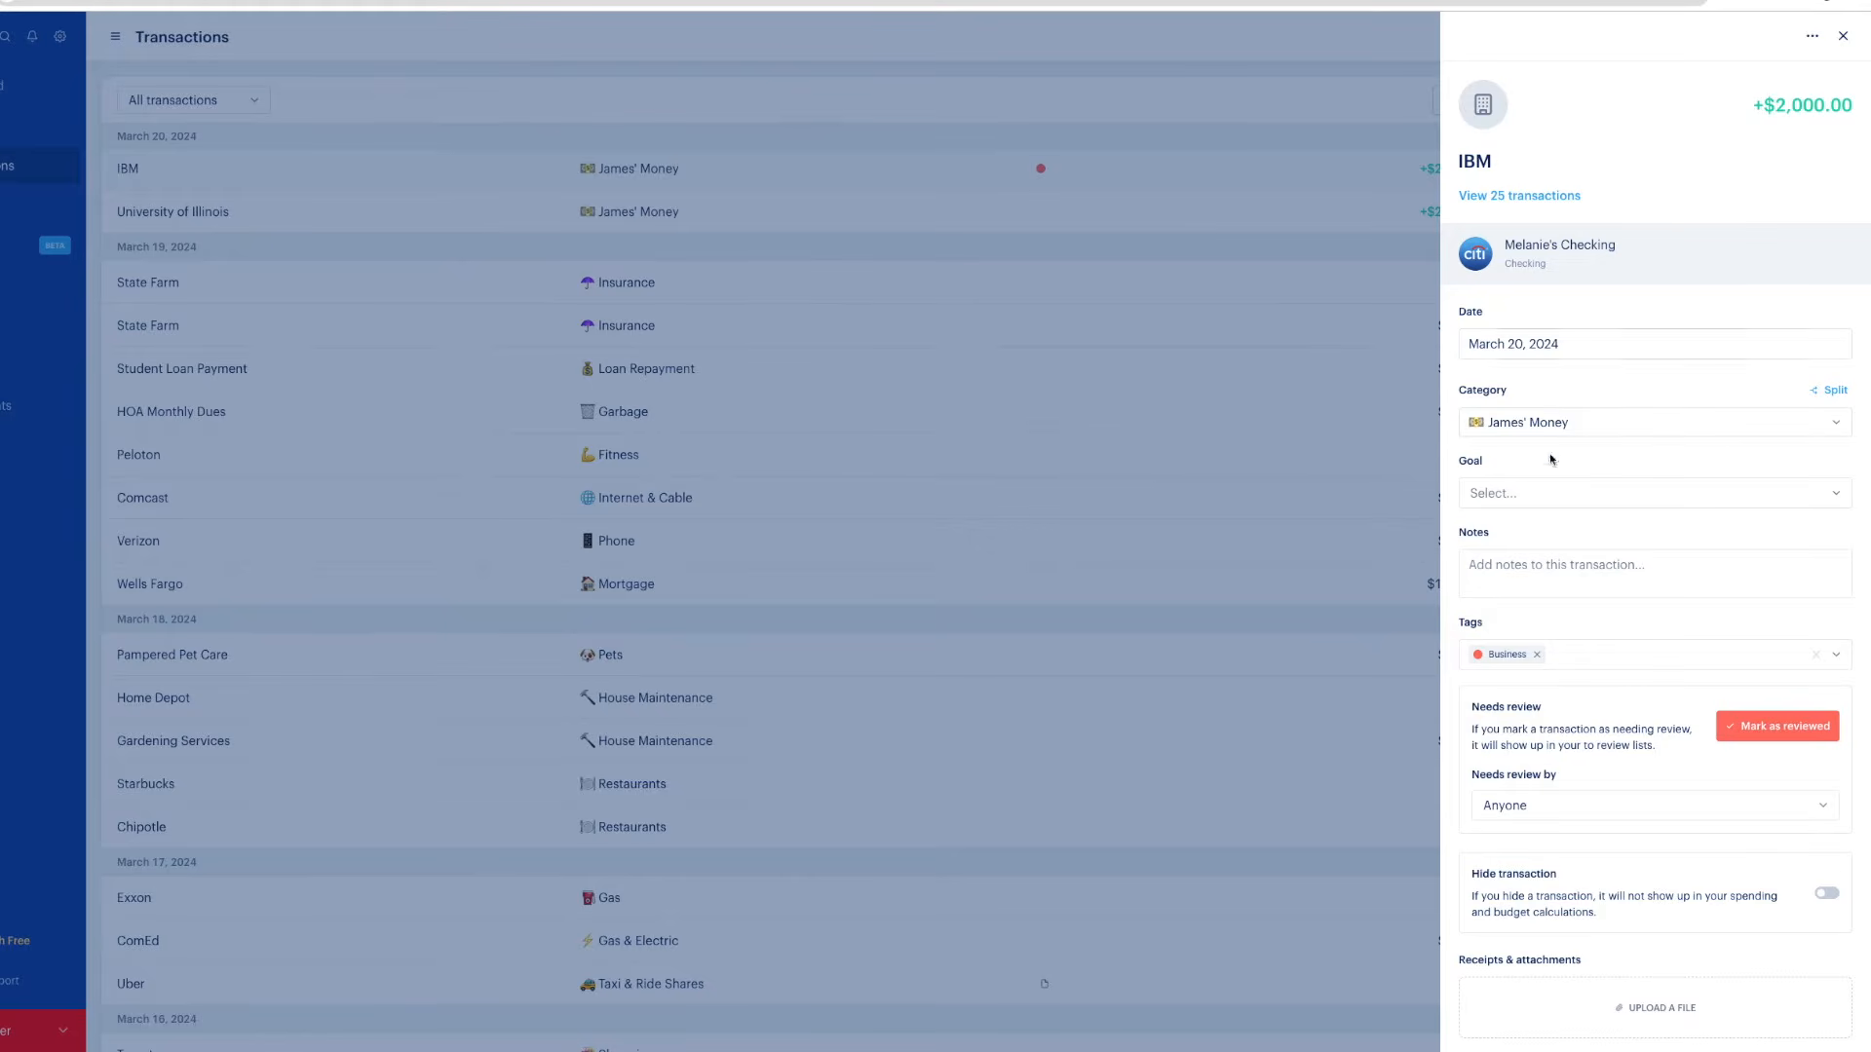
# Remove the Business tag from the IBM transaction, check who can be assigned to review it, and close its details
pyautogui.click(1537, 653)
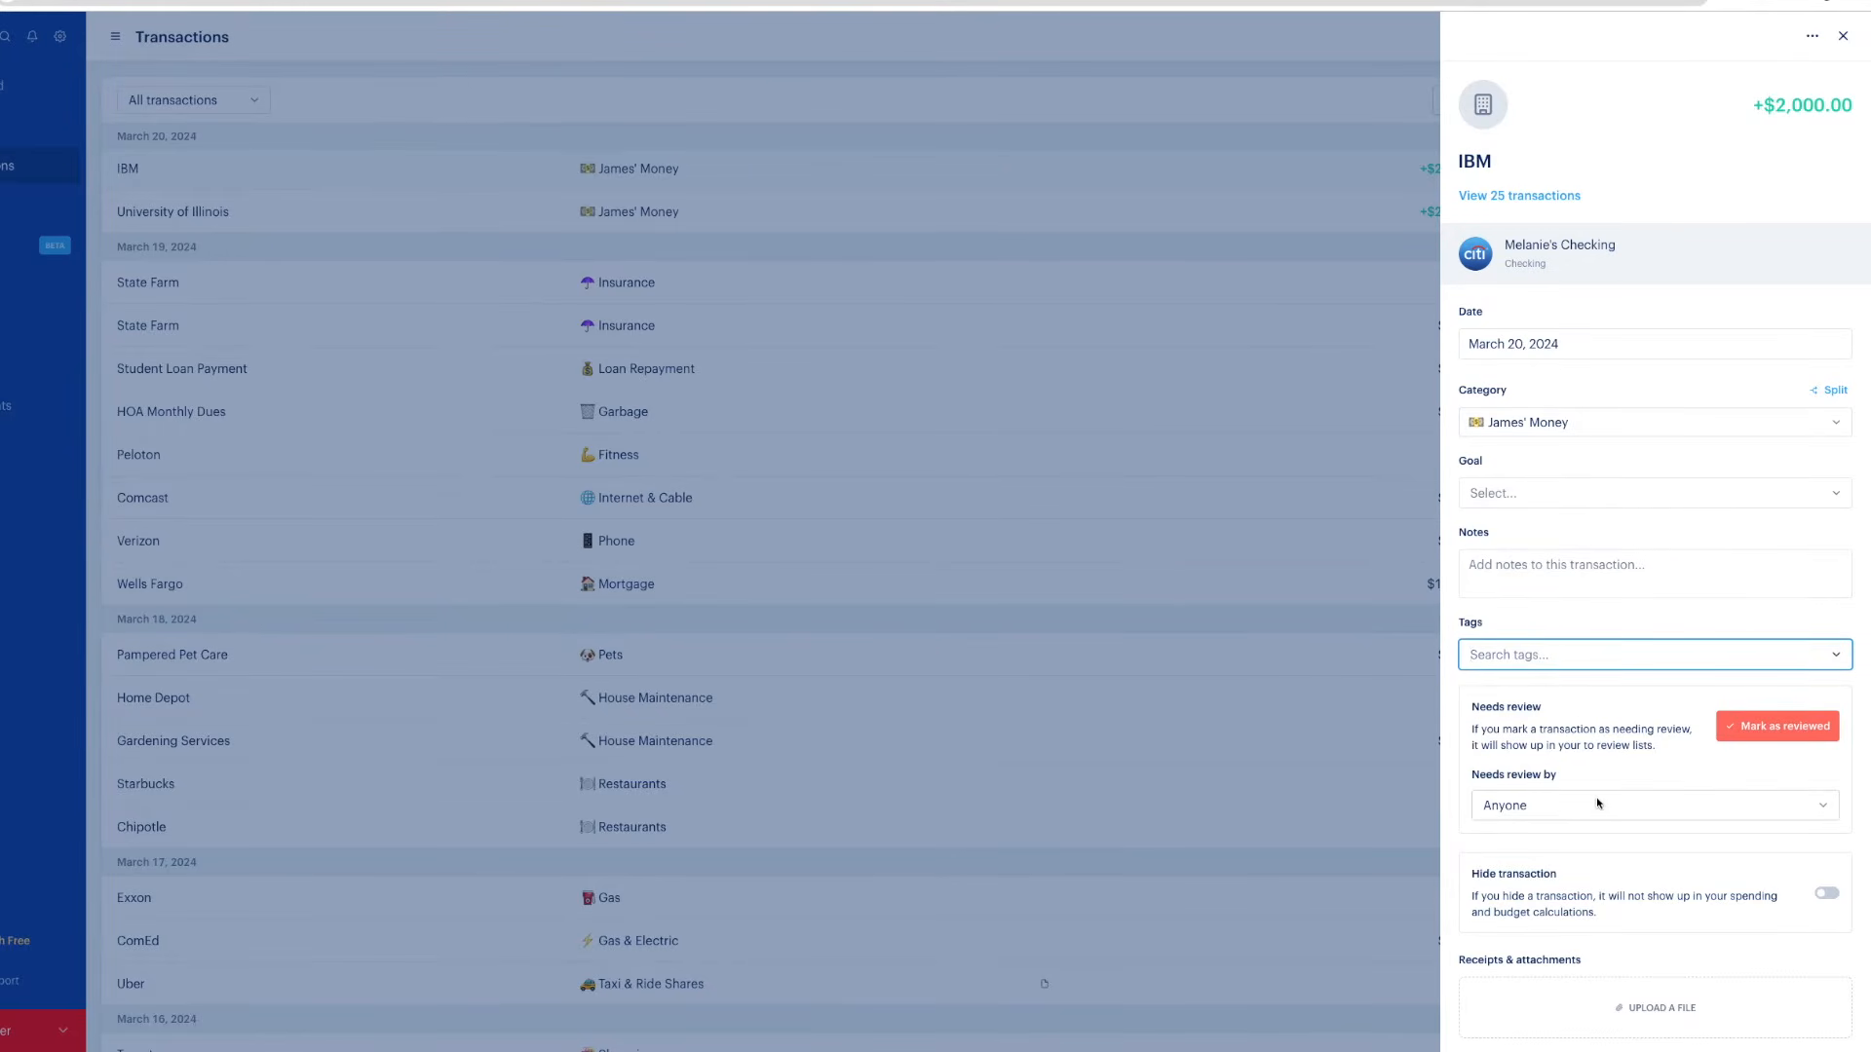
pyautogui.click(1628, 802)
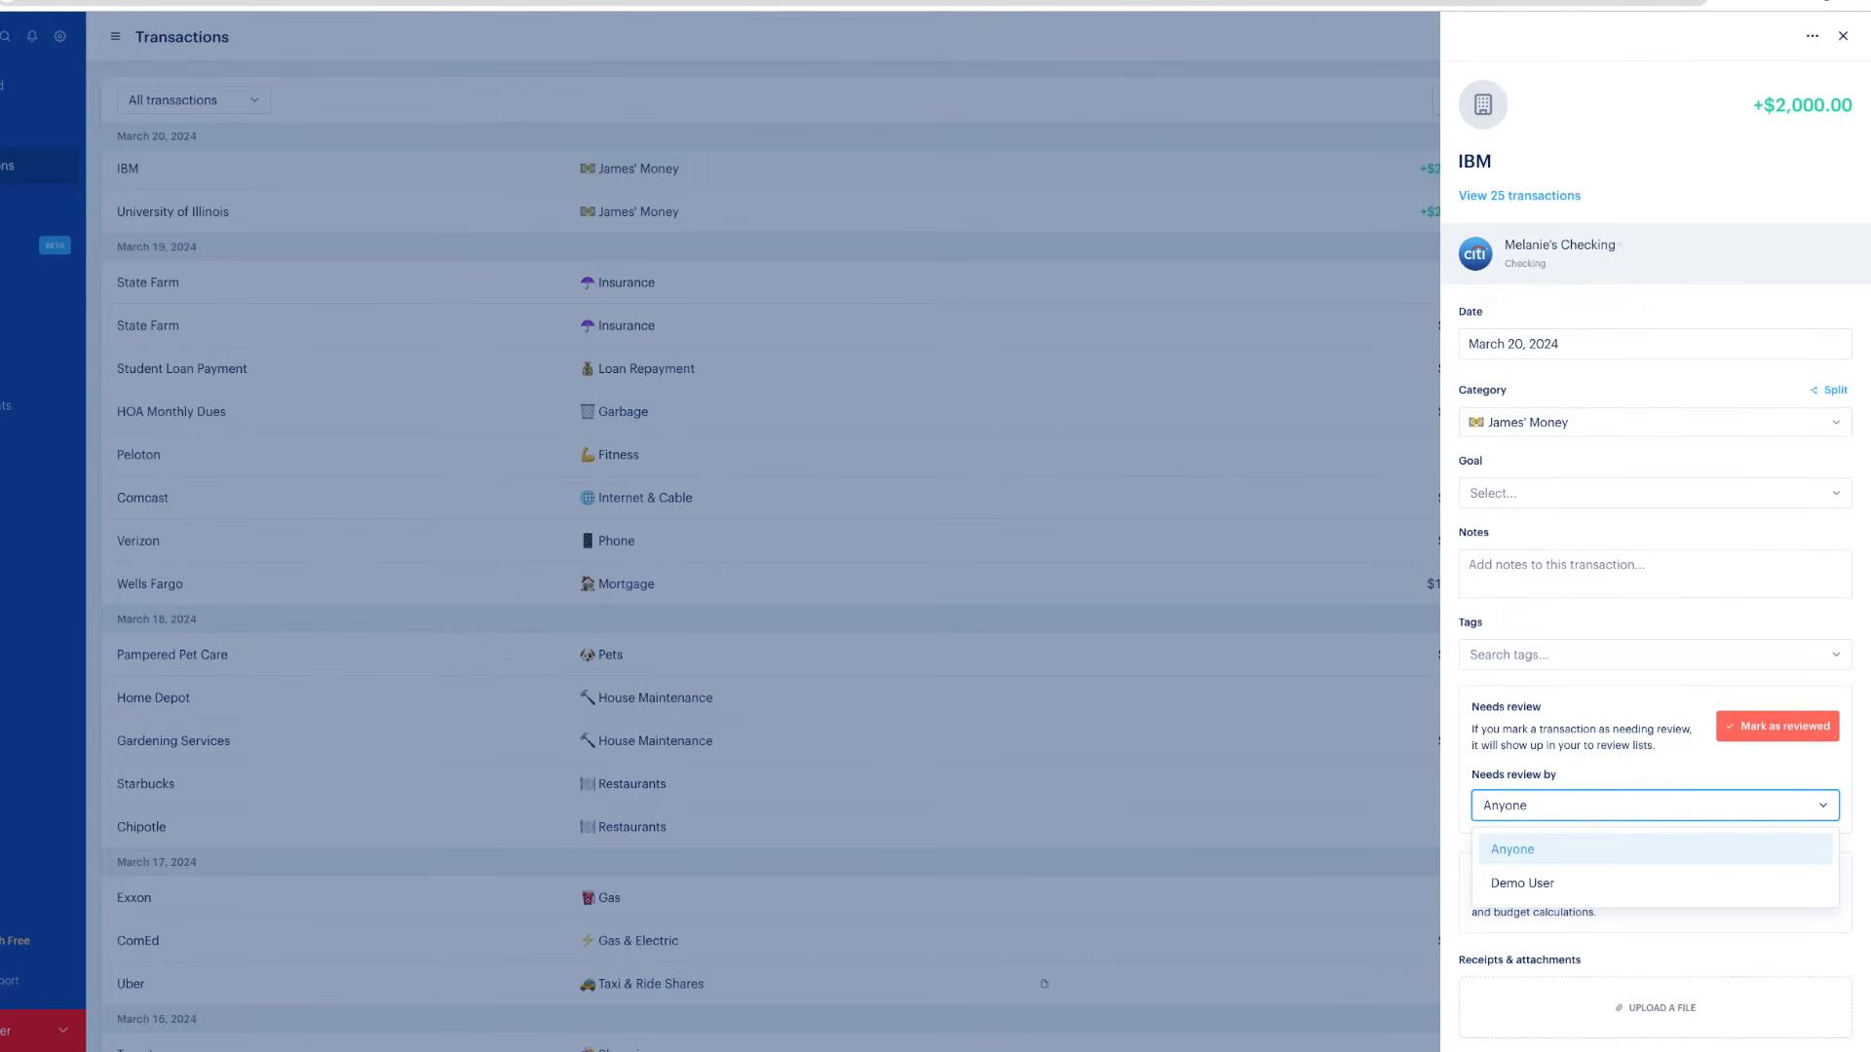
pyautogui.click(1843, 36)
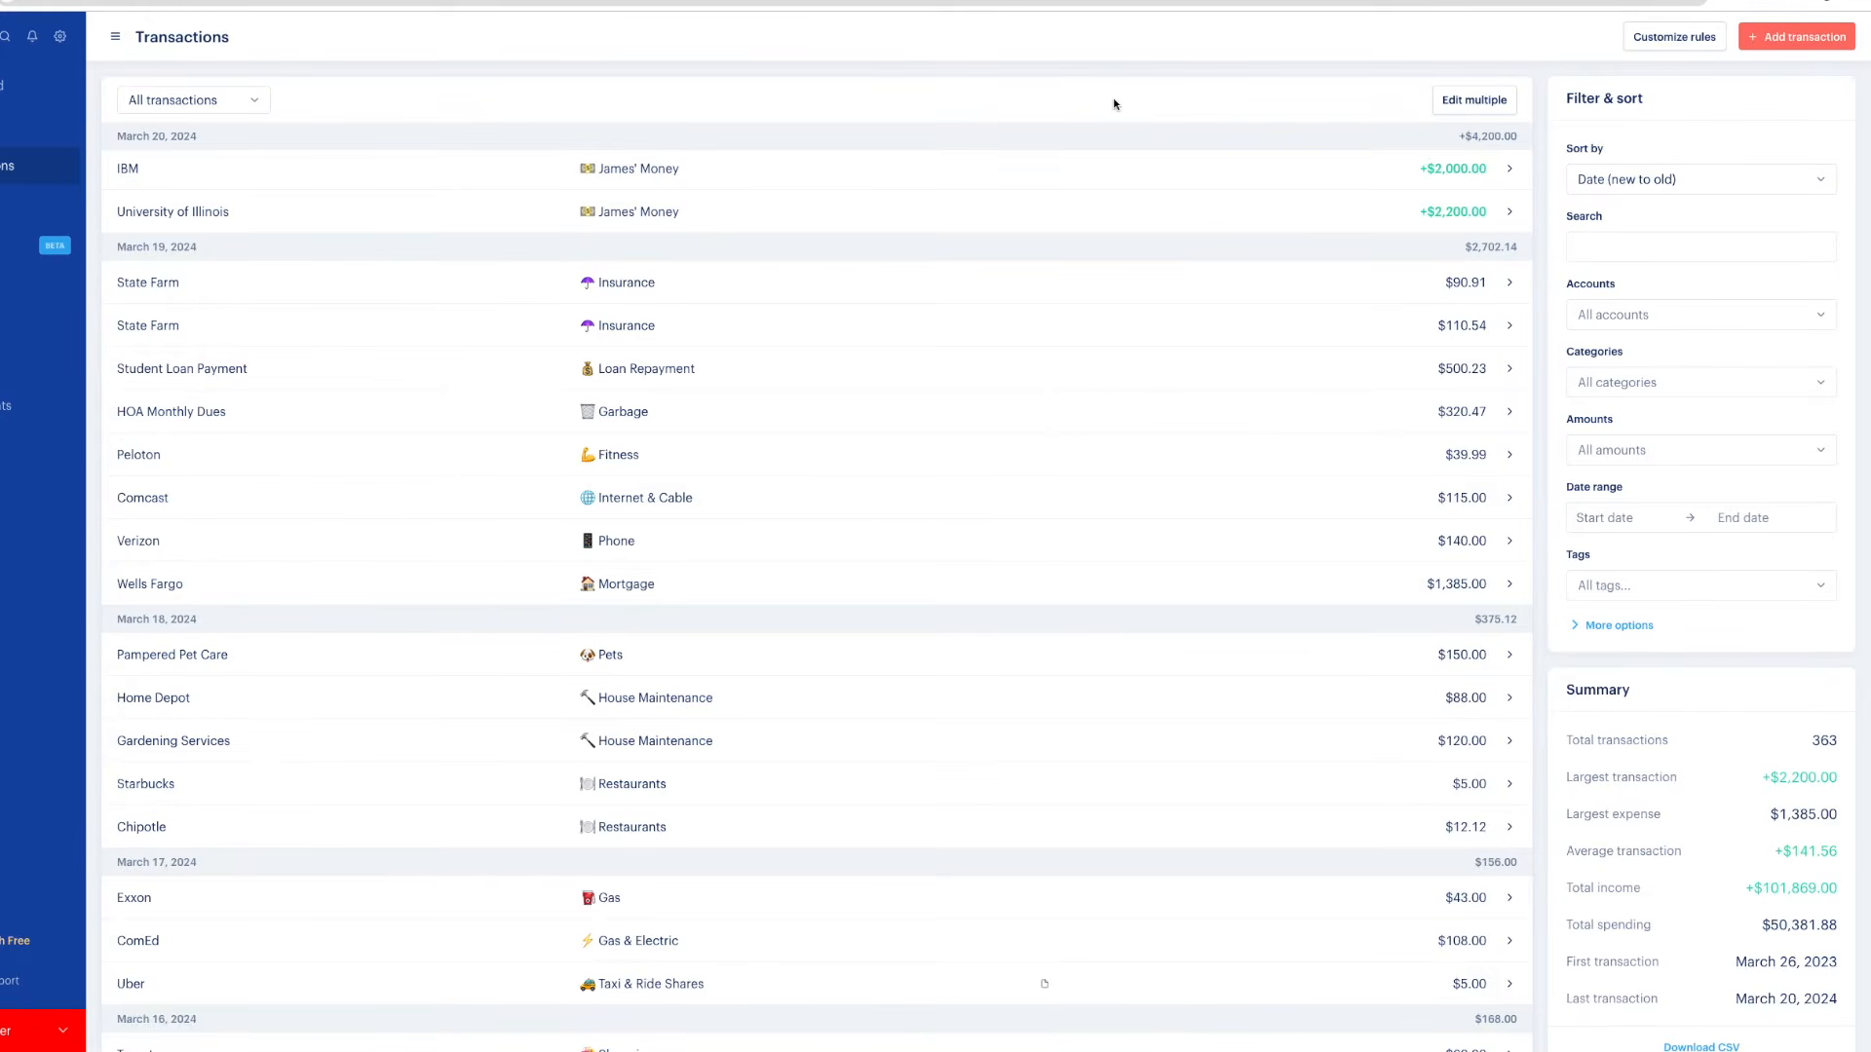
# Recategorize the March 20, 2024 IBM transaction to the paycheck income category, and save a matching rule that also applies to existing transactions
pyautogui.click(706, 175)
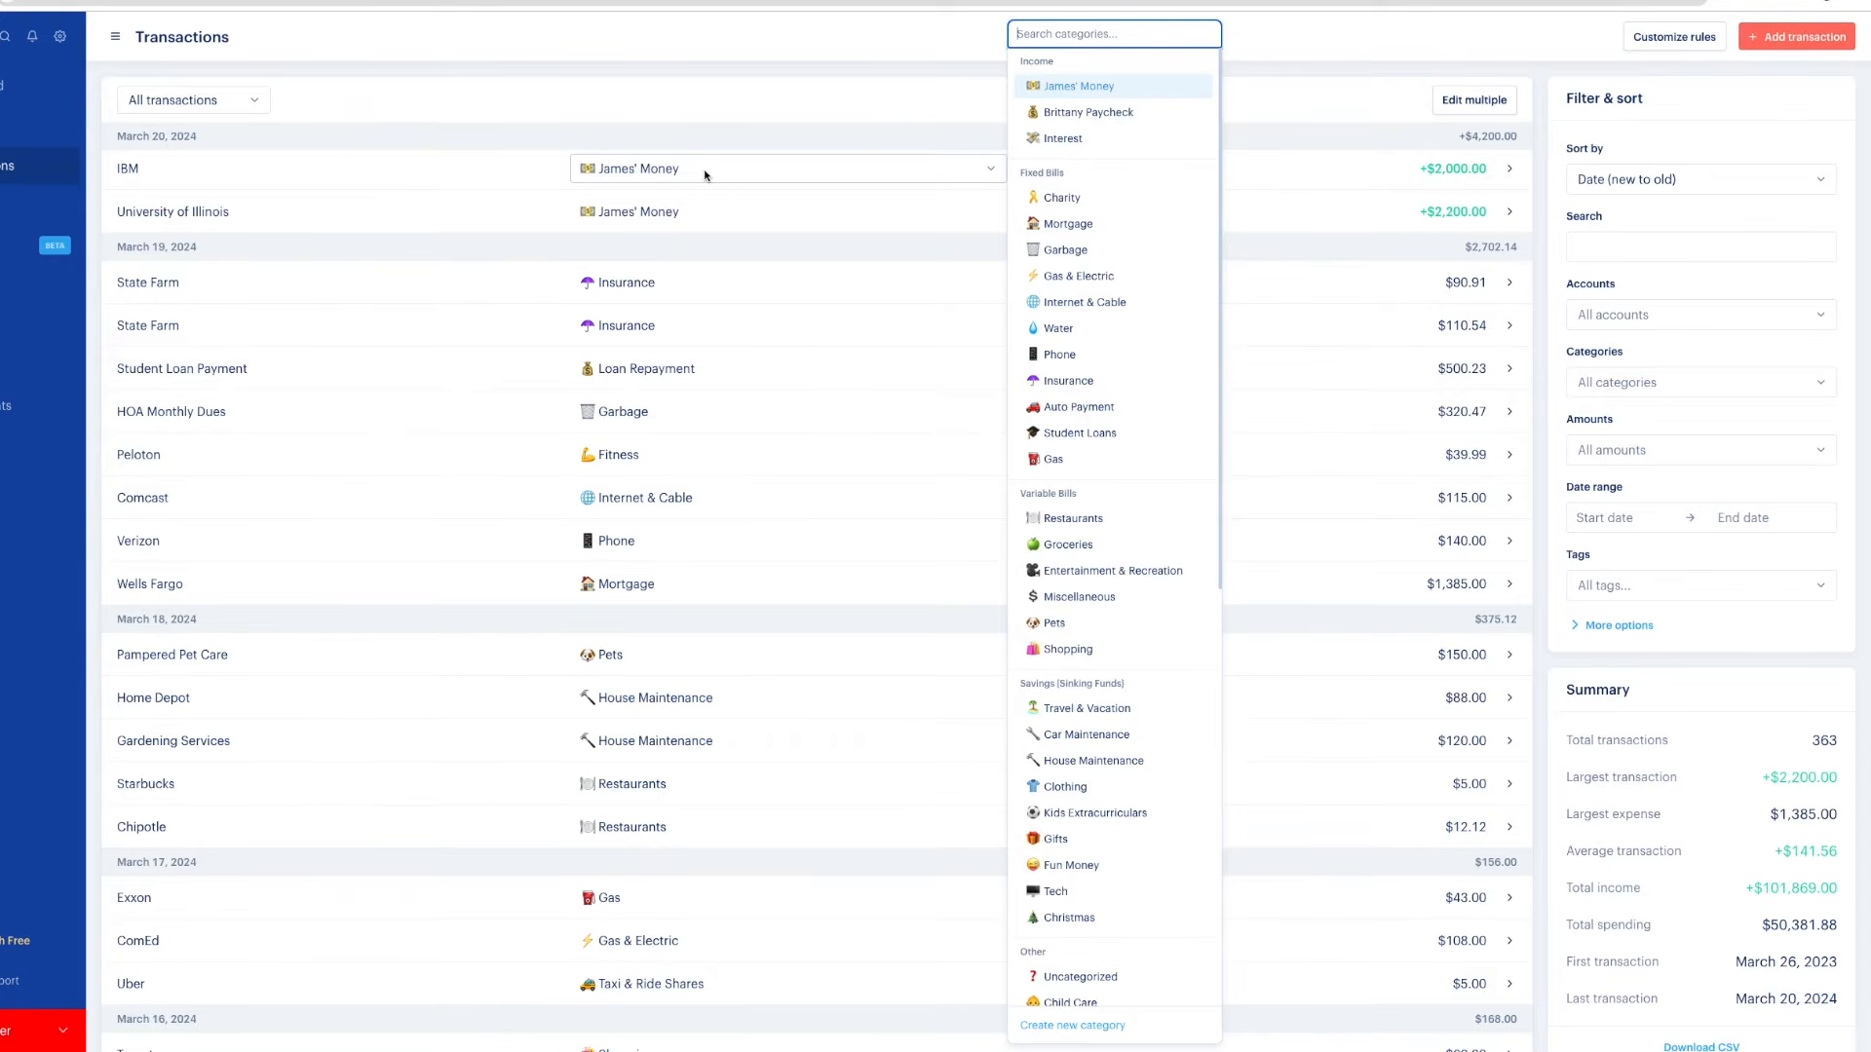
pyautogui.click(1090, 114)
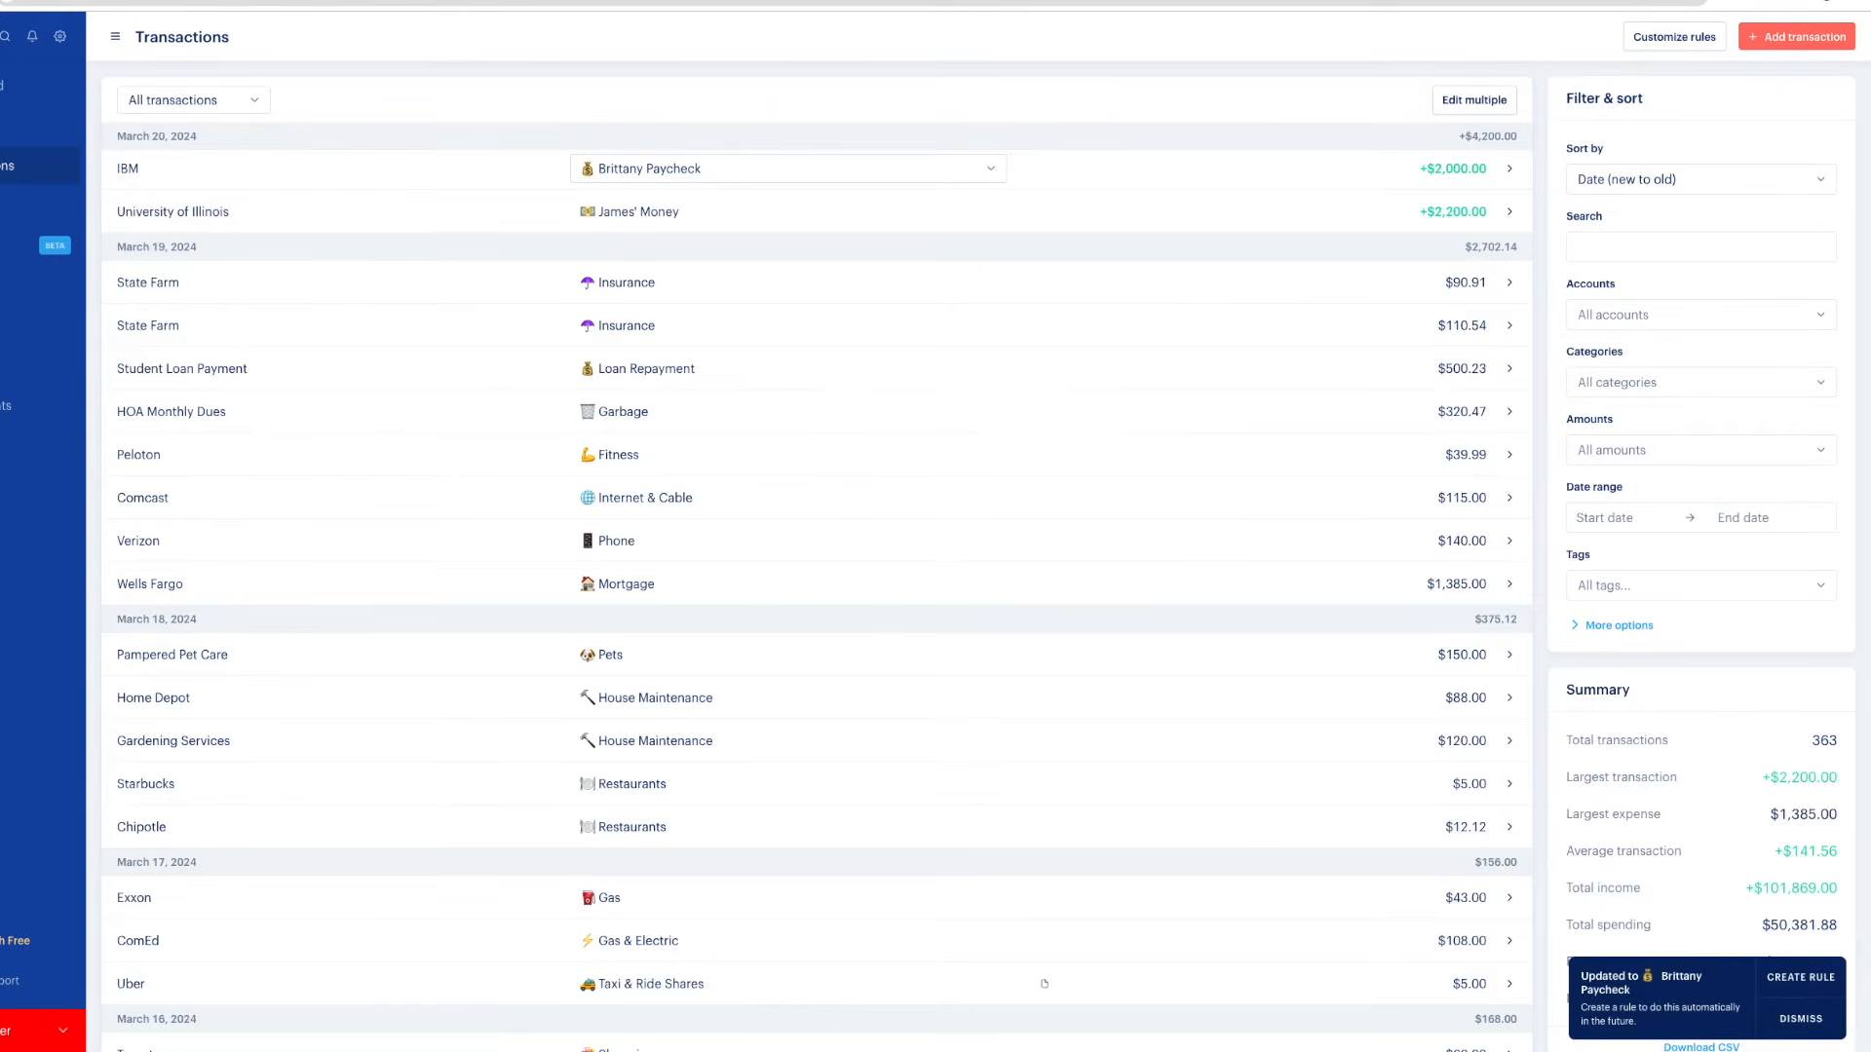
pyautogui.click(1799, 982)
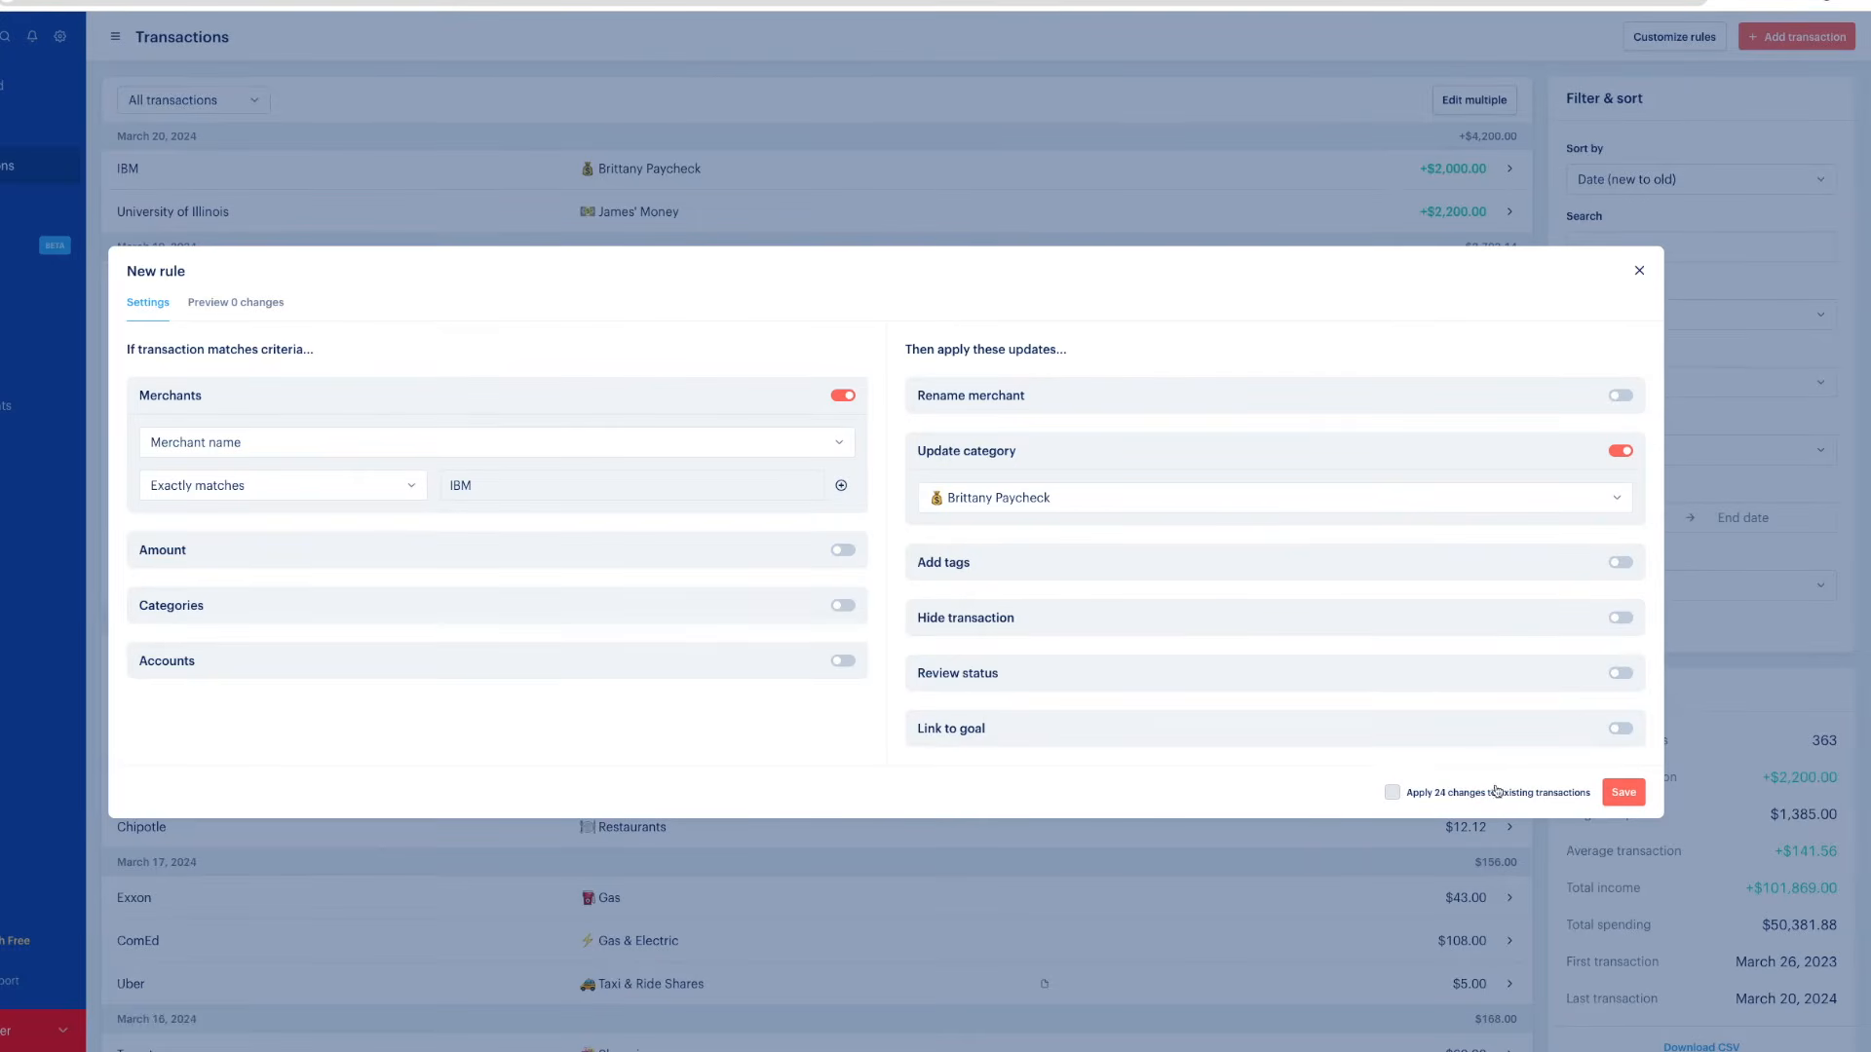
pyautogui.click(1392, 793)
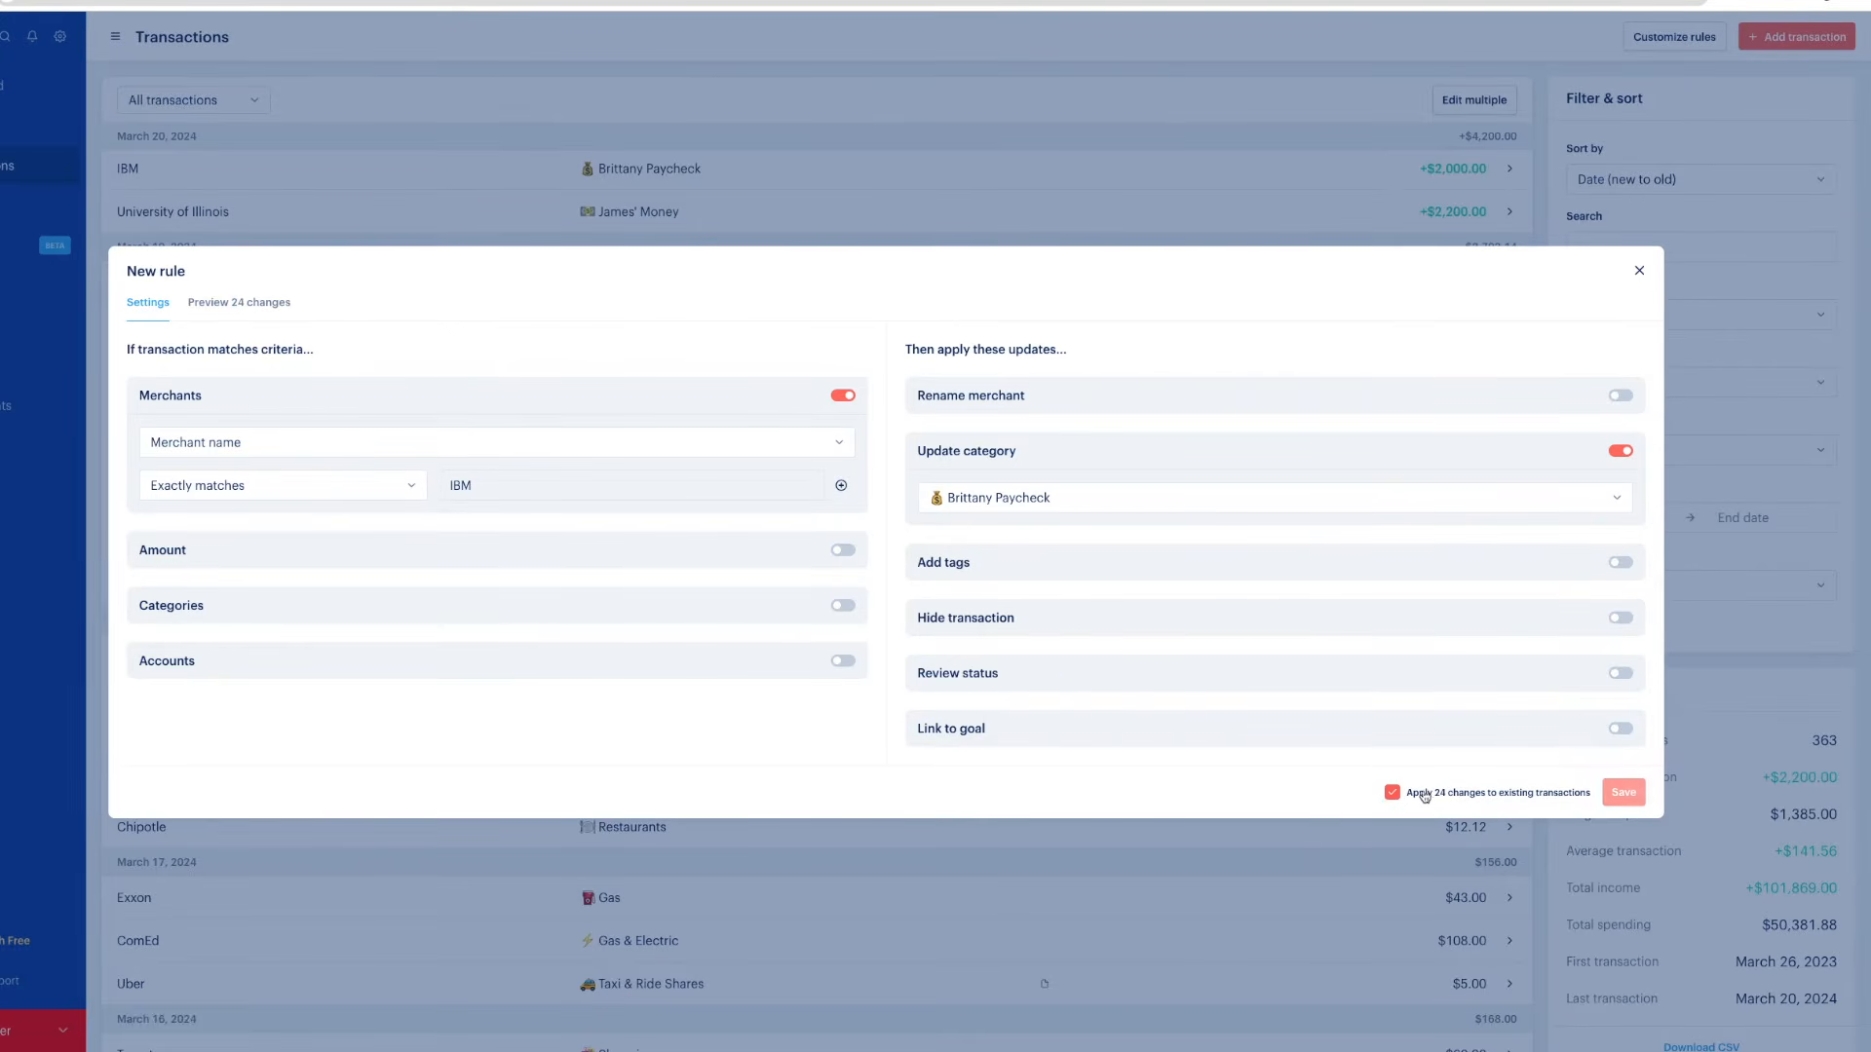
pyautogui.click(1623, 794)
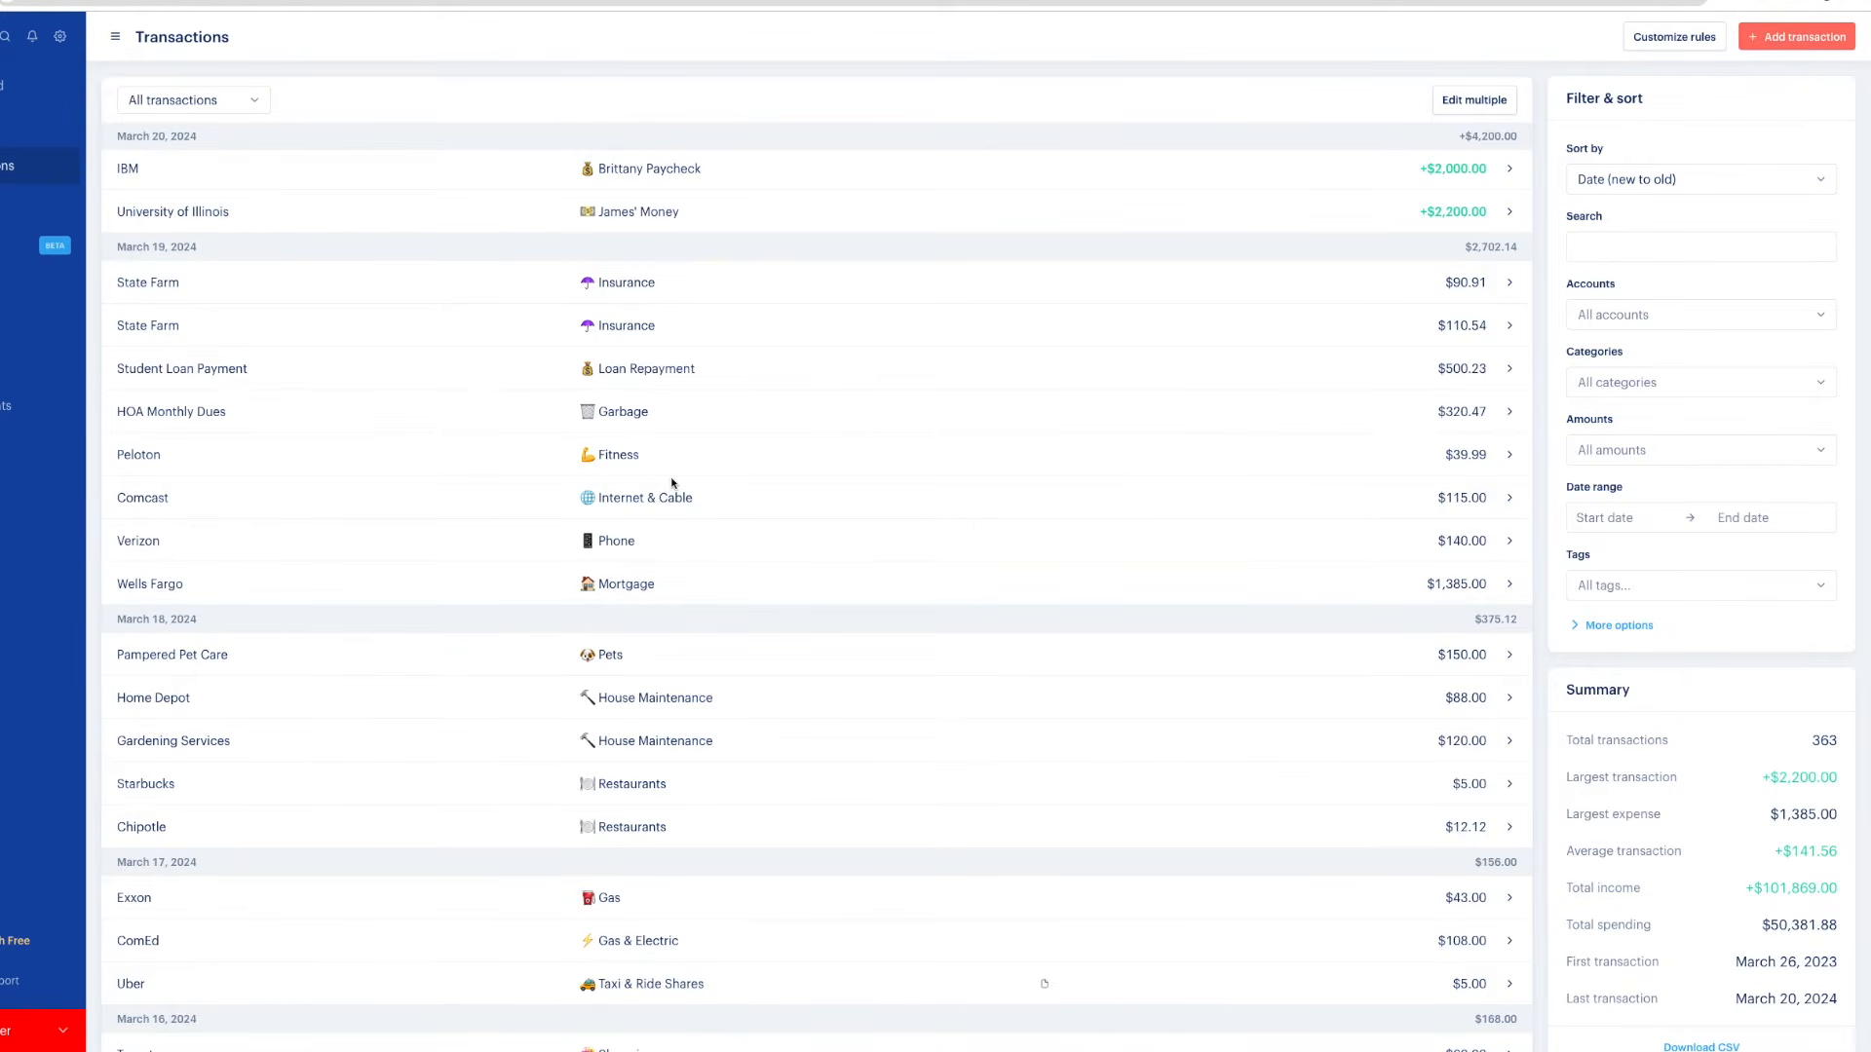
# Recategorize the March 18, 2024 Chipotle transaction as Restaurants, and save a rule applying that category to the merchant
pyautogui.click(12, 211)
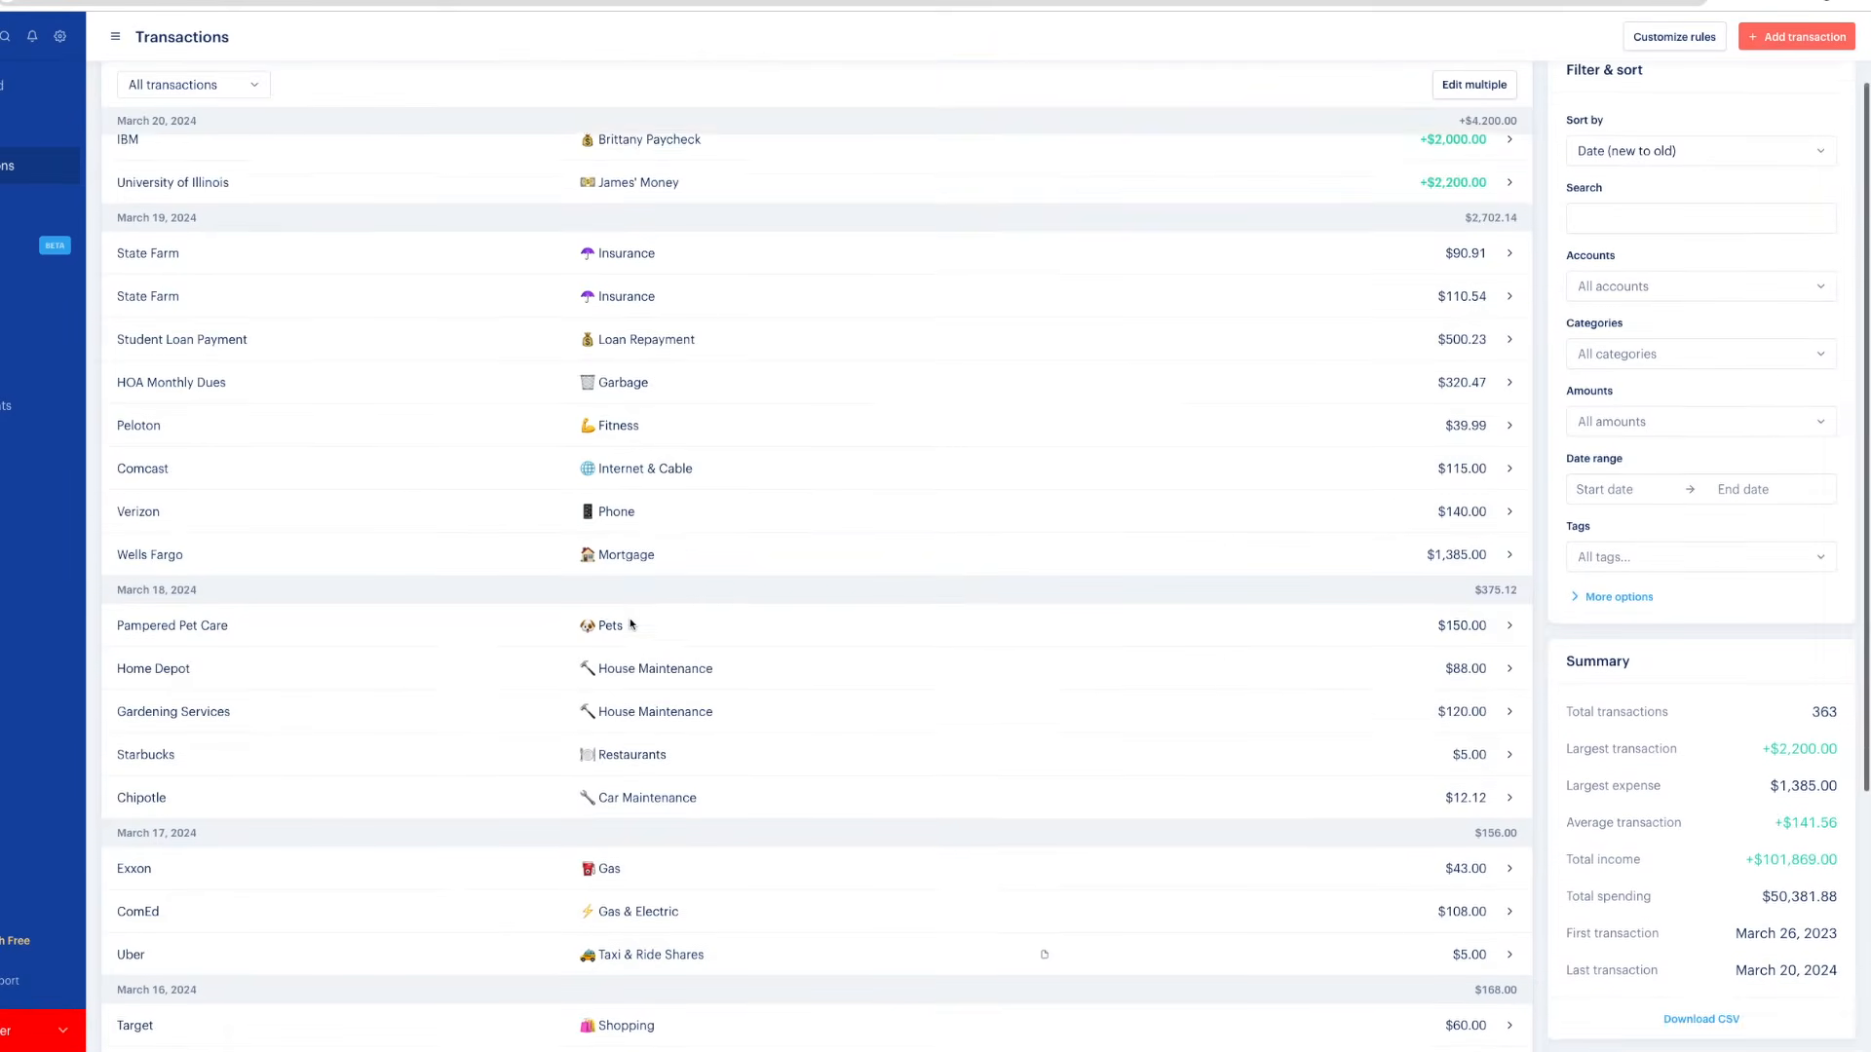
pyautogui.scroll(-1, 627, 626)
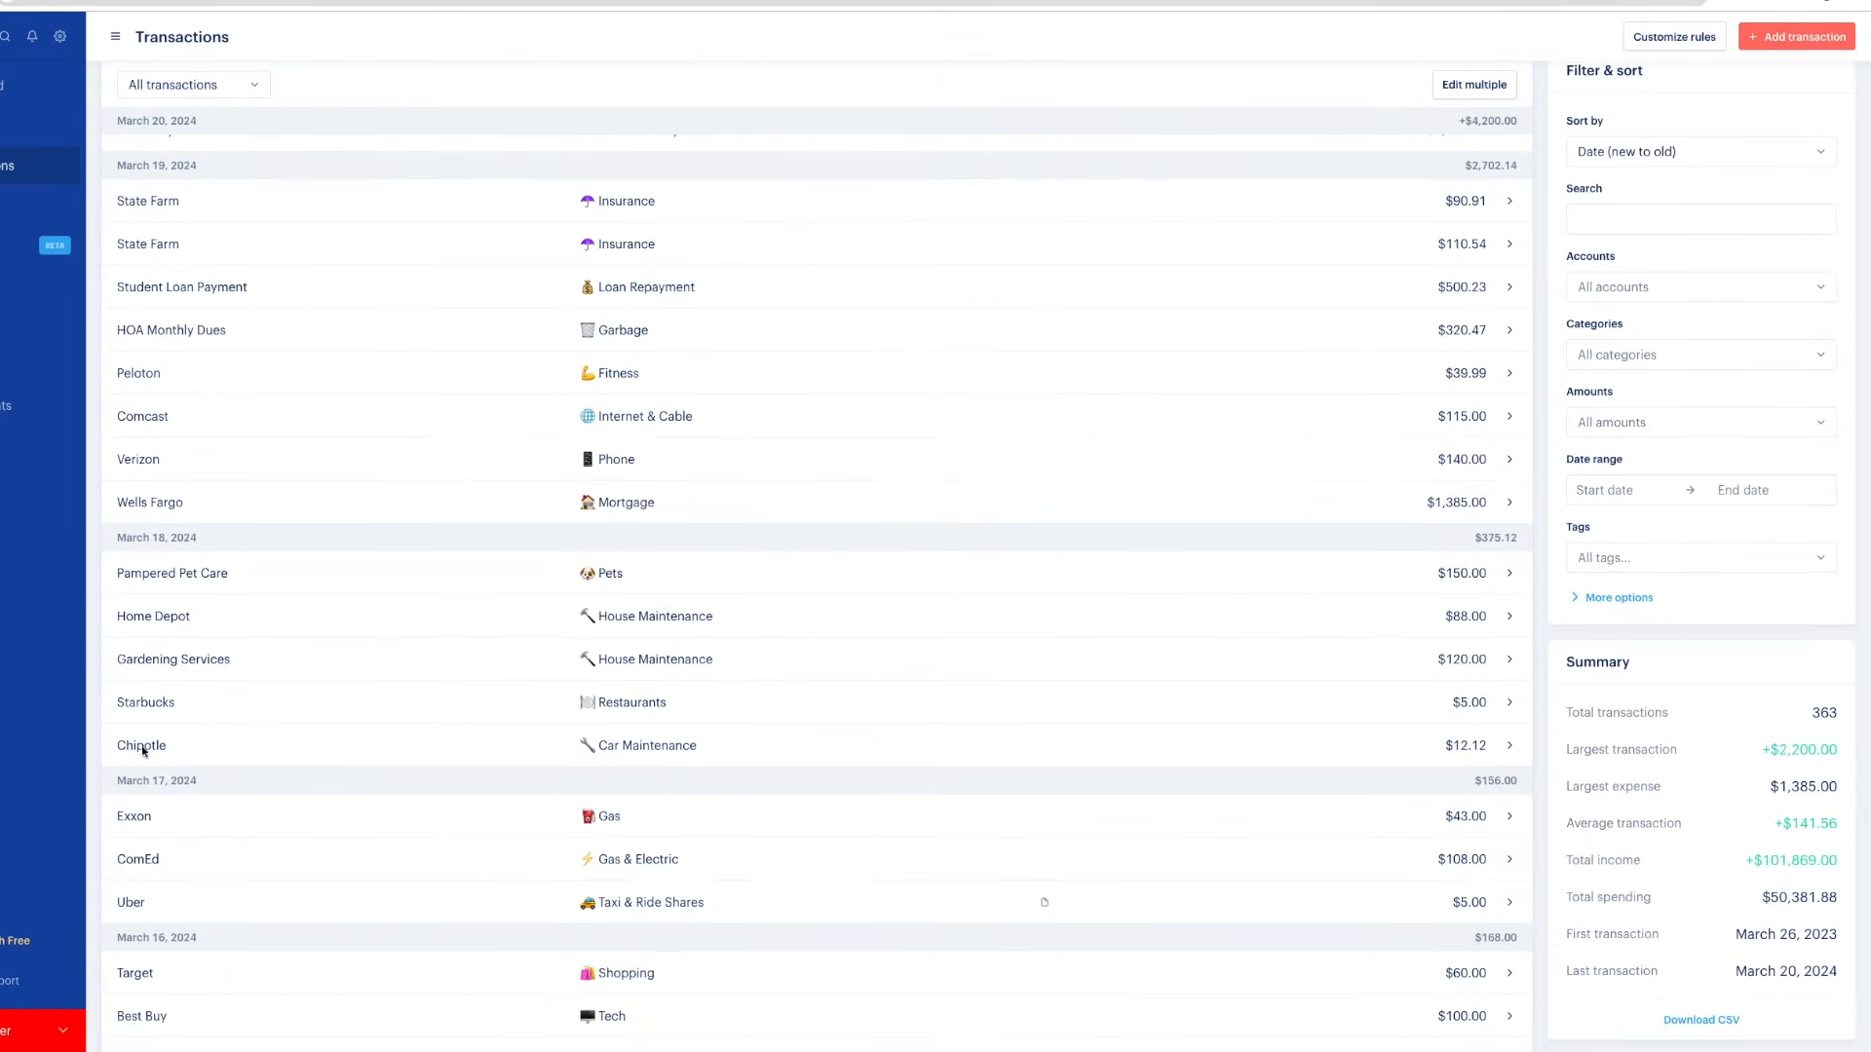
pyautogui.click(696, 747)
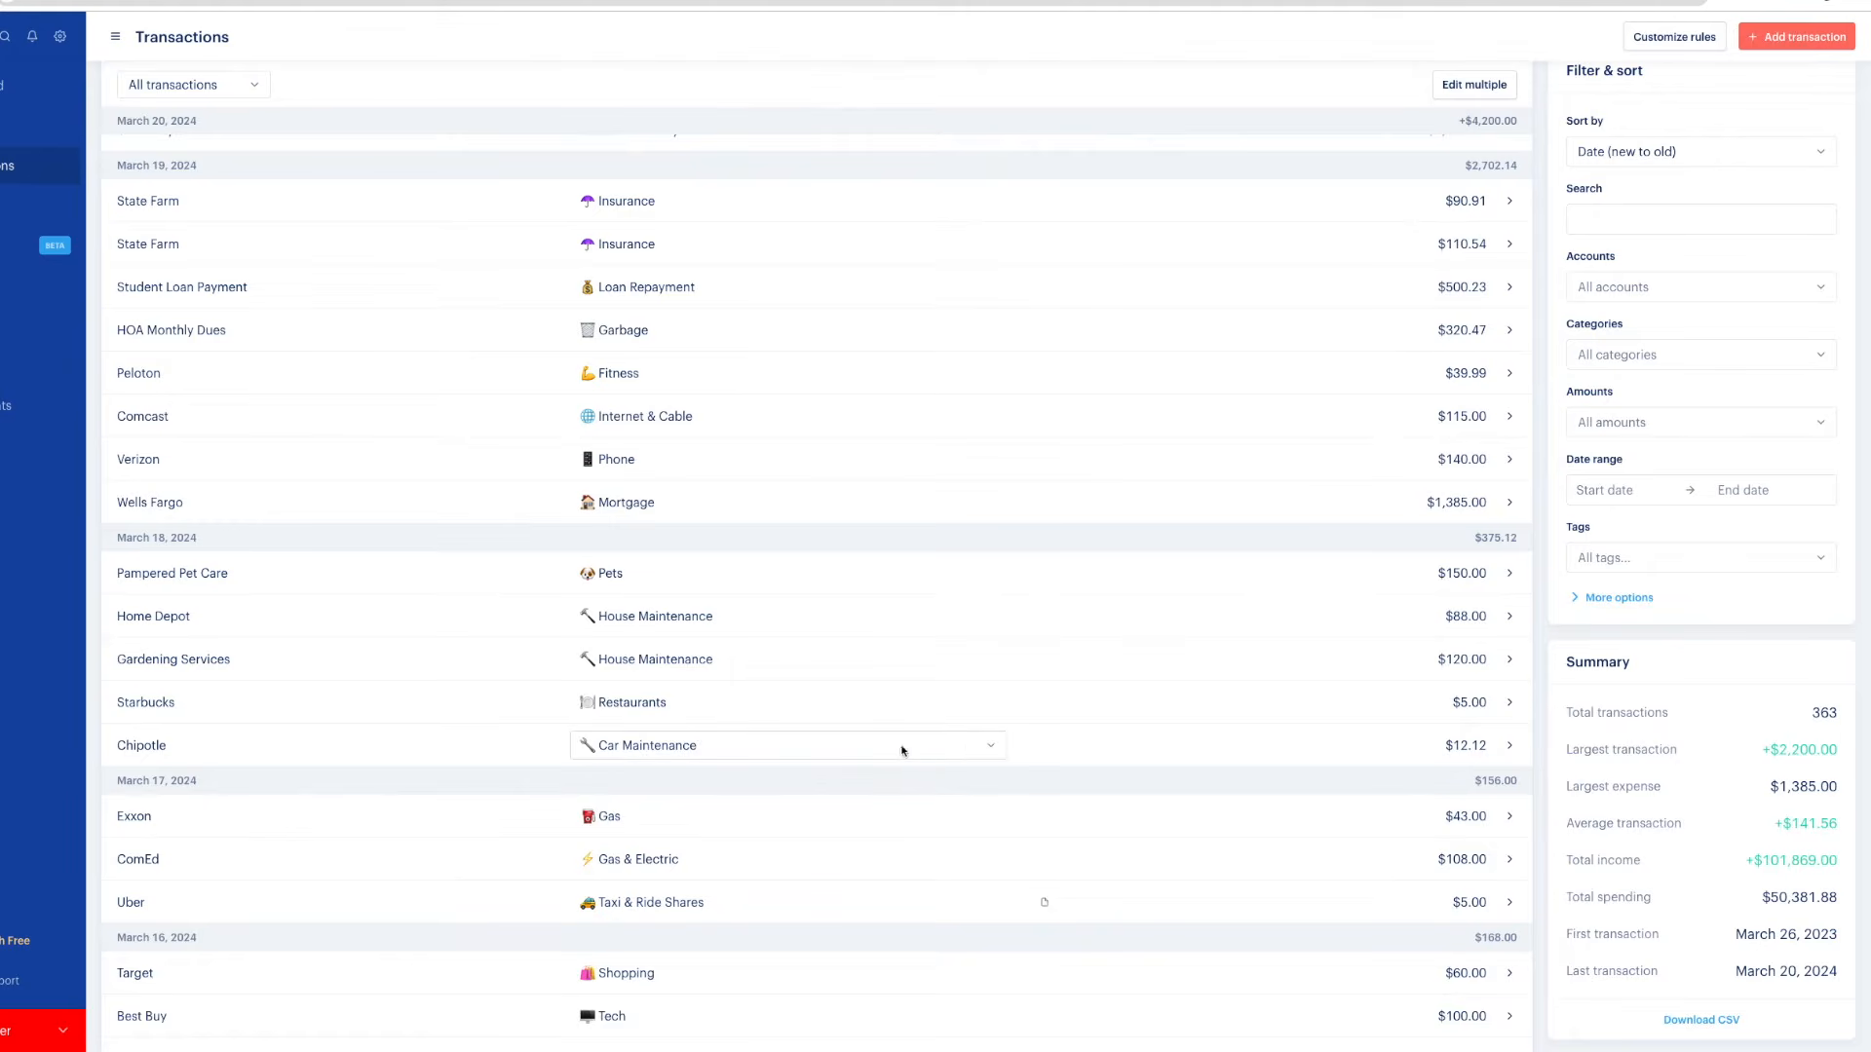
pyautogui.click(1003, 748)
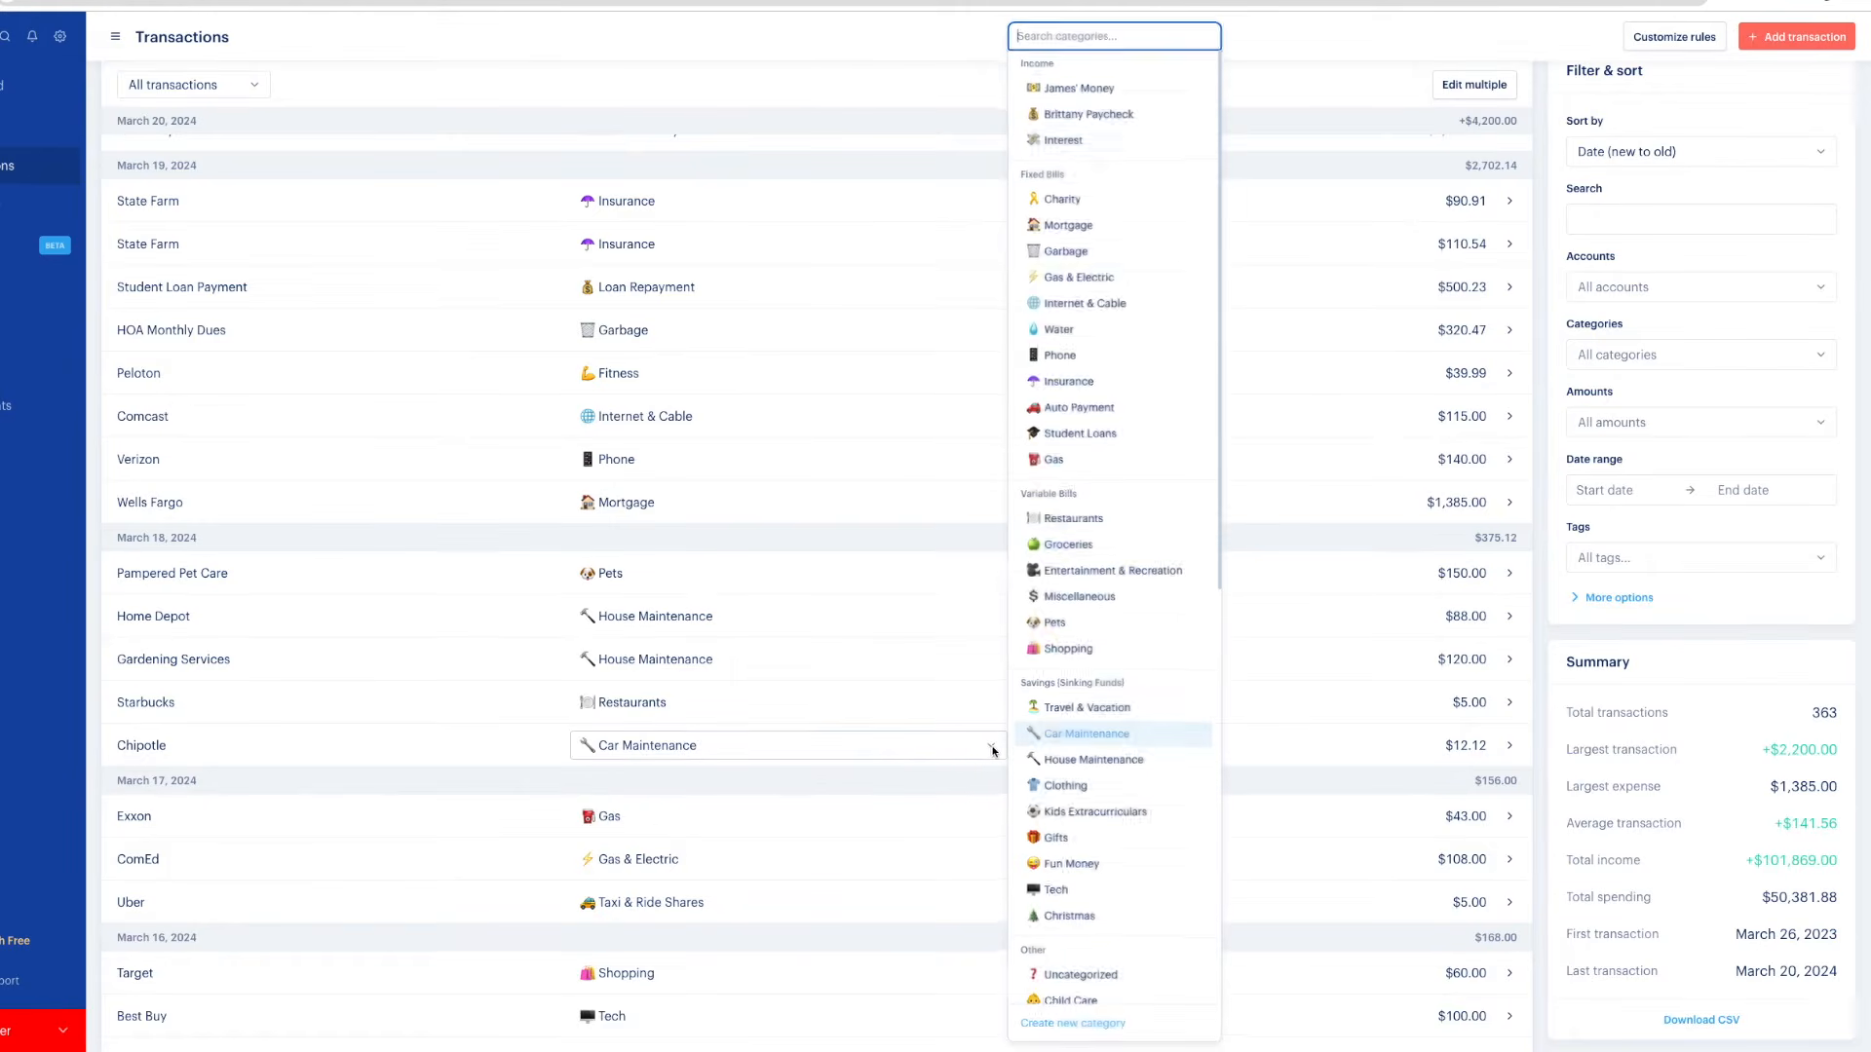
pyautogui.click(1081, 519)
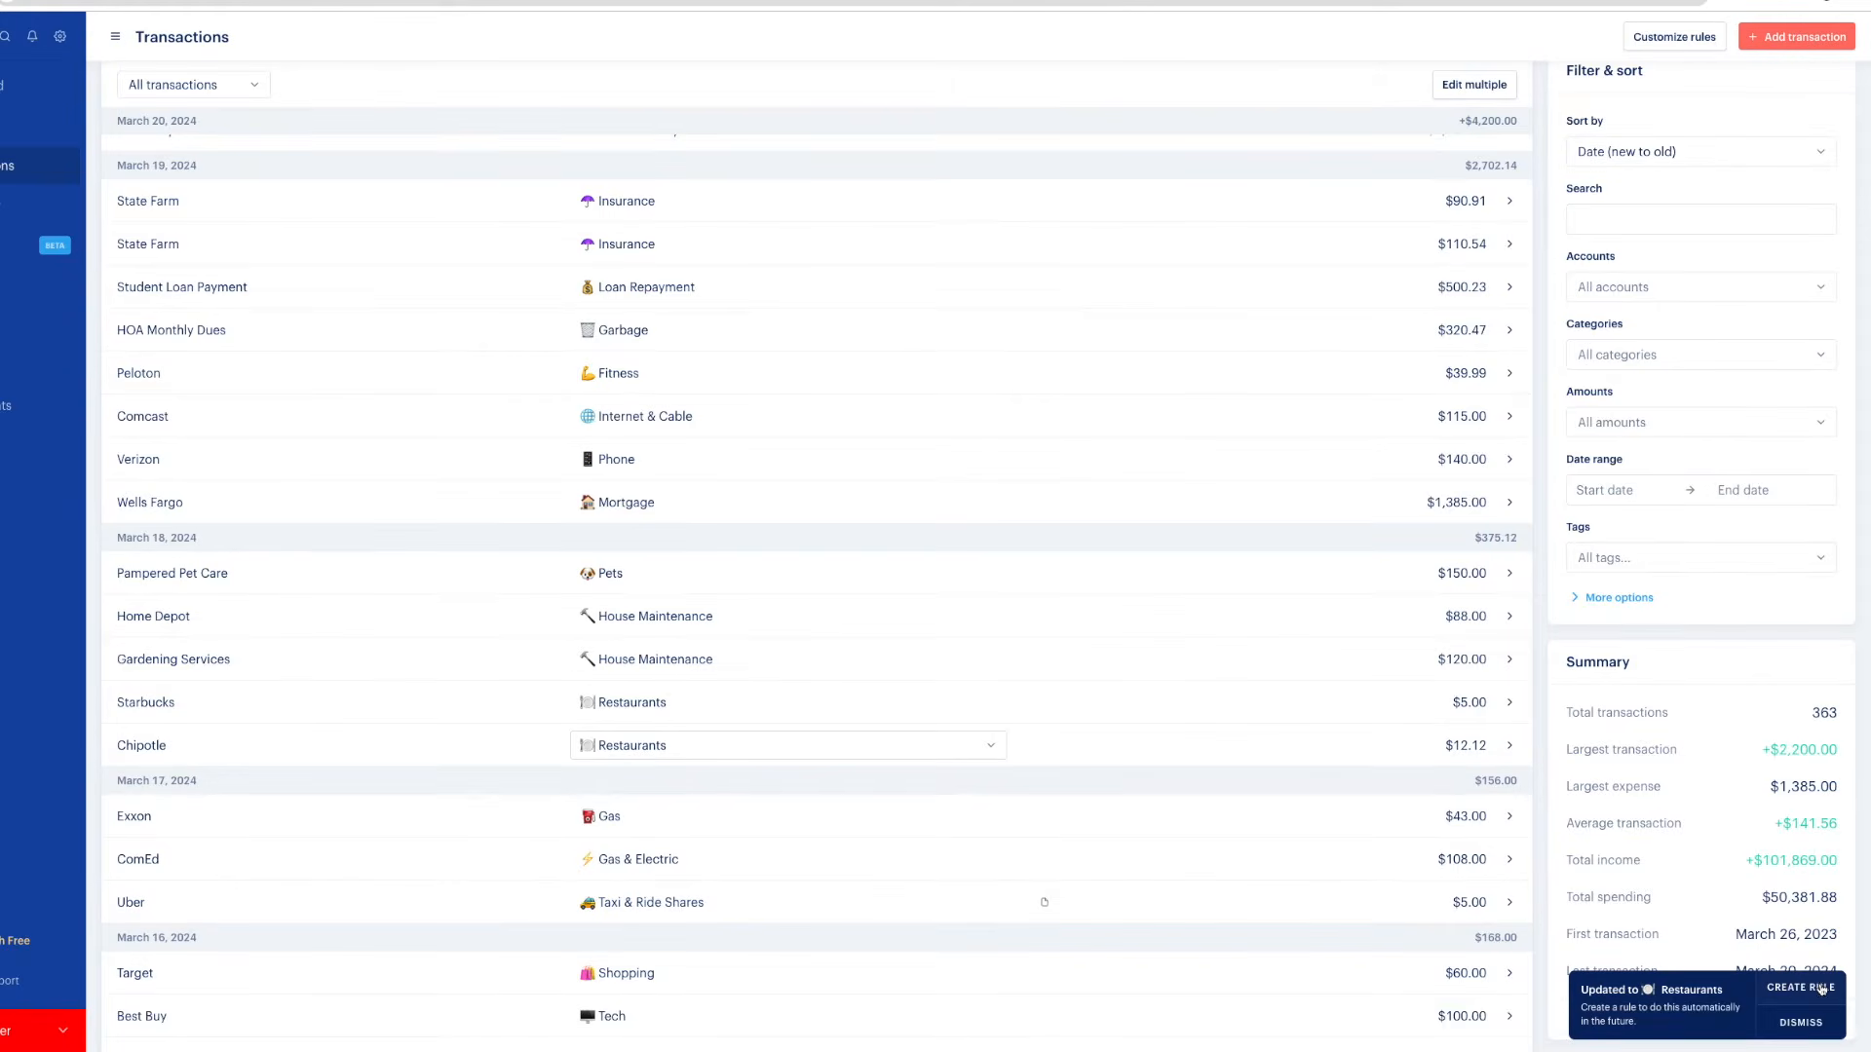
pyautogui.click(1800, 987)
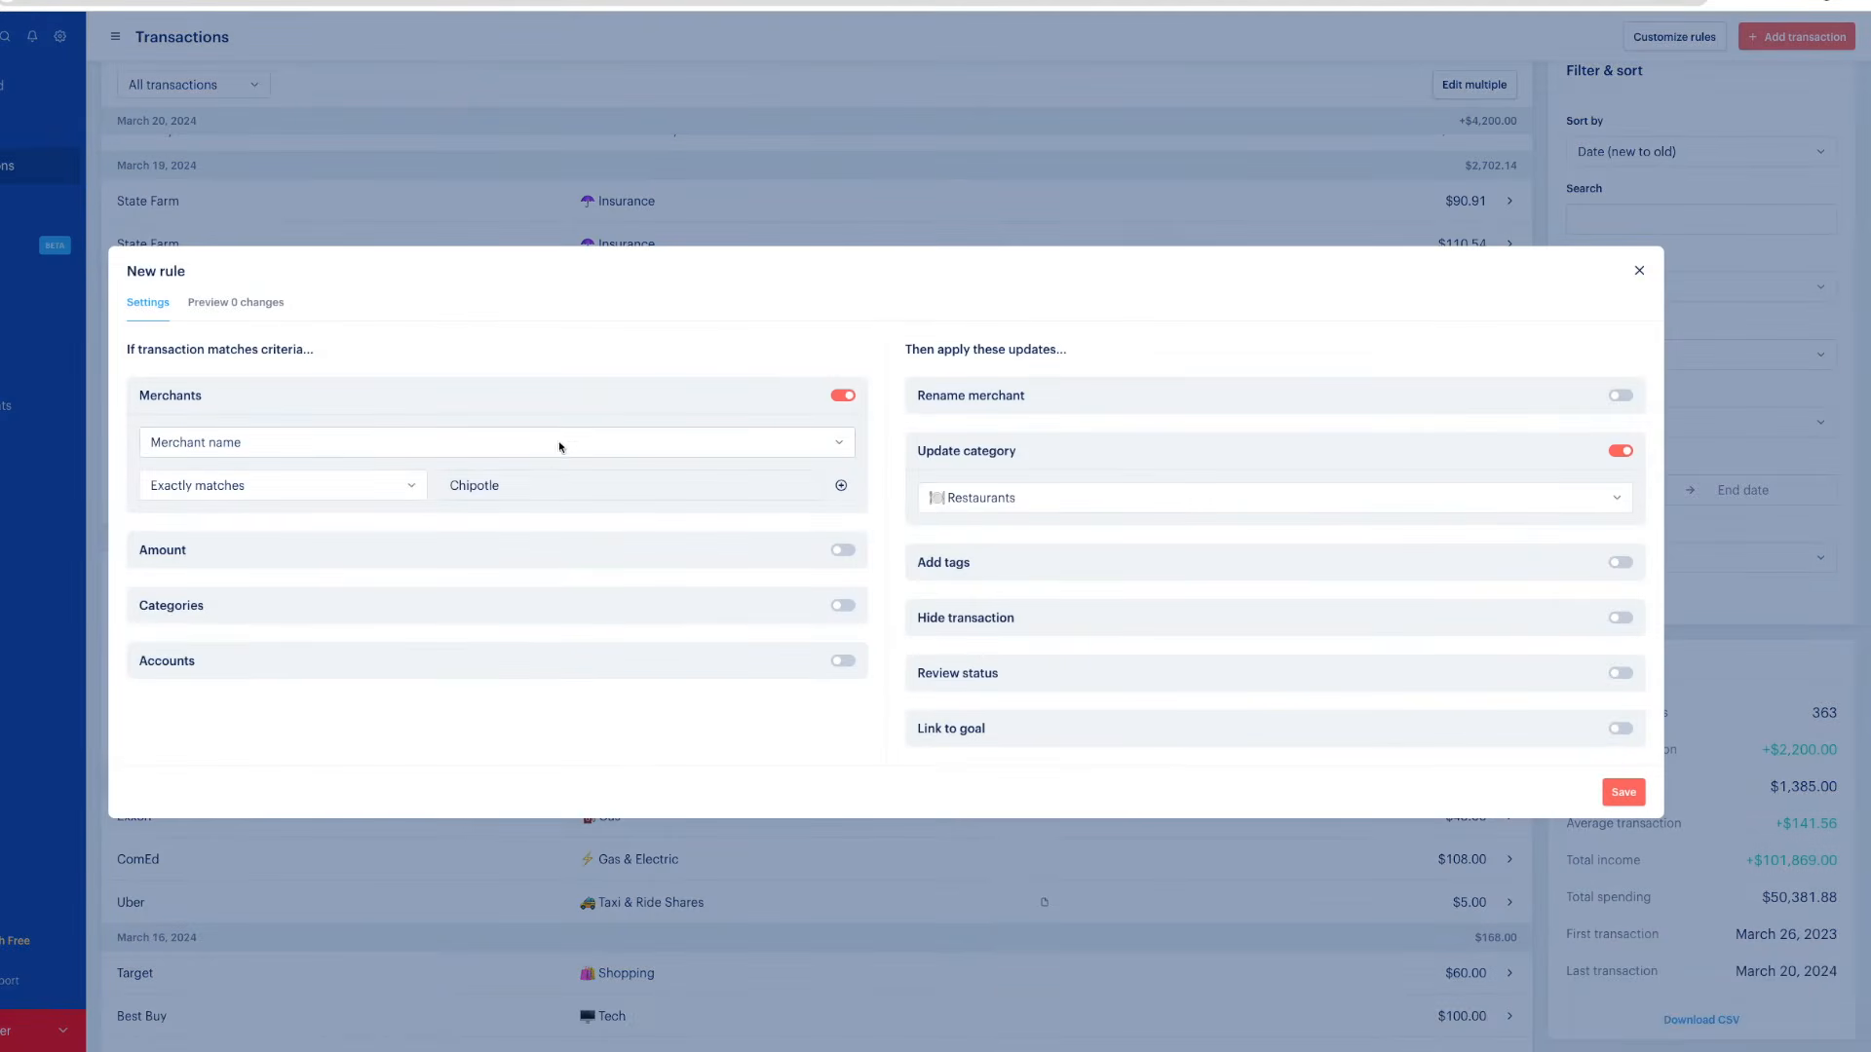
pyautogui.click(1631, 797)
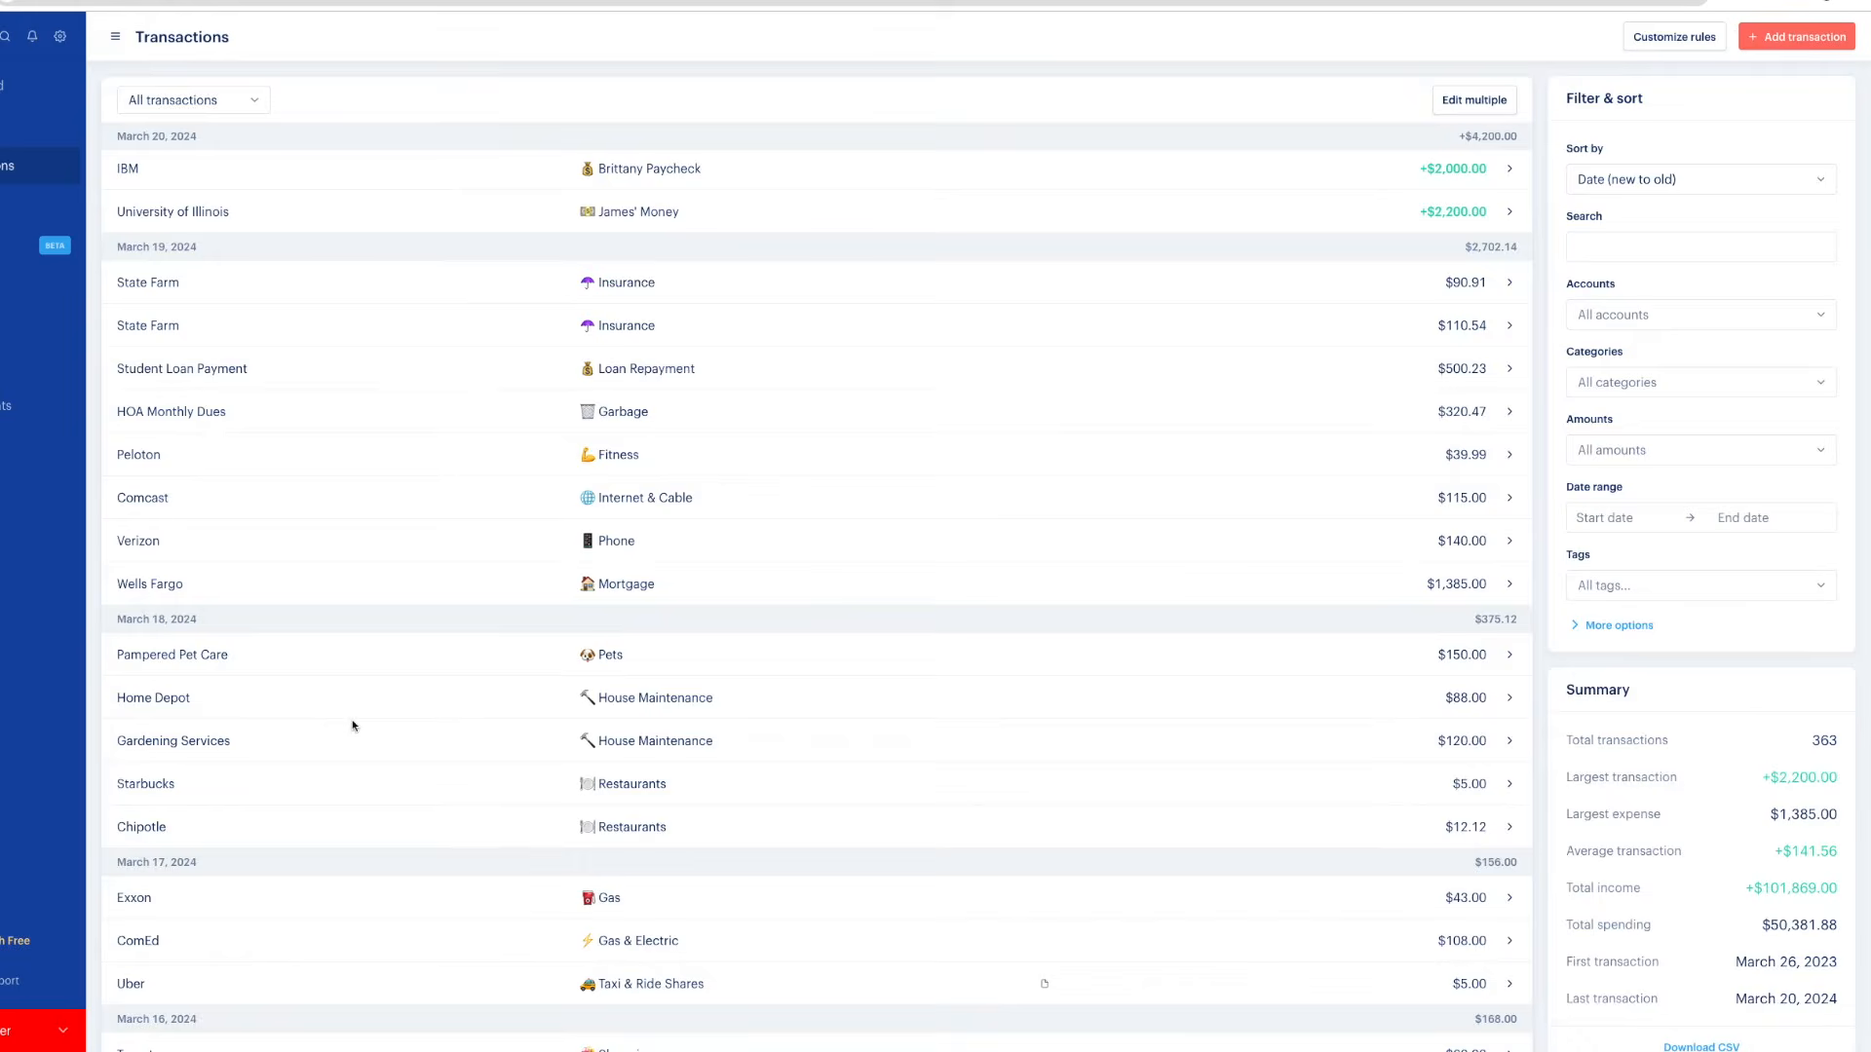
# Recategorize the $60.00 Target transaction dated March 16, 2024 as Gifts
pyautogui.scroll(-1, 350, 723)
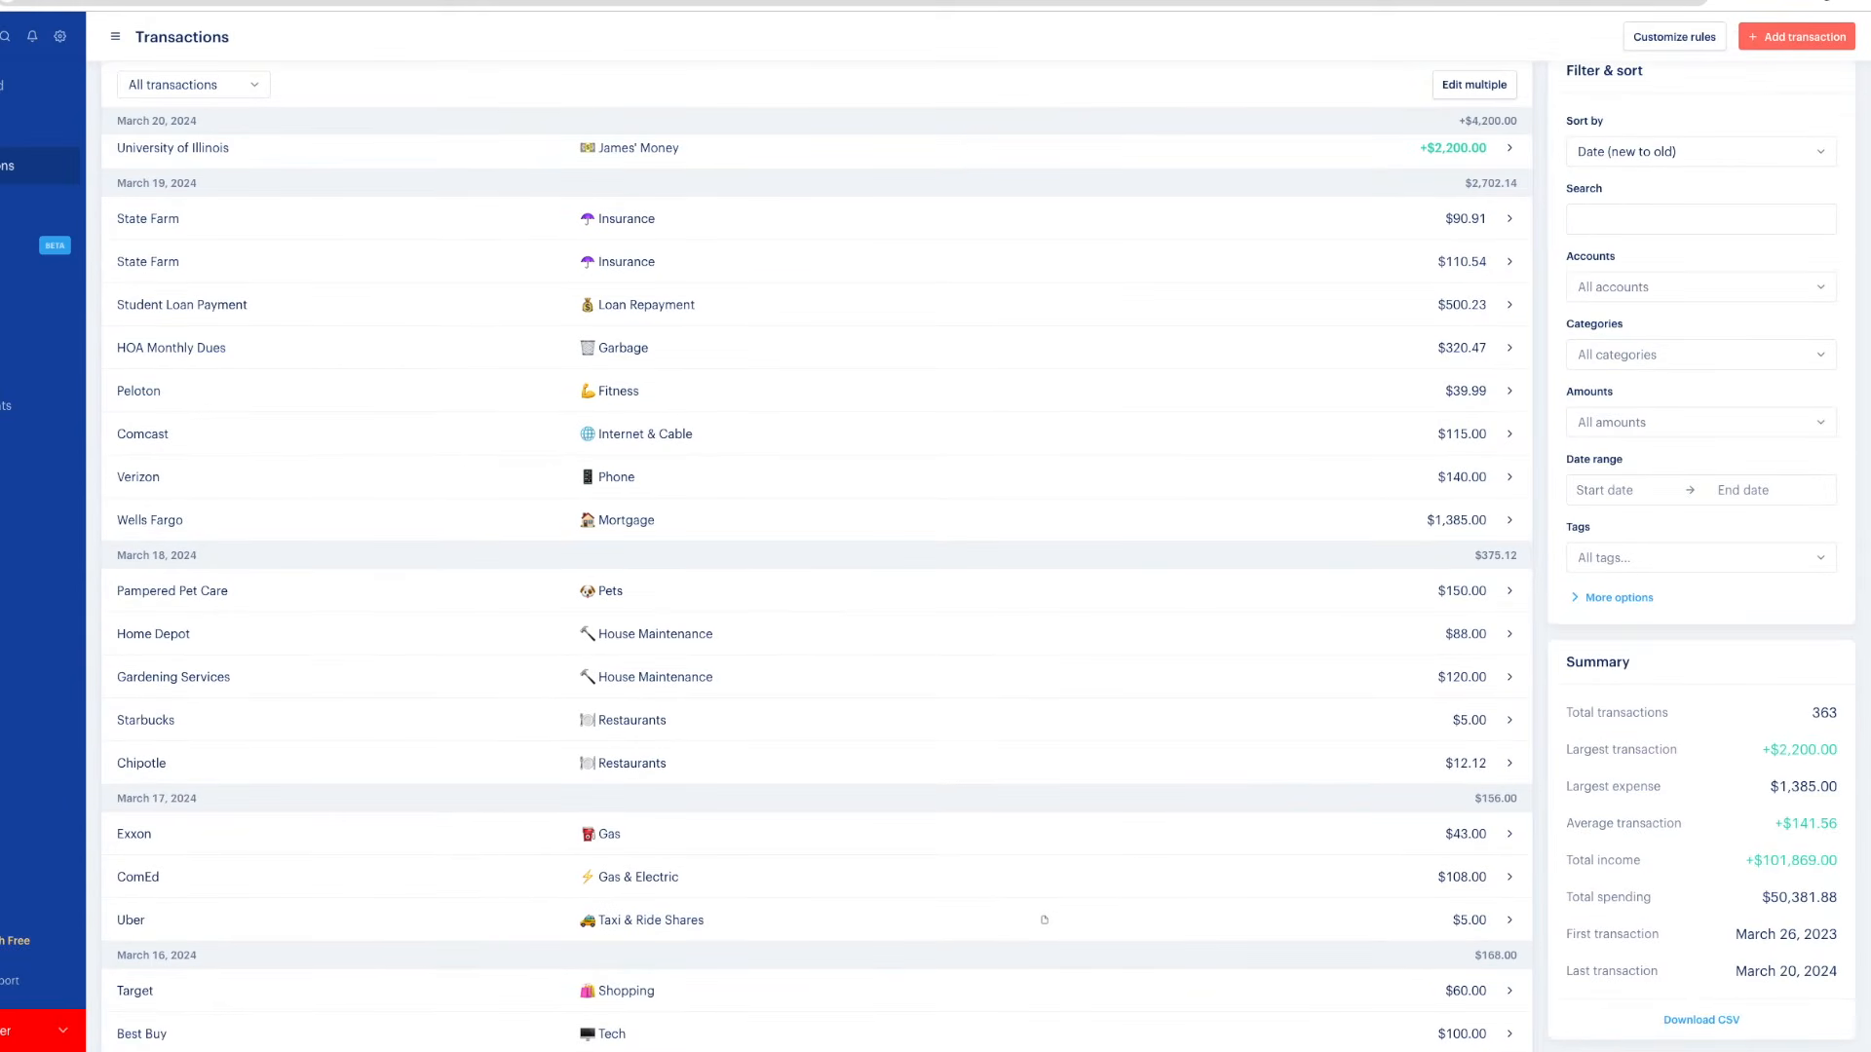
pyautogui.scroll(-2, 885, 795)
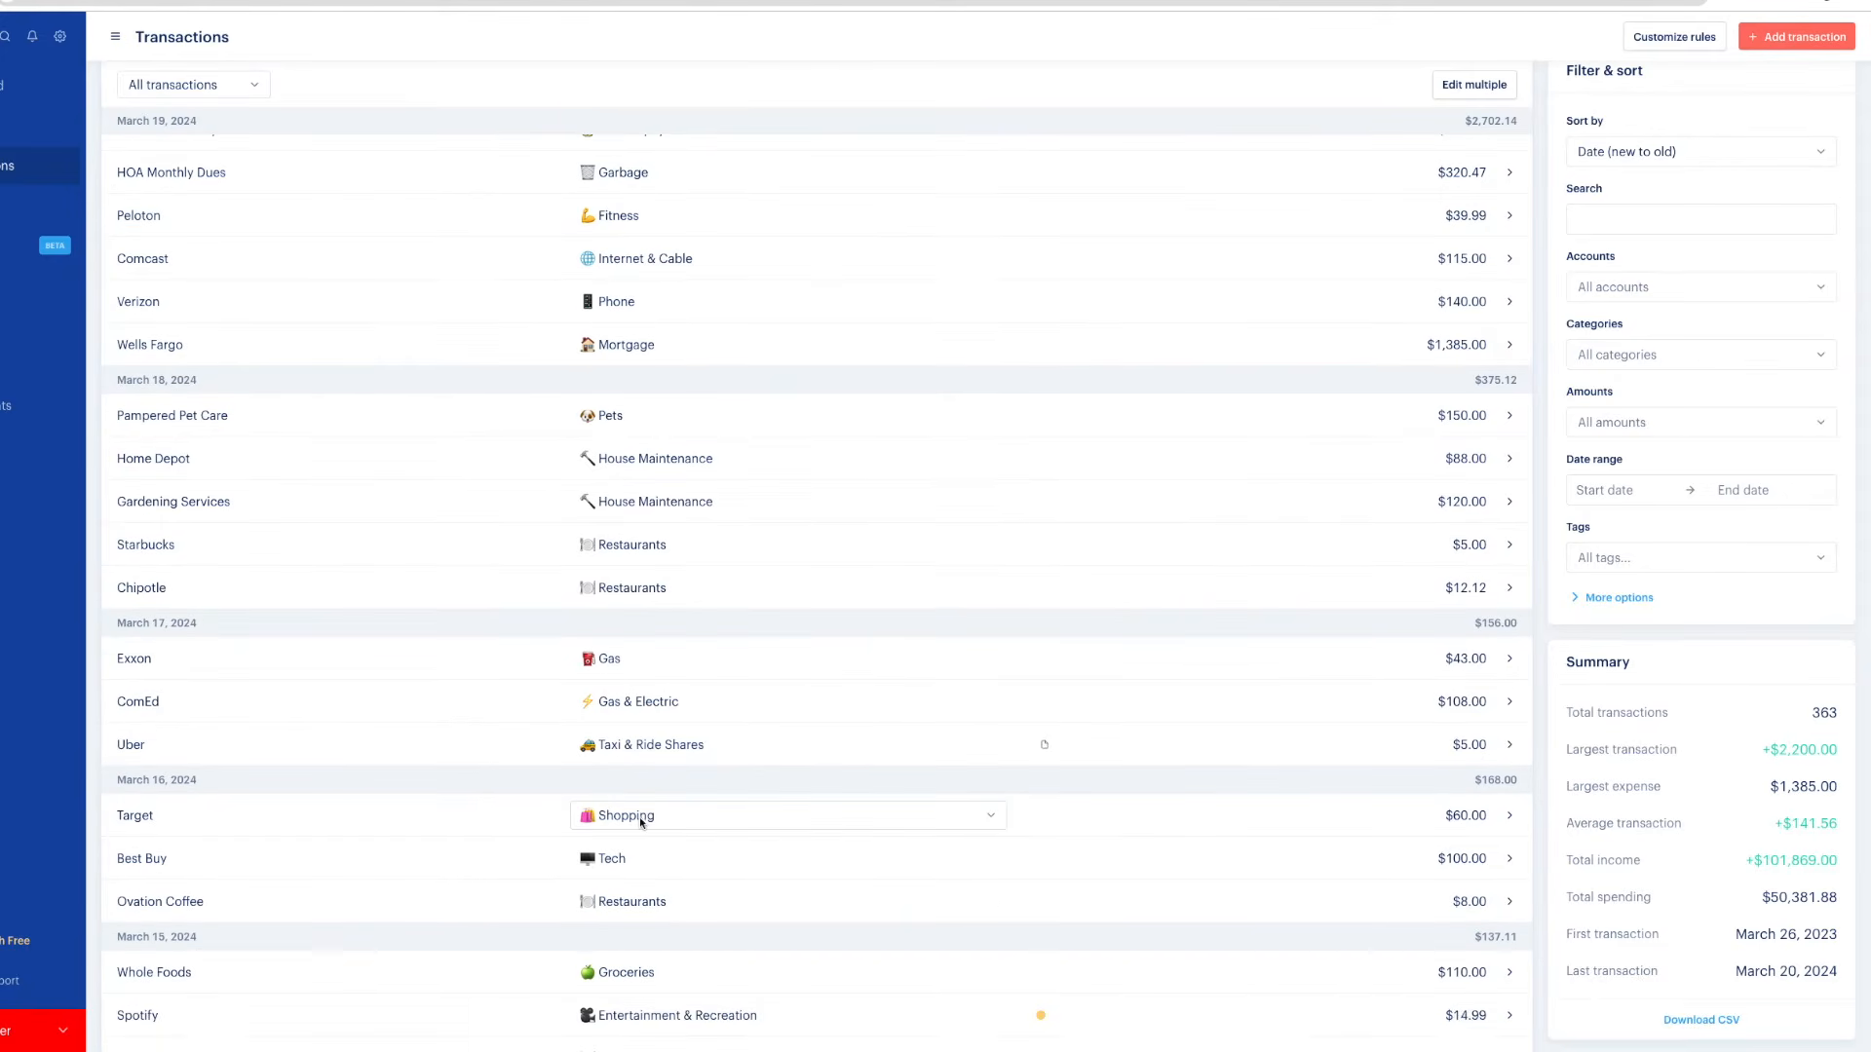
pyautogui.click(646, 817)
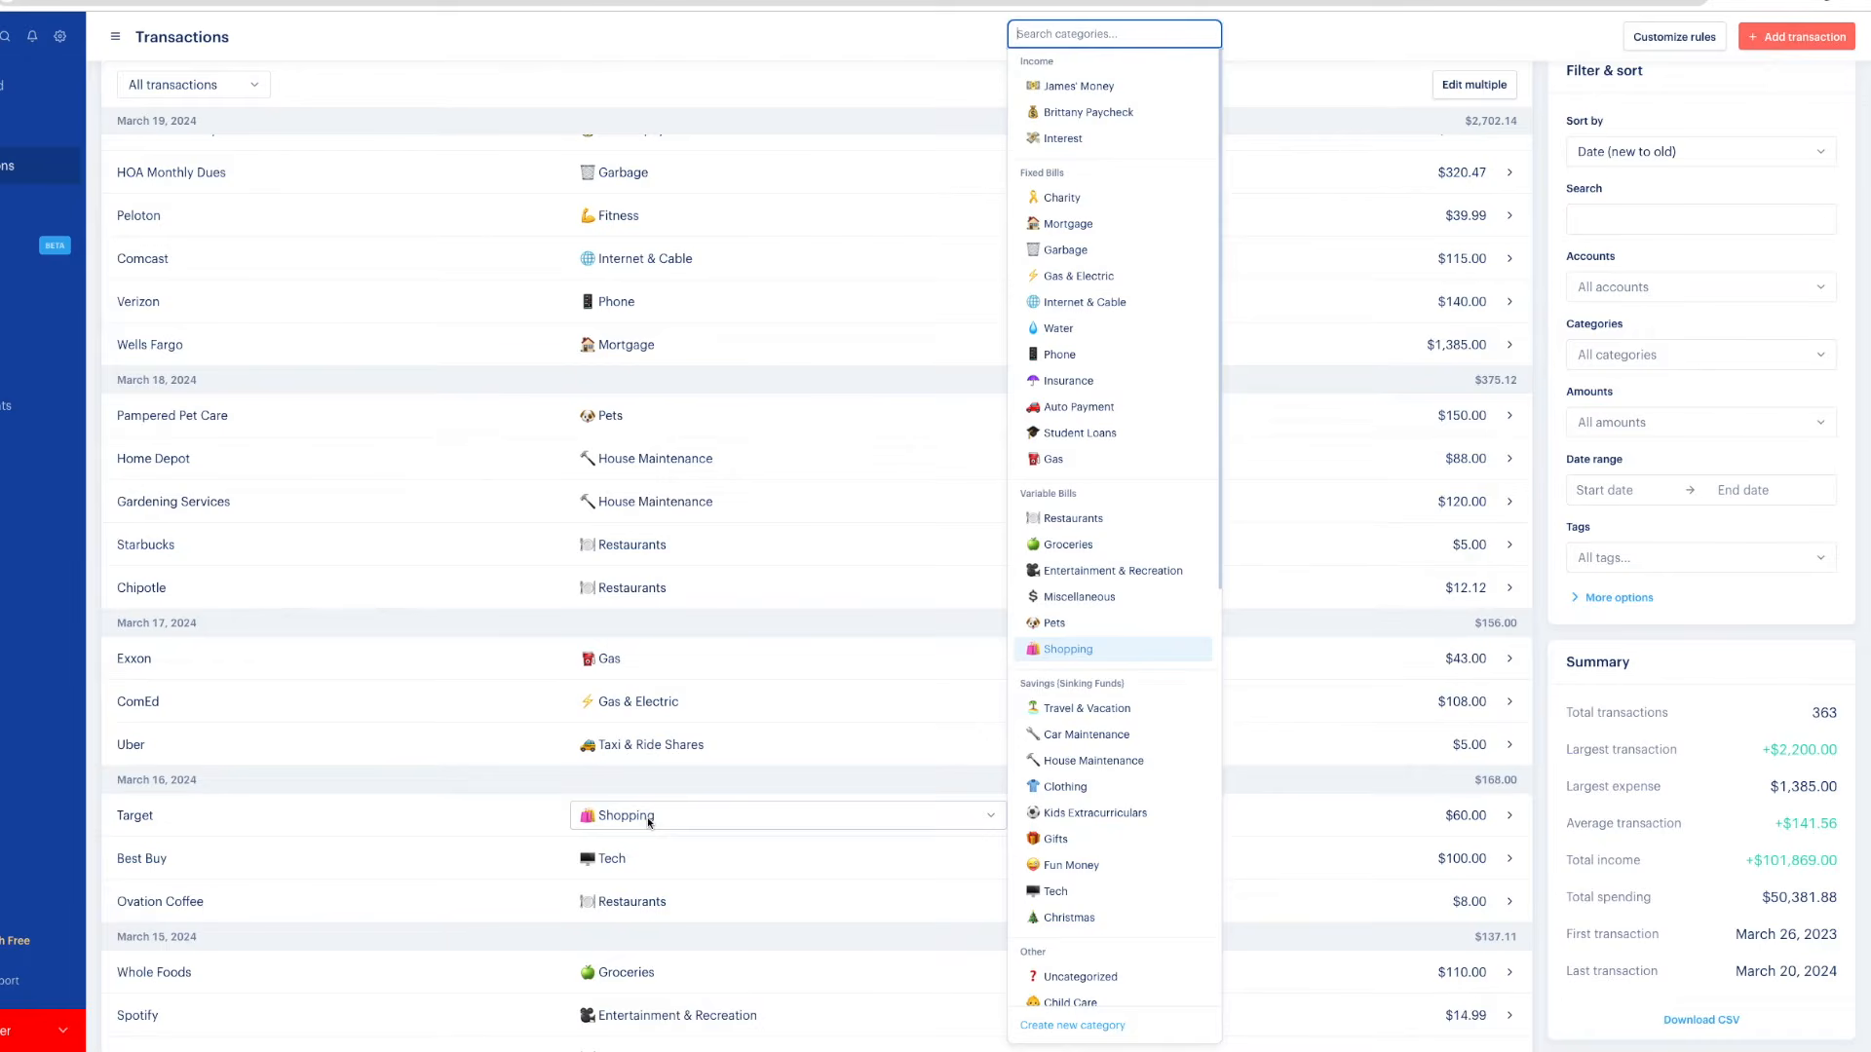
pyautogui.click(1113, 847)
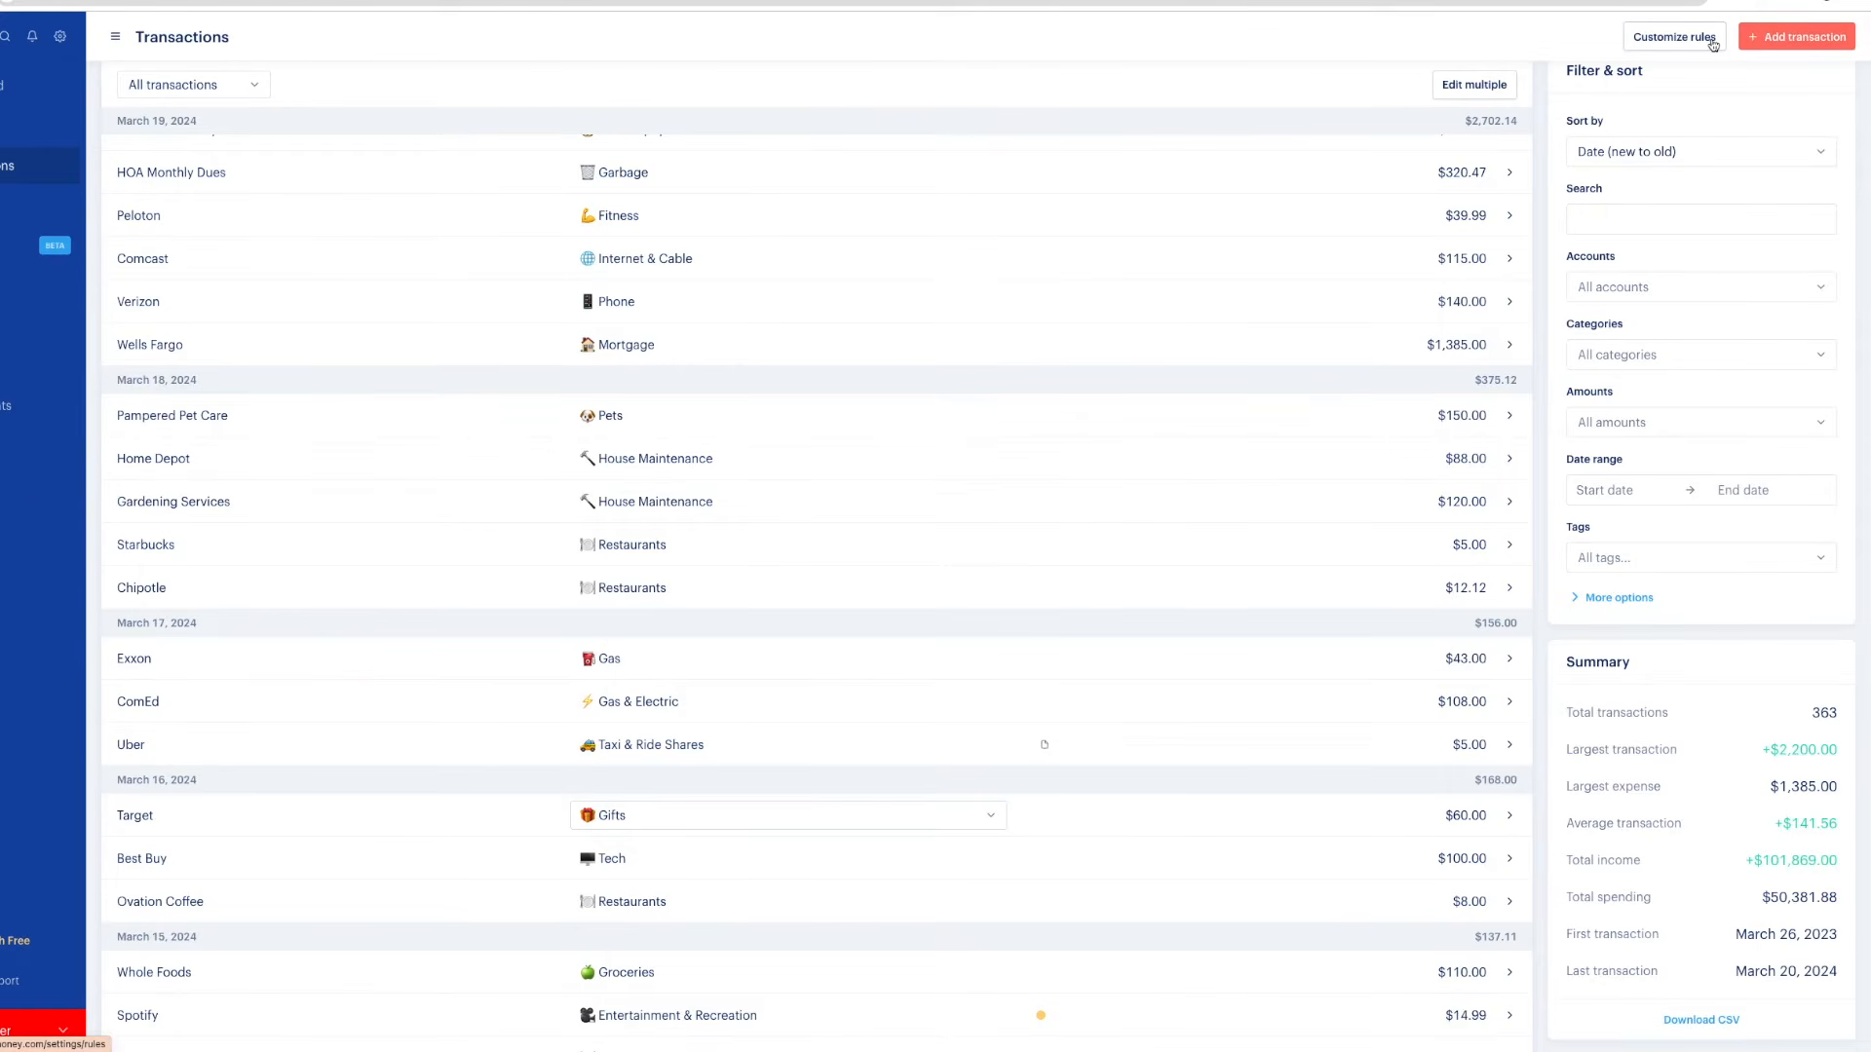
# View the rules list from the transactions page, and reach it again through the household settings
pyautogui.click(1664, 42)
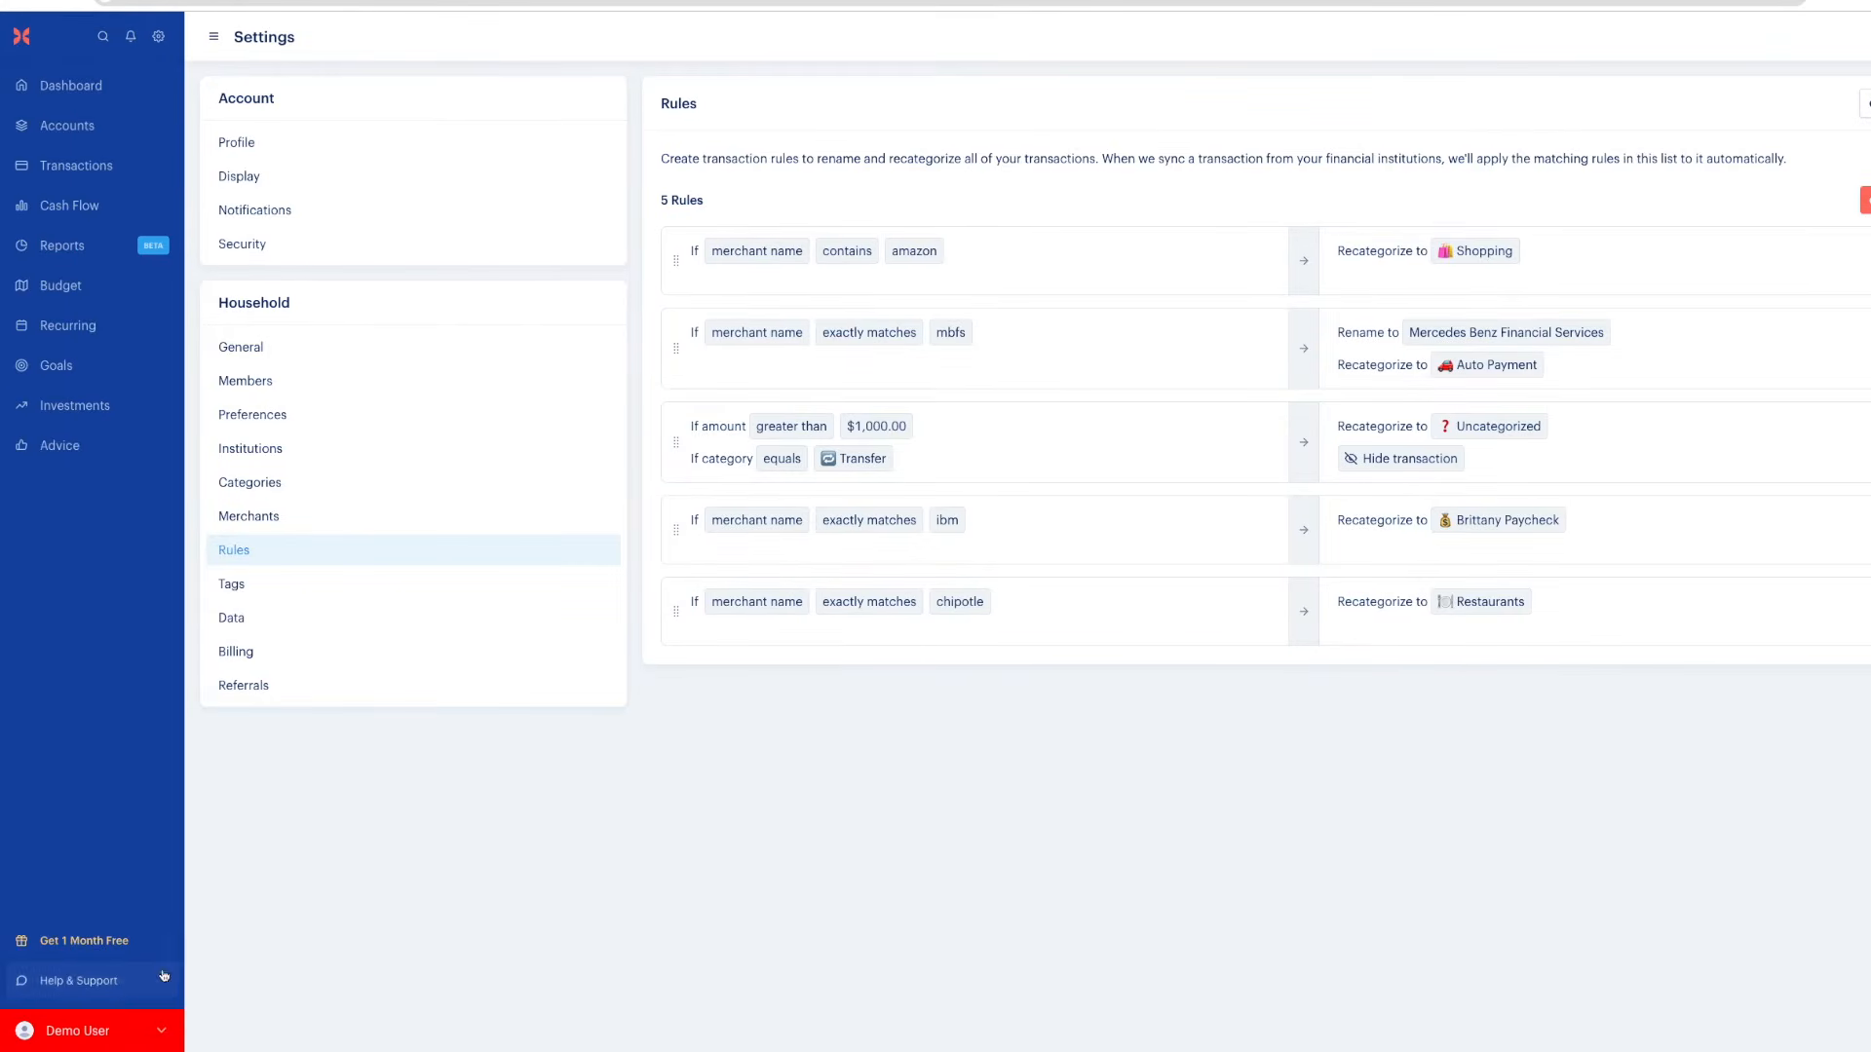
pyautogui.click(46, 1031)
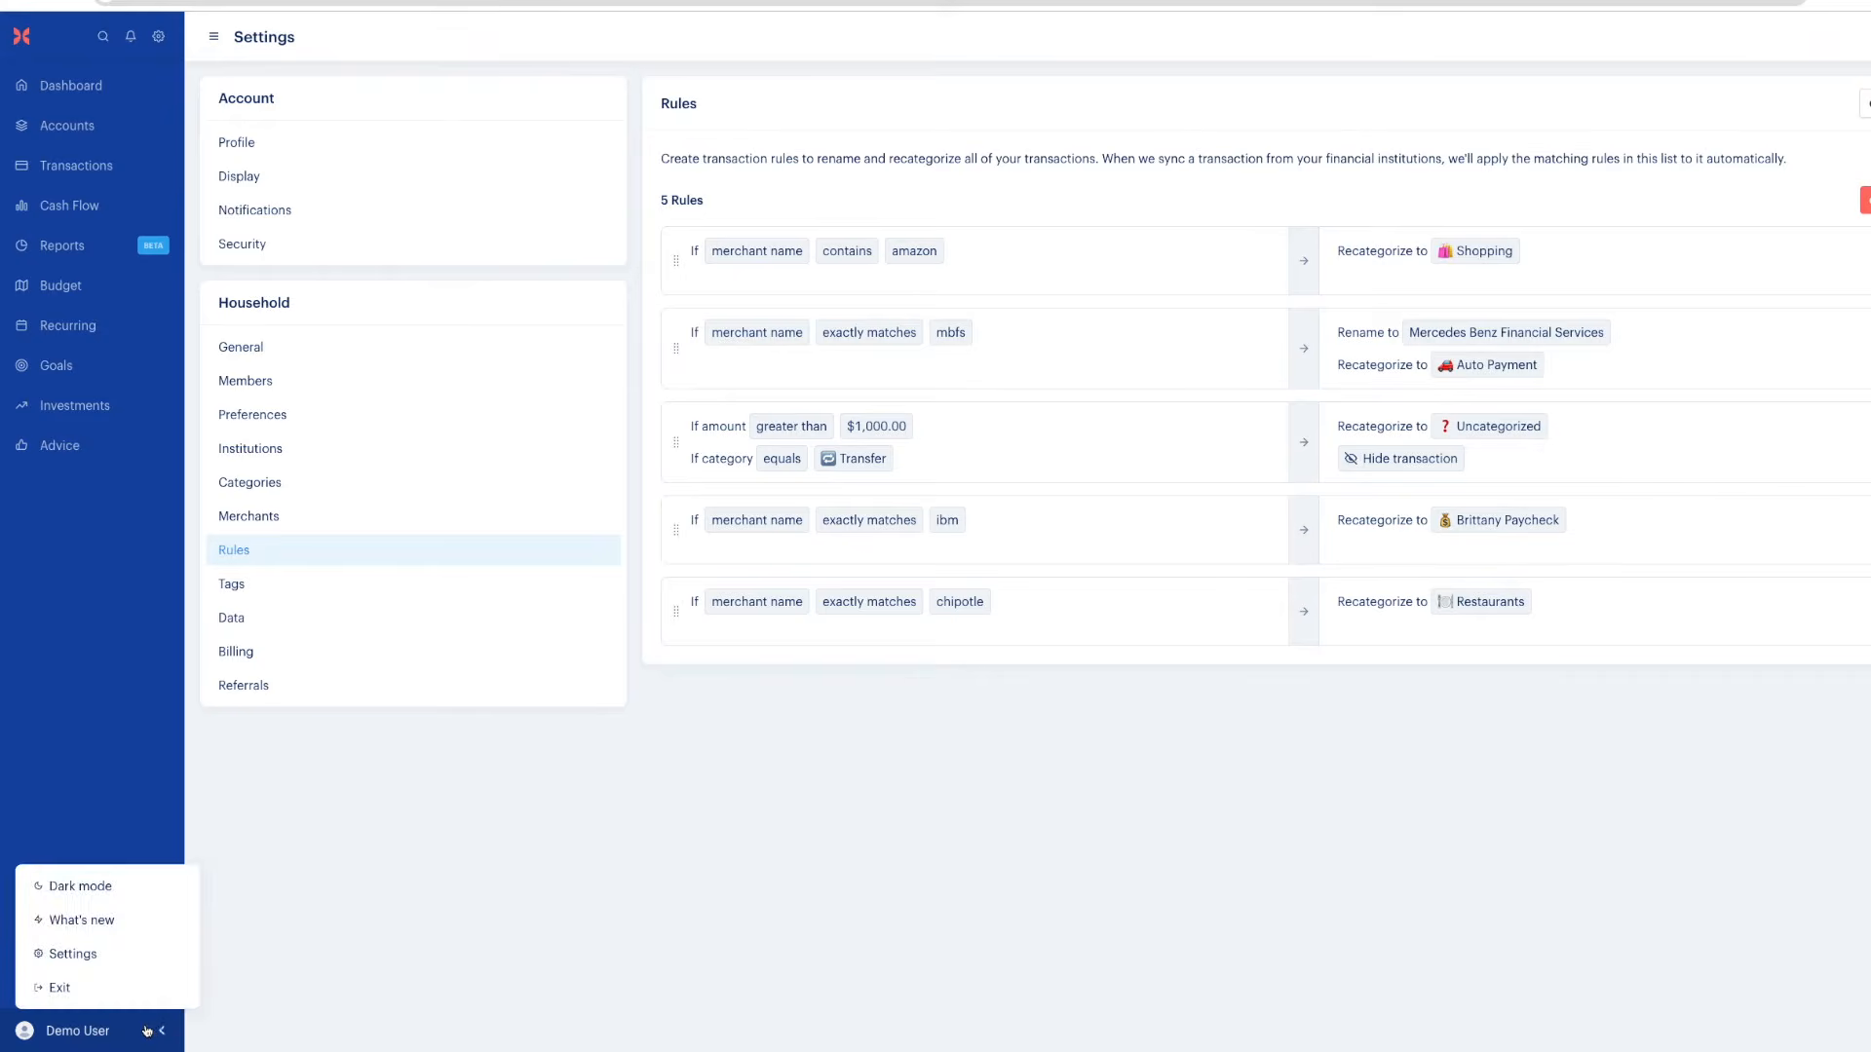
pyautogui.click(124, 954)
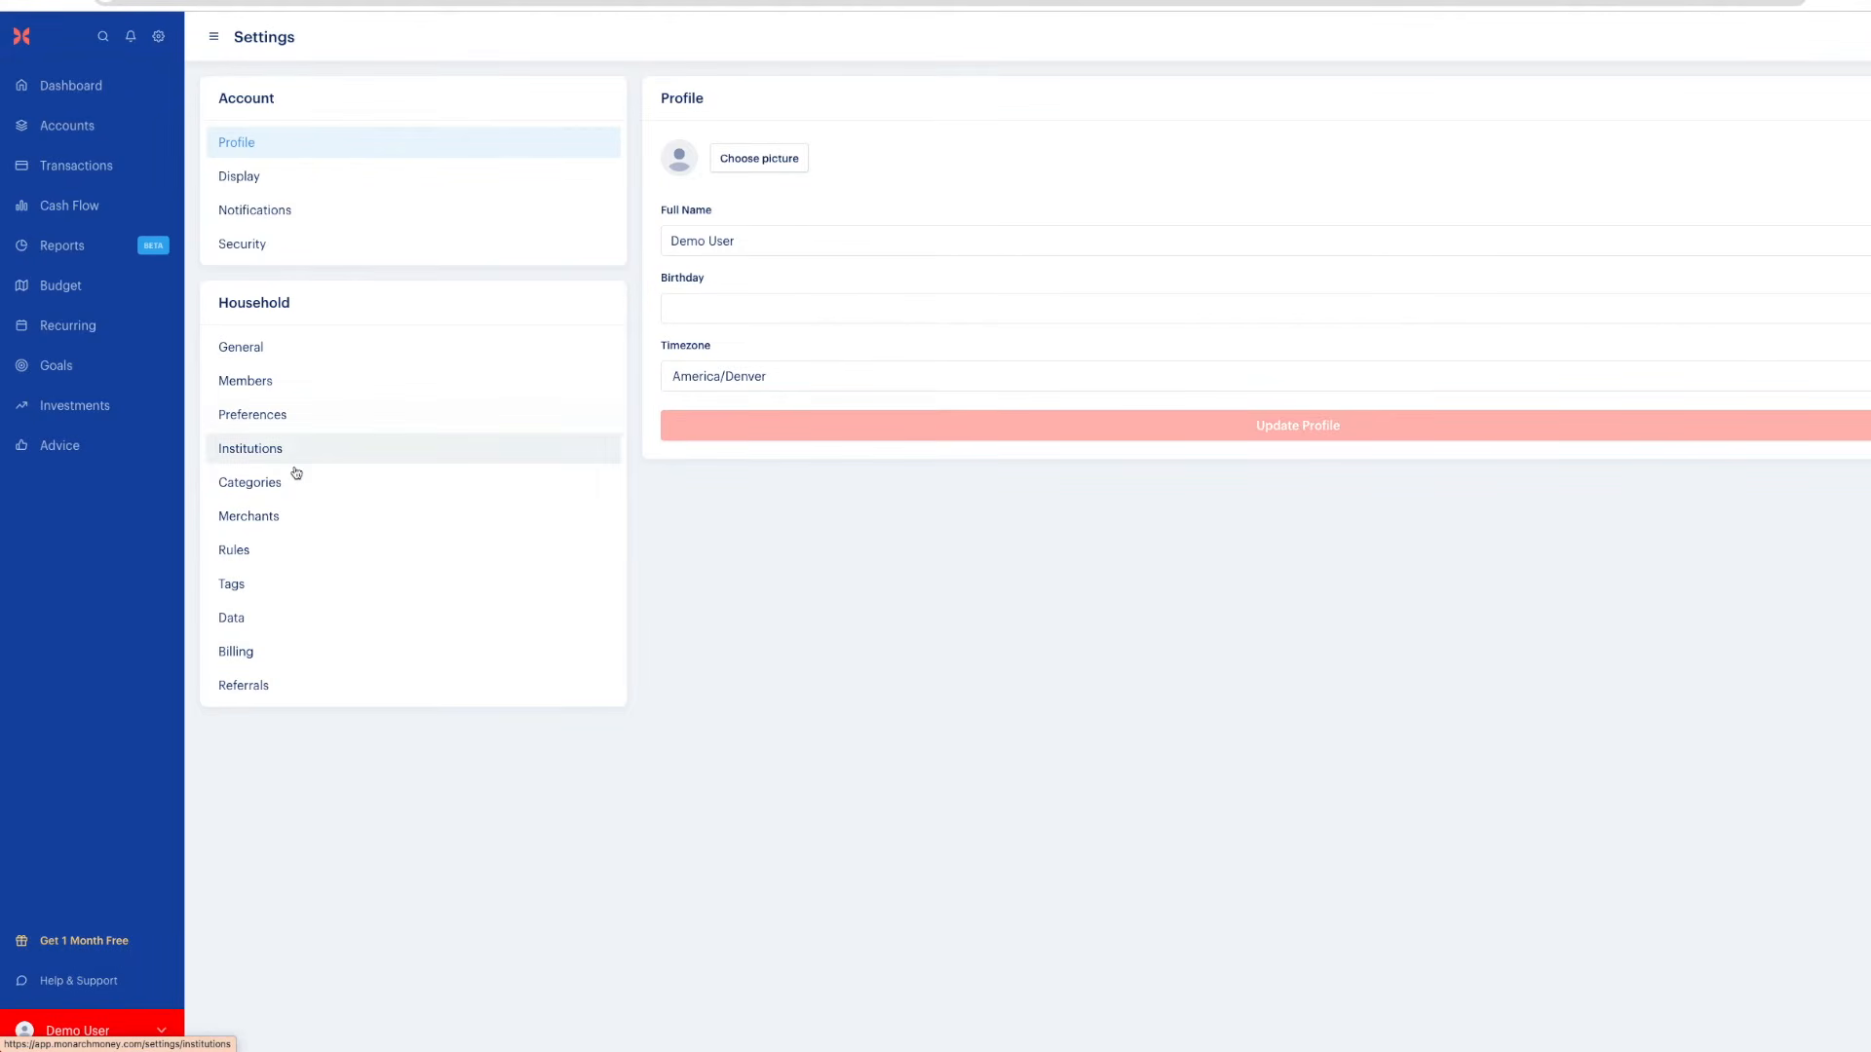
pyautogui.click(267, 560)
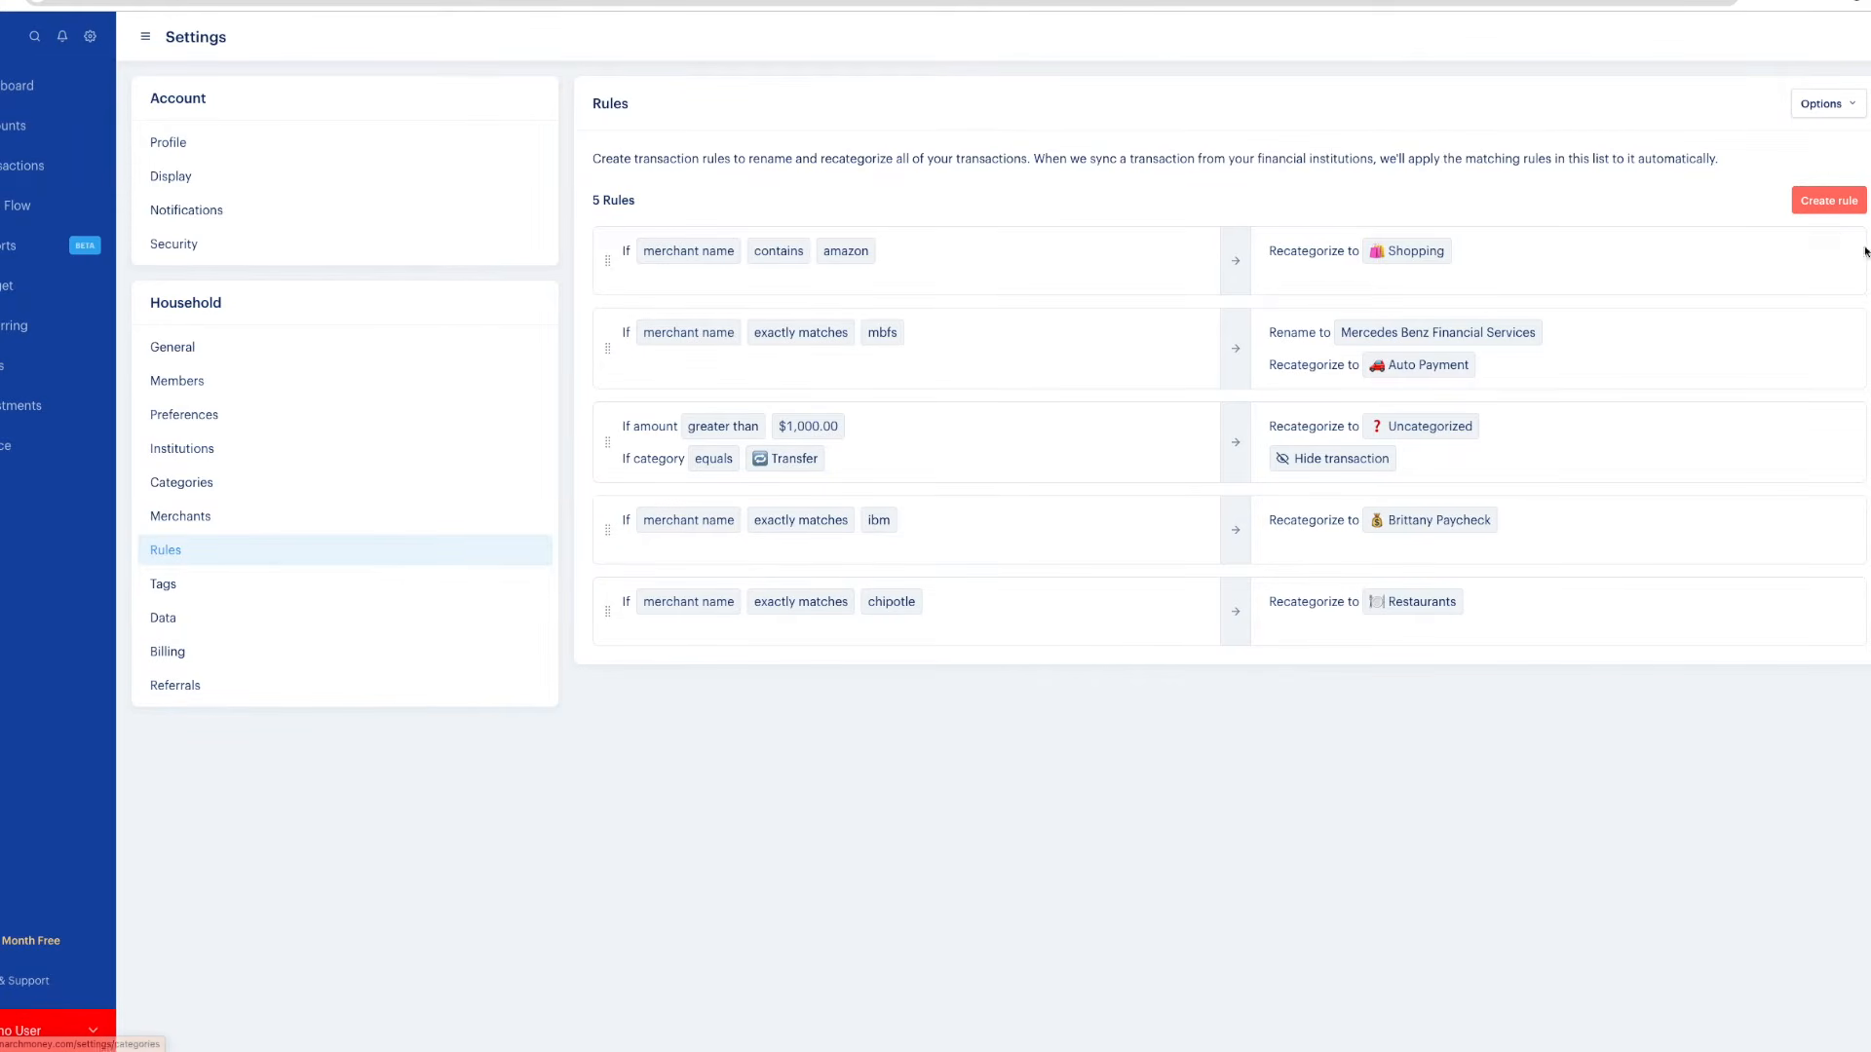
# Delete all existing transaction rules and confirm the deletion
pyautogui.click(1844, 108)
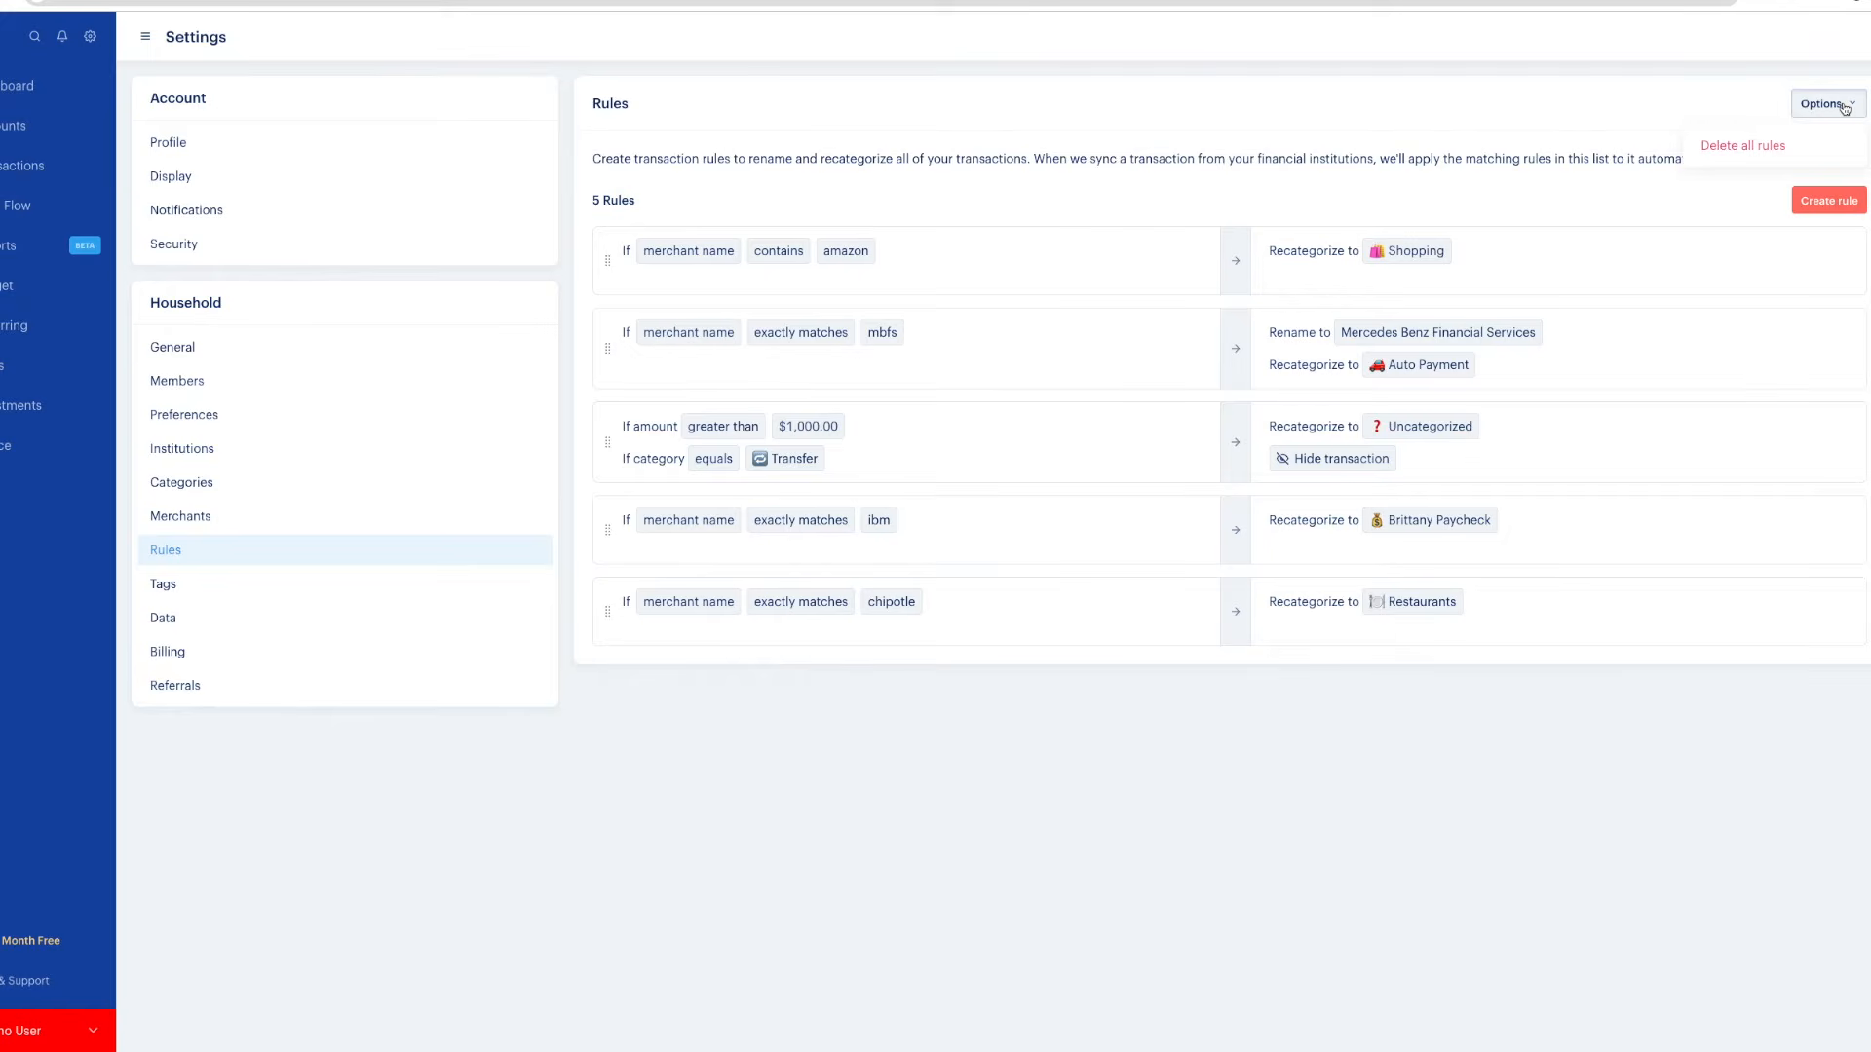
pyautogui.click(1759, 147)
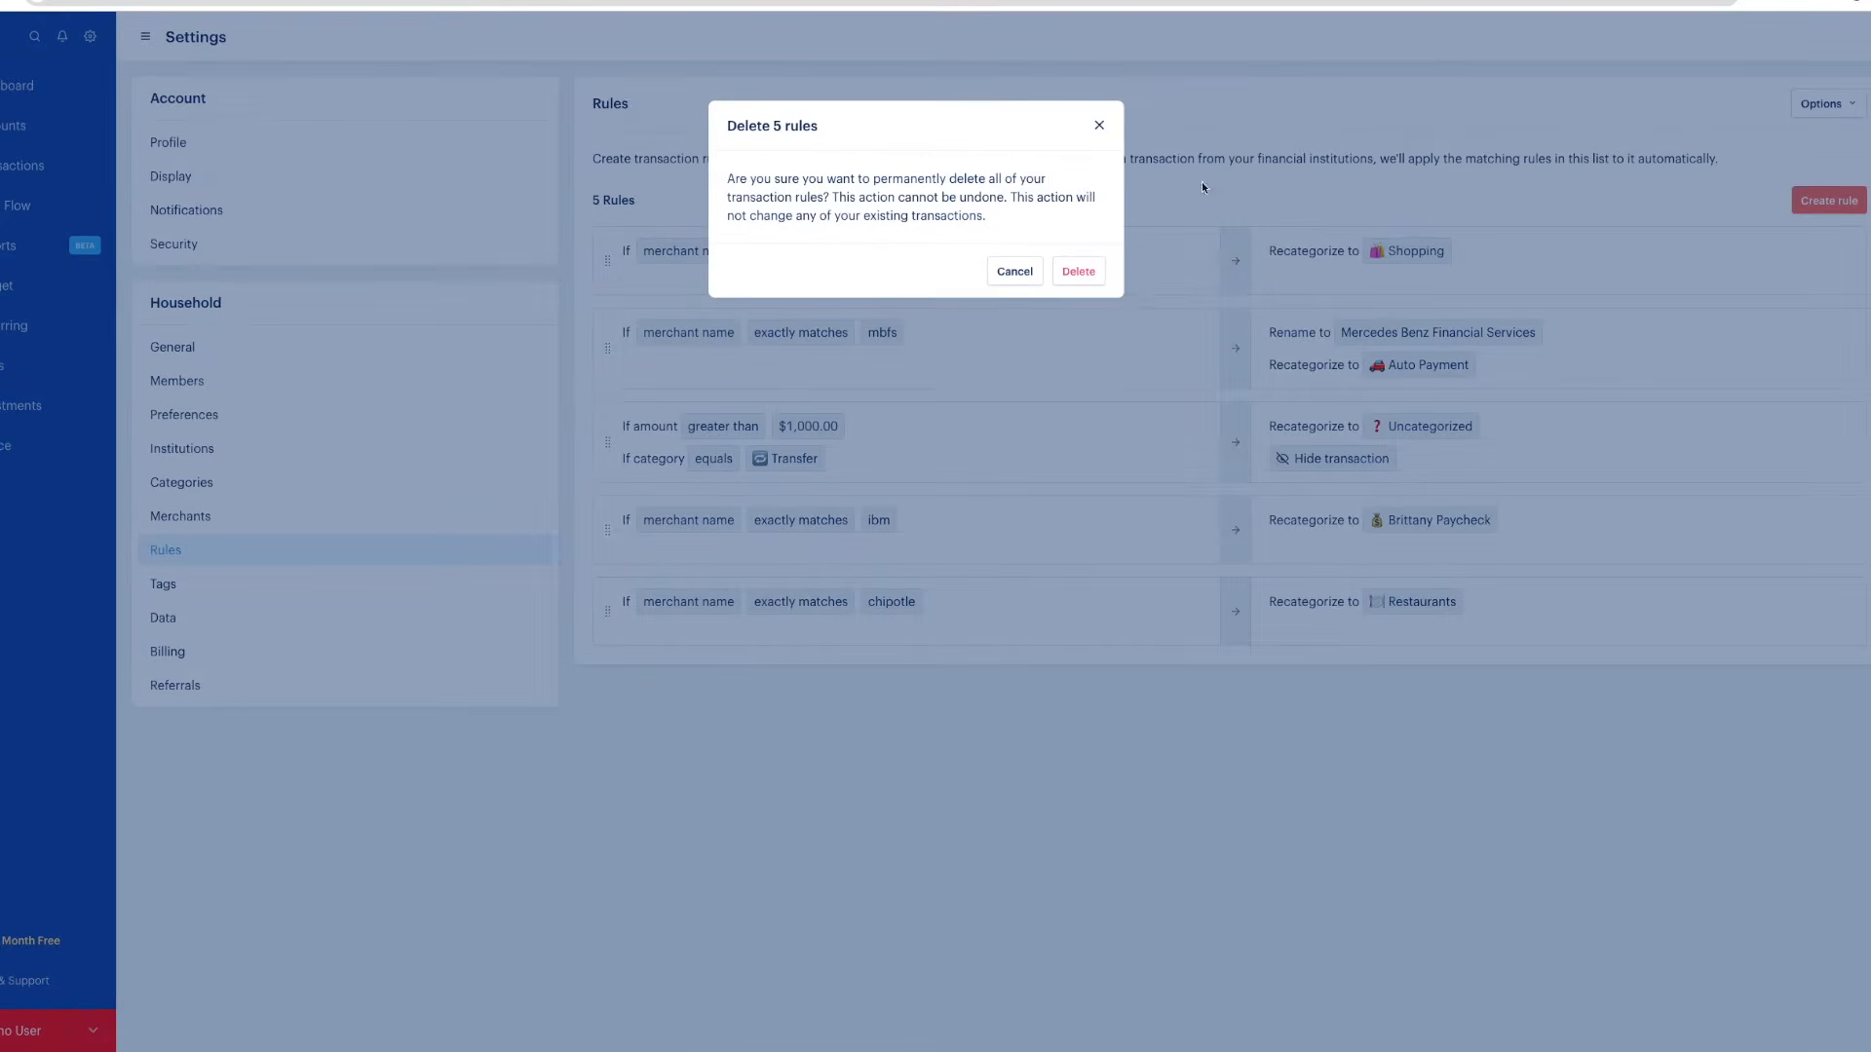
pyautogui.click(1080, 272)
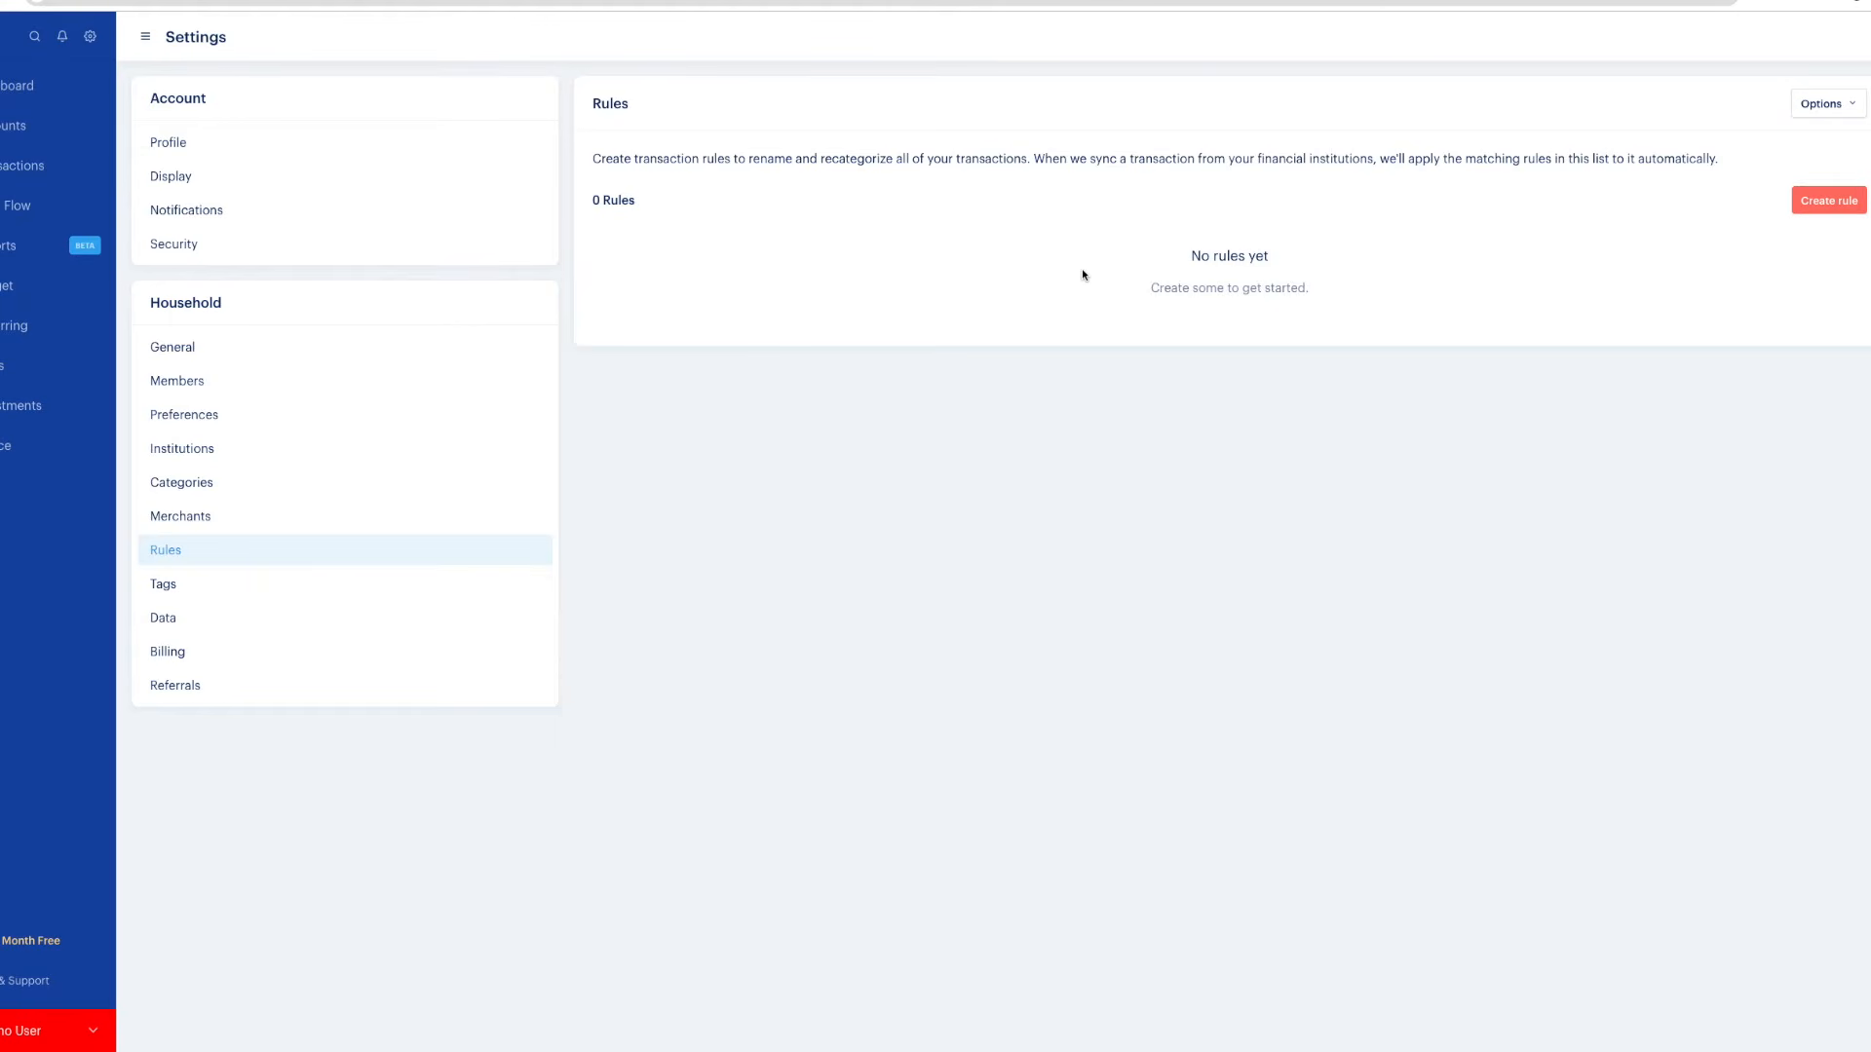
# Return to the rules list through the transactions page, and start a rule for merchant names containing "walmart"
pyautogui.click(5, 172)
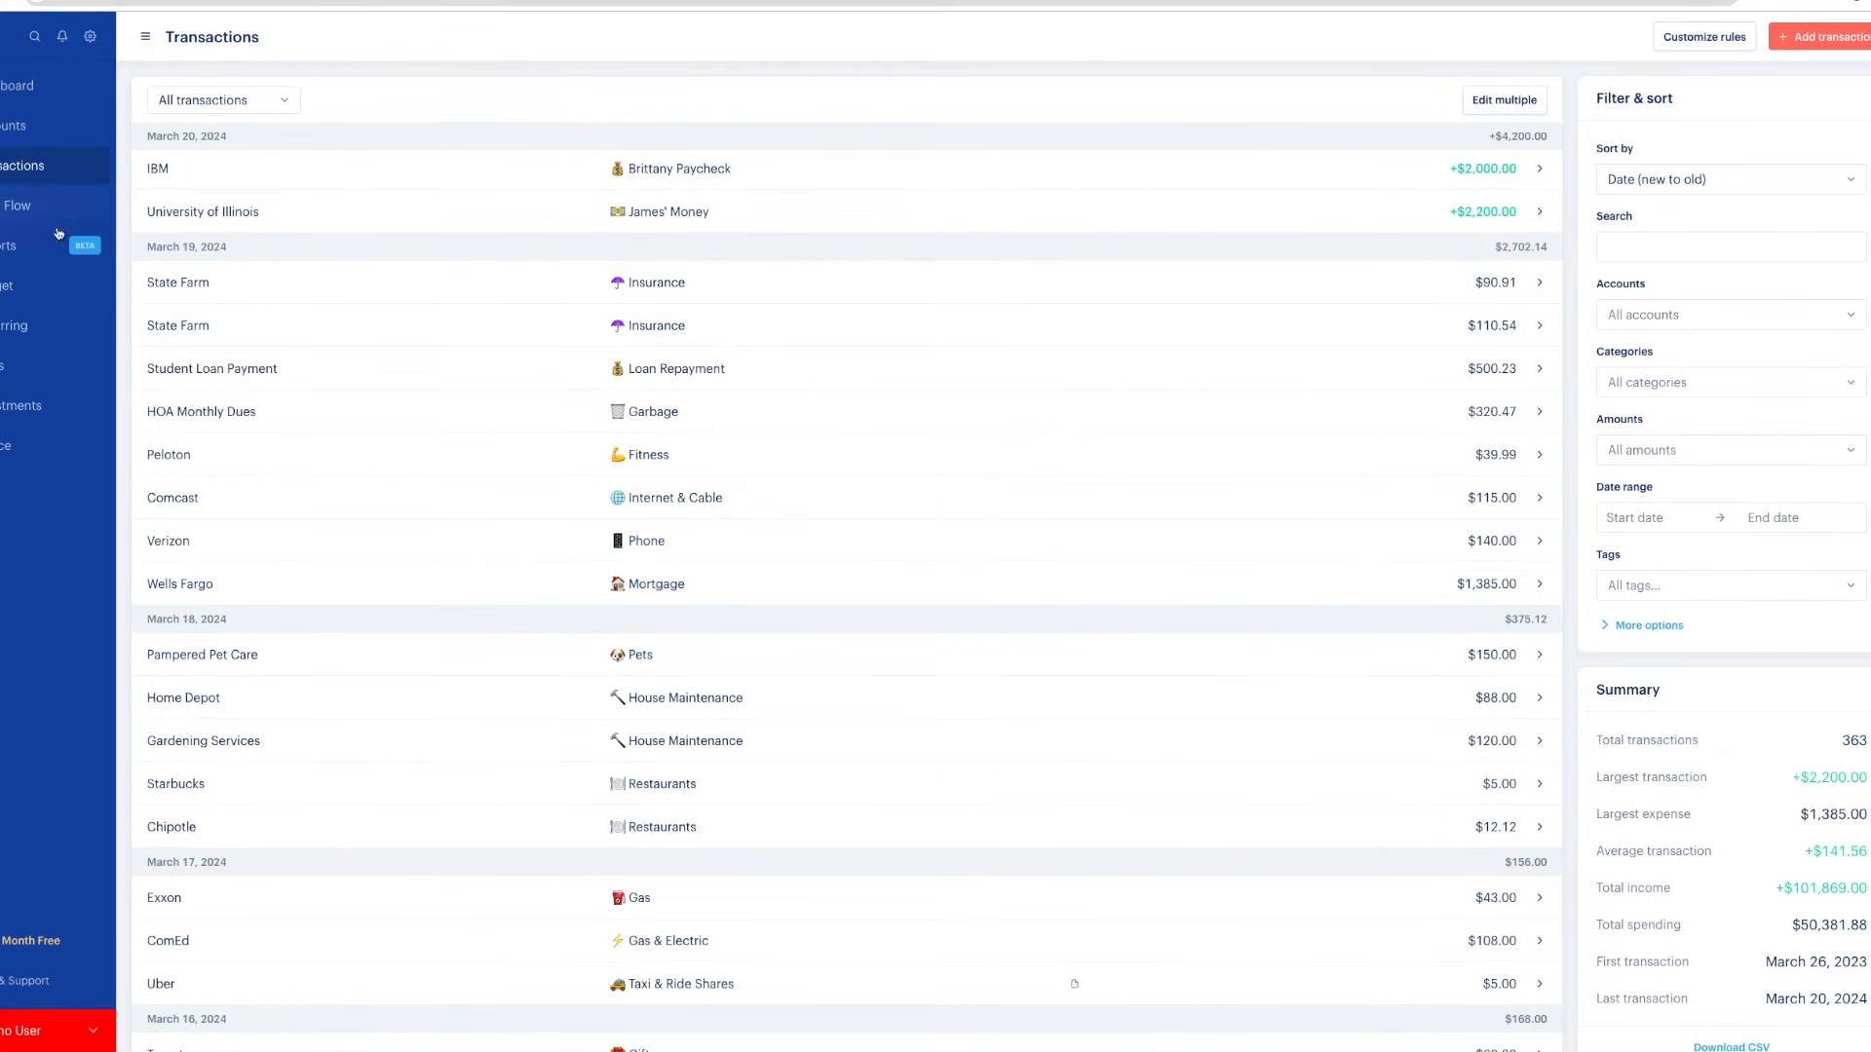
pyautogui.click(1690, 43)
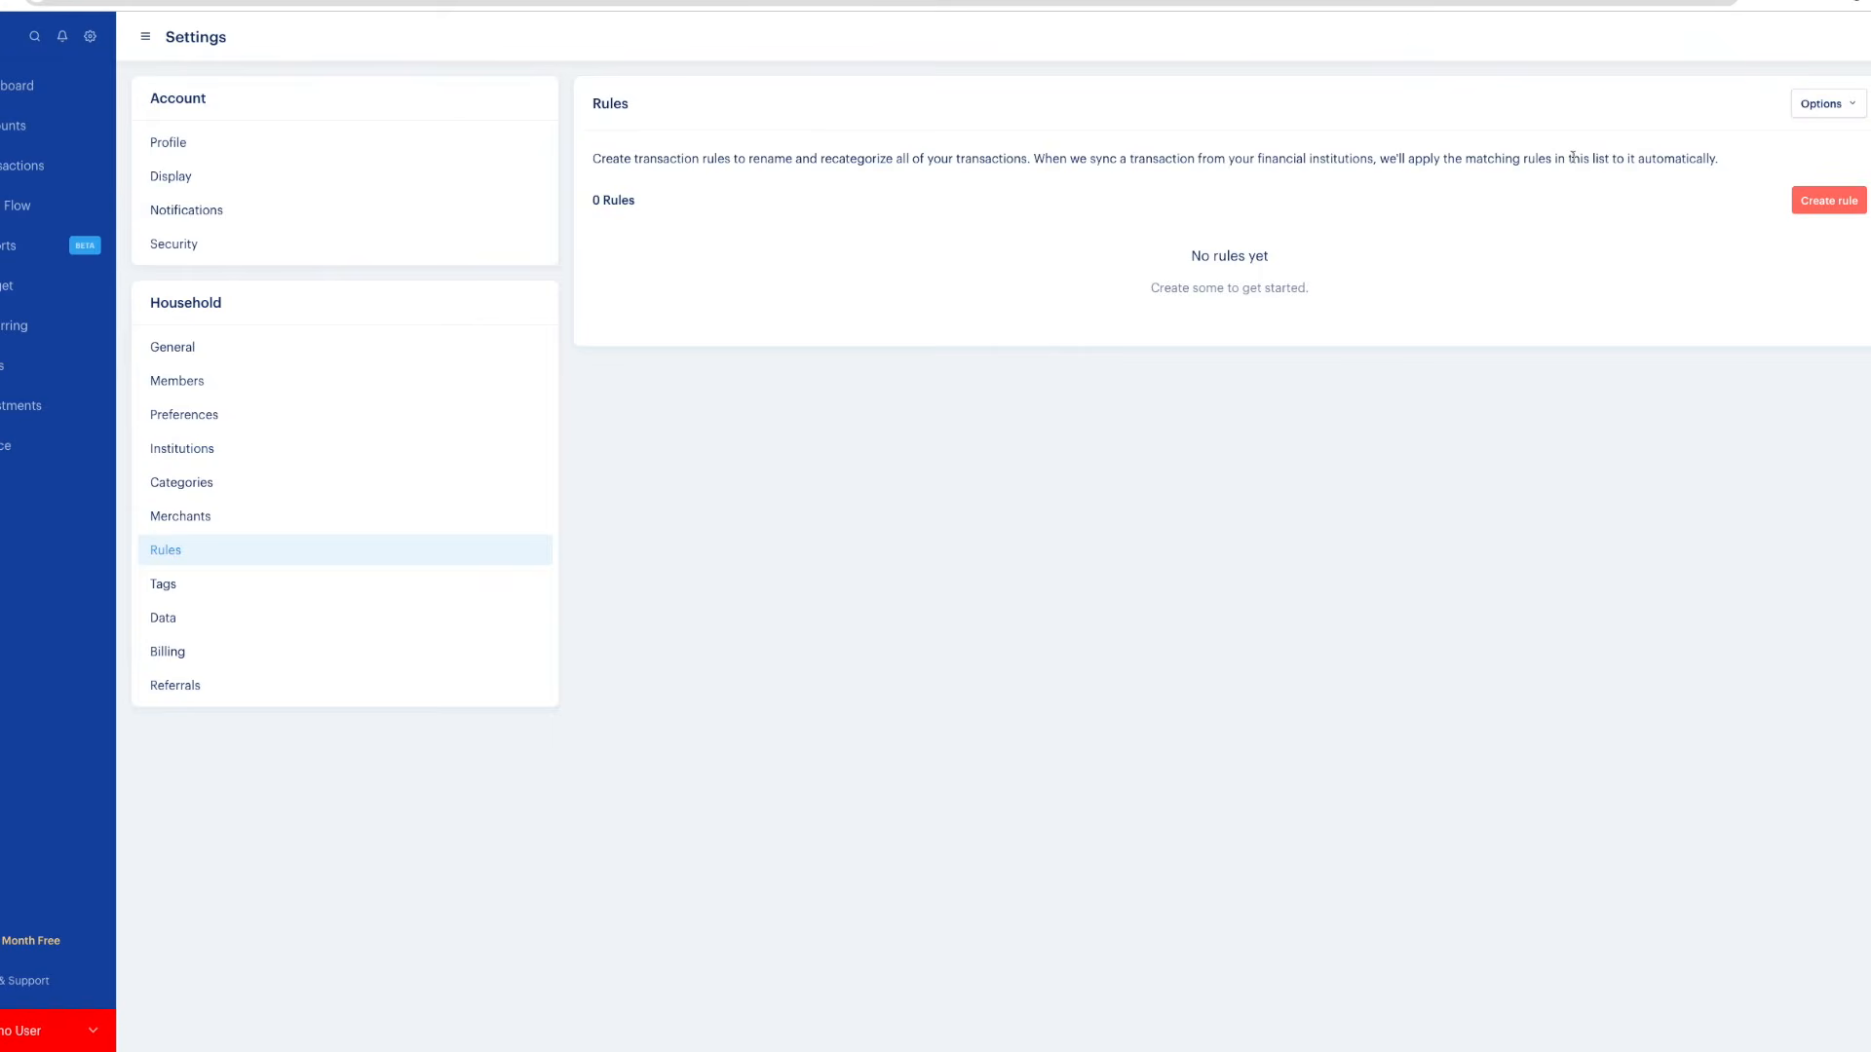
pyautogui.click(1834, 203)
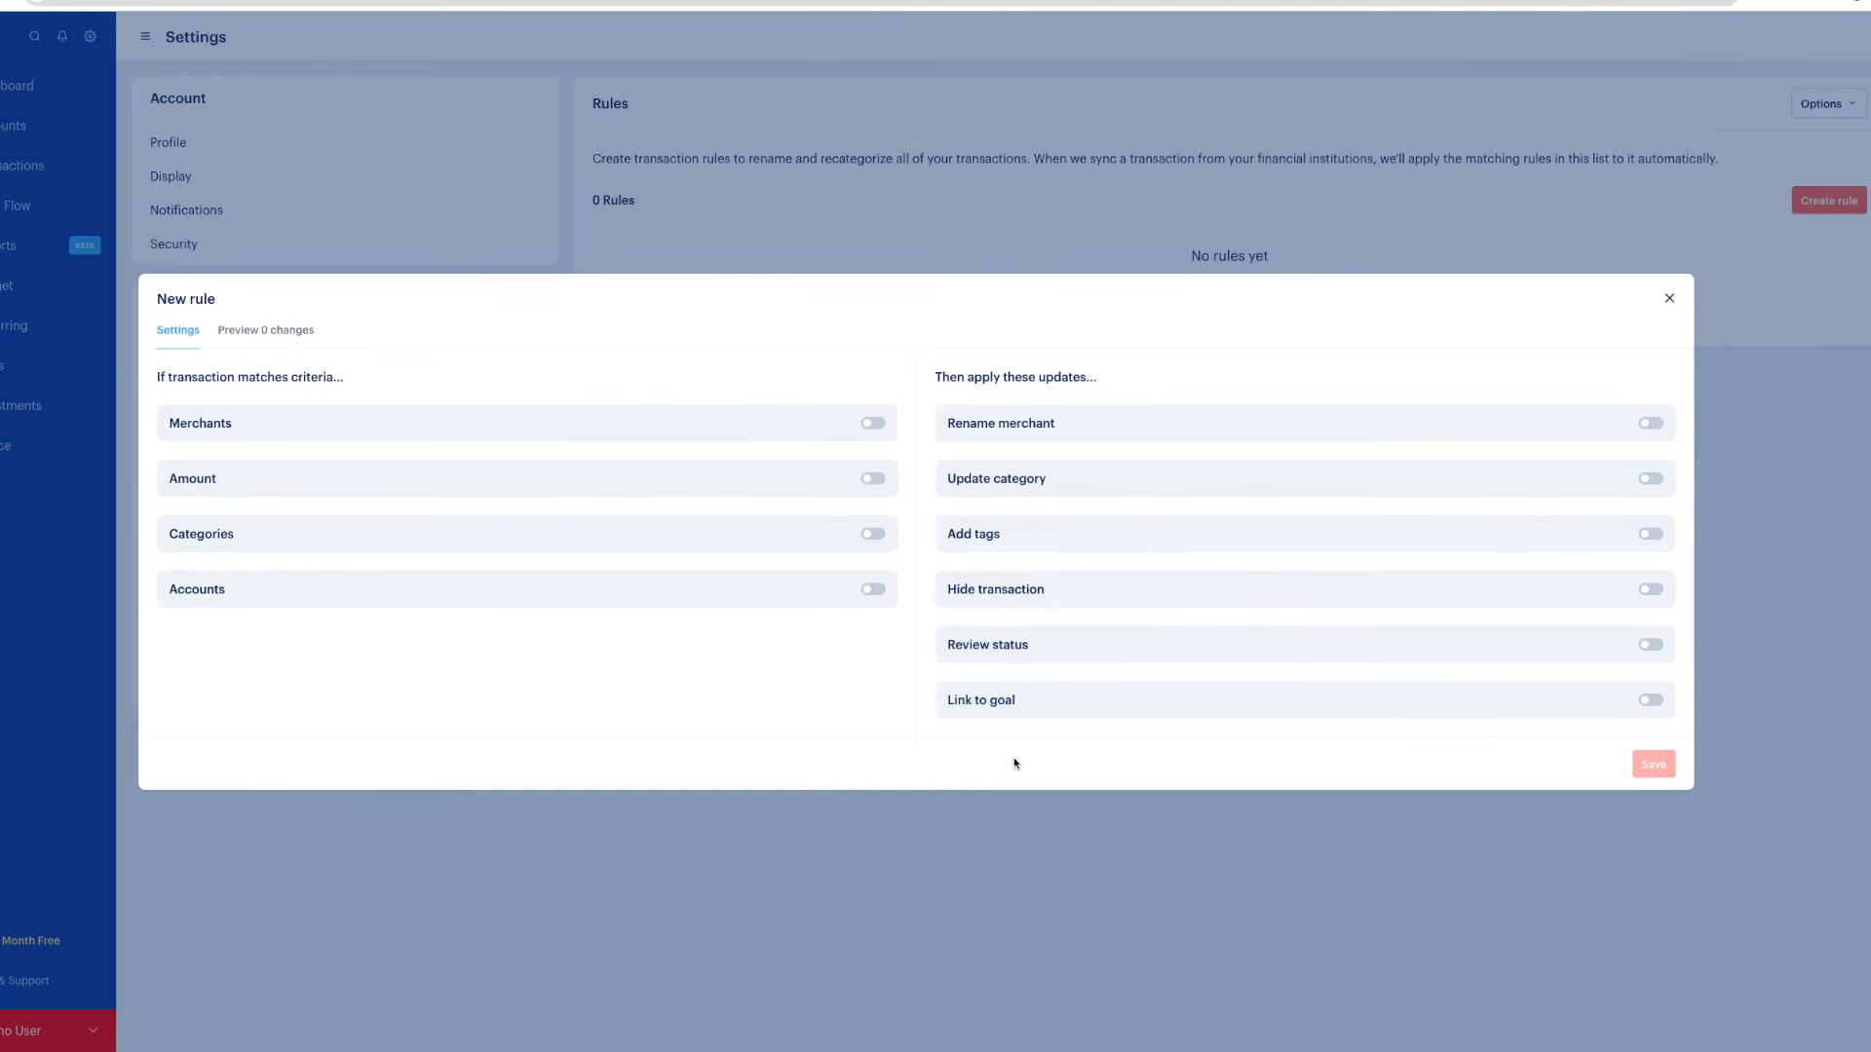
pyautogui.click(869, 426)
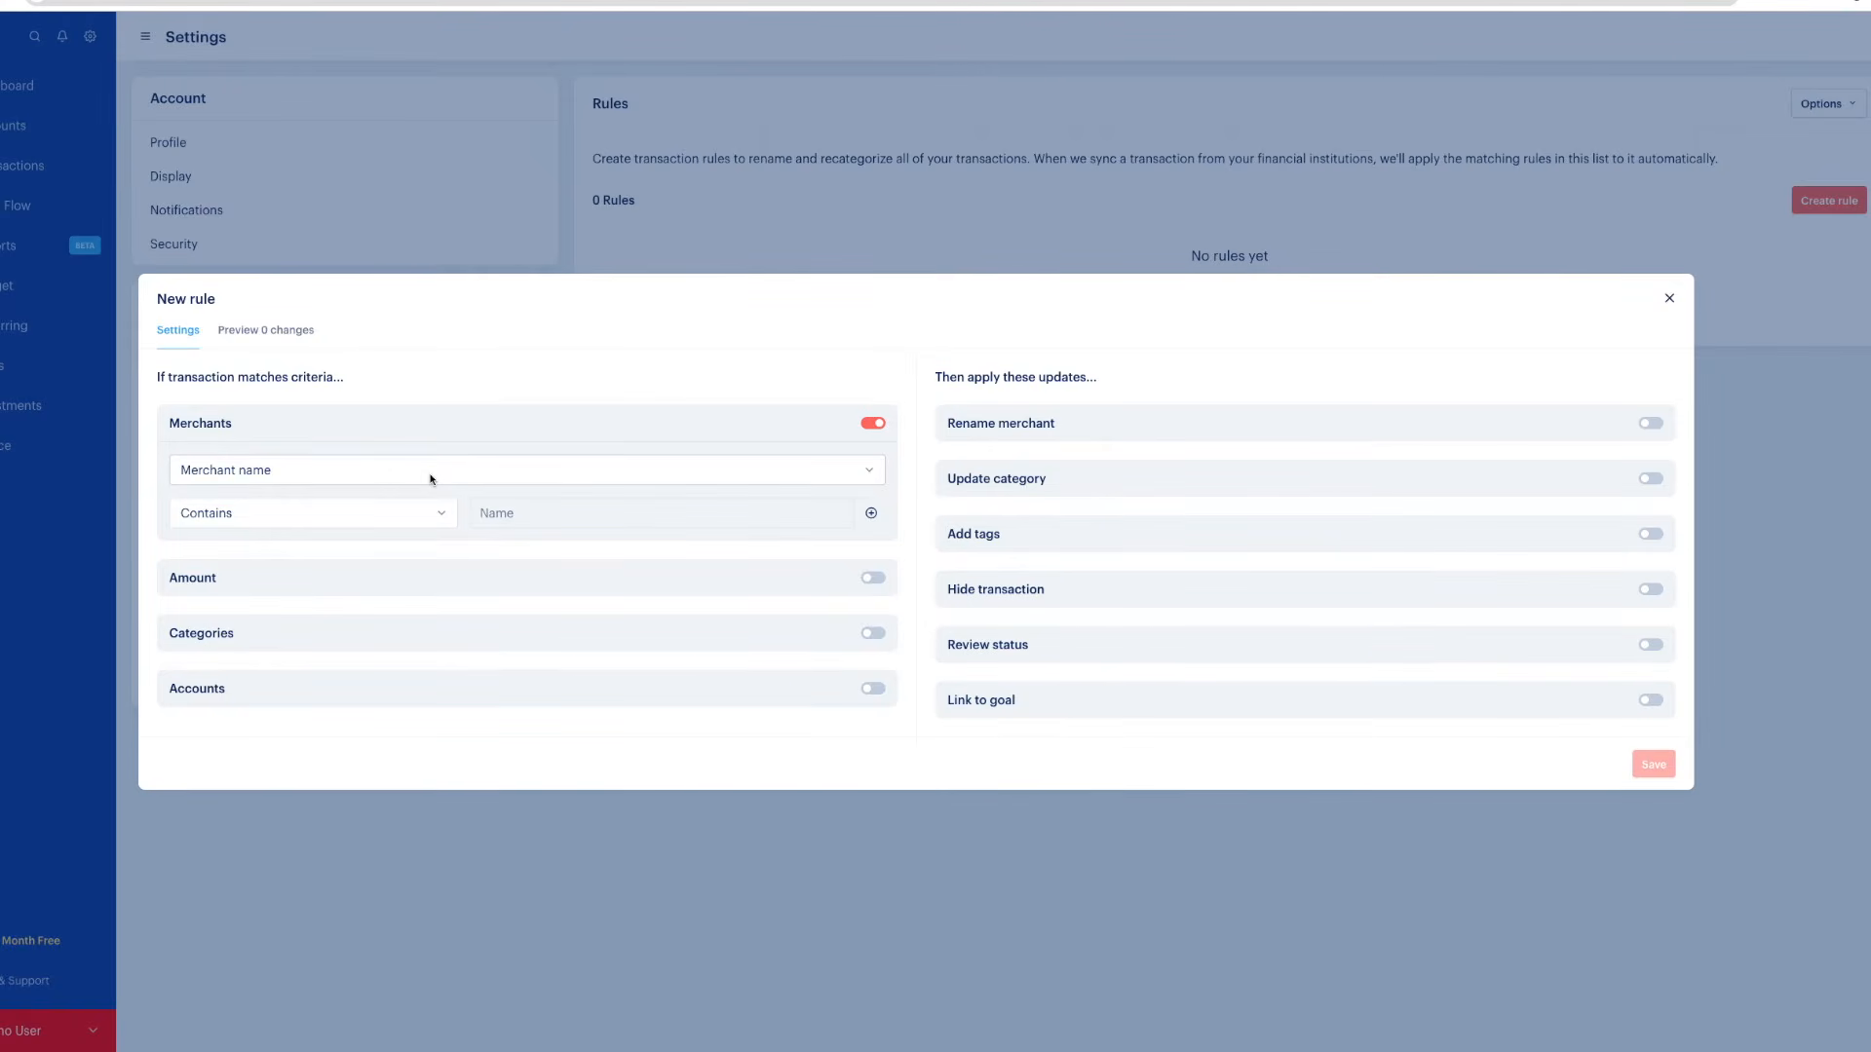
pyautogui.click(396, 524)
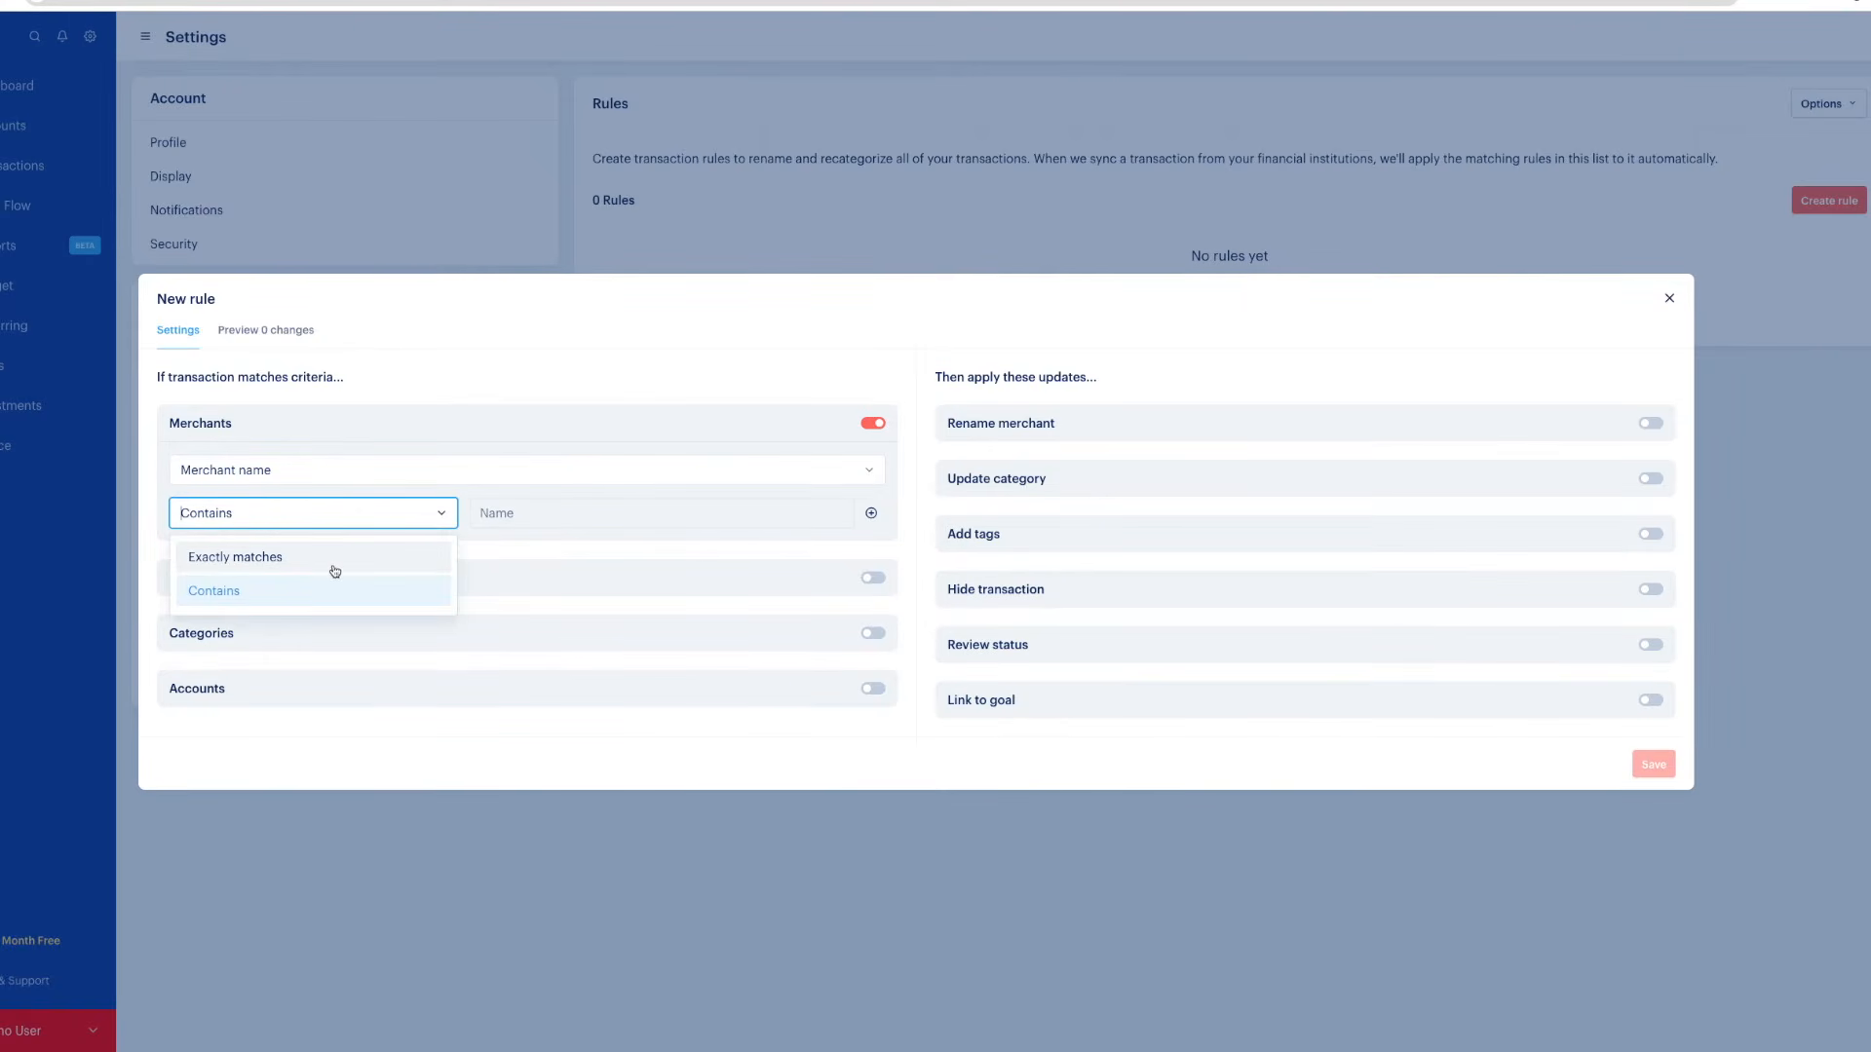
pyautogui.click(560, 515)
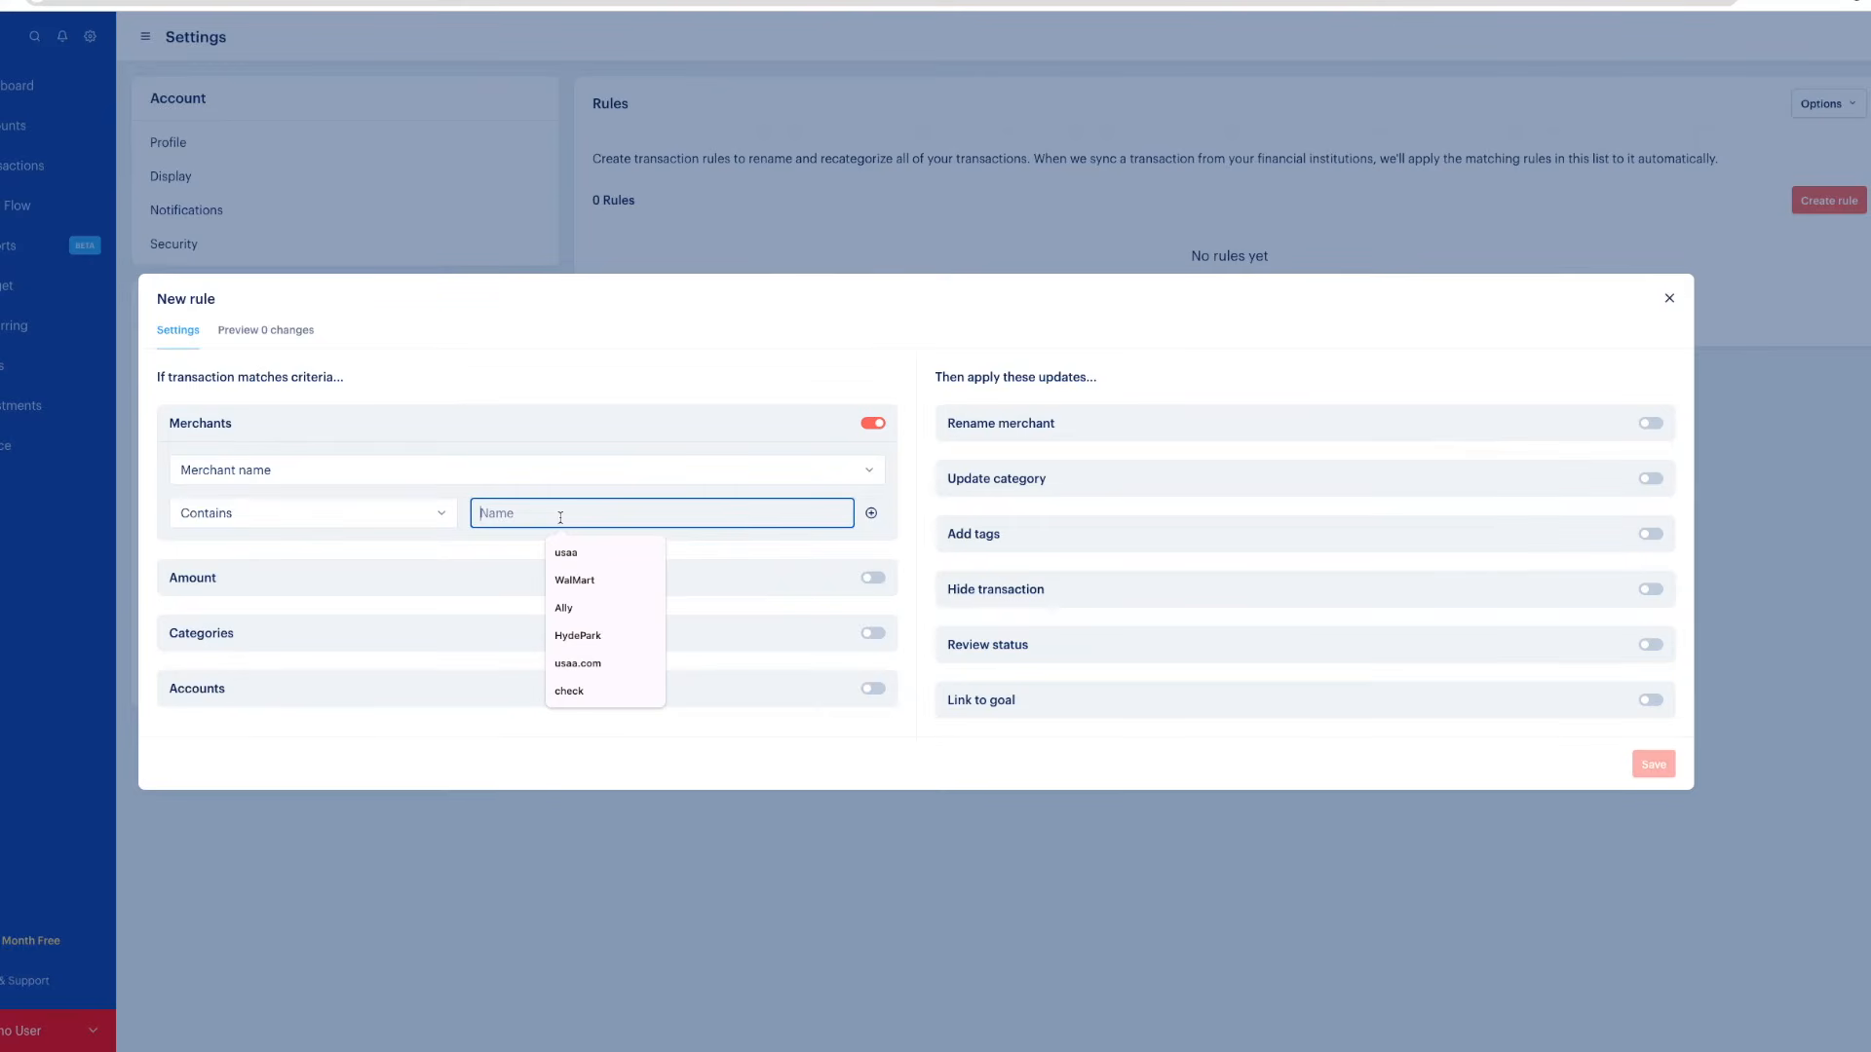
pyautogui.write('walmart')
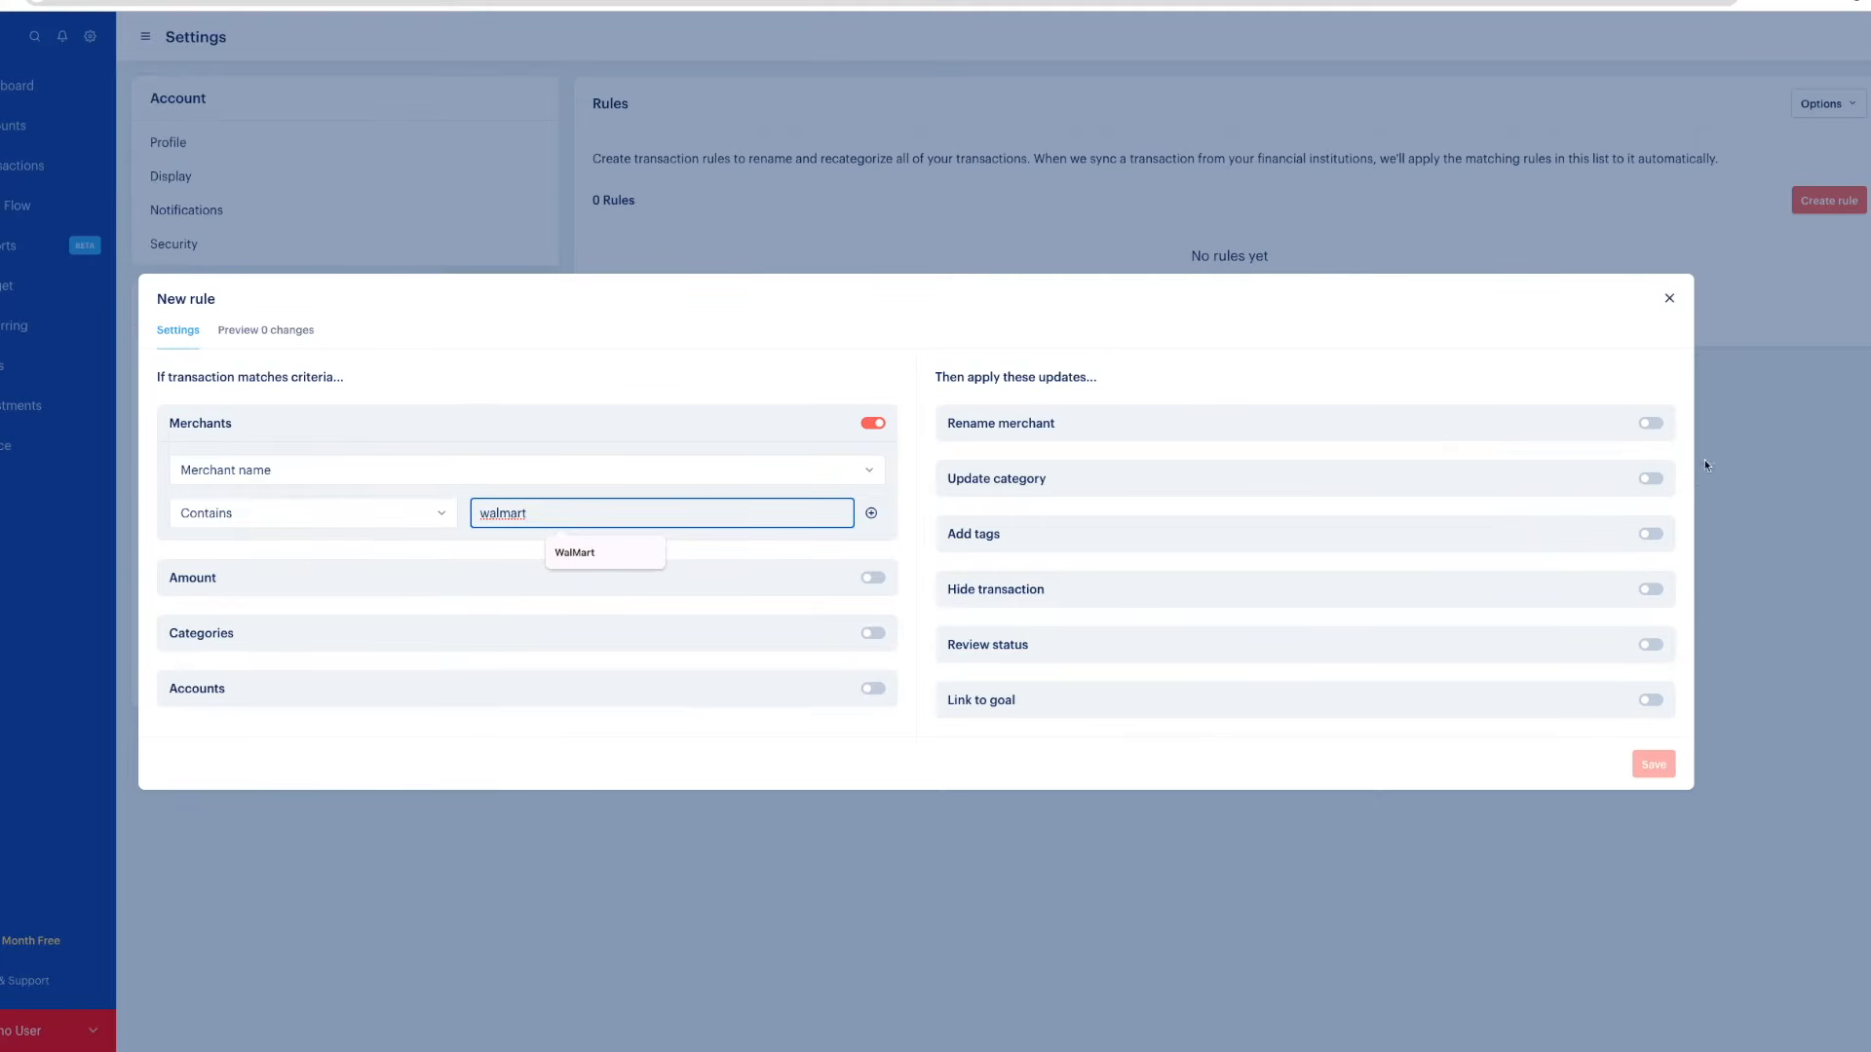
# Have the walmart rule update the category to Groceries, and save the rule
pyautogui.click(1651, 479)
pyautogui.click(1020, 498)
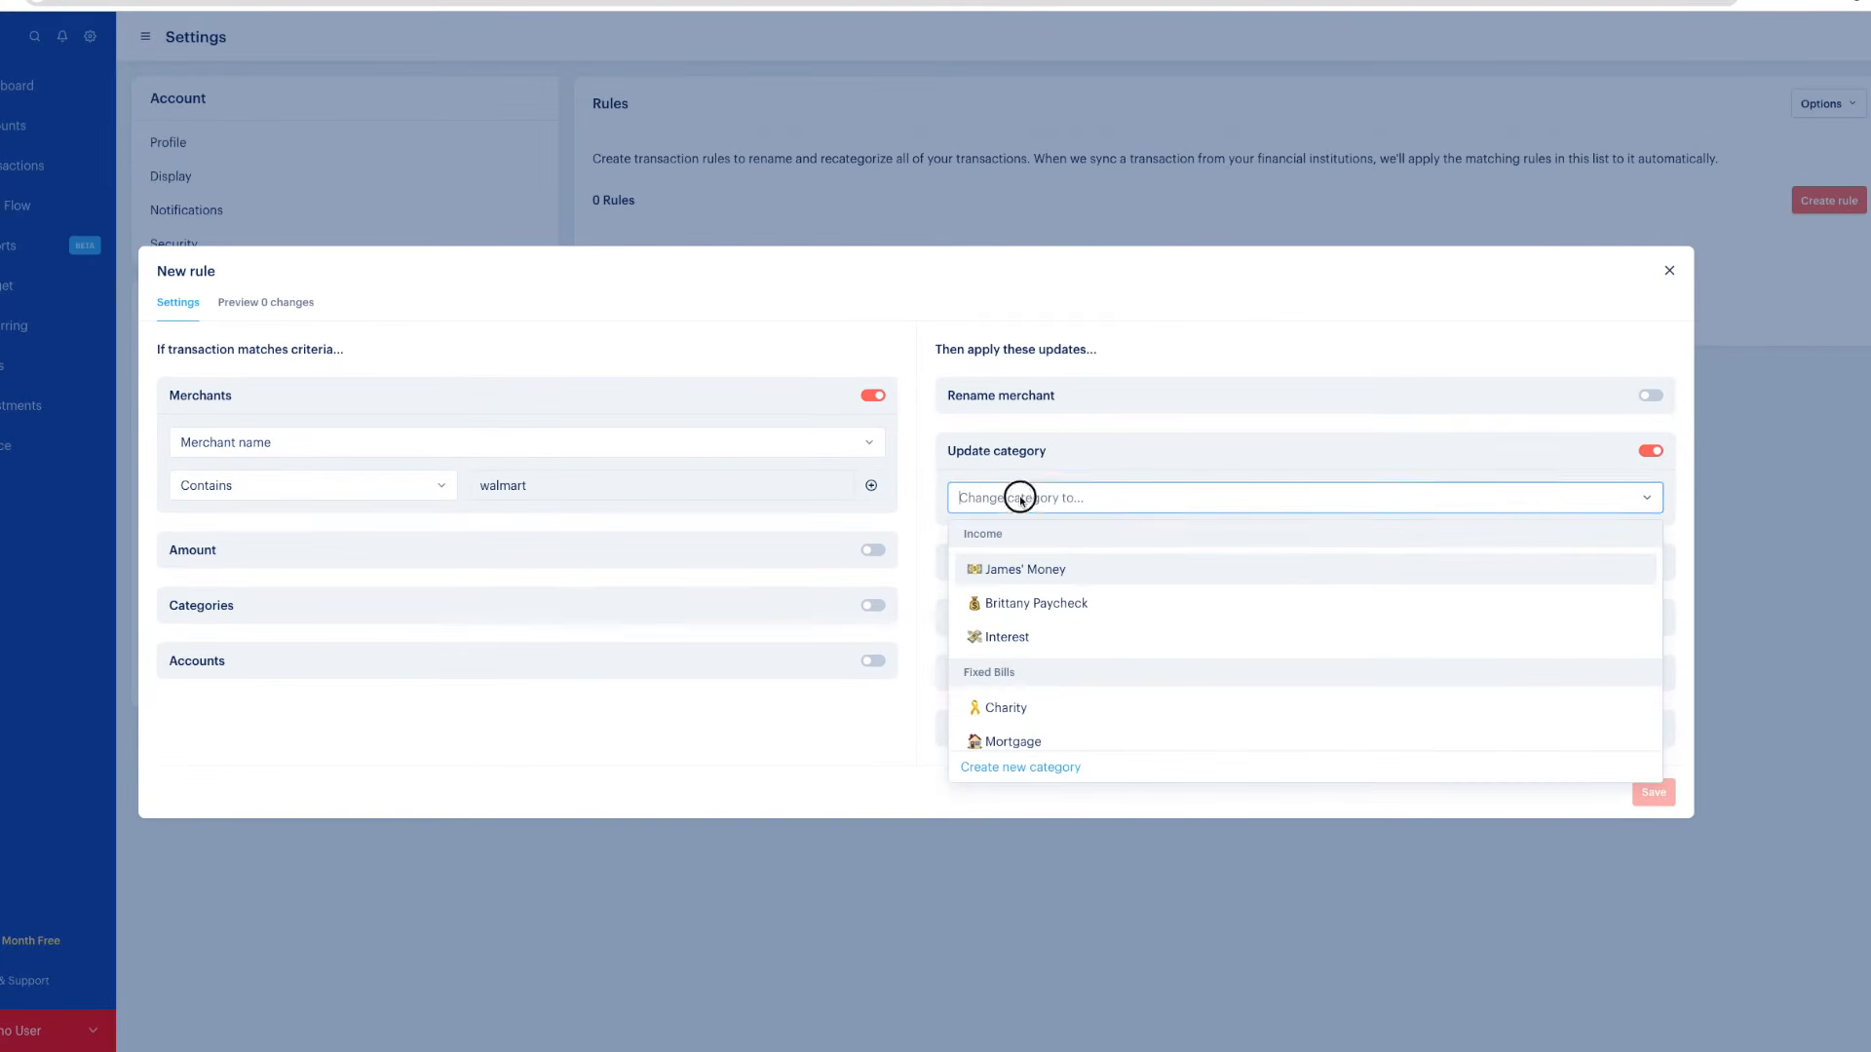
pyautogui.scroll(-5, 1120, 668)
pyautogui.scroll(-4, 1120, 669)
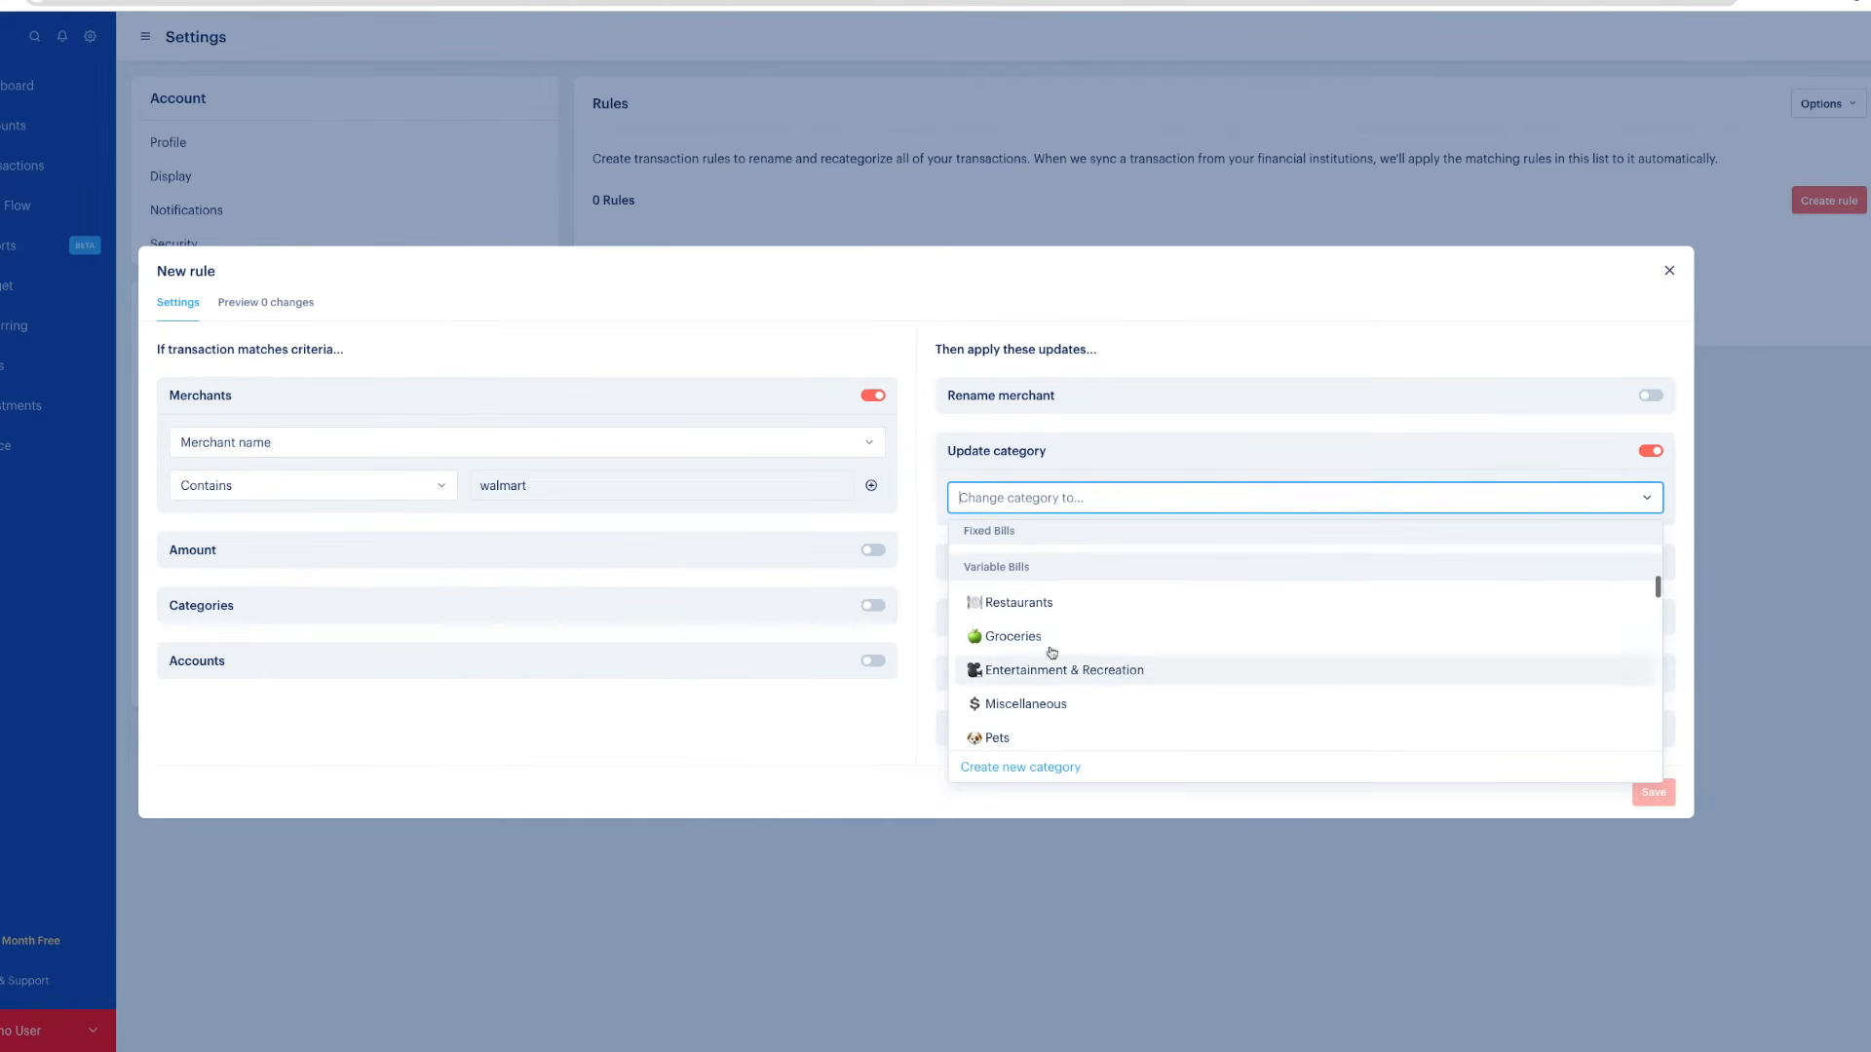
pyautogui.click(1078, 565)
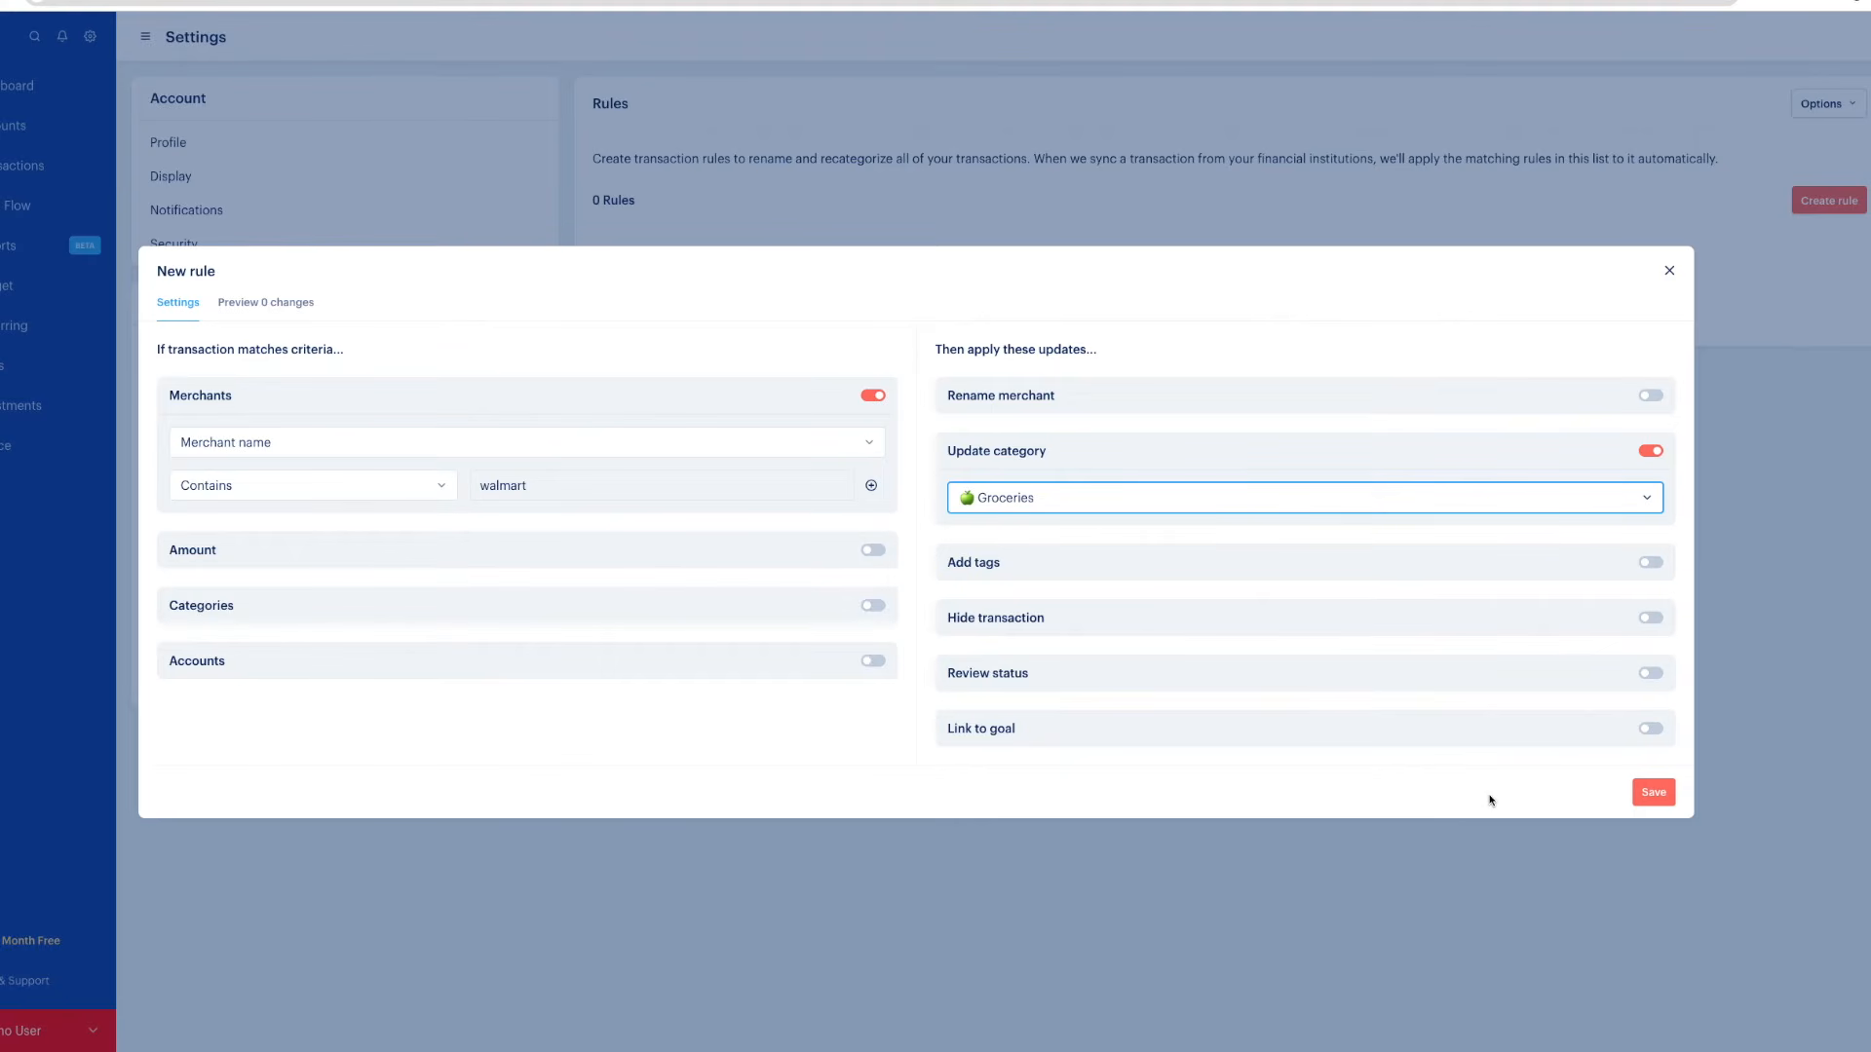
pyautogui.click(1654, 793)
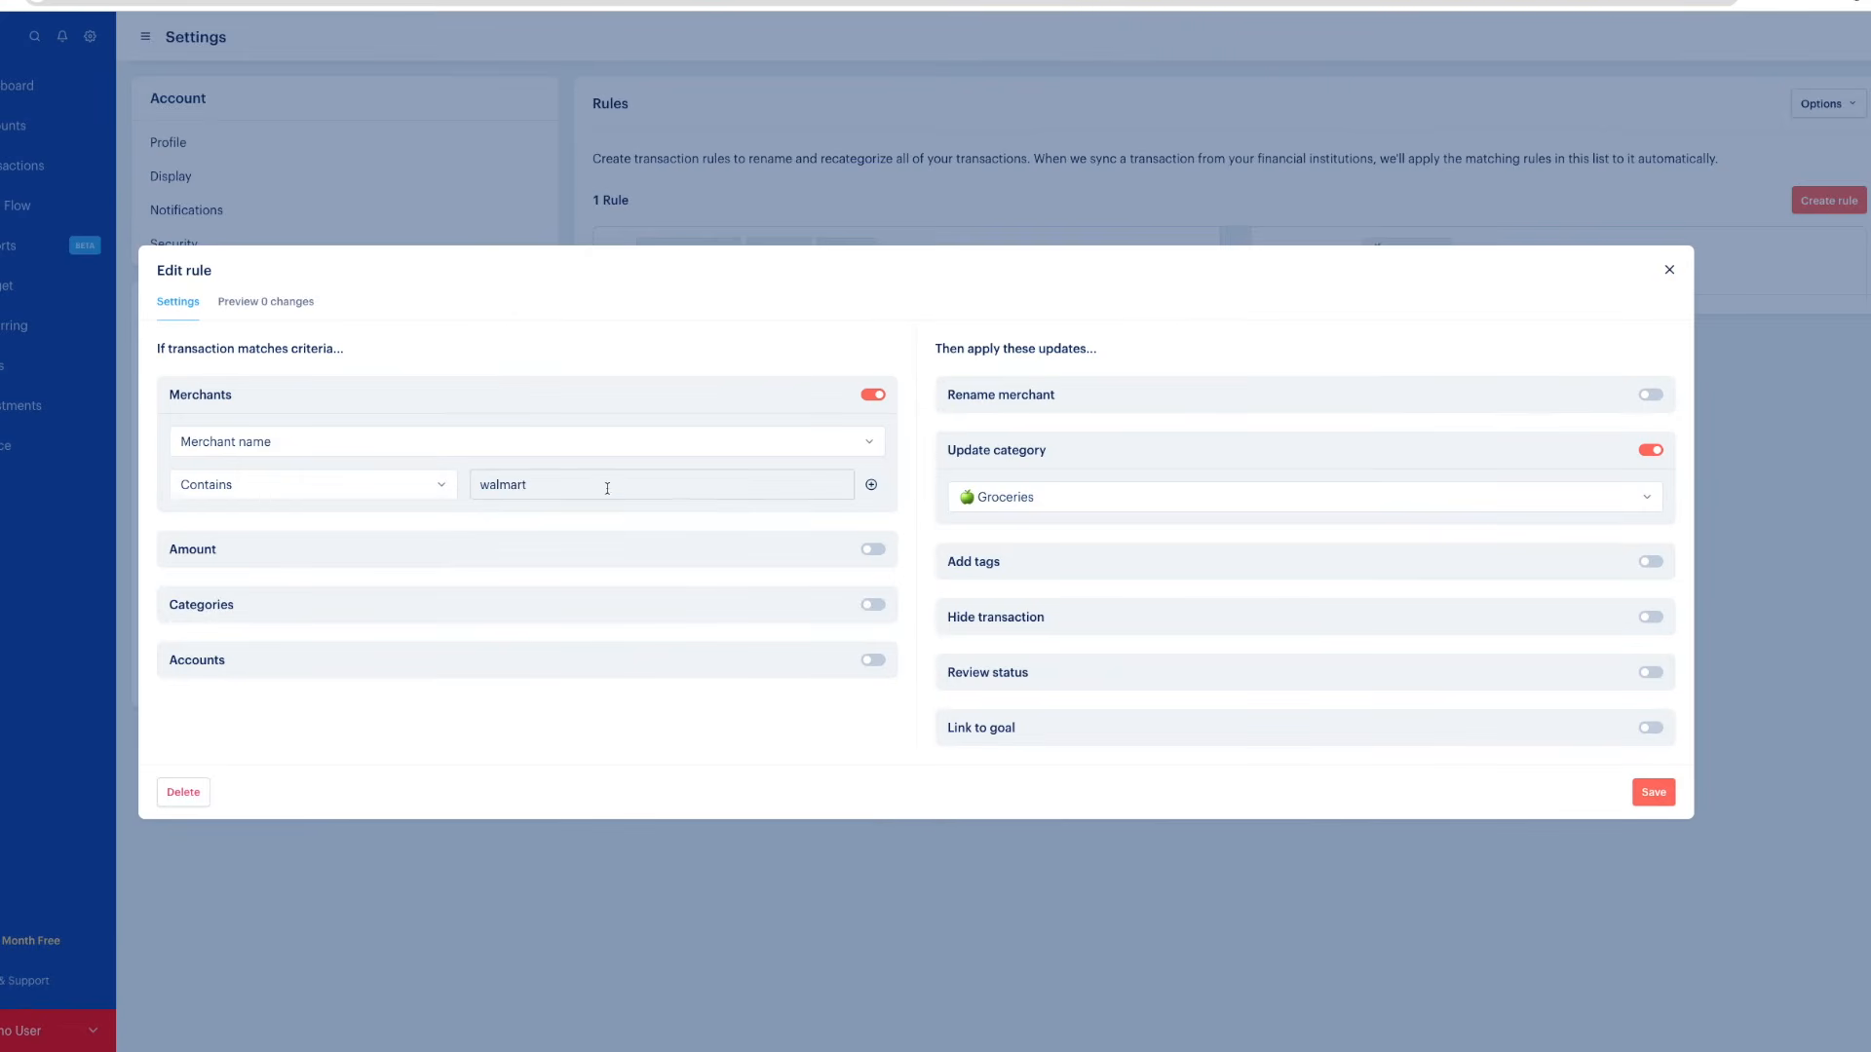
# Add "aldi" and "whole foods" as alternative merchant names the Groceries rule's merchant can contain, and save the rule
pyautogui.click(606, 487)
pyautogui.click(870, 489)
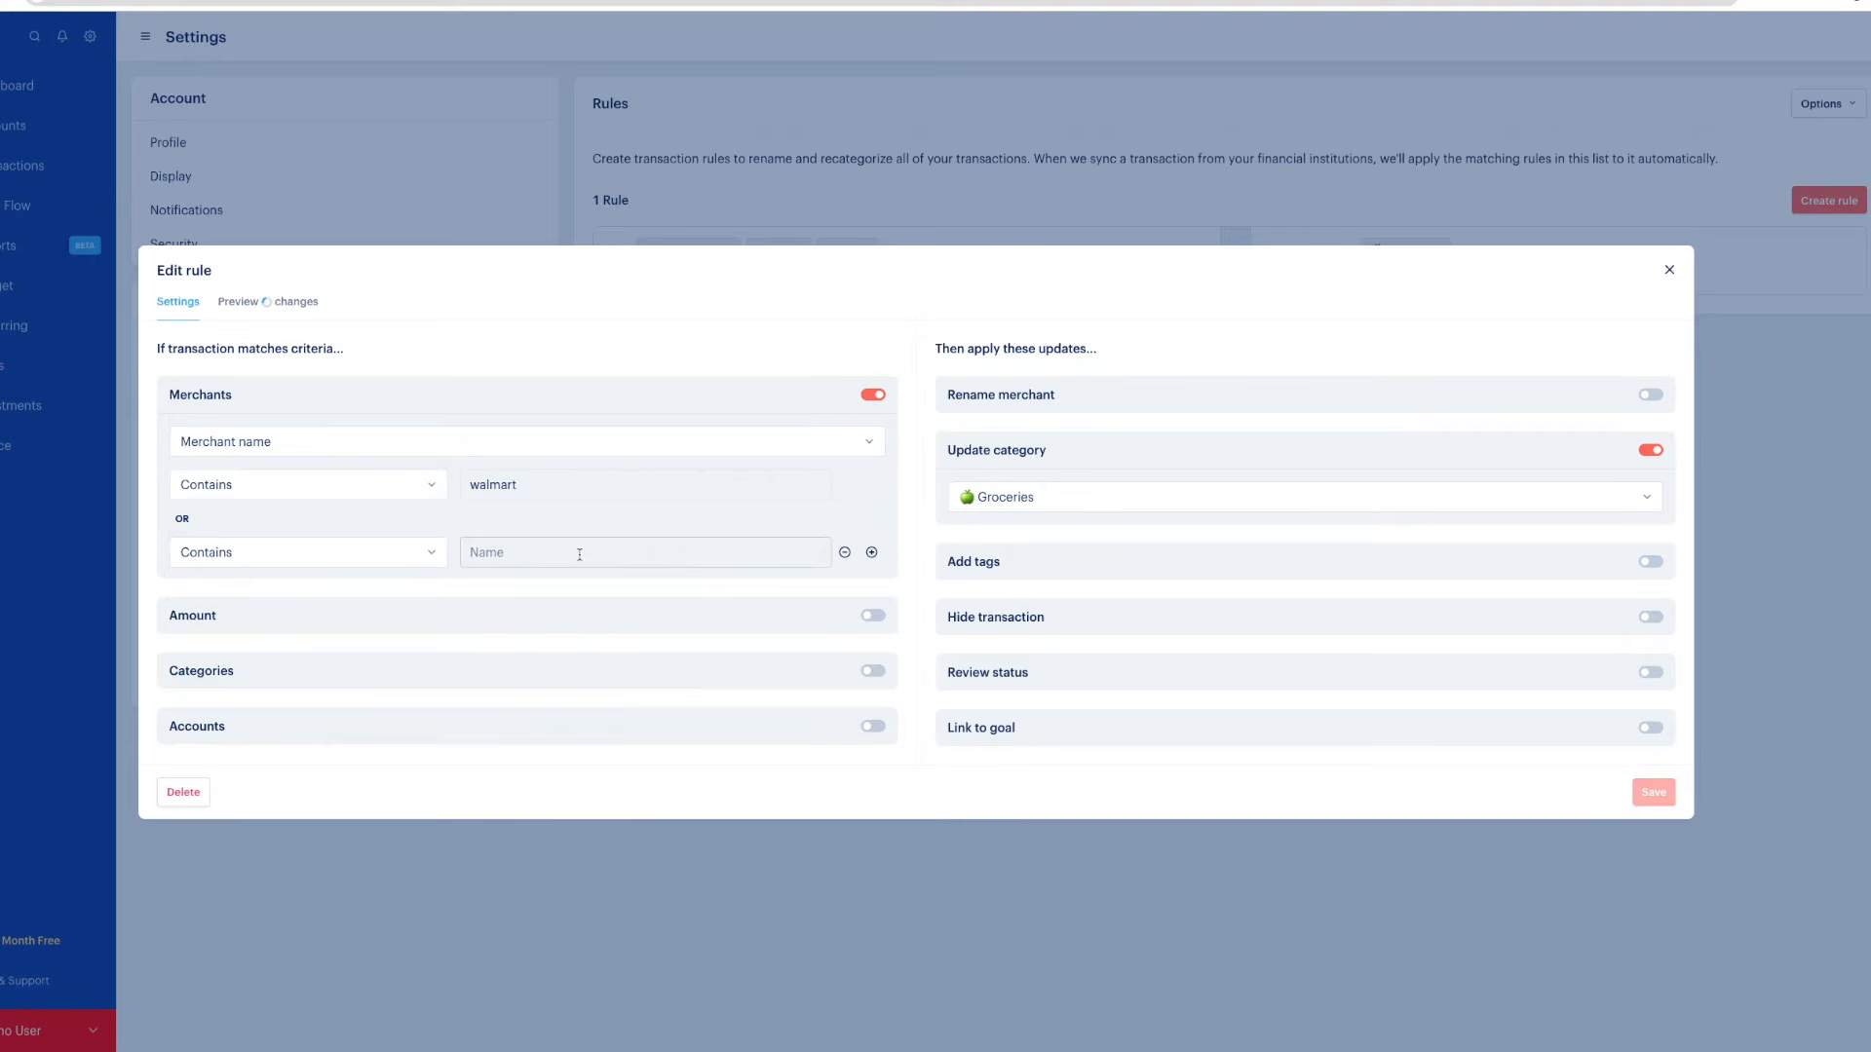
pyautogui.click(512, 553)
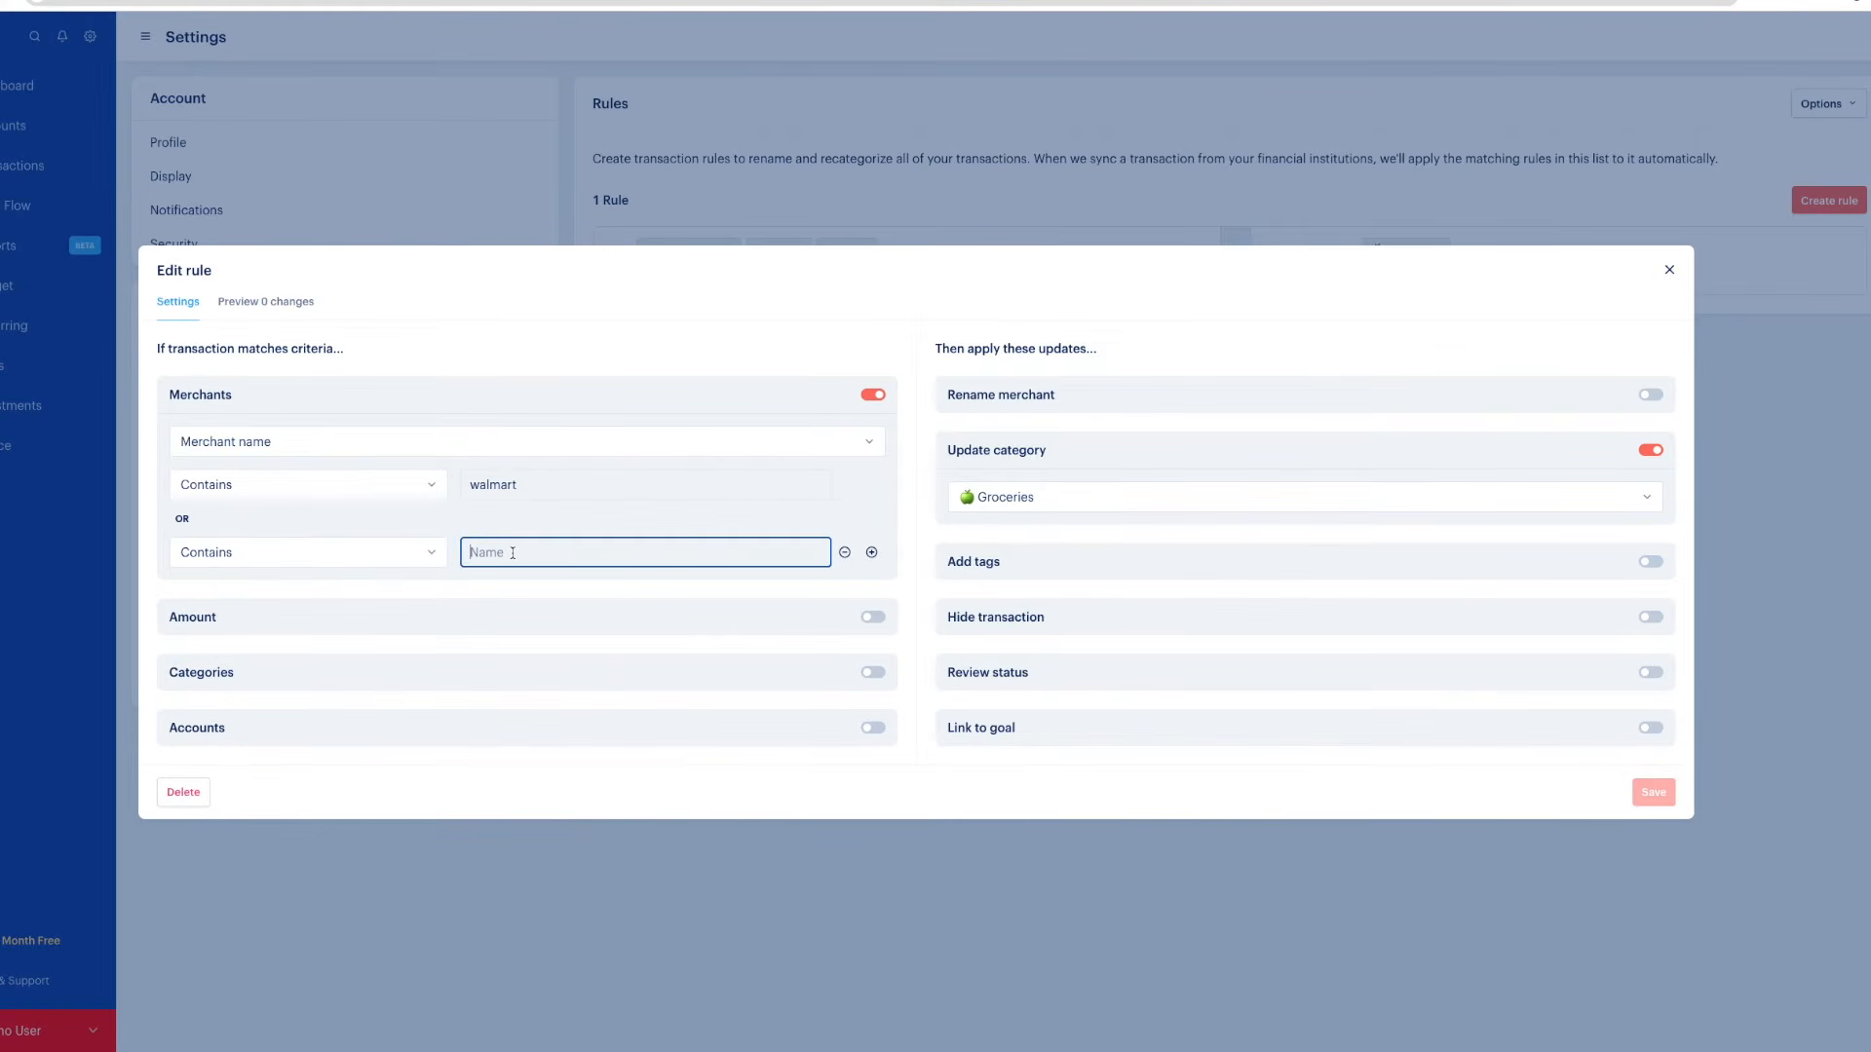
pyautogui.write('aldi')
pyautogui.click(871, 552)
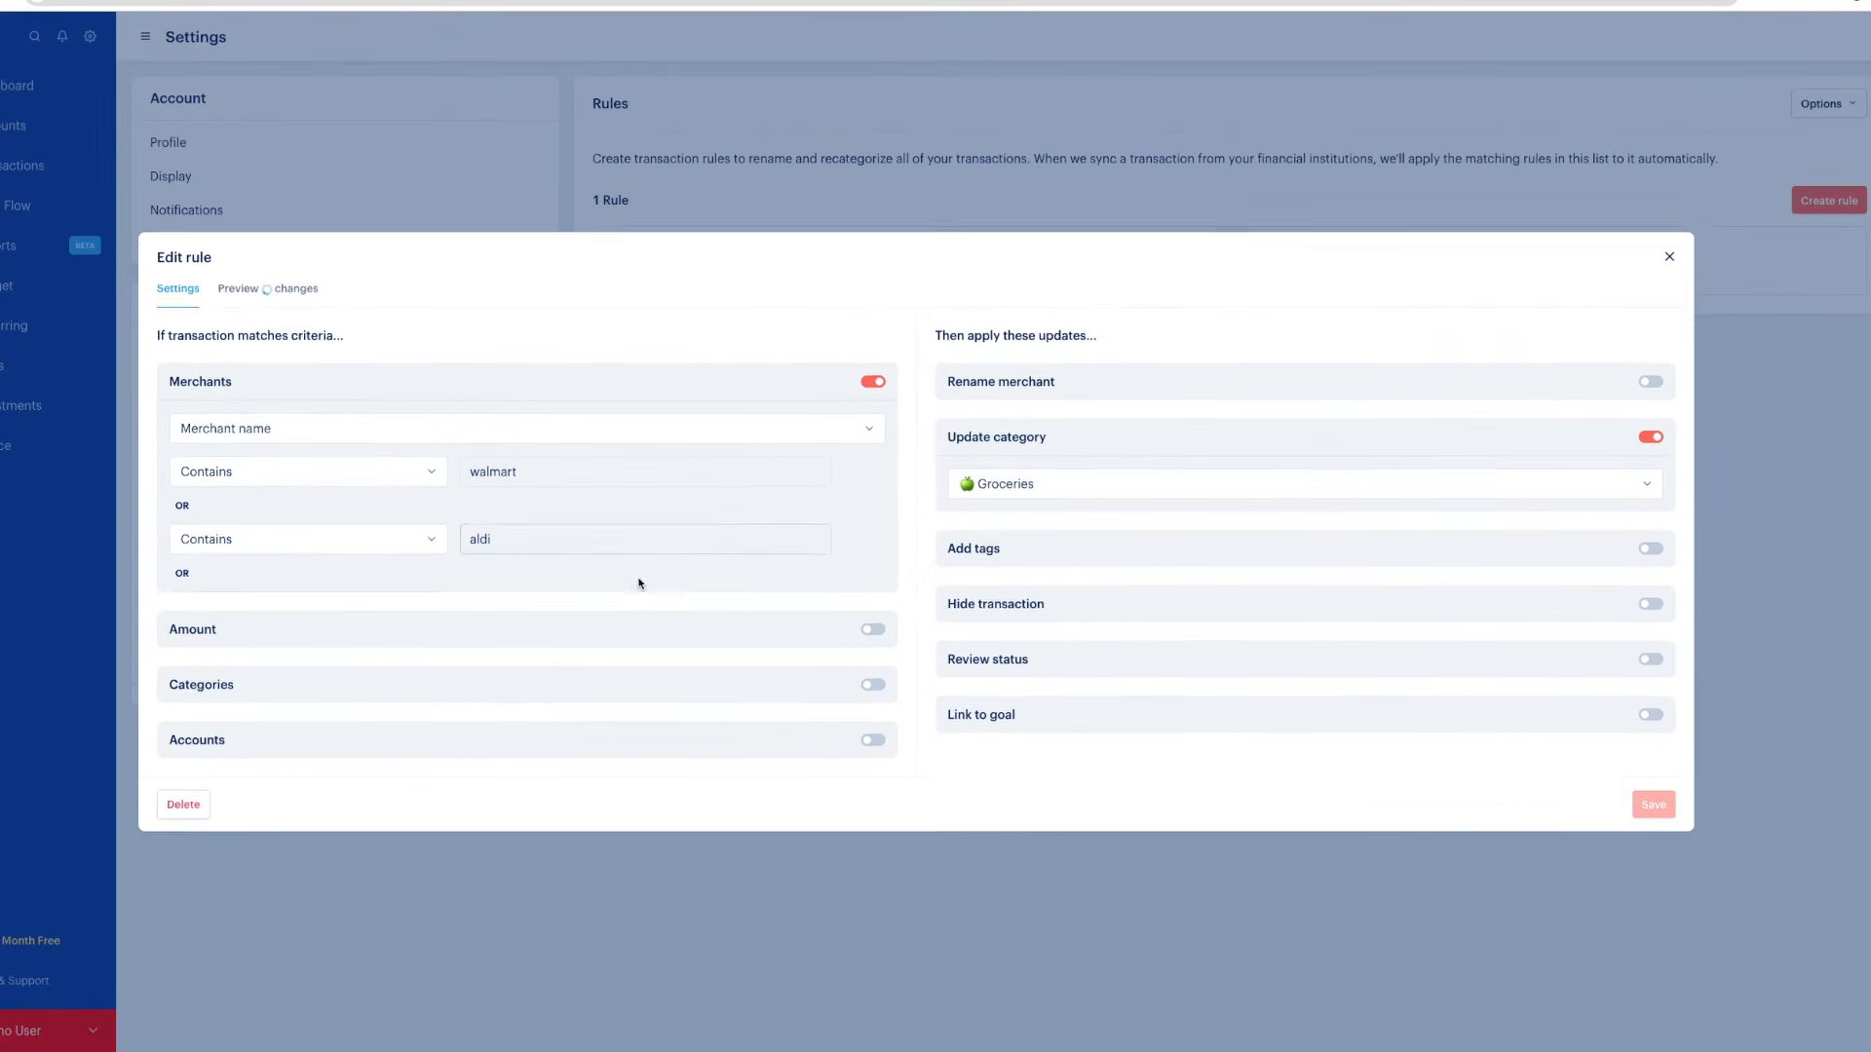
pyautogui.click(575, 582)
pyautogui.write('whole foods')
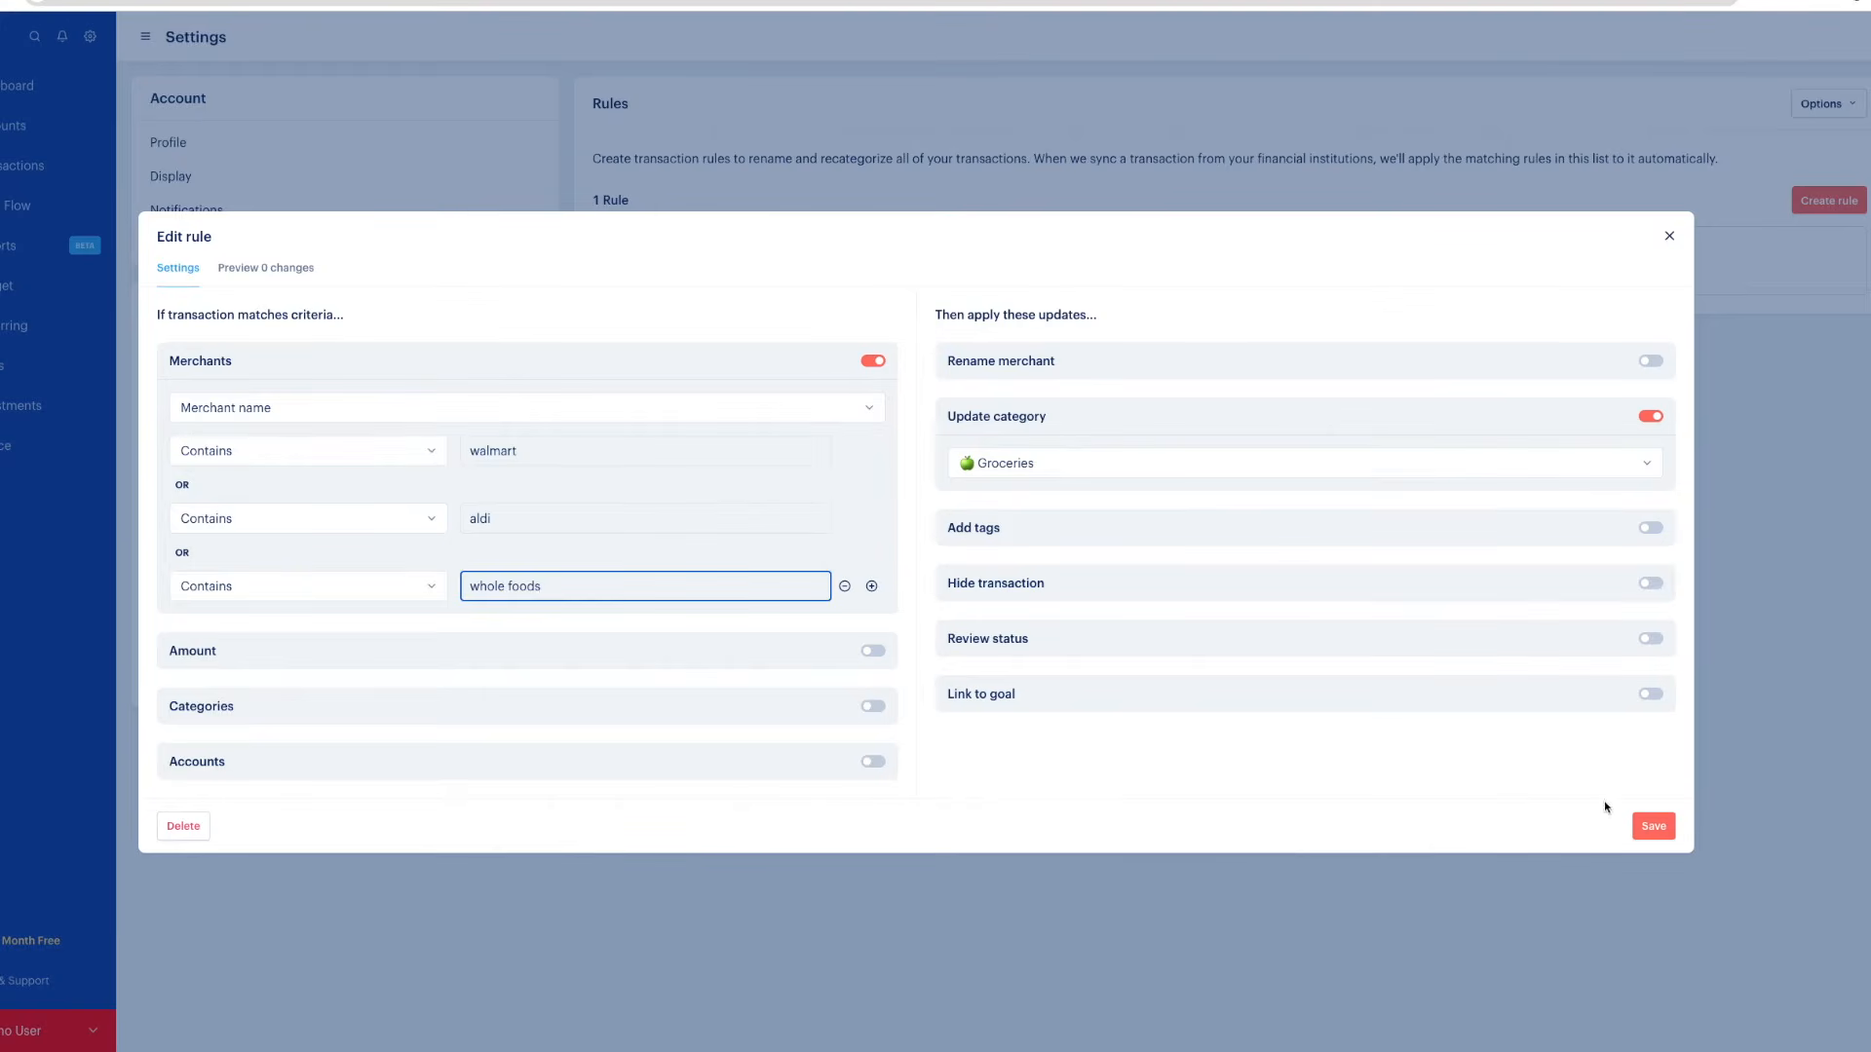
pyautogui.click(1653, 826)
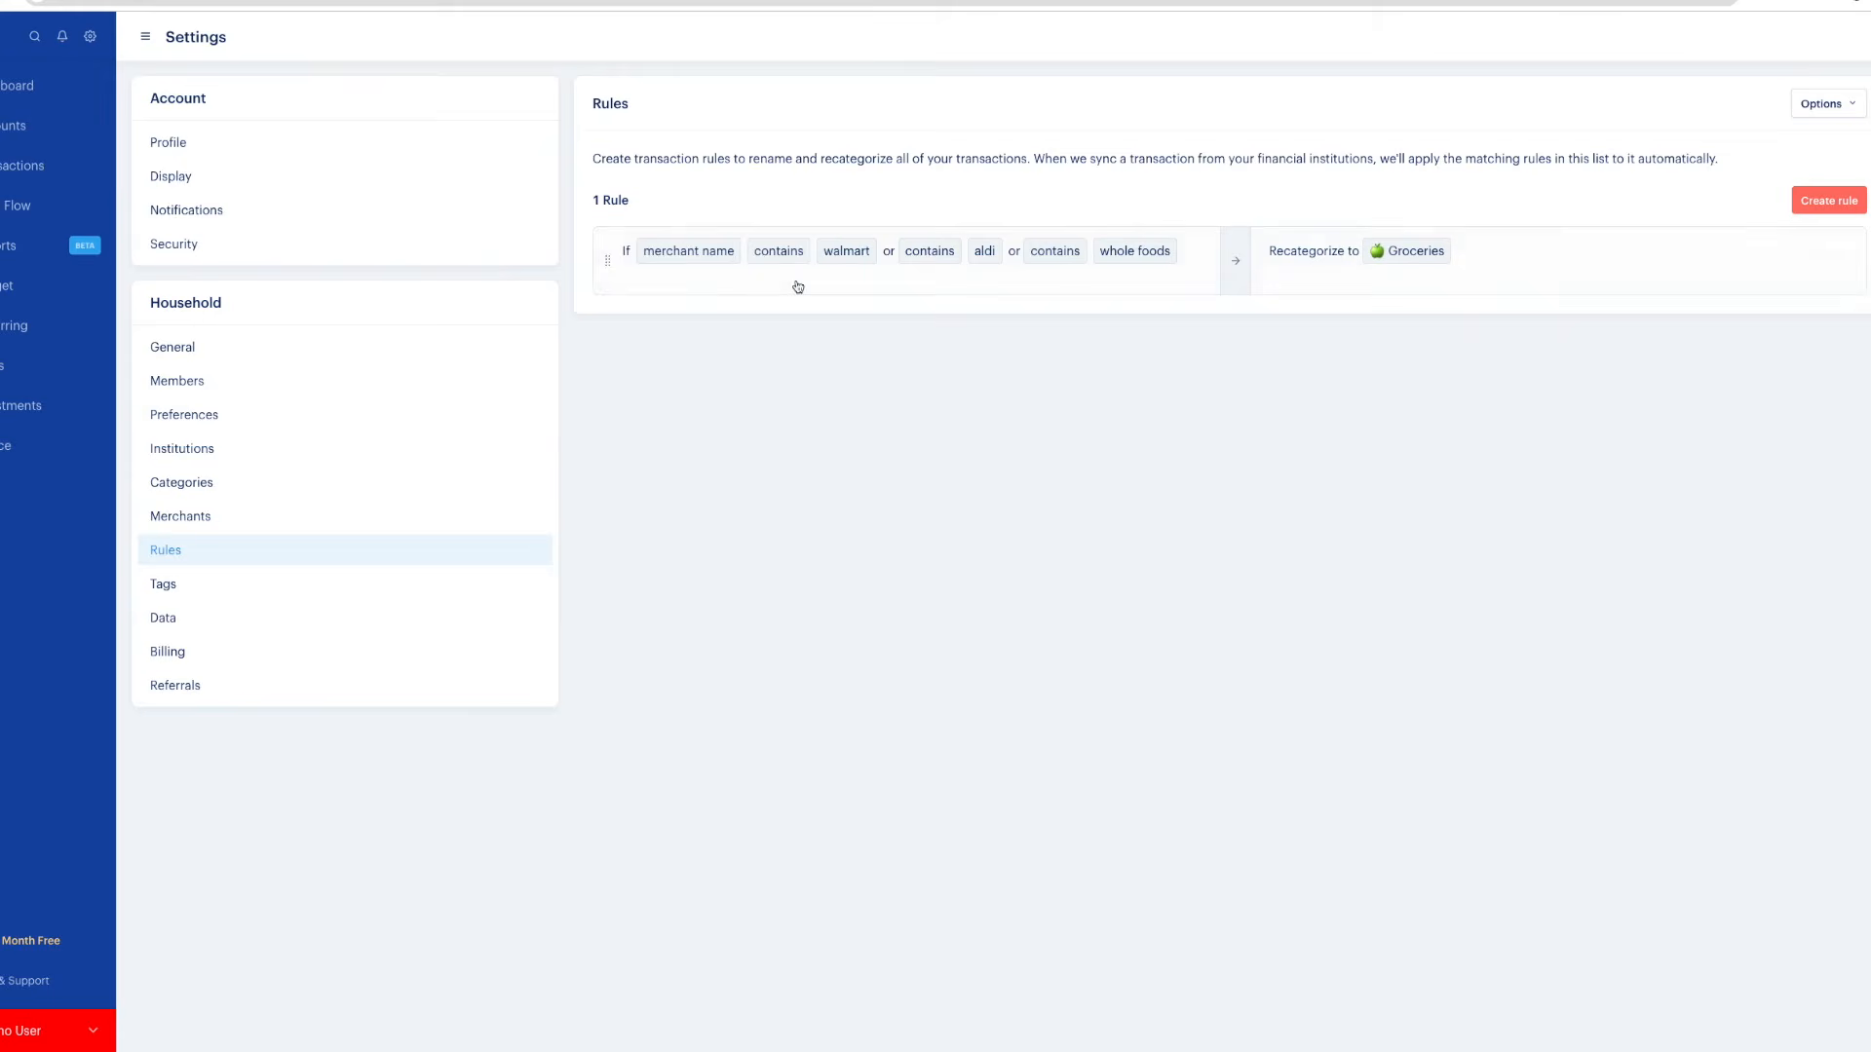
# Start a new rule for merchant names containing "Venmo" with an expense amount that equals $125
pyautogui.click(1824, 201)
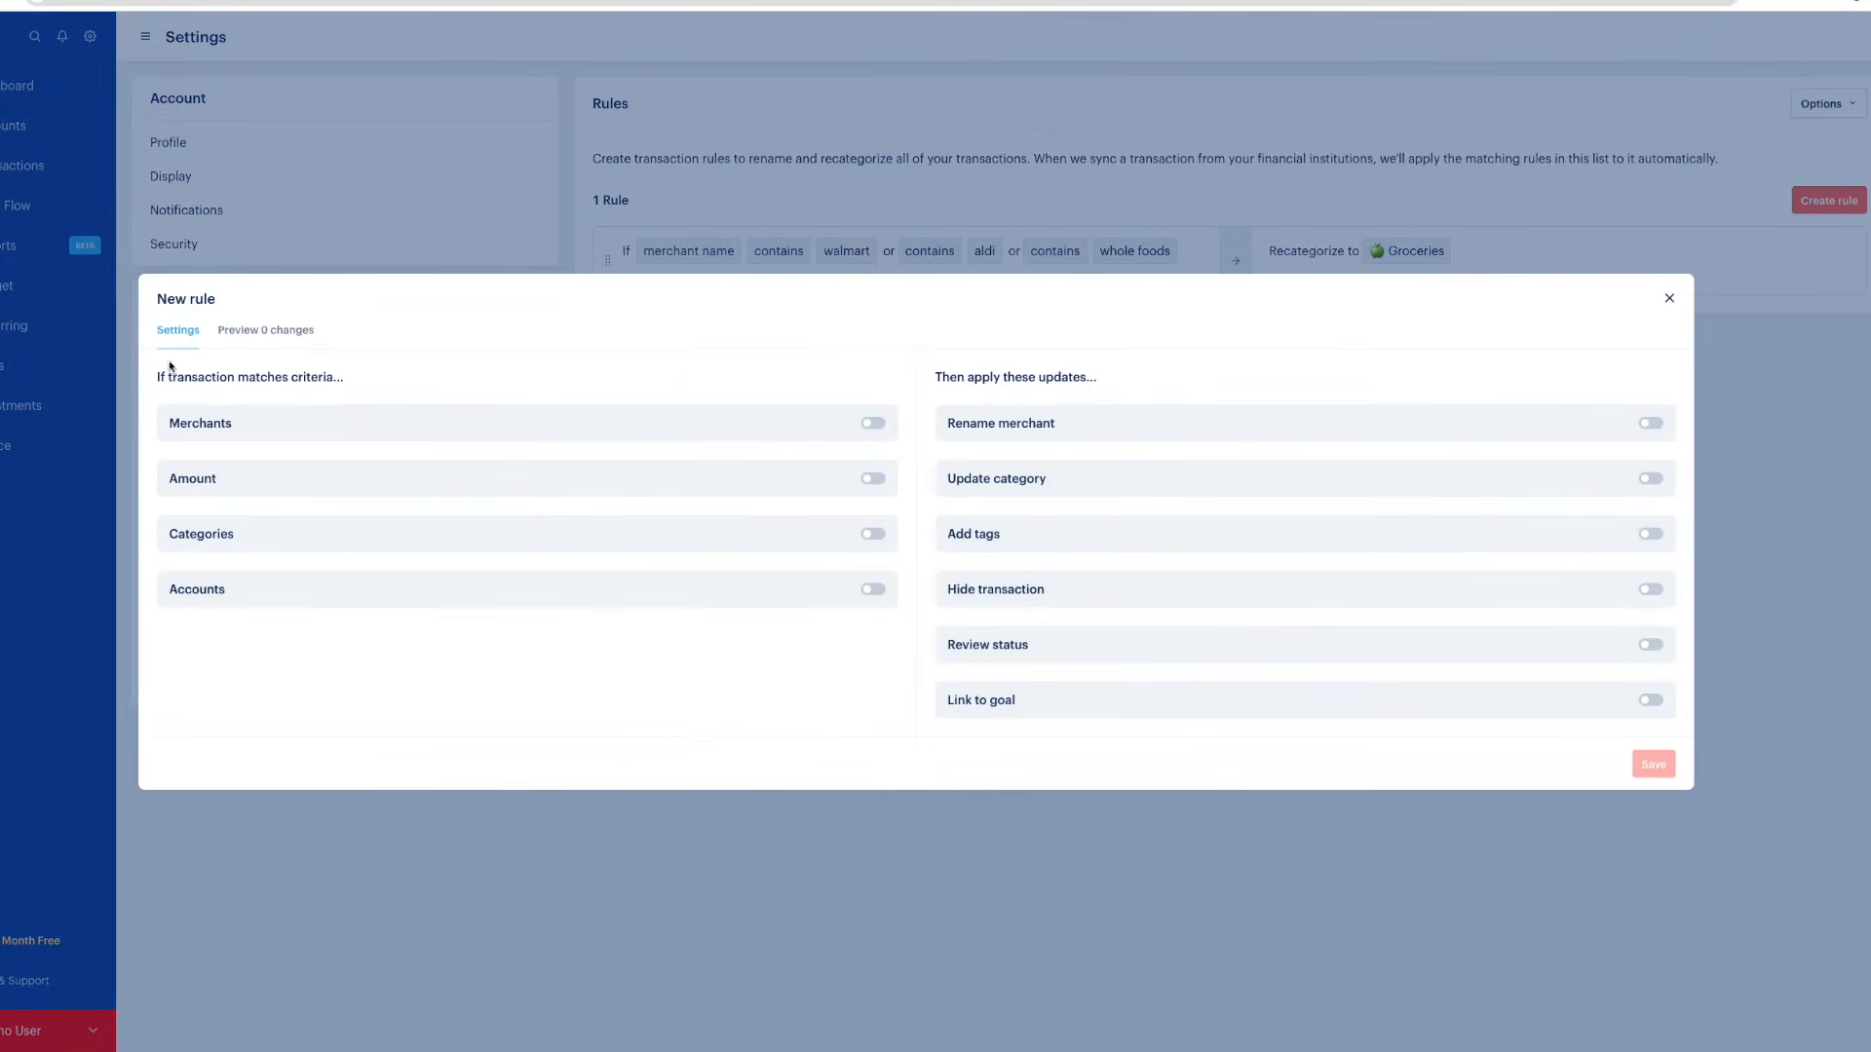
pyautogui.click(861, 480)
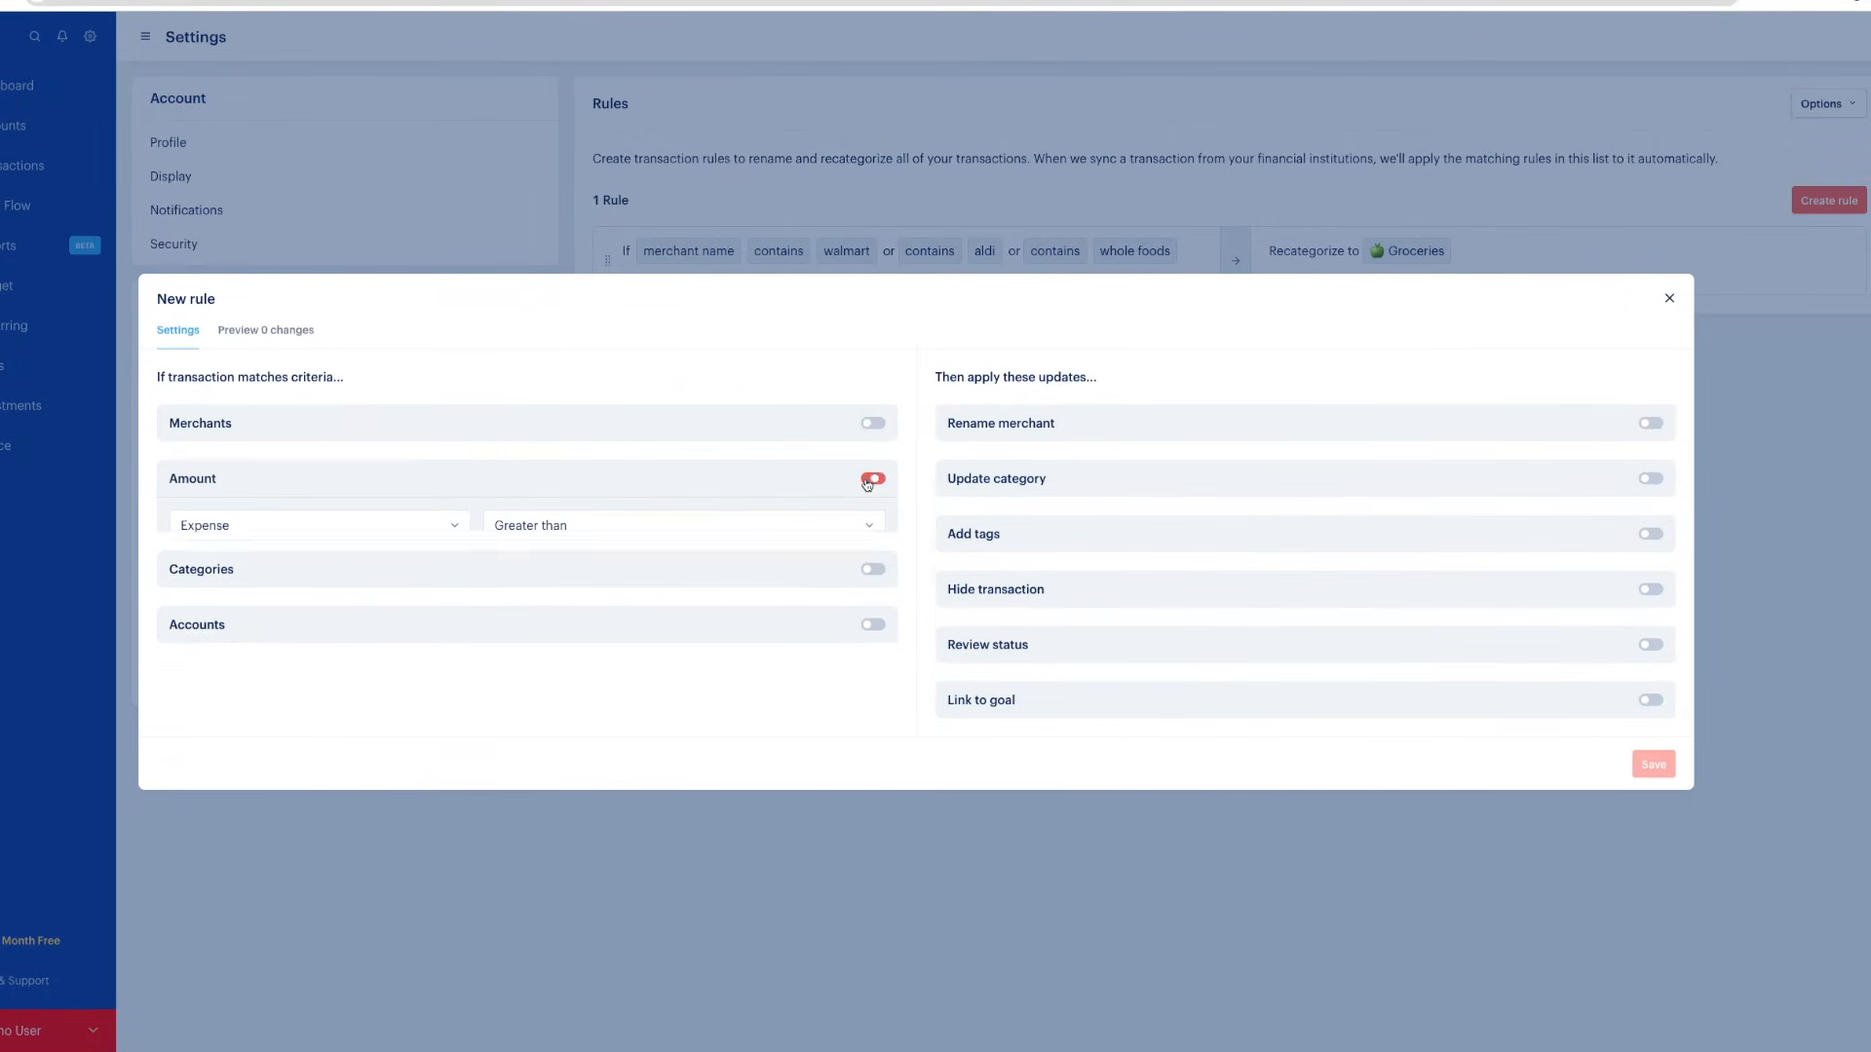
pyautogui.click(875, 425)
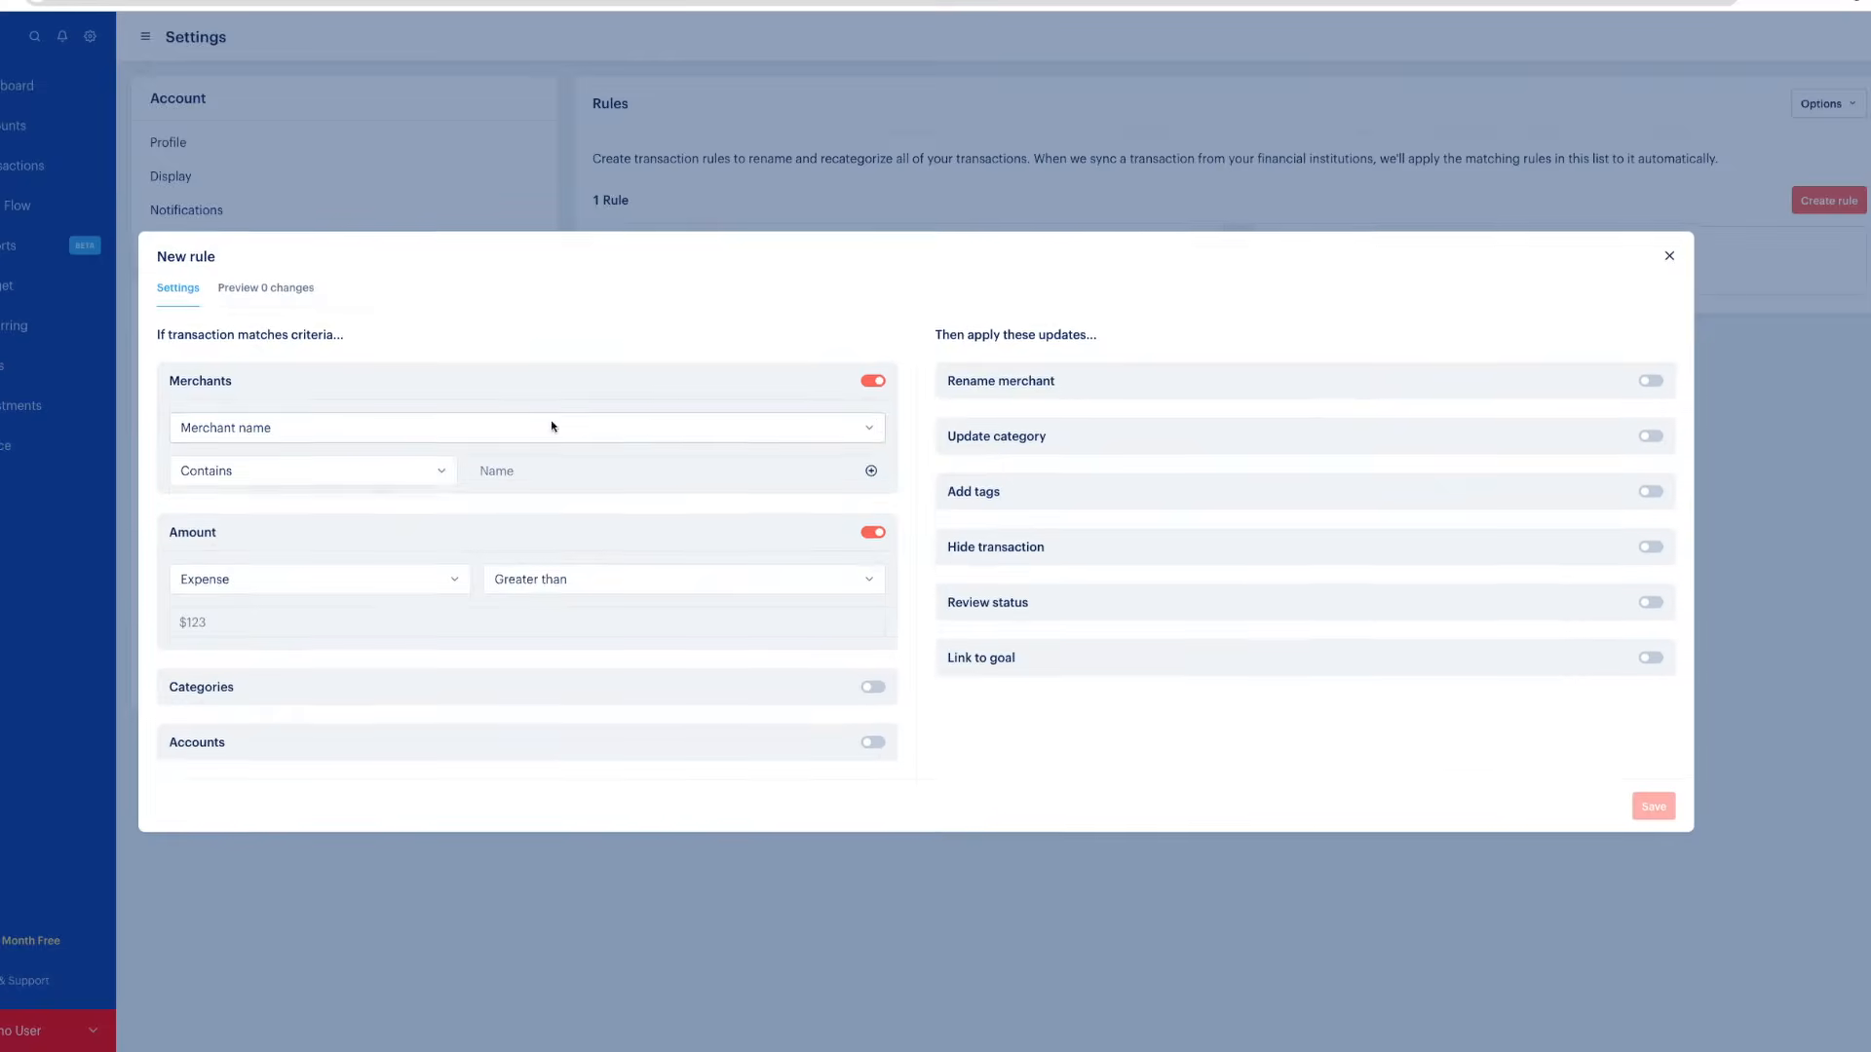
pyautogui.click(545, 473)
pyautogui.write('Venmo')
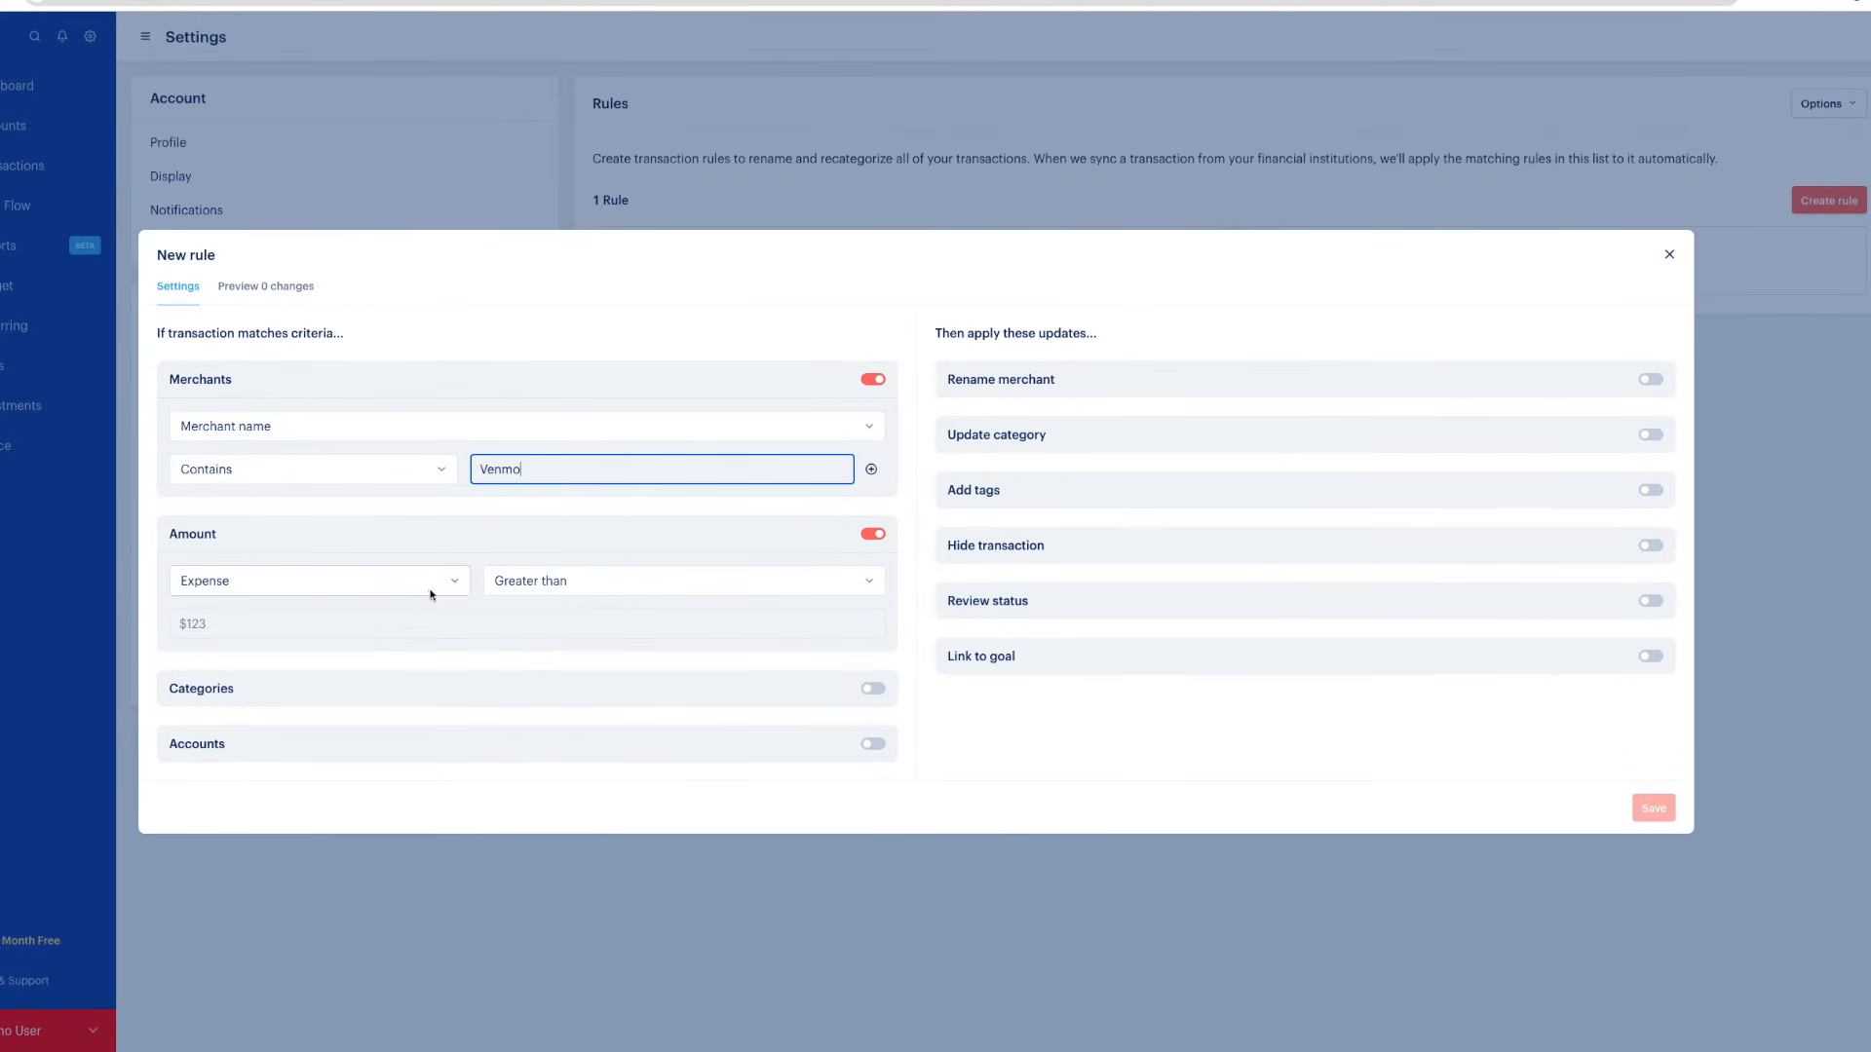
pyautogui.click(529, 585)
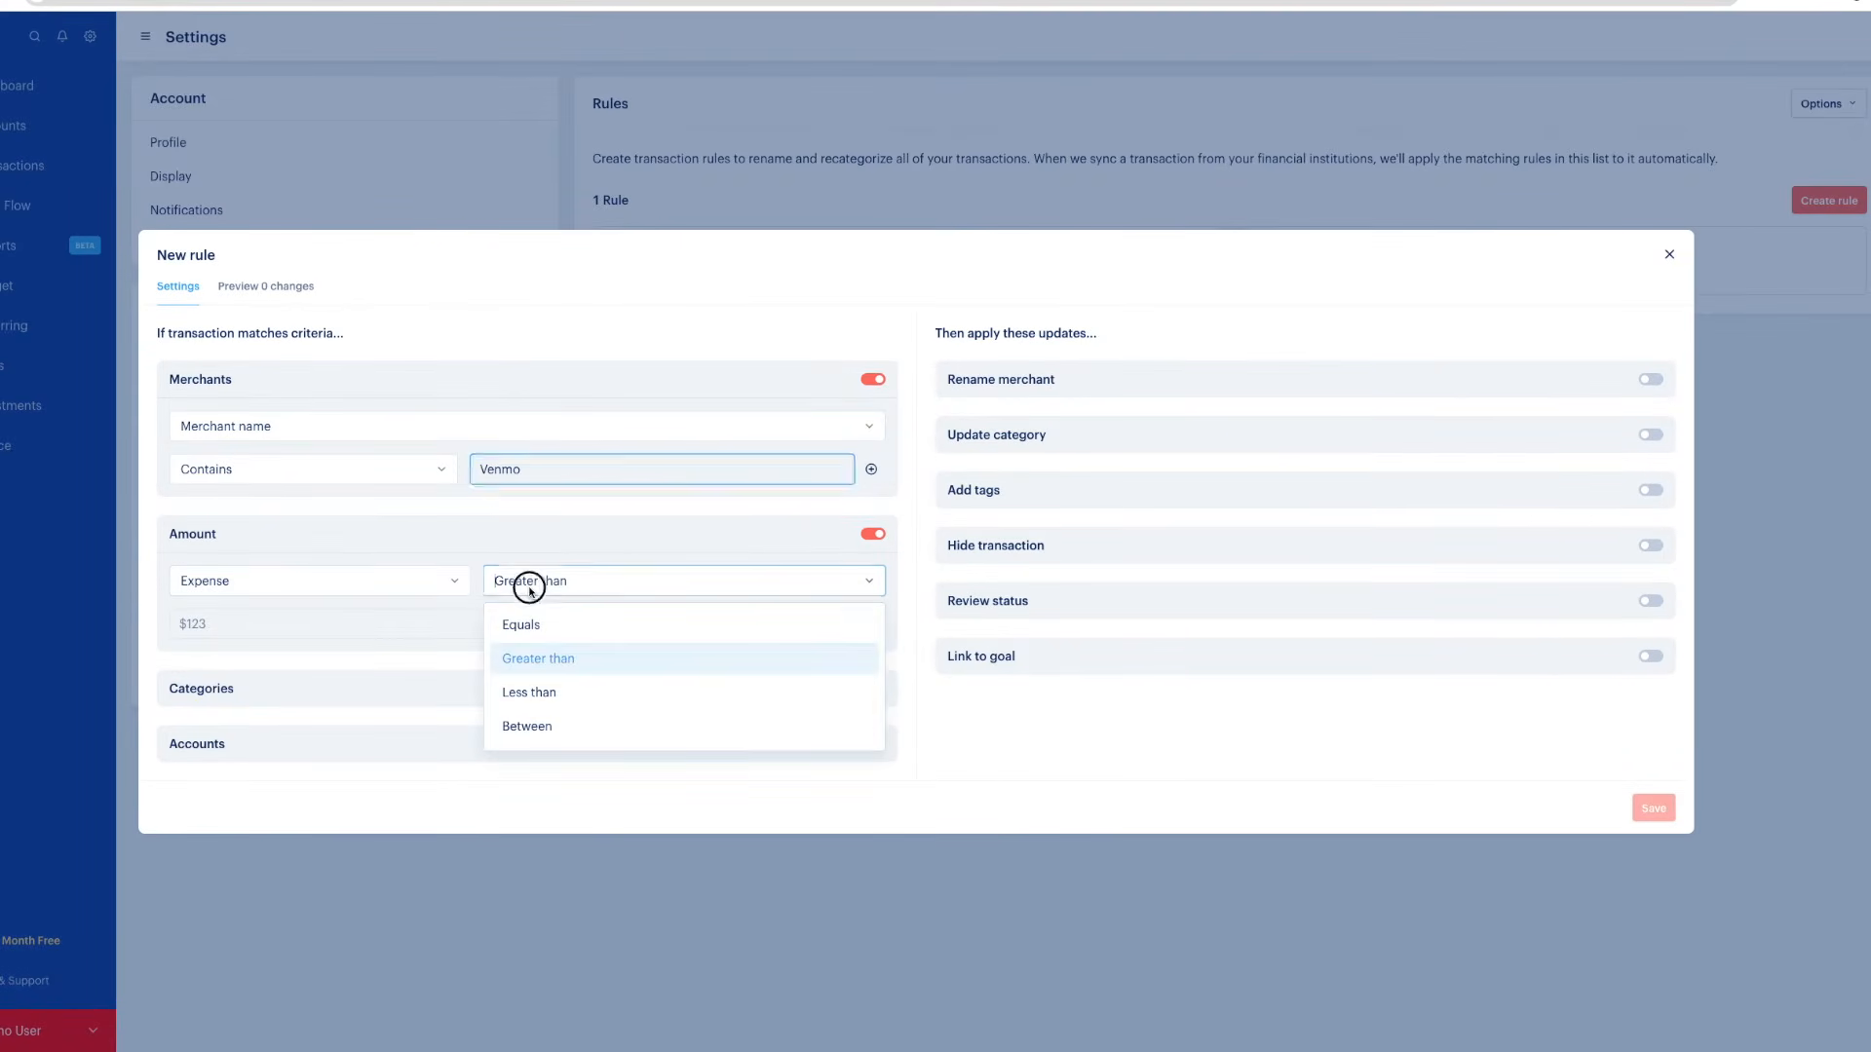
pyautogui.click(524, 625)
pyautogui.click(459, 619)
pyautogui.write('125')
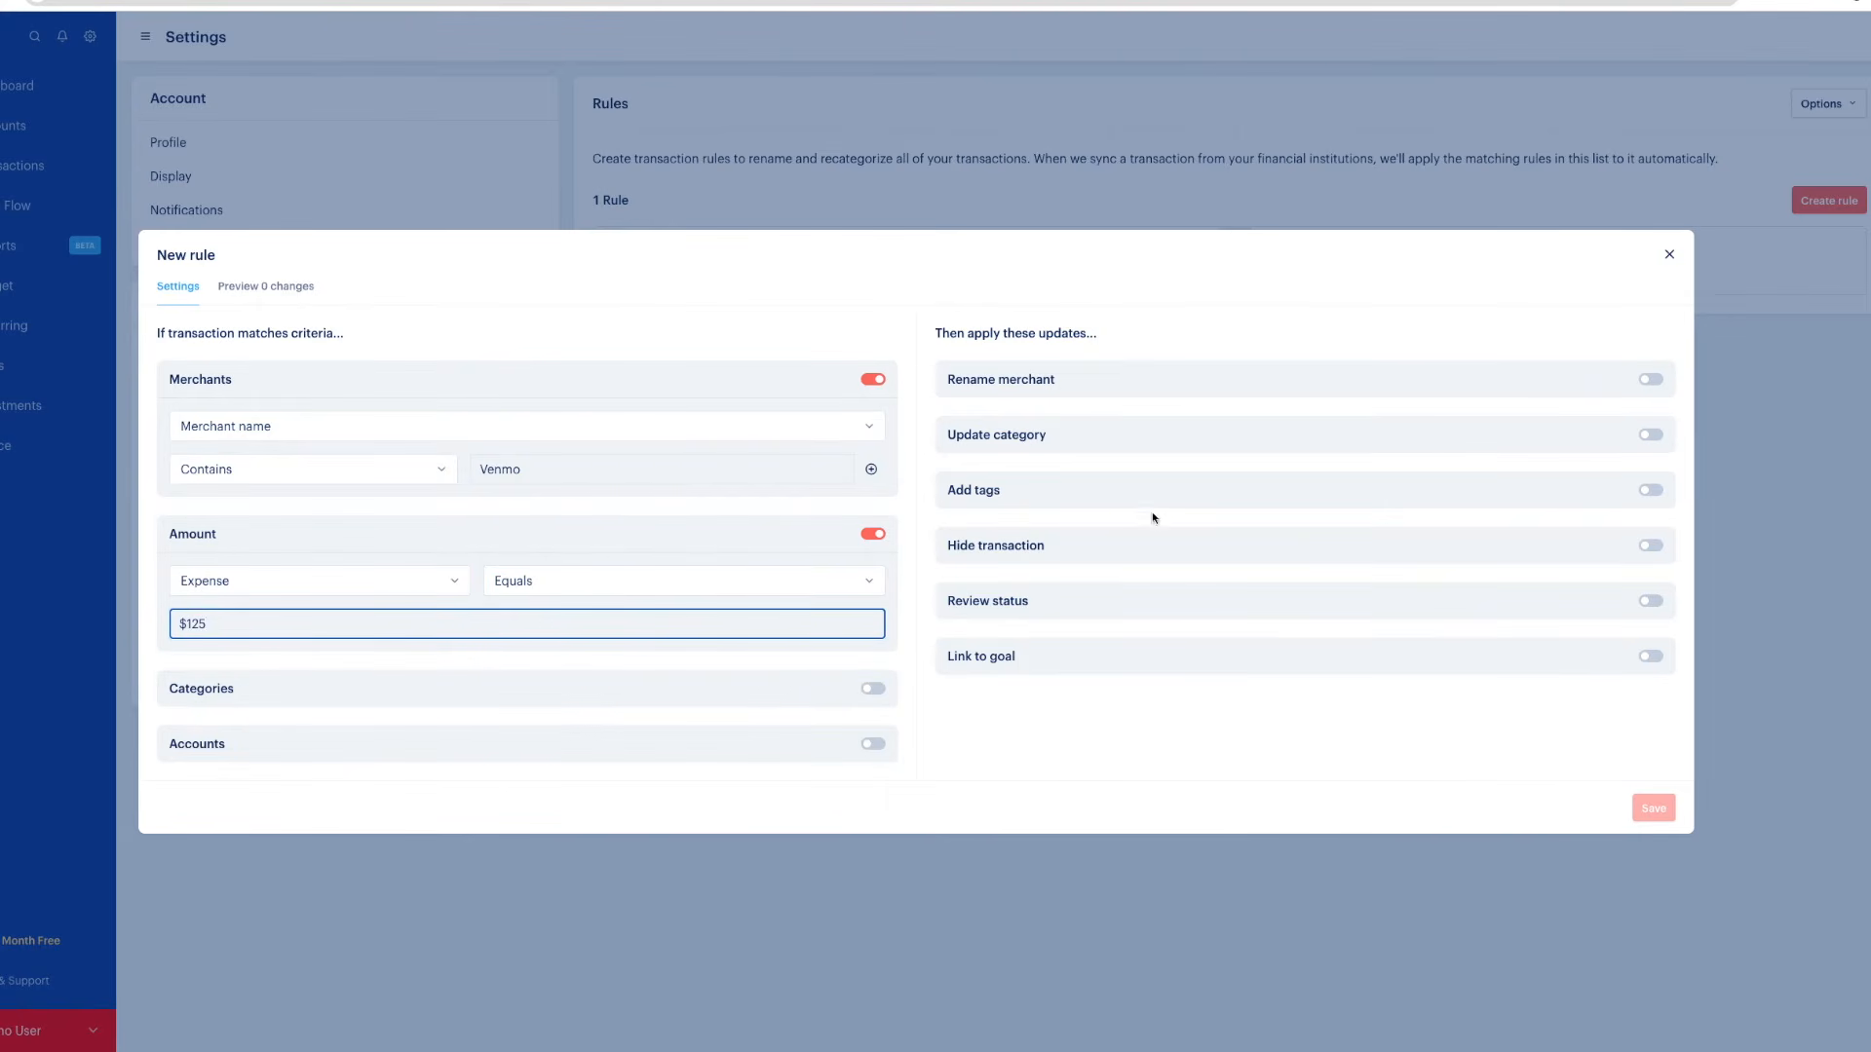
# Have the Venmo rule update the category to Kids Extracurriculars, and save the rule
pyautogui.click(1121, 441)
pyautogui.click(1182, 485)
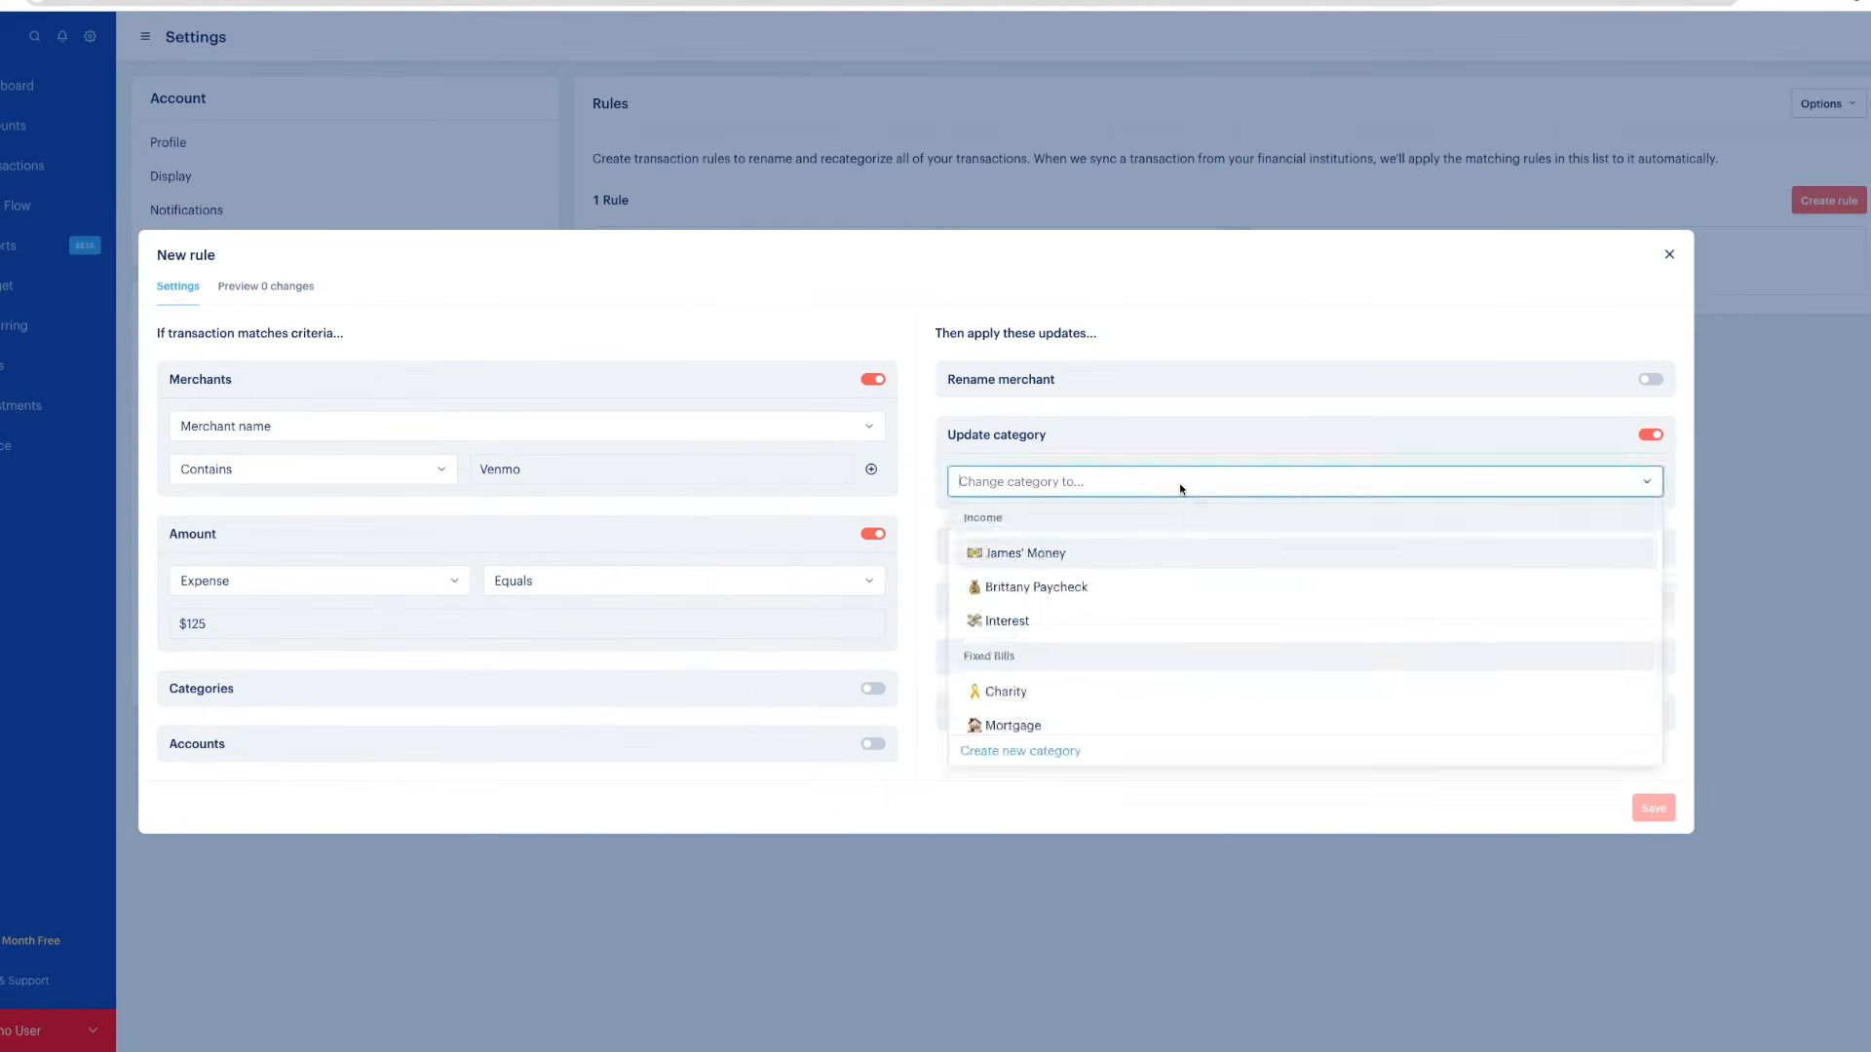
pyautogui.scroll(-10, 1246, 626)
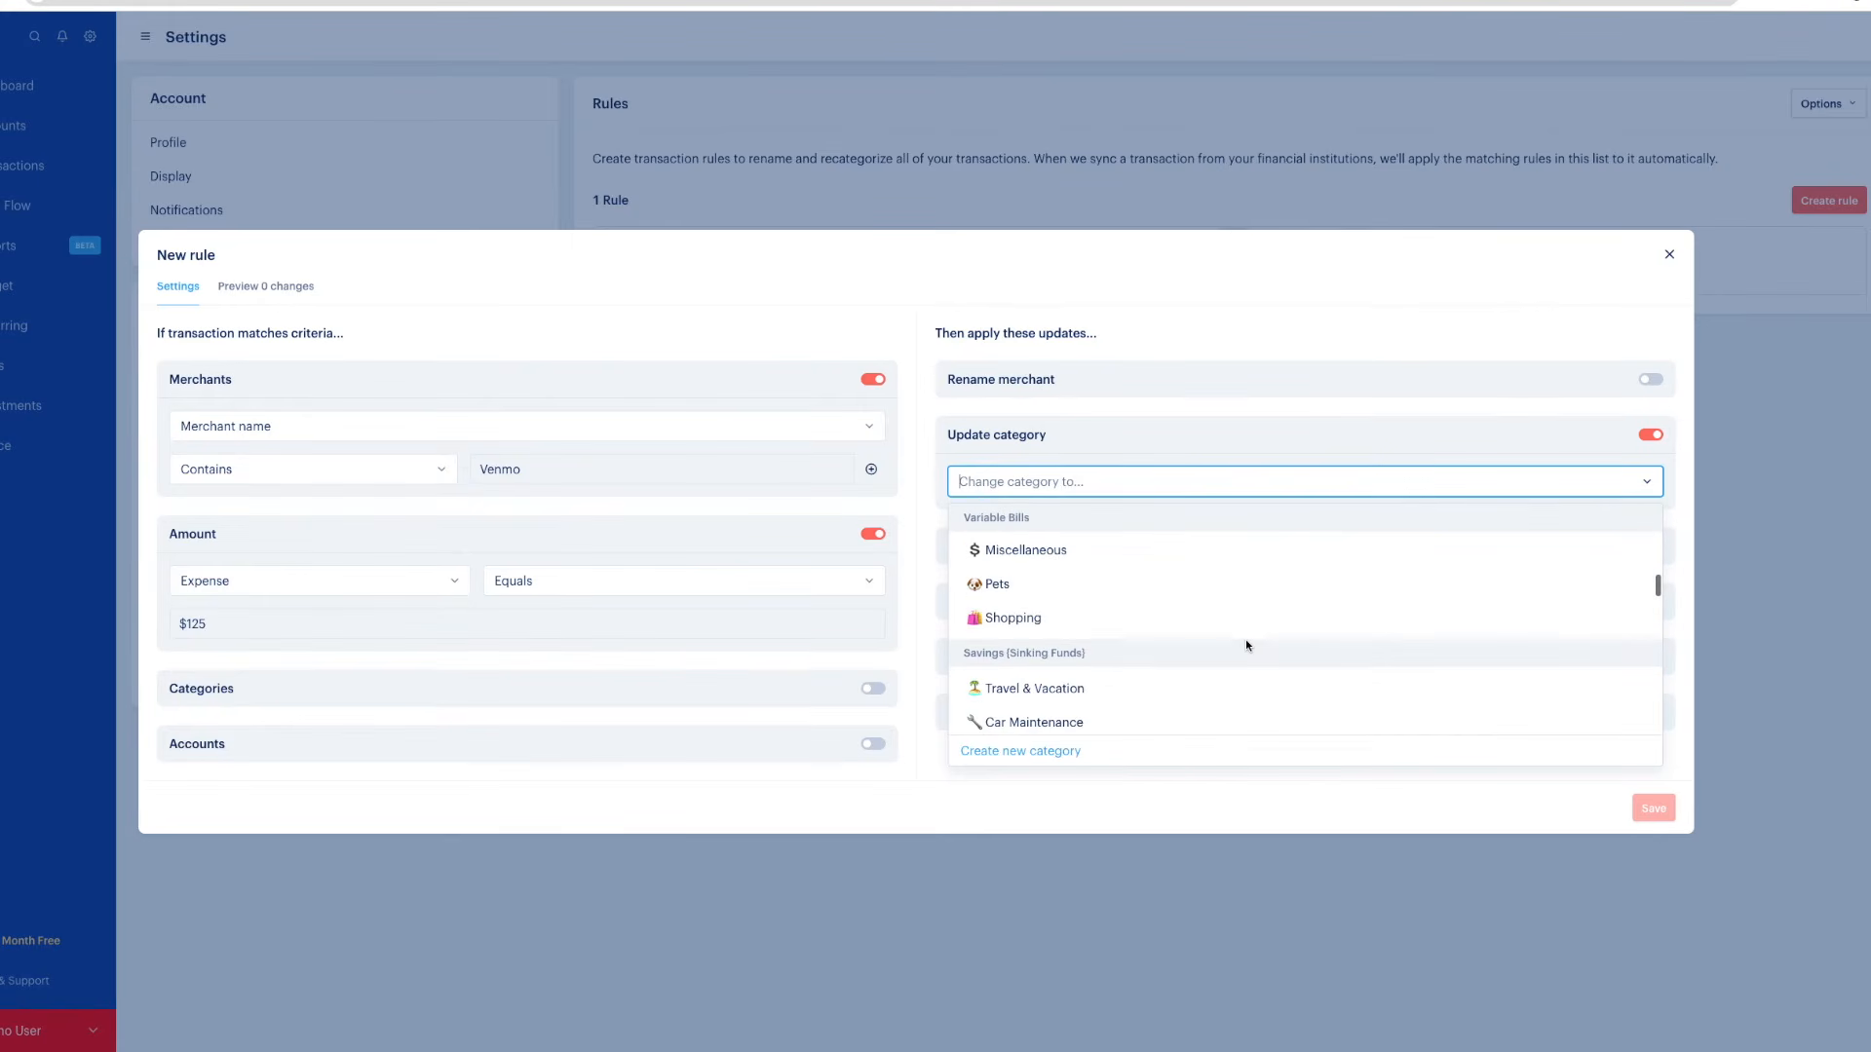
pyautogui.scroll(-5, 1245, 639)
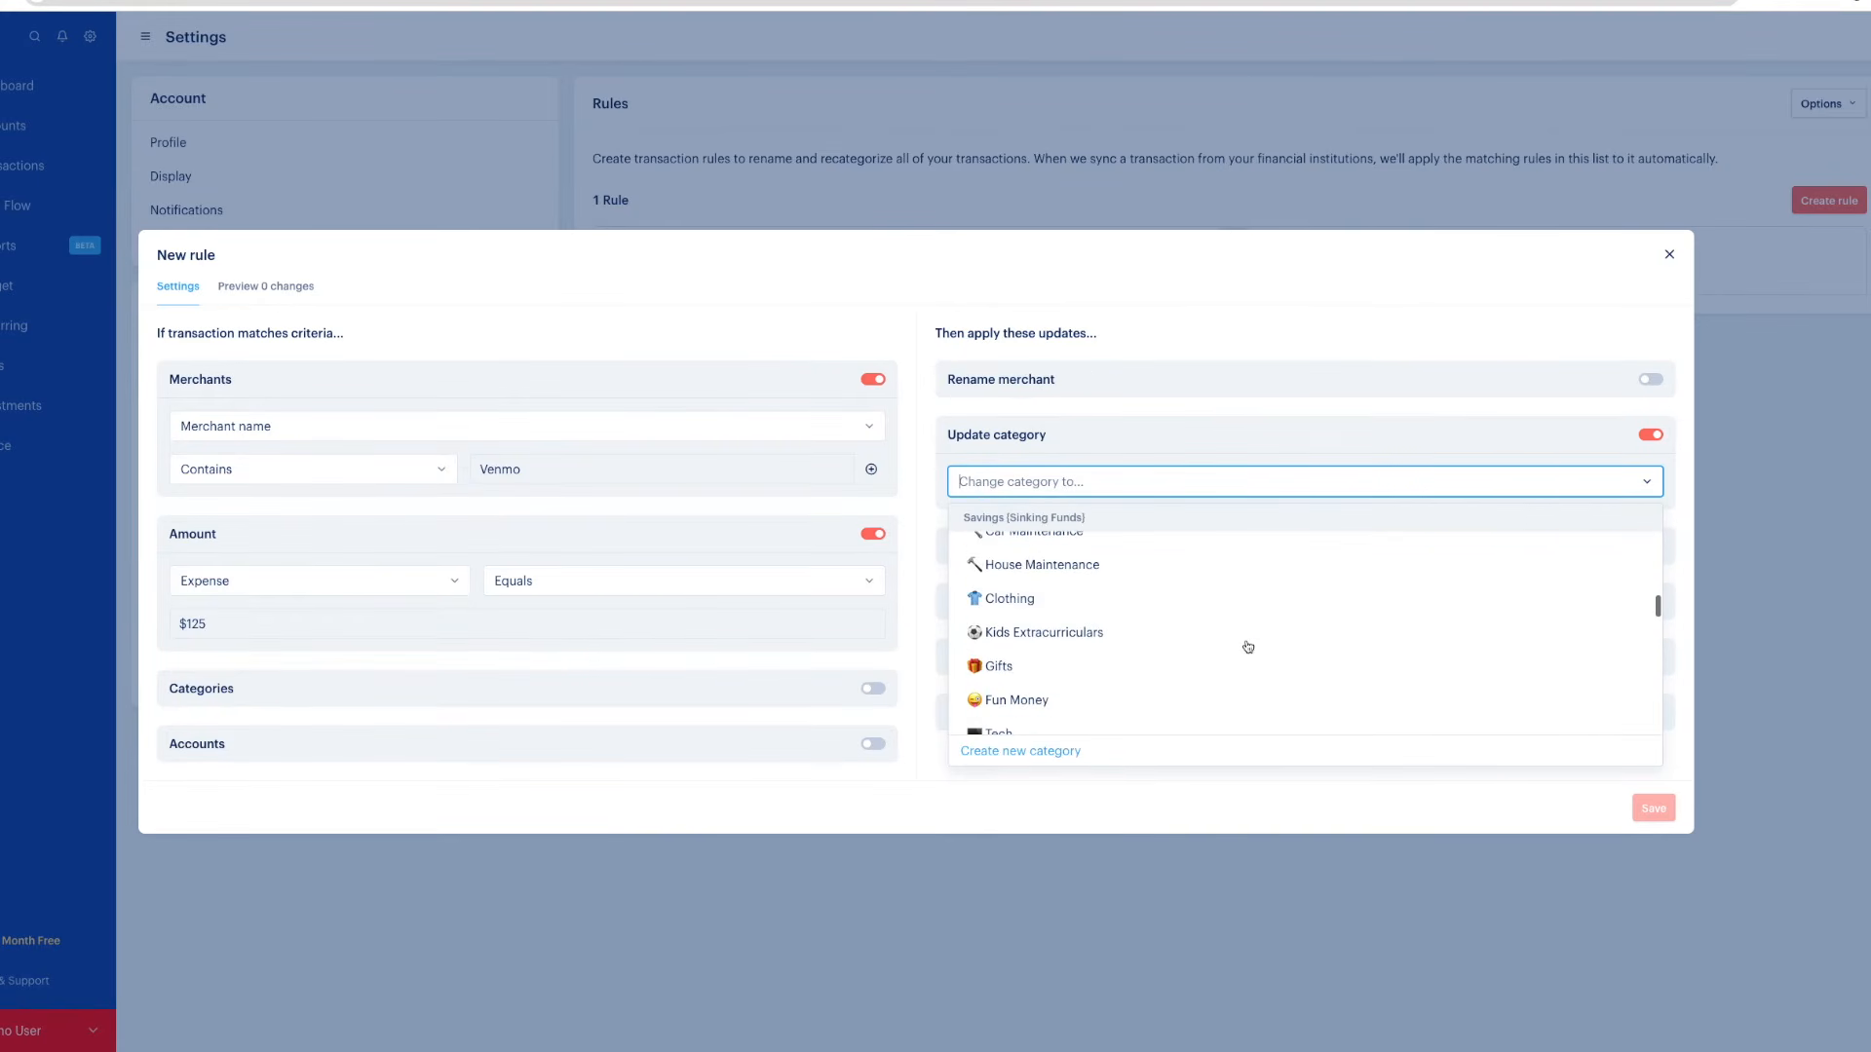
pyautogui.click(1109, 624)
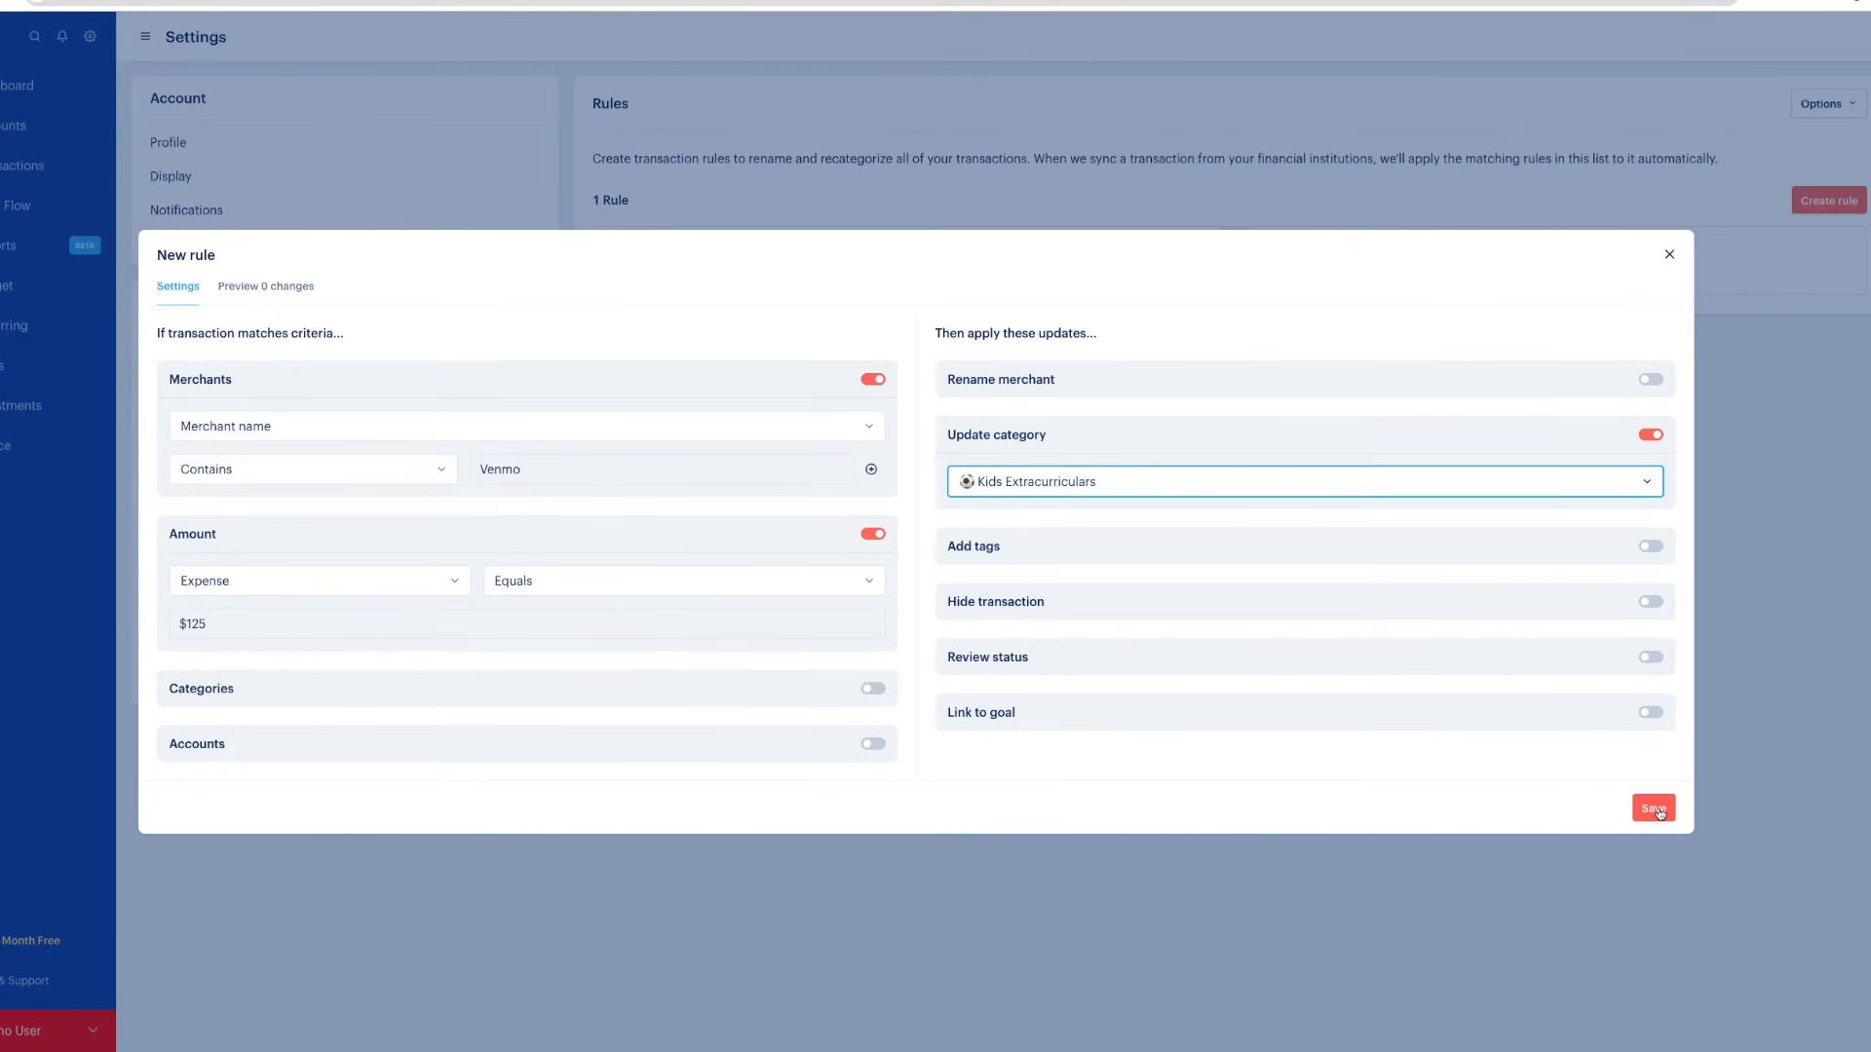
pyautogui.click(1654, 809)
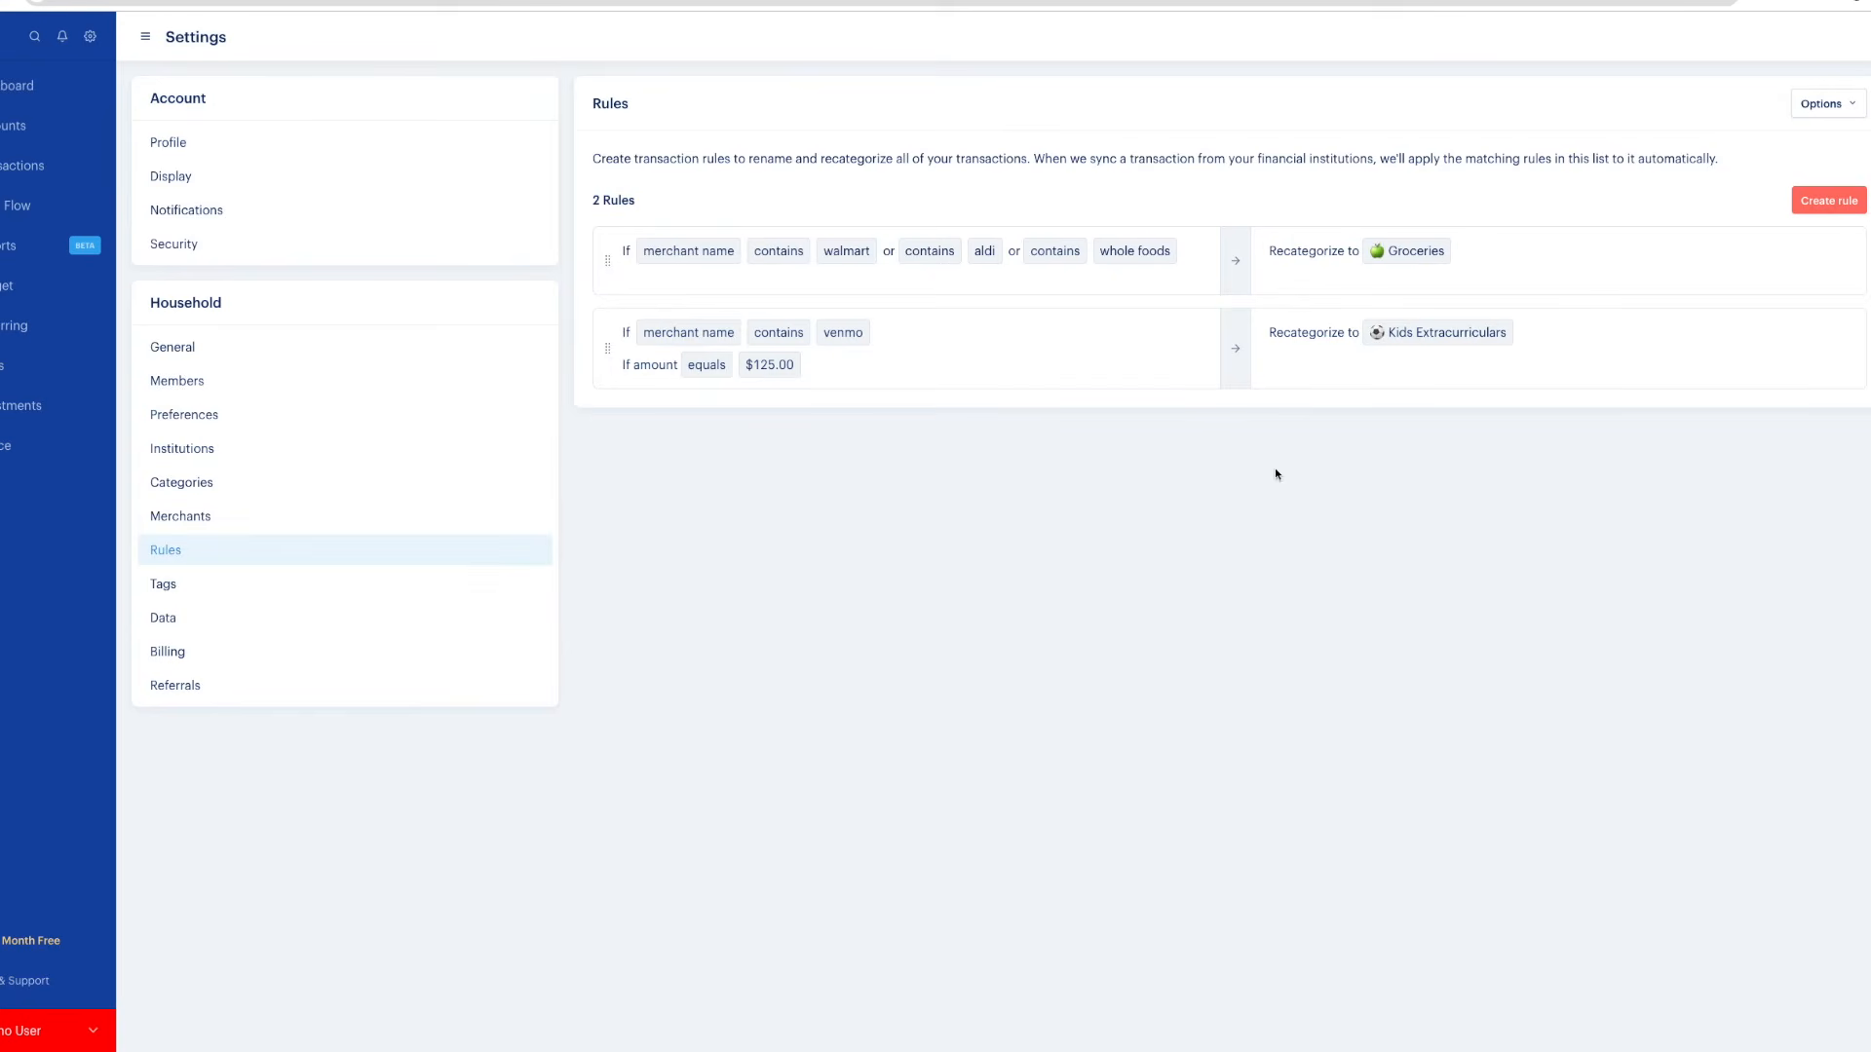
# Start another new rule that matches transactions in the Shopping category
pyautogui.click(1829, 200)
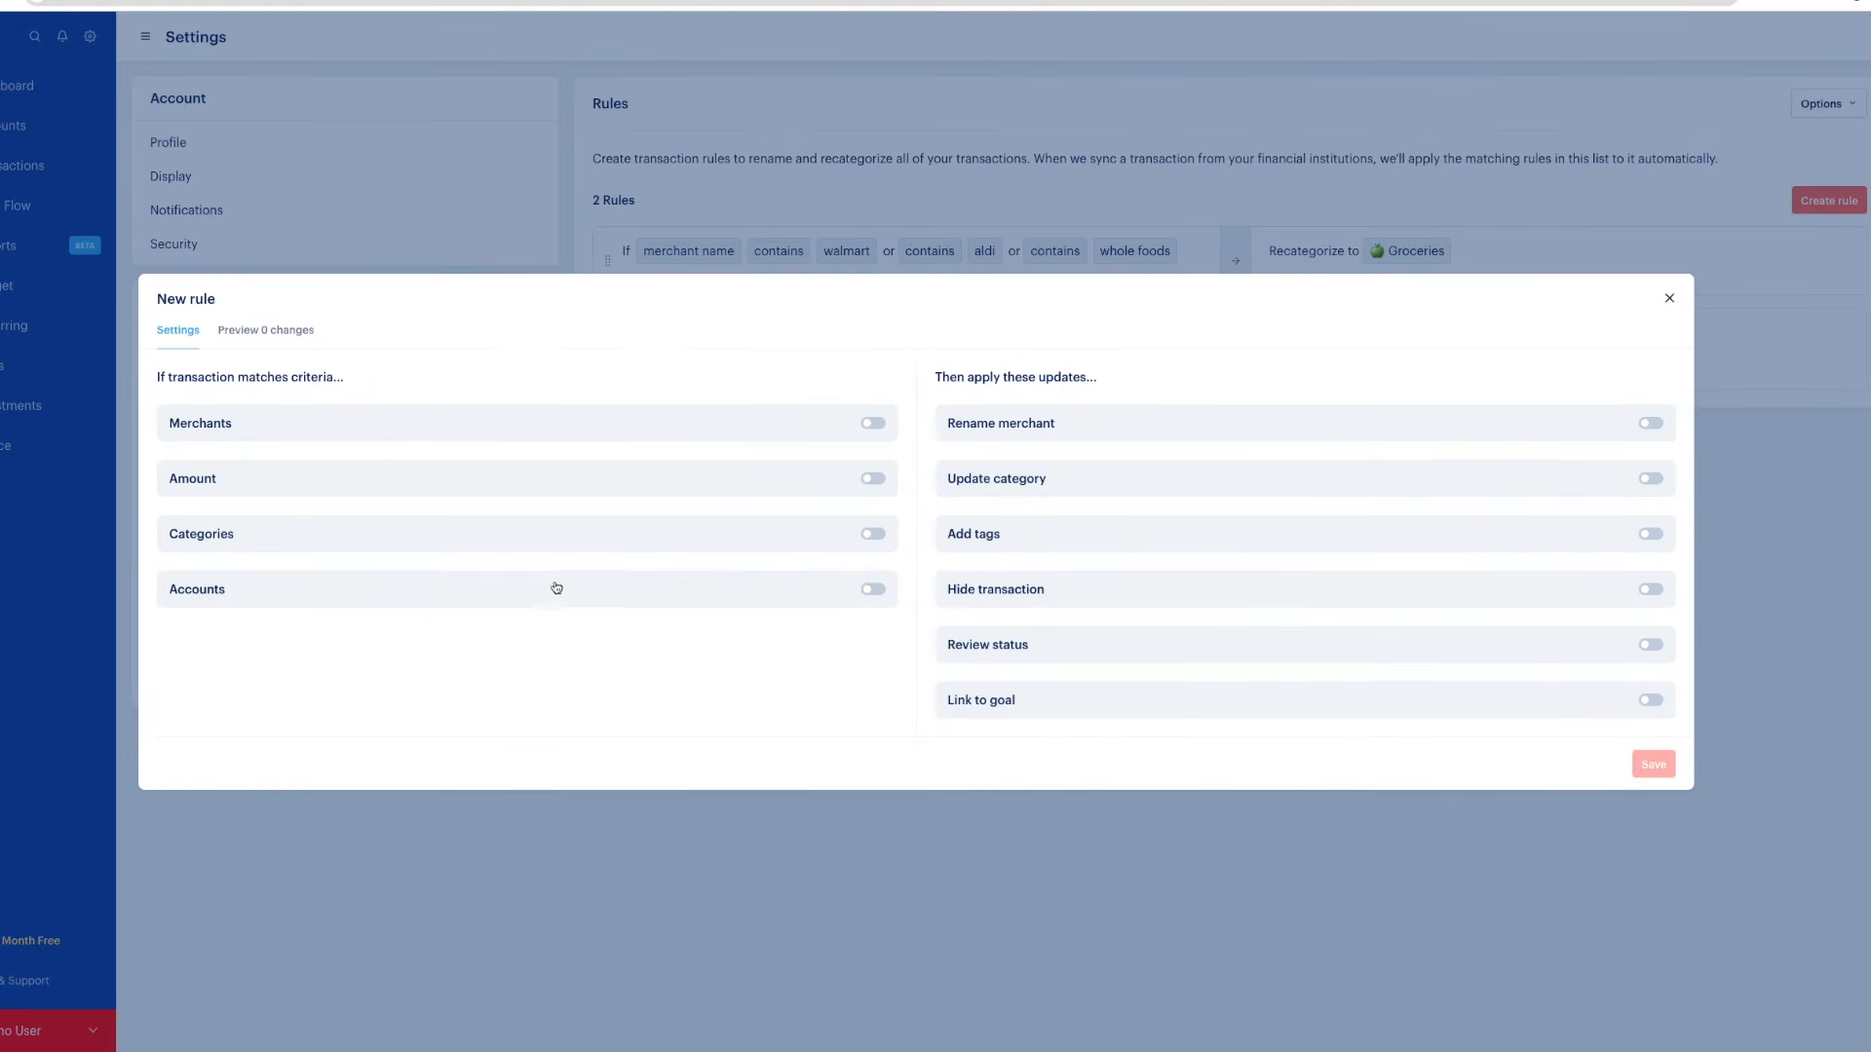
pyautogui.click(872, 536)
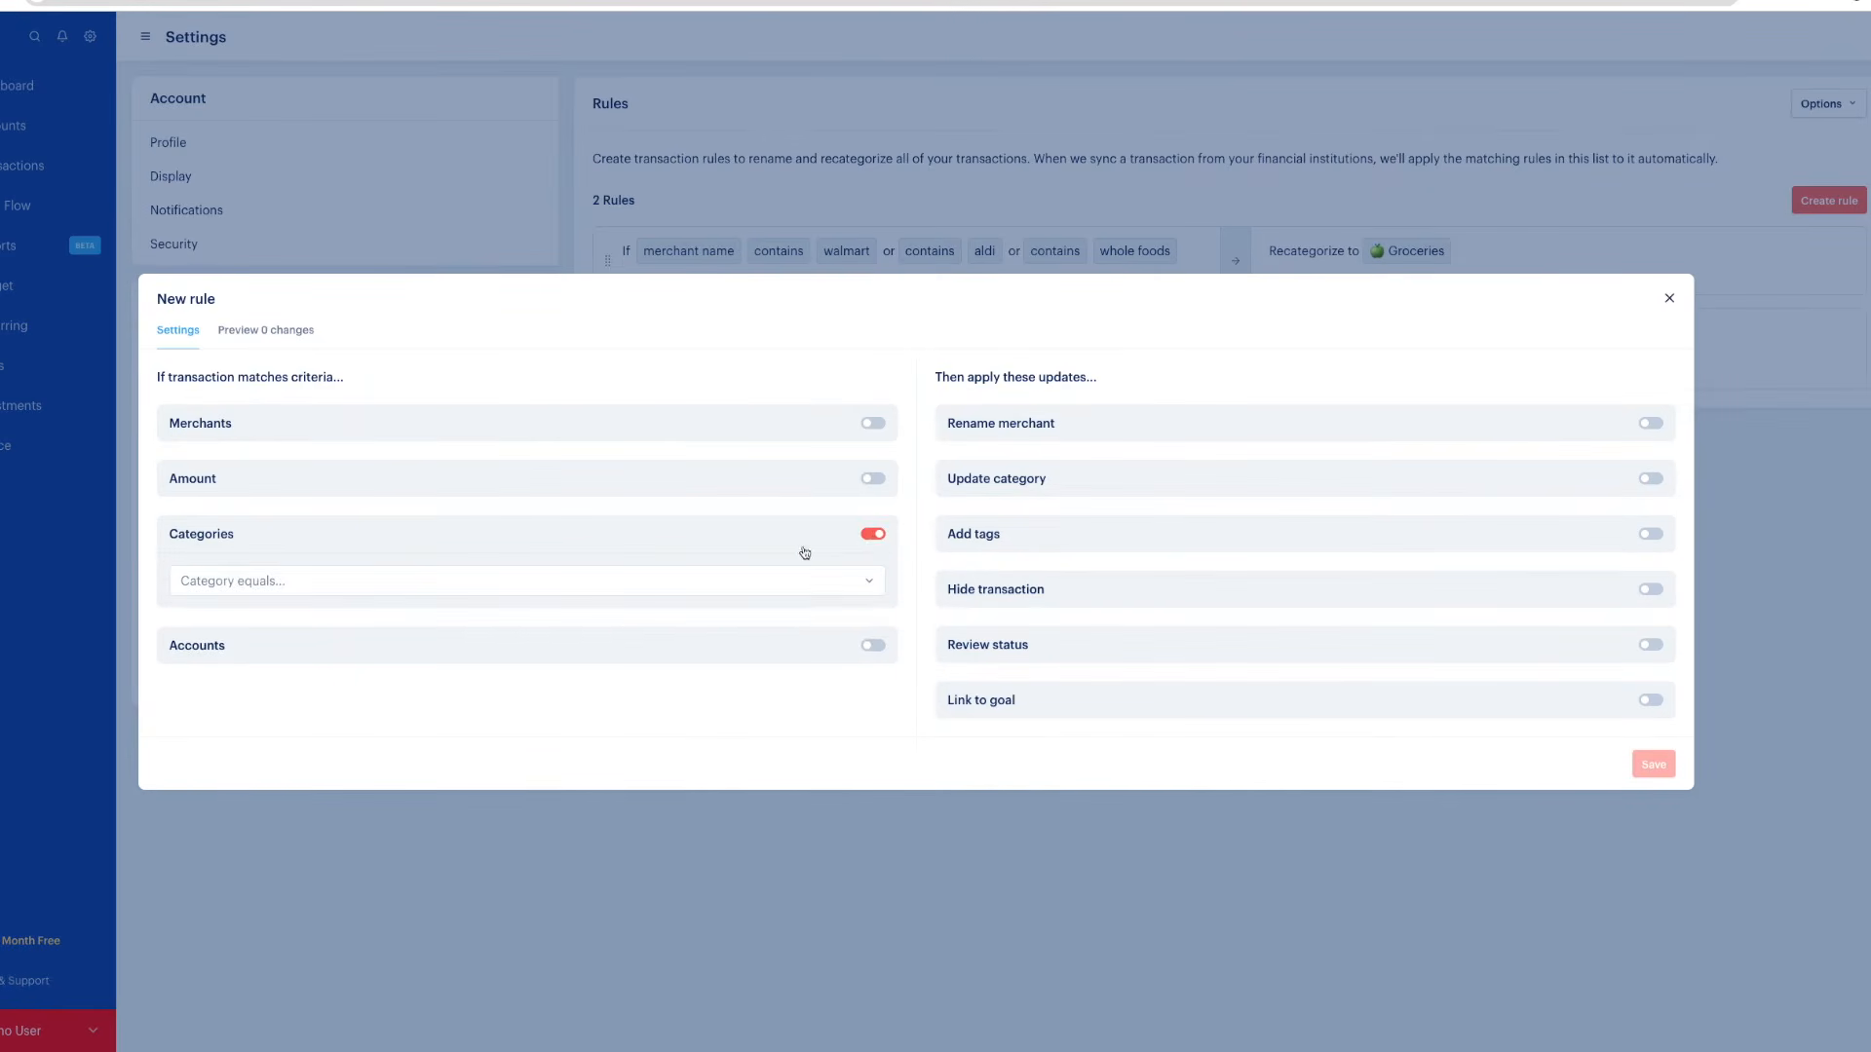
pyautogui.click(794, 589)
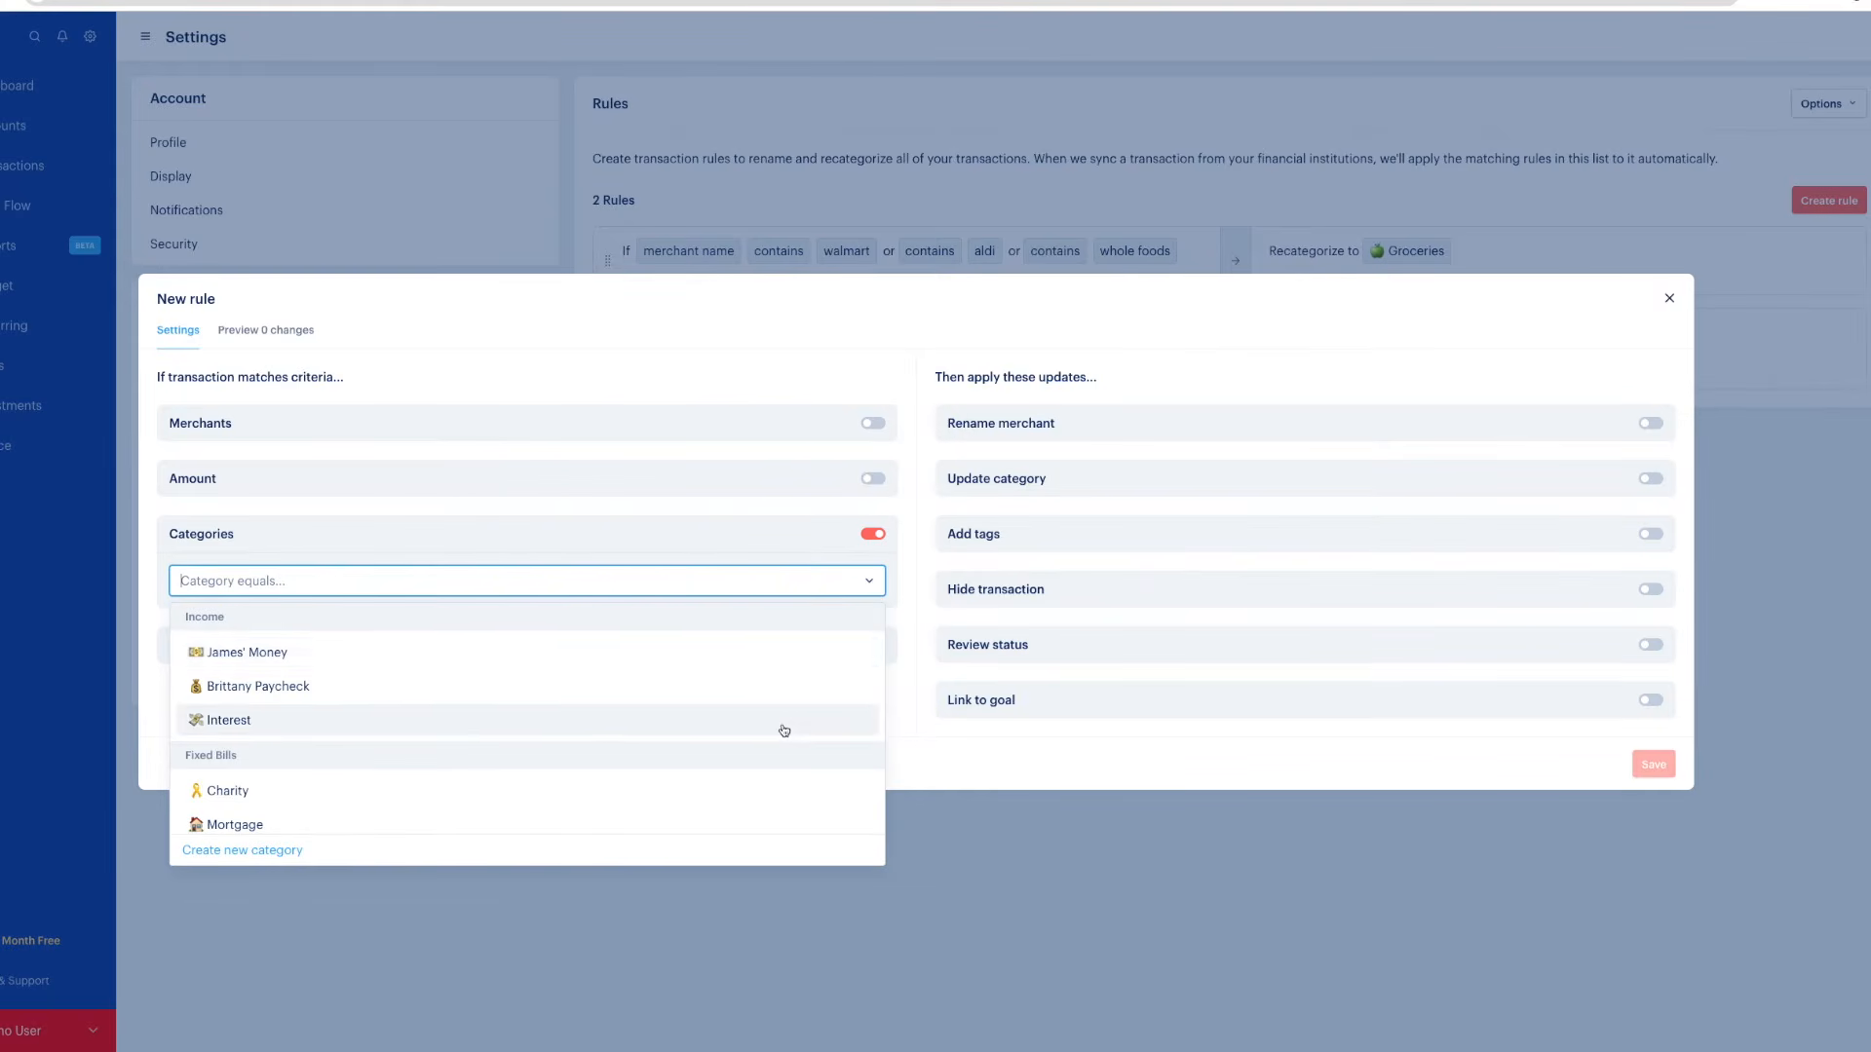
pyautogui.scroll(-5, 784, 731)
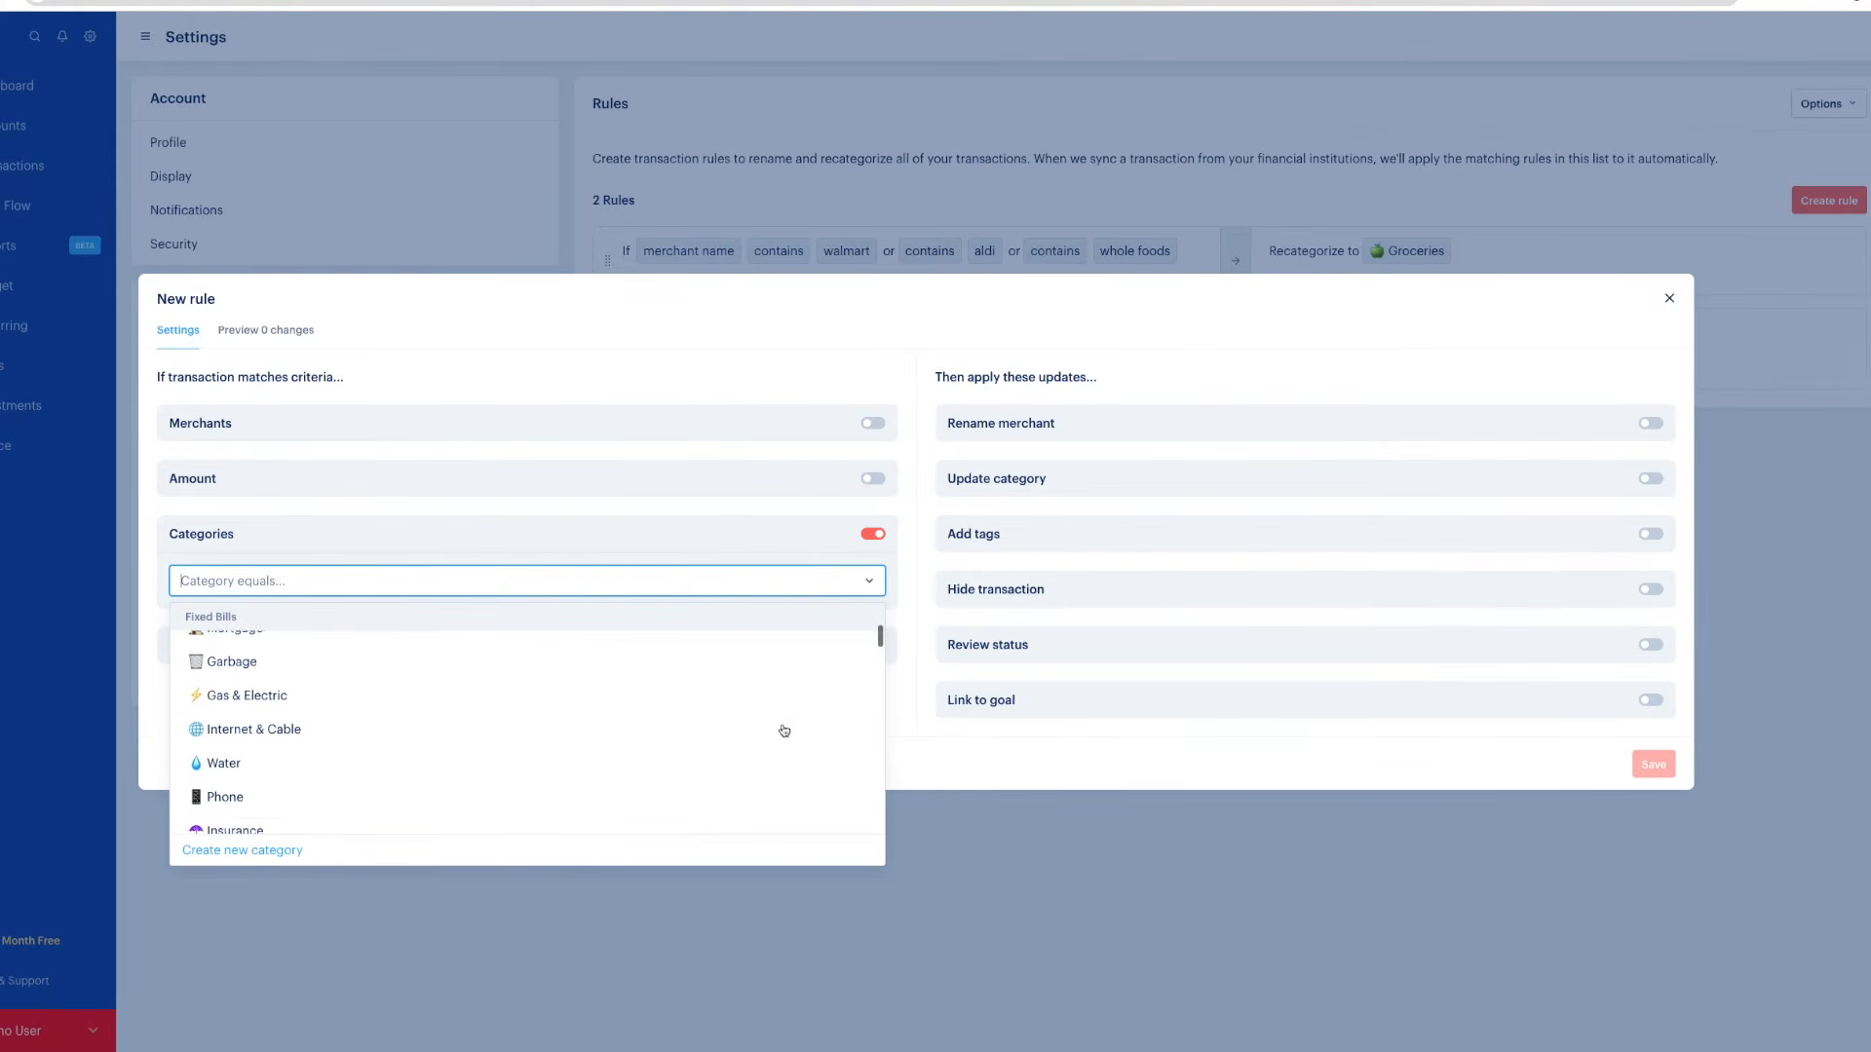
pyautogui.scroll(-6, 784, 730)
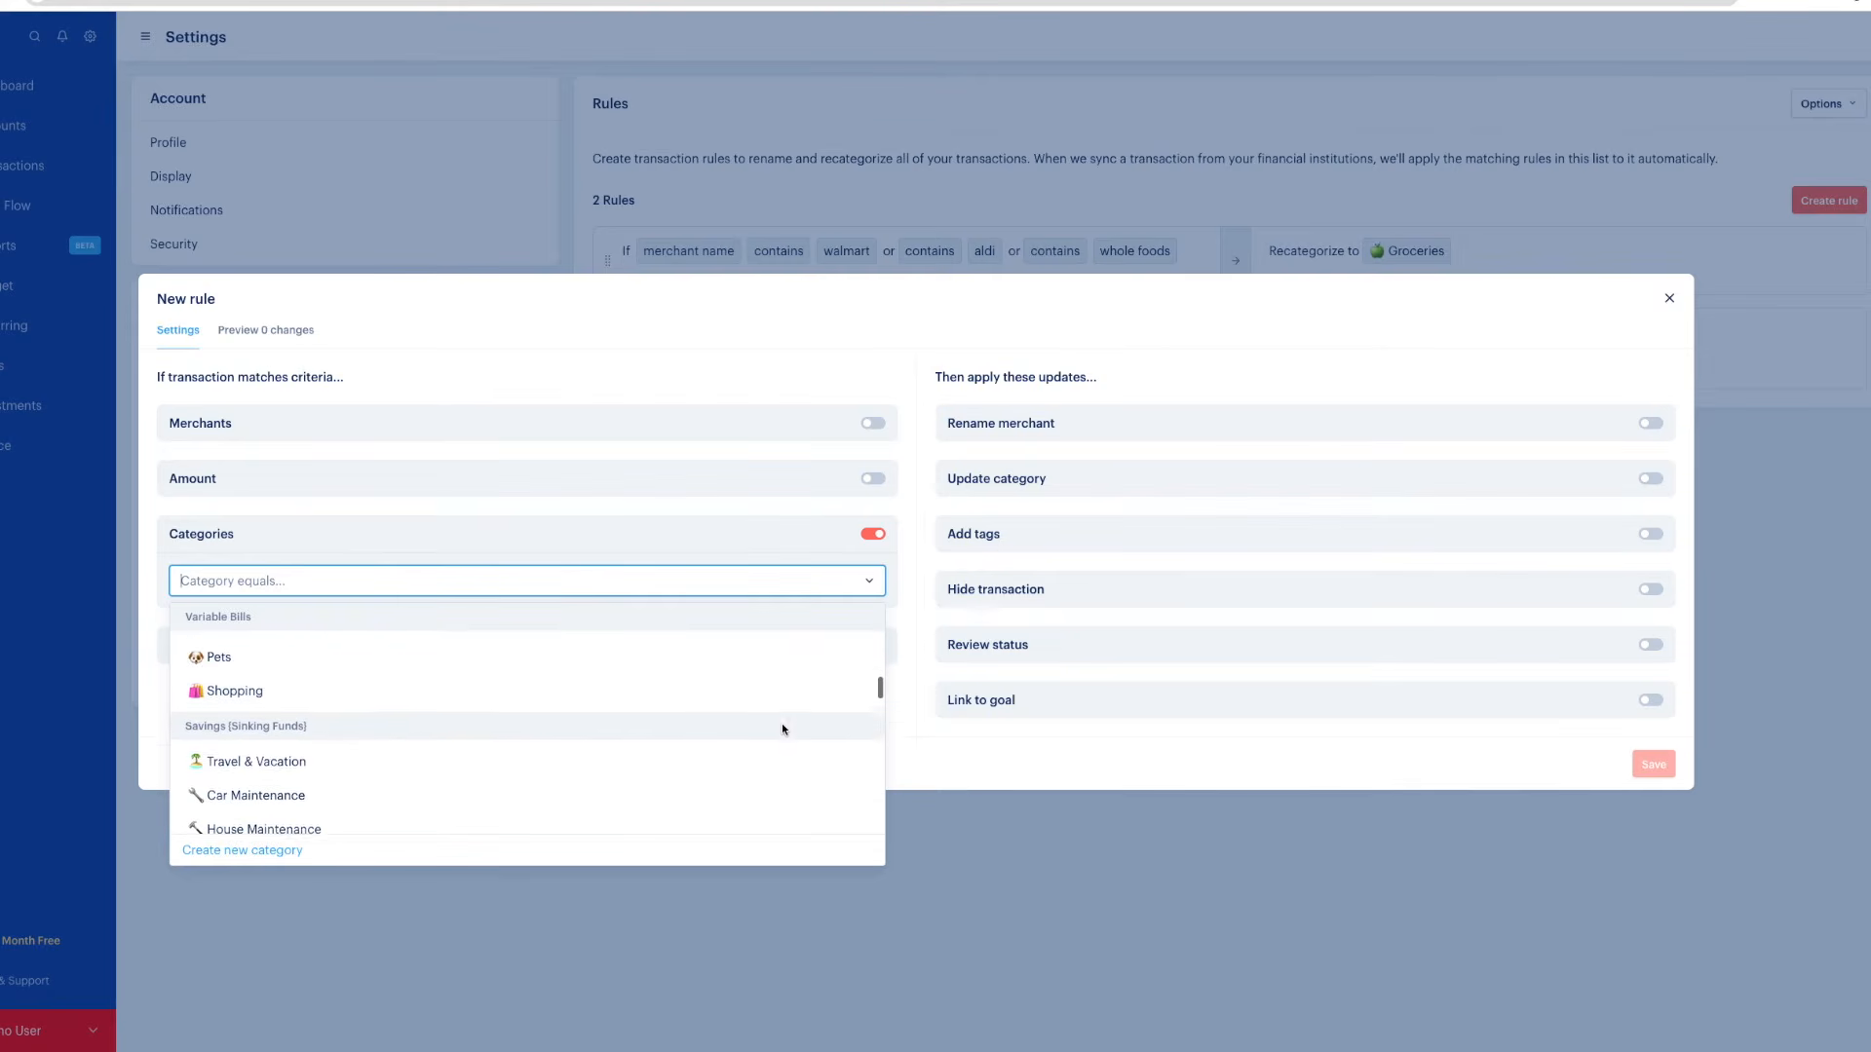
pyautogui.click(583, 691)
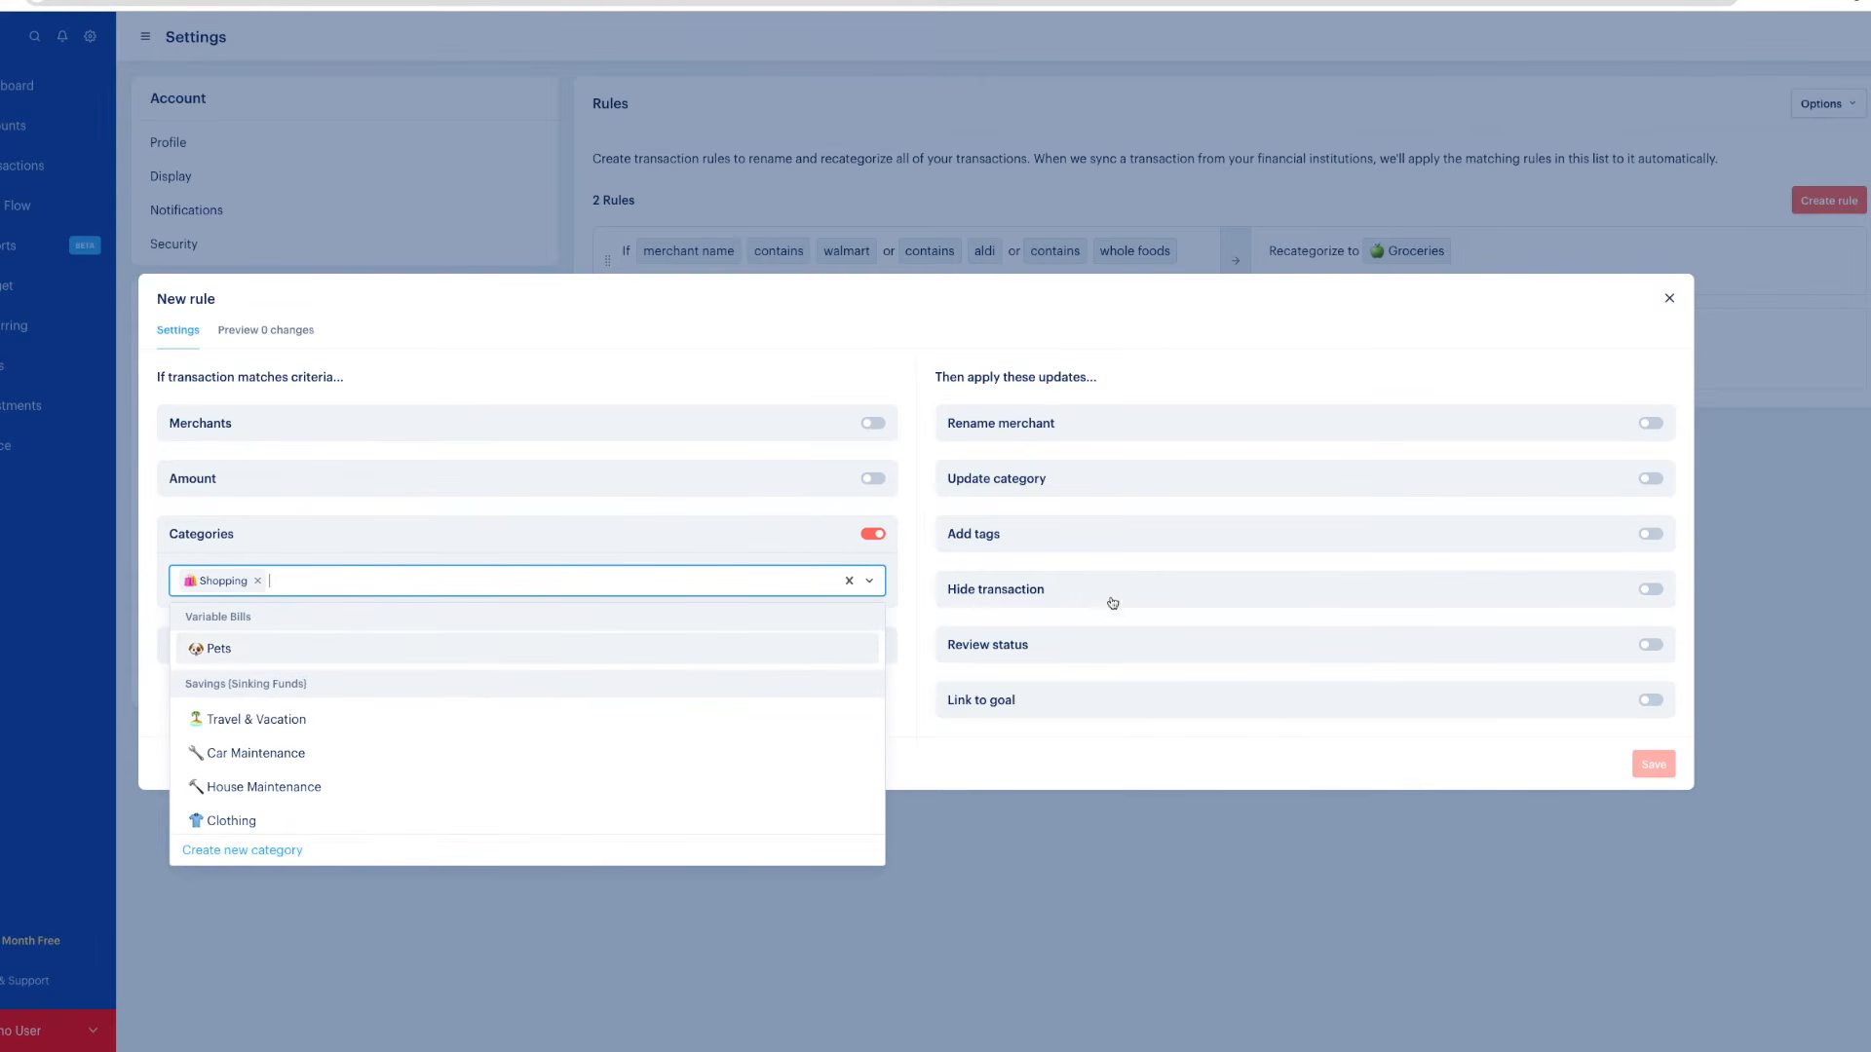
pyautogui.click(1116, 649)
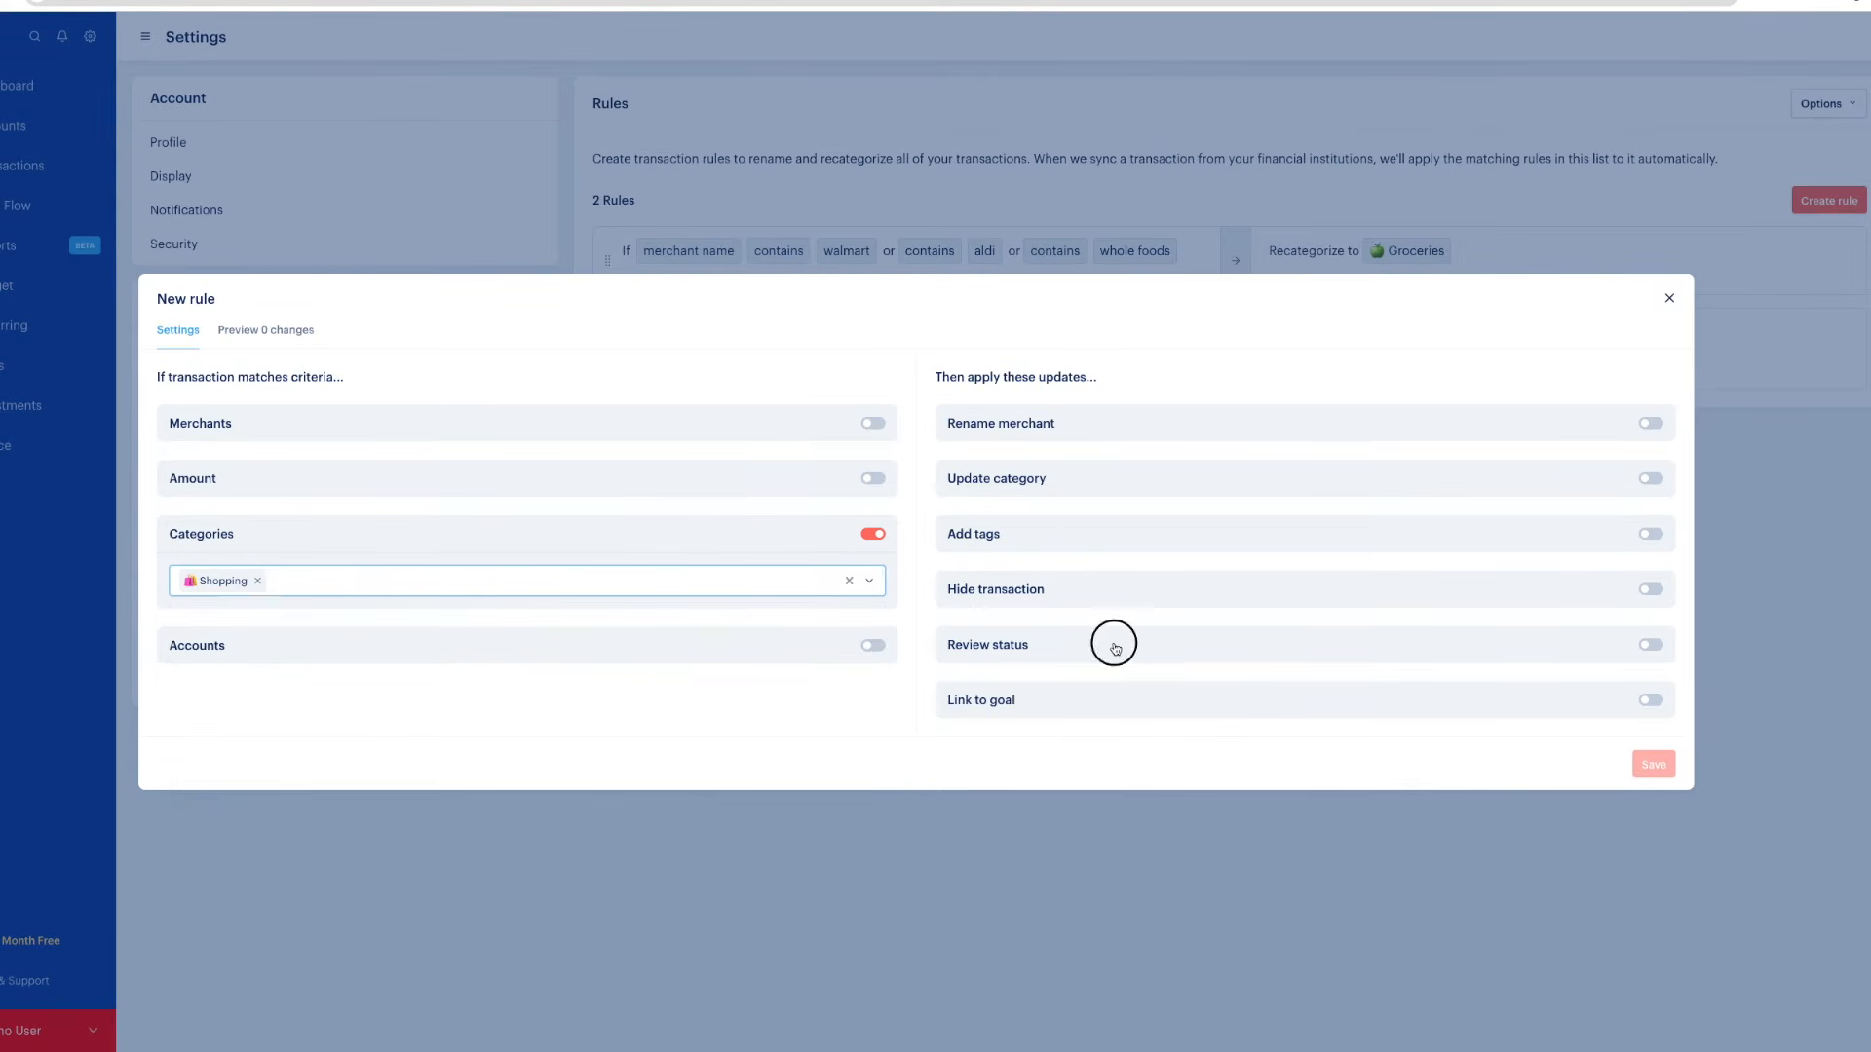
# Have the new rule set the review status to Needs review, by Demo User
pyautogui.click(1111, 641)
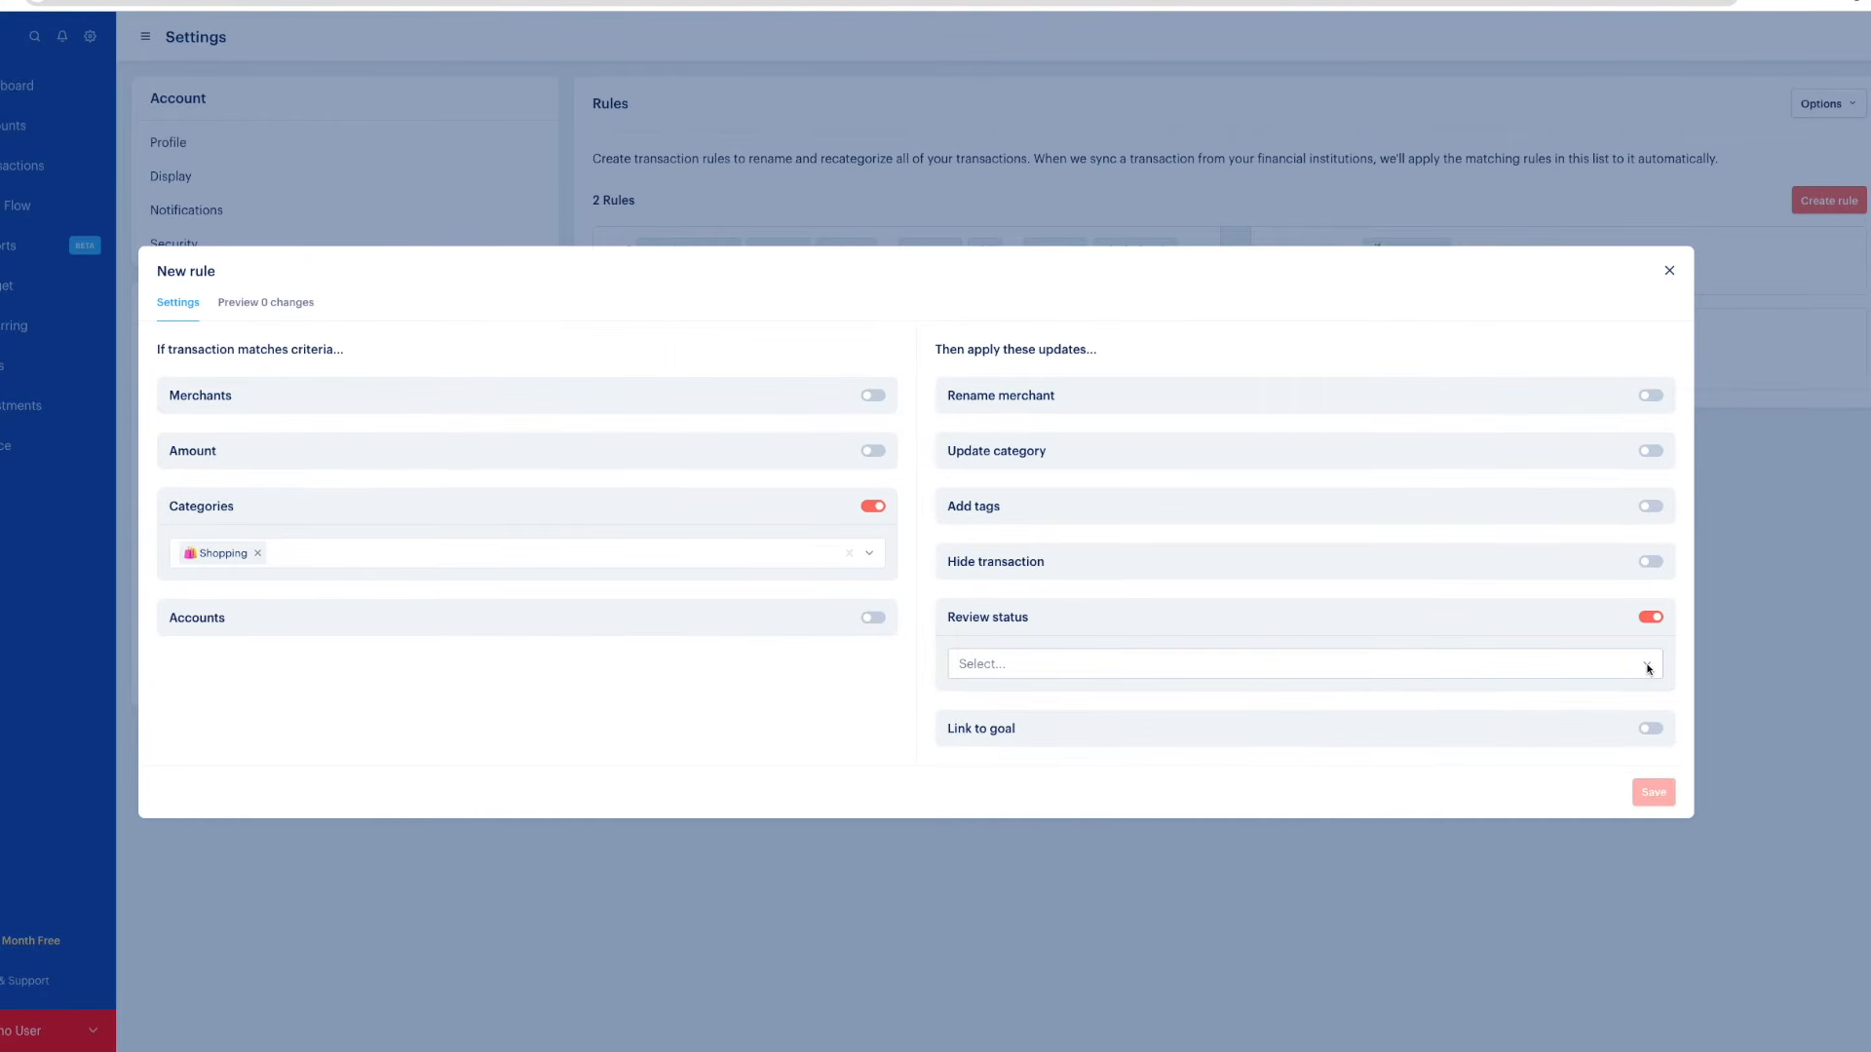
pyautogui.click(1649, 669)
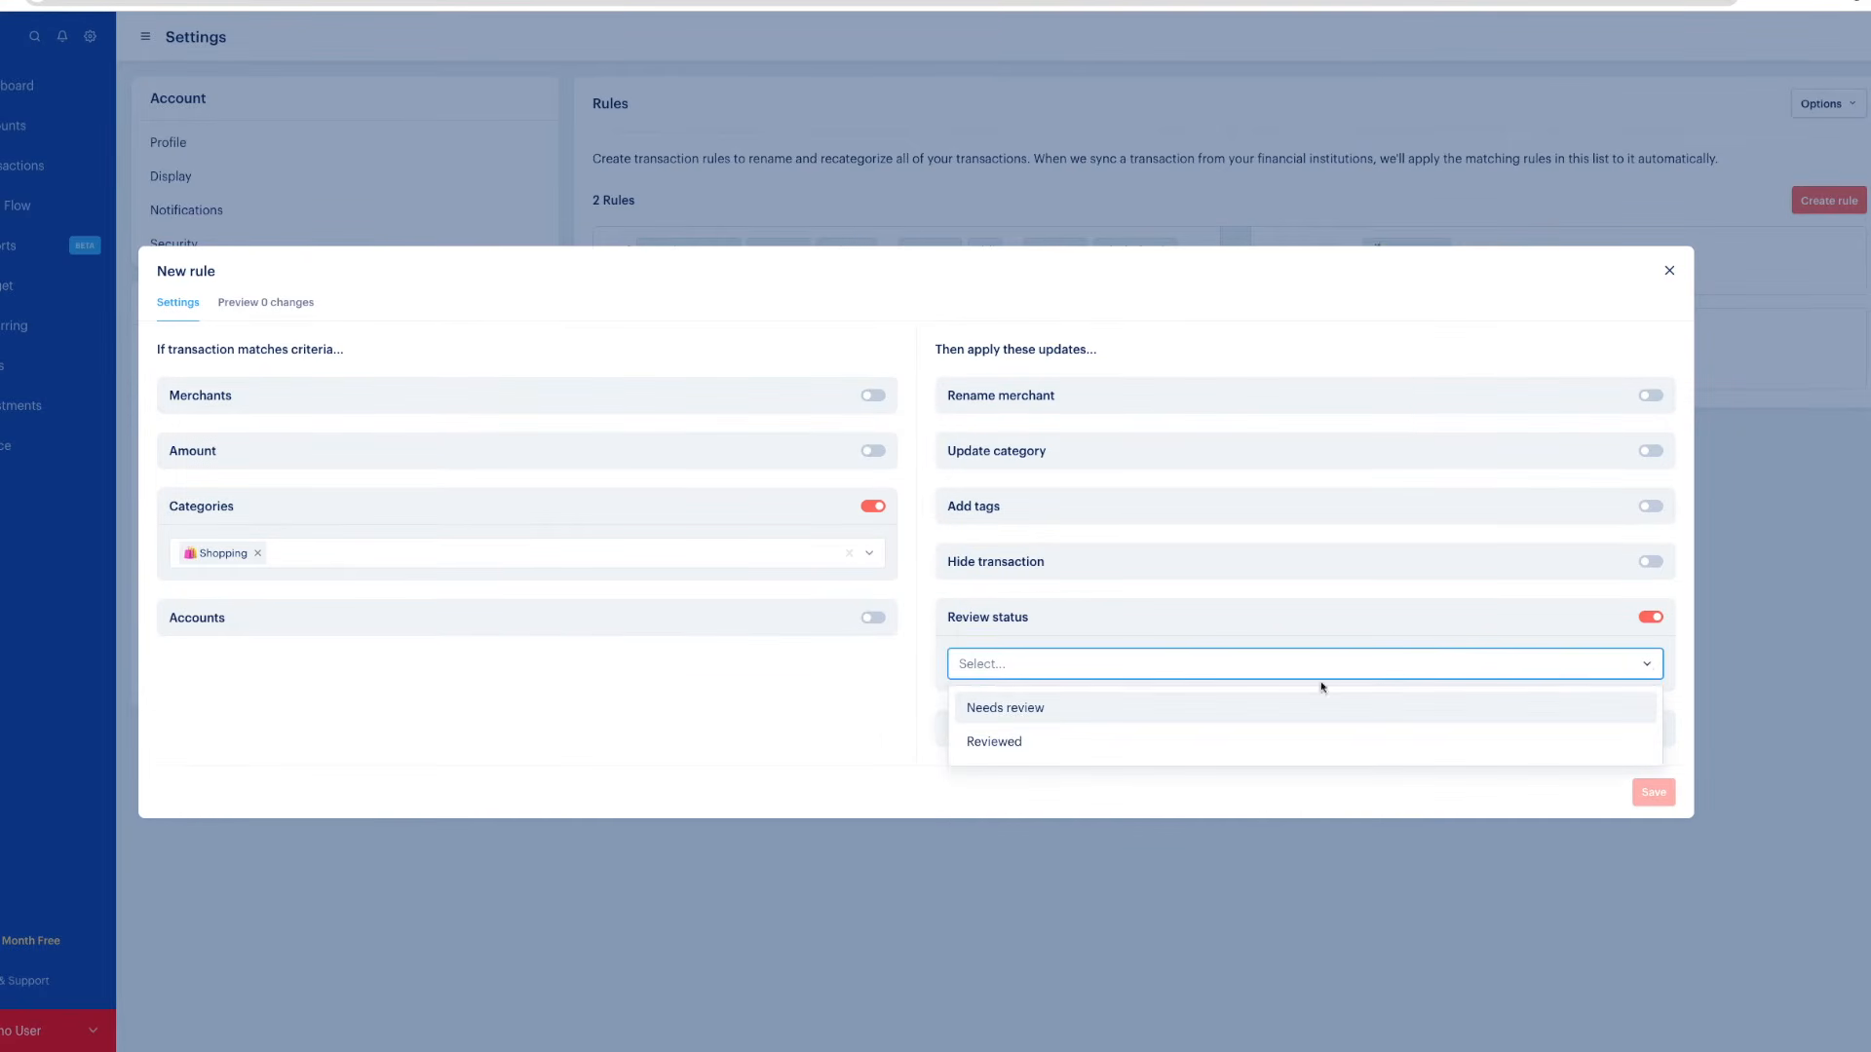
pyautogui.click(1075, 717)
pyautogui.click(1058, 689)
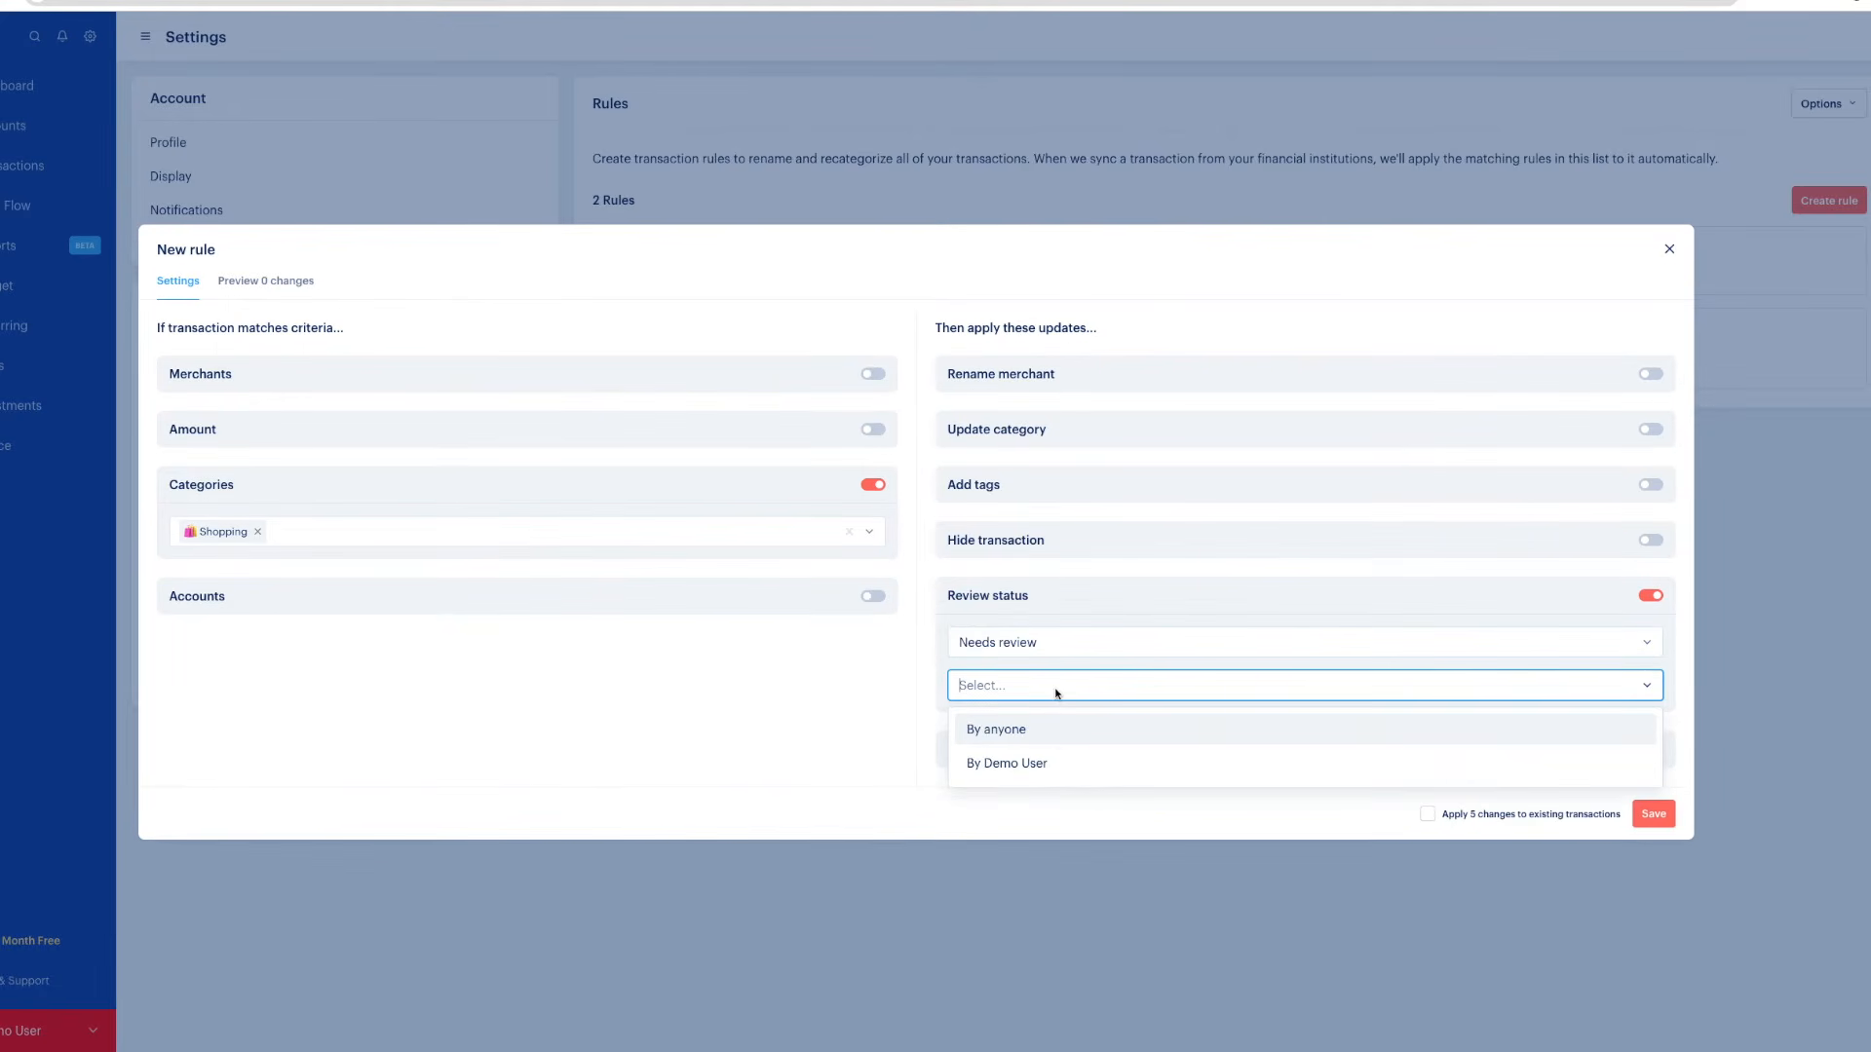
pyautogui.click(1041, 763)
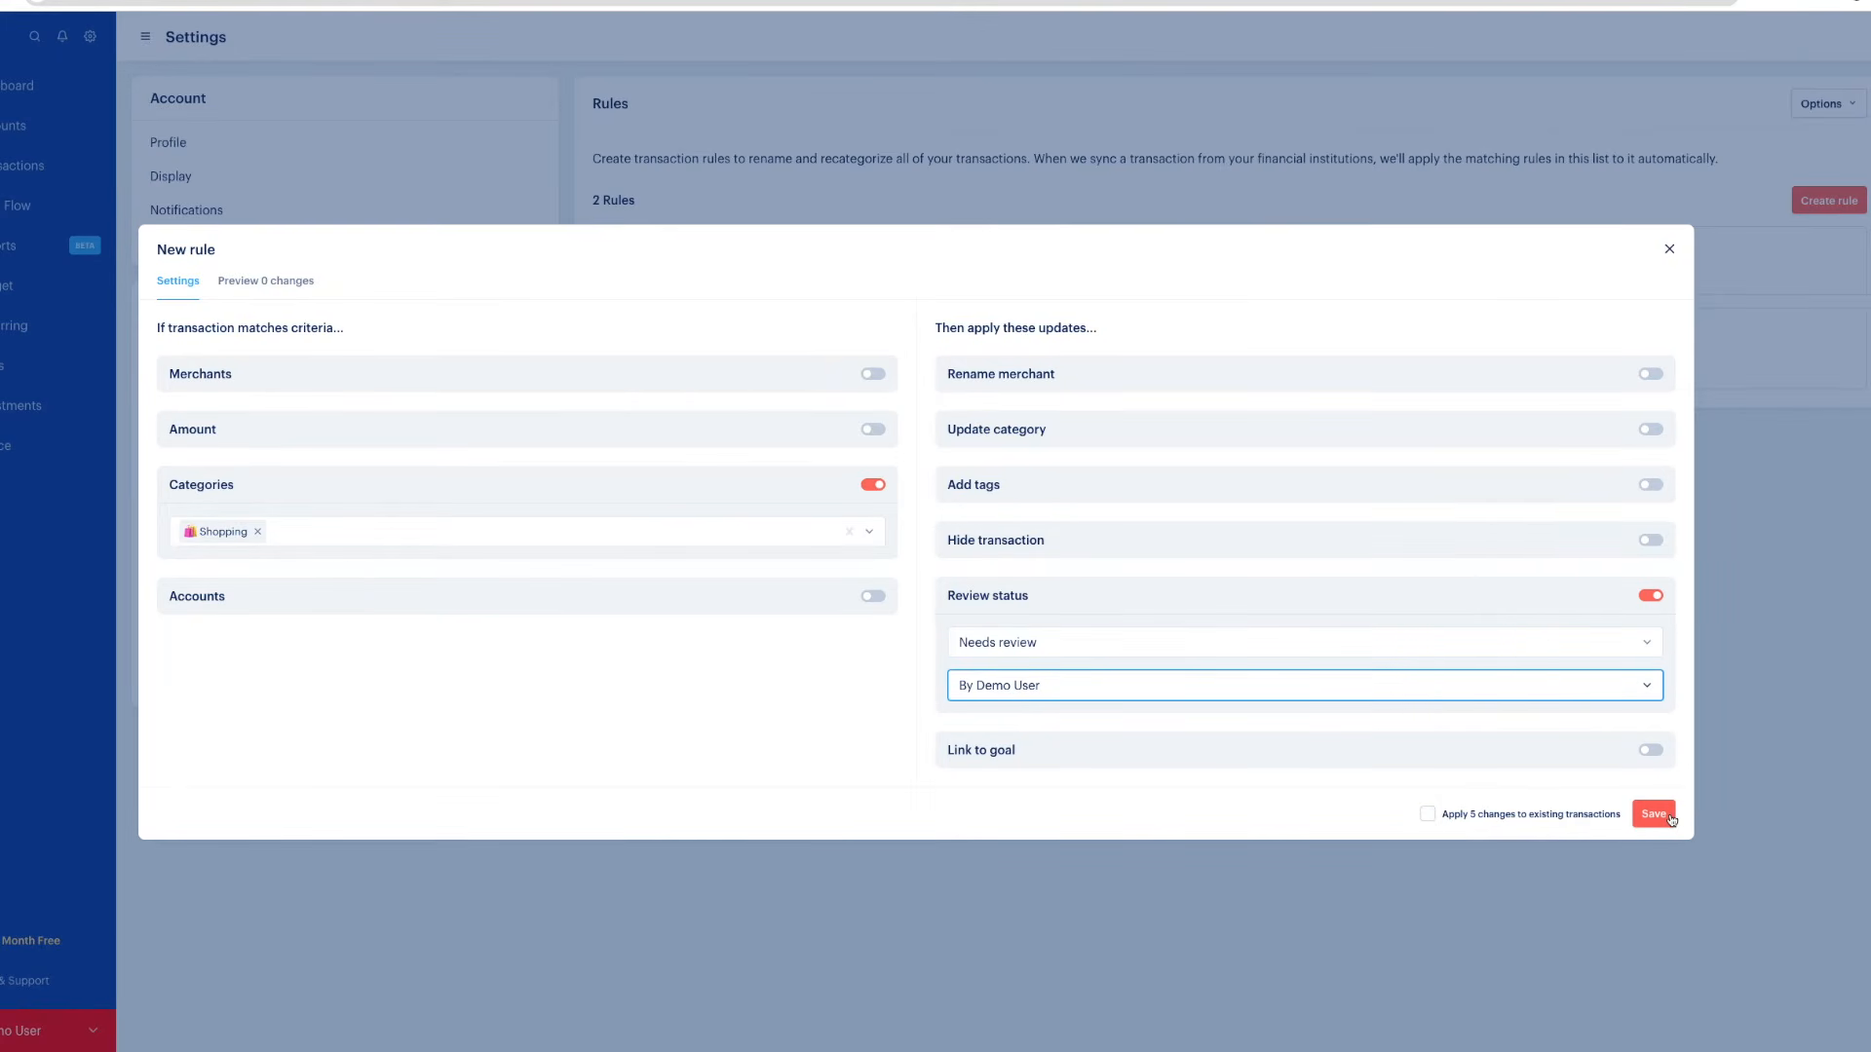
pyautogui.click(688, 604)
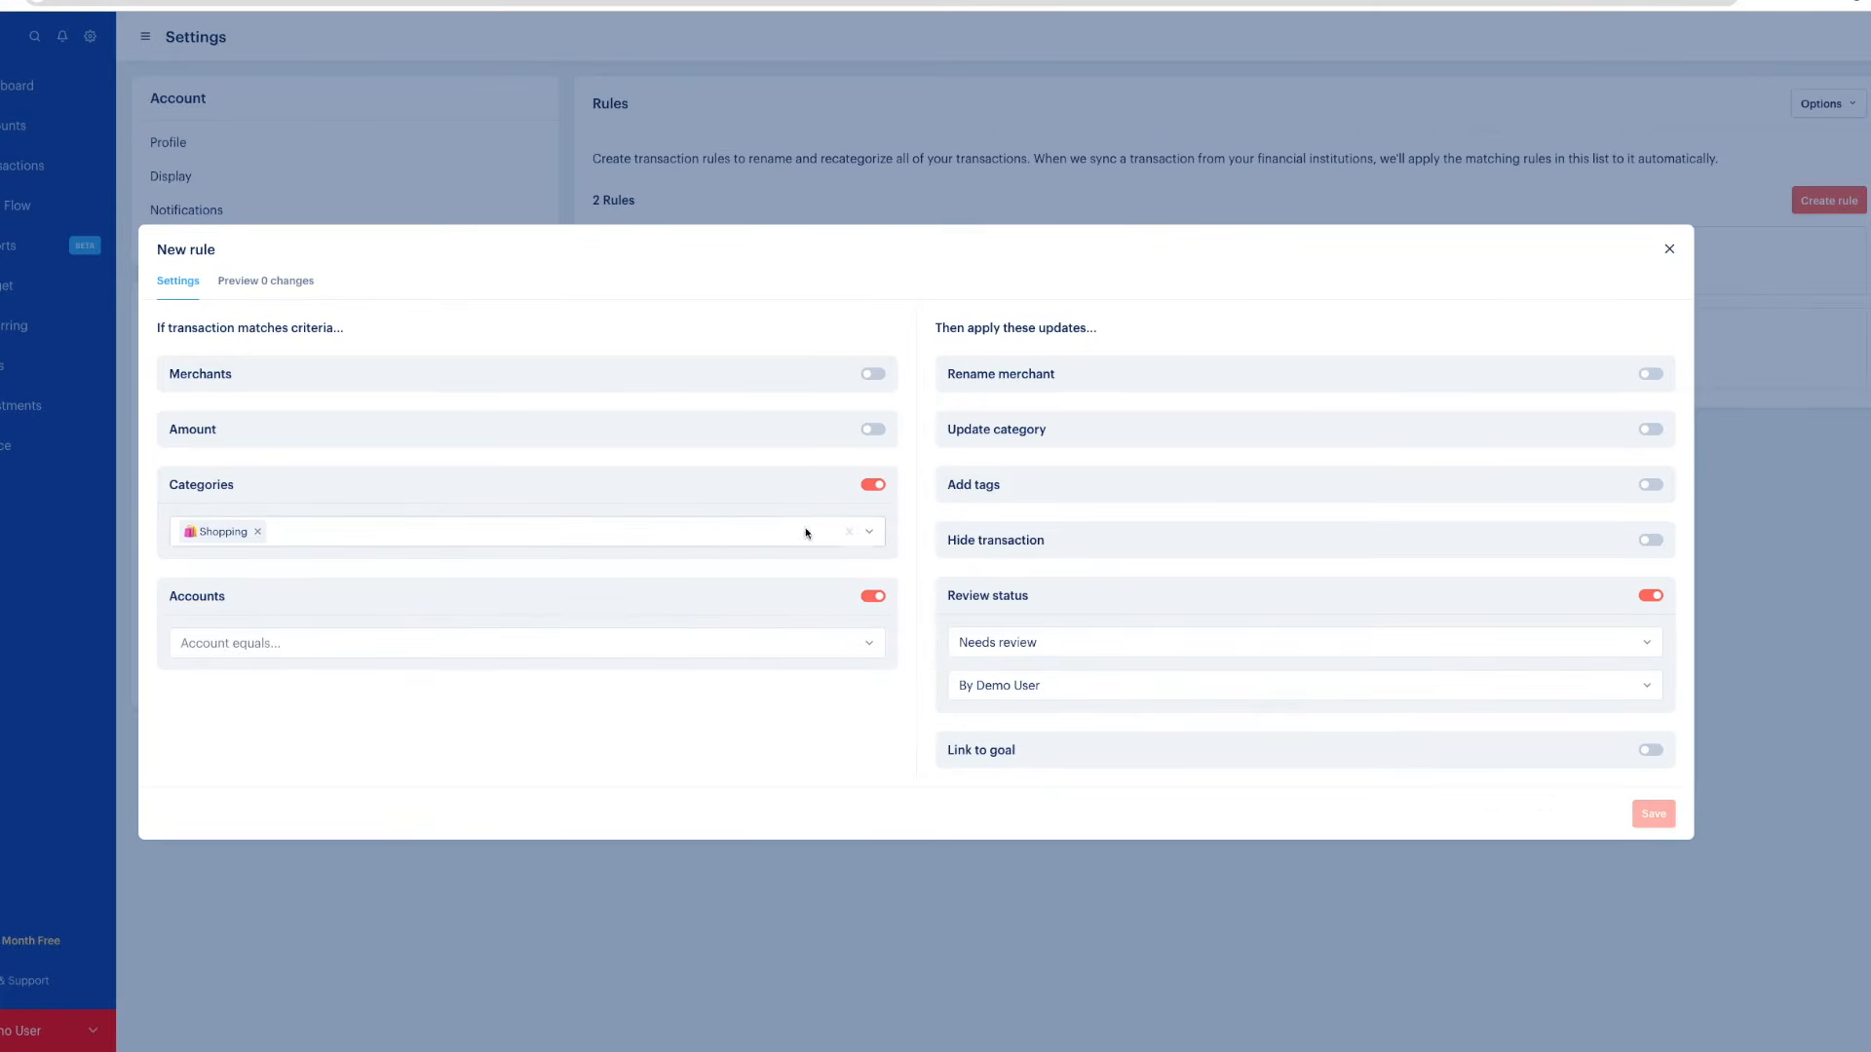
pyautogui.click(851, 532)
pyautogui.click(903, 649)
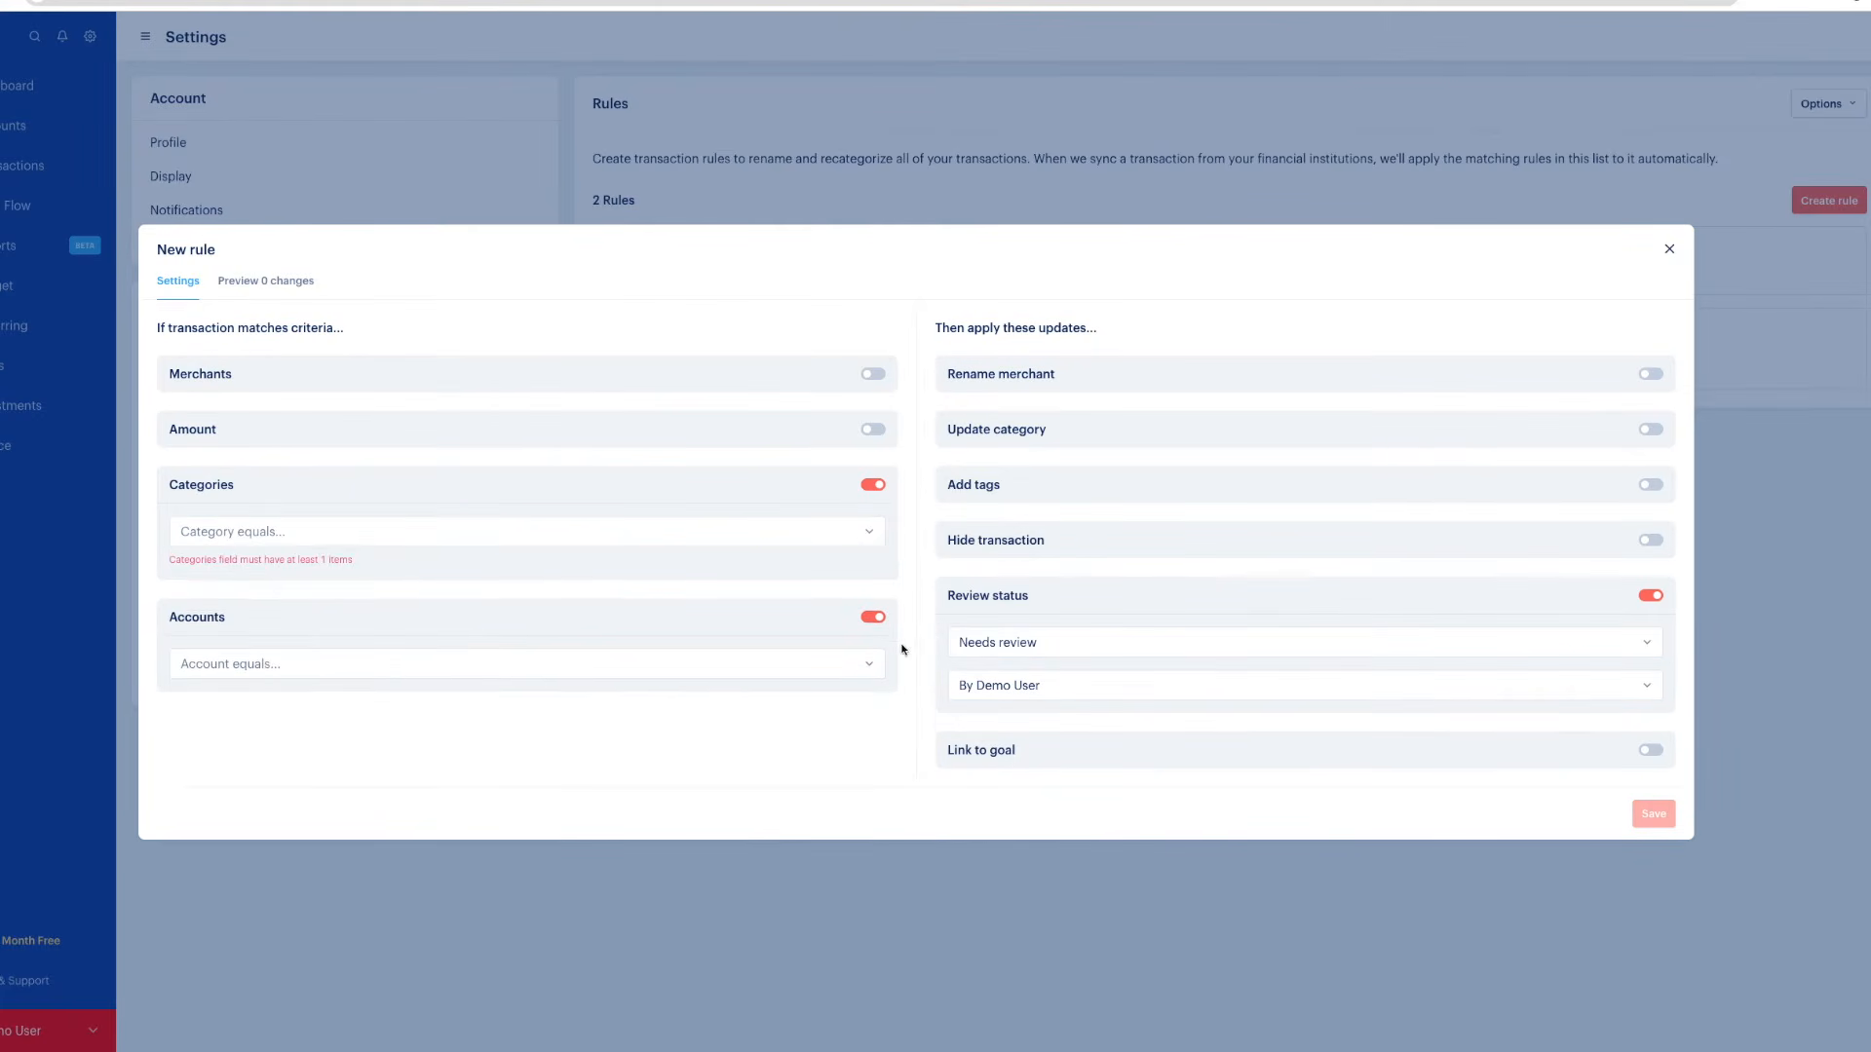
pyautogui.click(876, 669)
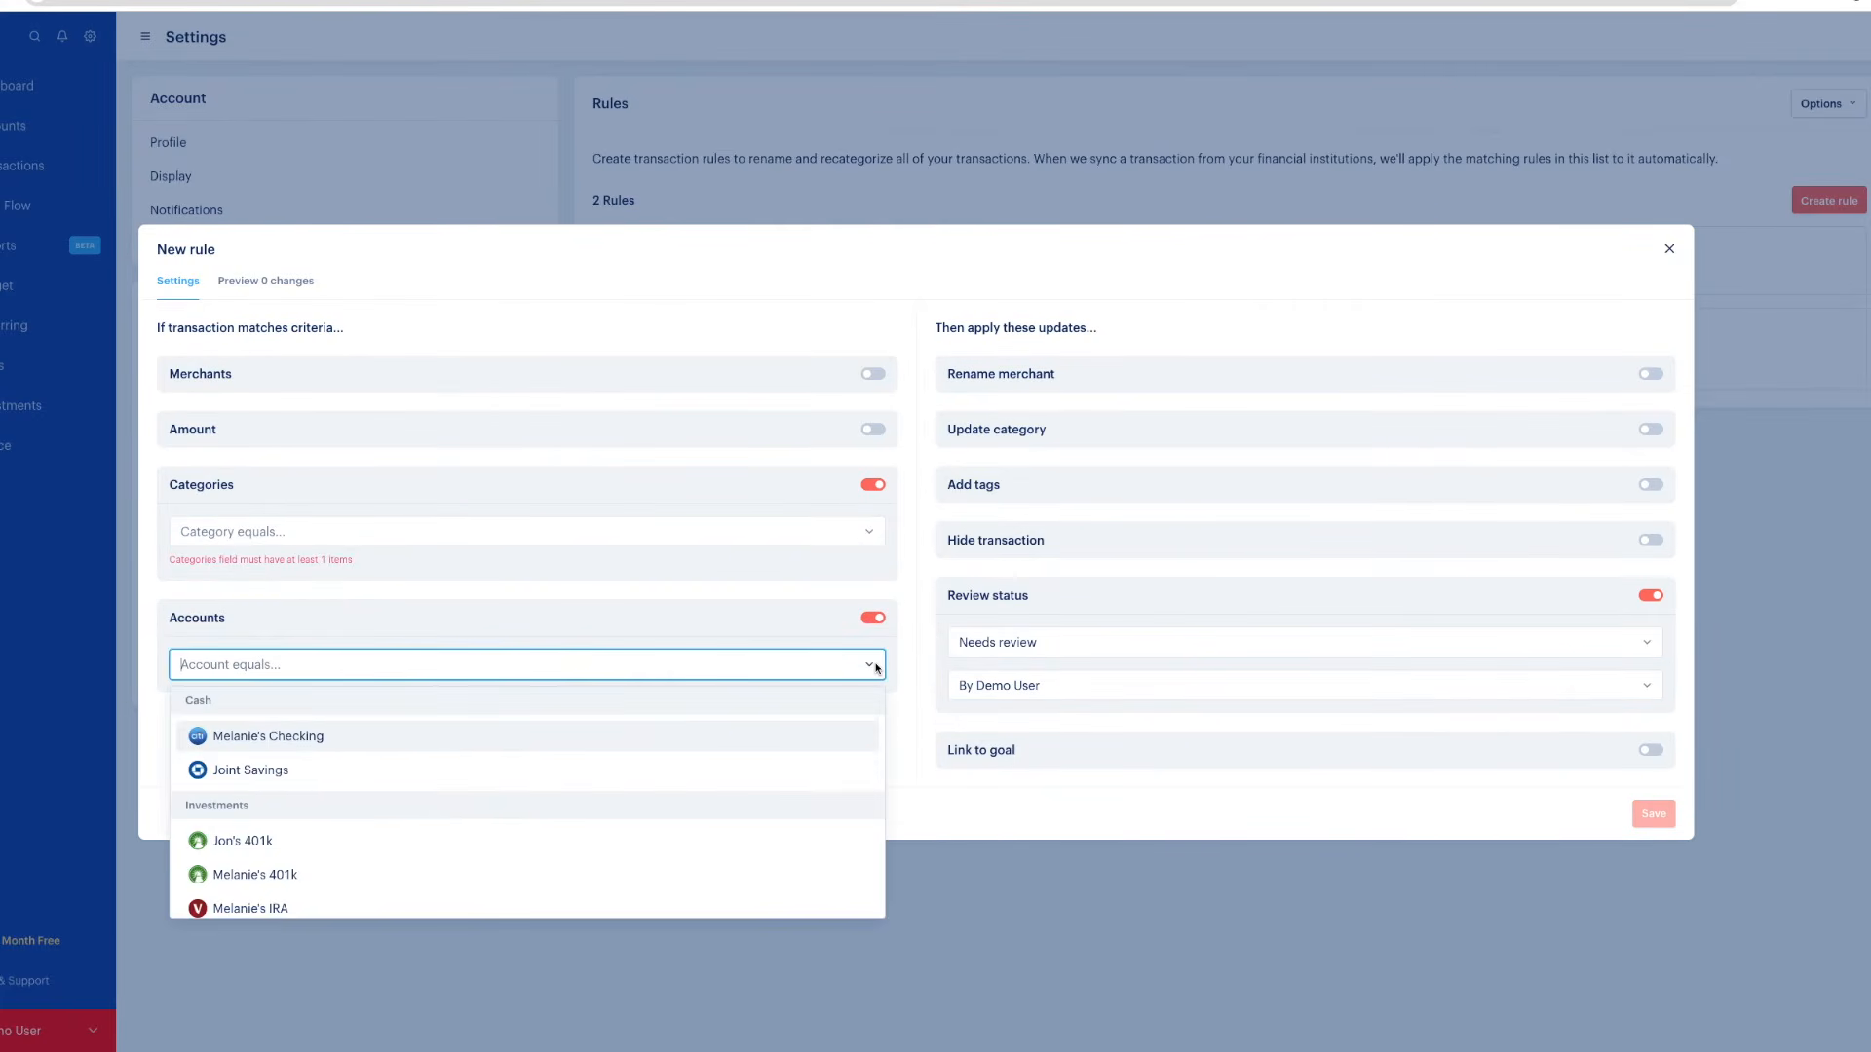
pyautogui.click(874, 487)
pyautogui.click(867, 588)
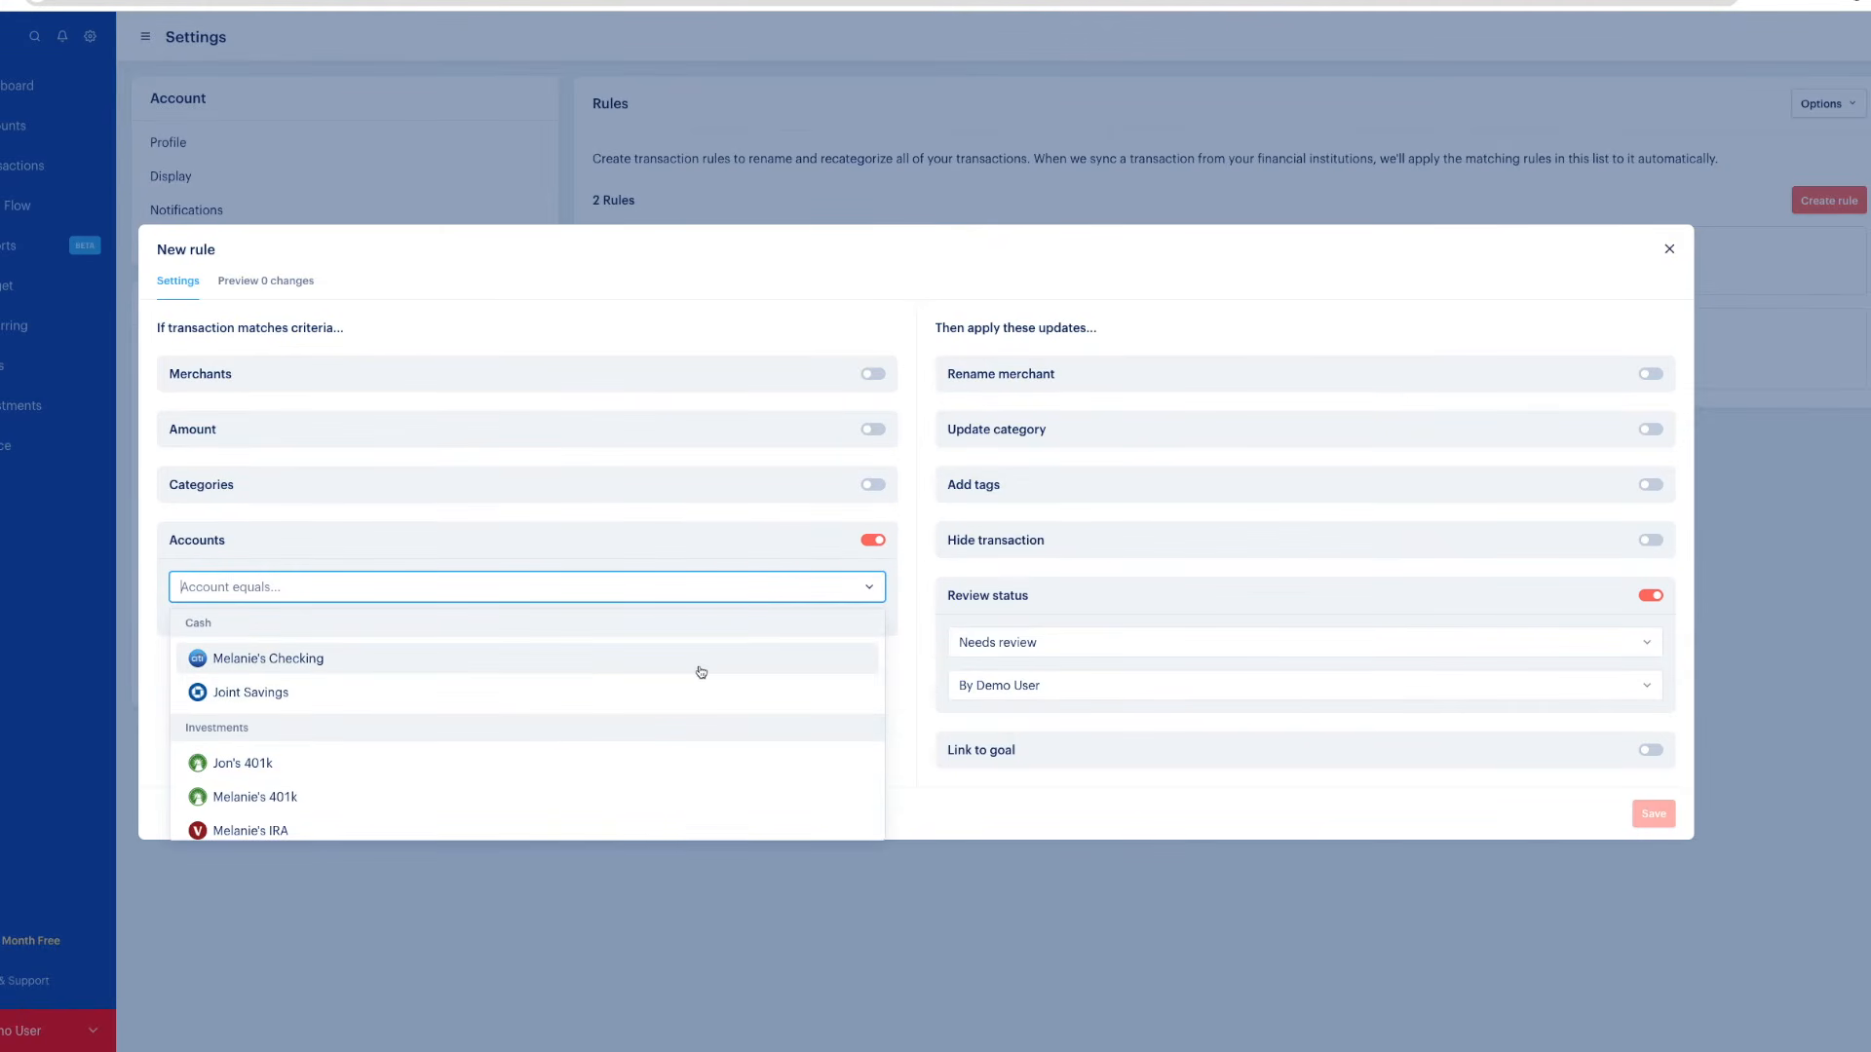
pyautogui.click(1649, 595)
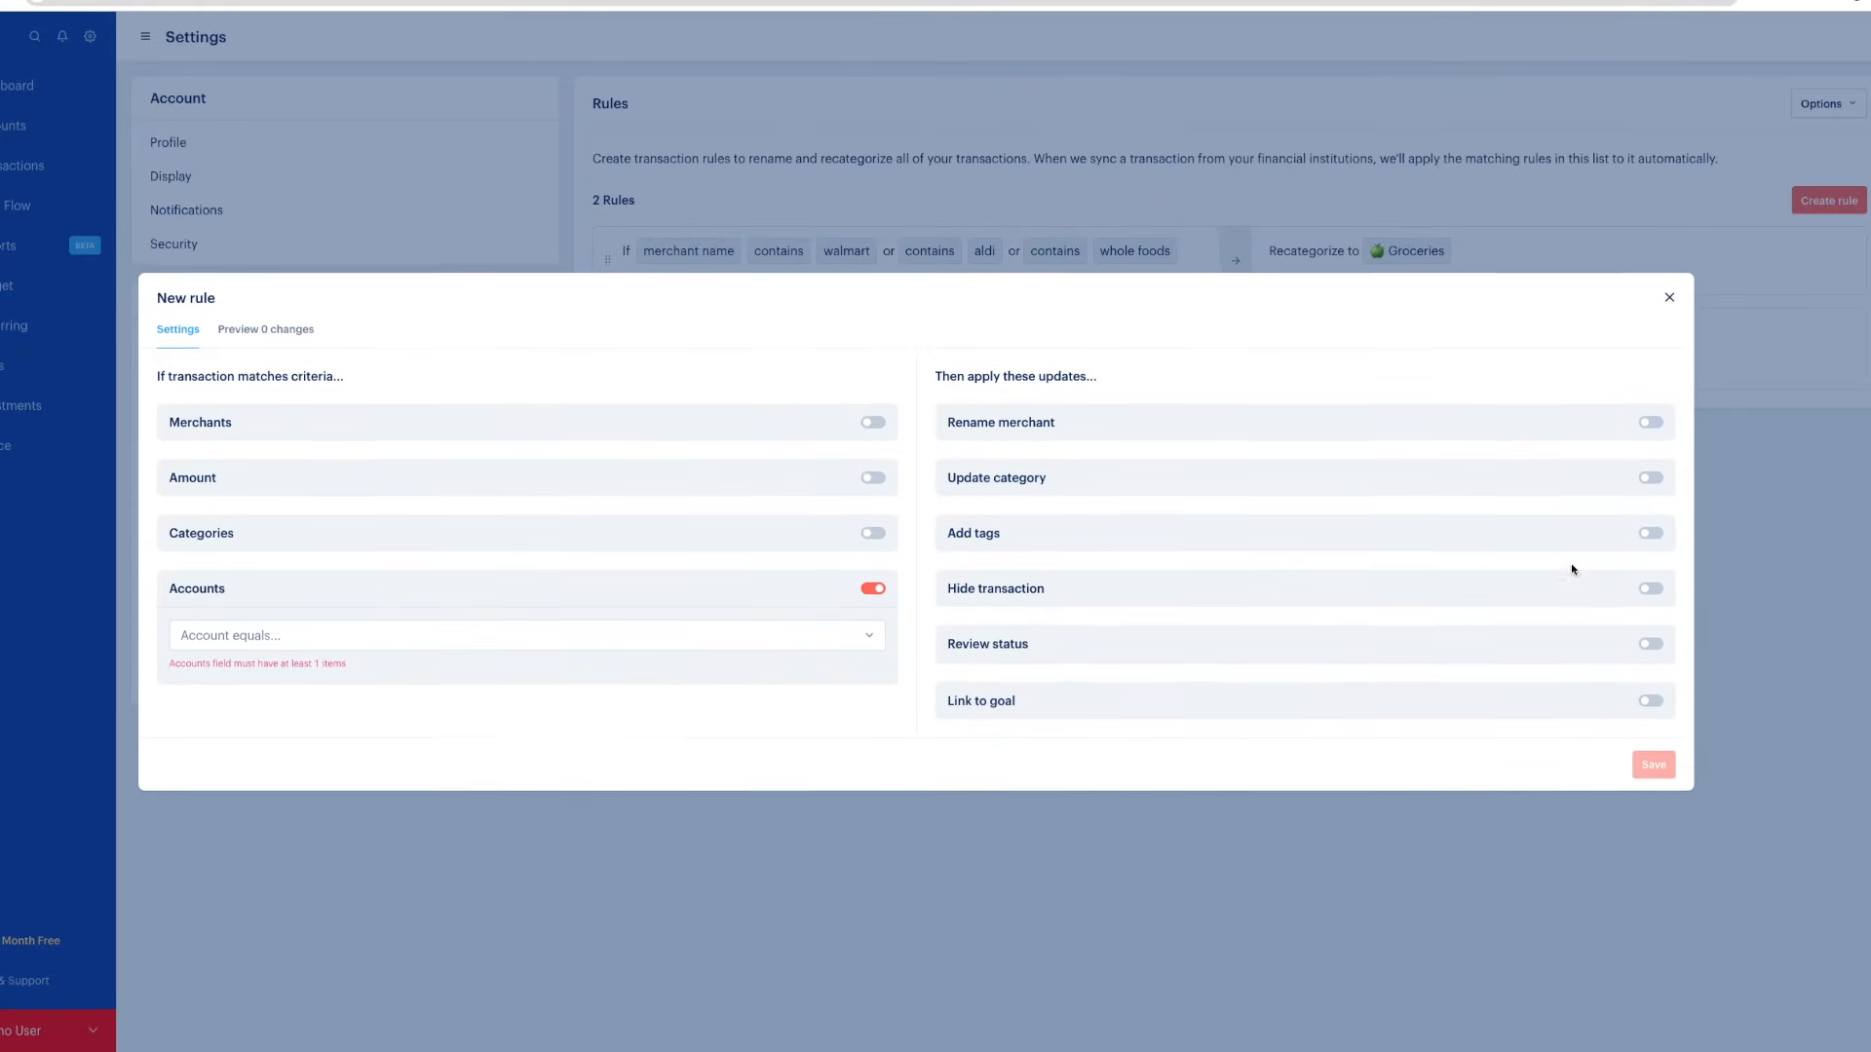
pyautogui.click(1669, 298)
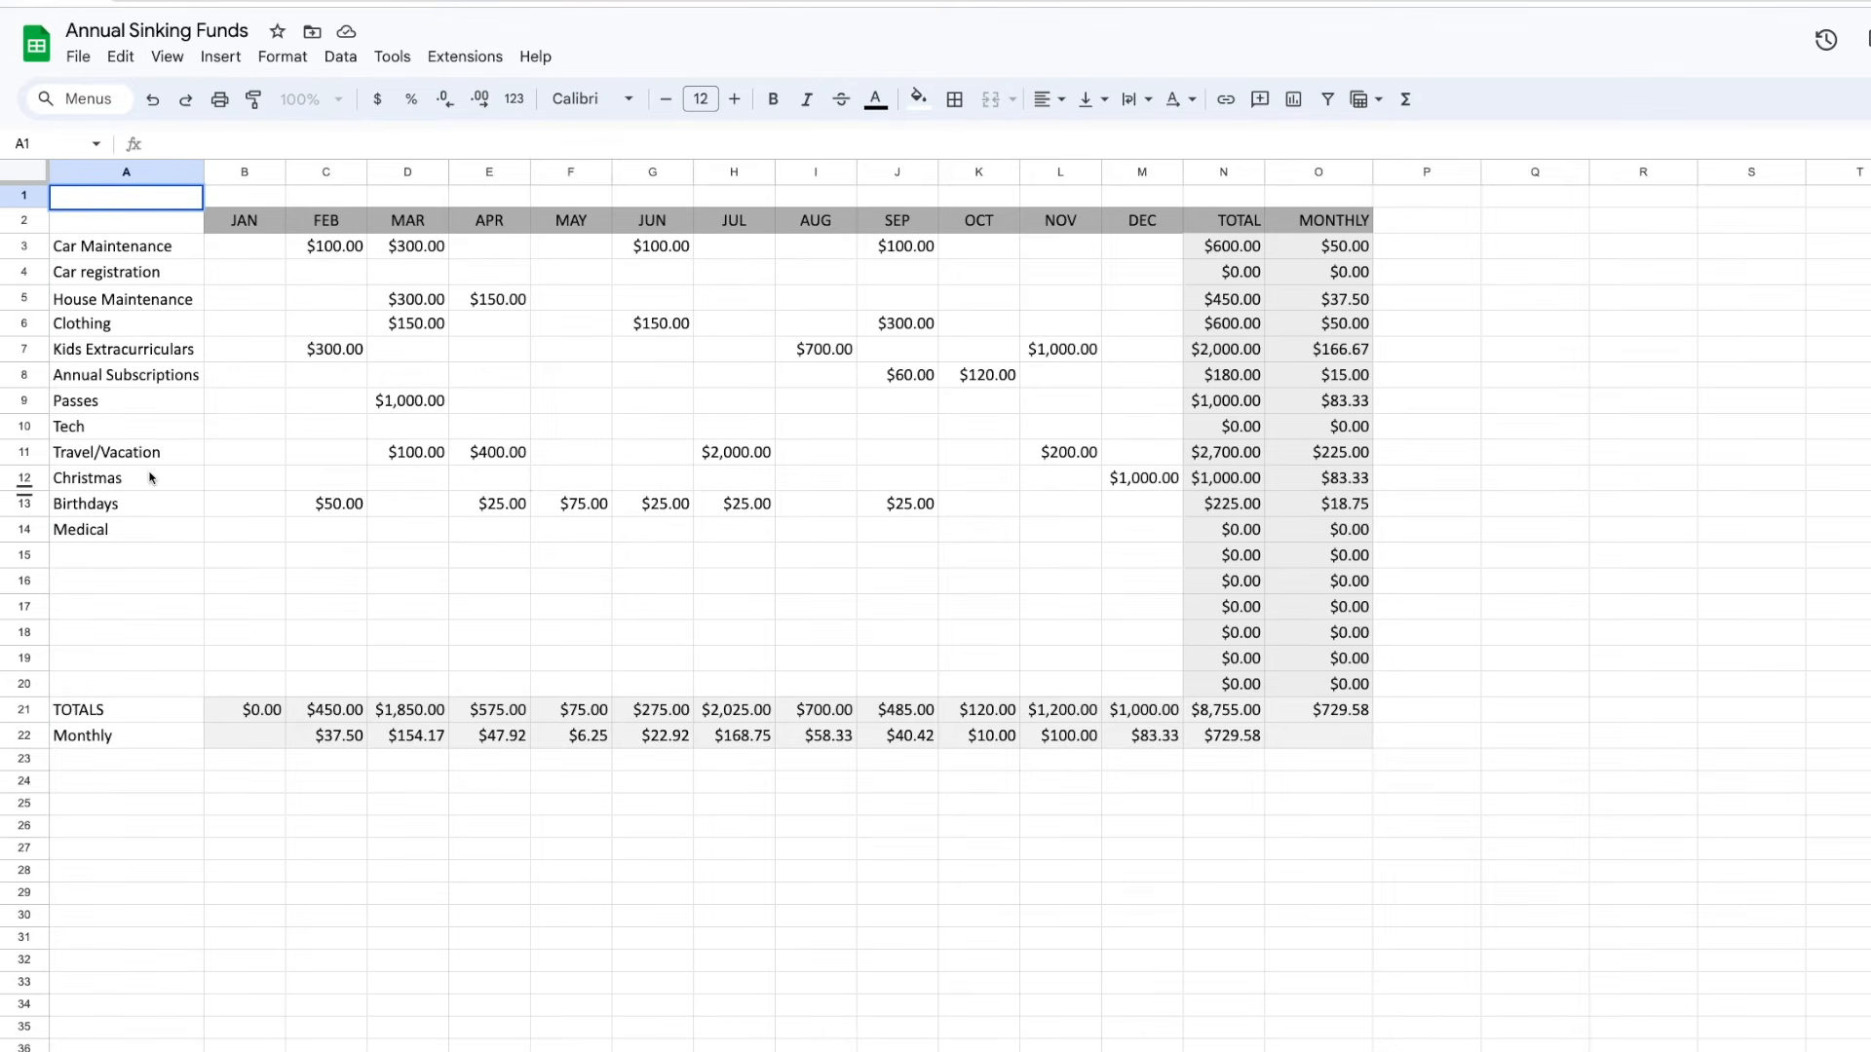
# Switch to the Annual Sinking Funds spreadsheet and review its category list and the monthly amounts planned for Car Maintenance
pyautogui.click(118, 485)
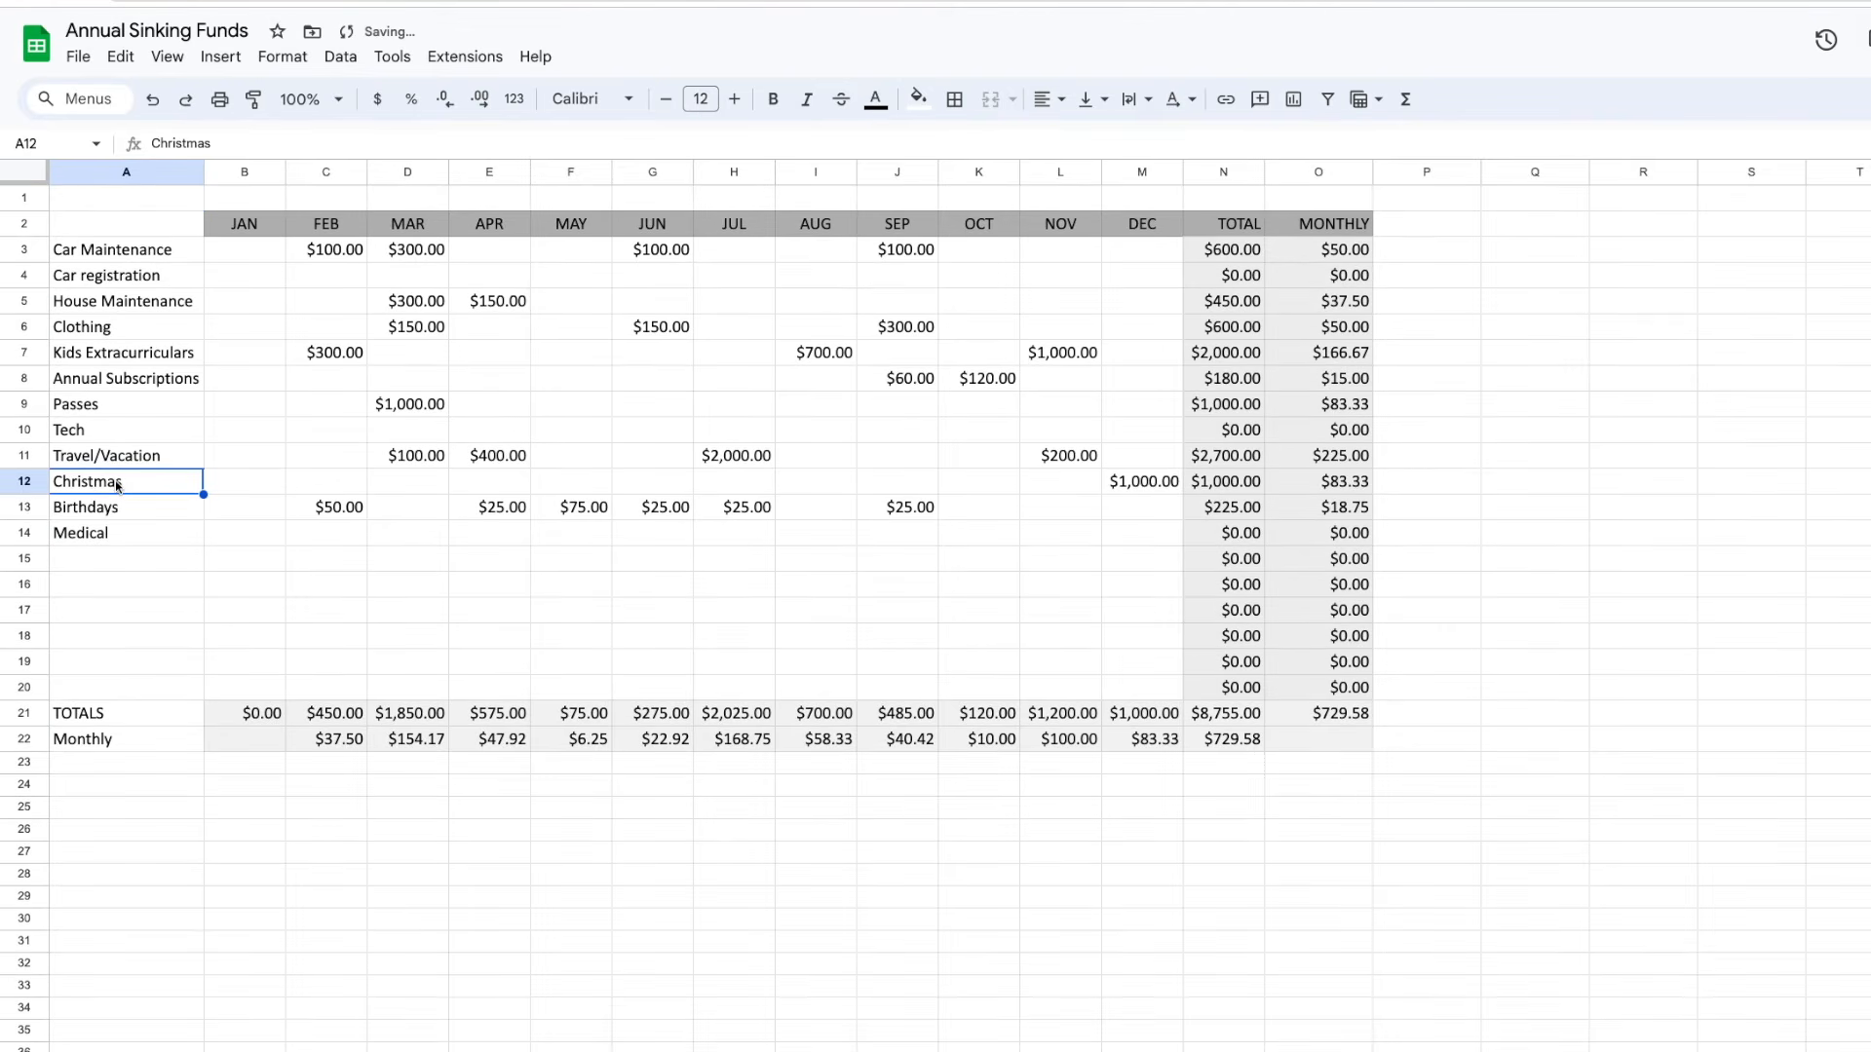
pyautogui.moveTo(110, 510); pyautogui.dragTo(117, 483)
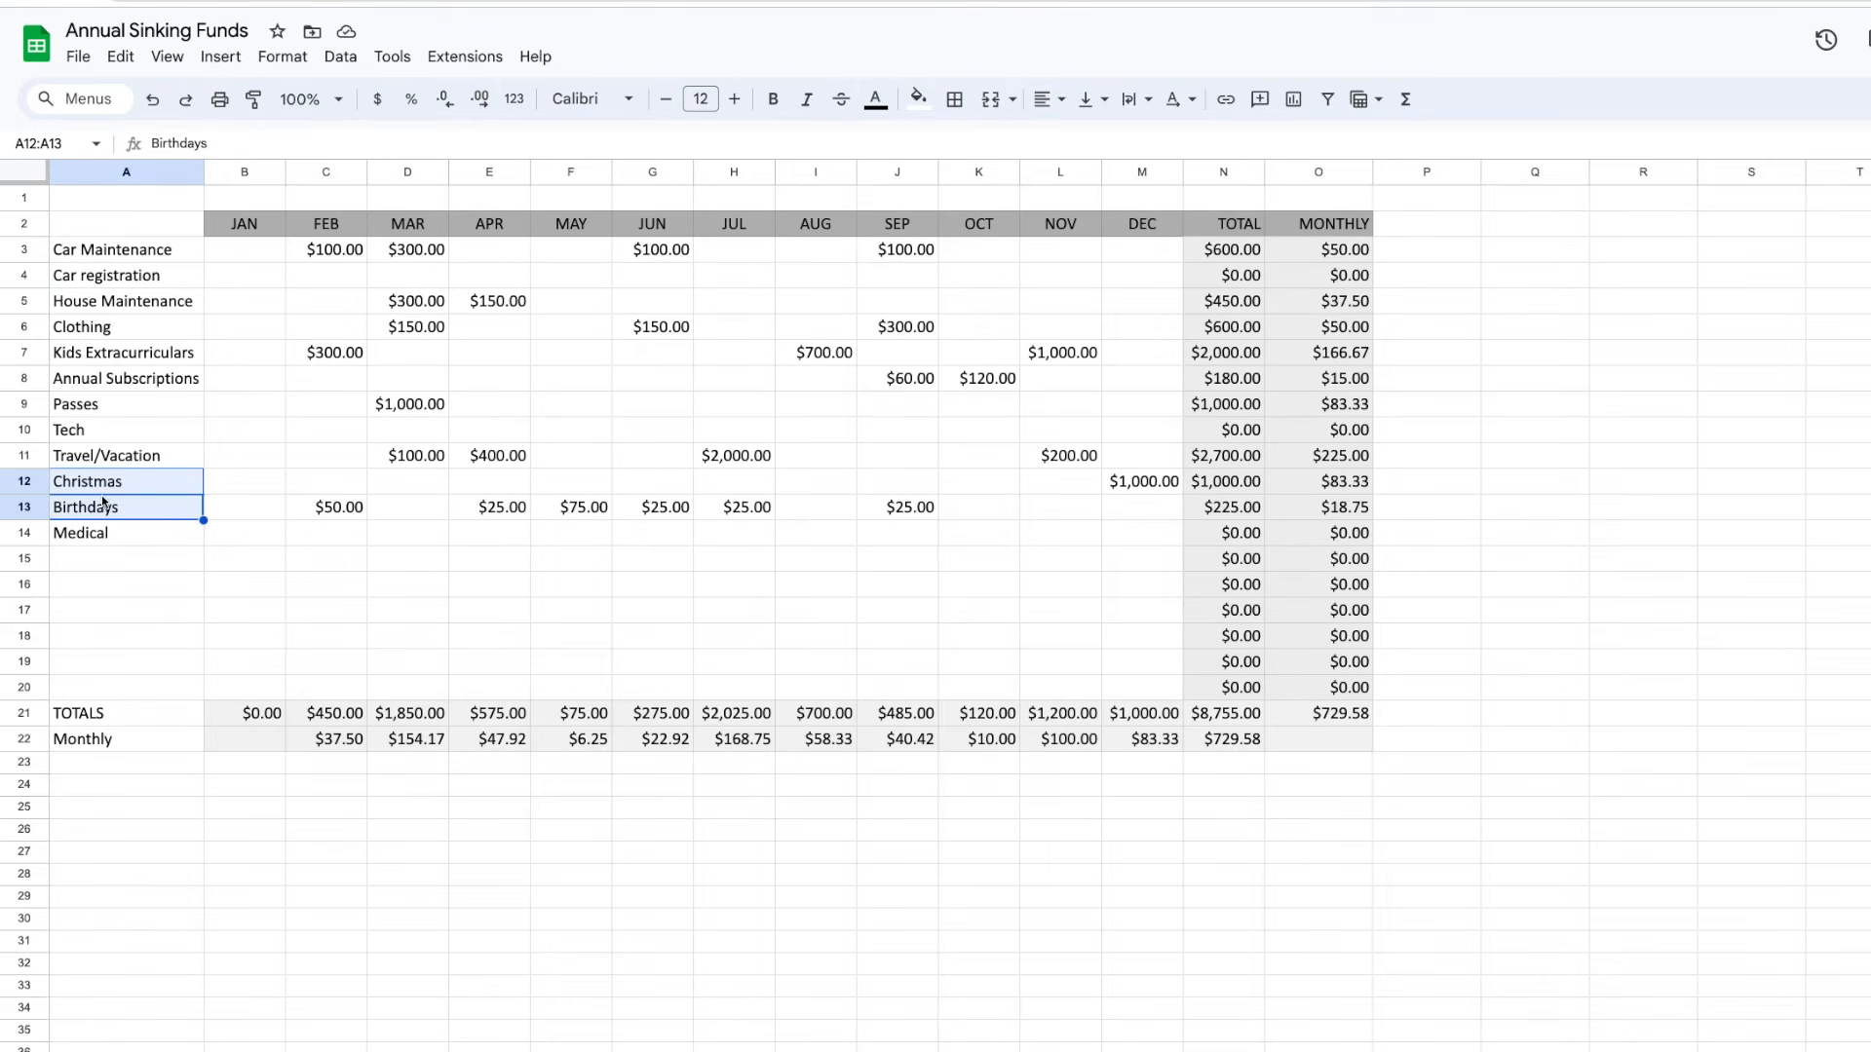
pyautogui.click(122, 543)
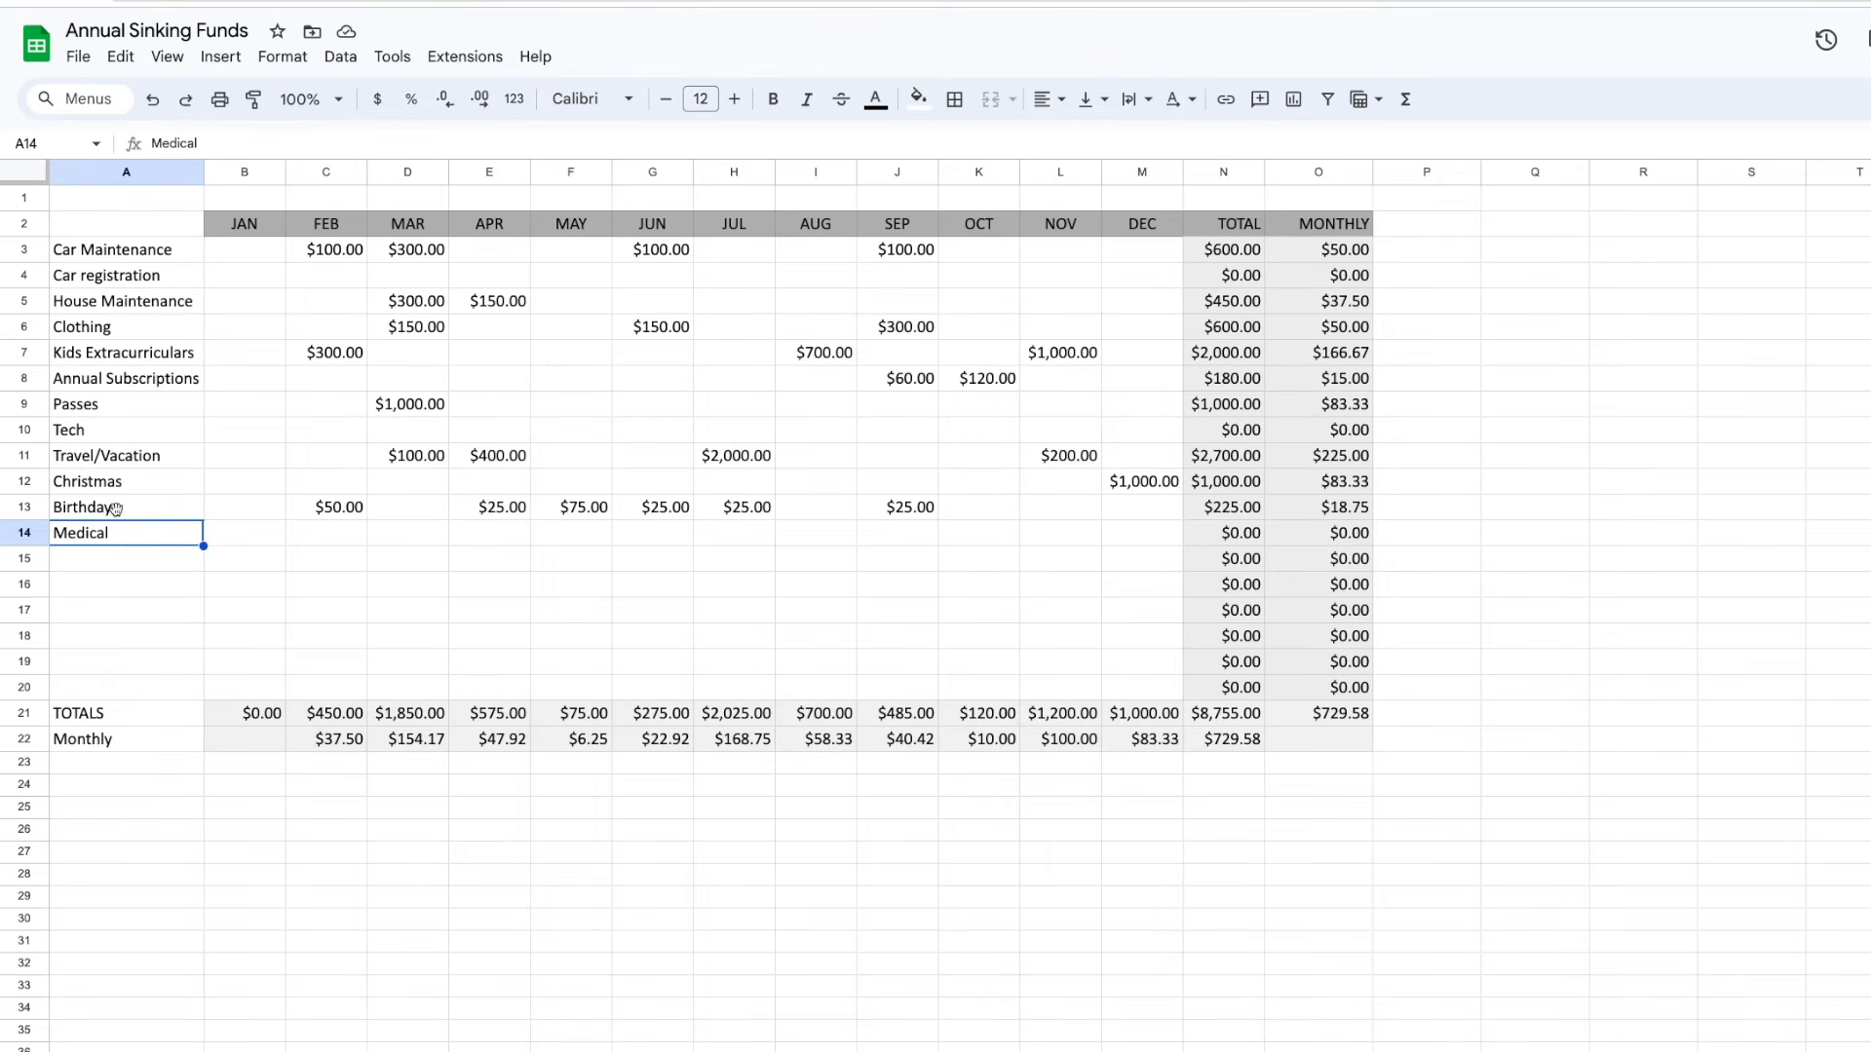
pyautogui.moveTo(130, 256); pyautogui.dragTo(101, 529)
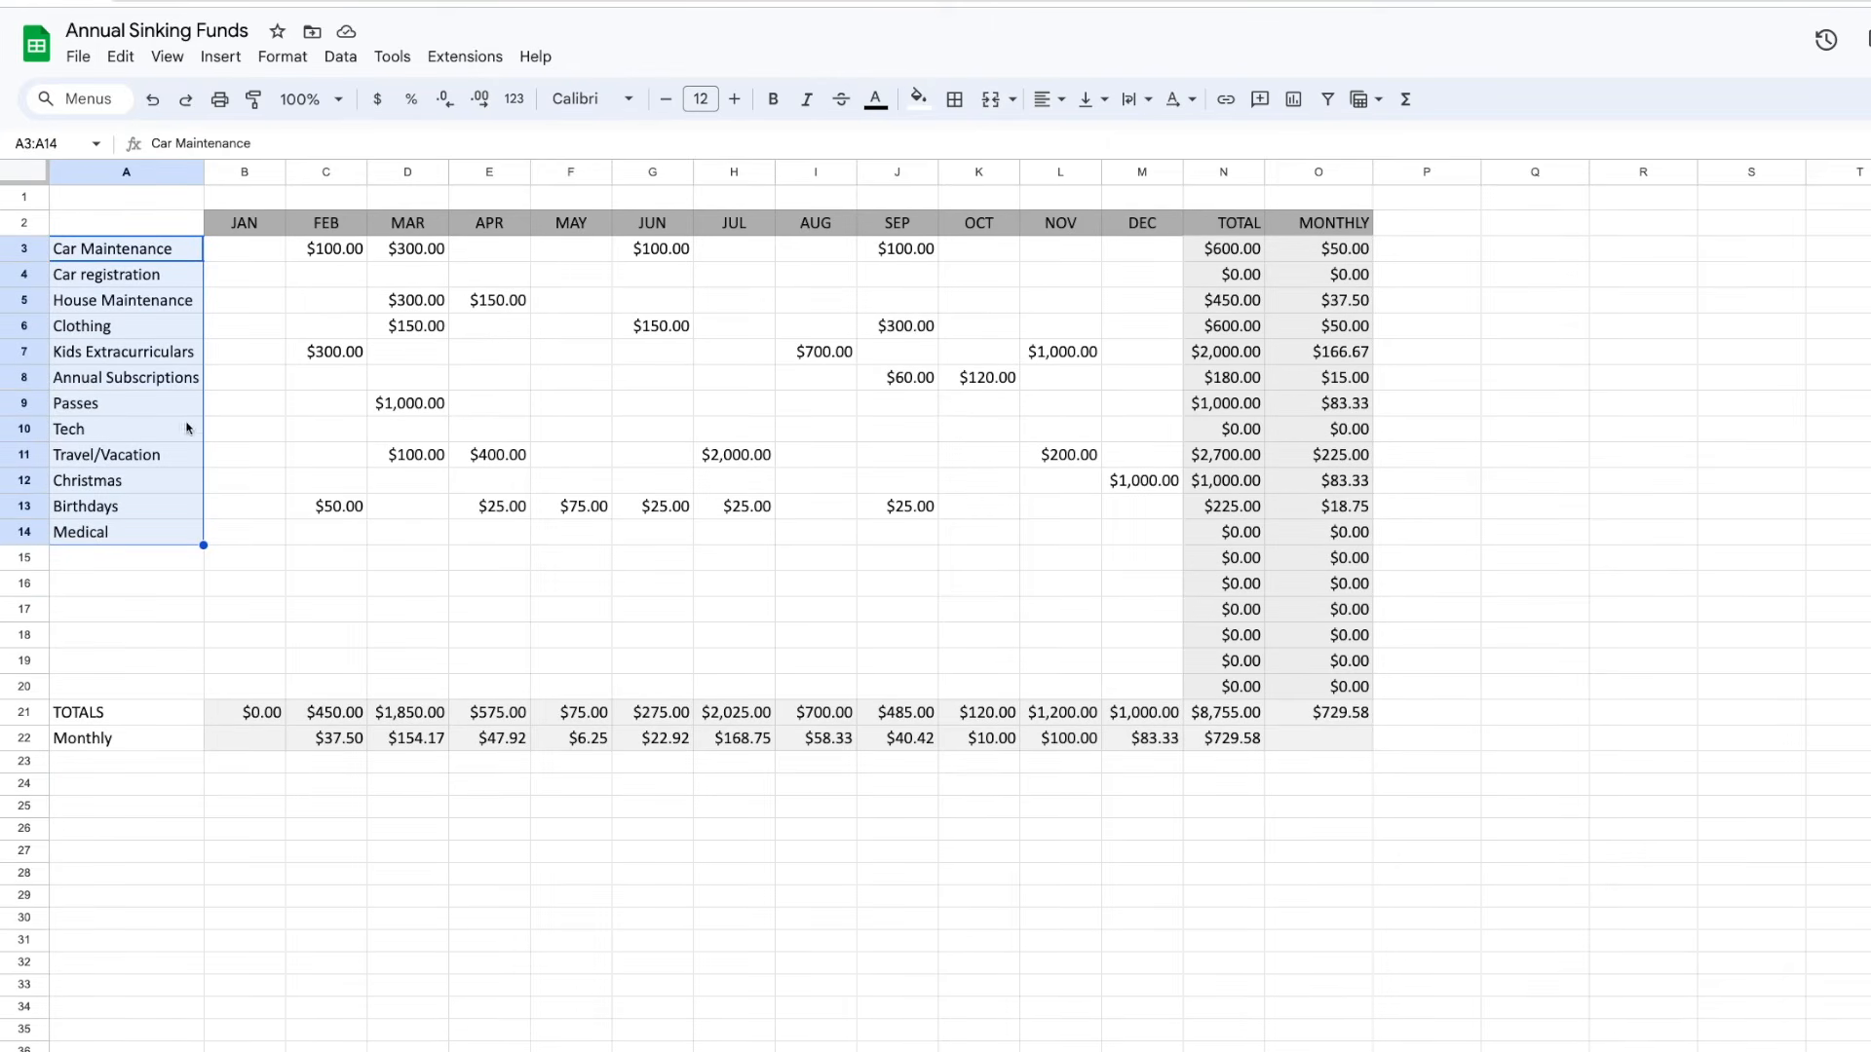
pyautogui.click(193, 258)
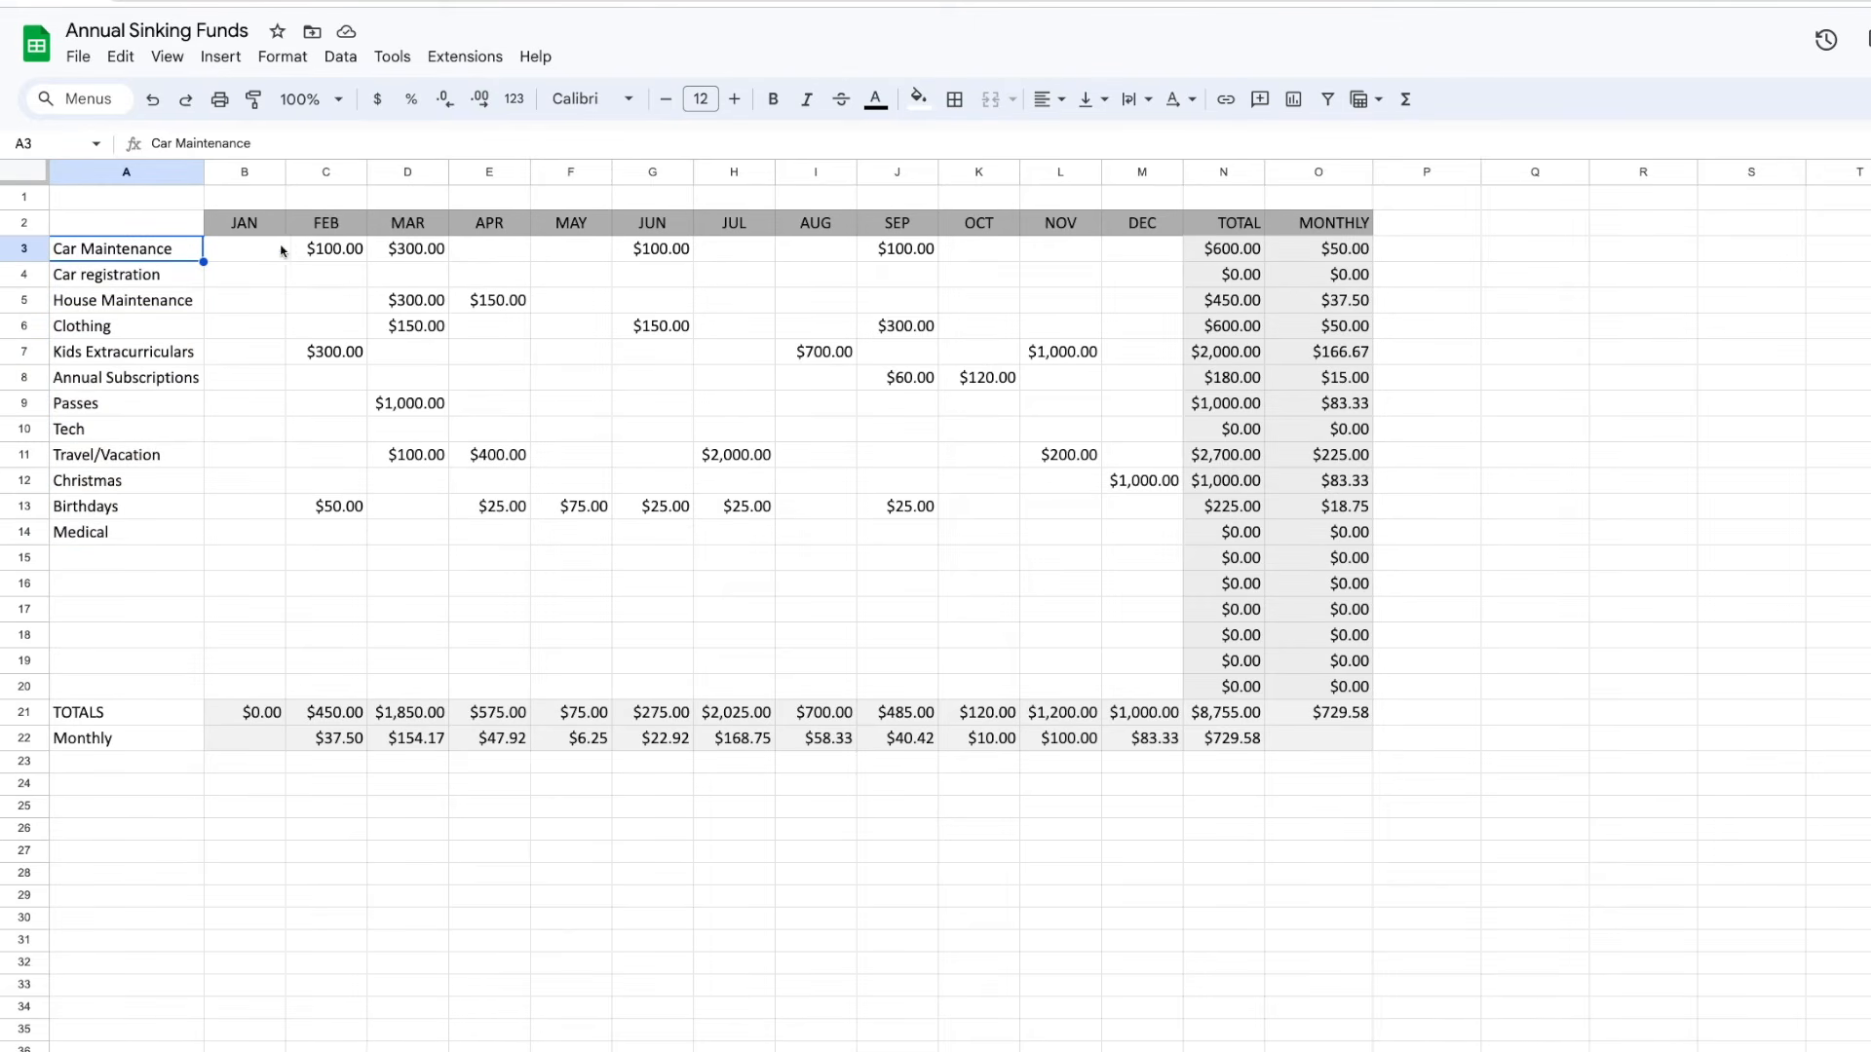
pyautogui.click(329, 251)
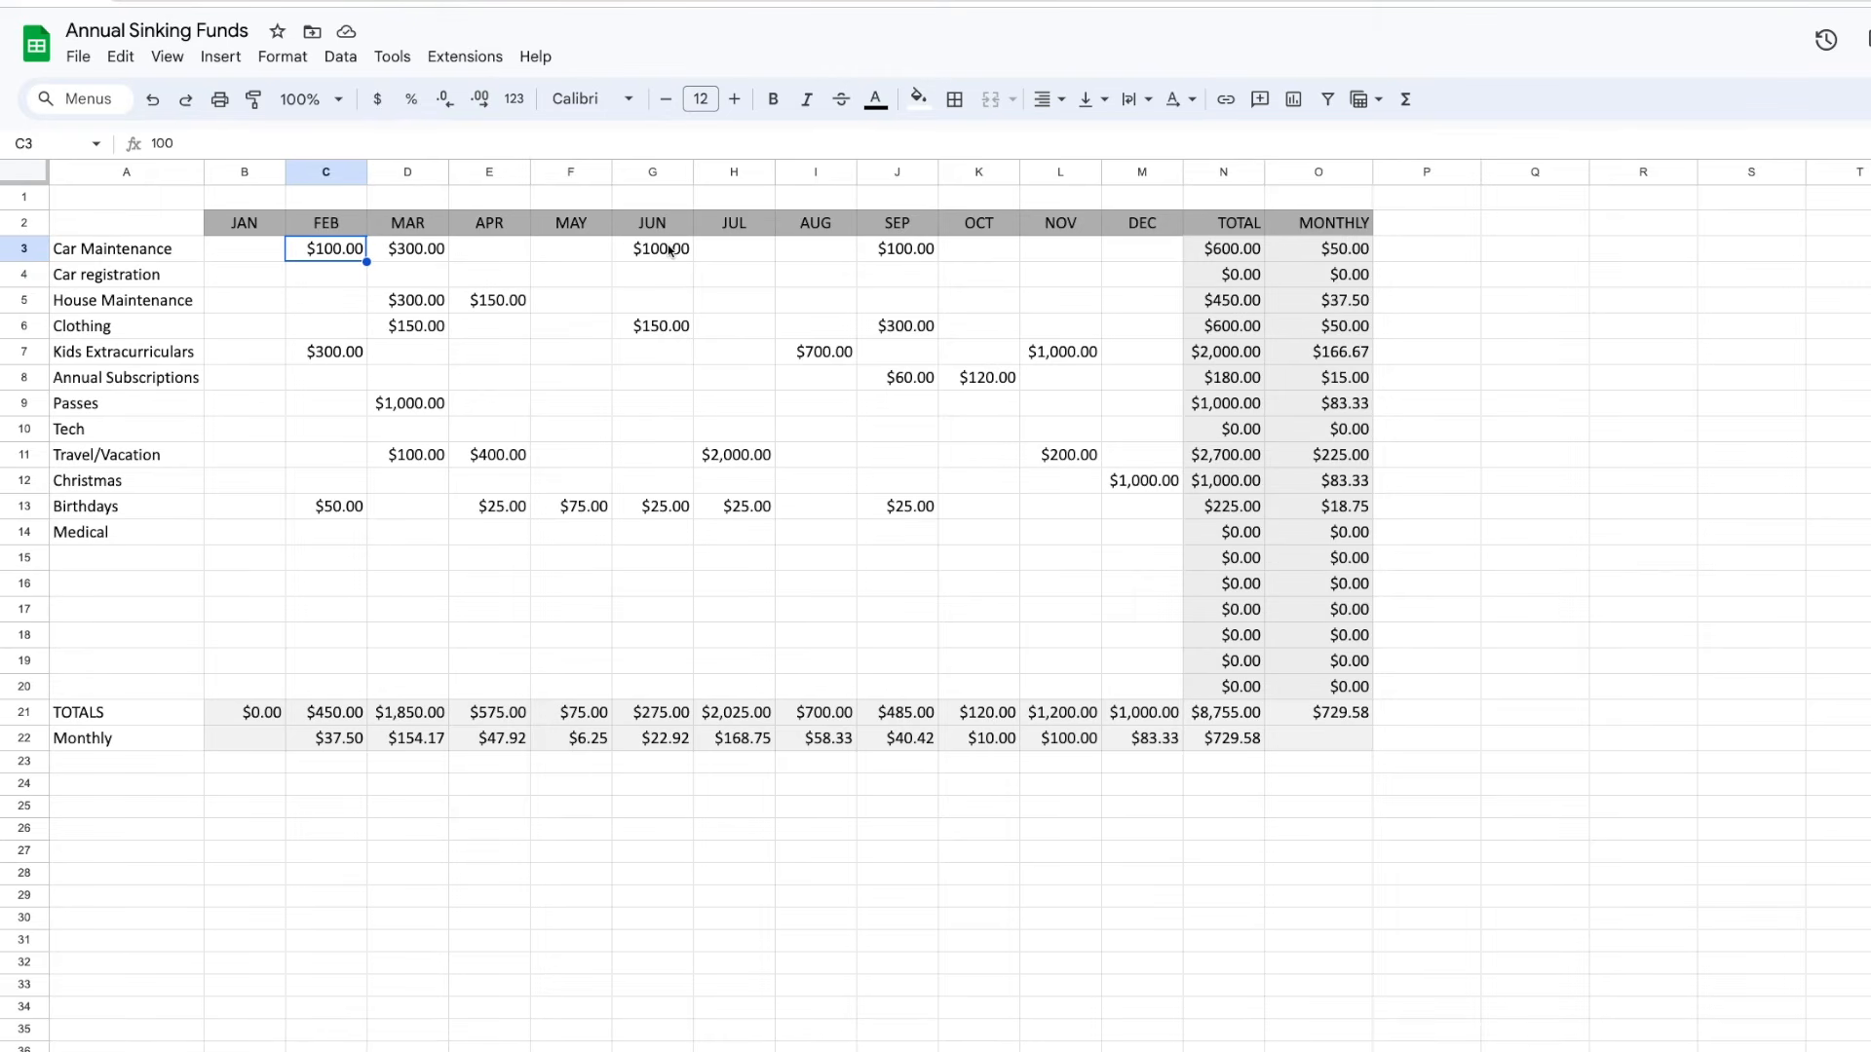
pyautogui.click(422, 251)
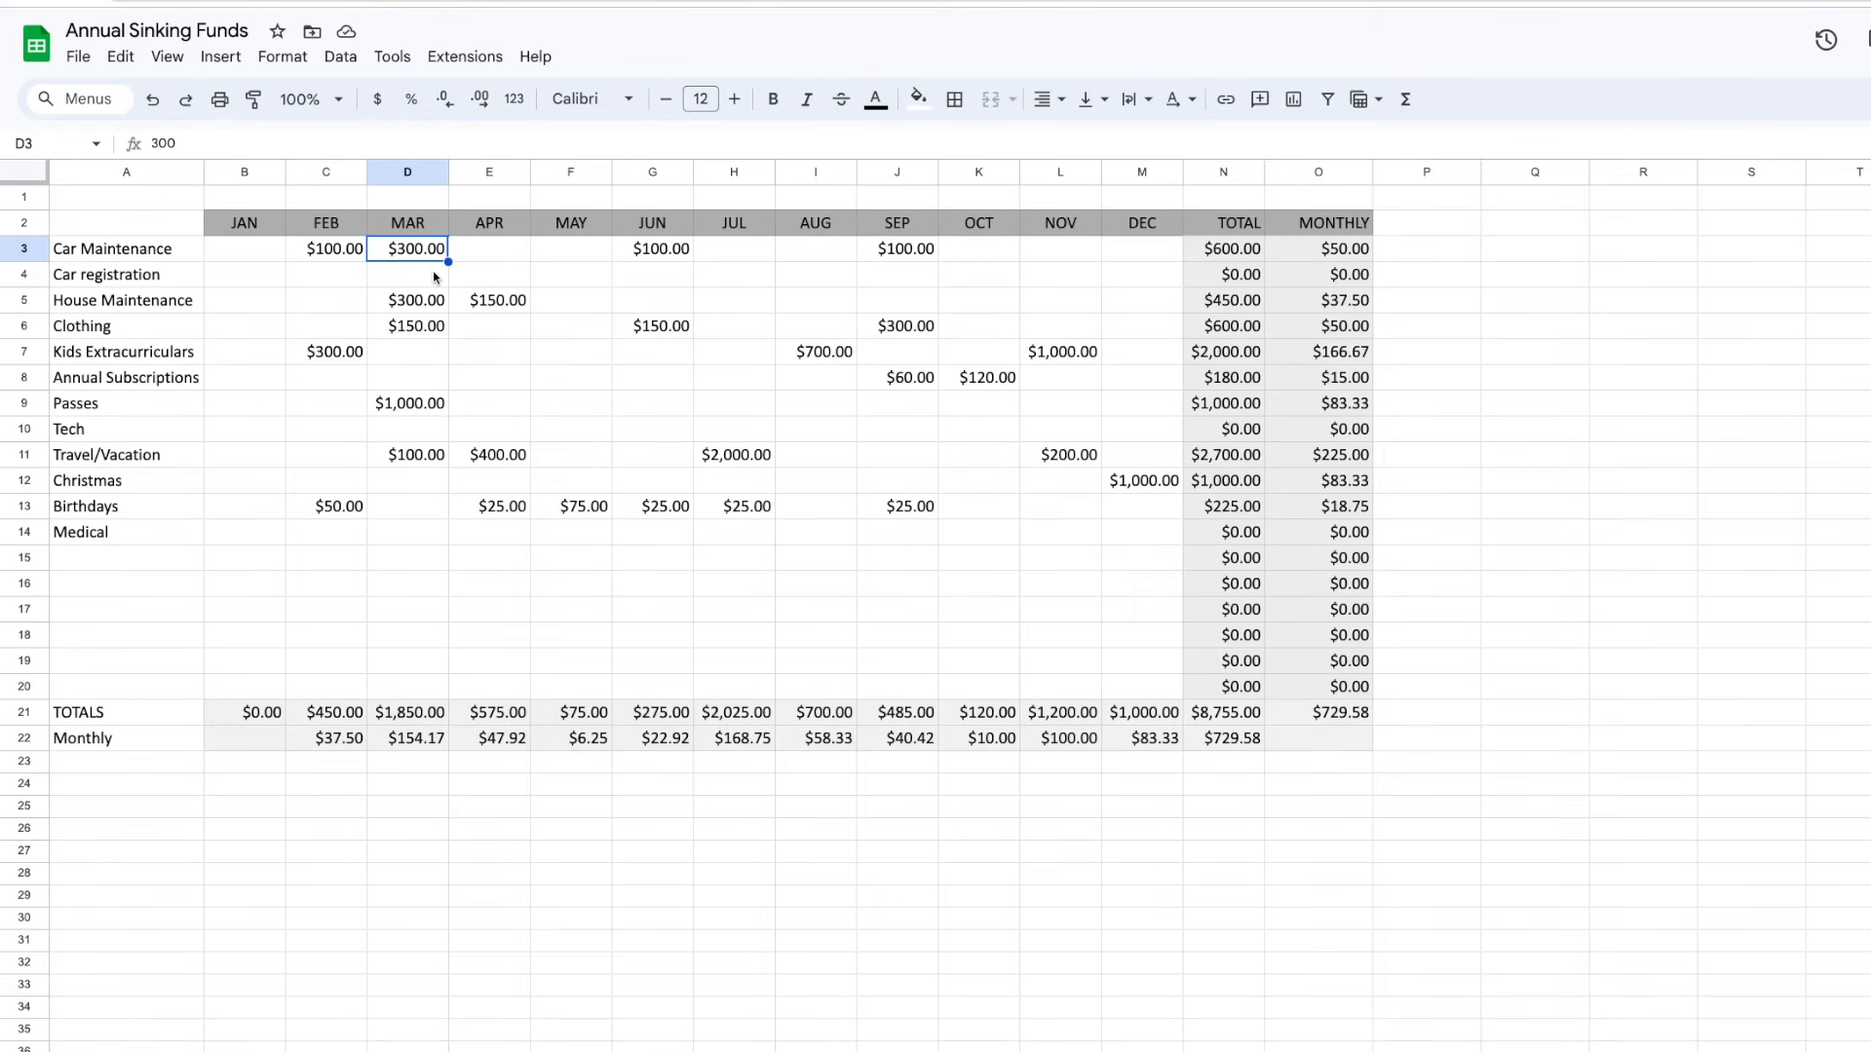
# Delete the Car registration row from the Annual Sinking Funds sheet
pyautogui.click(26, 276)
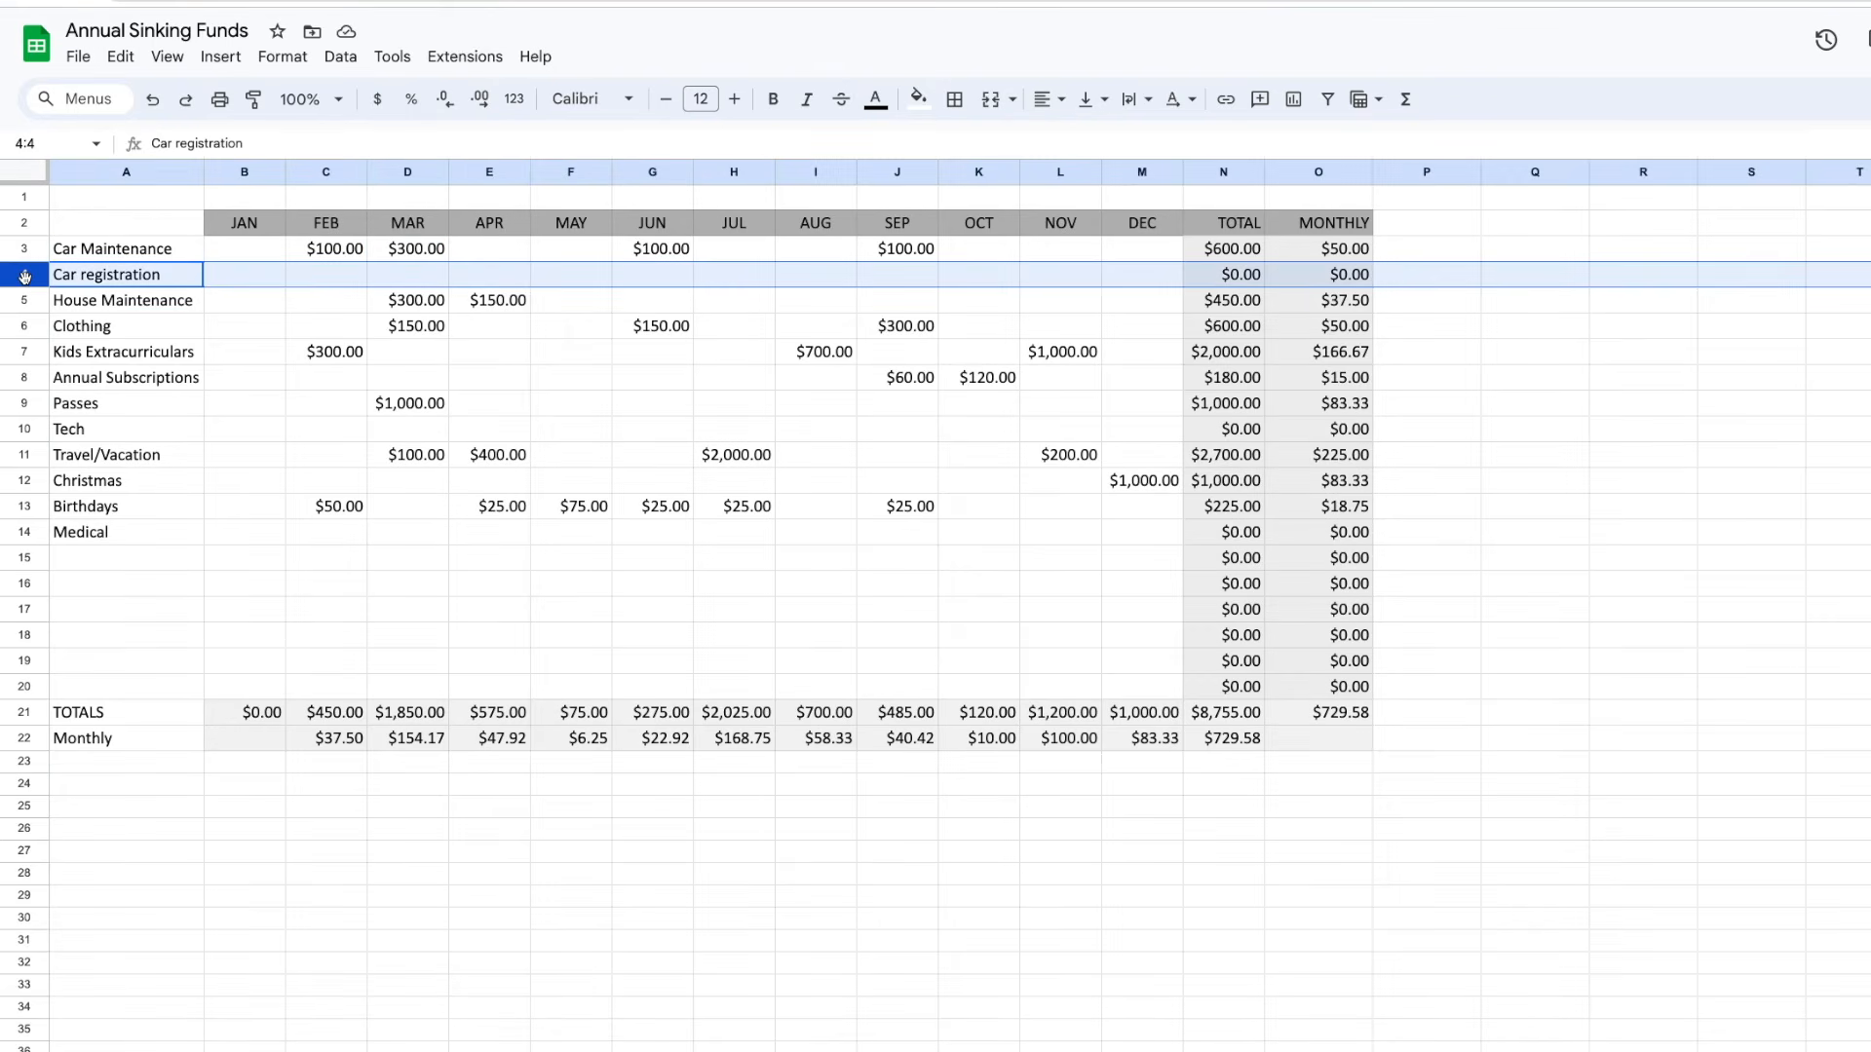
pyautogui.rightClick(25, 277)
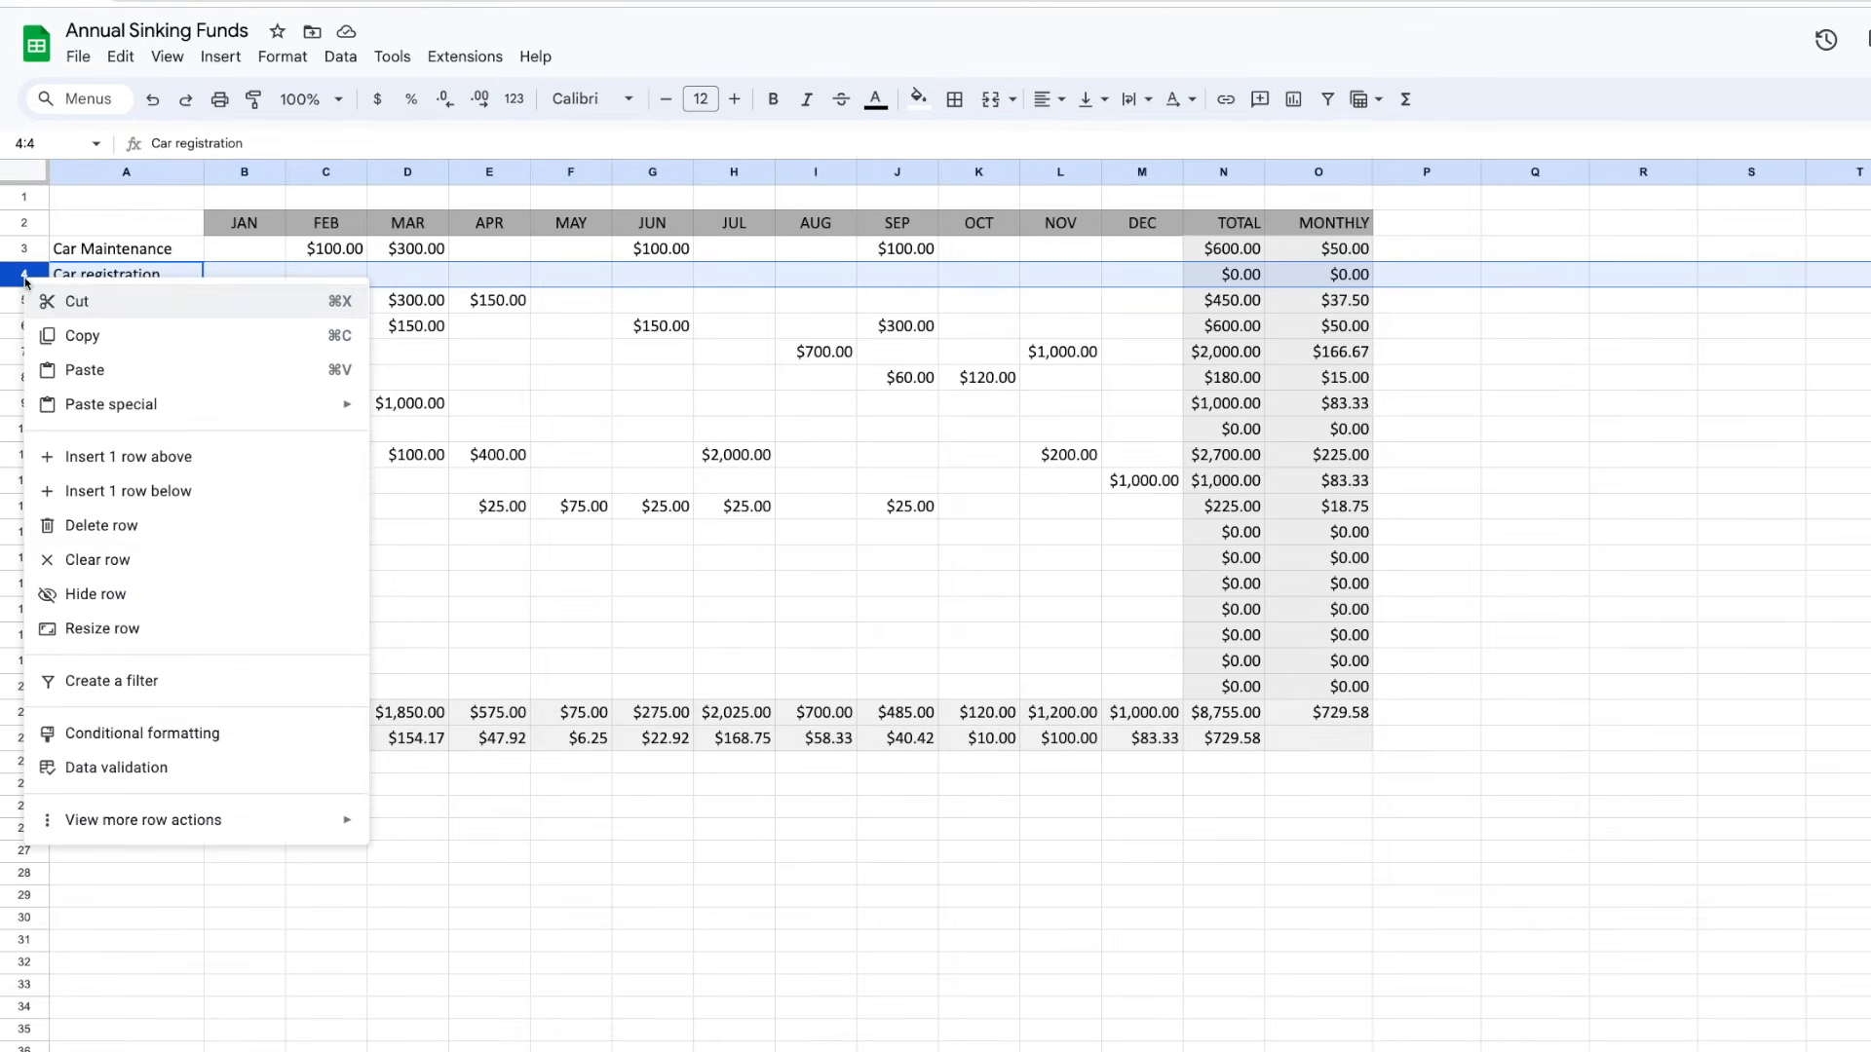
pyautogui.click(139, 527)
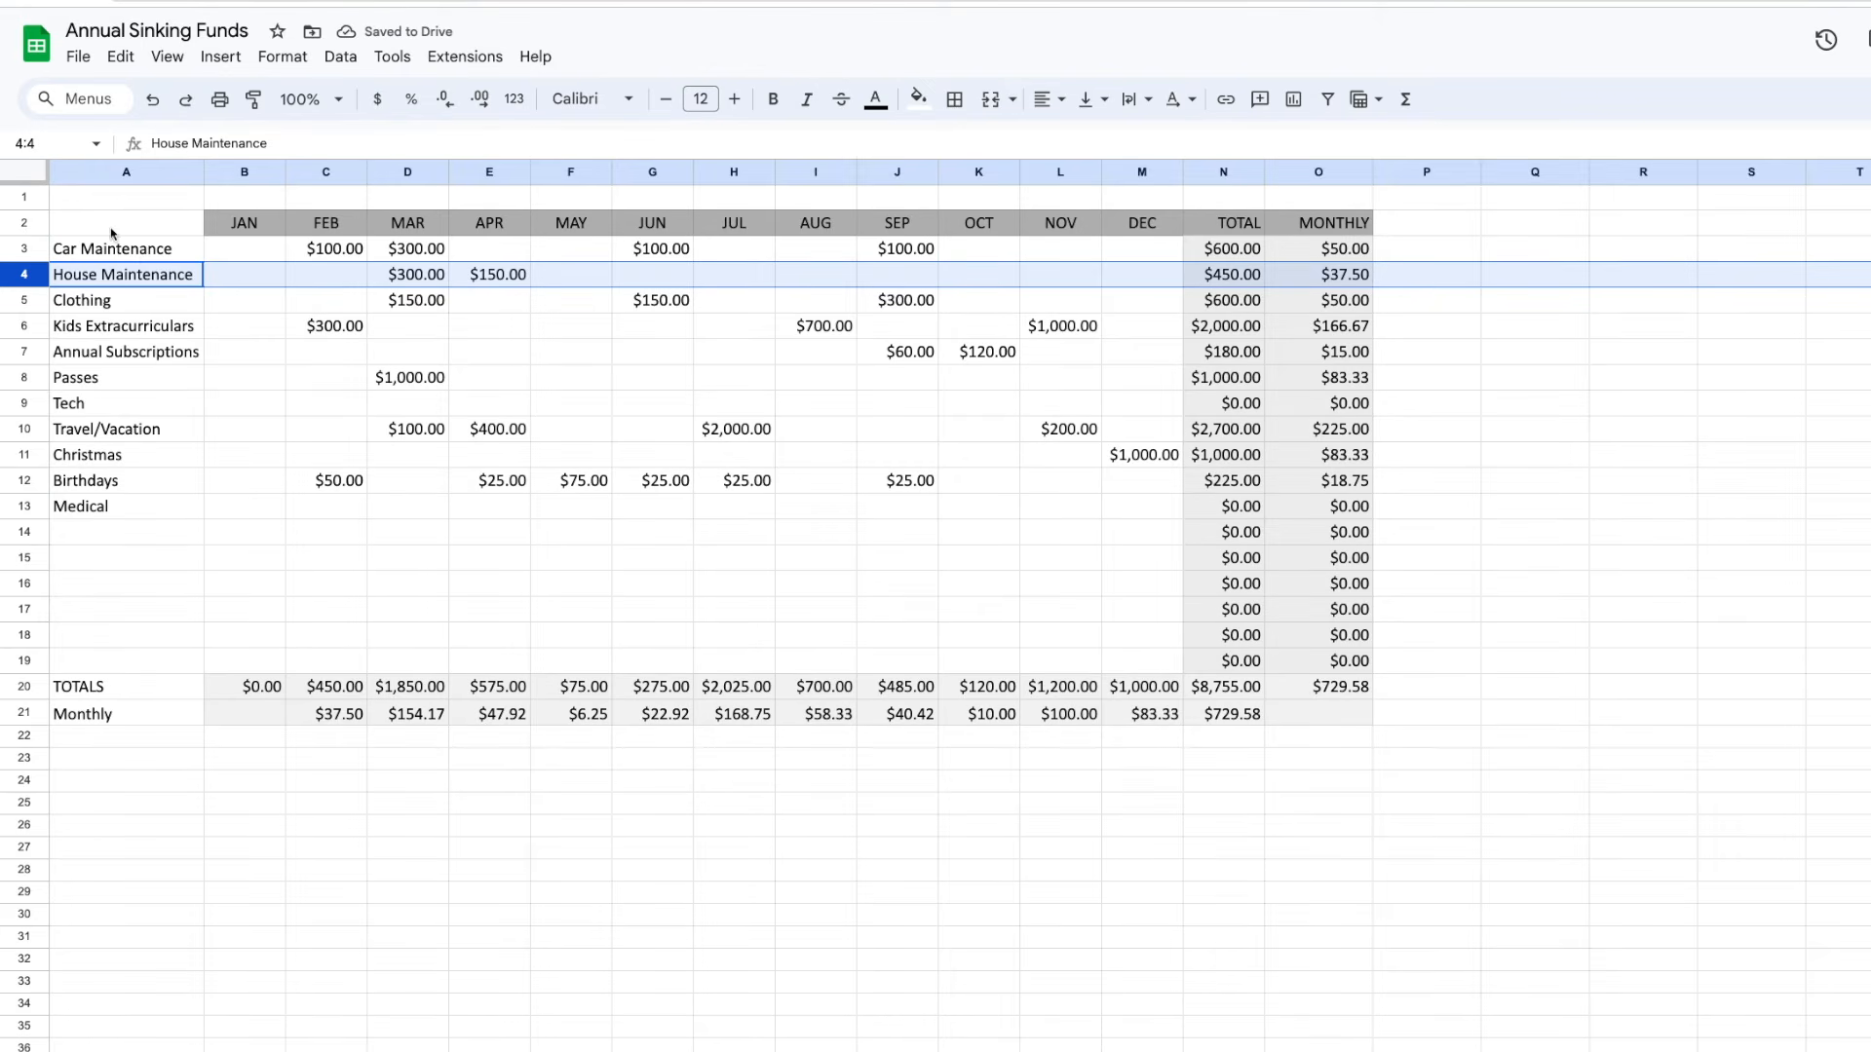
# Review the March amount for House Maintenance and the total and monthly figures for Car Maintenance
pyautogui.click(398, 279)
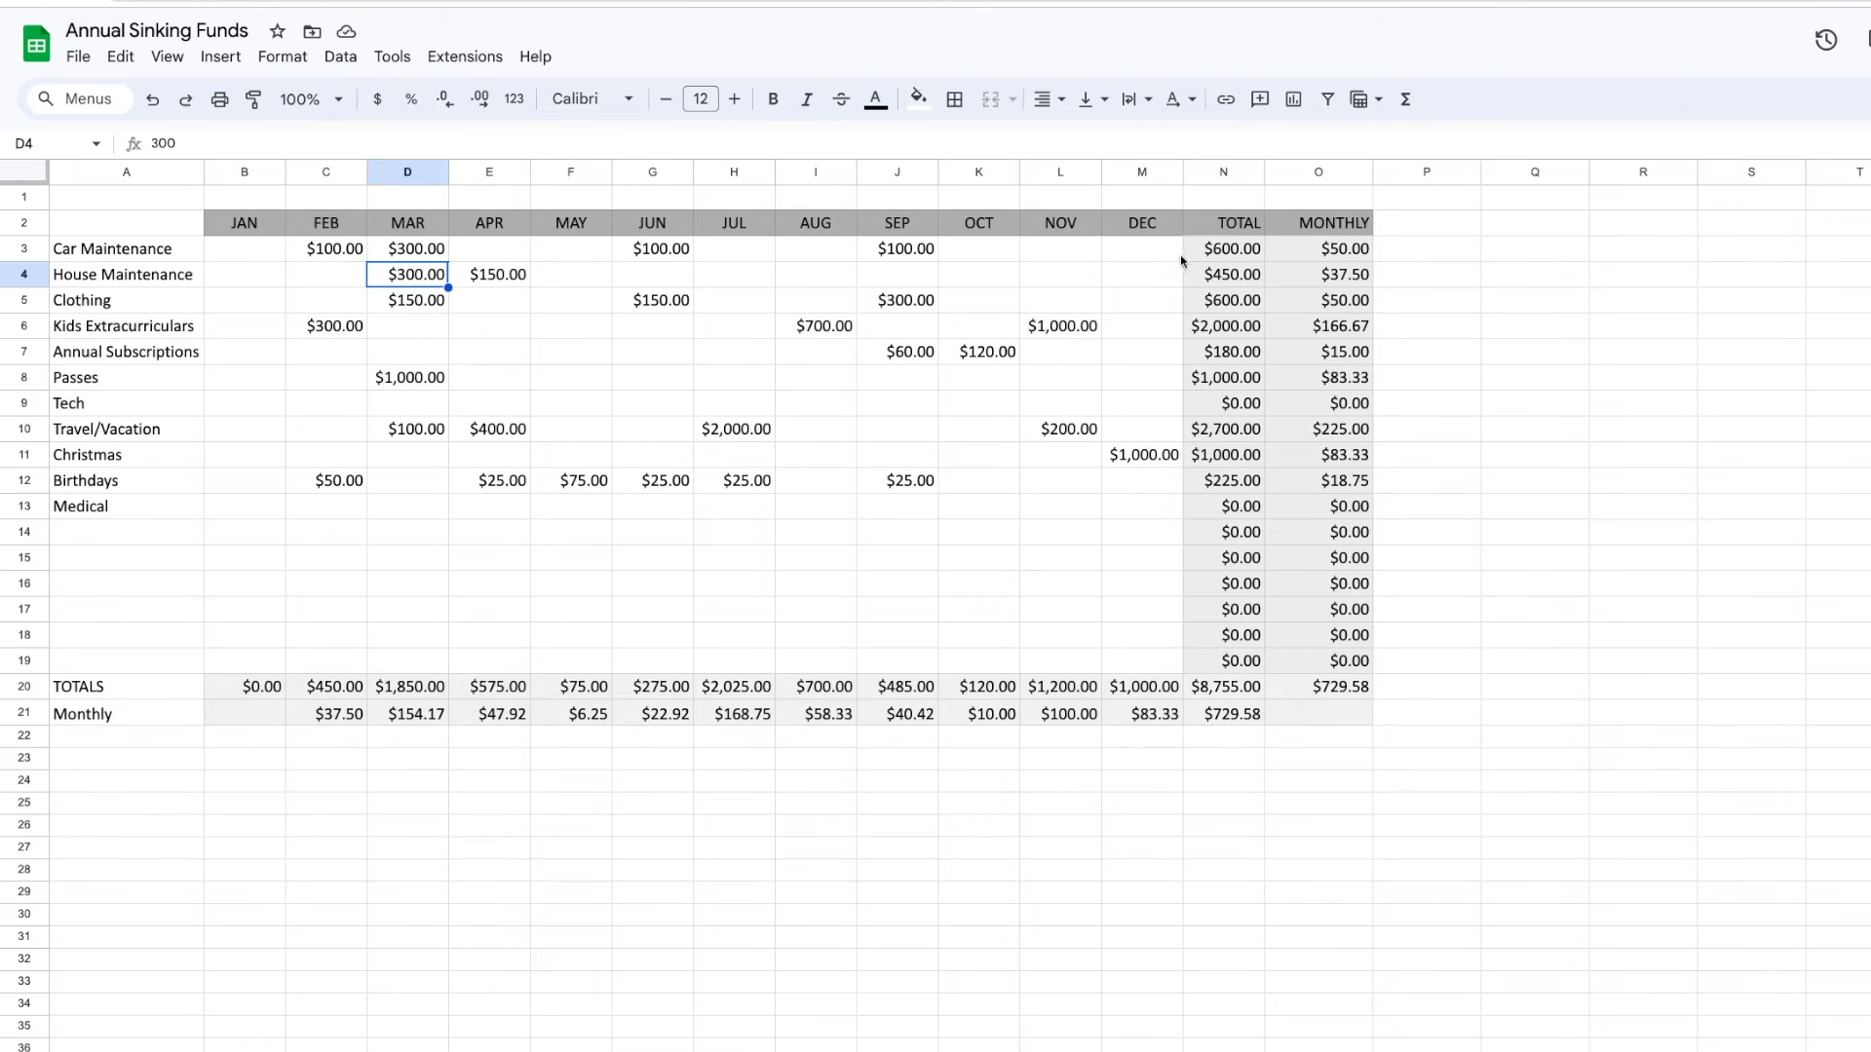
pyautogui.click(1218, 250)
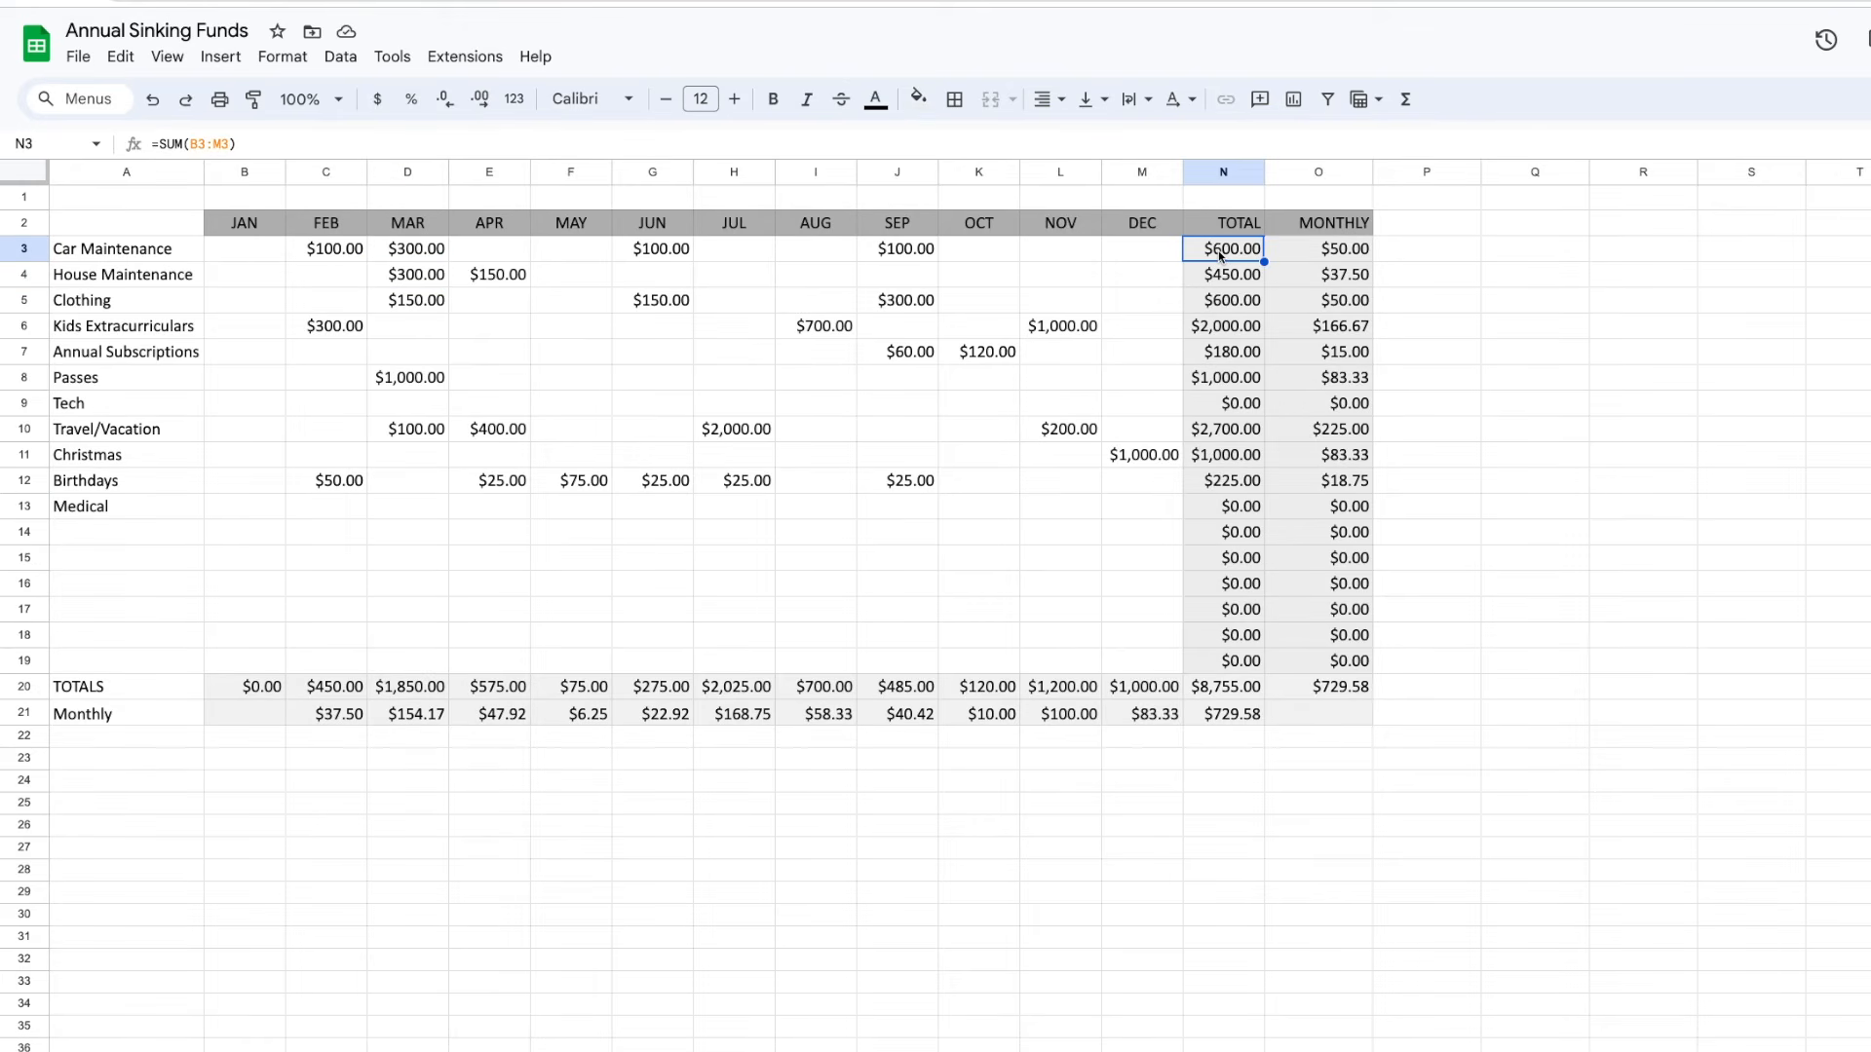
pyautogui.click(1313, 258)
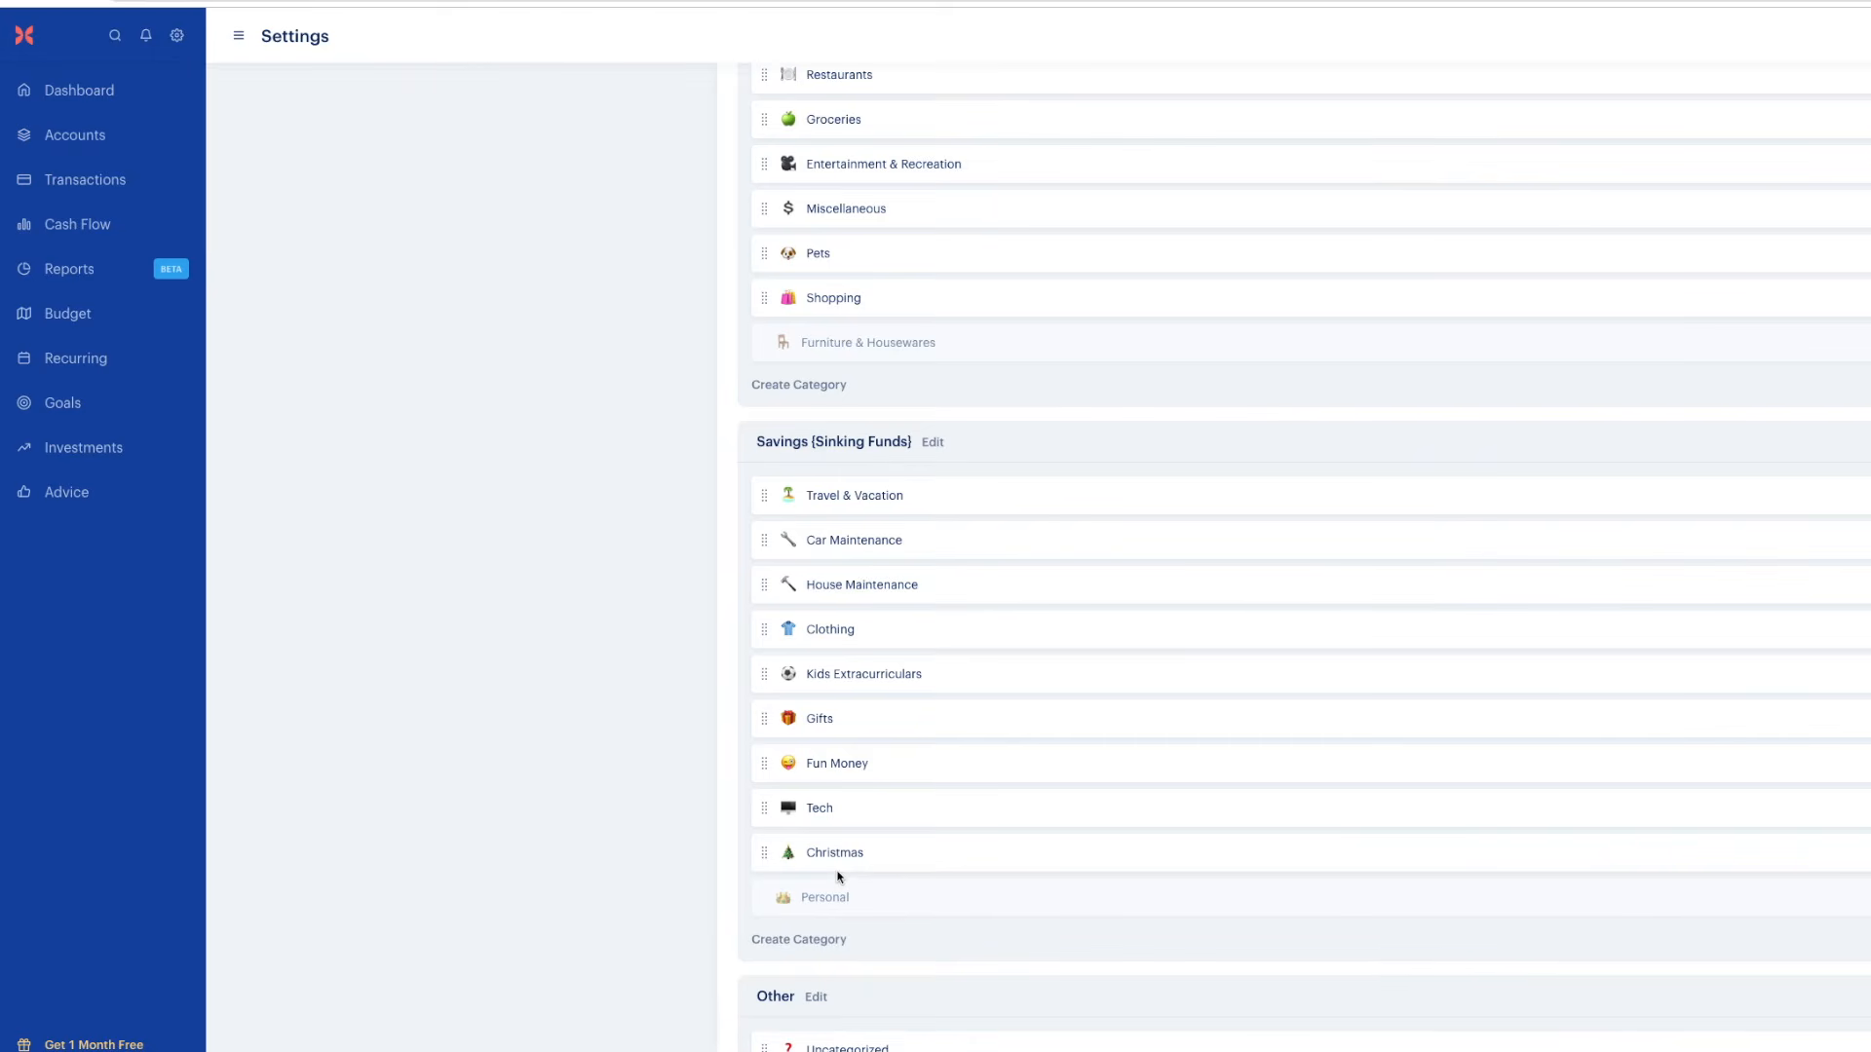
# In Monarch's category settings, make Travel & Vacation a monthly rollover with a $500 starting balance and save it
pyautogui.click(868, 497)
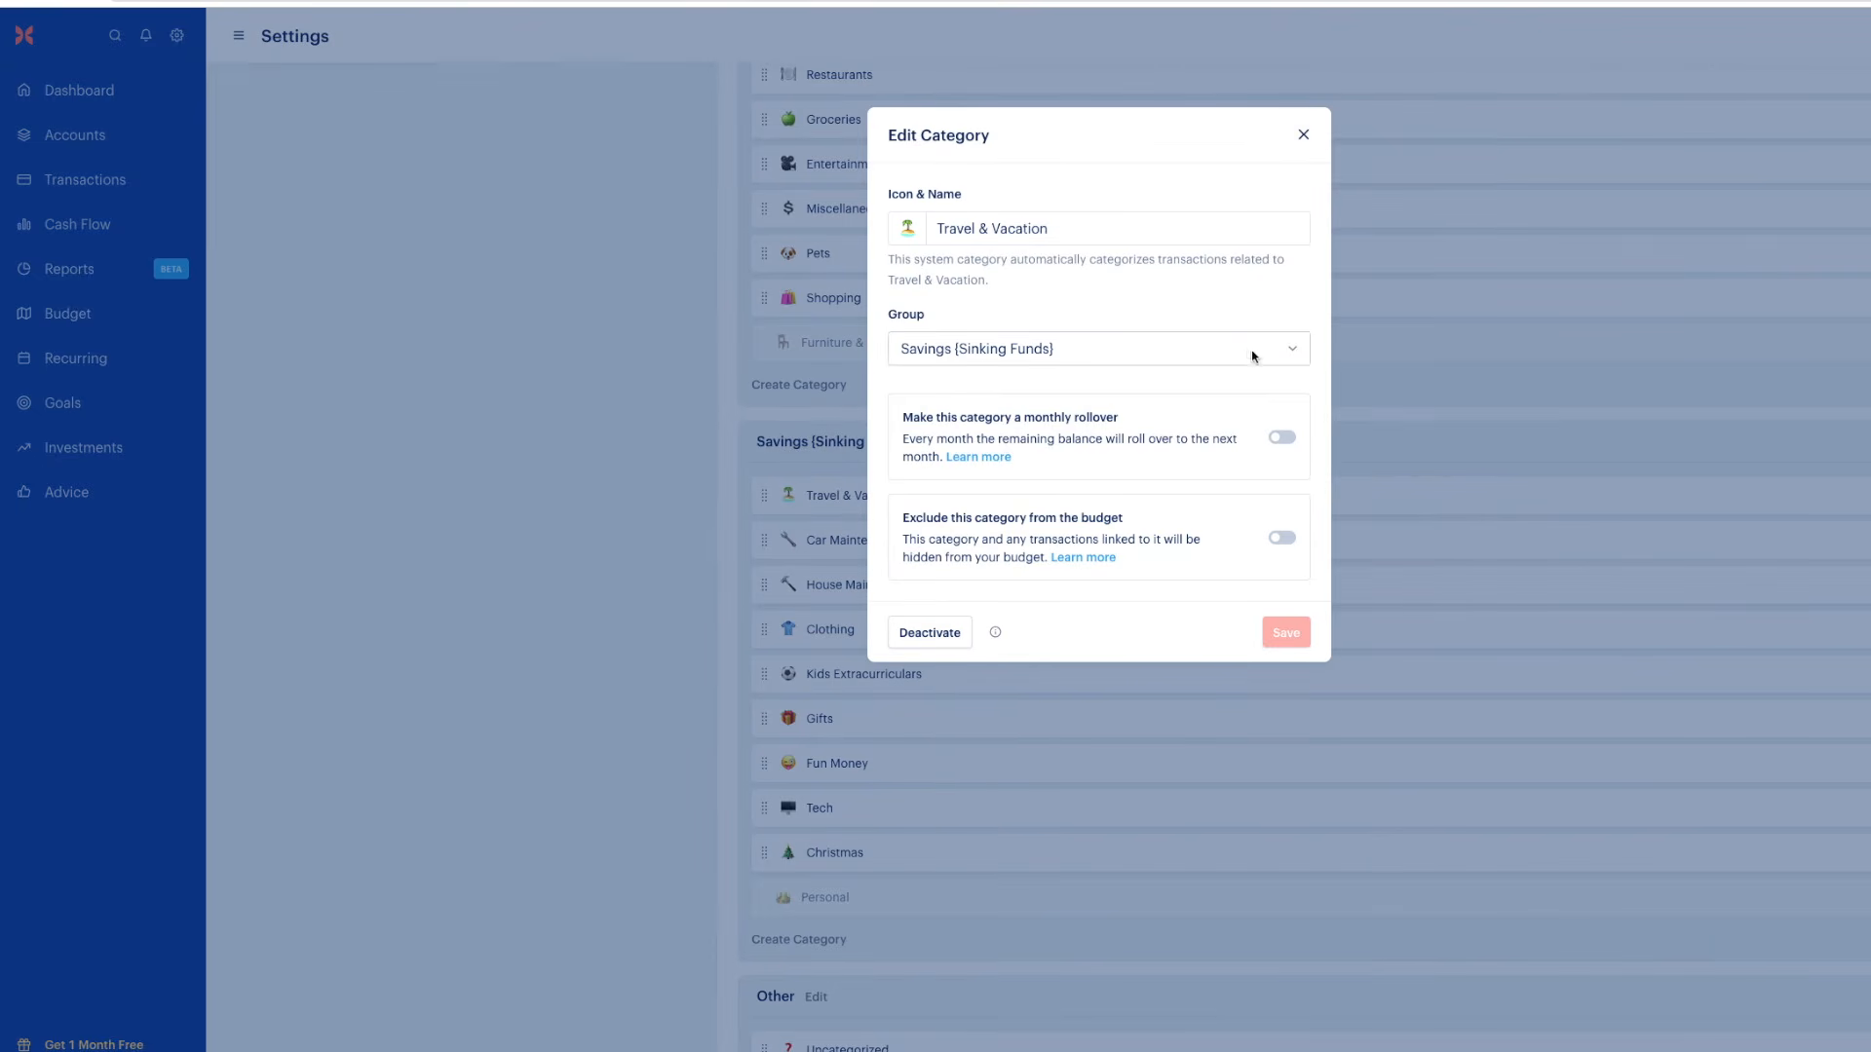
pyautogui.click(1282, 439)
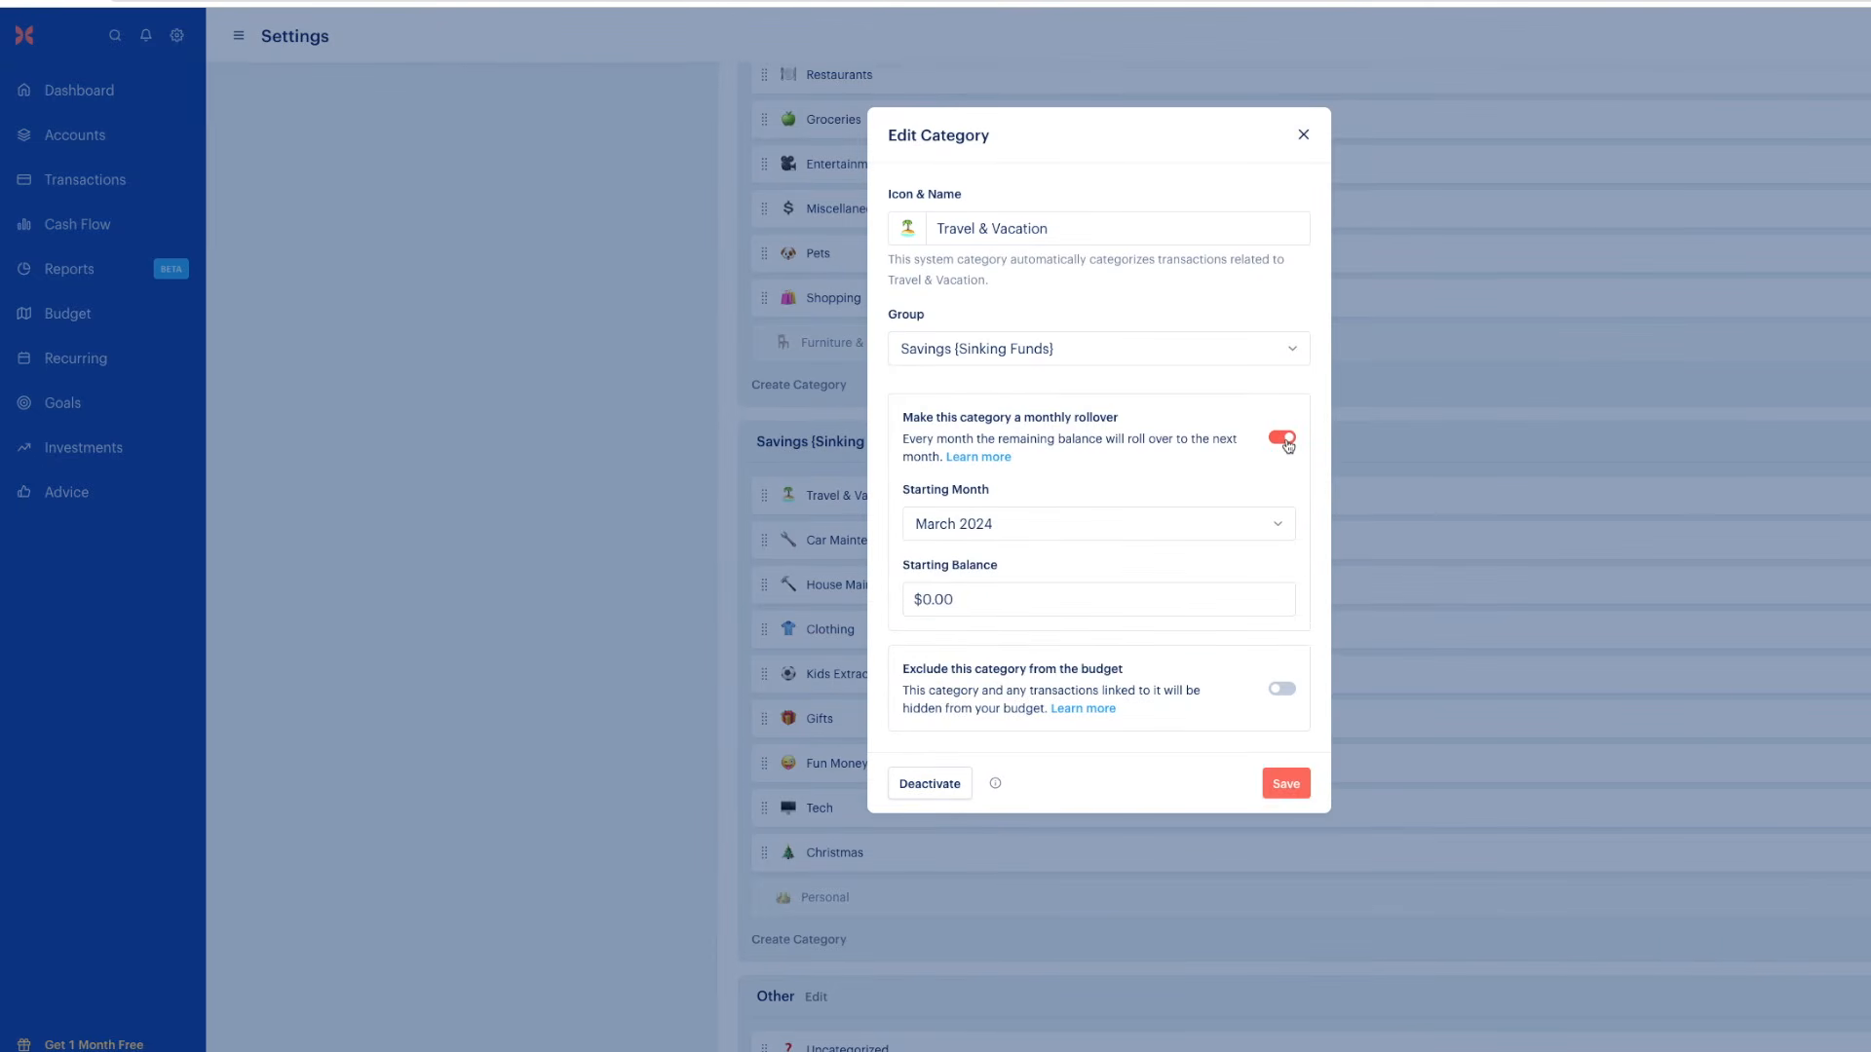
pyautogui.click(984, 598)
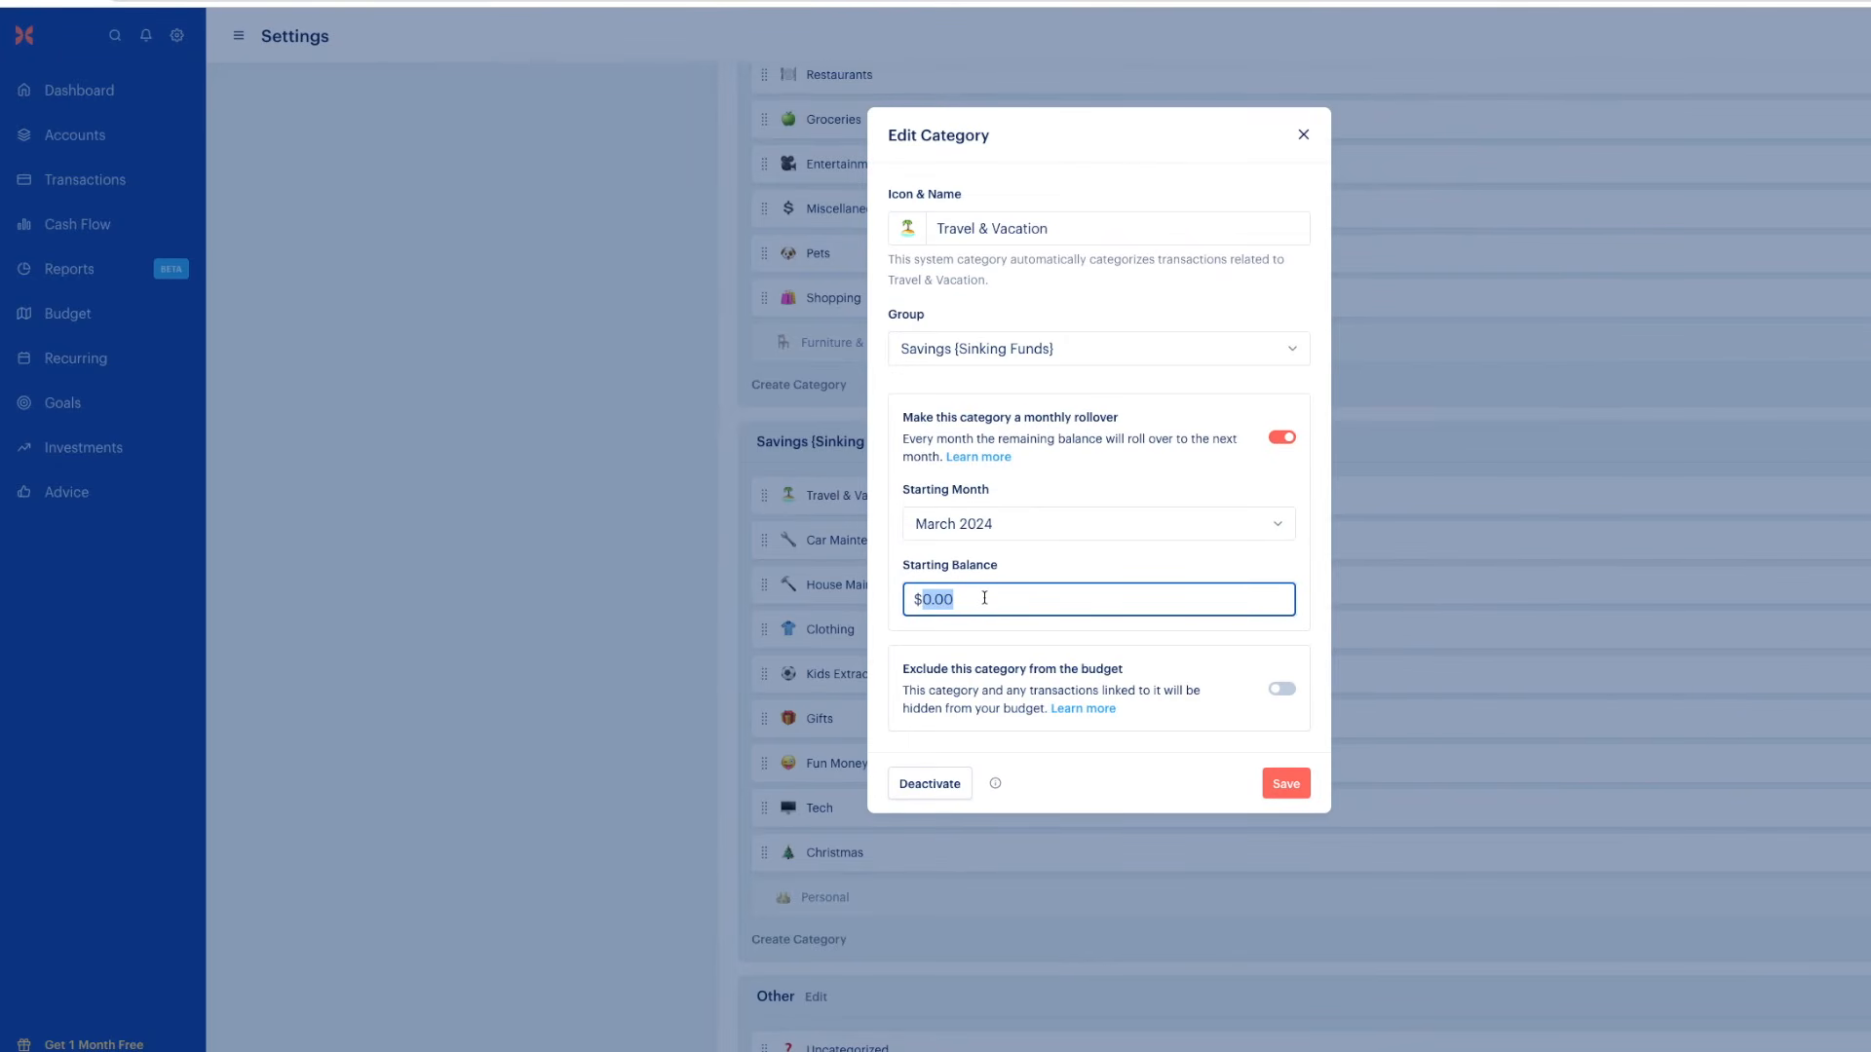
pyautogui.write('500')
pyautogui.click(1267, 784)
# Make the Car Maintenance category a monthly rollover with a $15 starting balance and save it
pyautogui.click(886, 542)
pyautogui.click(1281, 438)
pyautogui.doubleClick(982, 598)
pyautogui.write('15')
pyautogui.click(1274, 783)
# Make the House Maintenance category a monthly rollover, keeping the default starting balance, and save it
pyautogui.click(896, 584)
pyautogui.click(1281, 437)
pyautogui.click(1286, 788)
# Make the Clothing category a monthly rollover with a $20 starting balance and save it
pyautogui.click(846, 633)
pyautogui.click(1281, 437)
pyautogui.doubleClick(975, 597)
pyautogui.write('20')
pyautogui.click(1290, 781)
# Make the Kids Extracurriculars category a monthly rollover with a $1,300 starting balance and save it
pyautogui.click(874, 682)
pyautogui.click(1281, 437)
pyautogui.doubleClick(975, 598)
pyautogui.write('1300')
pyautogui.click(1290, 783)
pyautogui.click(850, 681)
pyautogui.click(1302, 134)
# Make the Gifts category a monthly rollover, enter its starting balance and save it
pyautogui.click(820, 718)
pyautogui.click(1281, 437)
pyautogui.doubleClick(936, 598)
pyautogui.write('25')
pyautogui.press('Return')
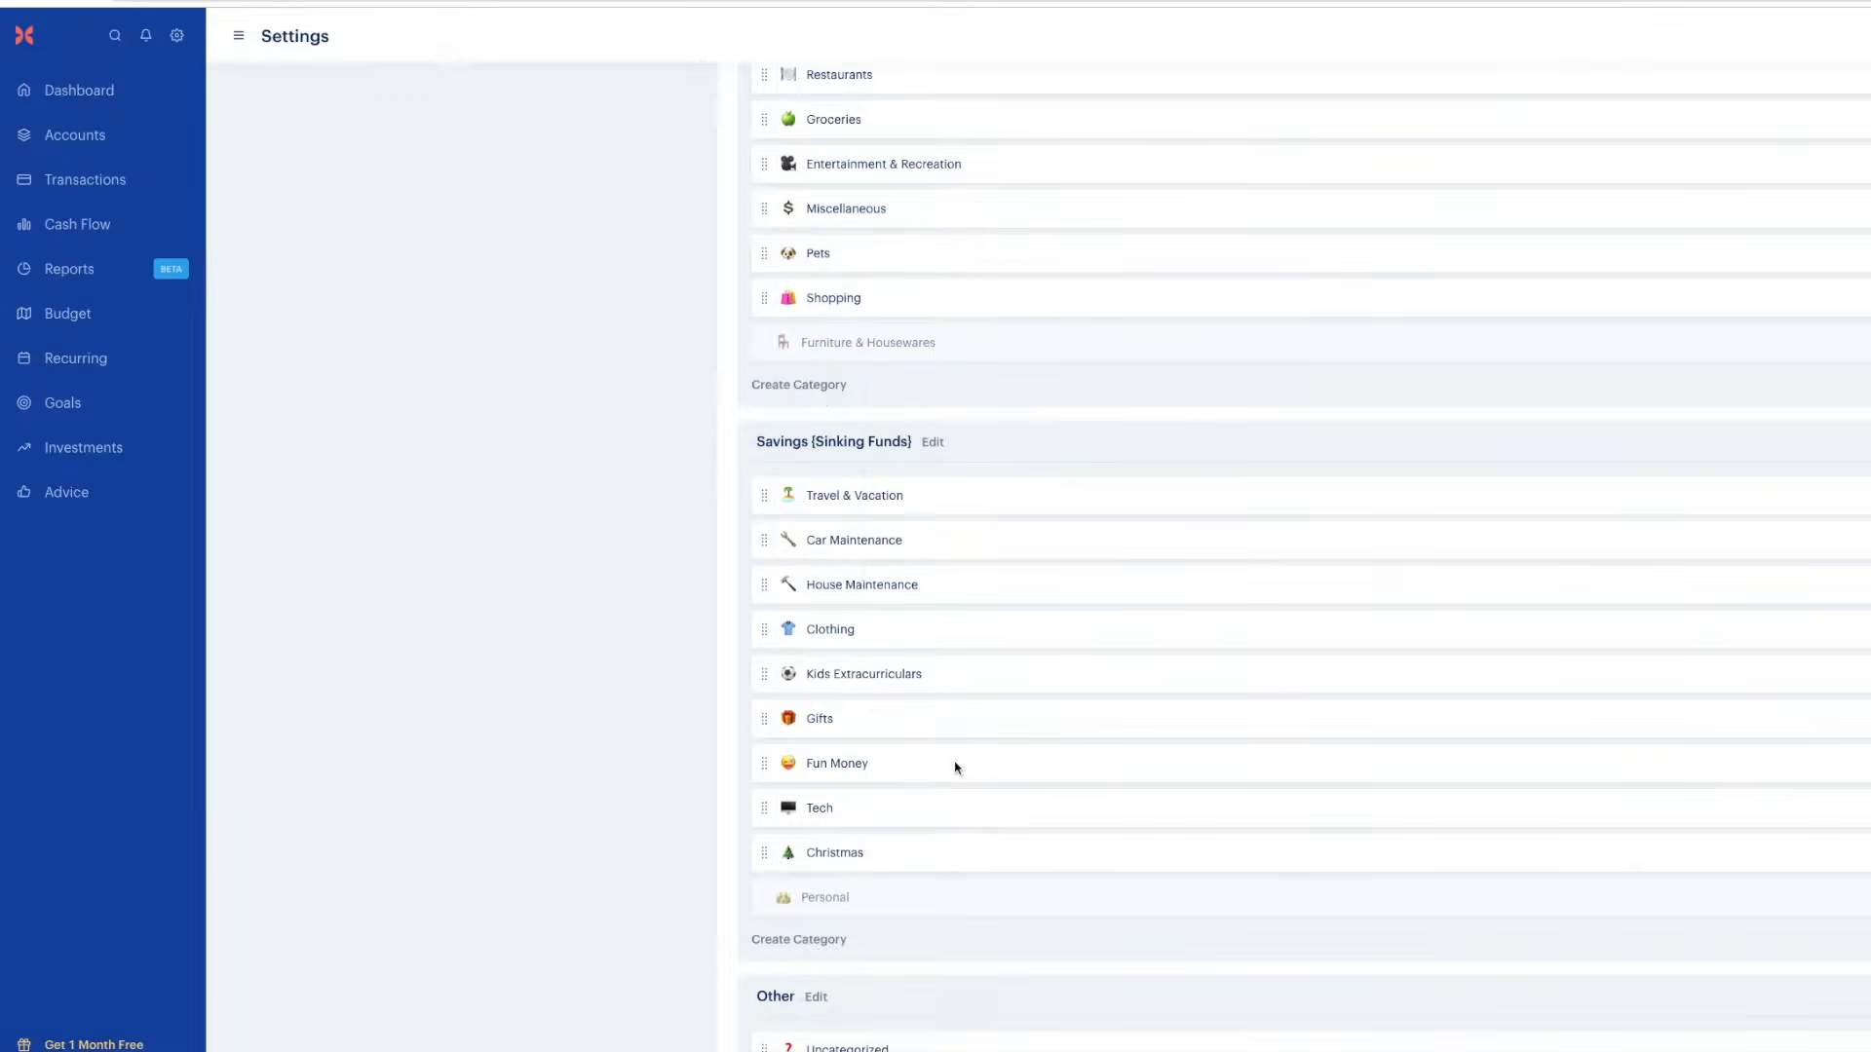
# Make the Fun Money category a monthly rollover with a $225 starting balance and save it
pyautogui.click(955, 768)
pyautogui.click(1281, 438)
pyautogui.doubleClick(939, 598)
pyautogui.write('225')
pyautogui.press('Return')
# Make the Tech category a monthly rollover, keeping the default starting balance, and save it
pyautogui.click(822, 817)
pyautogui.click(1282, 437)
pyautogui.click(1286, 783)
# Make the Christmas category a monthly rollover with a $200 starting balance
pyautogui.click(840, 853)
pyautogui.click(1281, 393)
pyautogui.doubleClick(954, 551)
pyautogui.write('200')
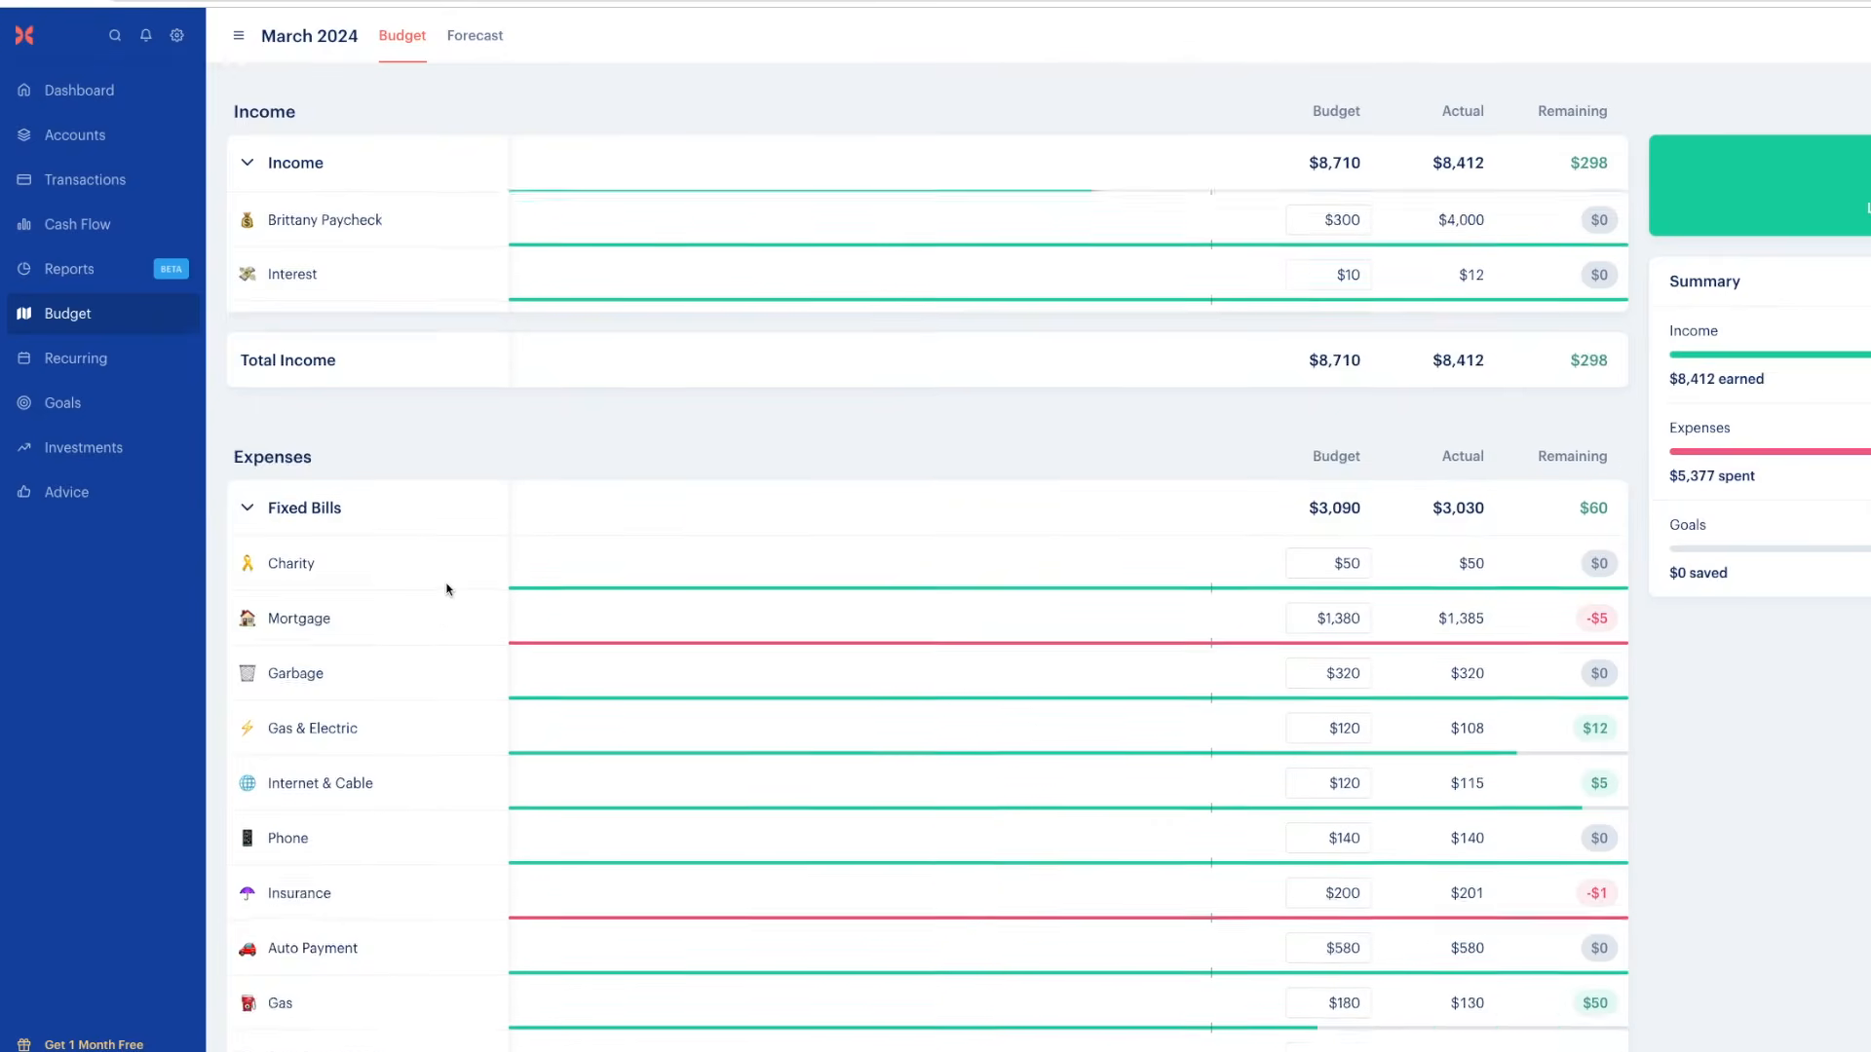
# Check the remaining rollover balances of the Savings (Sinking Funds) categories in the March 2024 budget
pyautogui.scroll(-7, 447, 585)
pyautogui.scroll(-5, 447, 585)
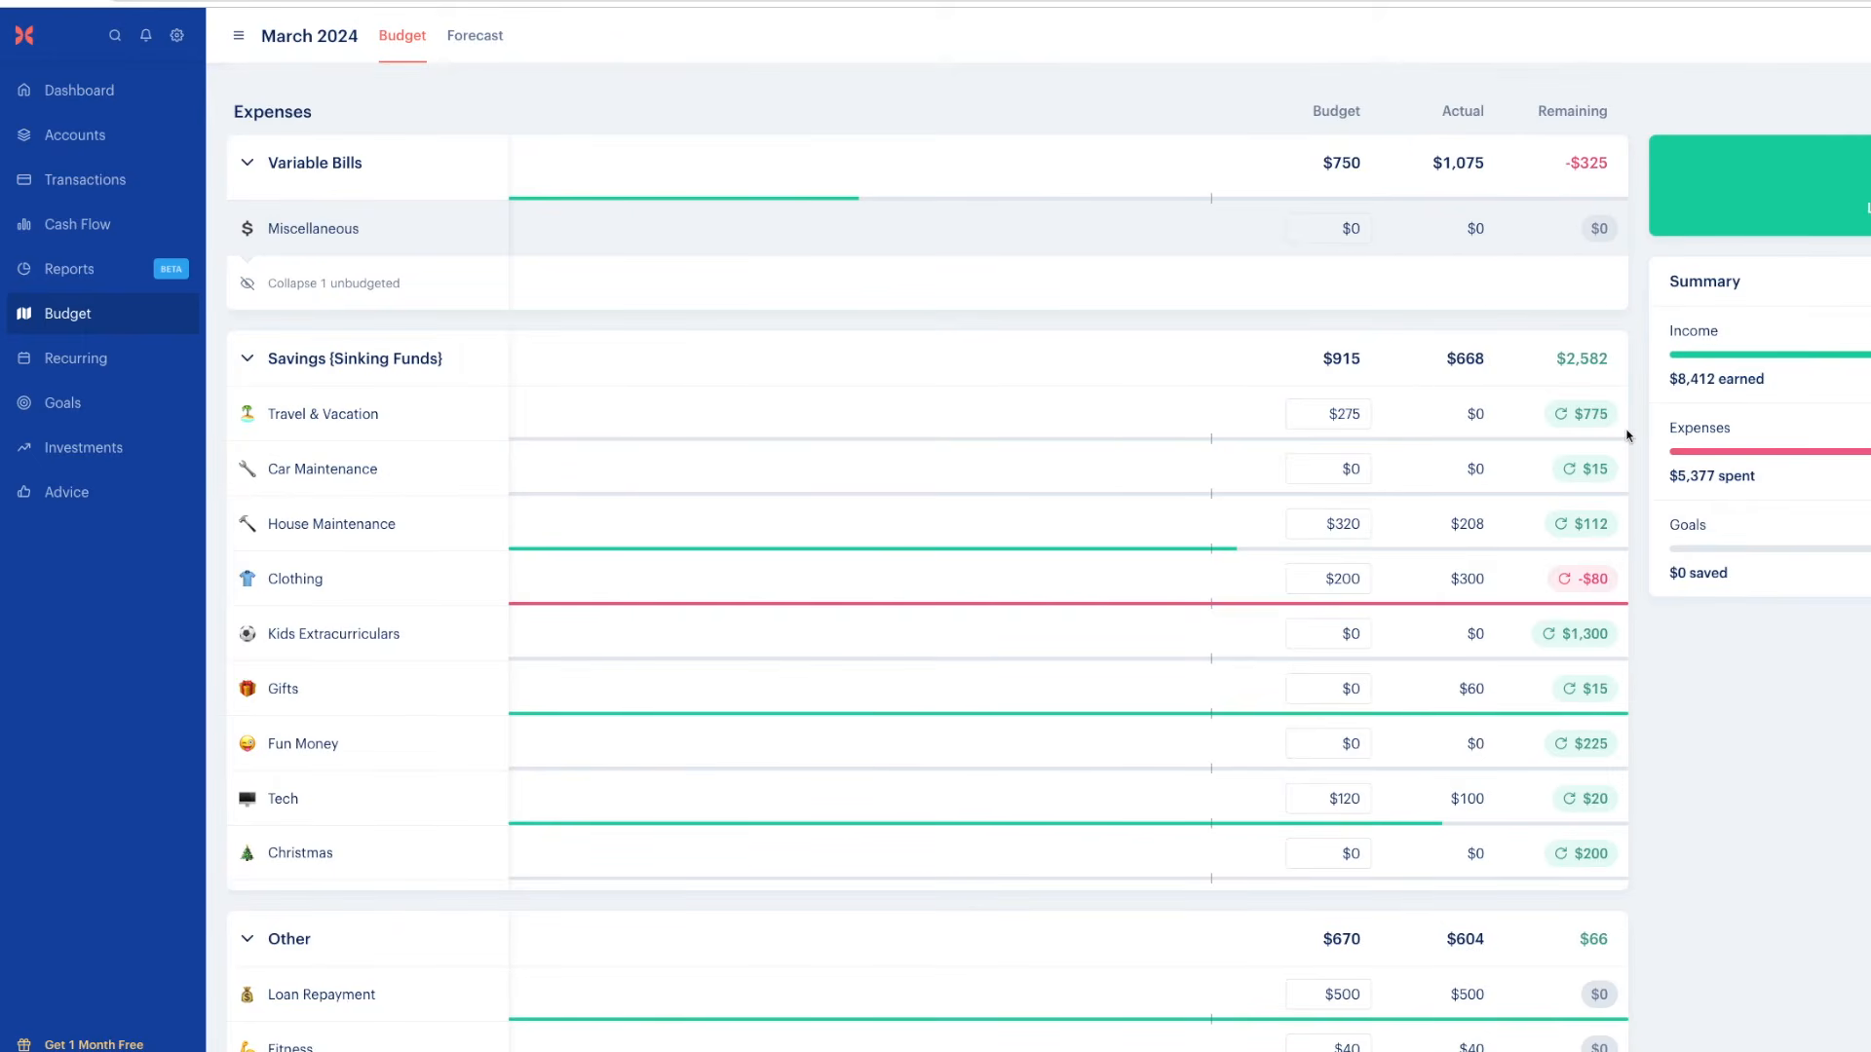
pyautogui.moveTo(1561, 413)
# Add a $75 debit transaction for merchant AirBnb, paid from the checking account and categorized as Travel & Vacation
pyautogui.click(90, 192)
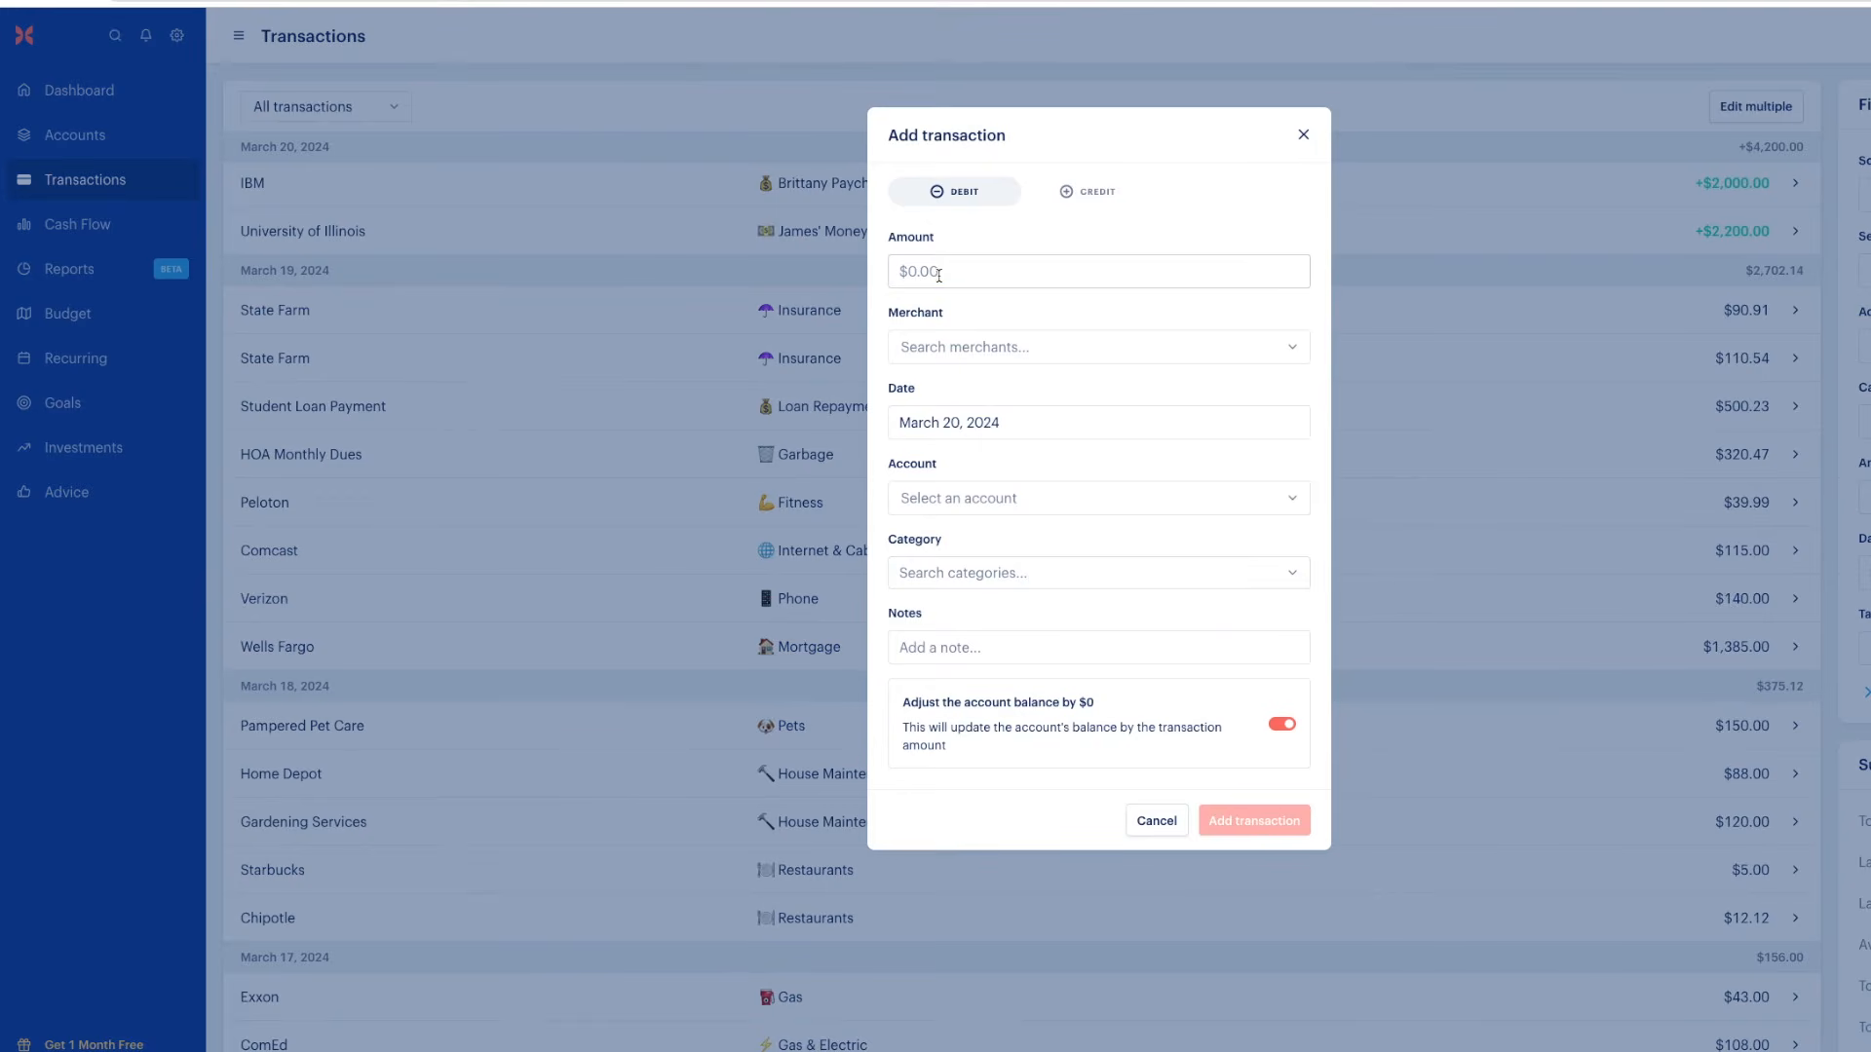
pyautogui.click(939, 275)
pyautogui.write('75')
pyautogui.press('Tab')
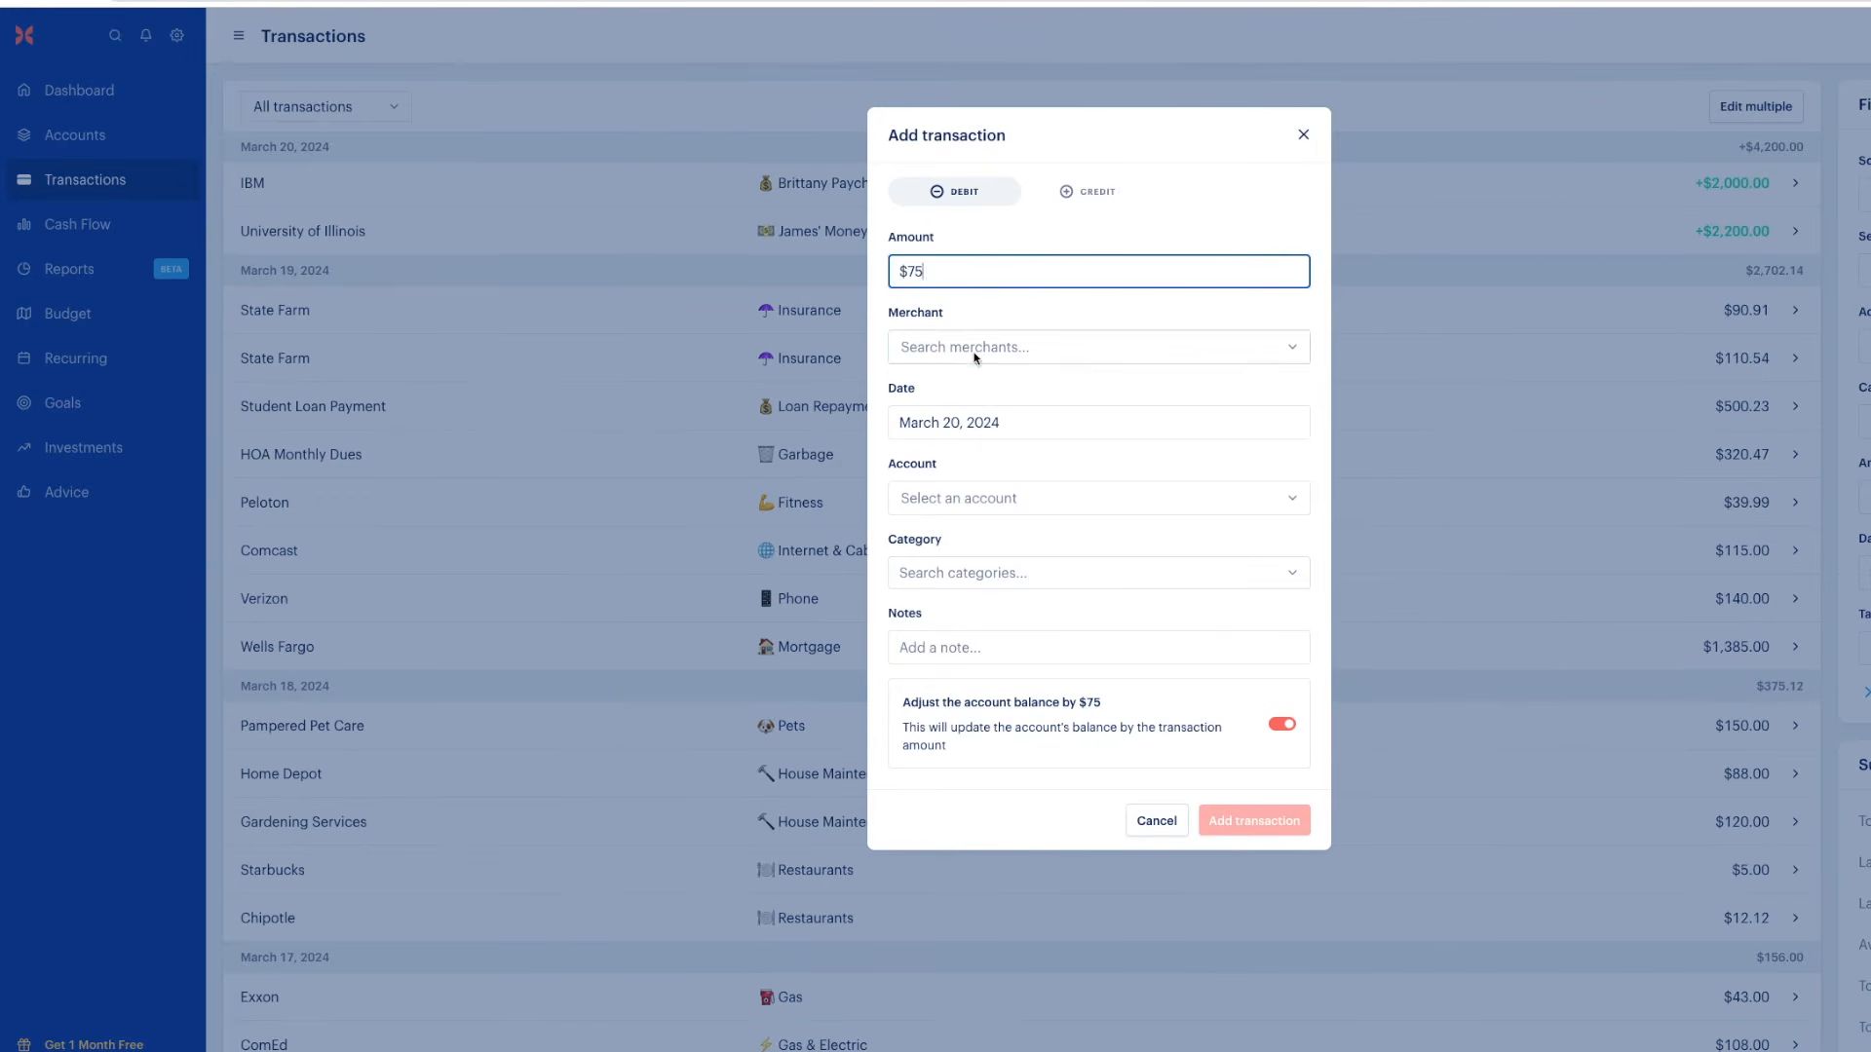
pyautogui.write('AirBnb')
pyautogui.click(1033, 398)
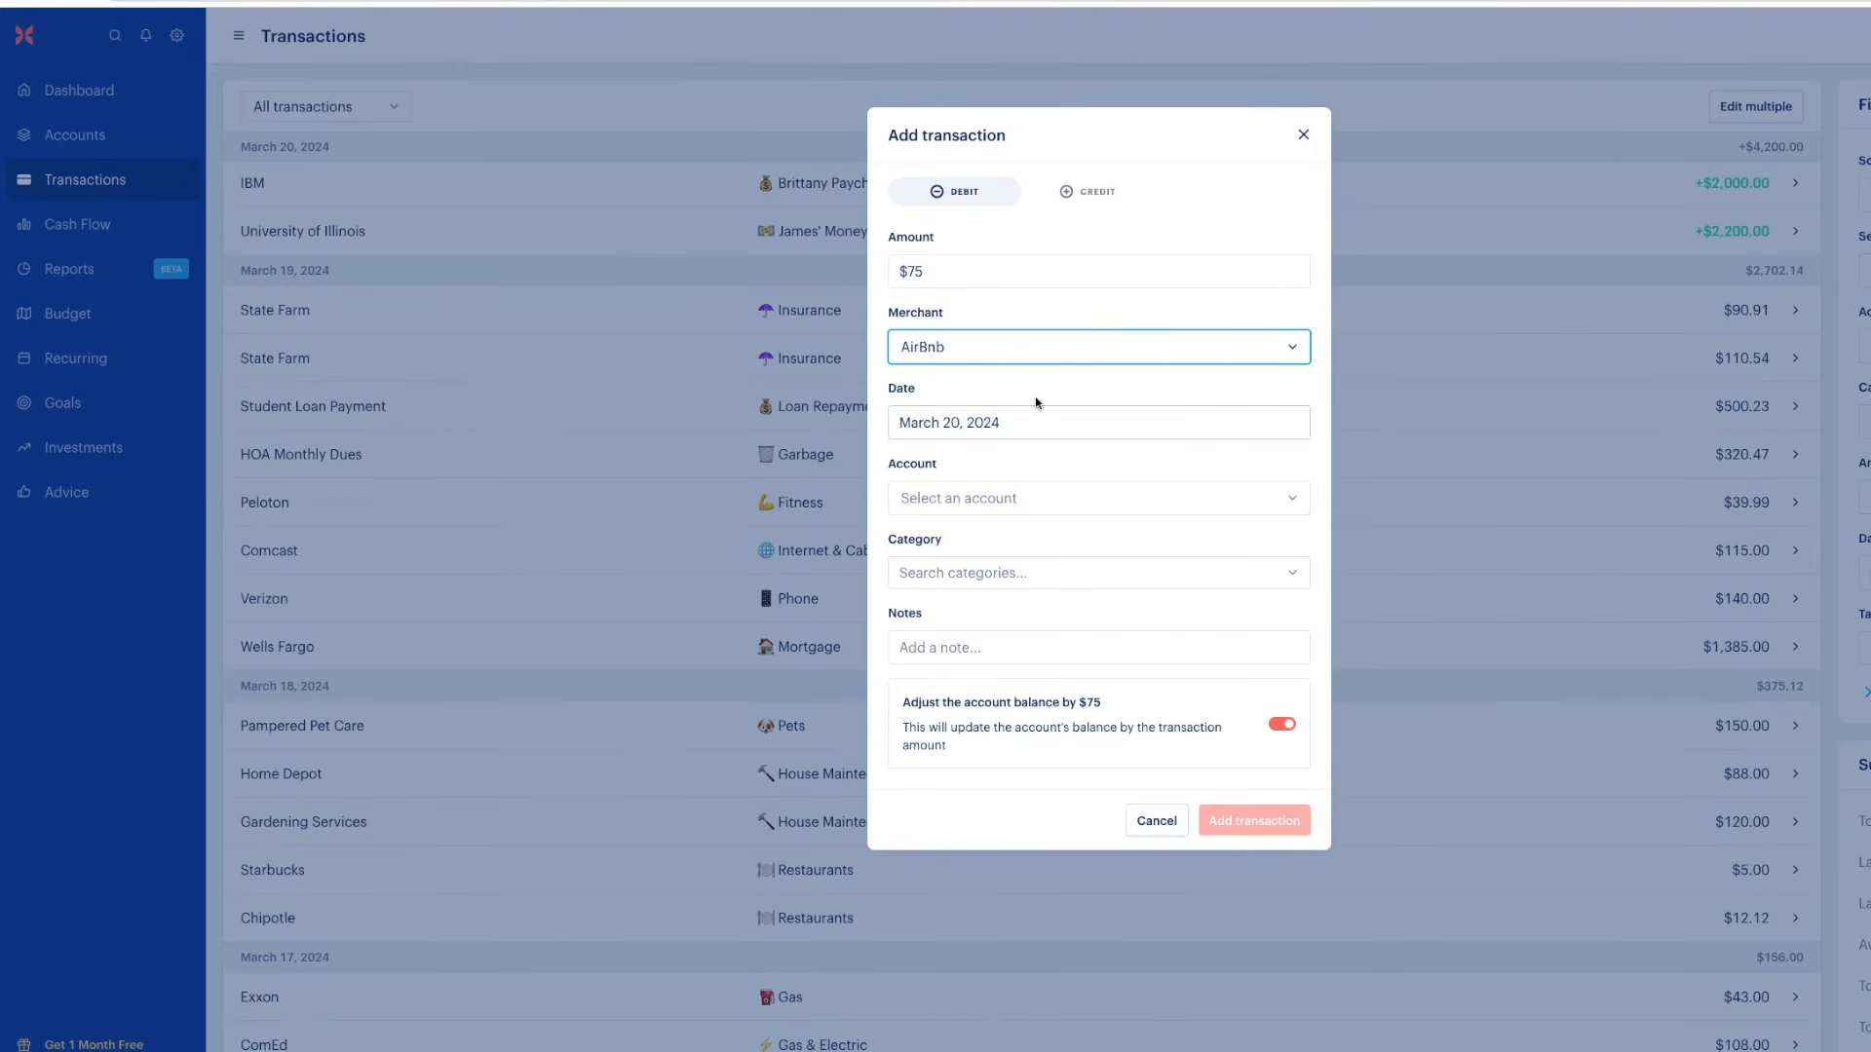
pyautogui.click(1022, 503)
pyautogui.click(1052, 582)
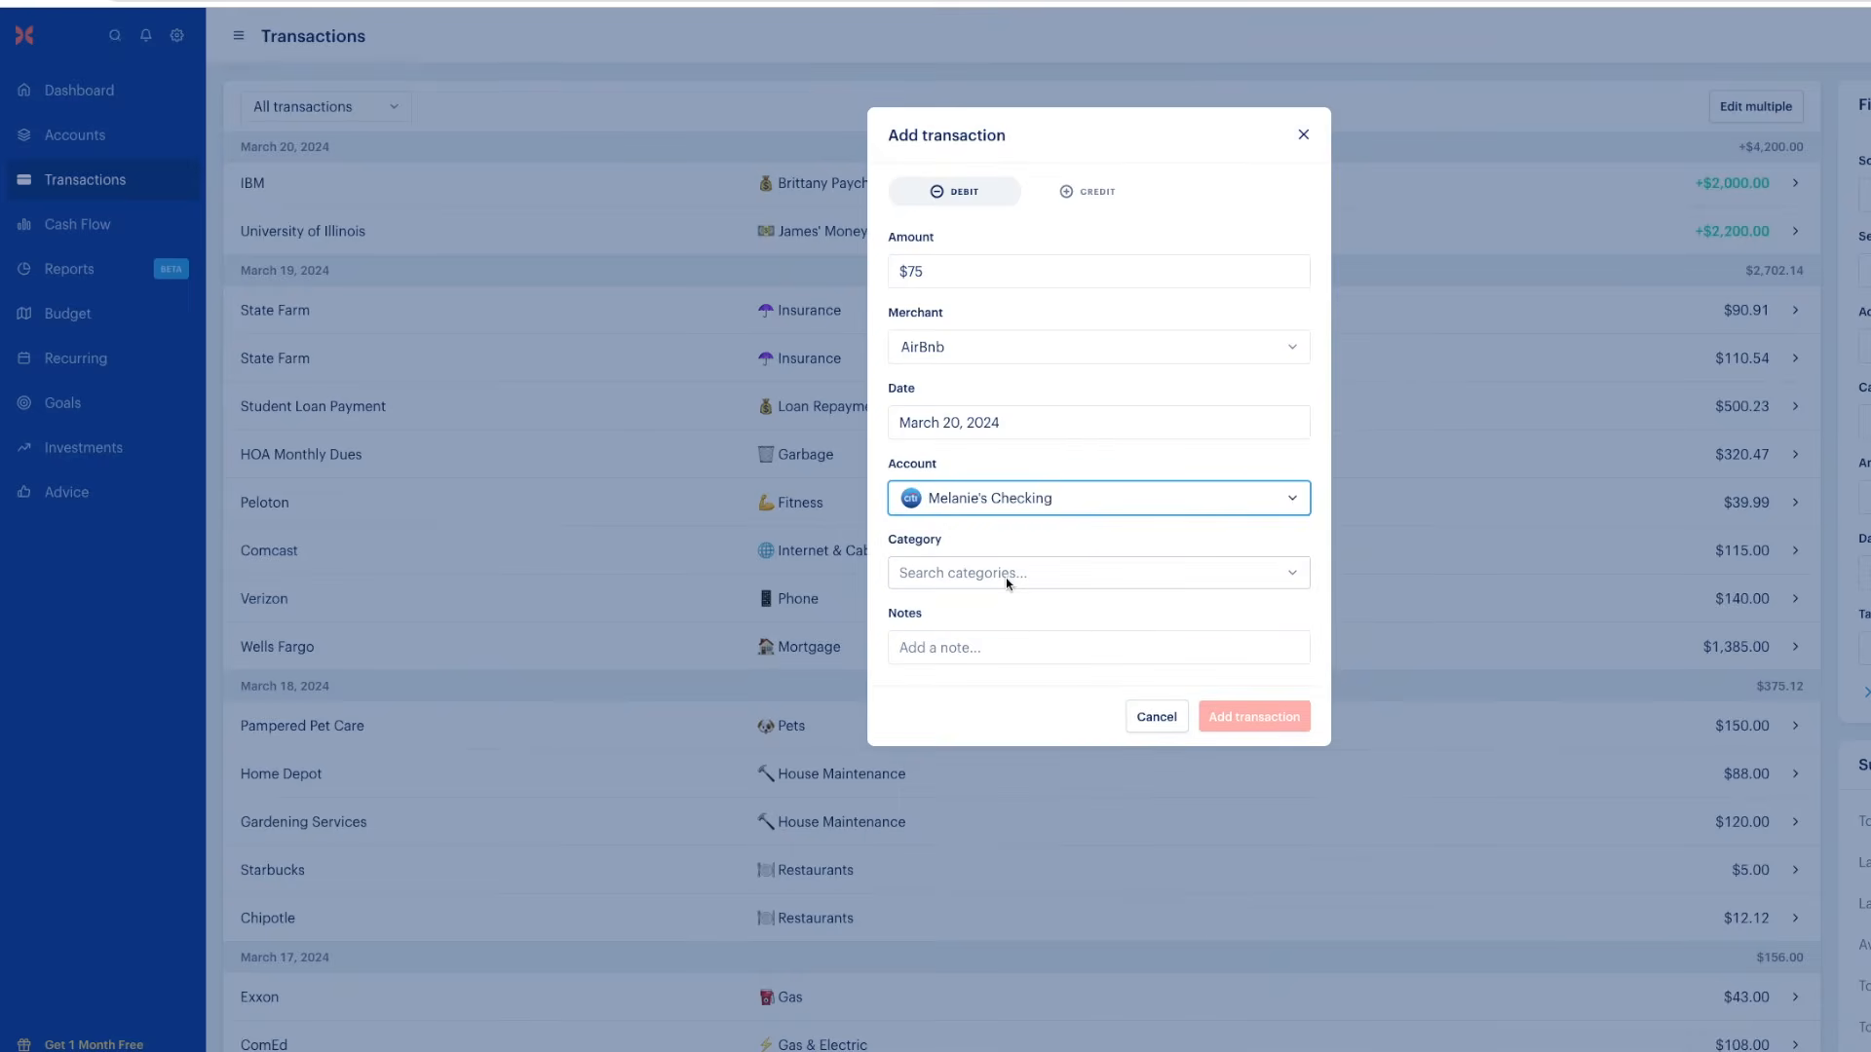
pyautogui.click(1009, 579)
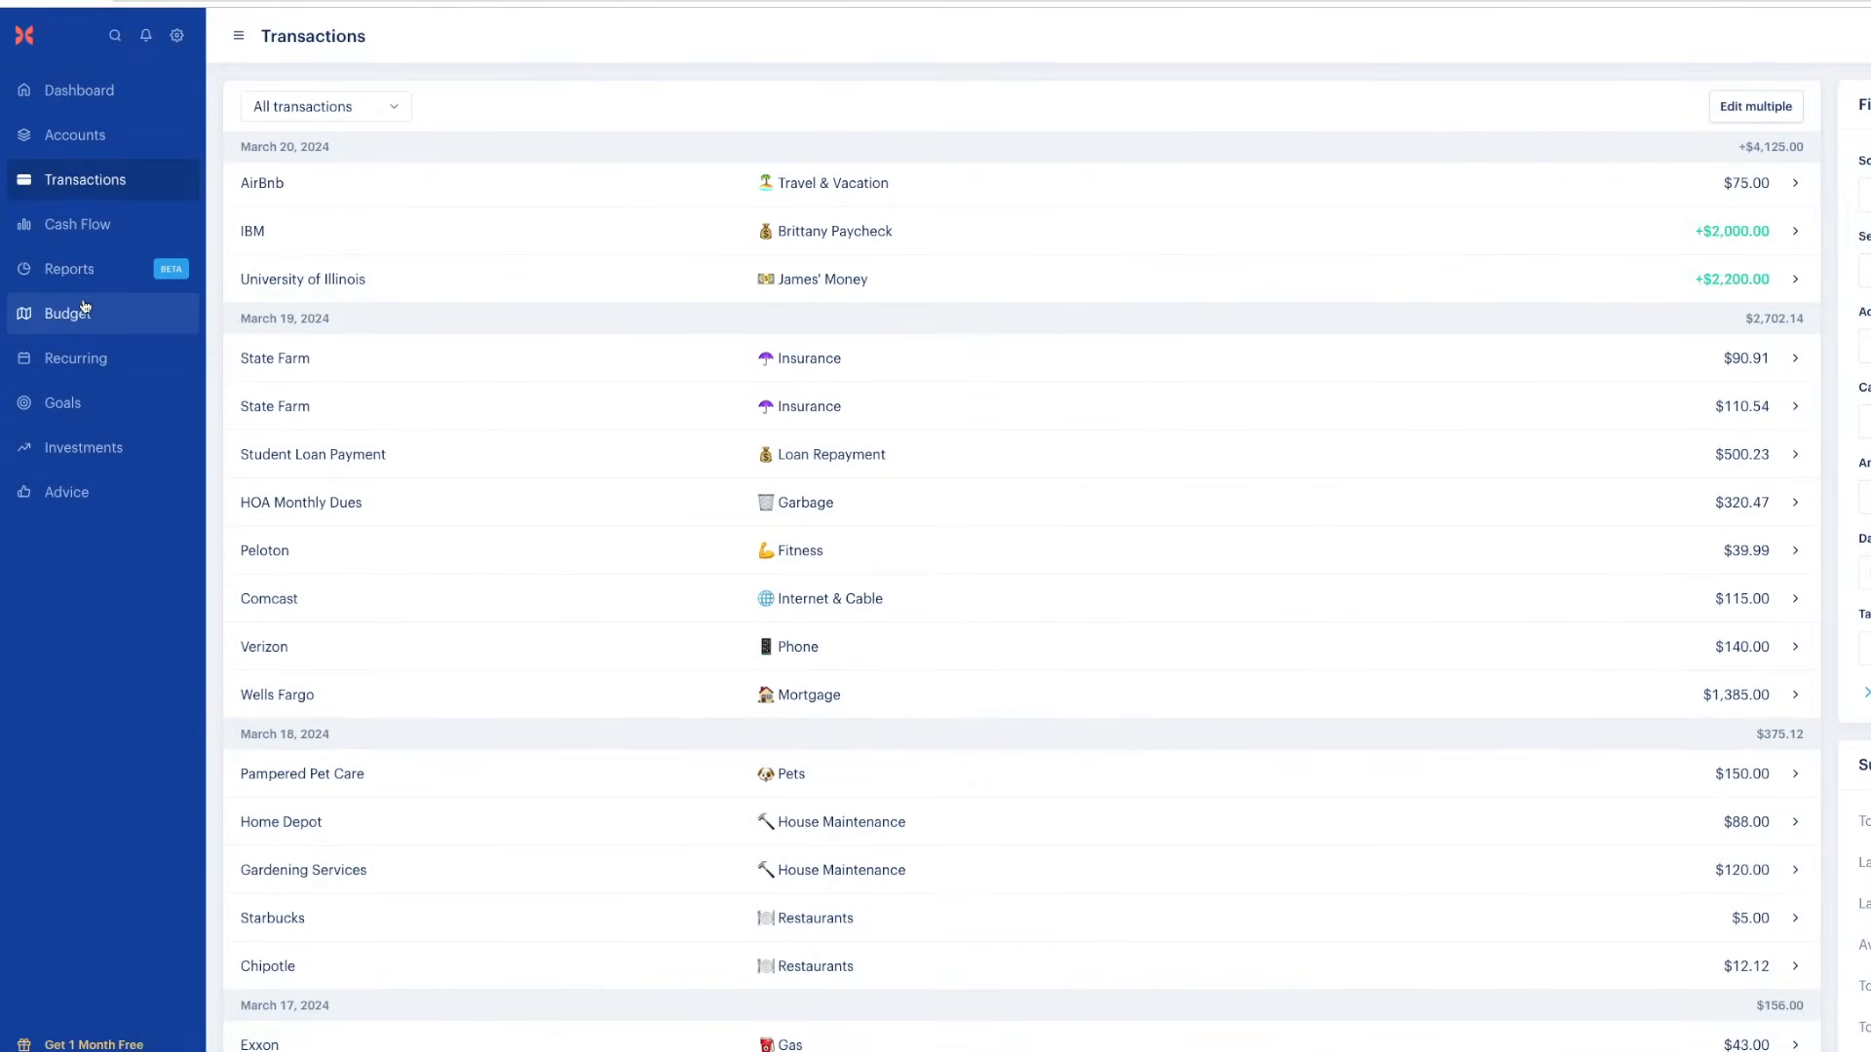
# Return to the March 2024 budget and inspect the rollover breakdown of the Travel & Vacation category
pyautogui.click(84, 306)
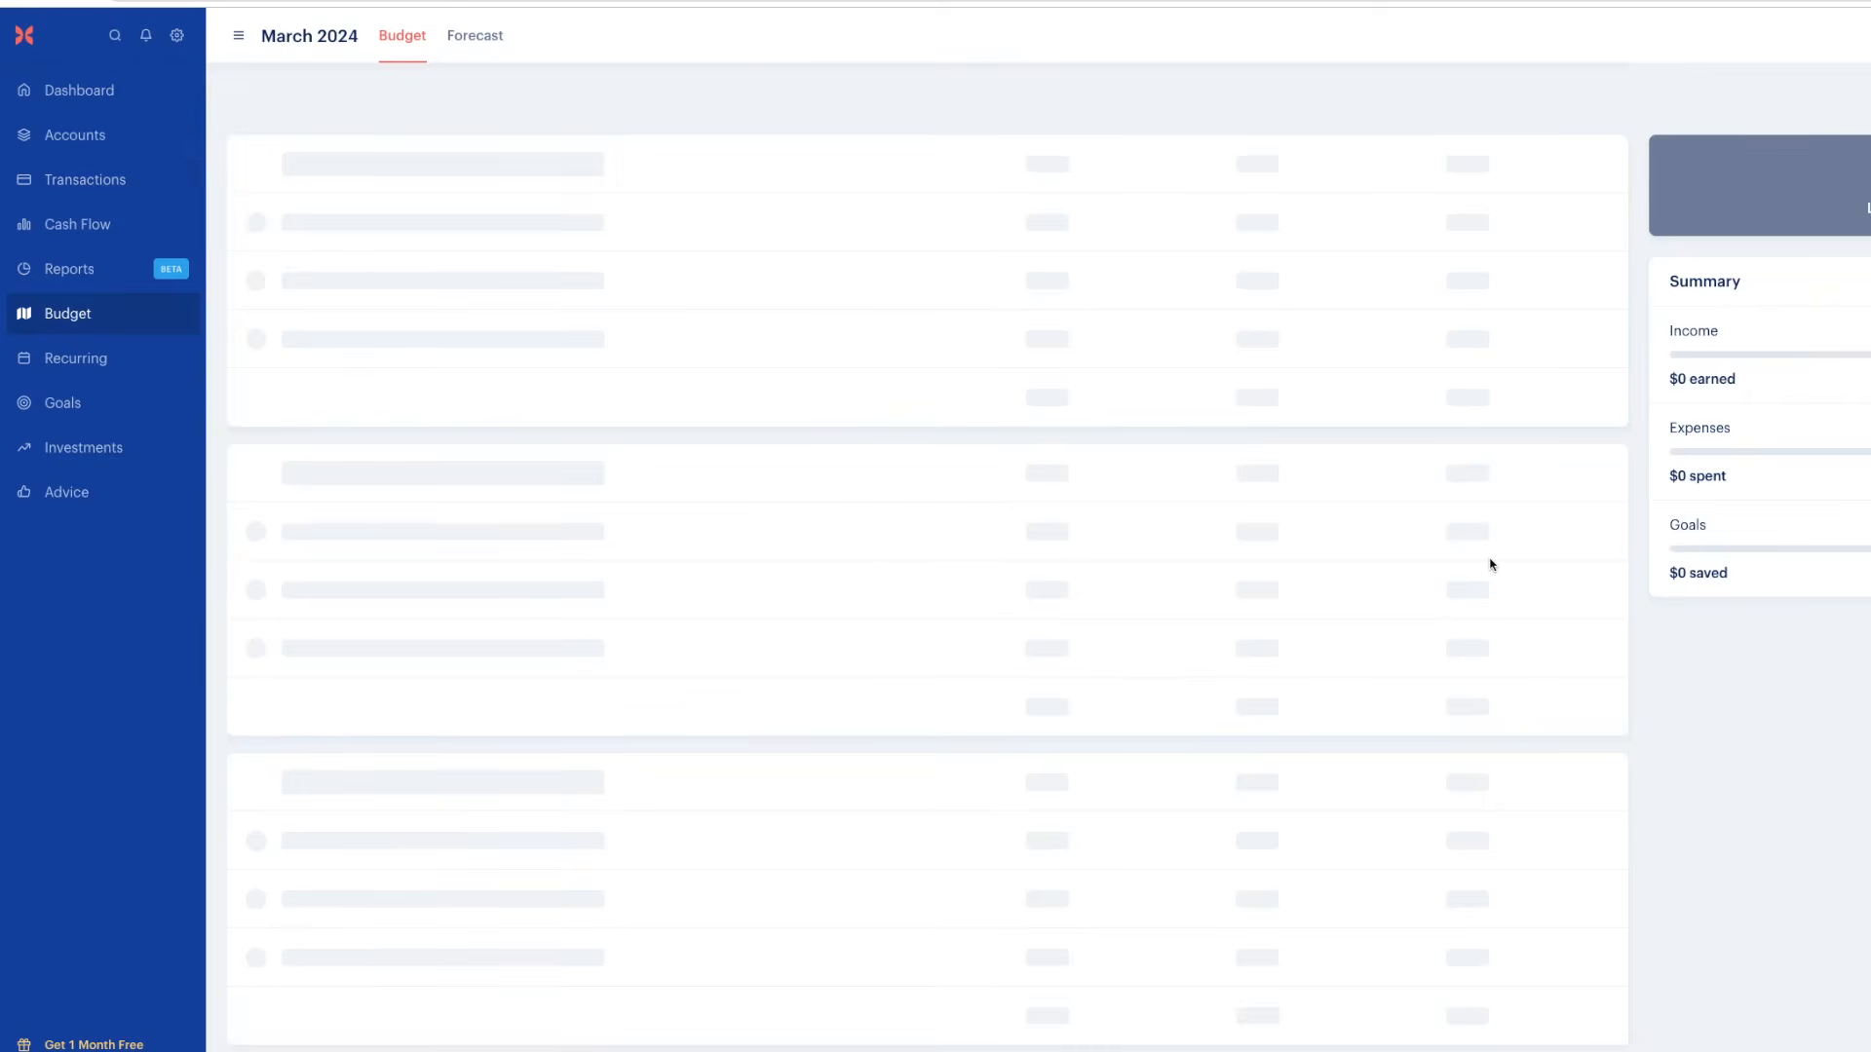
pyautogui.scroll(-9, 1490, 564)
pyautogui.scroll(-2, 1489, 564)
pyautogui.moveTo(1583, 655)
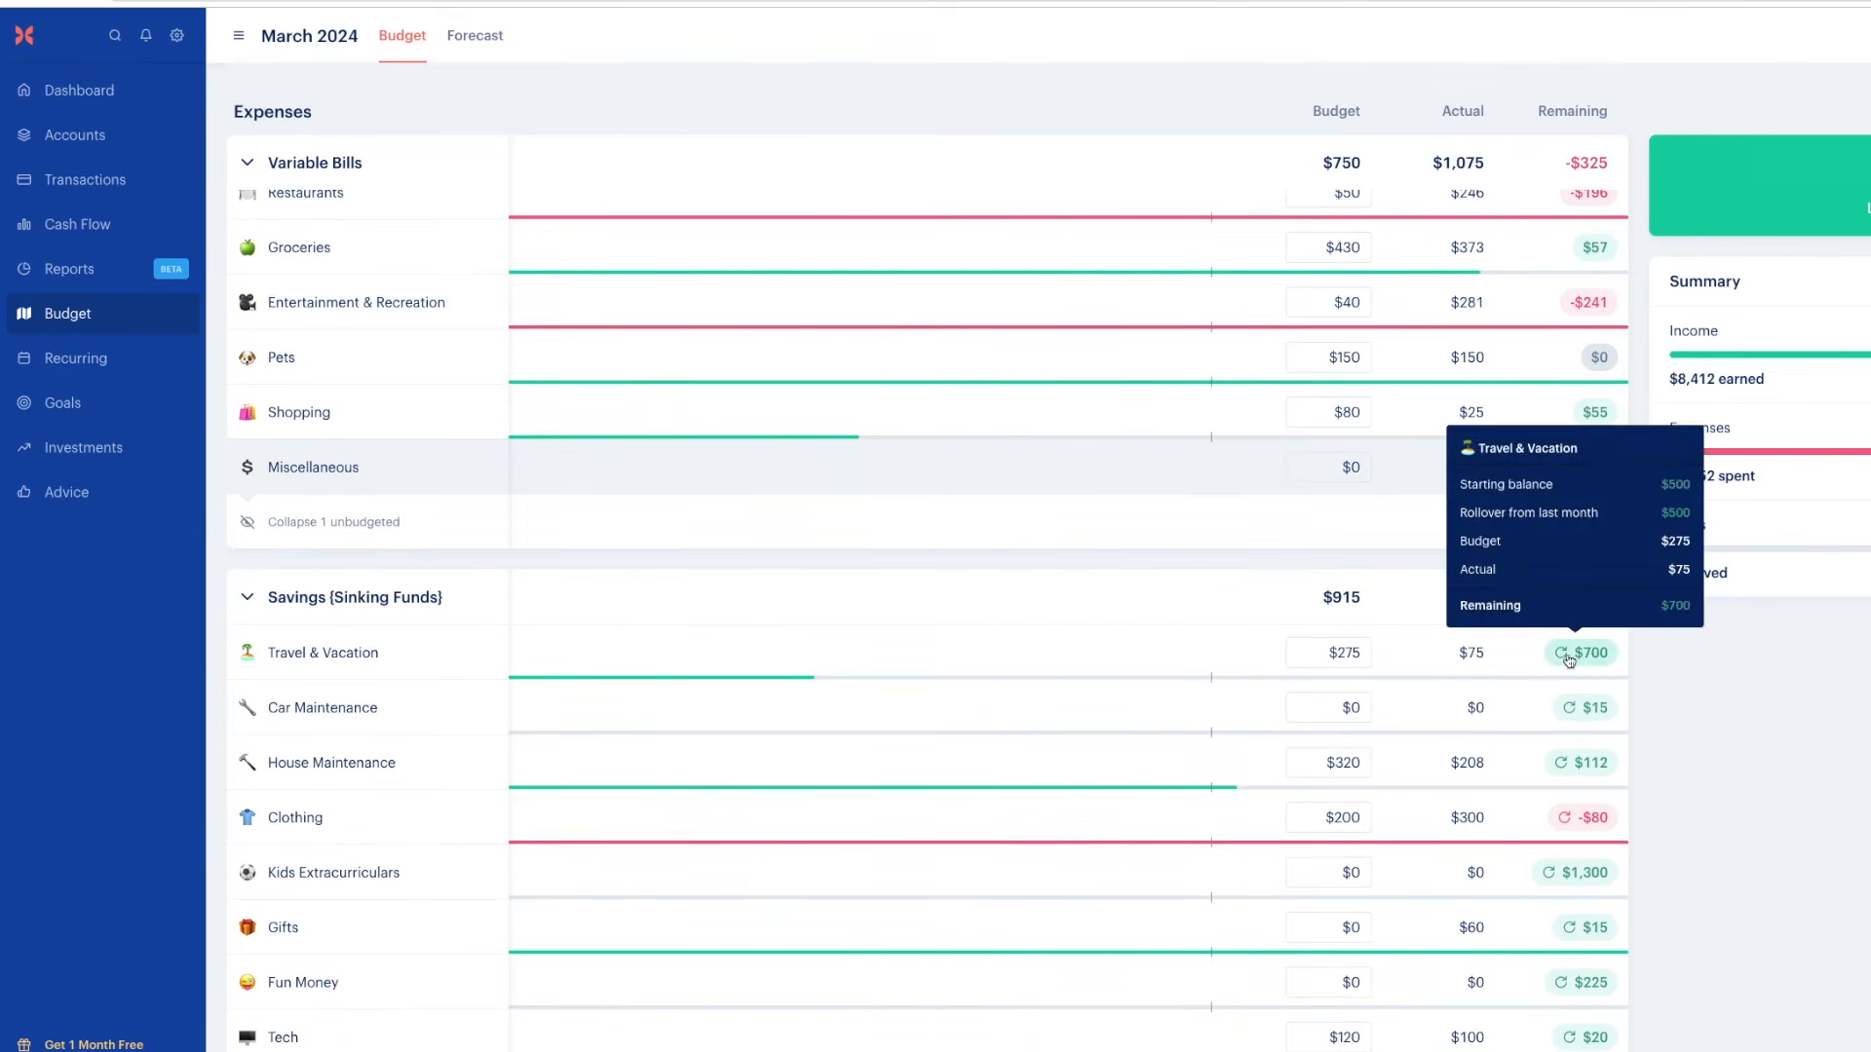